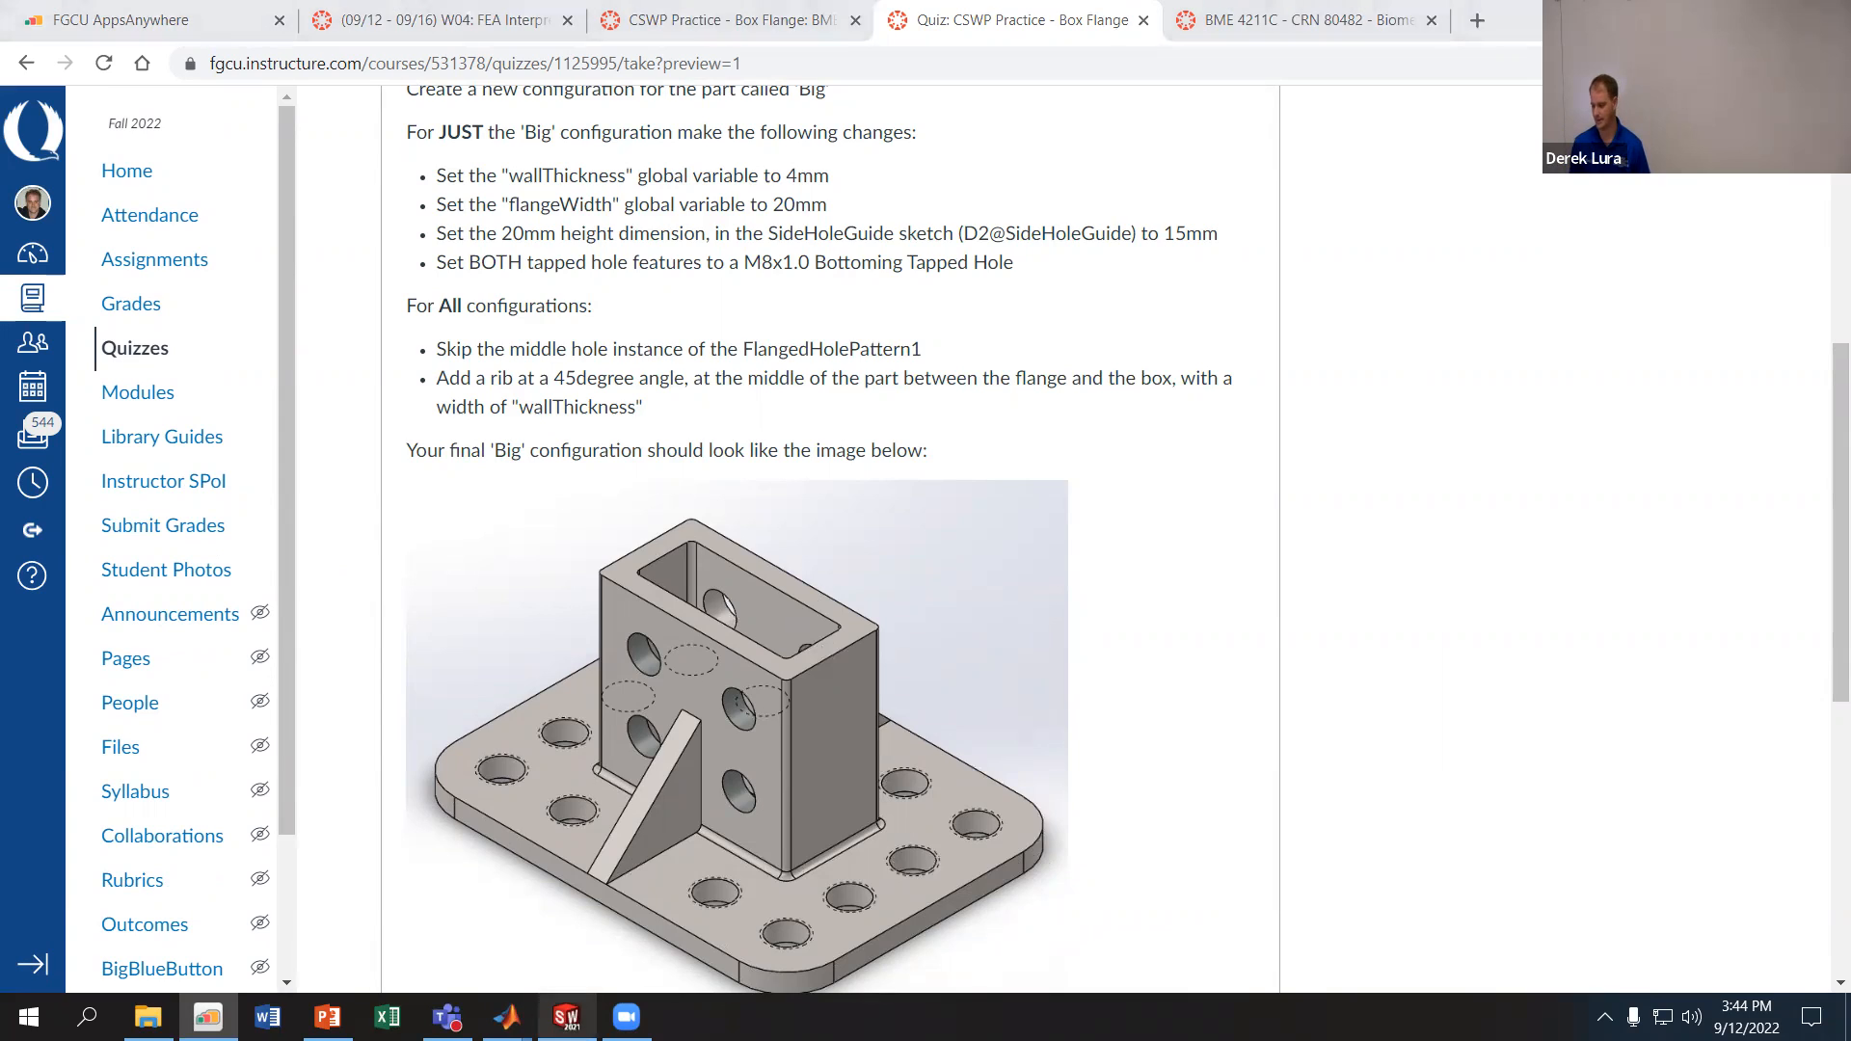
# - Switch to SOLIDWORKS and add a new configuration named Big to the BoxFlange part
pyautogui.click(566, 1016)
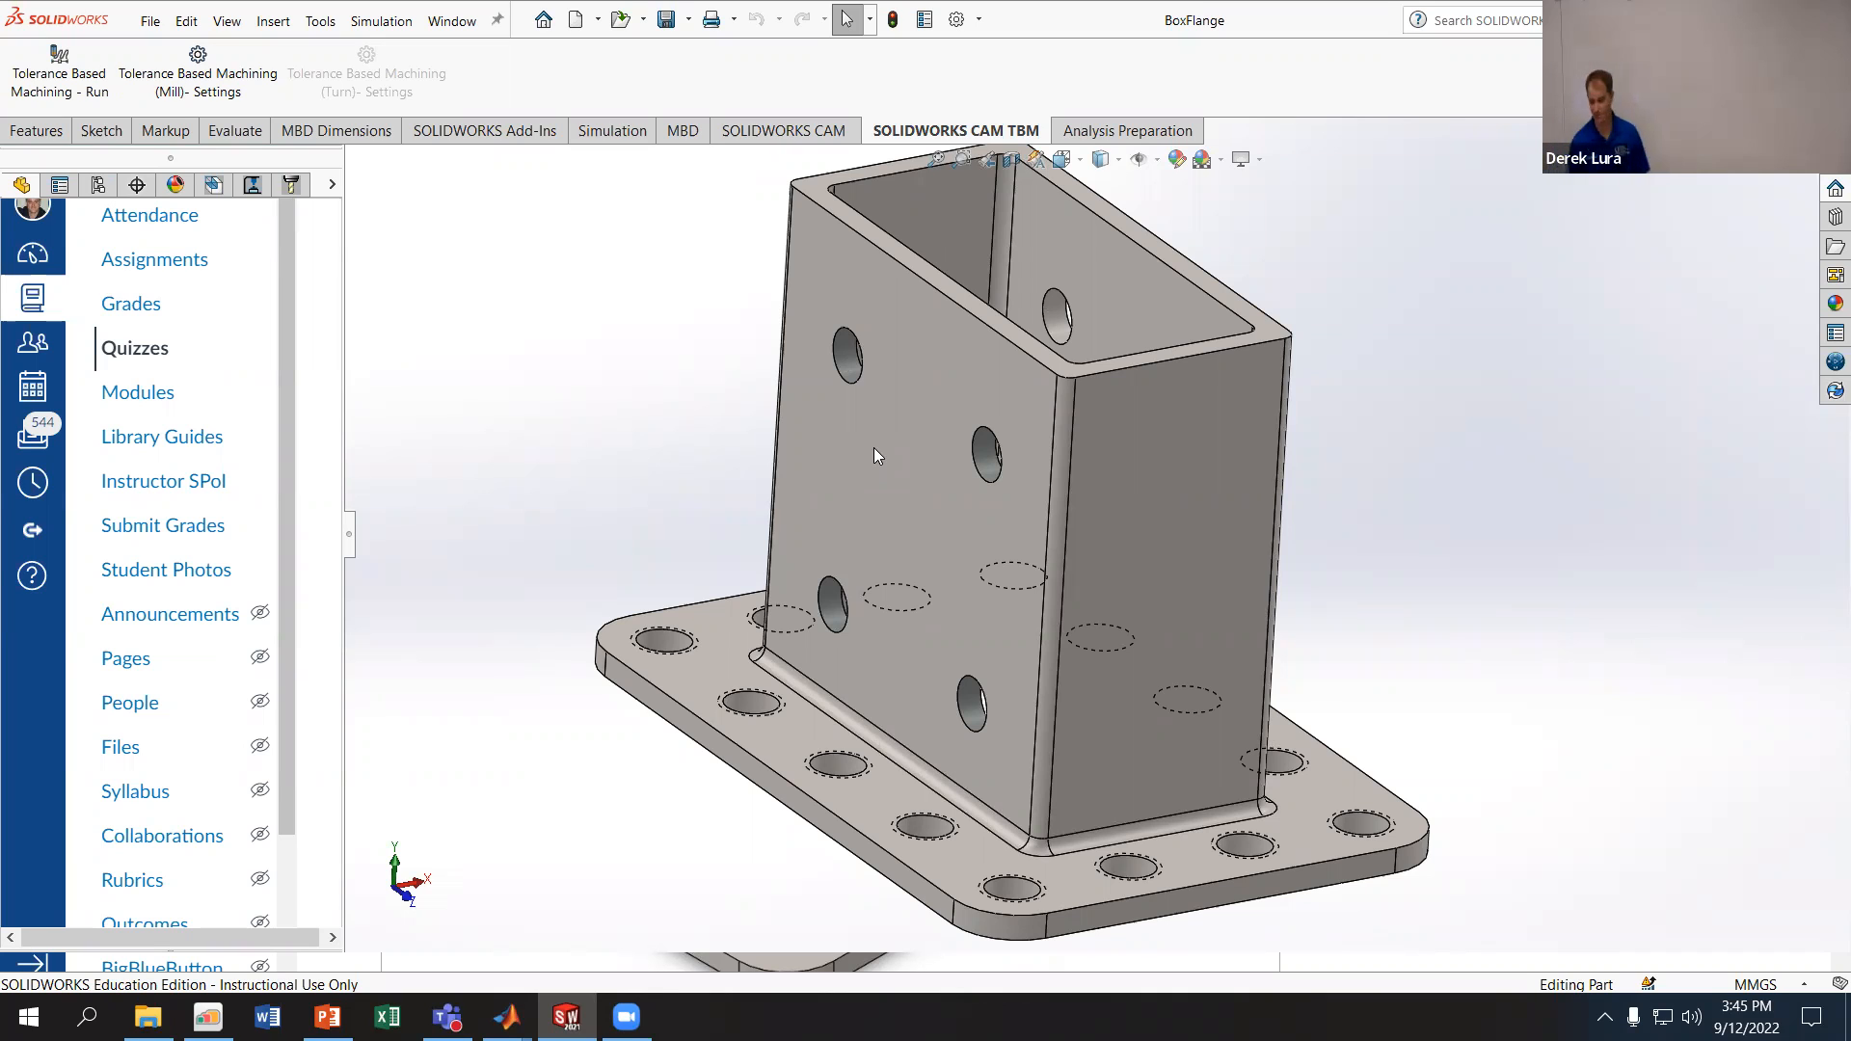
pyautogui.press('Left')
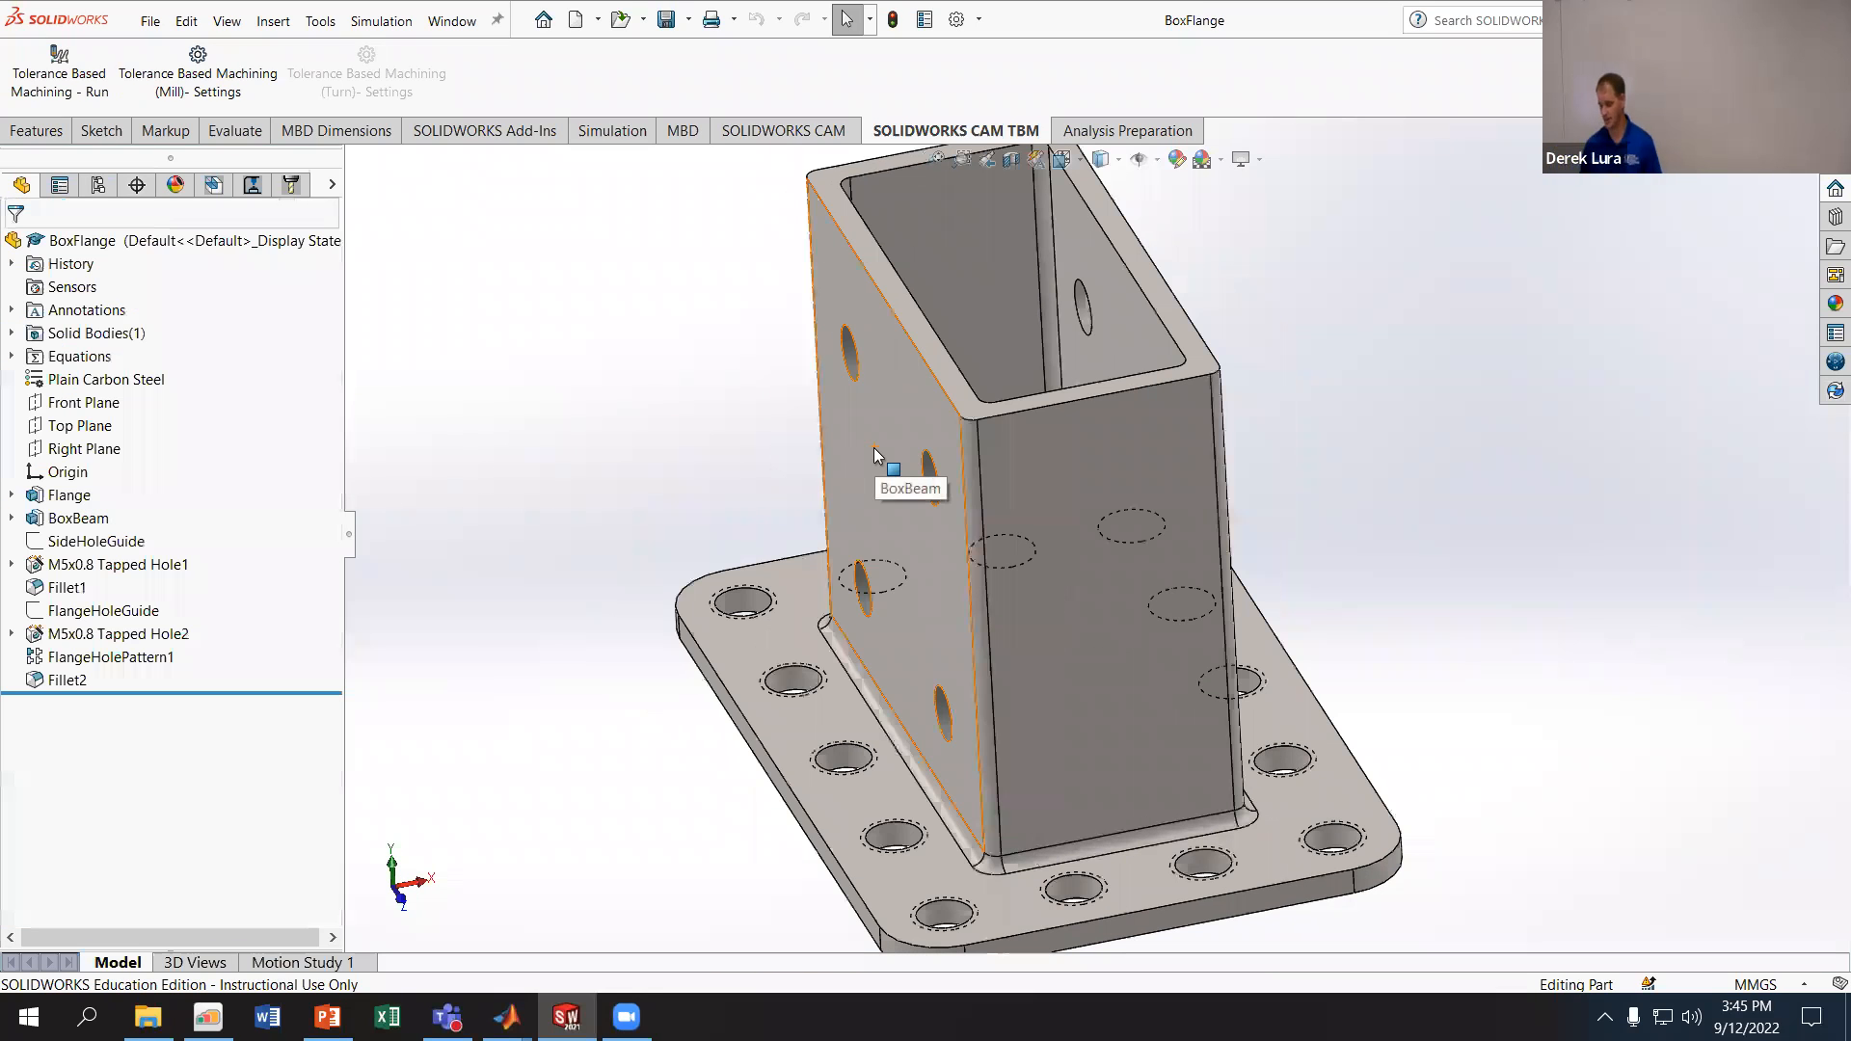
pyautogui.click(101, 191)
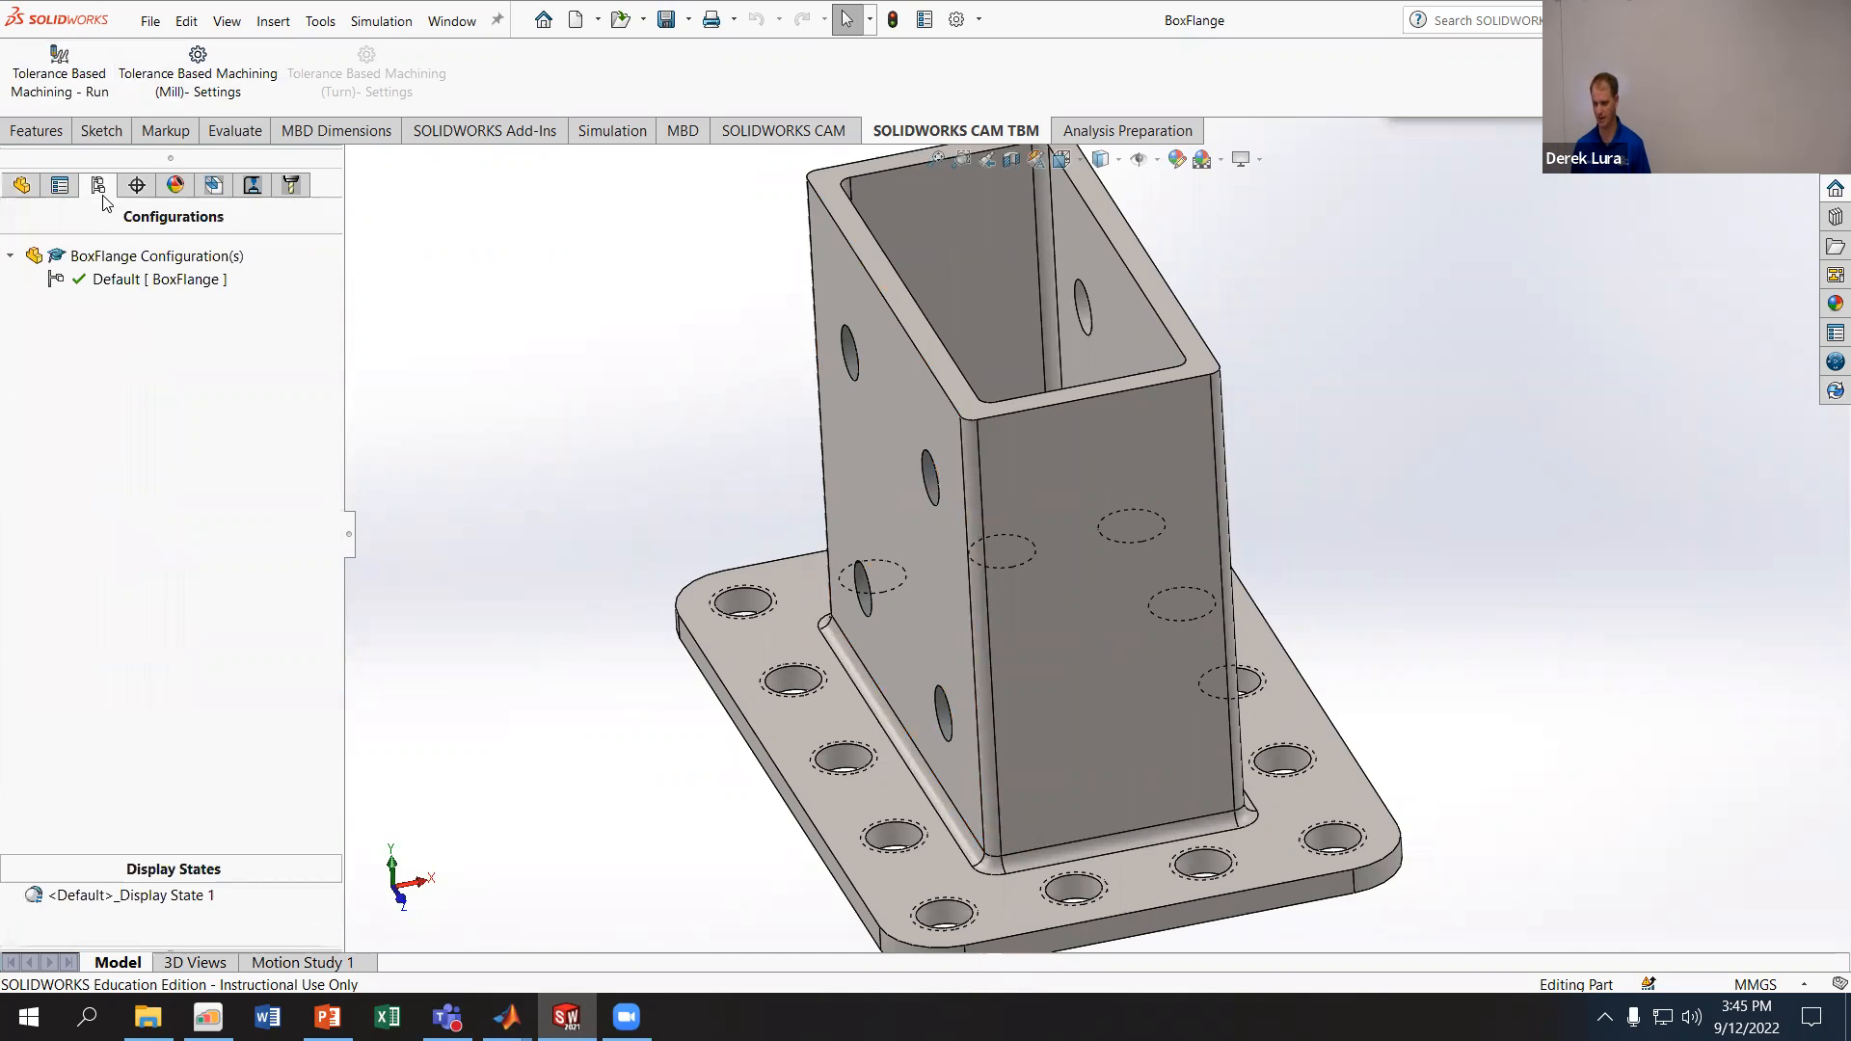
pyautogui.rightClick(128, 260)
pyautogui.click(193, 296)
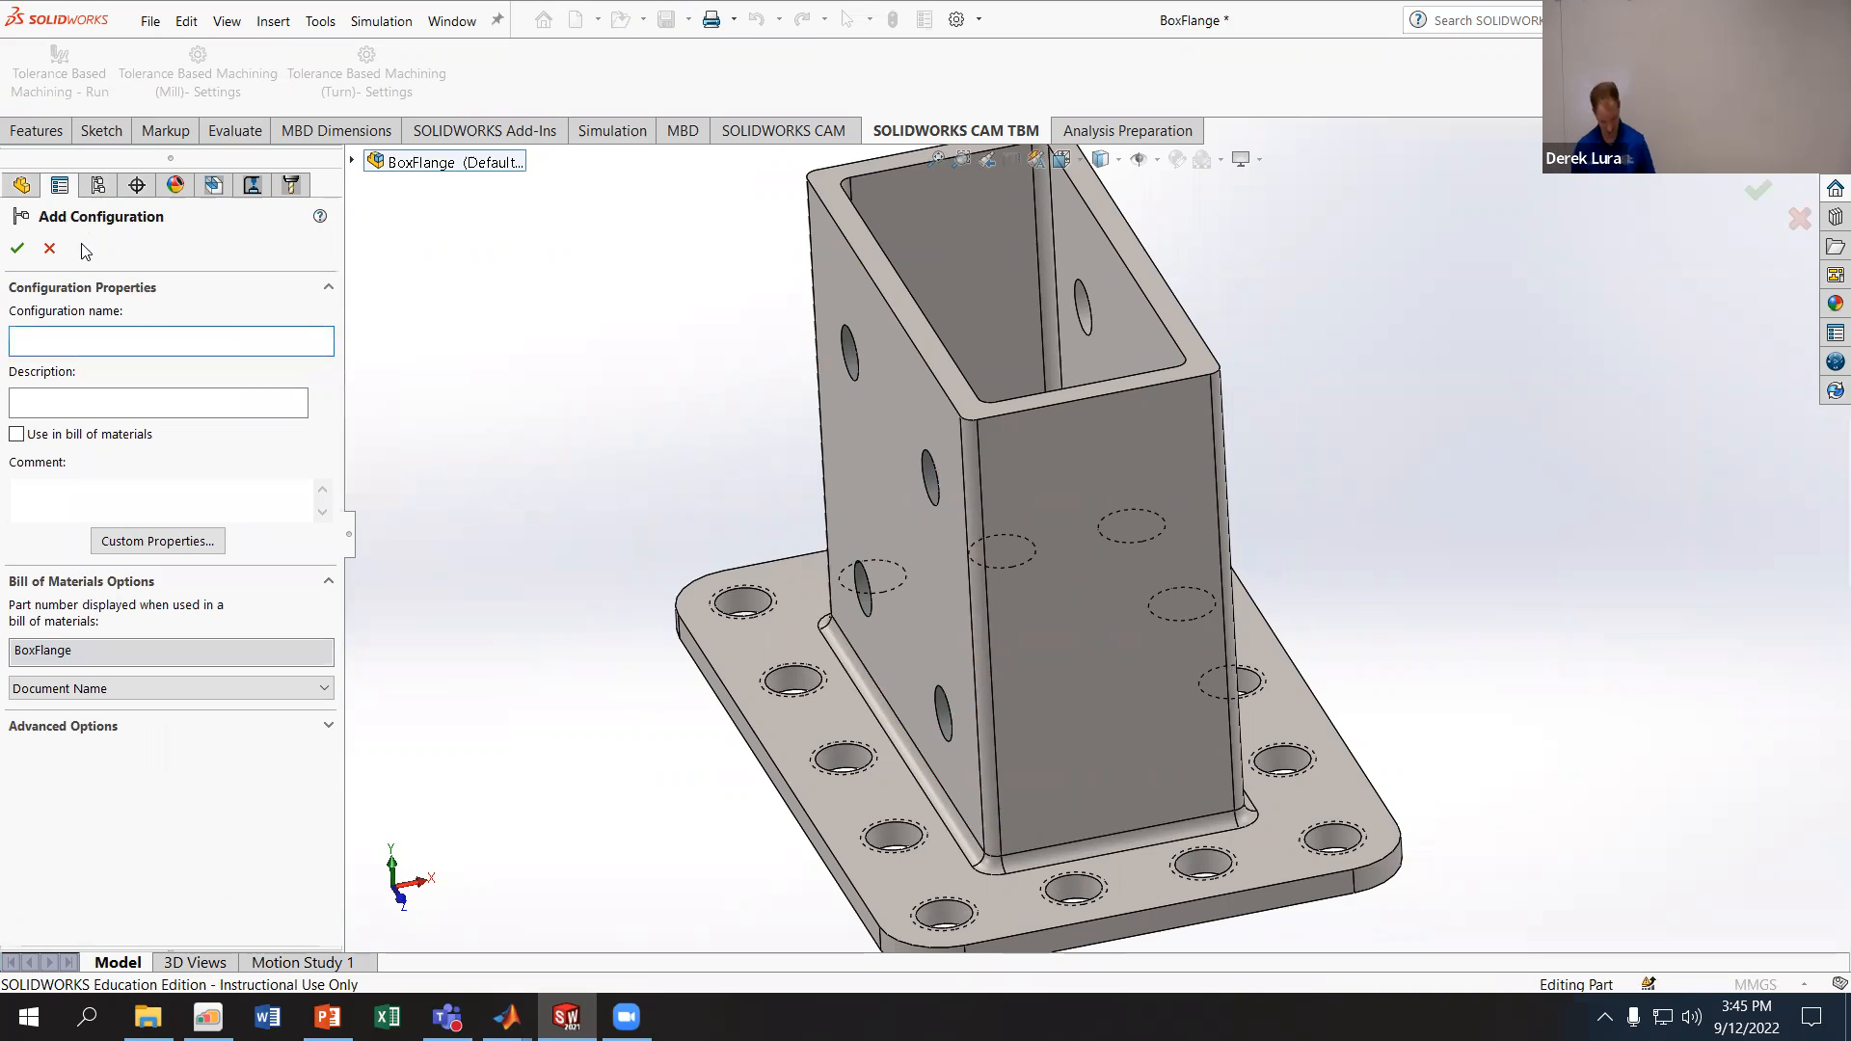
pyautogui.click(18, 249)
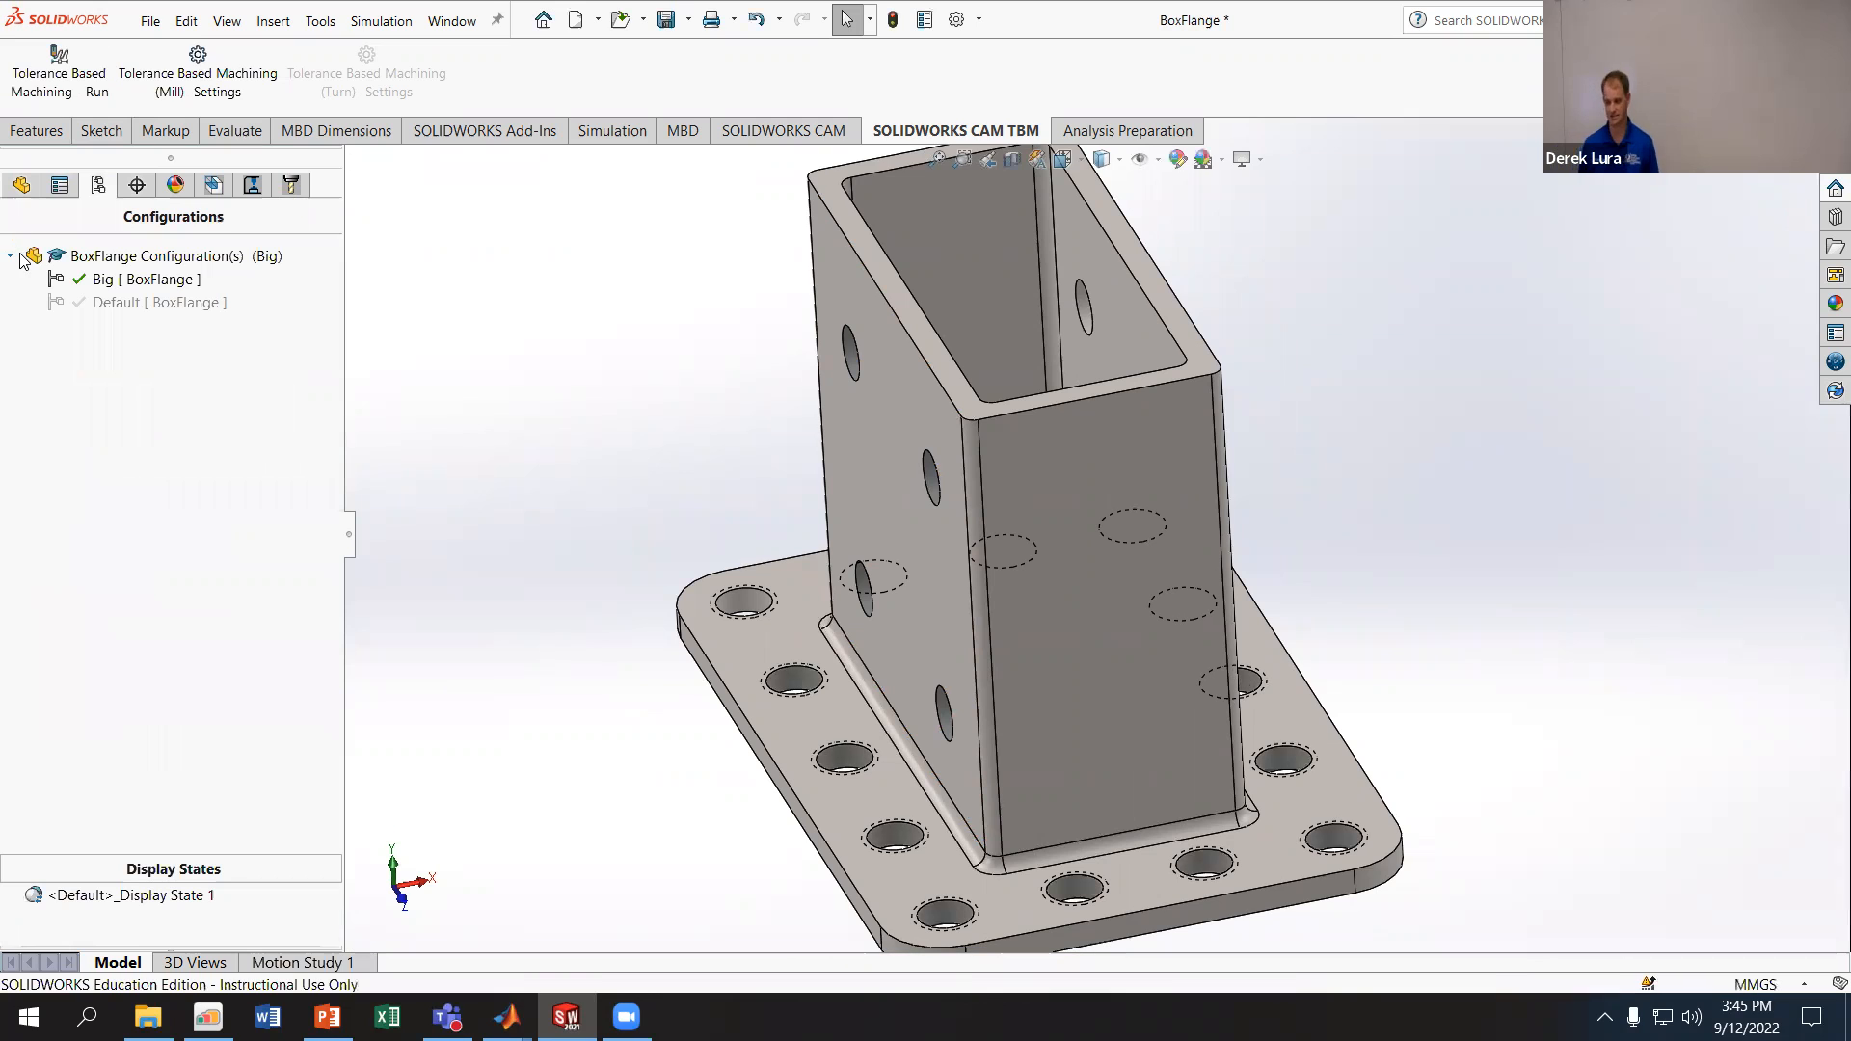
# - Review the quiz requirements in the browser for the wallThickness and flangeWidth global variables, and return to the SOLIDWORKS part
pyautogui.moveTo(648, 399); pyautogui.dragTo(669, 421, button='middle')
pyautogui.scroll(2, 556, 416)
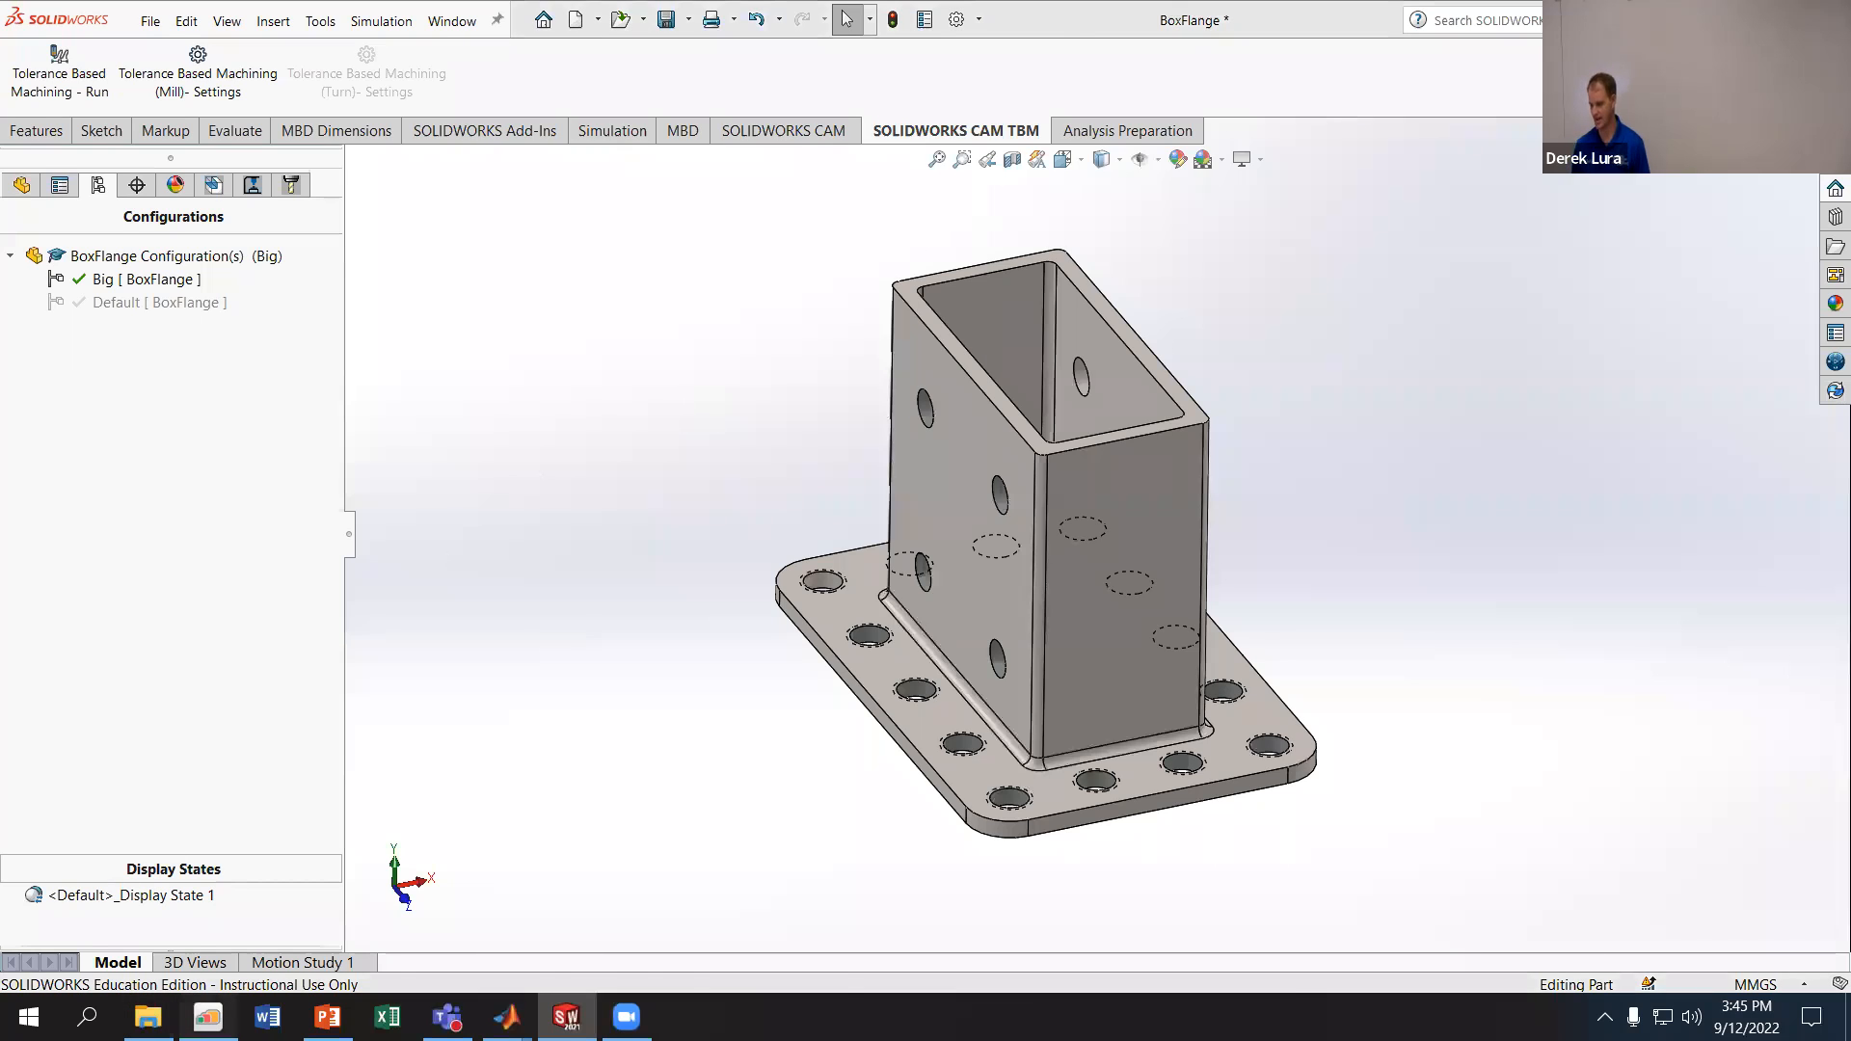
pyautogui.click(207, 1017)
pyautogui.doubleClick(541, 174)
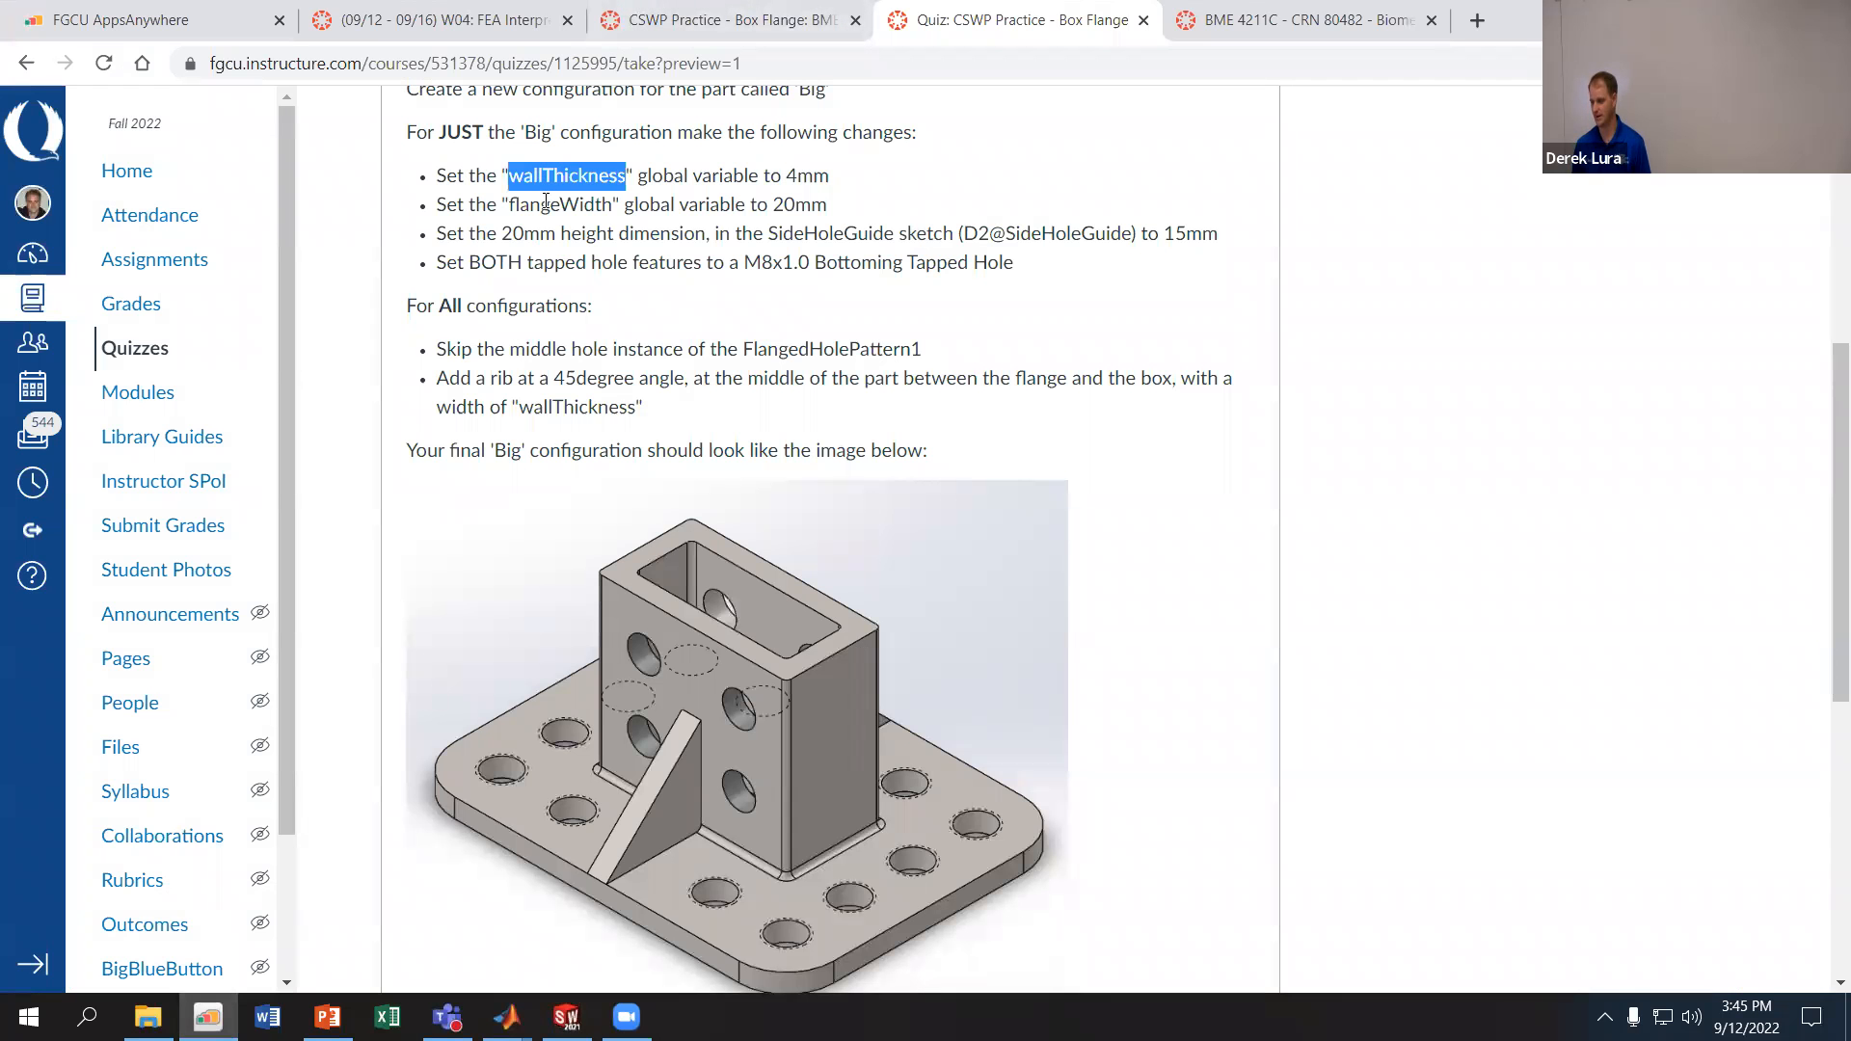
pyautogui.doubleClick(546, 202)
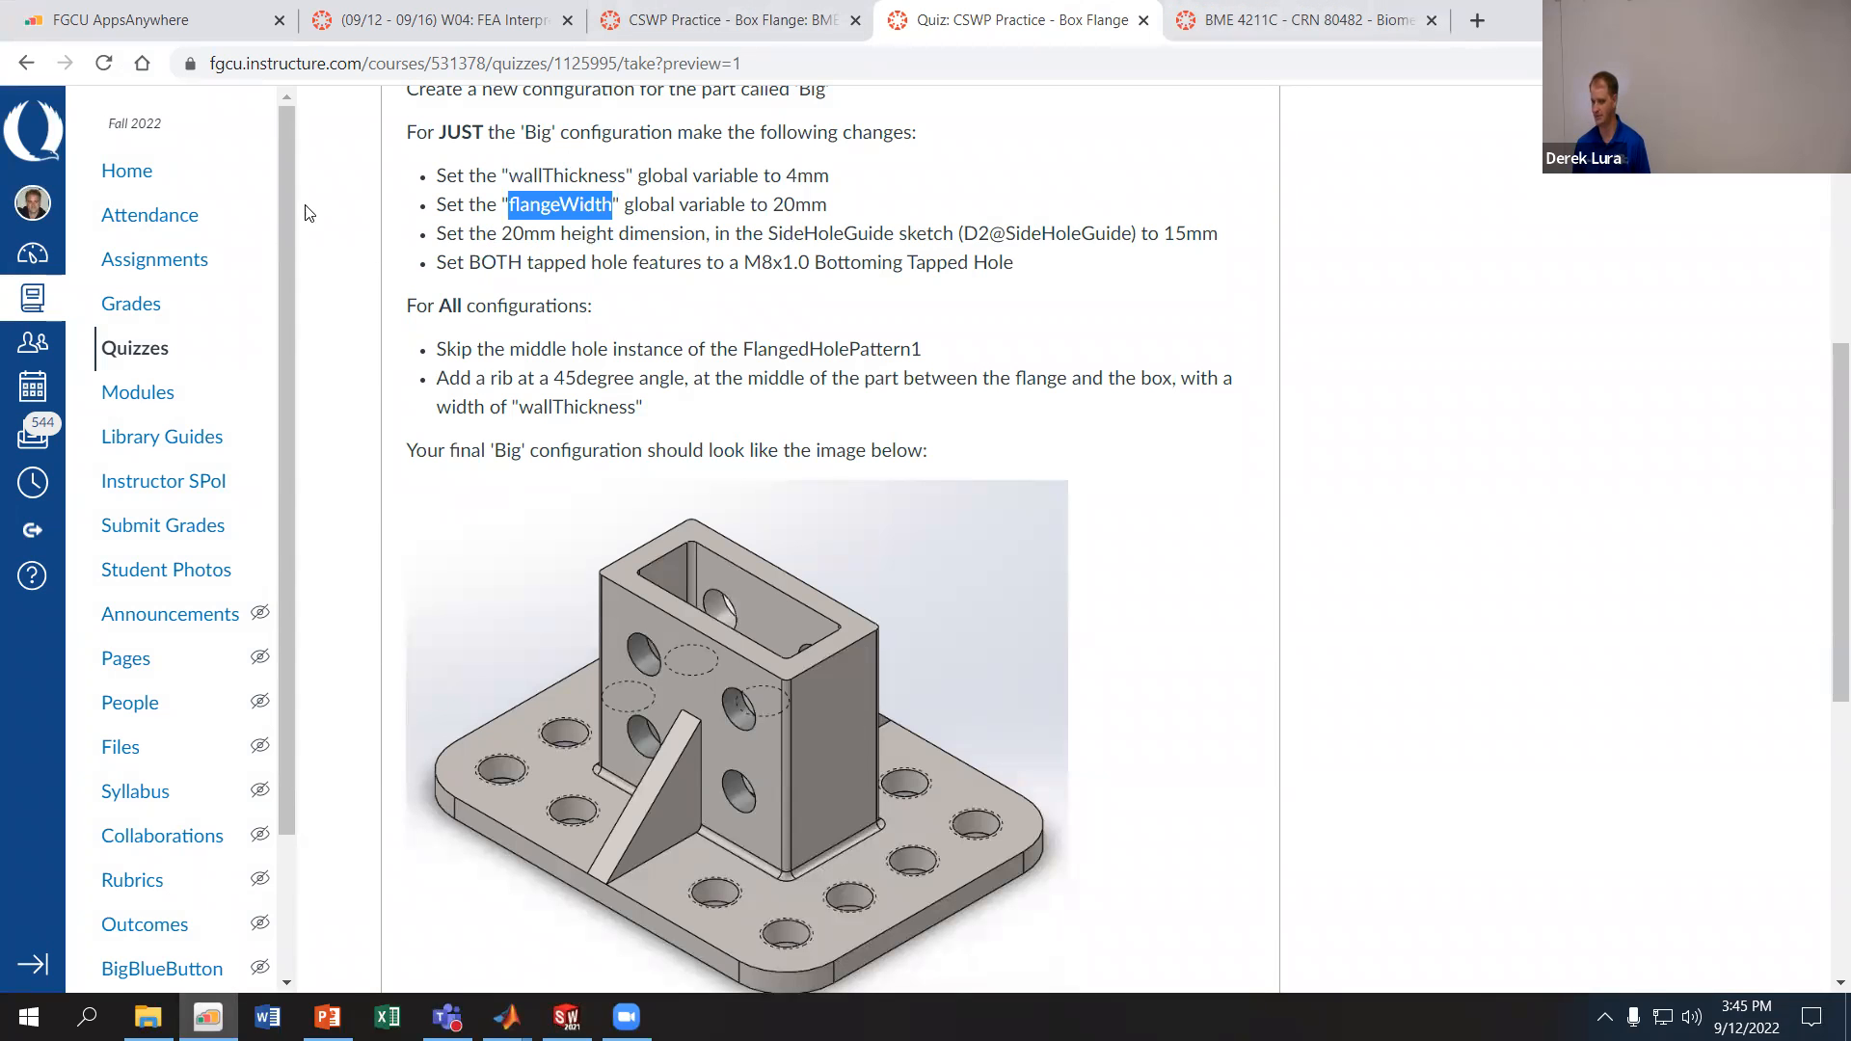
pyautogui.hotkey('alt', 'Tab')
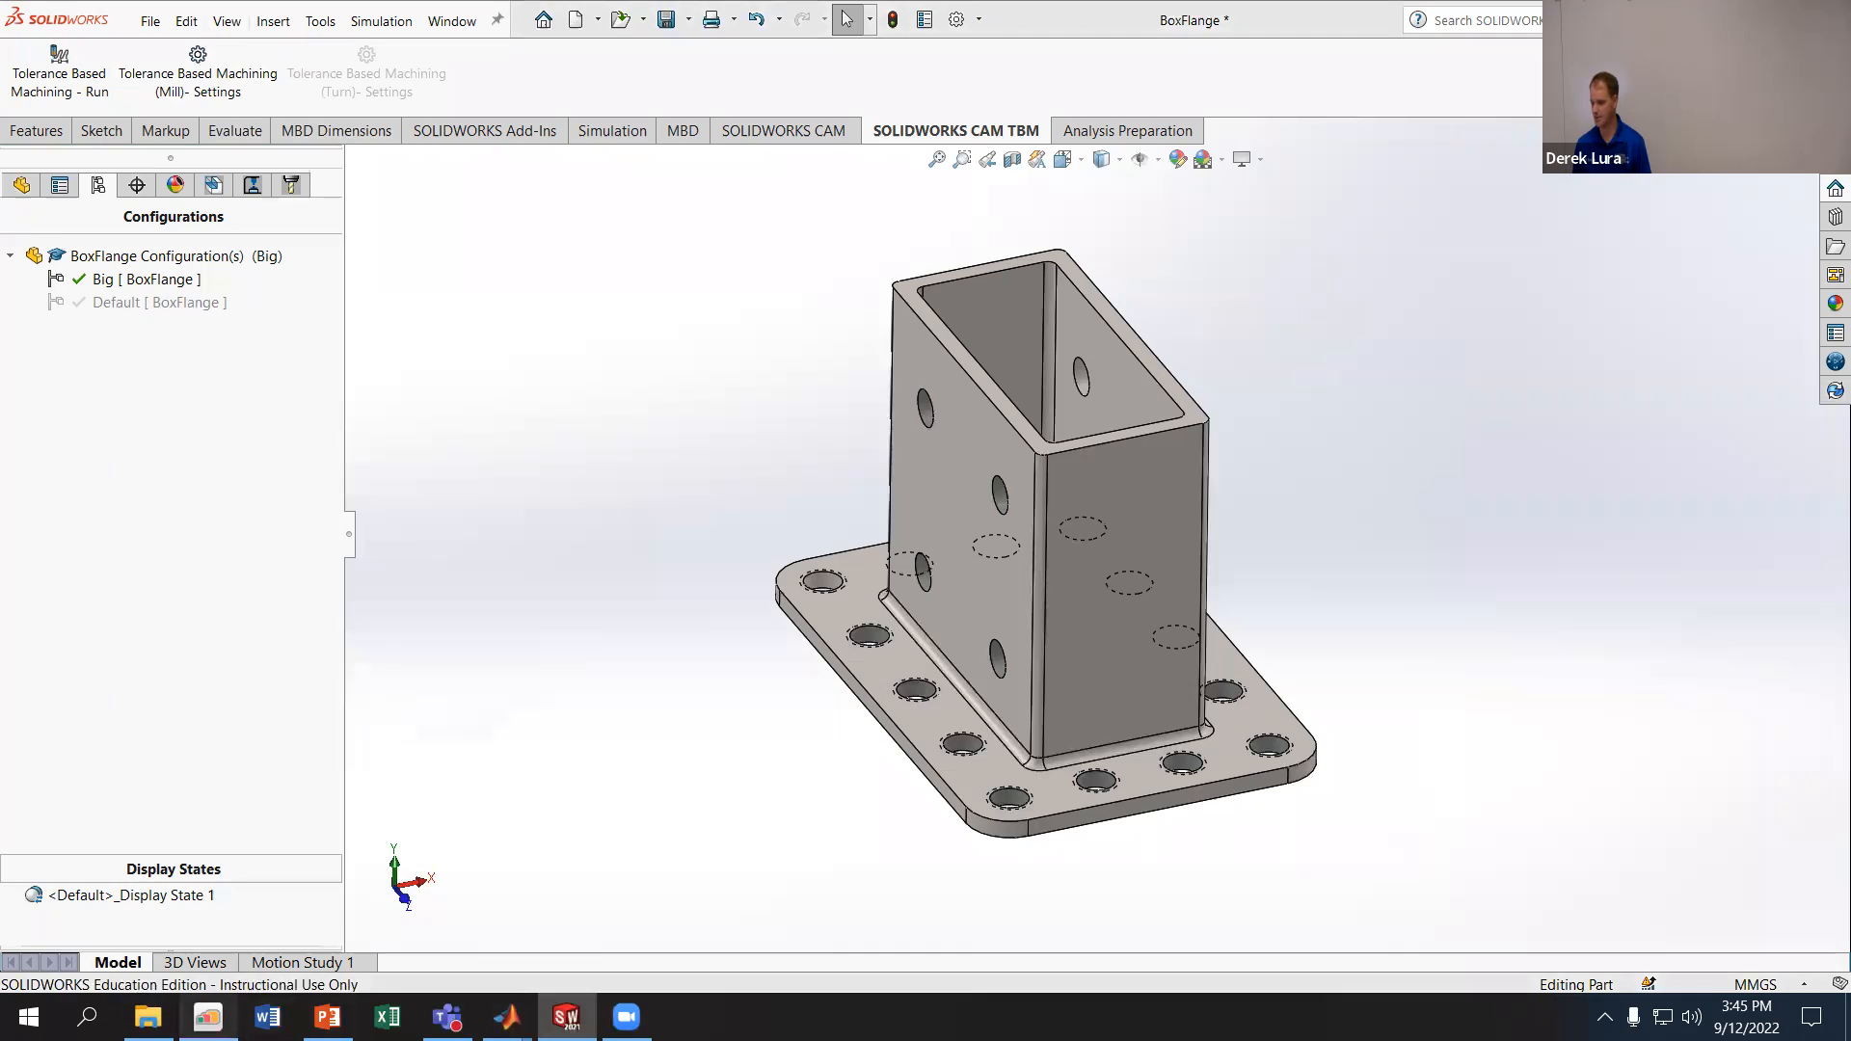
pyautogui.hotkey('alt', 'Tab')
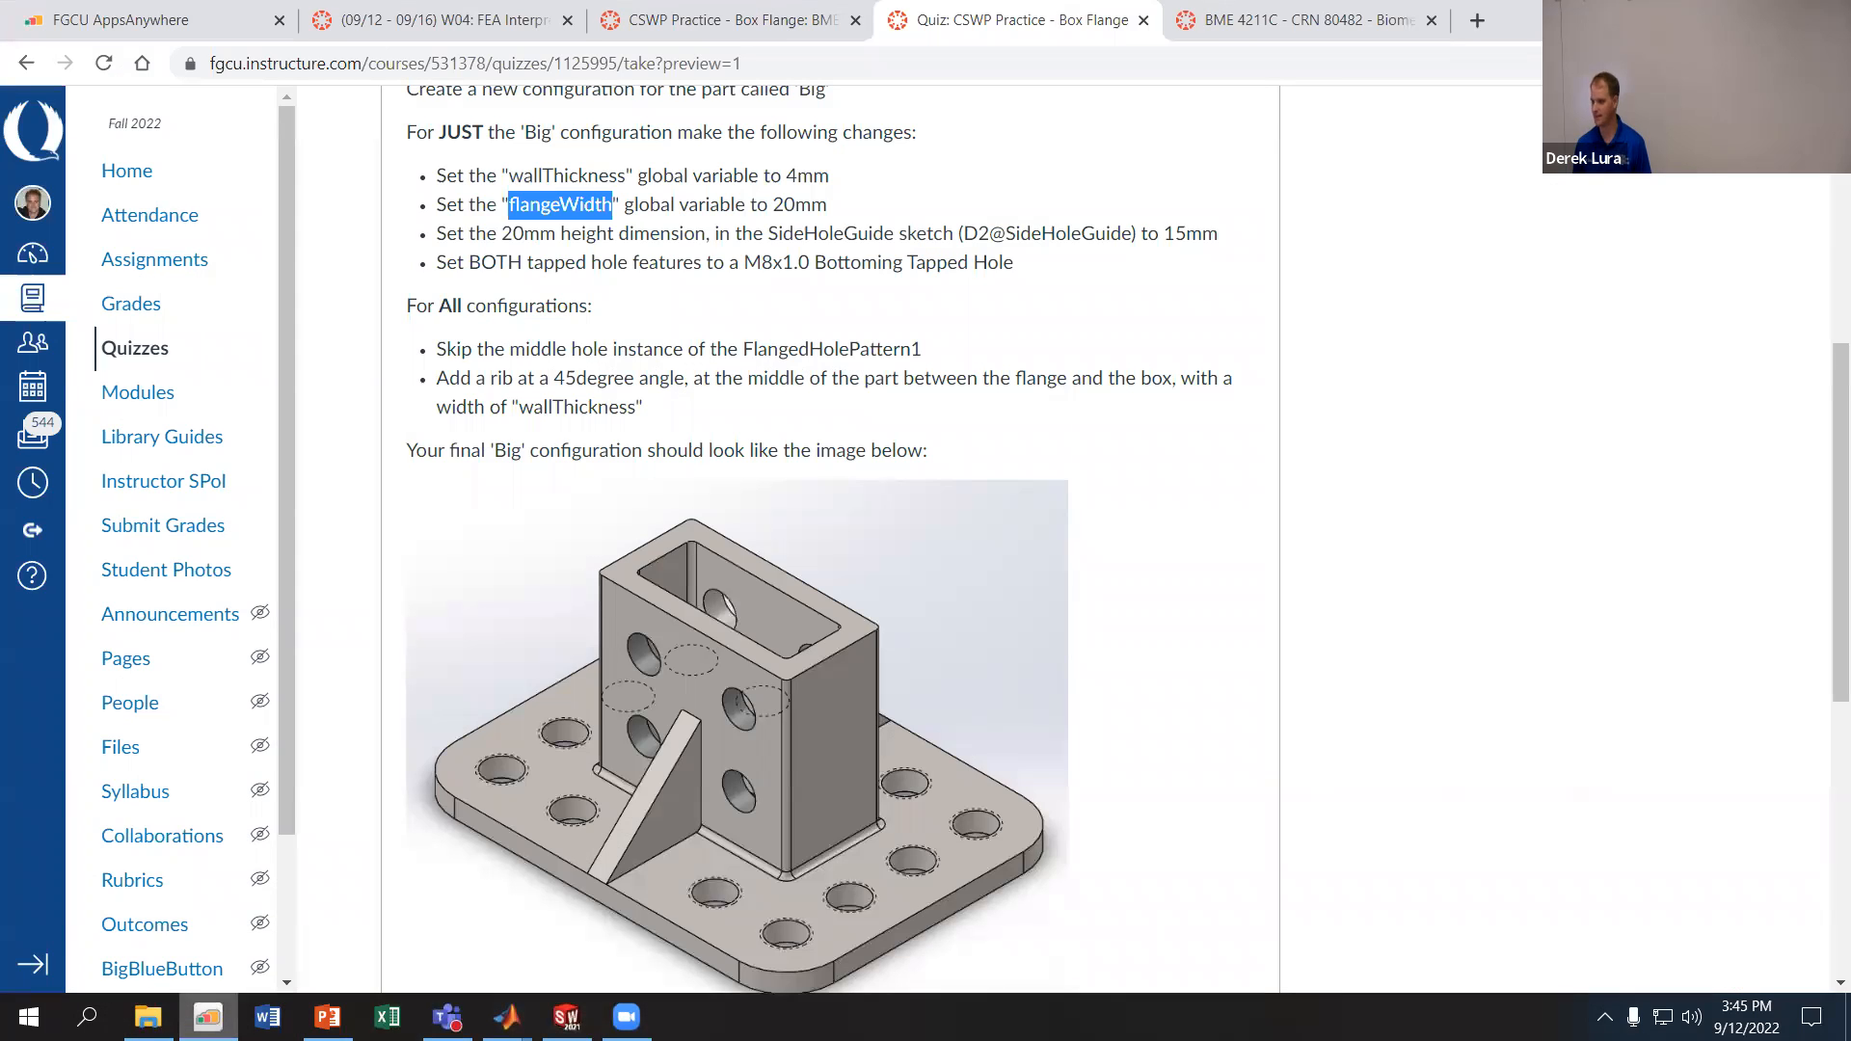
pyautogui.scroll(2, 478, 724)
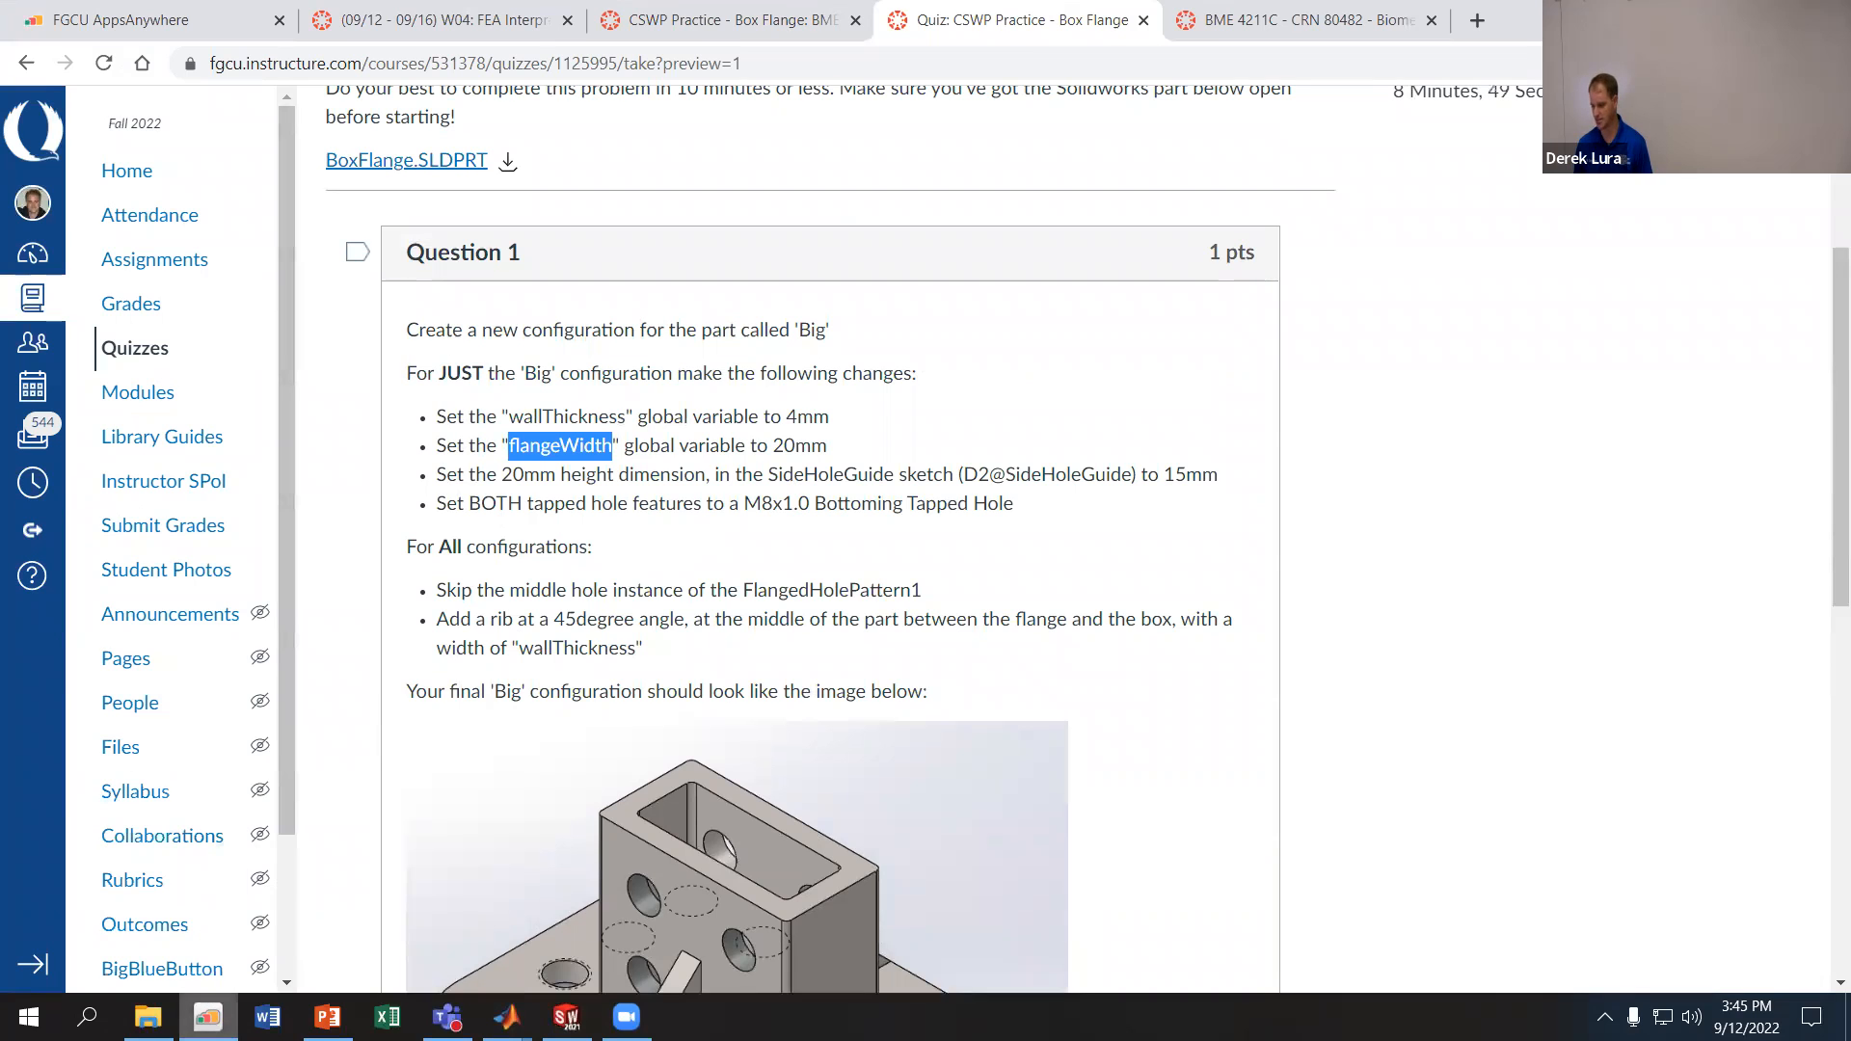
pyautogui.hotkey('alt', 'Tab')
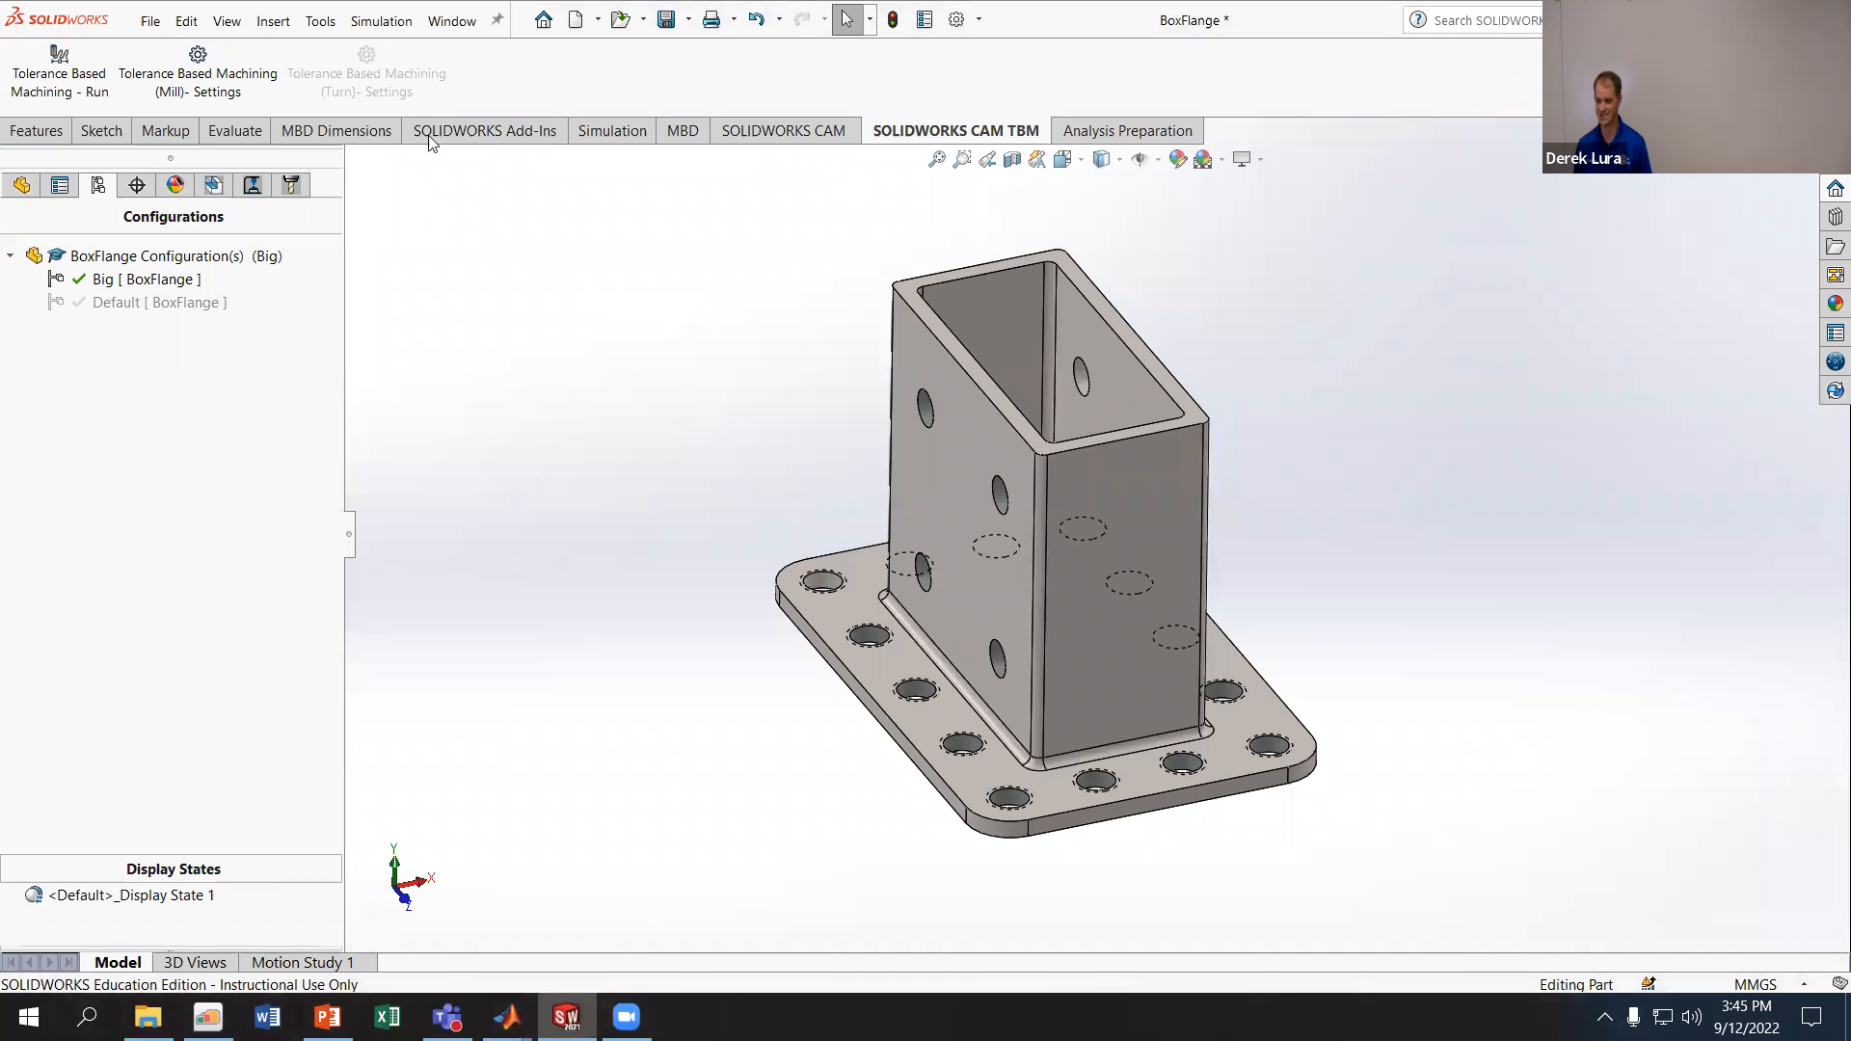
# - In the part's equations, set the wallThickness global variable to 4 for this configuration only
pyautogui.click(41, 137)
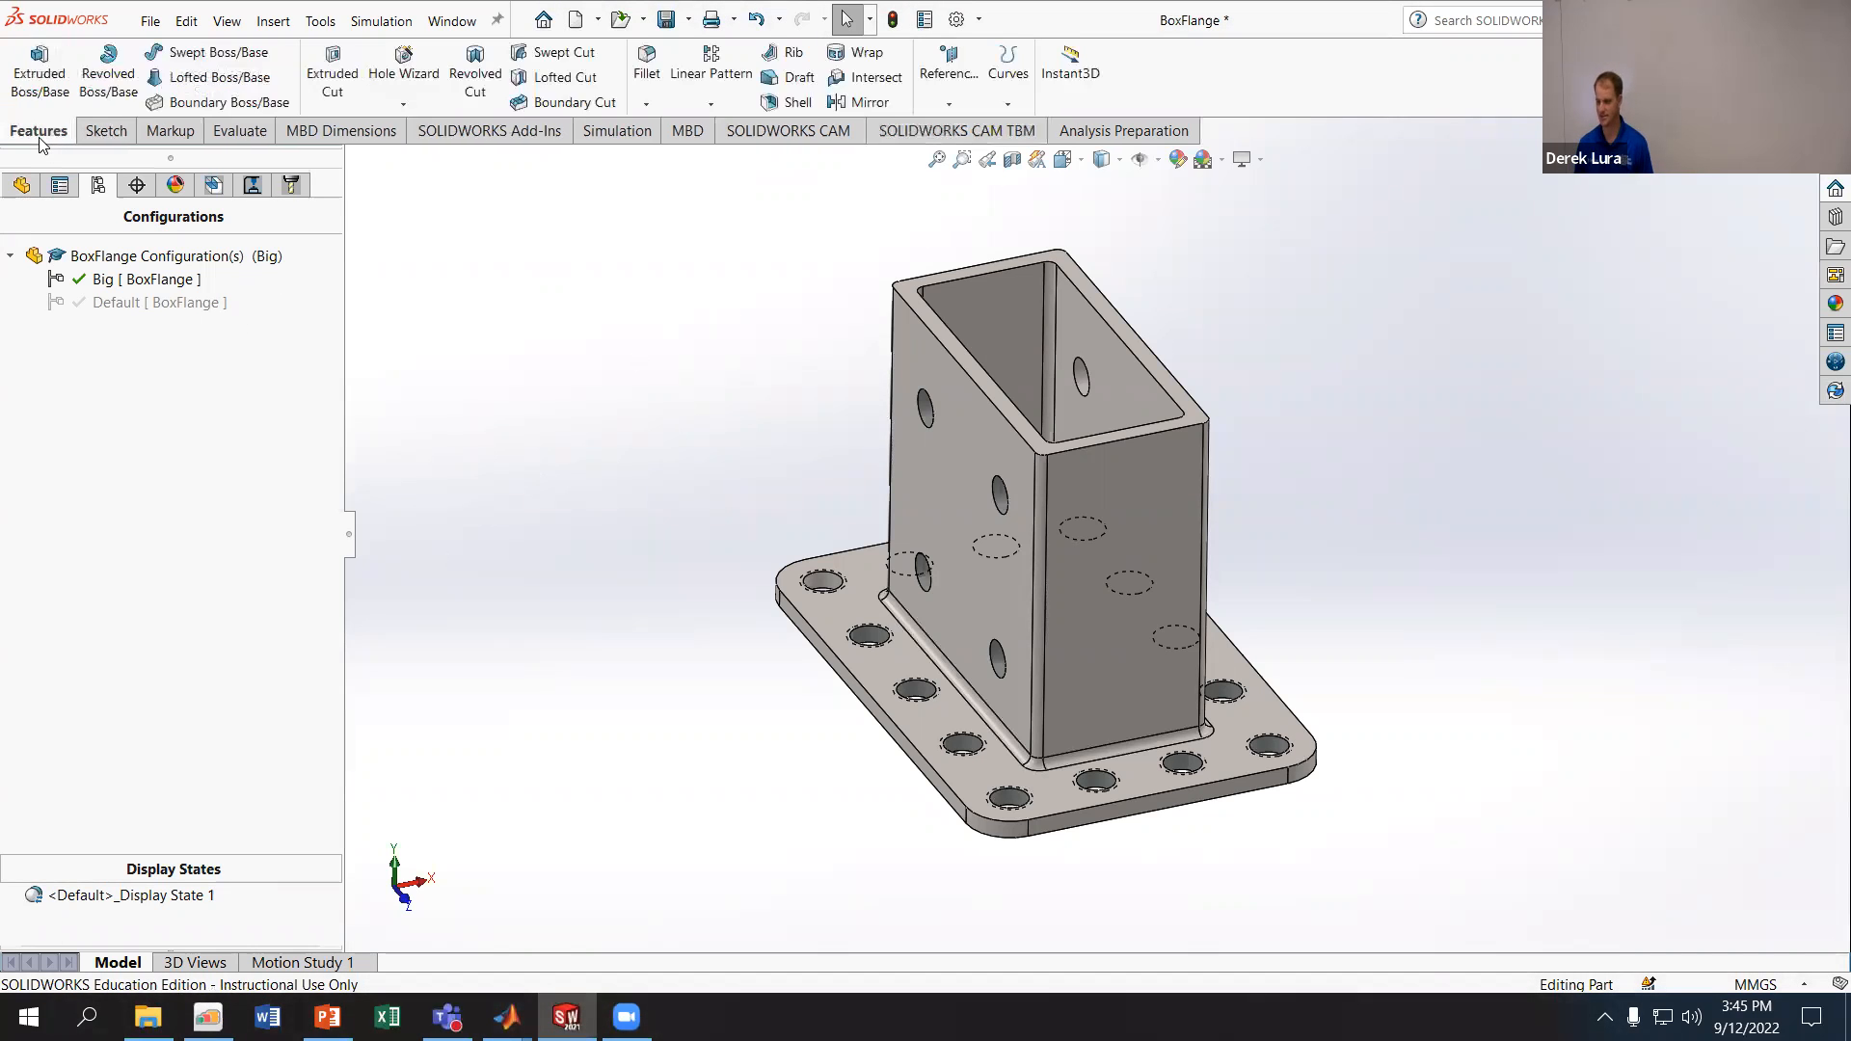
pyautogui.click(321, 21)
pyautogui.click(347, 821)
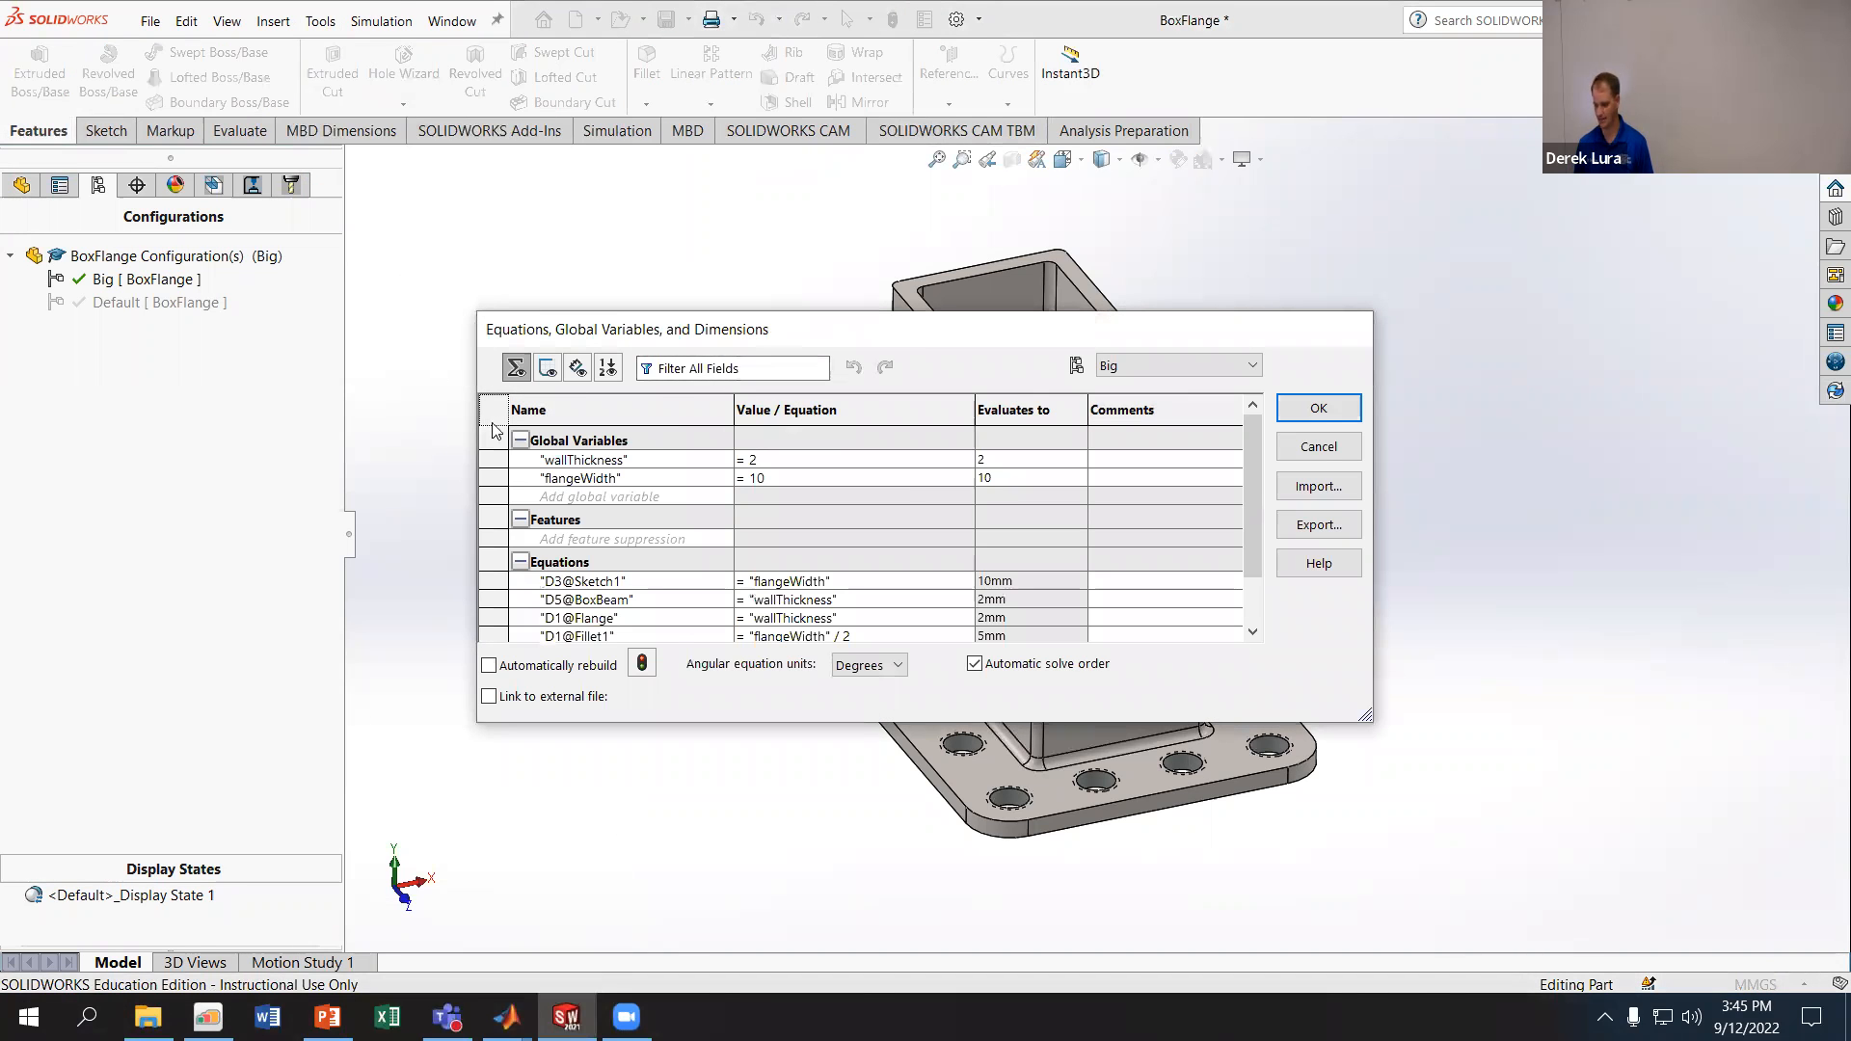
pyautogui.click(423, 408)
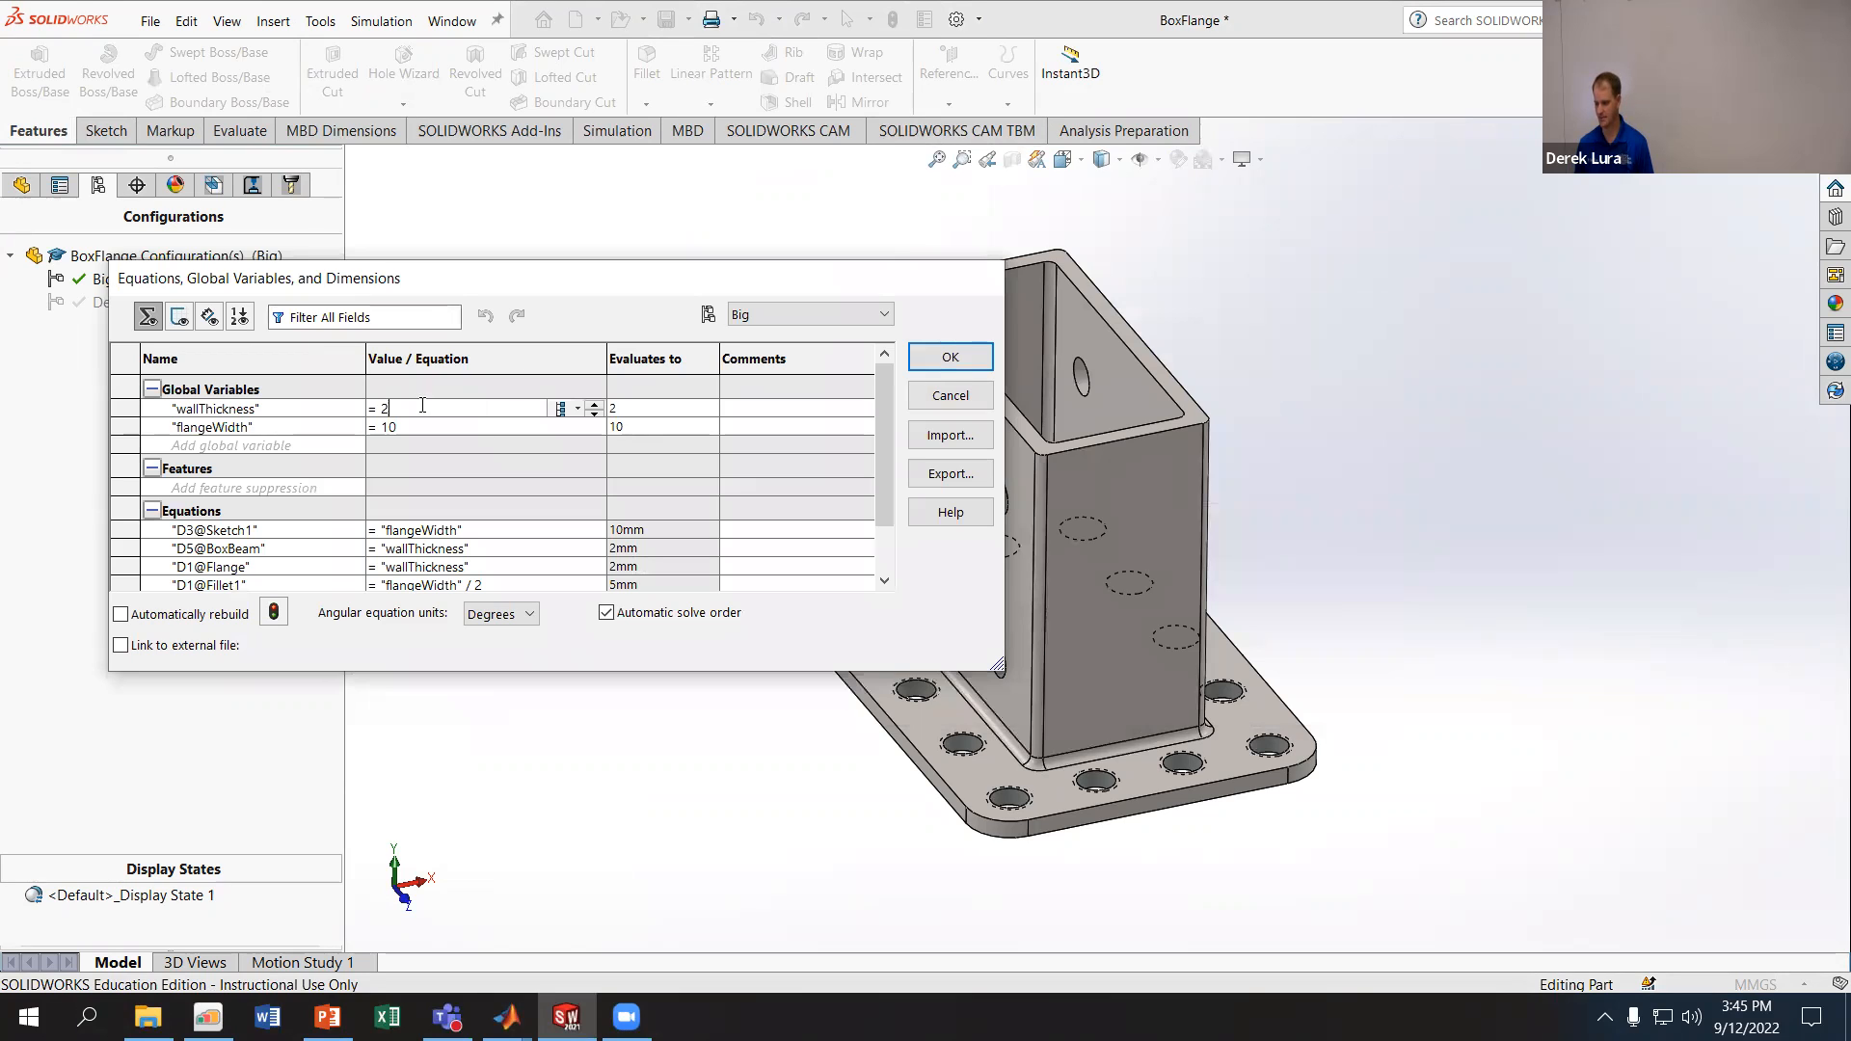
pyautogui.click(578, 409)
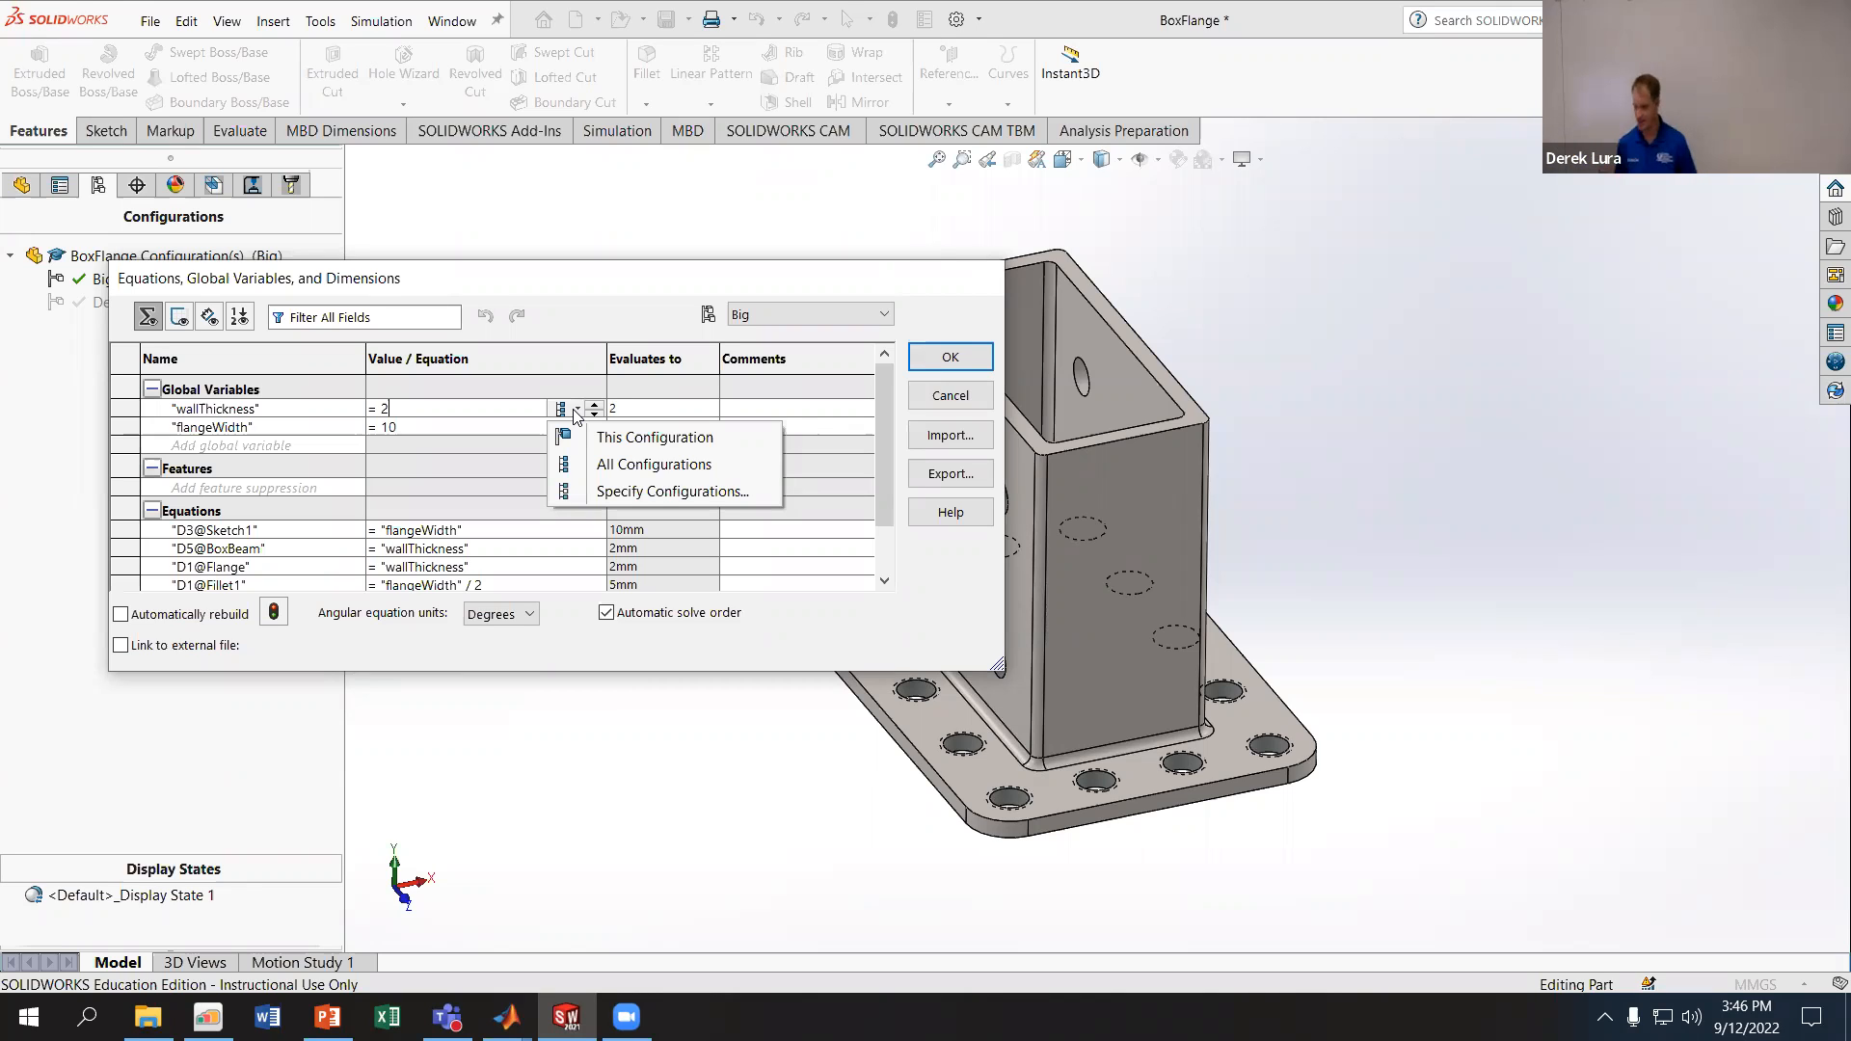
pyautogui.click(617, 437)
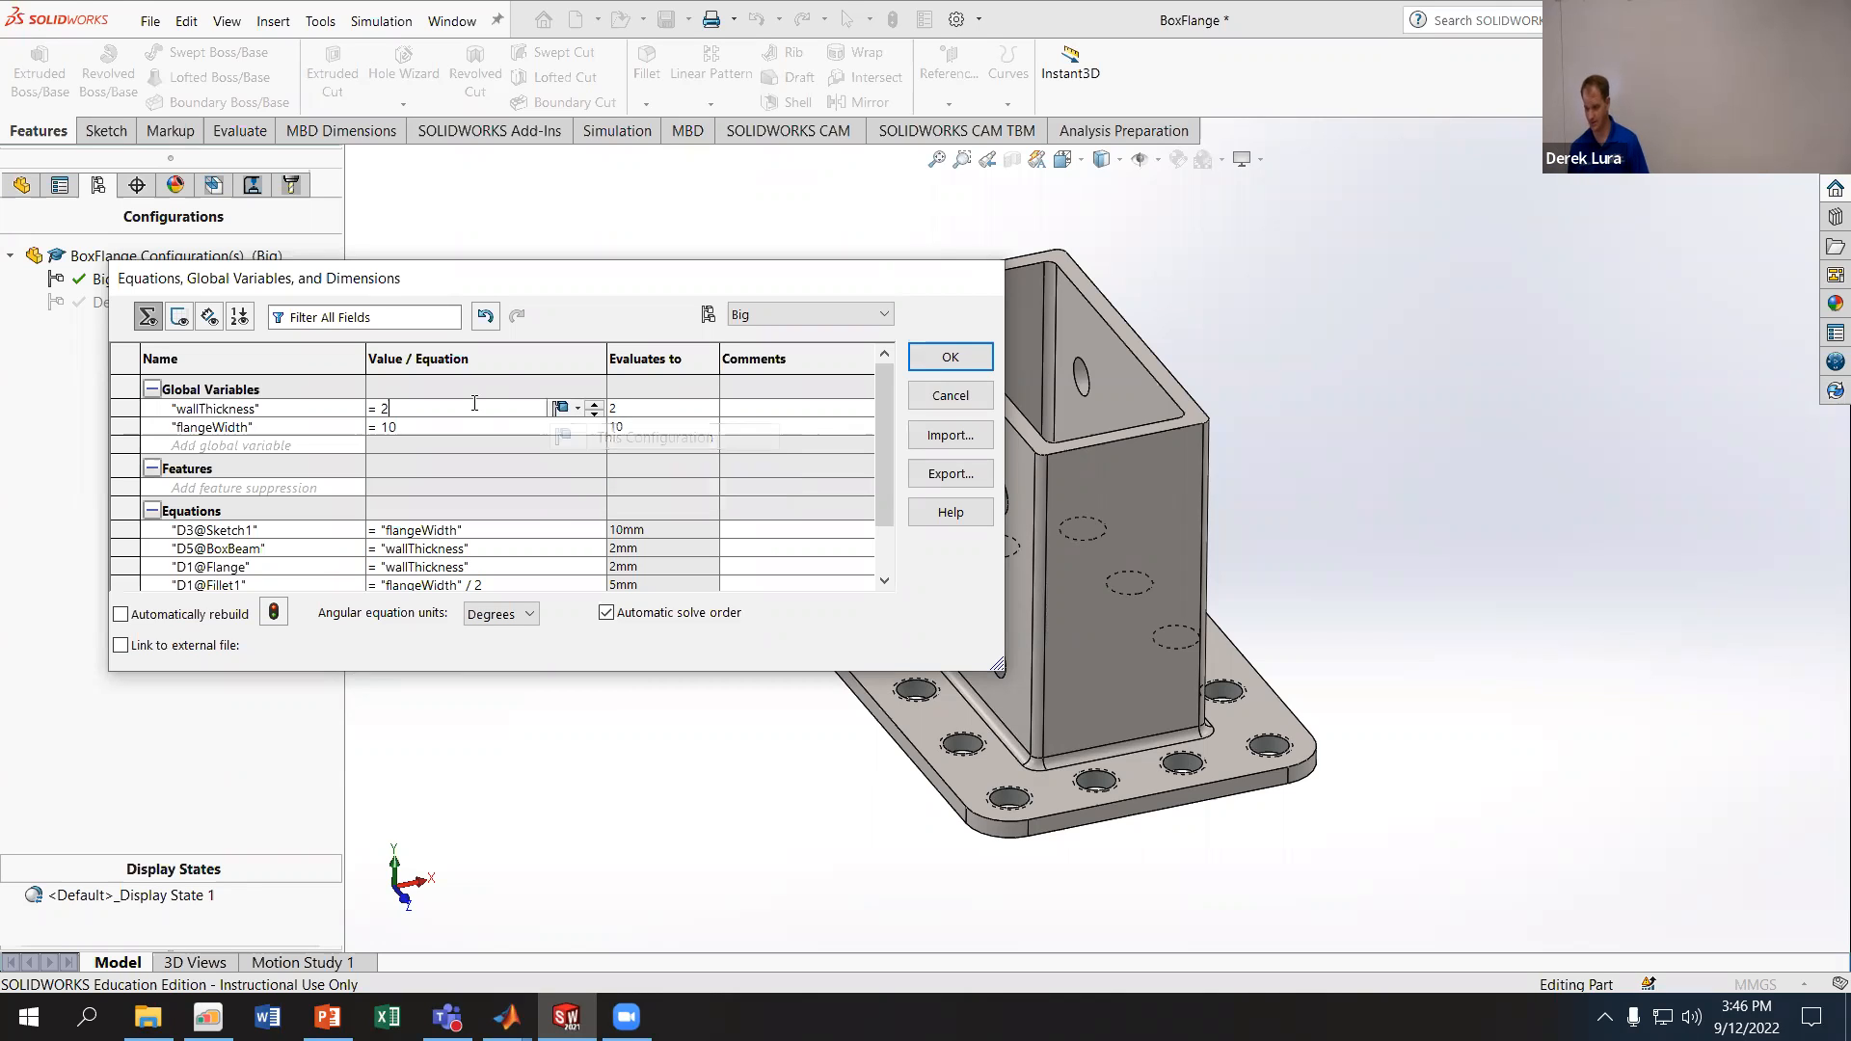
pyautogui.press('BackSpace')
pyautogui.write('4')
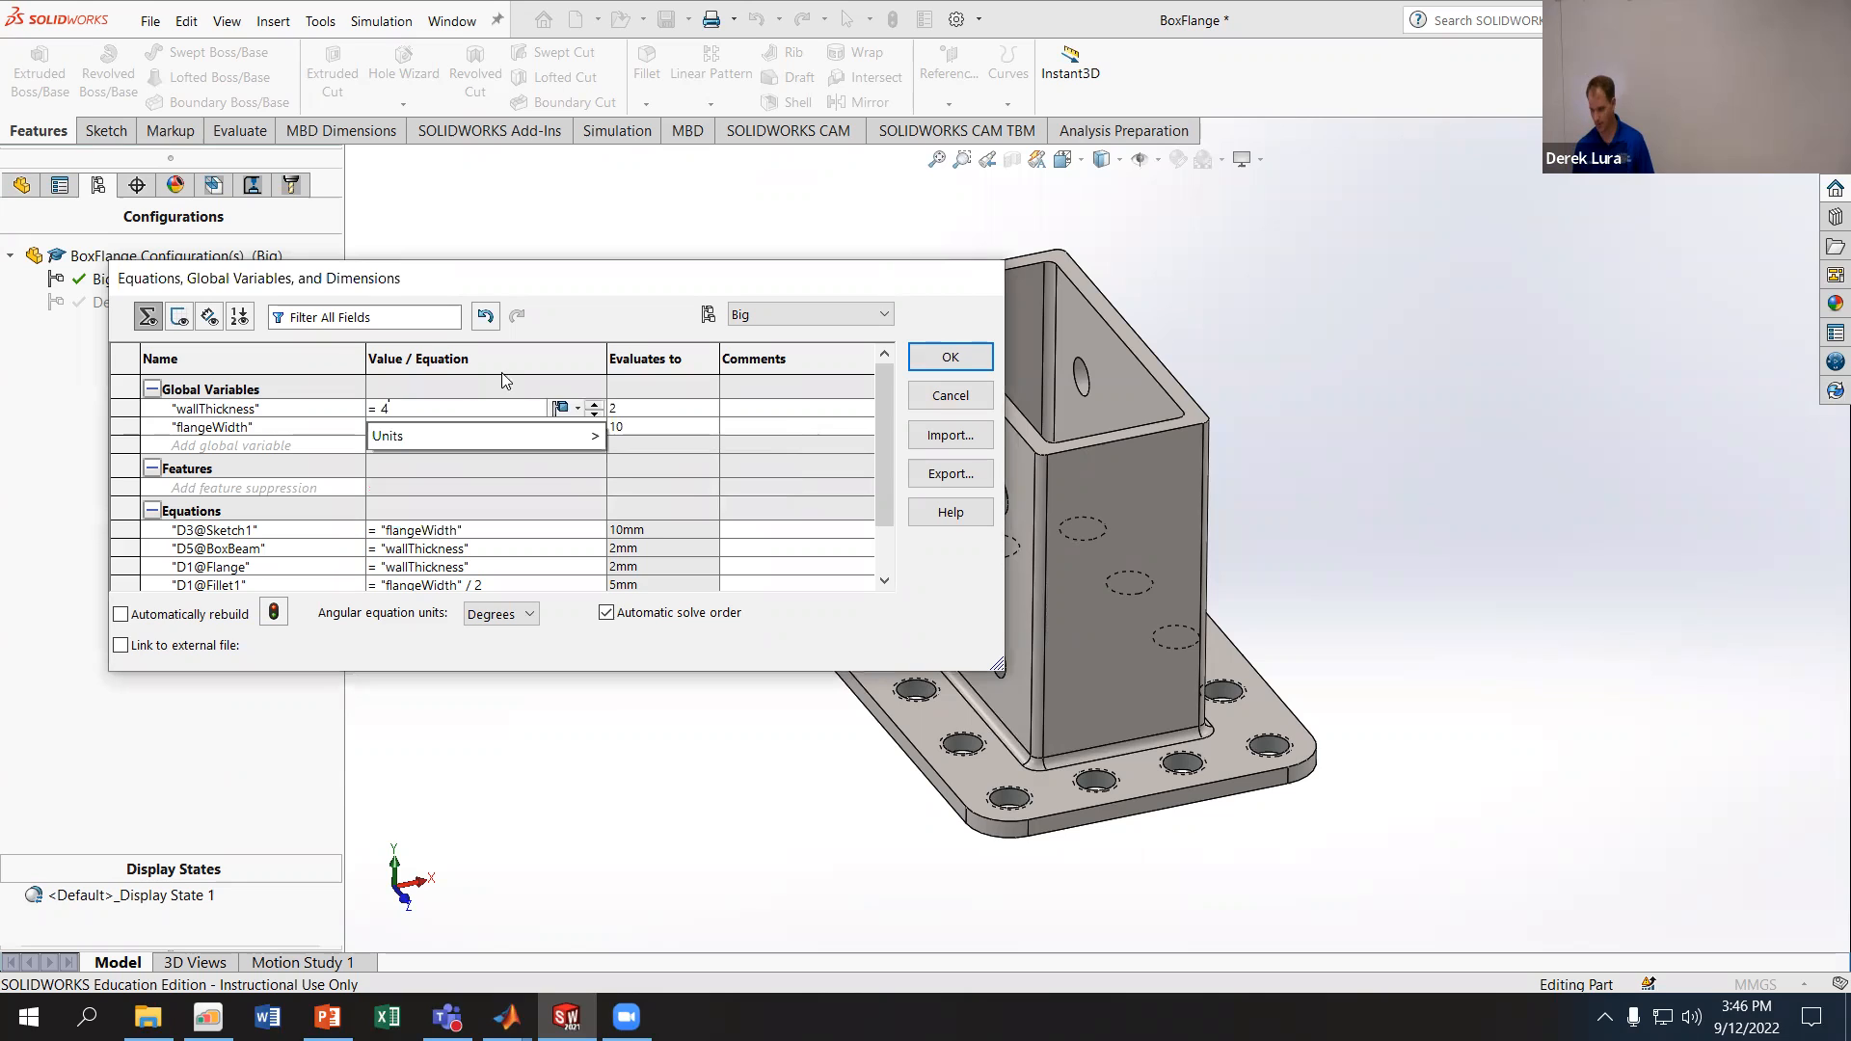
pyautogui.click(501, 370)
# - Set the flangeWidth global variable to 20 for this configuration only and apply the equation changes
pyautogui.click(419, 407)
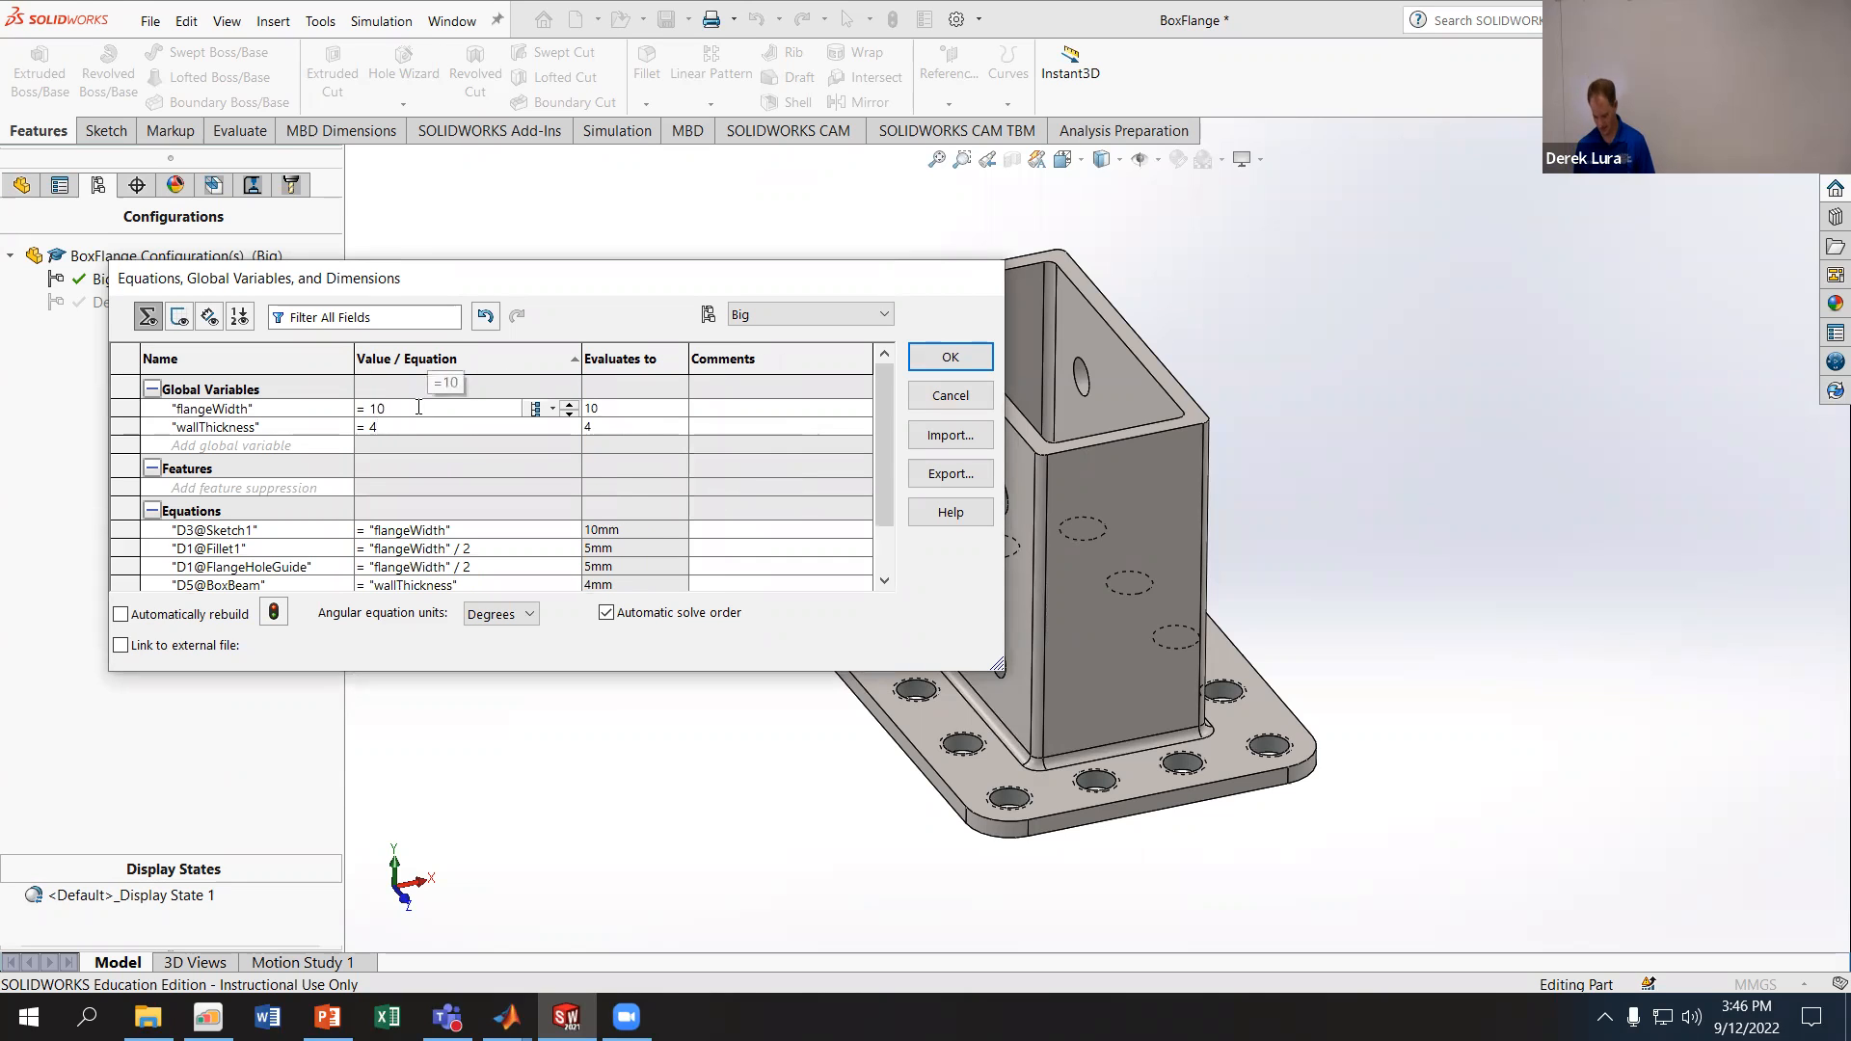
pyautogui.press('BackSpace')
pyautogui.press('BackSpace')
pyautogui.write('20')
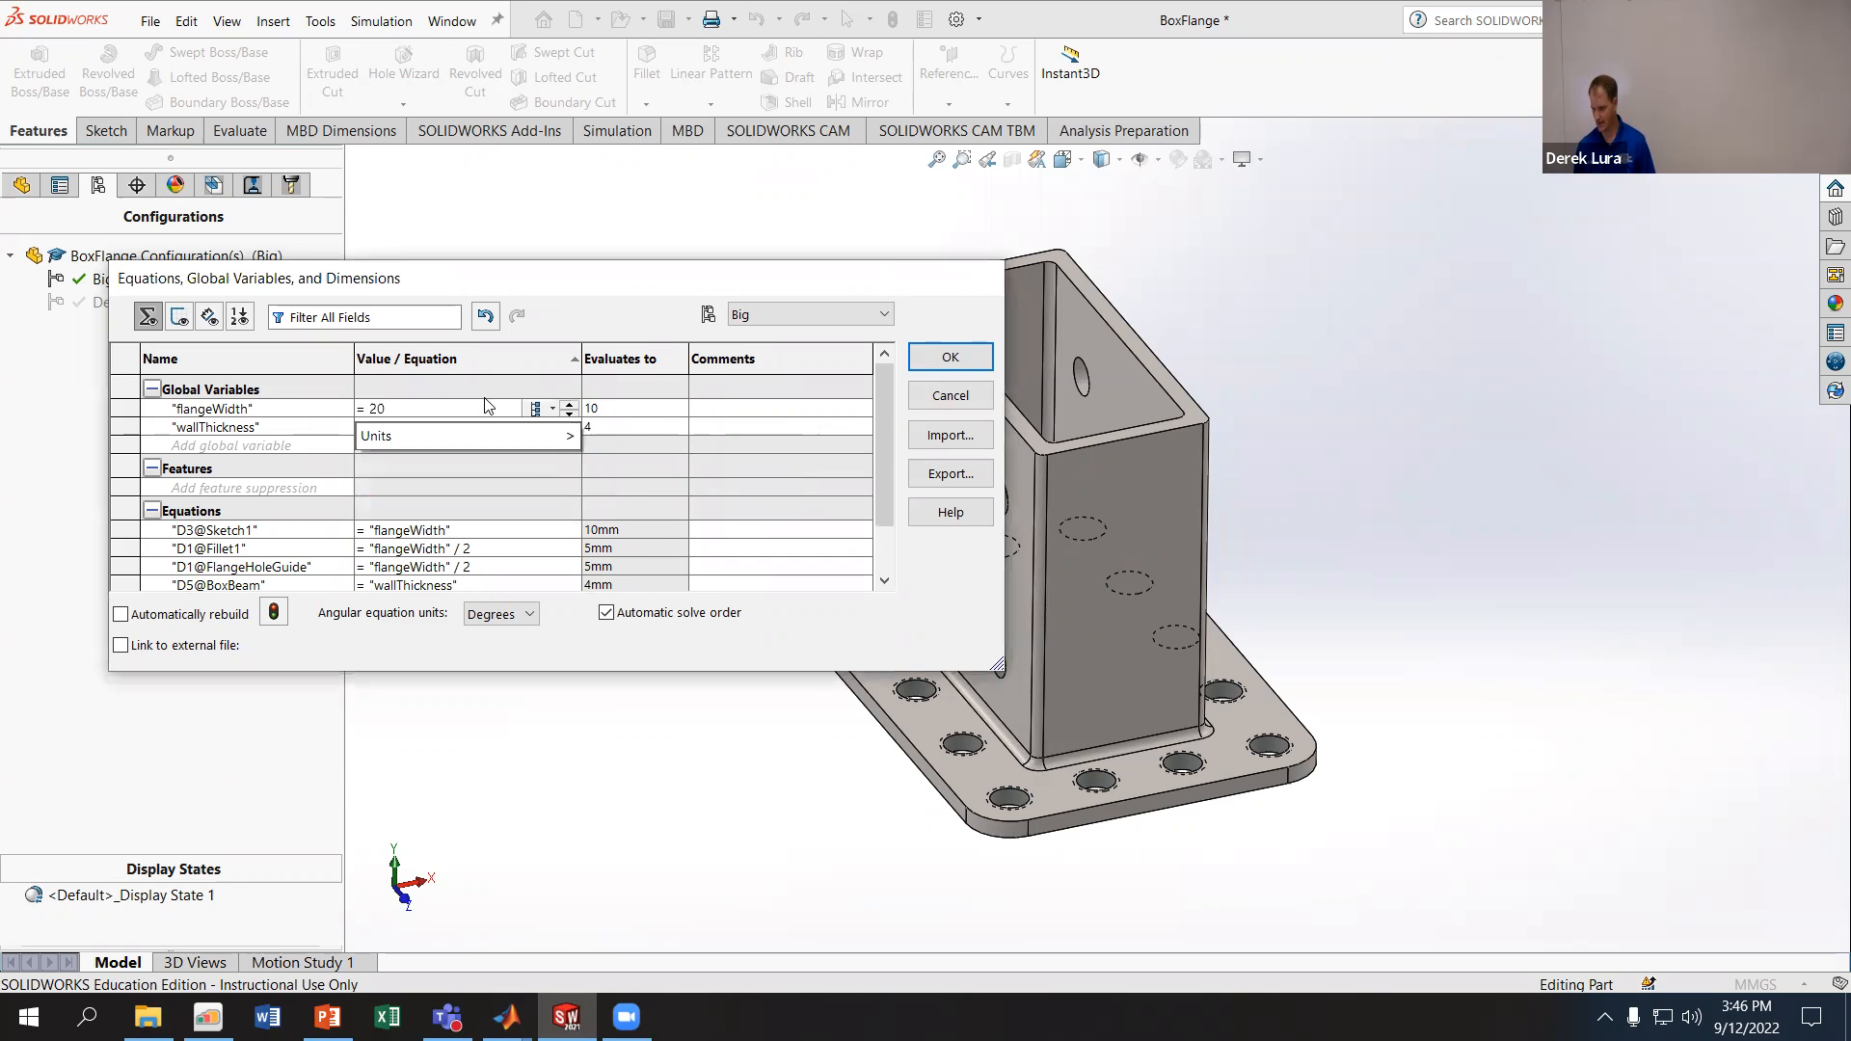
pyautogui.click(538, 408)
pyautogui.click(578, 434)
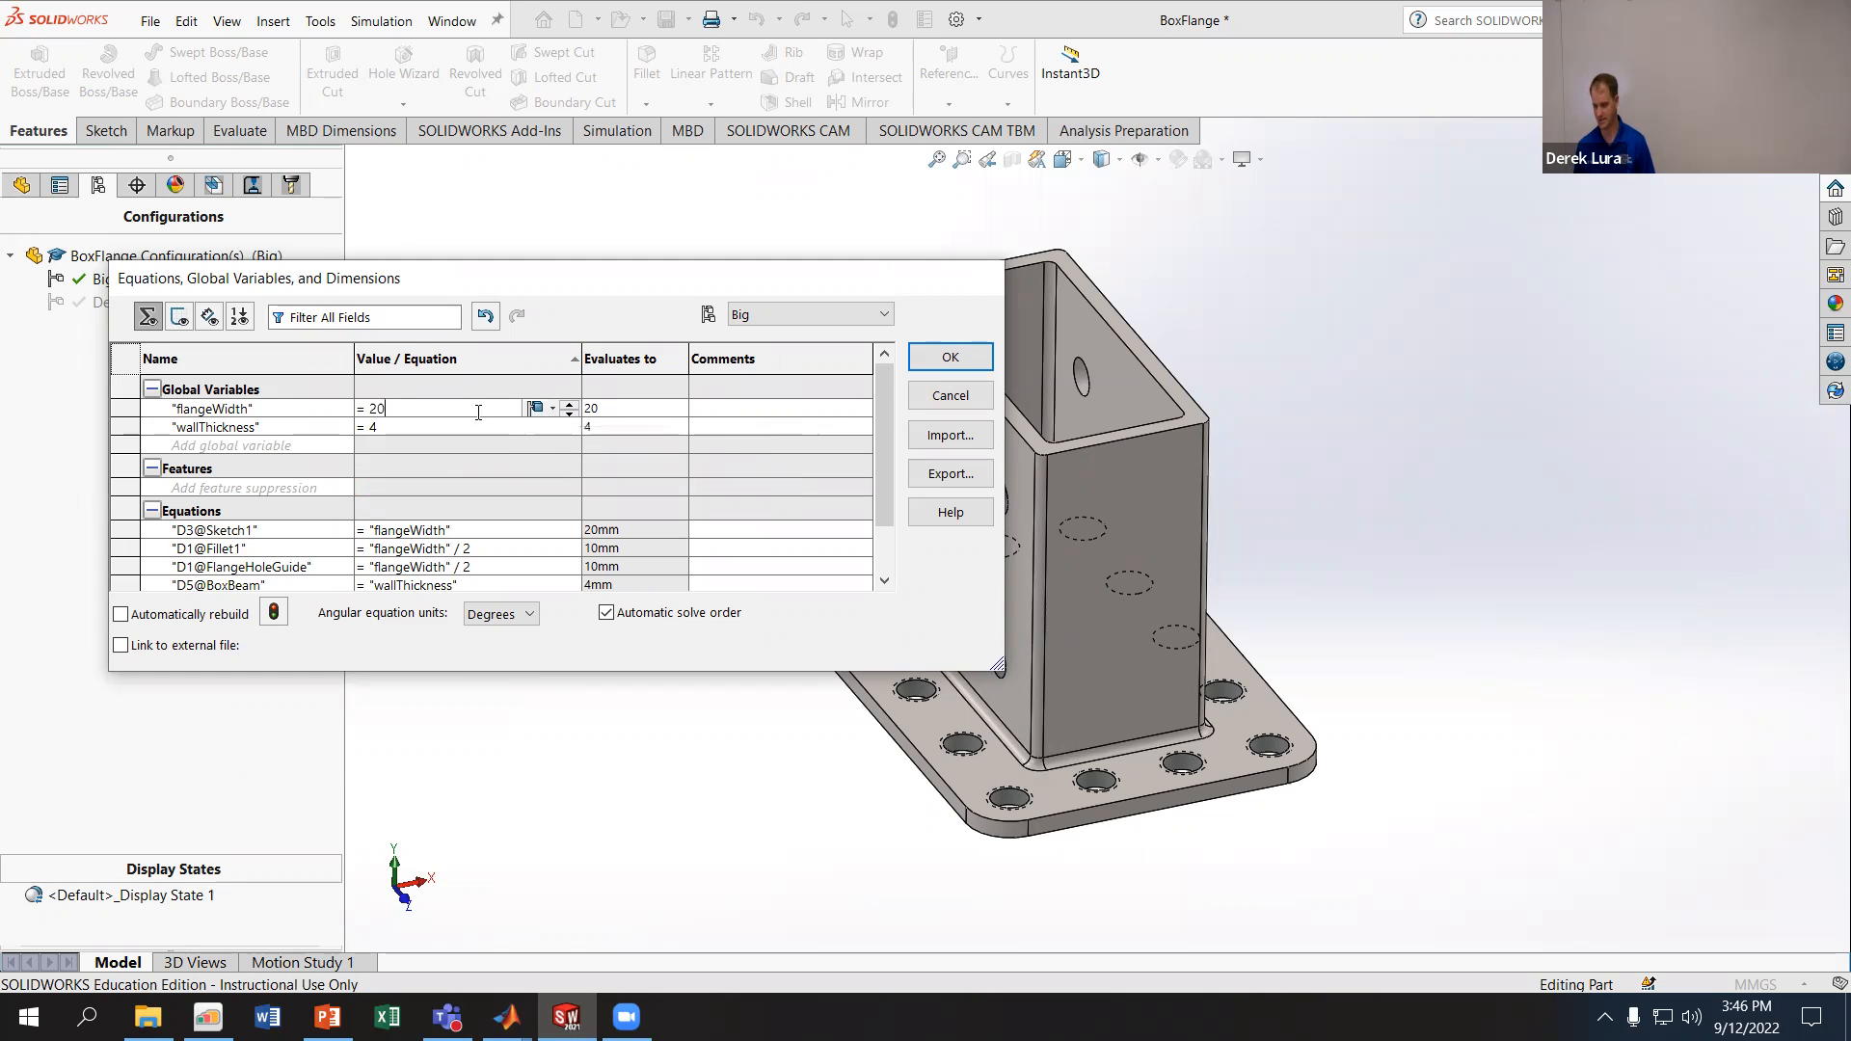
pyautogui.click(940, 358)
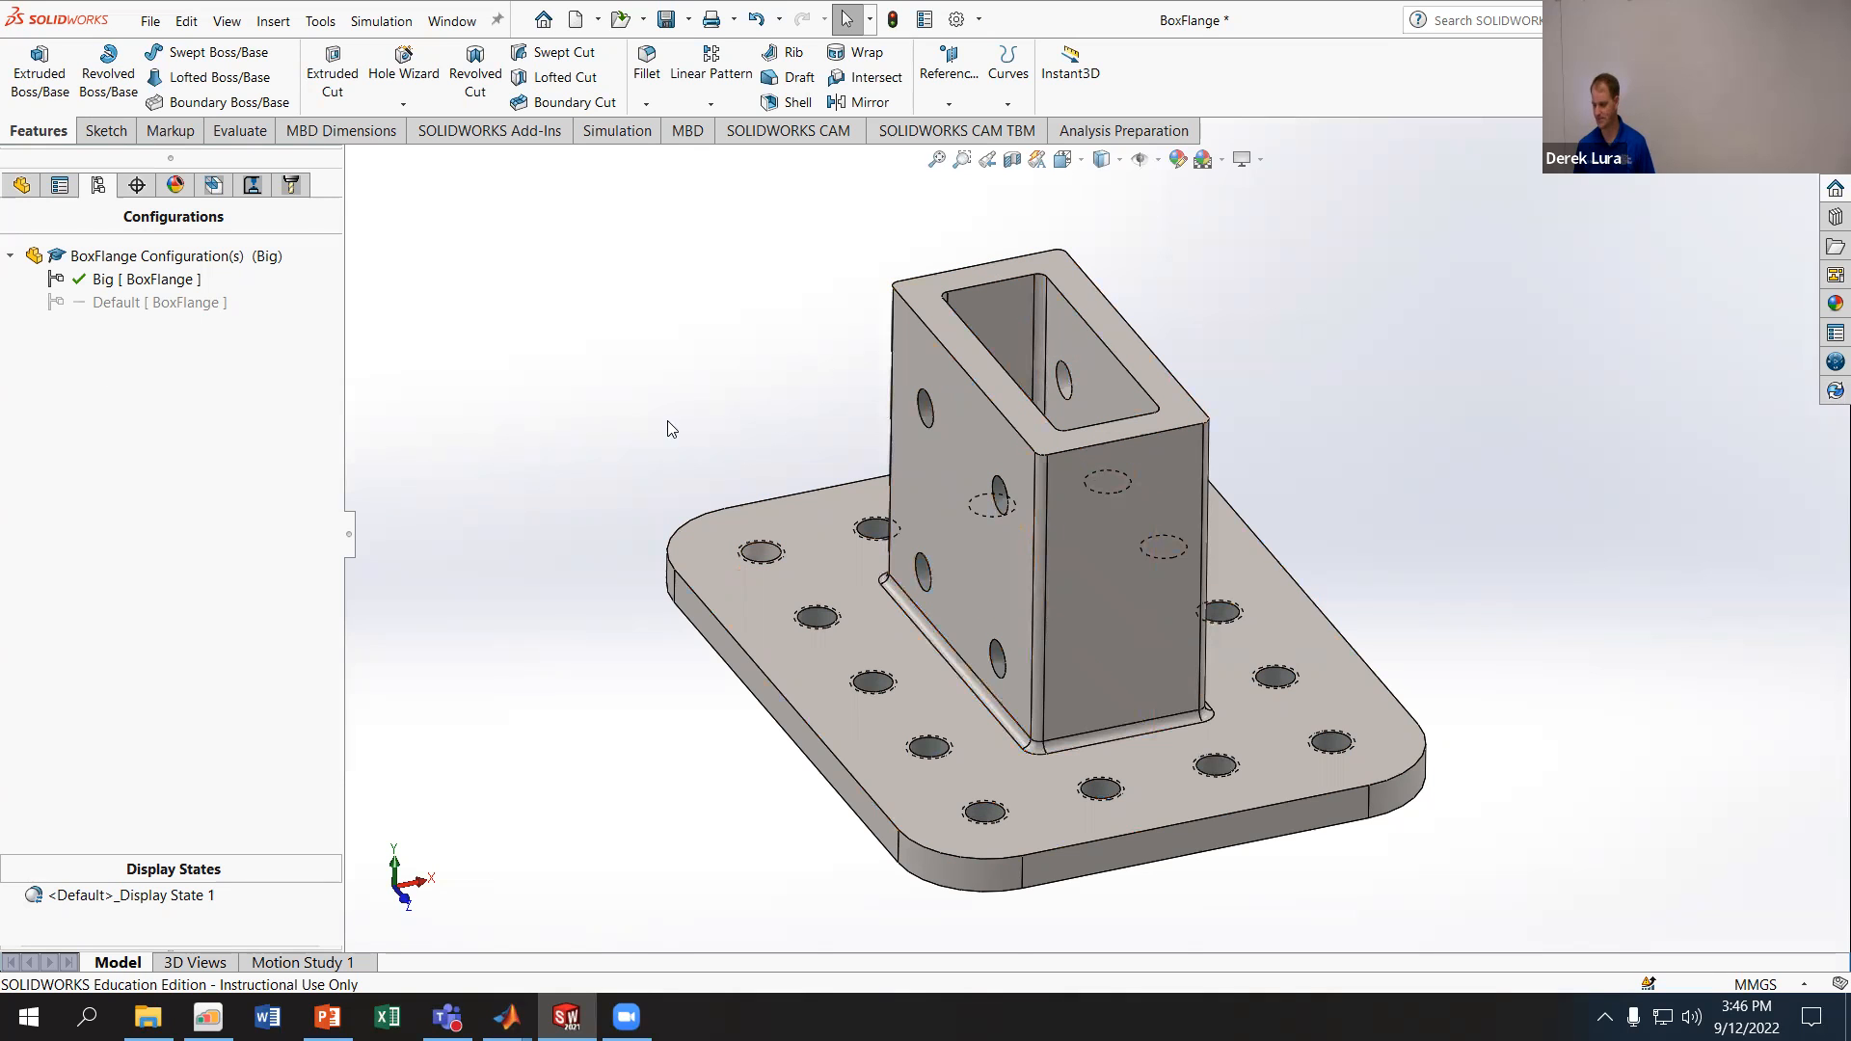
# - Compare the Default and Big configurations, and check the configuration scope options of the flangeWidth global variable in the equations
pyautogui.doubleClick(186, 305)
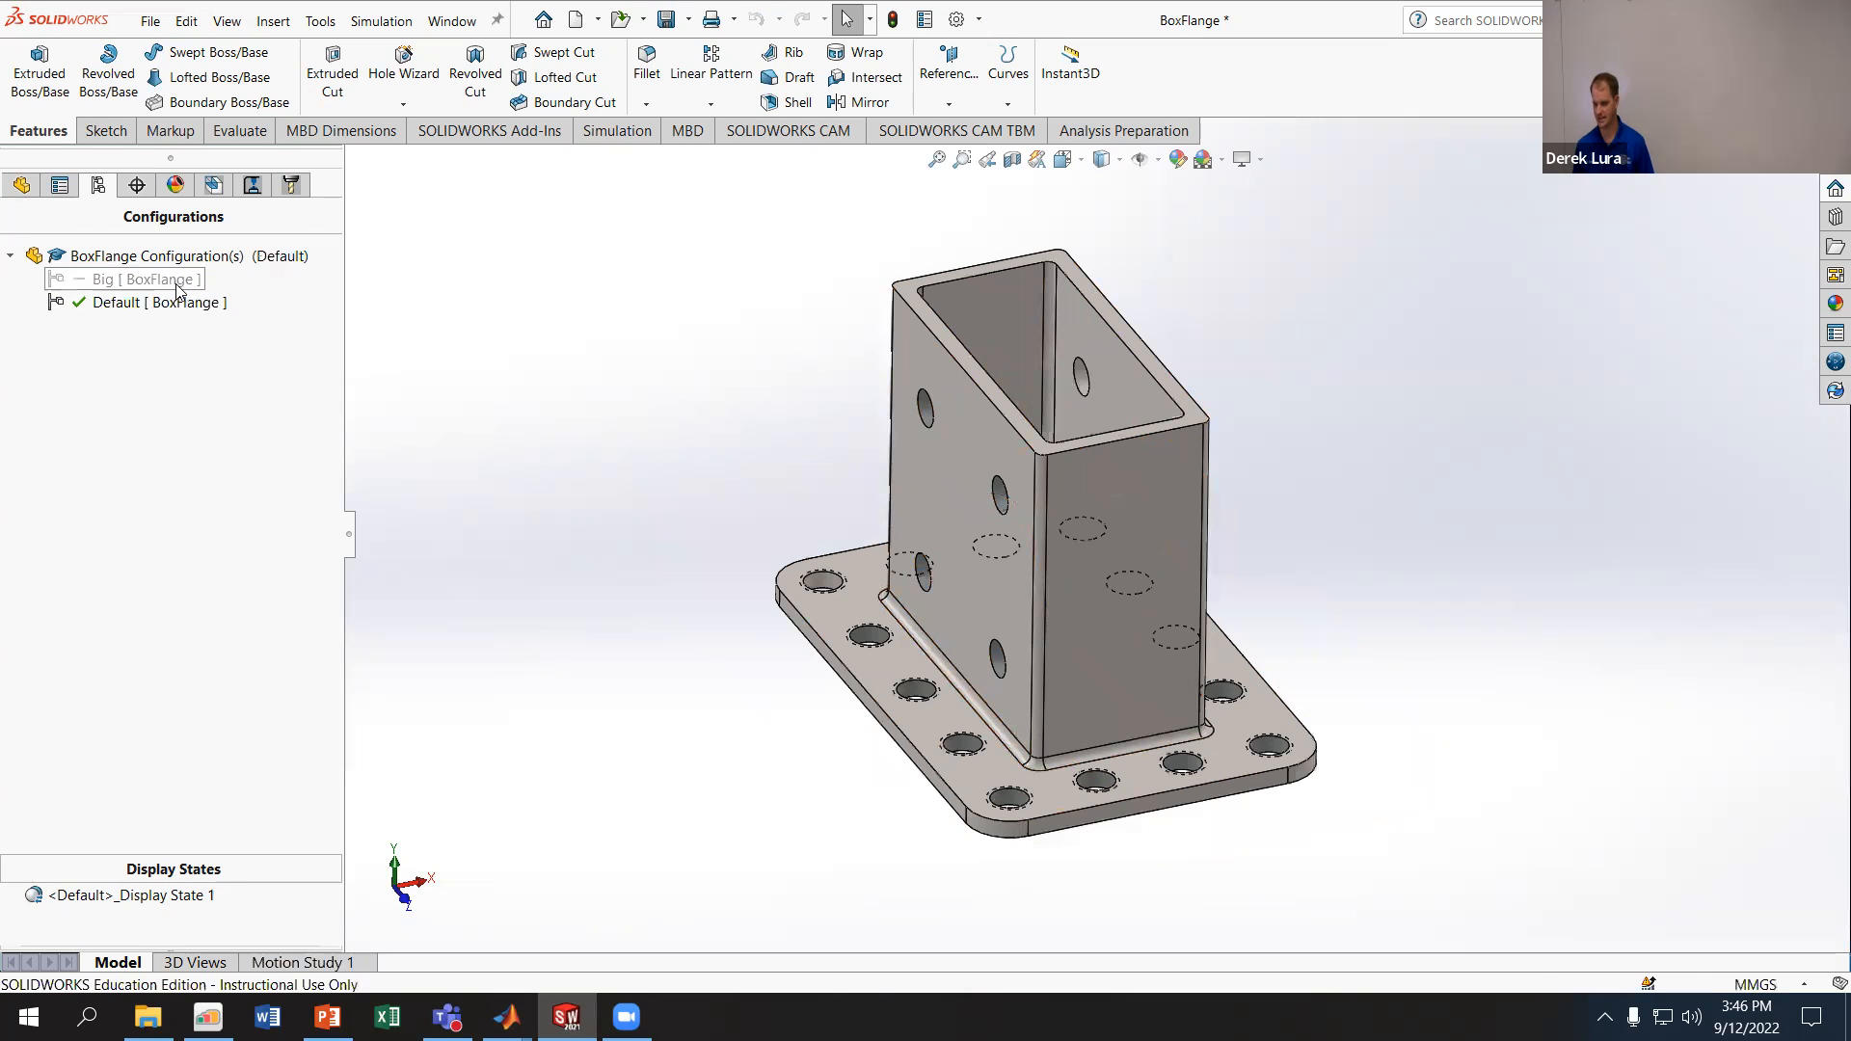
pyautogui.doubleClick(177, 283)
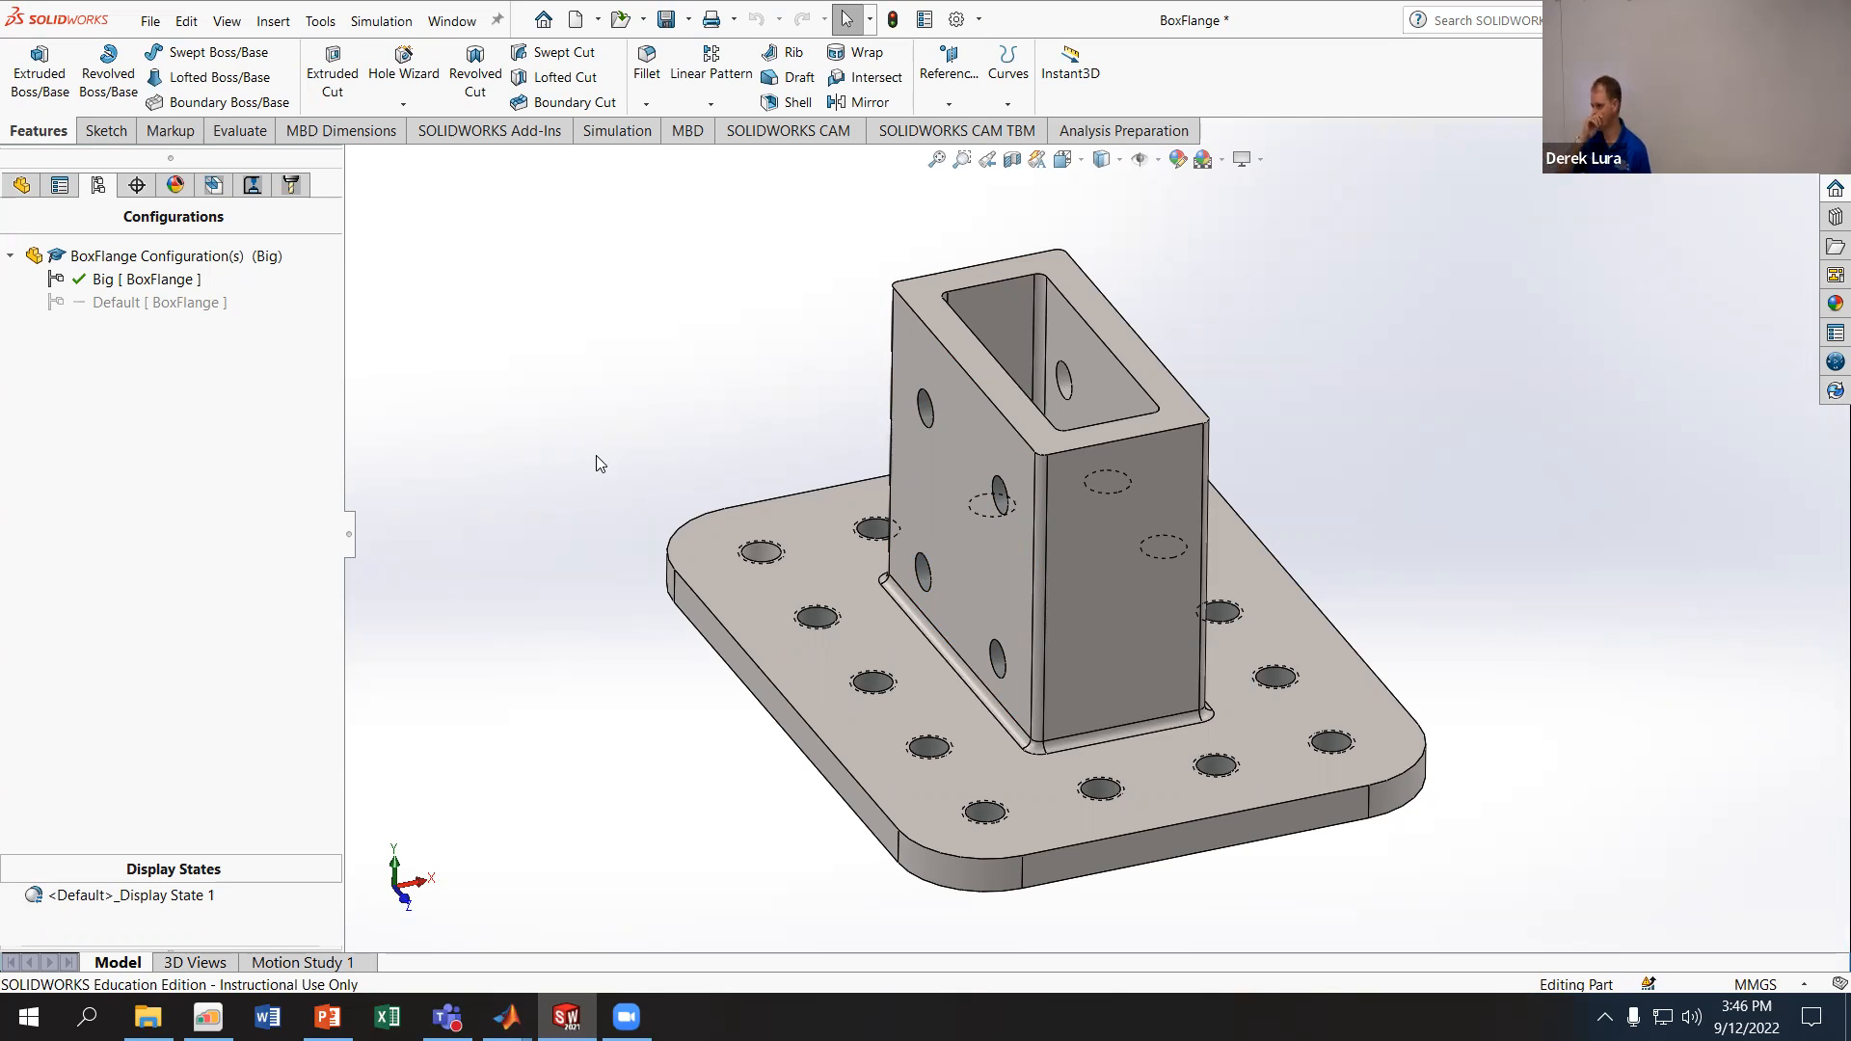
pyautogui.click(320, 21)
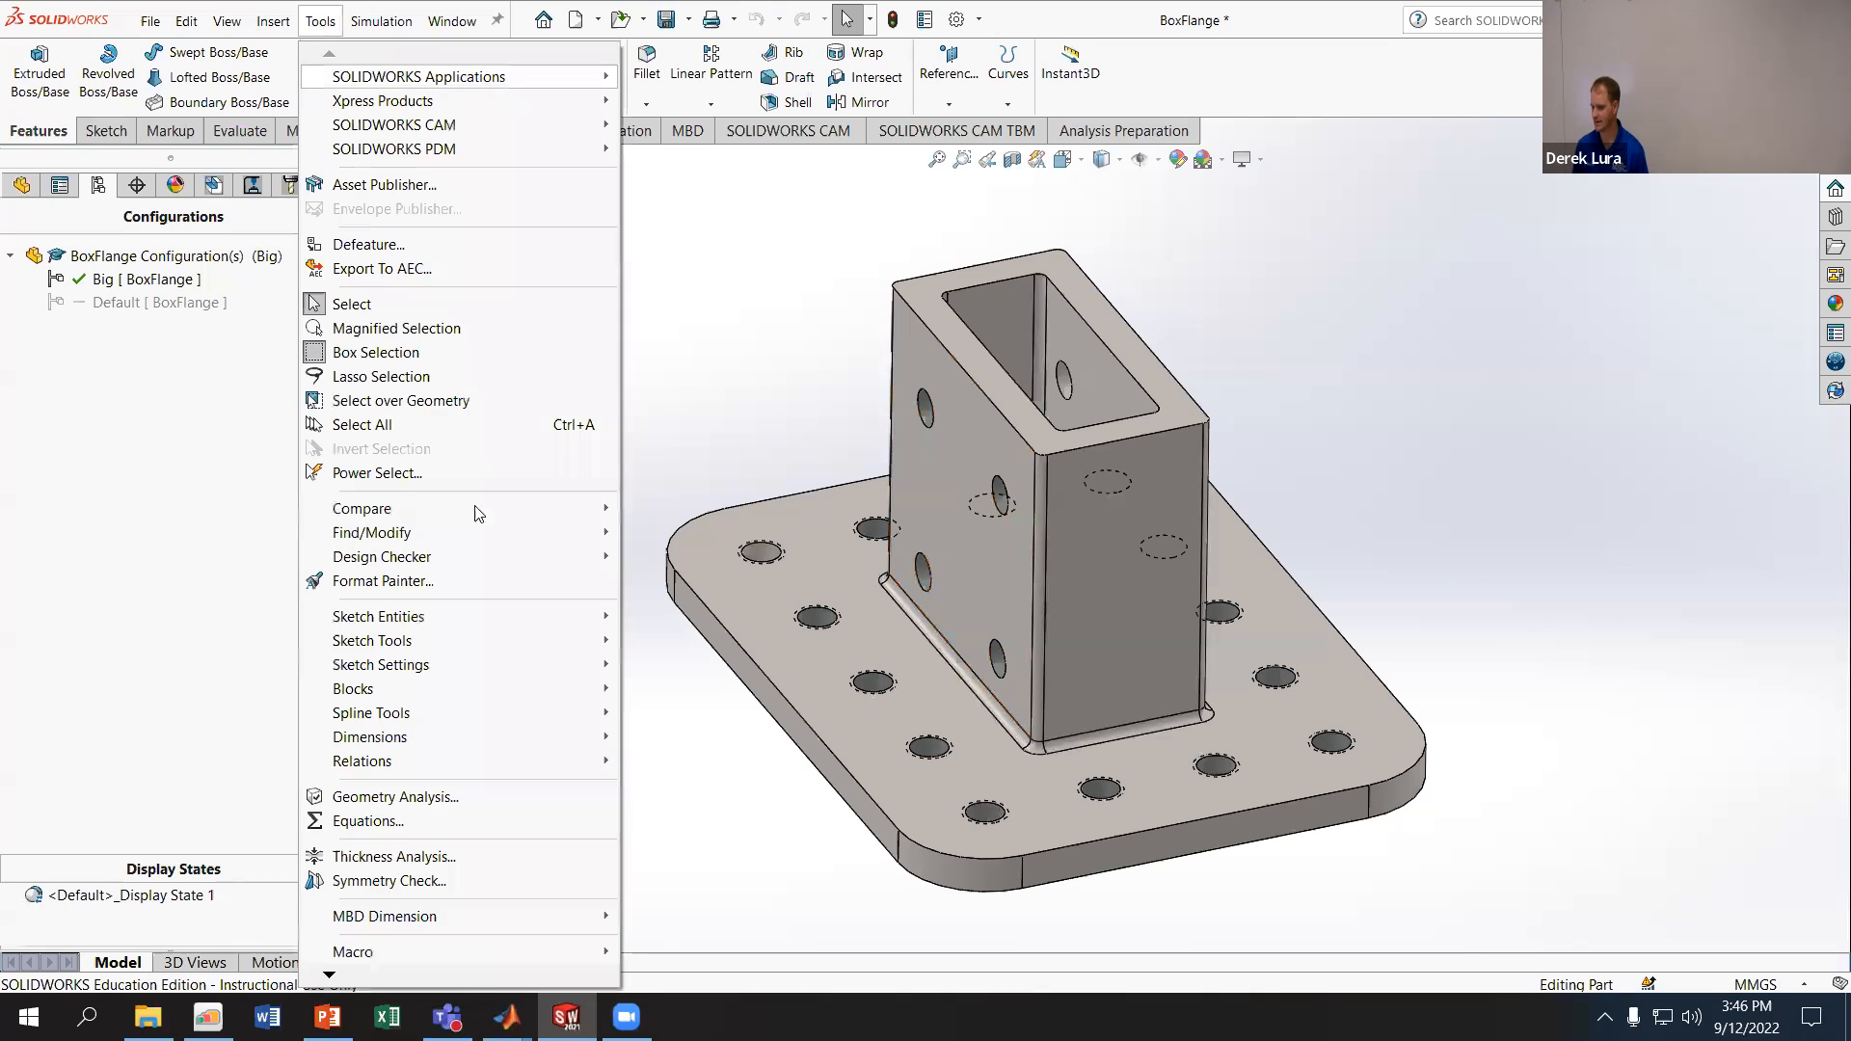
pyautogui.click(413, 821)
pyautogui.click(480, 427)
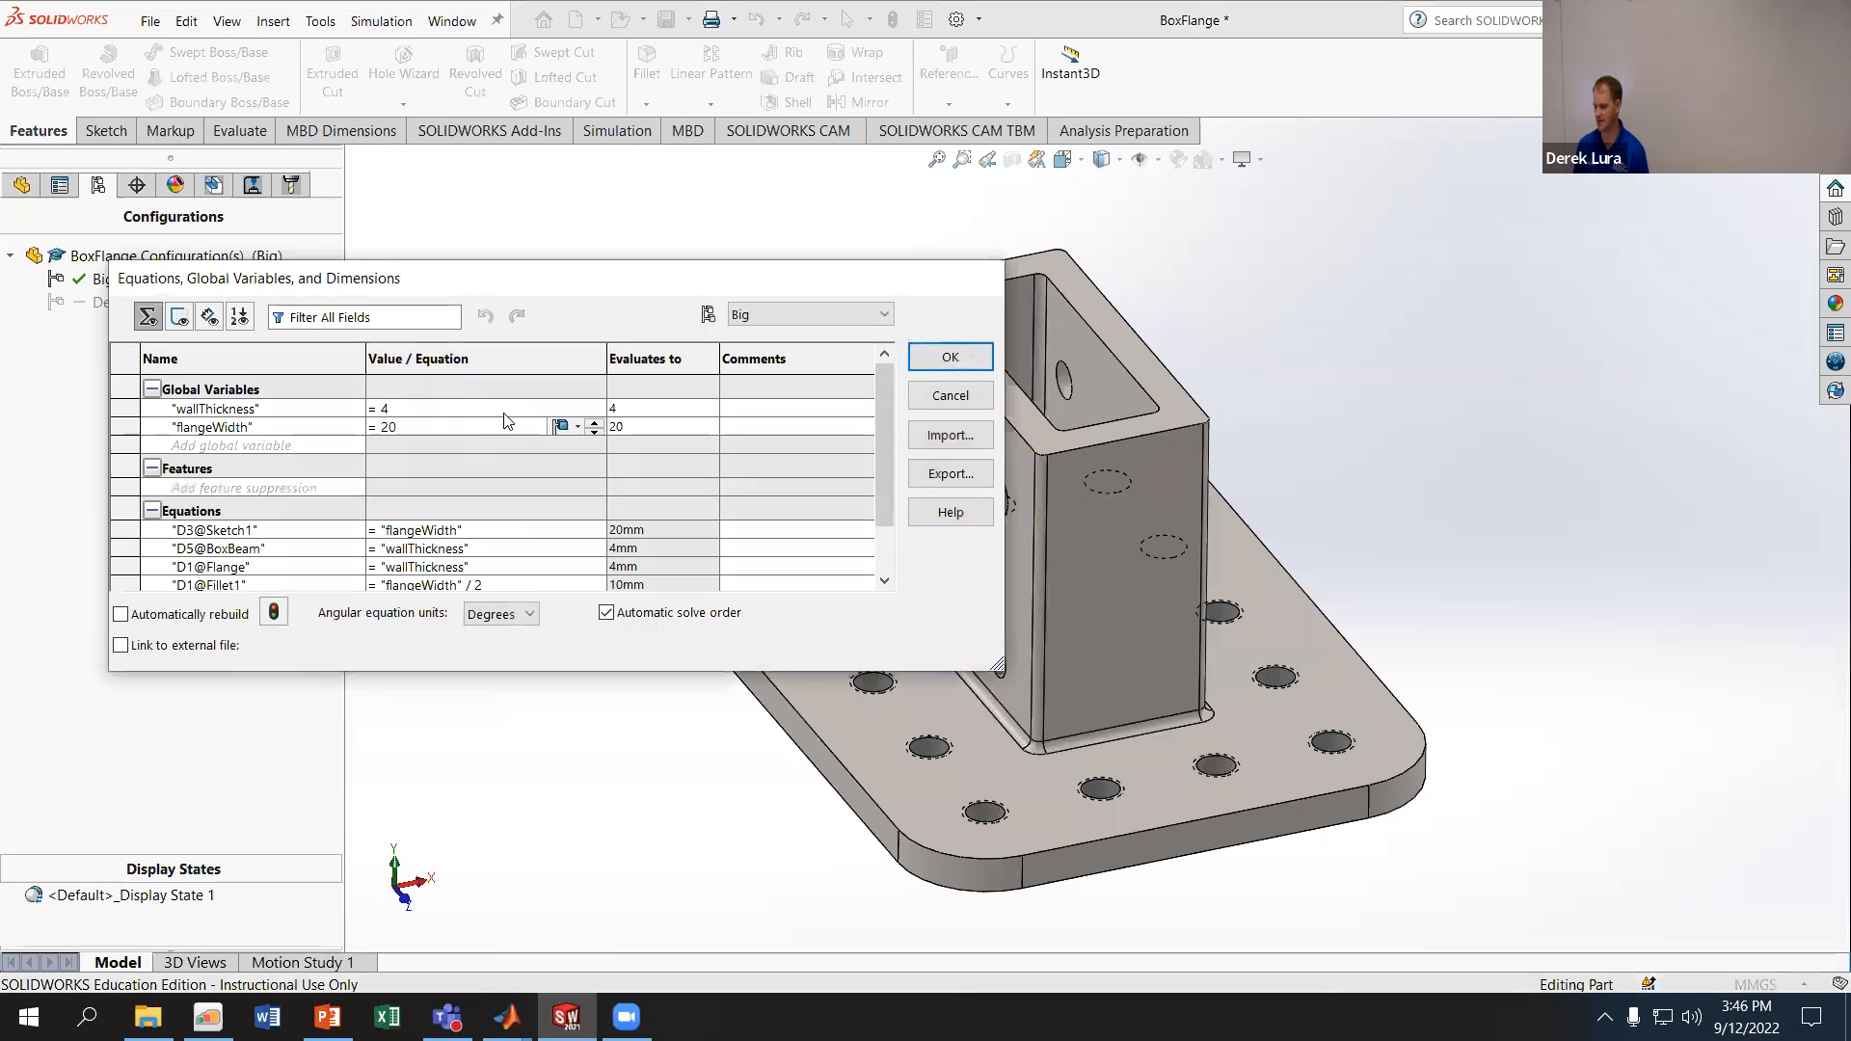
pyautogui.click(569, 428)
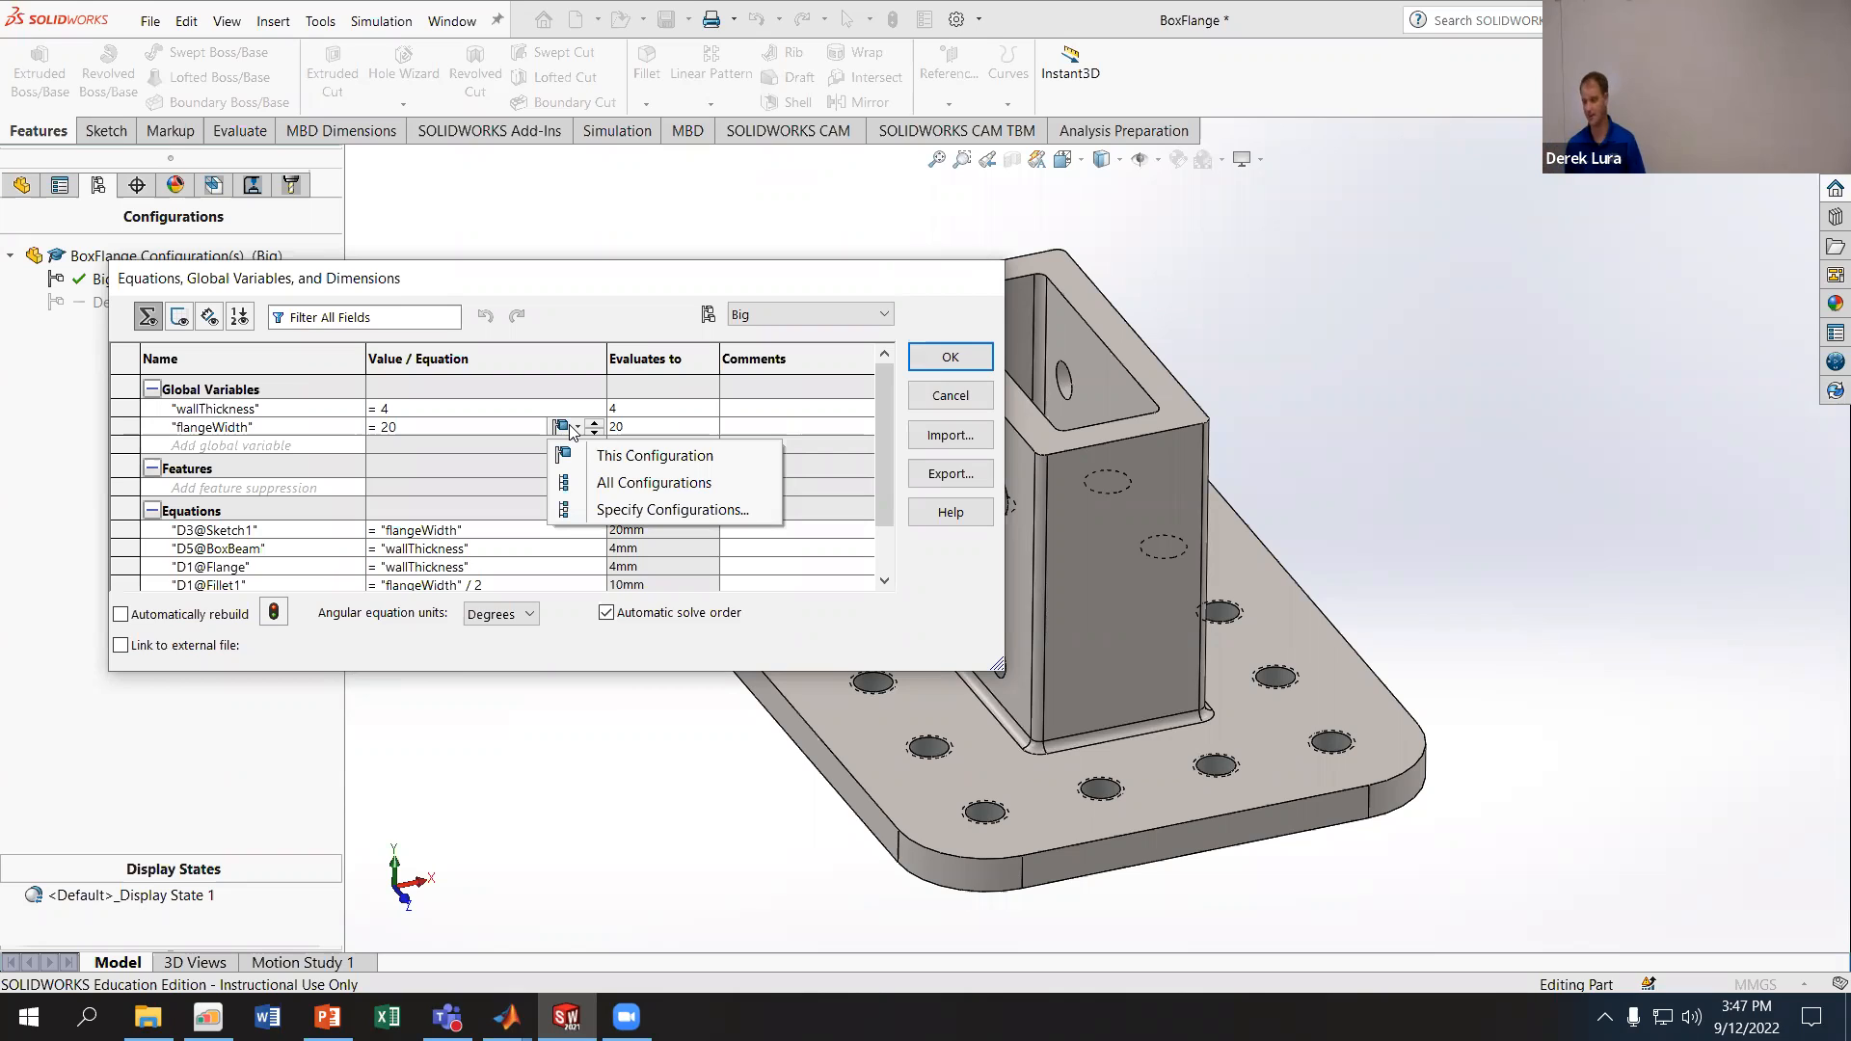
pyautogui.click(822, 413)
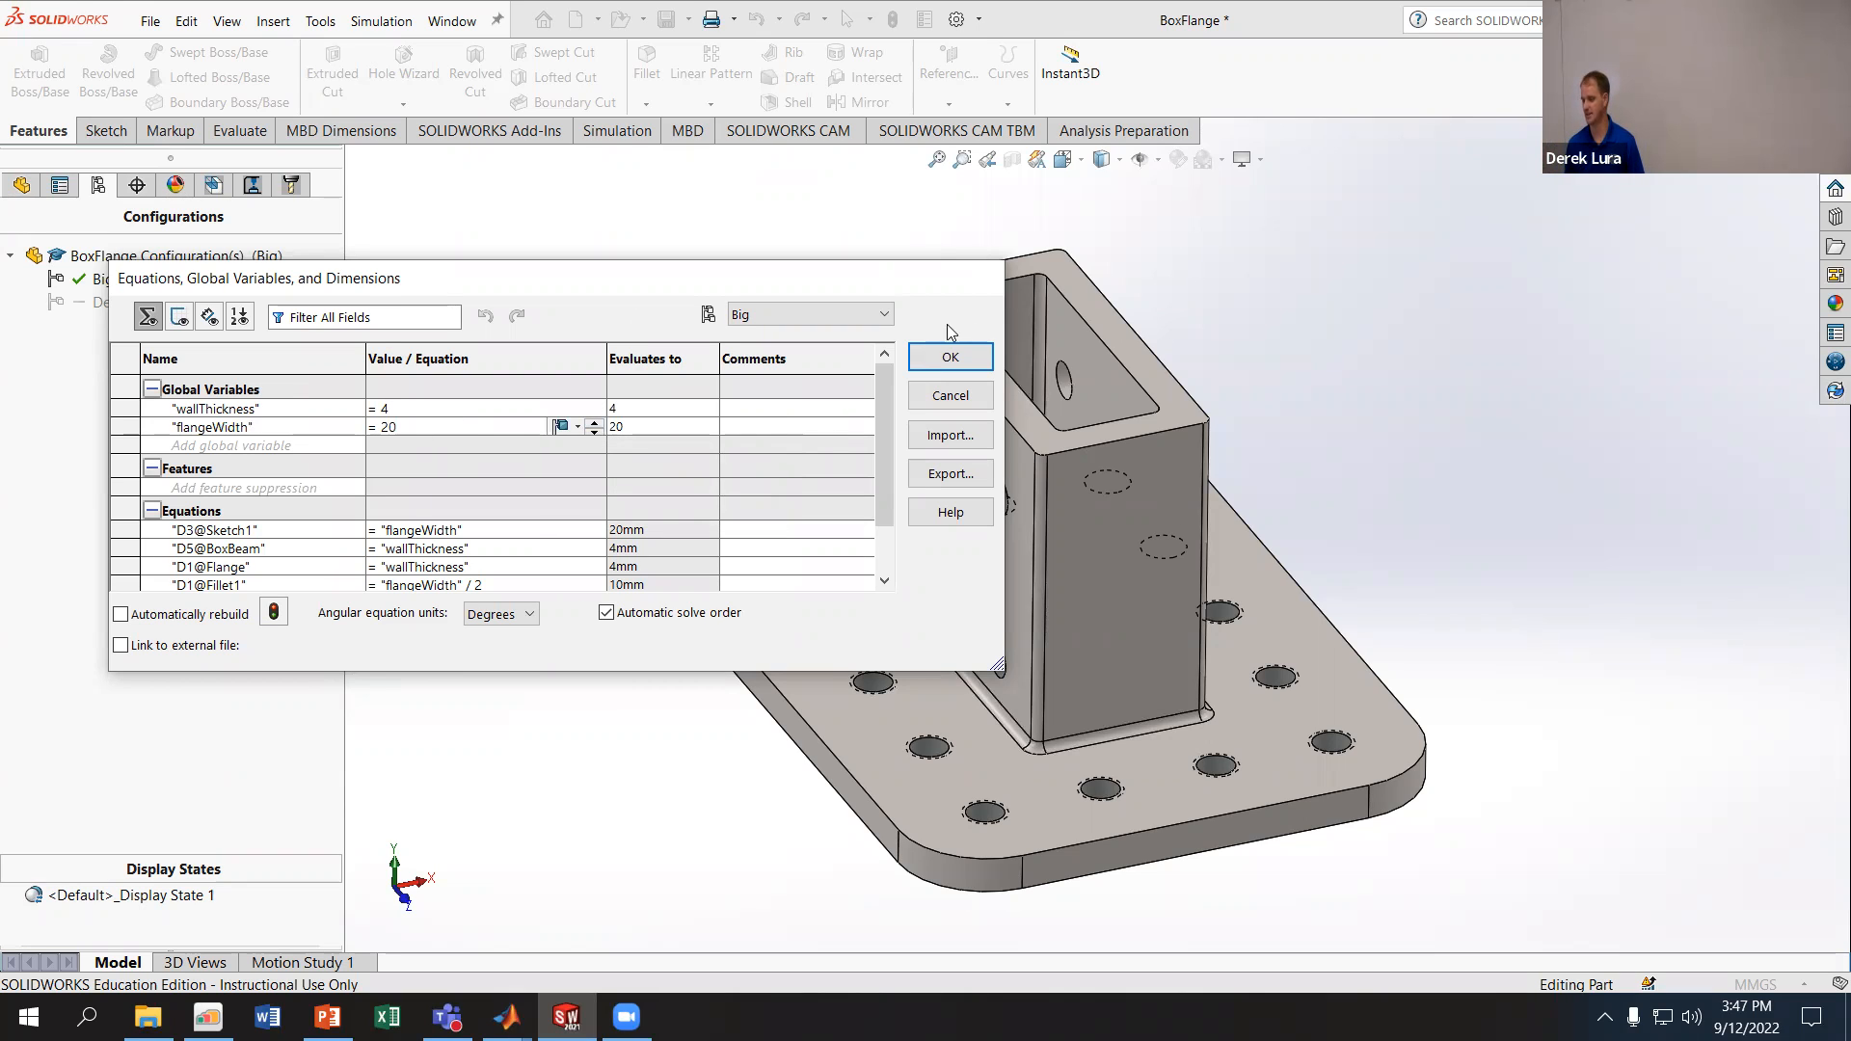
pyautogui.click(954, 359)
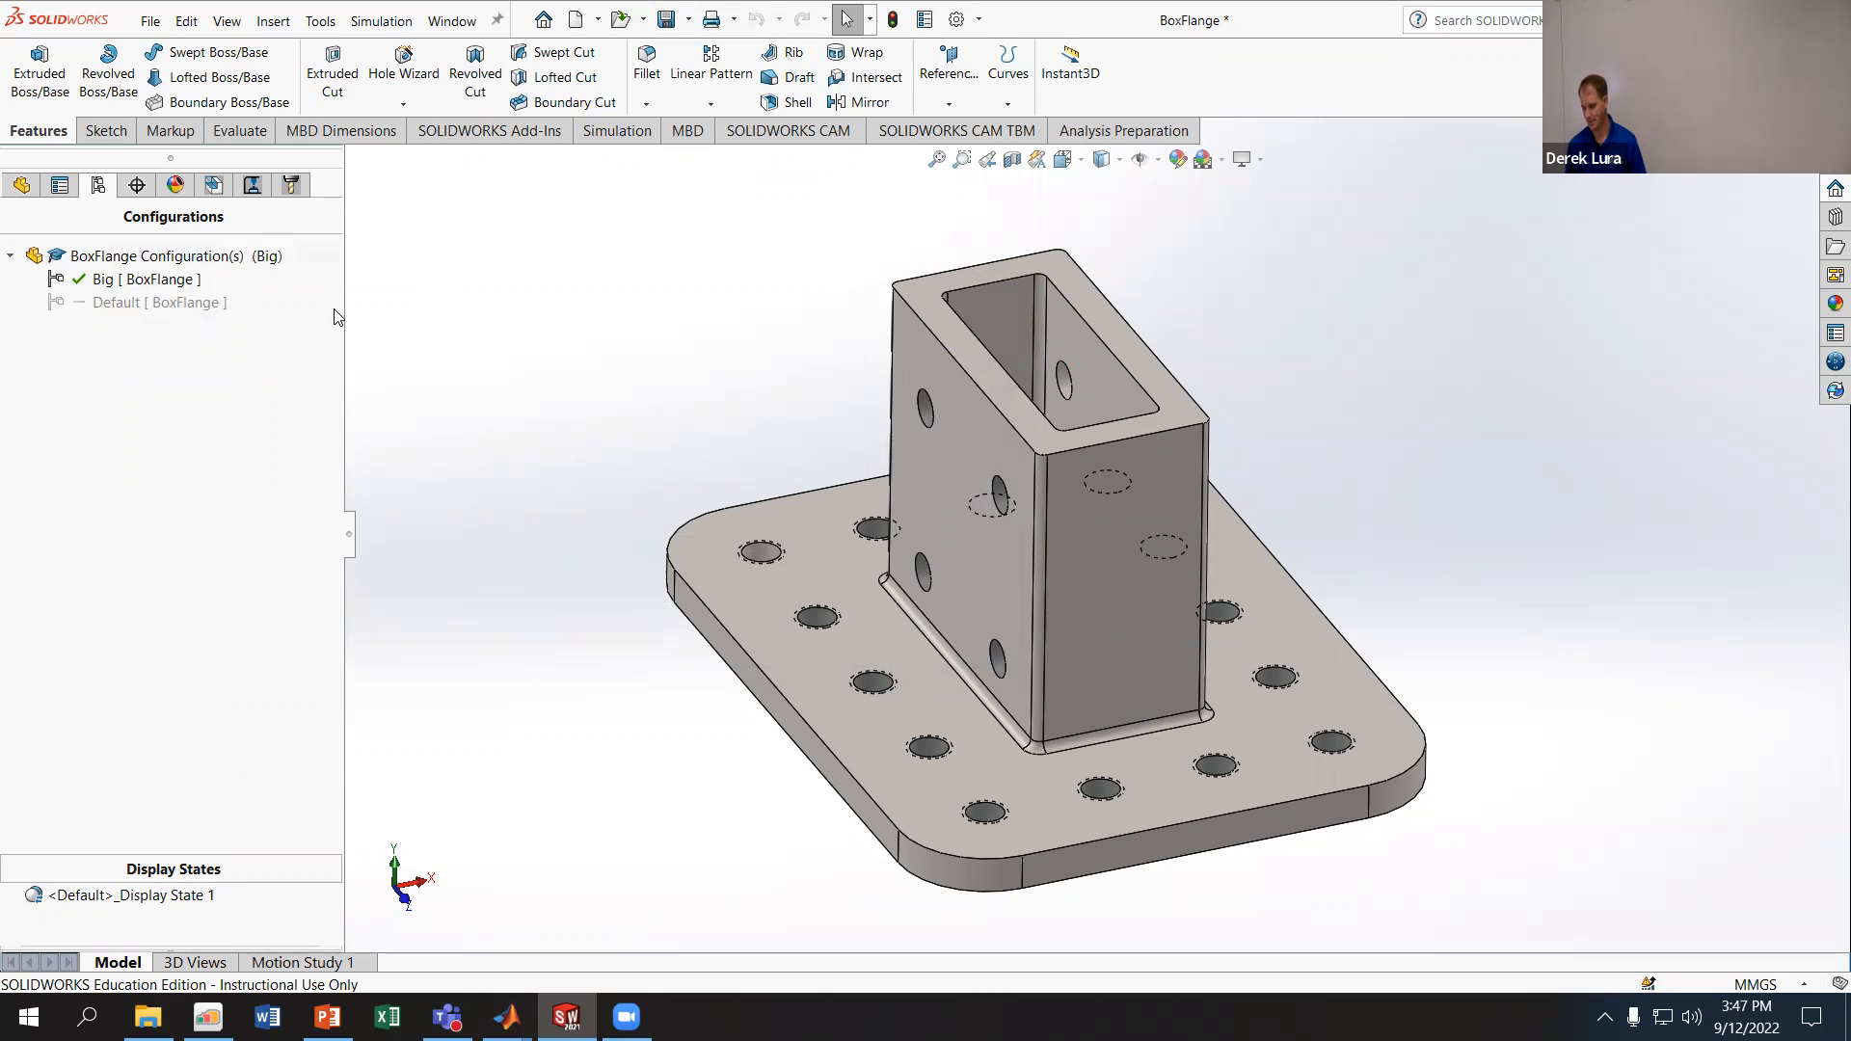
# - Set the size of the M5x0.8 Tapped Hole1 feature to M8x1.0, checking the size against the quiz in the browser
pyautogui.click(22, 184)
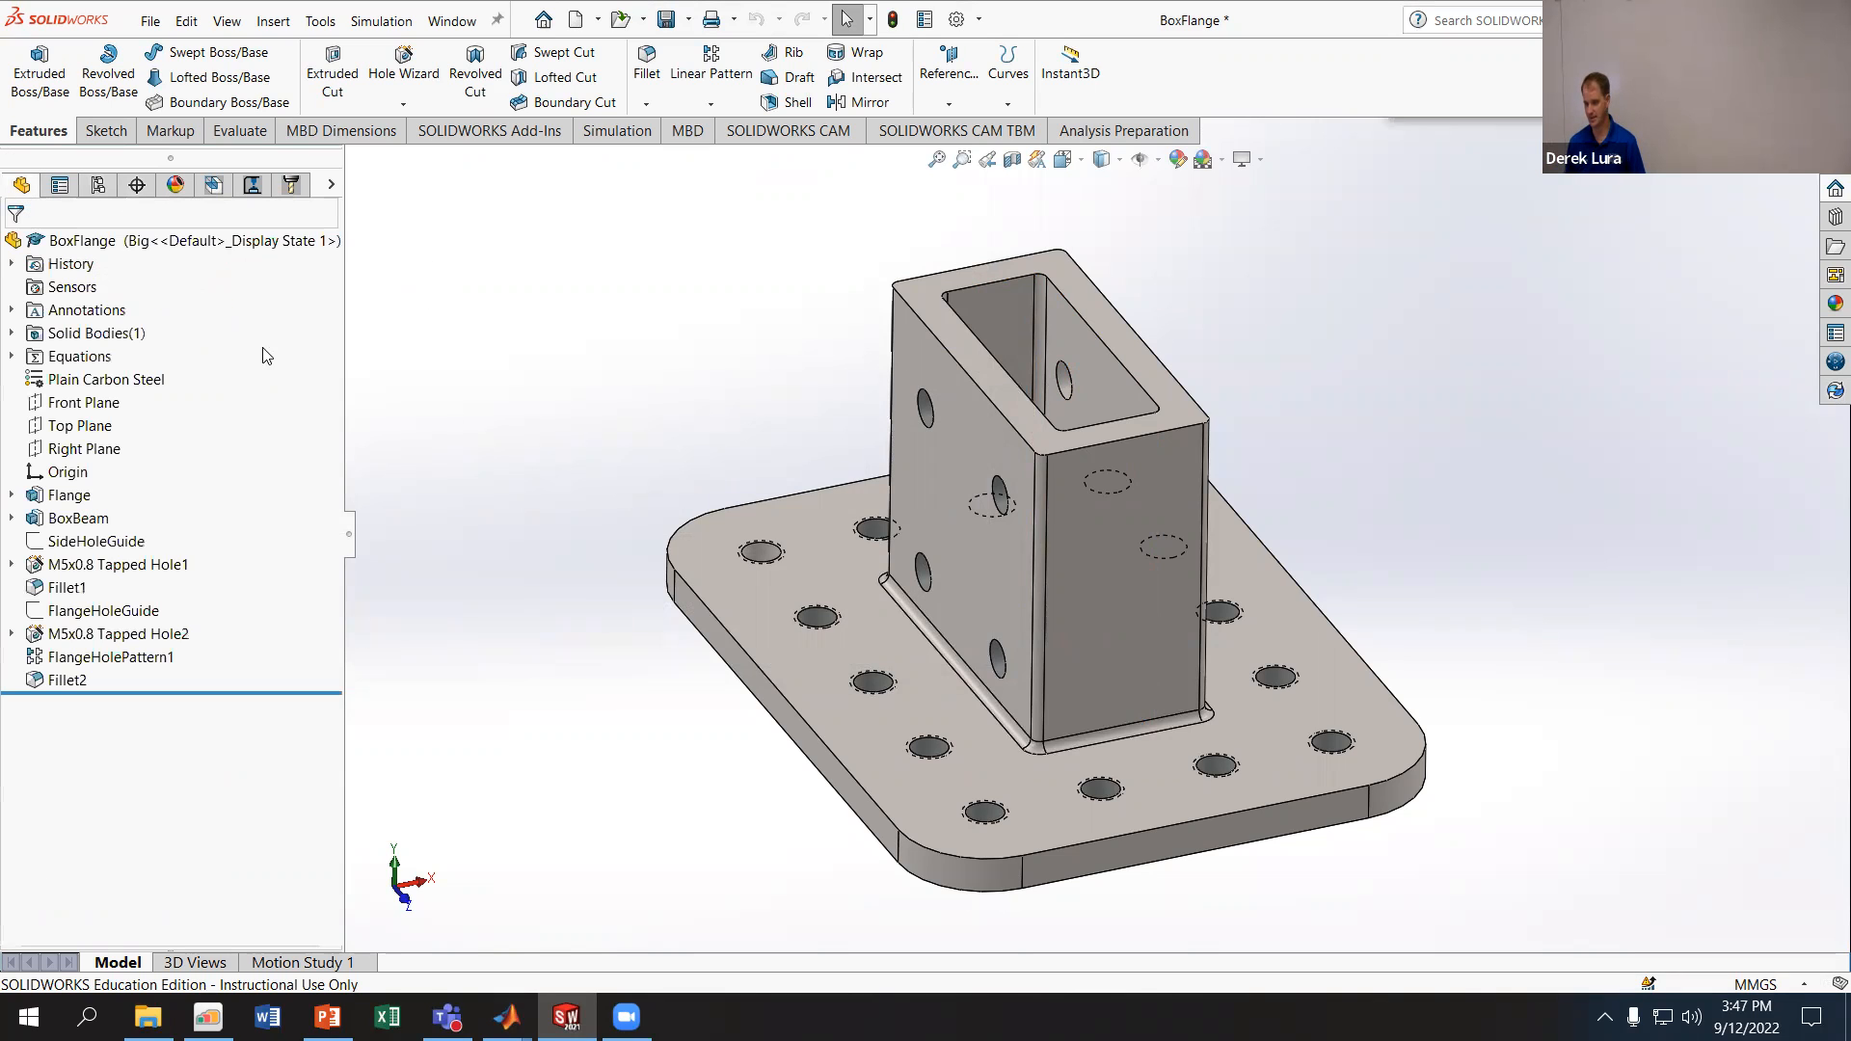
pyautogui.click(115, 565)
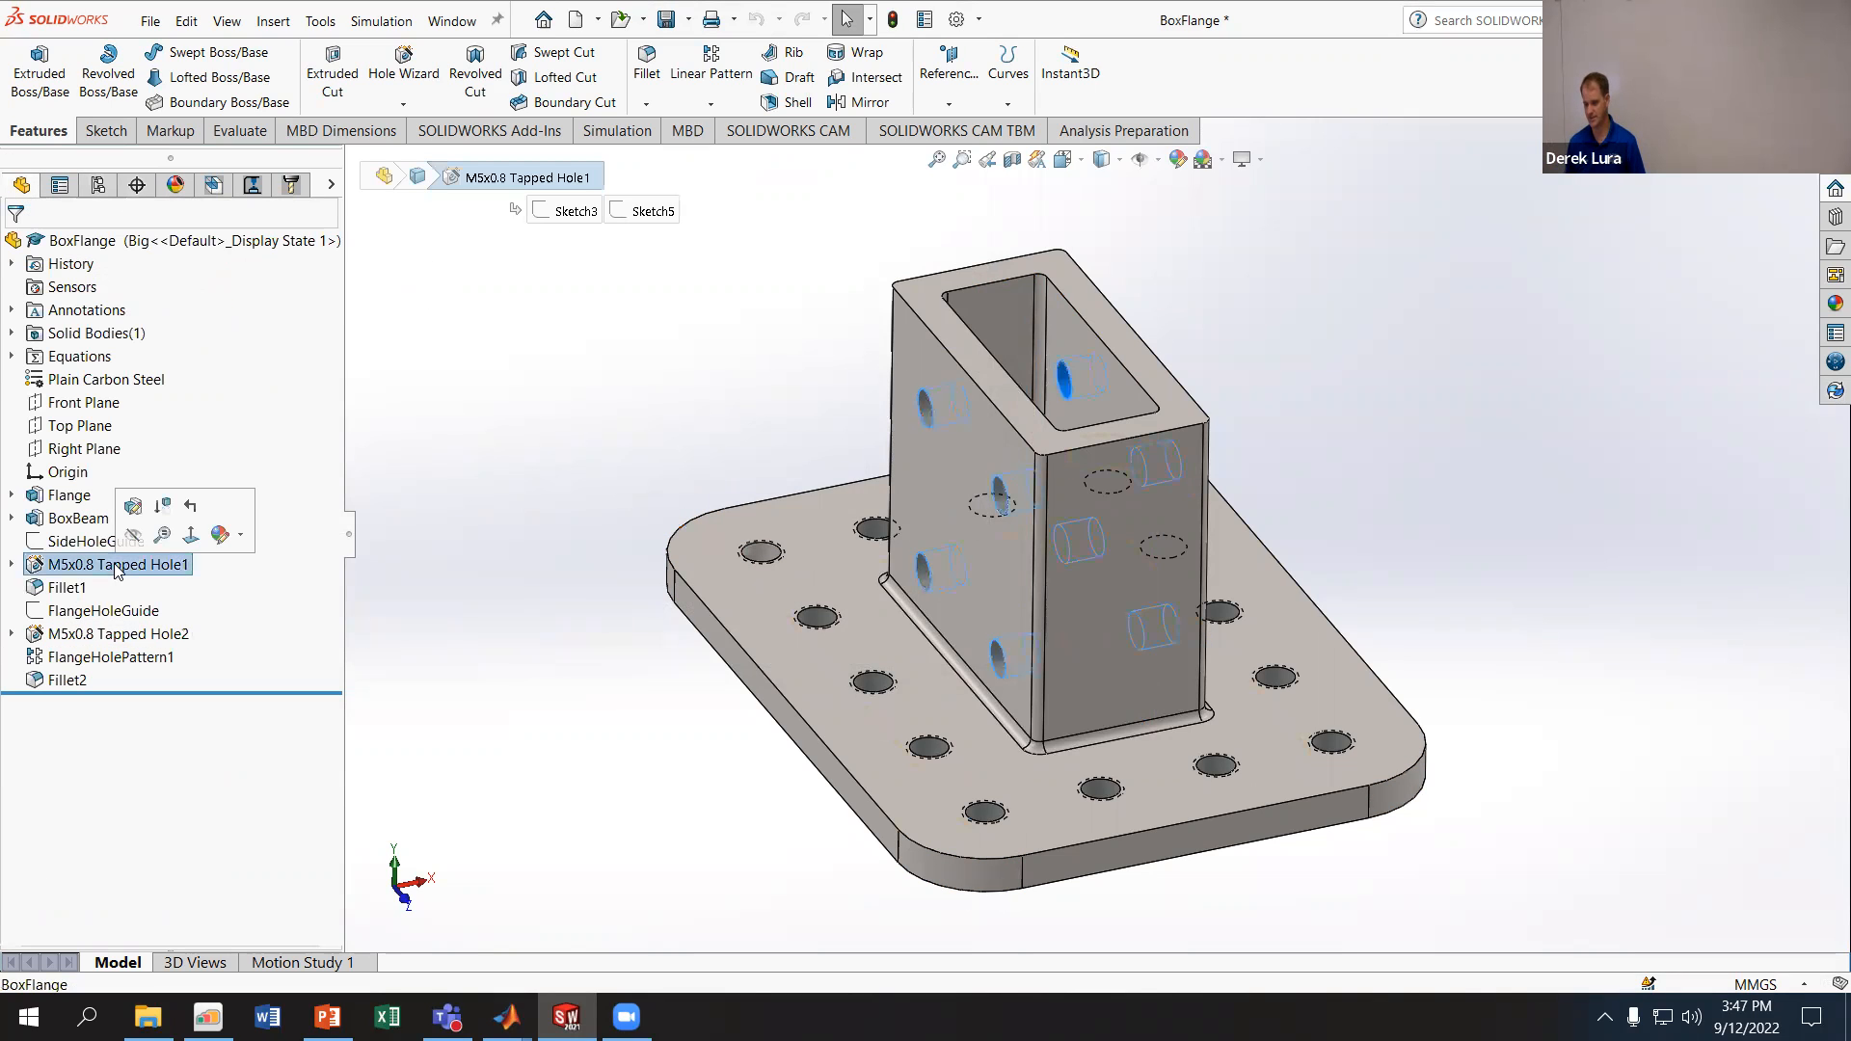
pyautogui.click(136, 506)
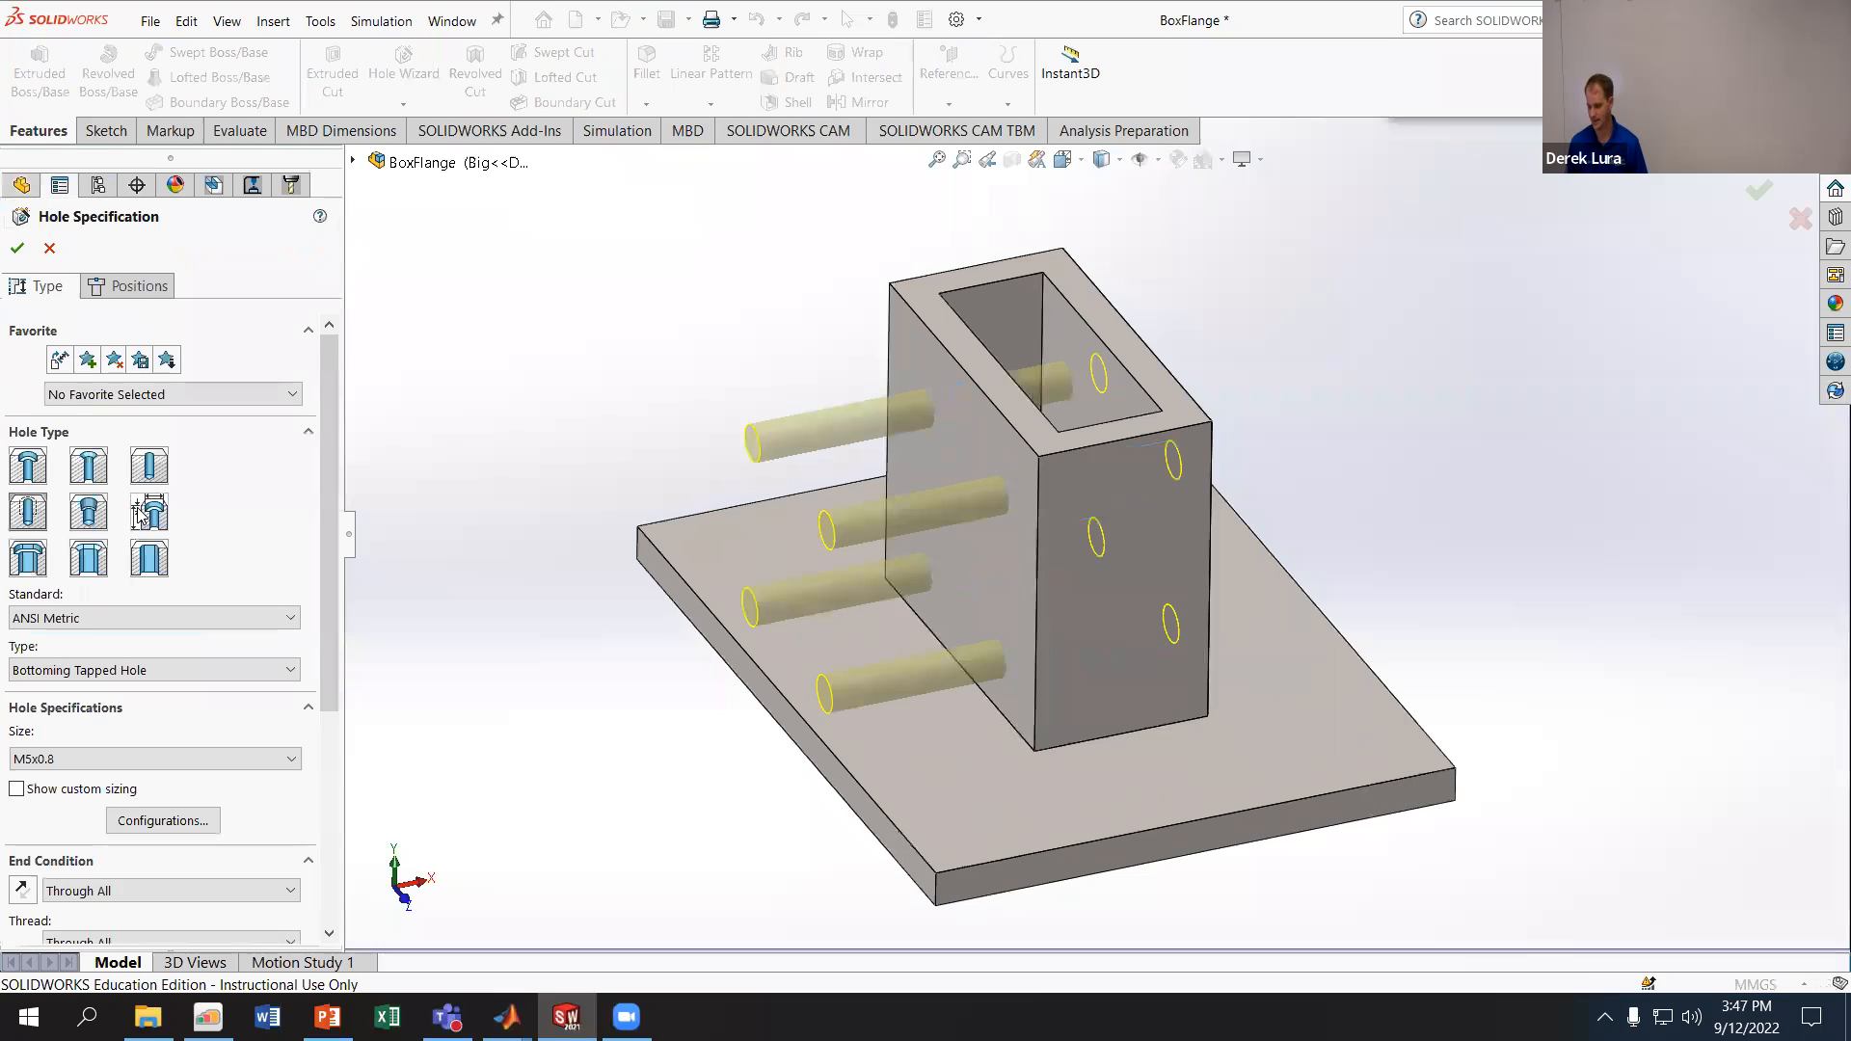
pyautogui.click(170, 760)
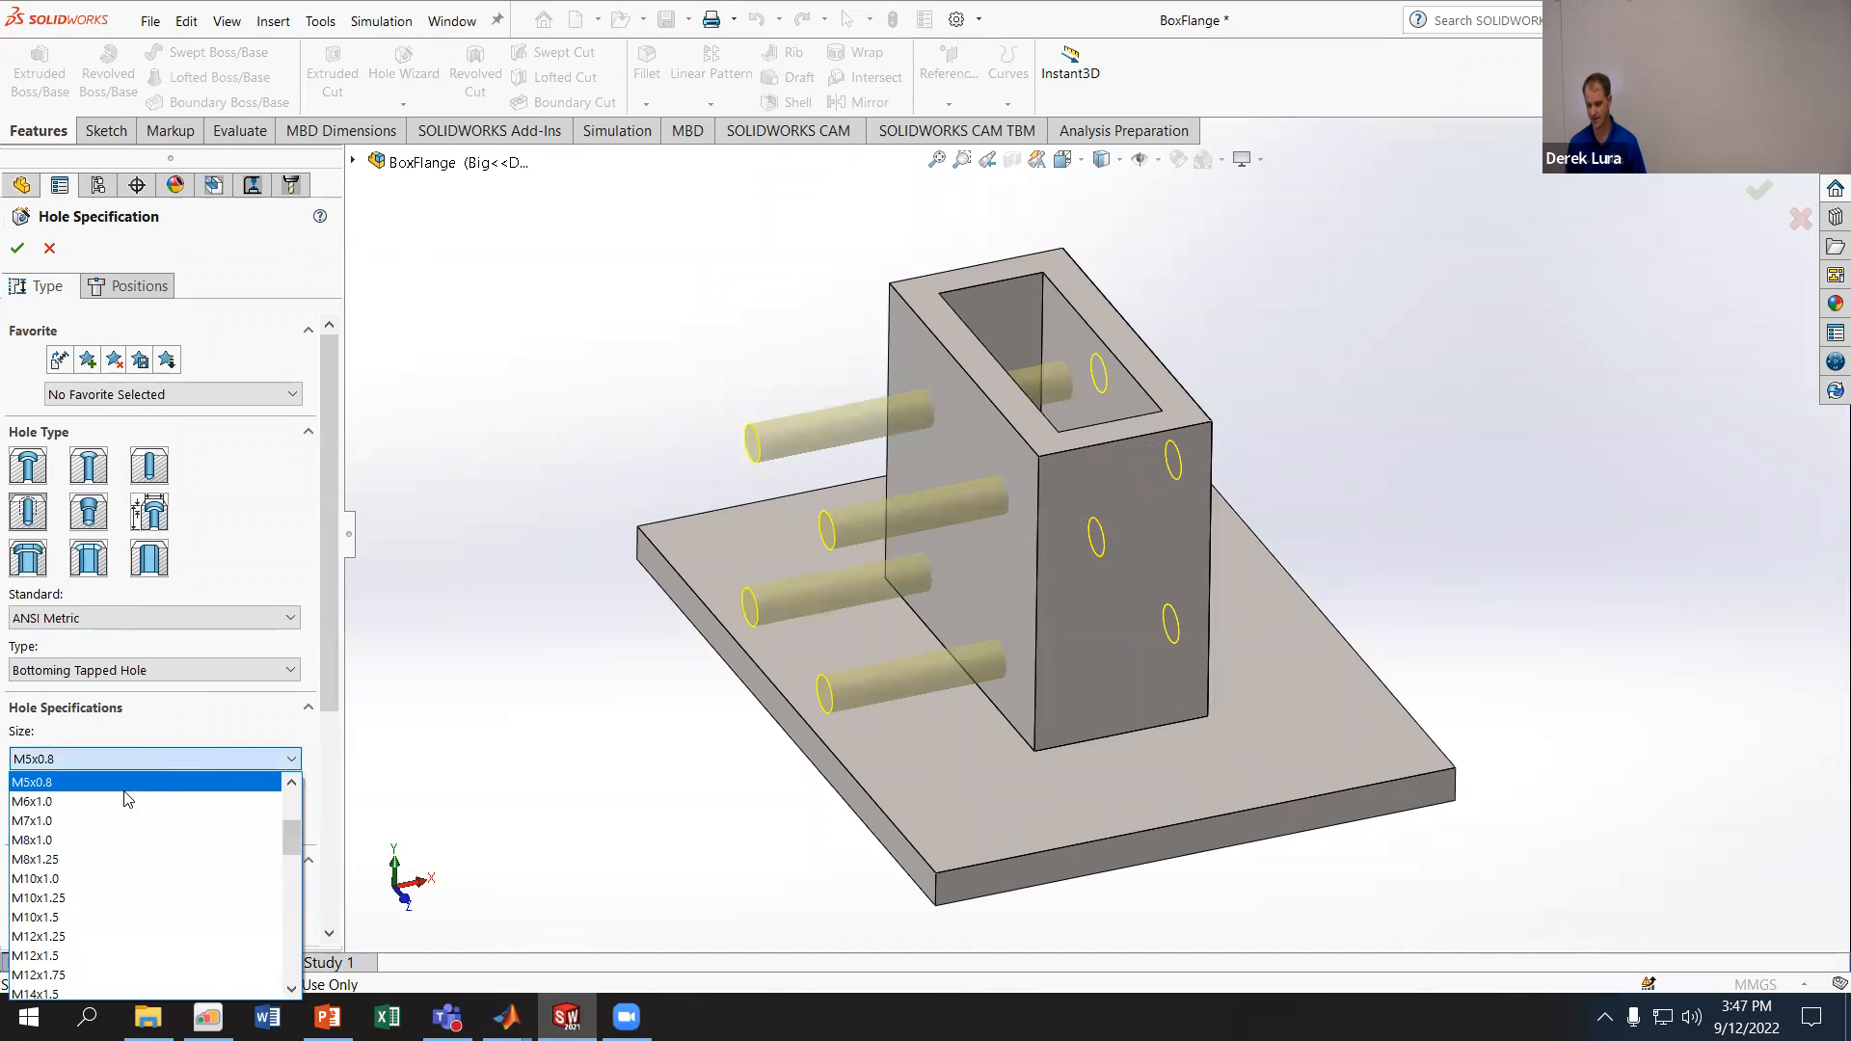
pyautogui.click(127, 840)
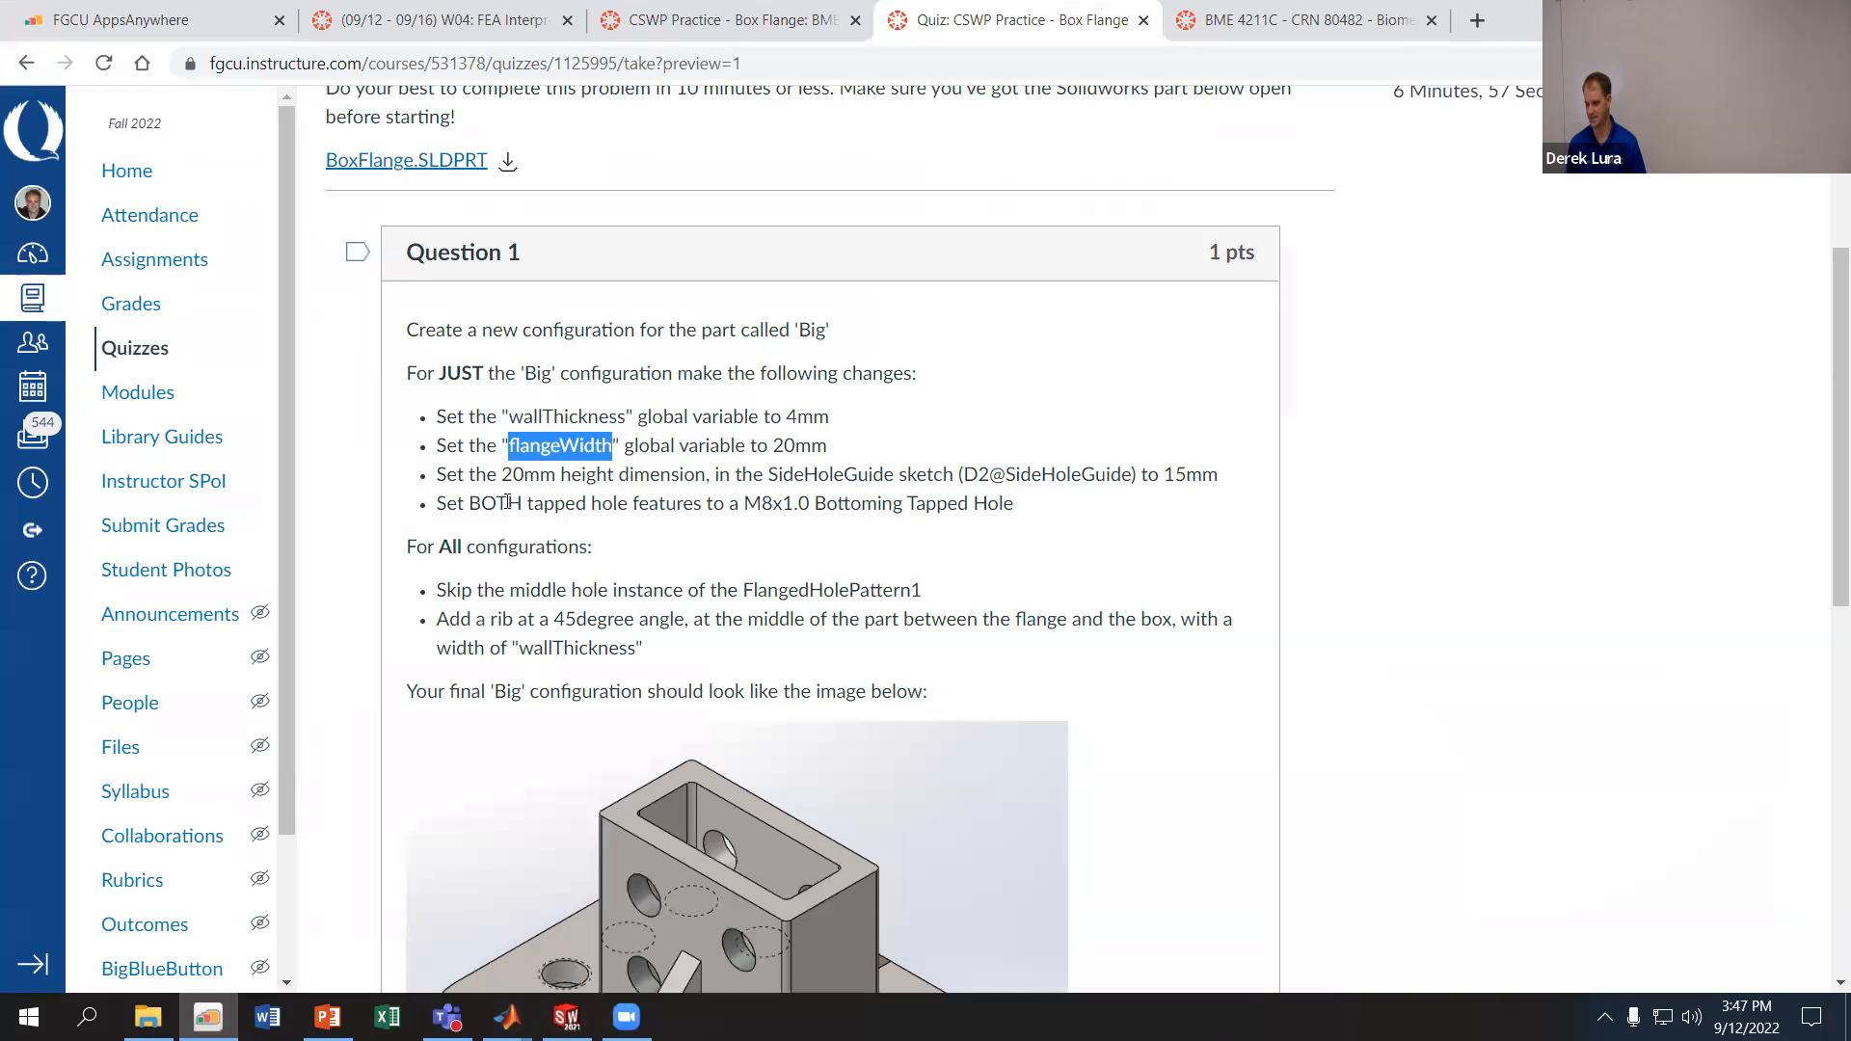
pyautogui.moveTo(761, 505); pyautogui.dragTo(798, 503)
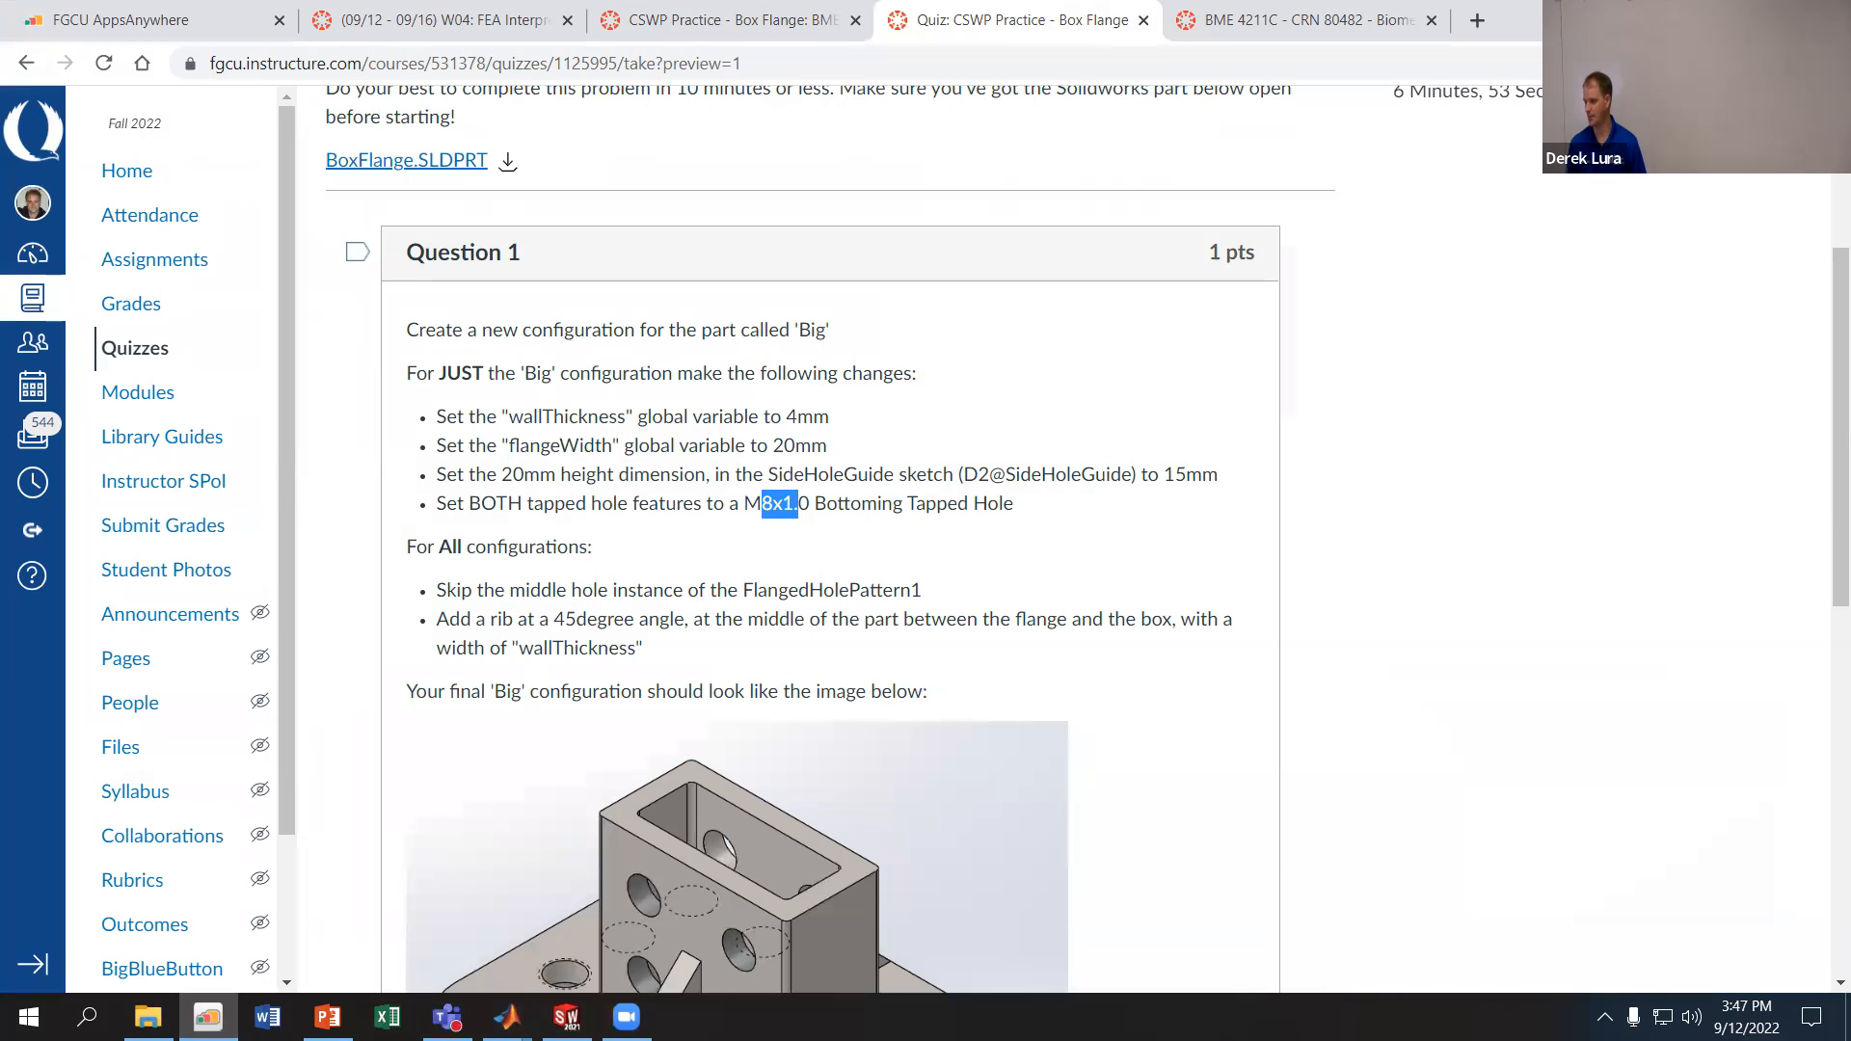
pyautogui.hotkey('alt', 'Tab')
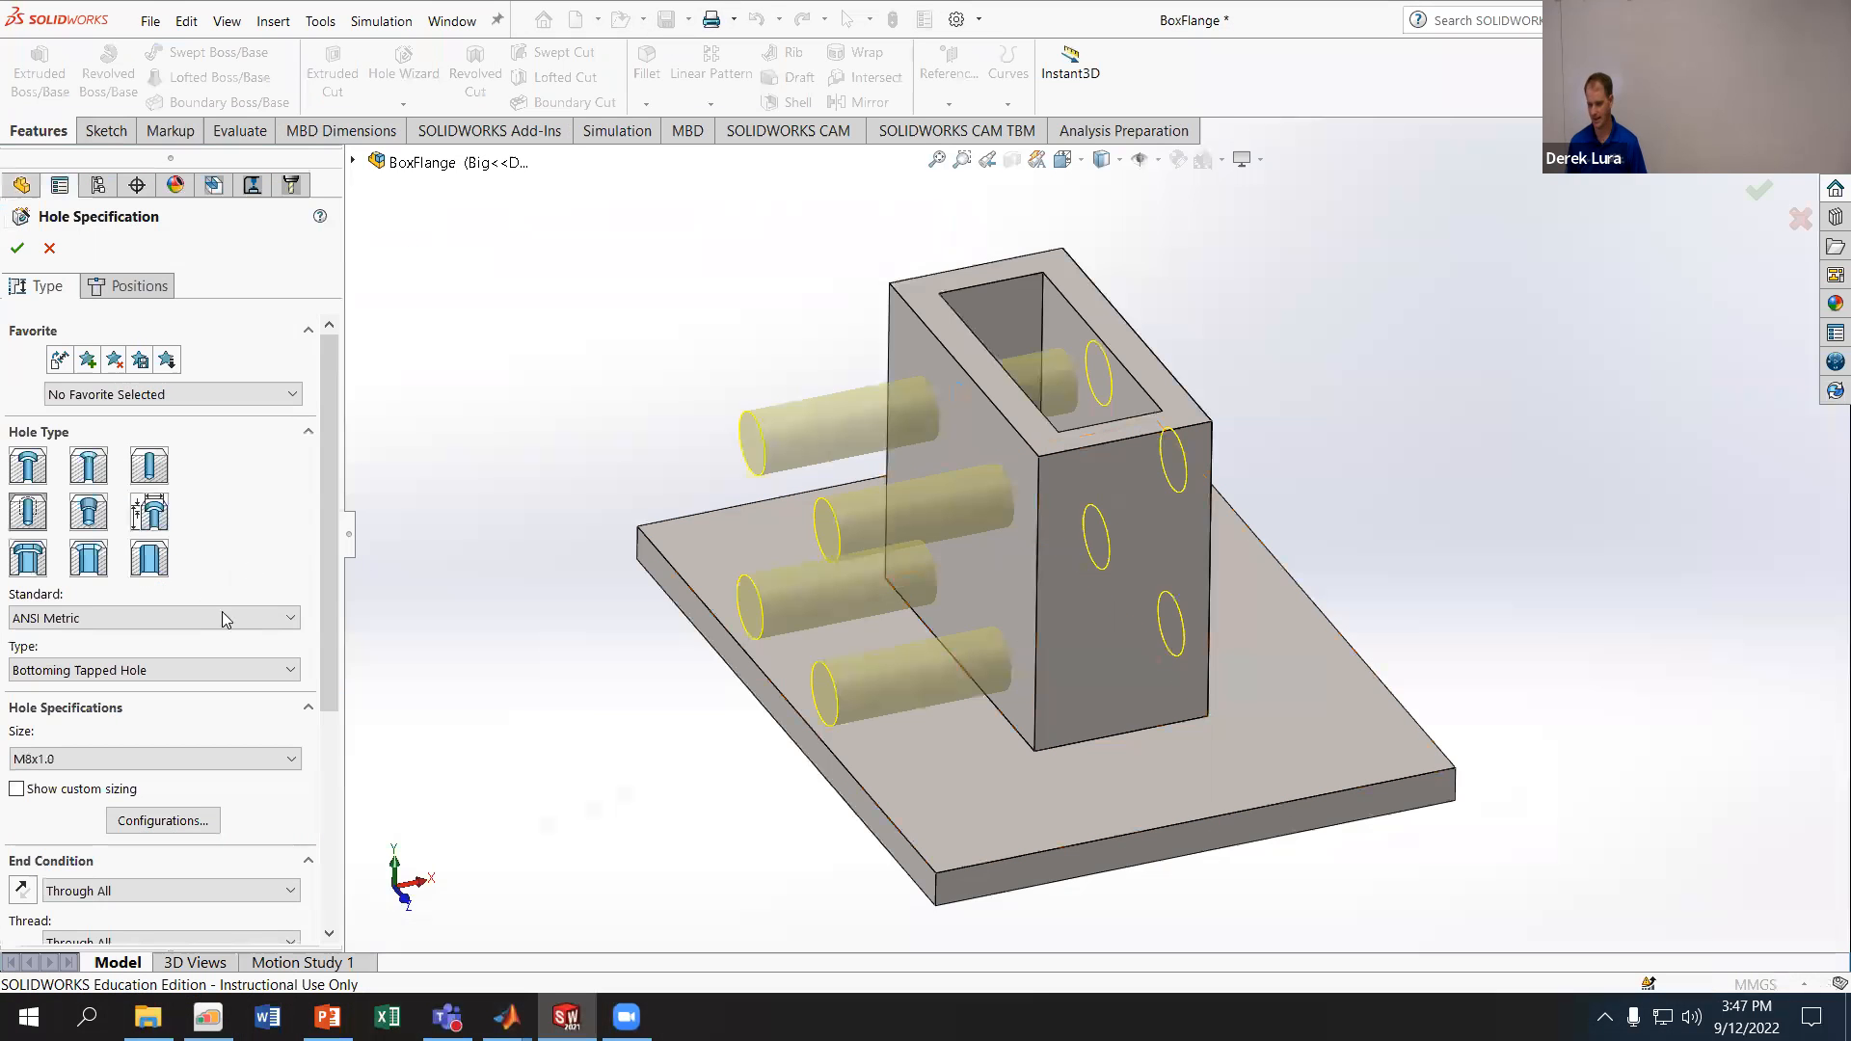
# - Limit the box-side tapped hole's size change to this configuration only and accept the hole specification
pyautogui.scroll(-1, 324, 644)
pyautogui.scroll(-2, 324, 644)
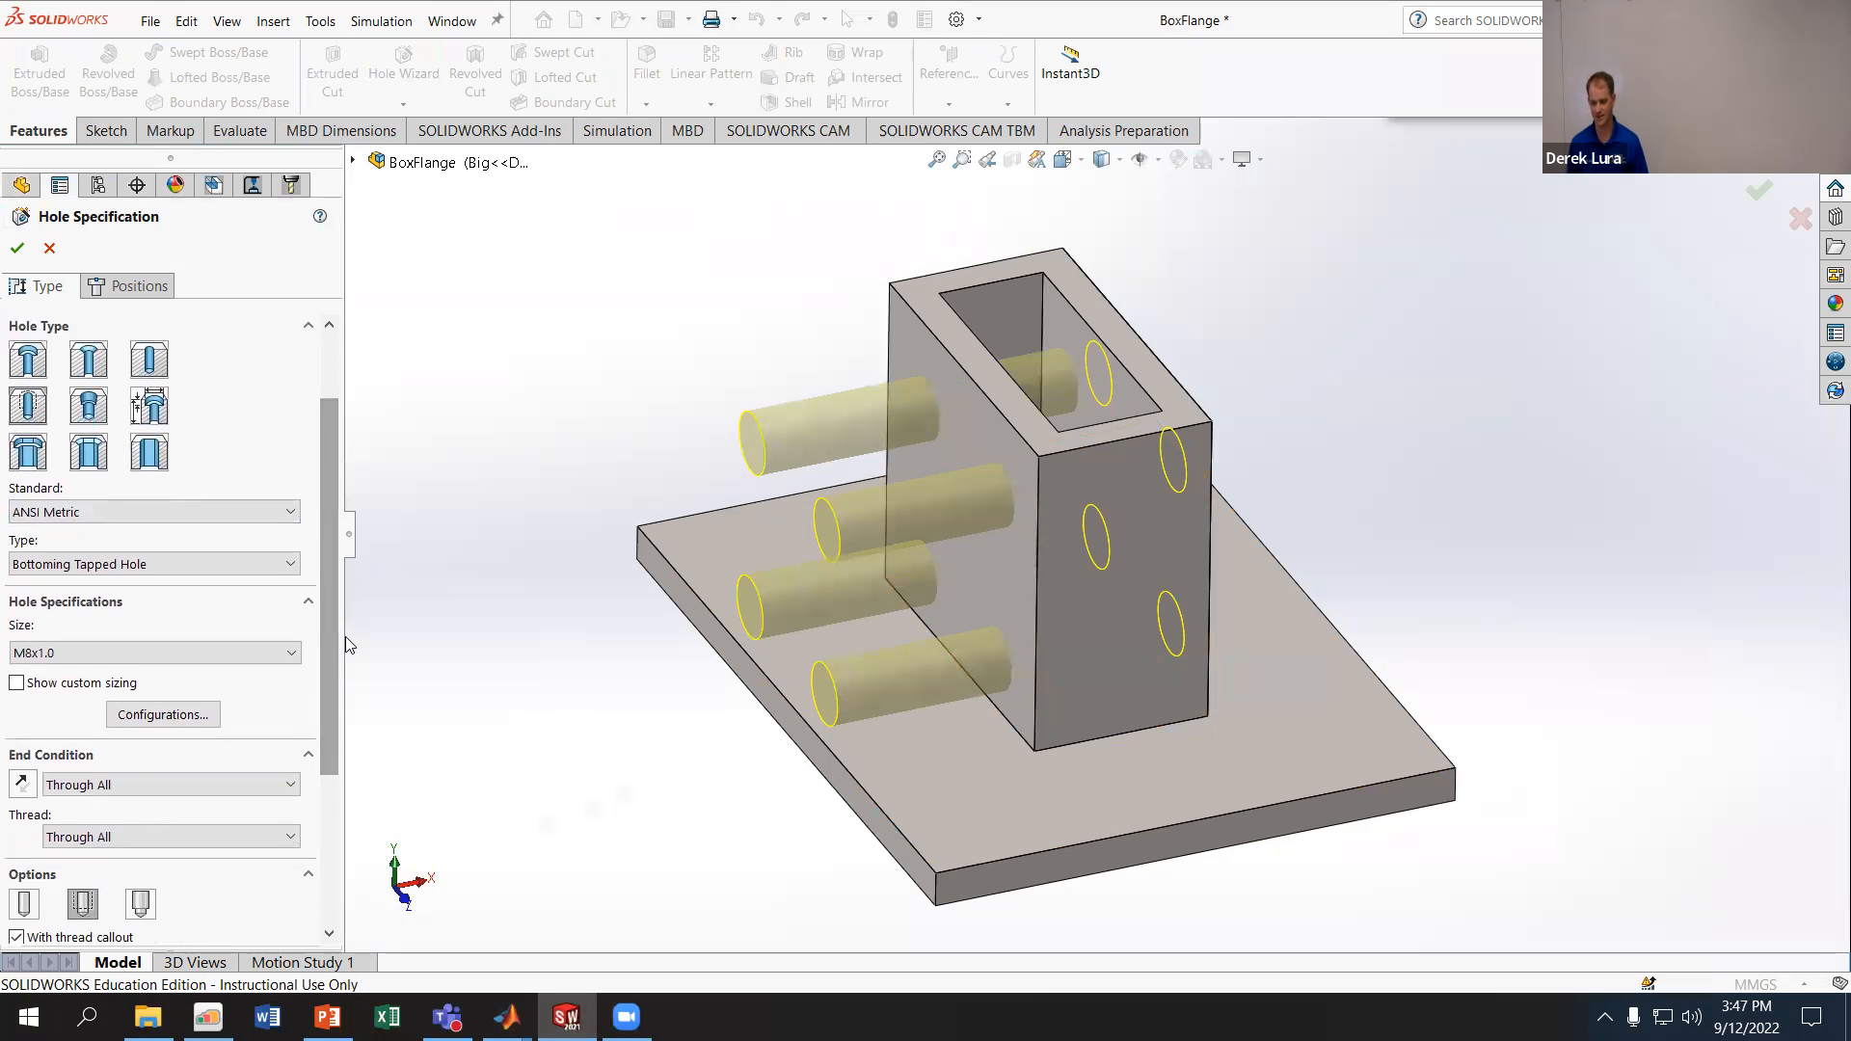
pyautogui.click(162, 714)
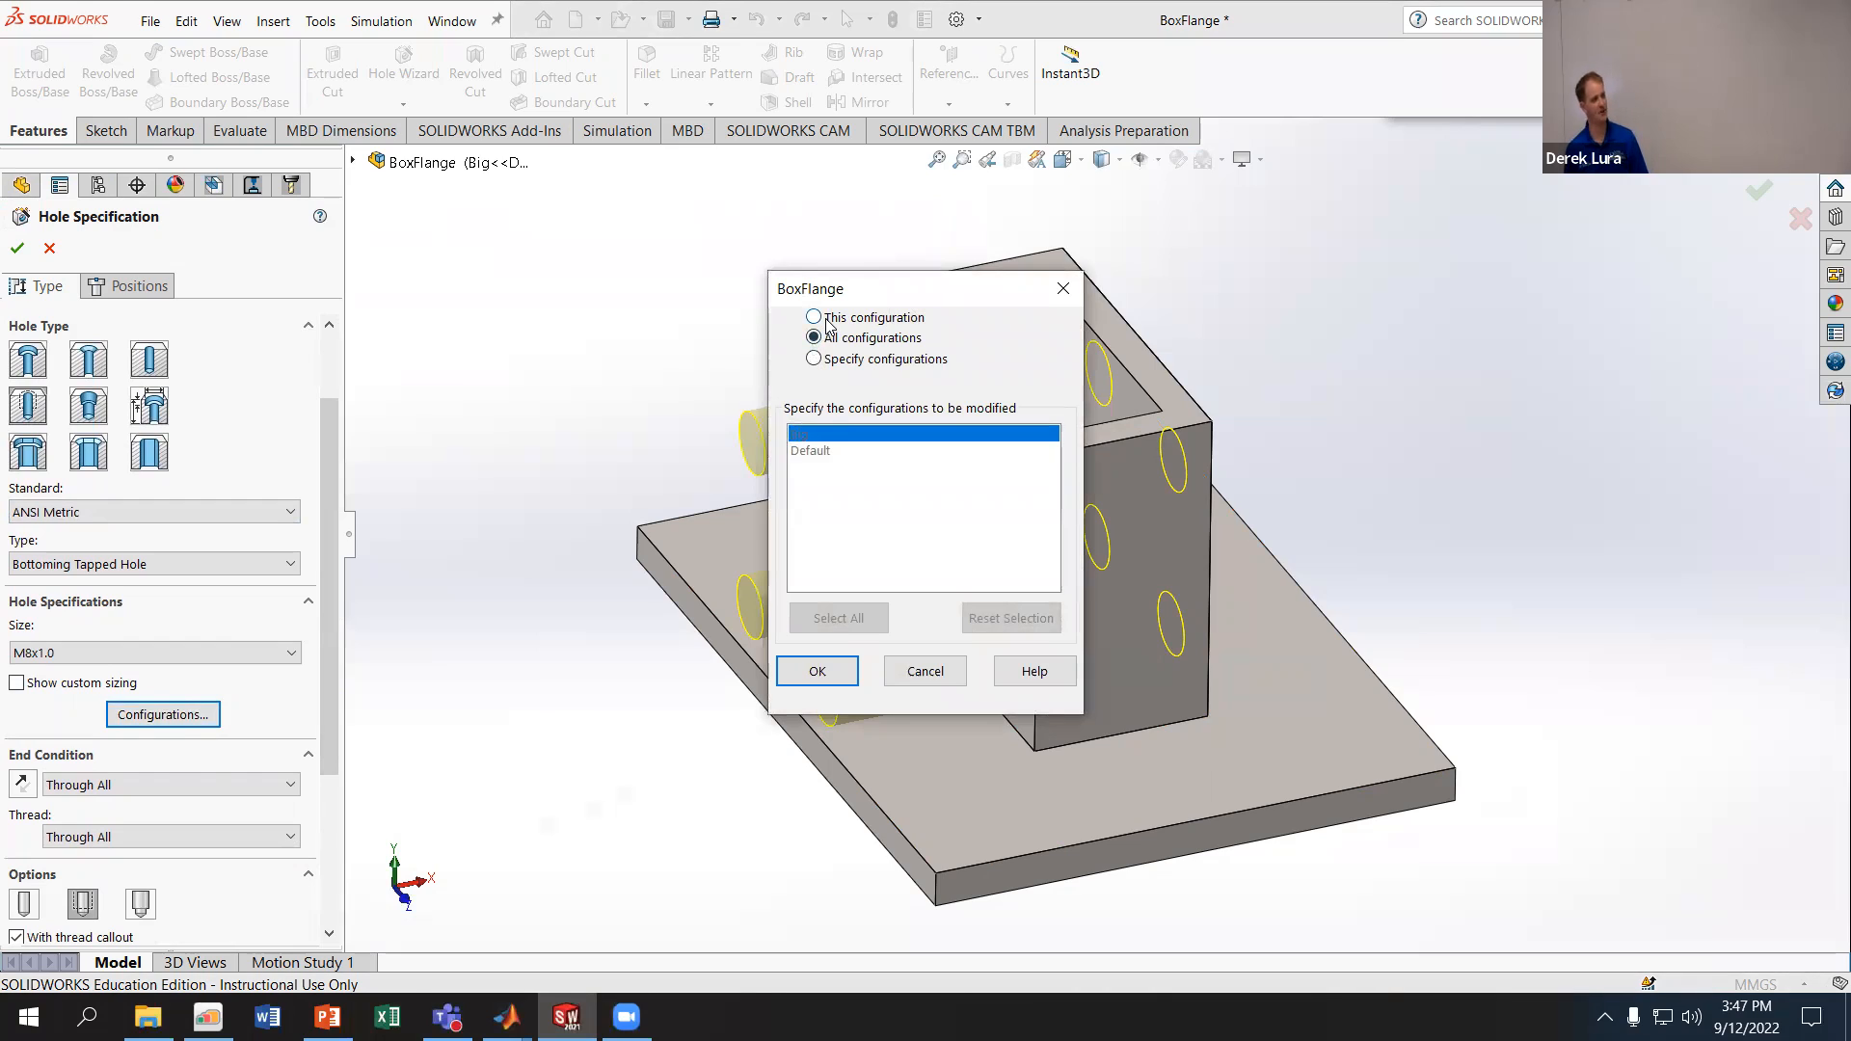
pyautogui.click(855, 322)
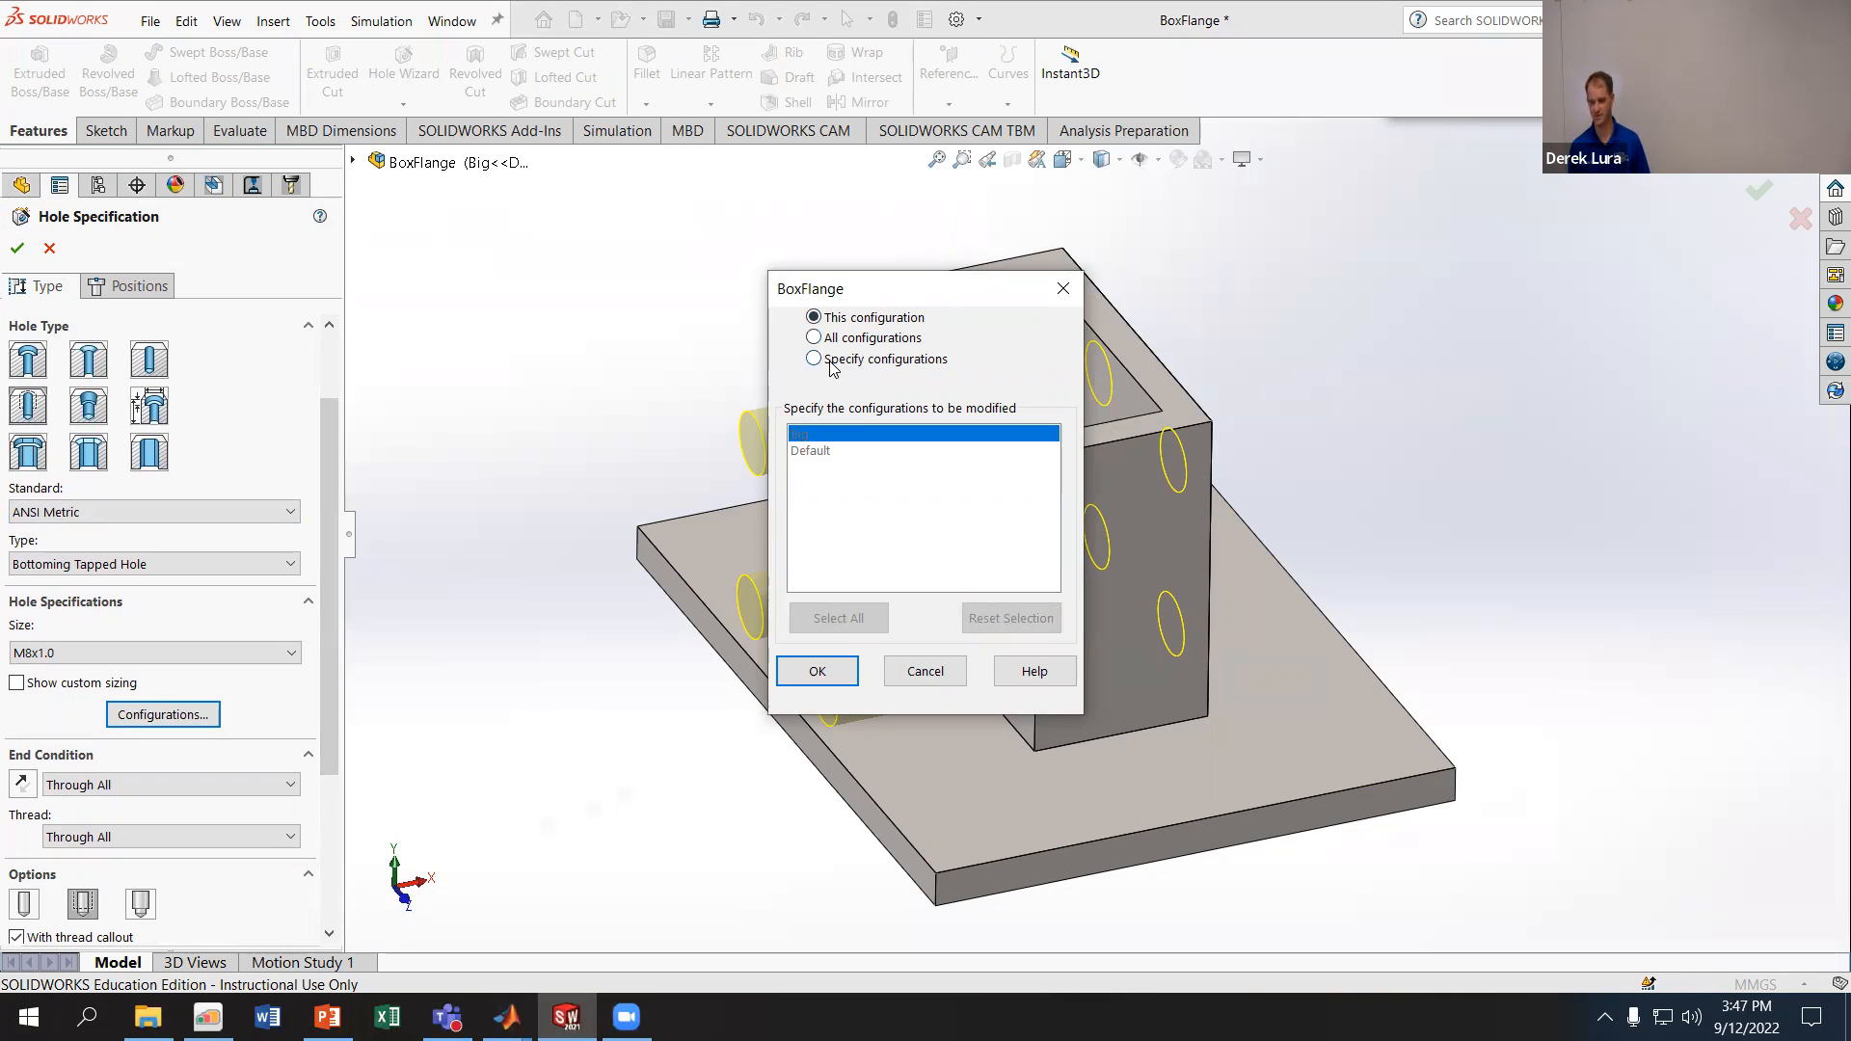
pyautogui.click(831, 361)
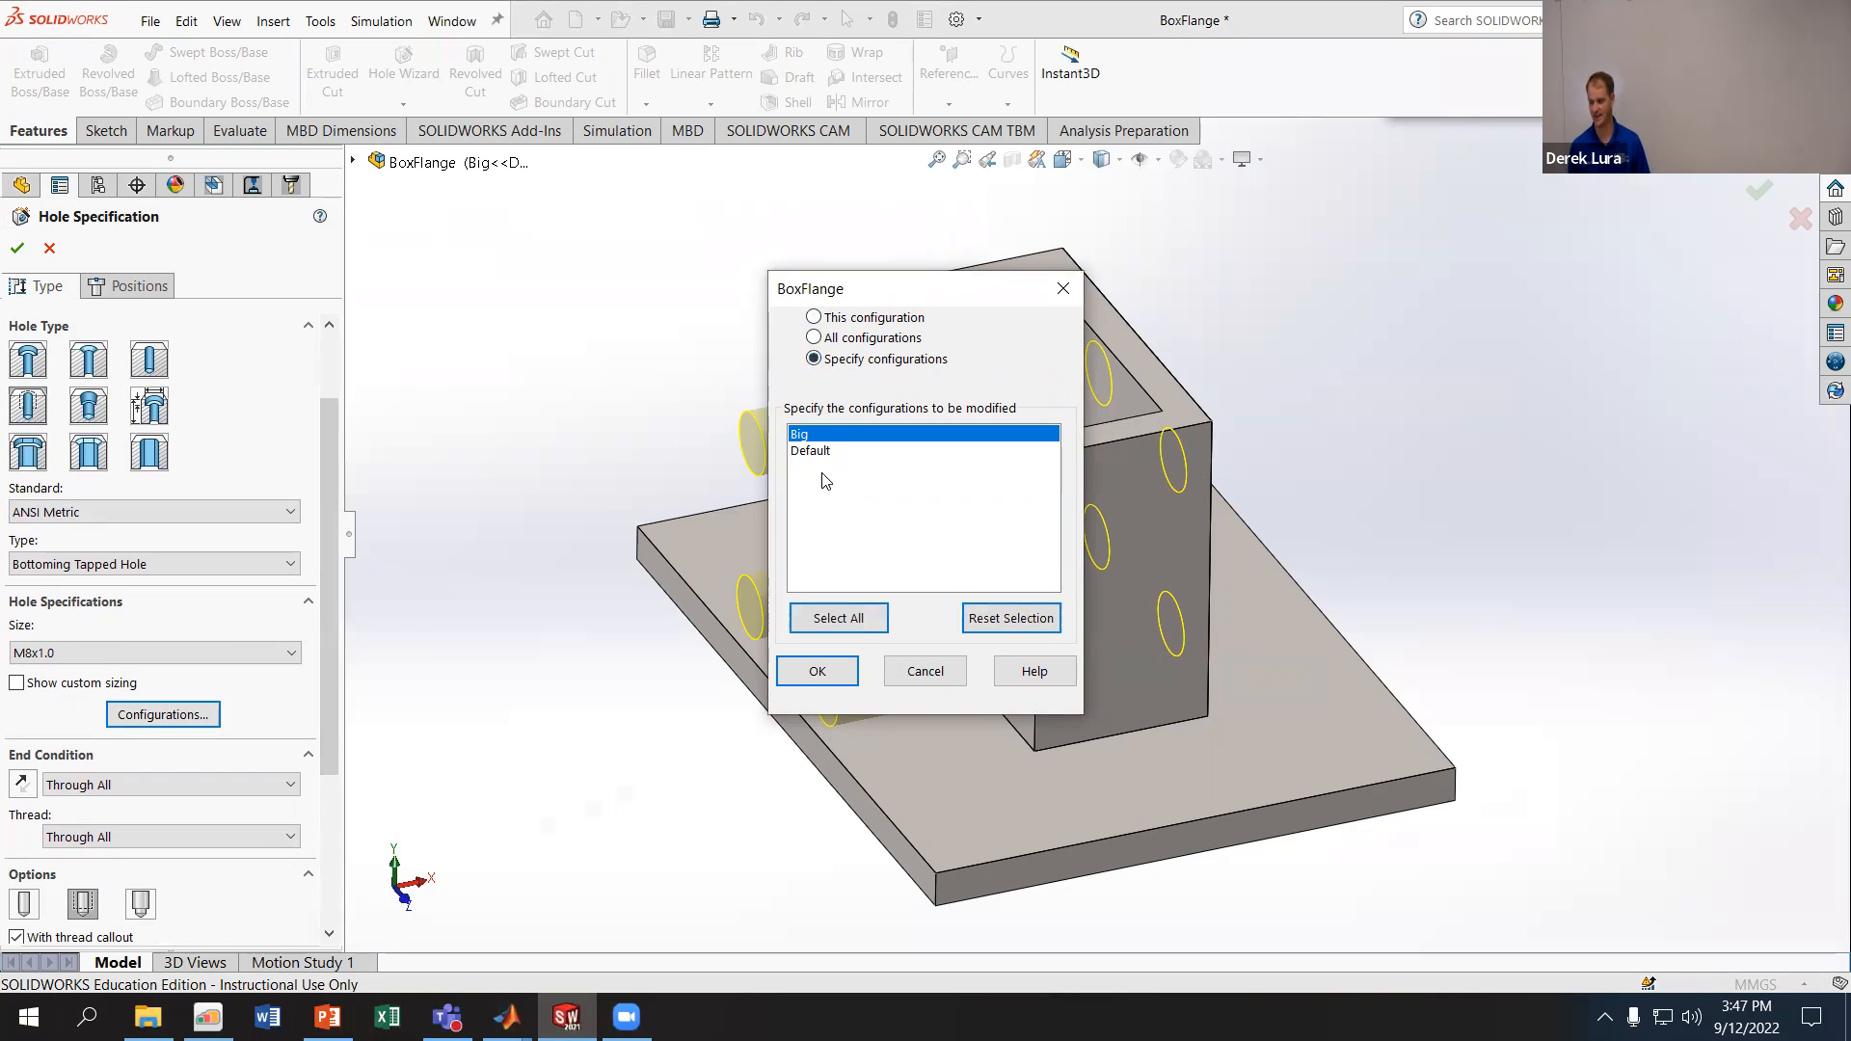
pyautogui.click(837, 319)
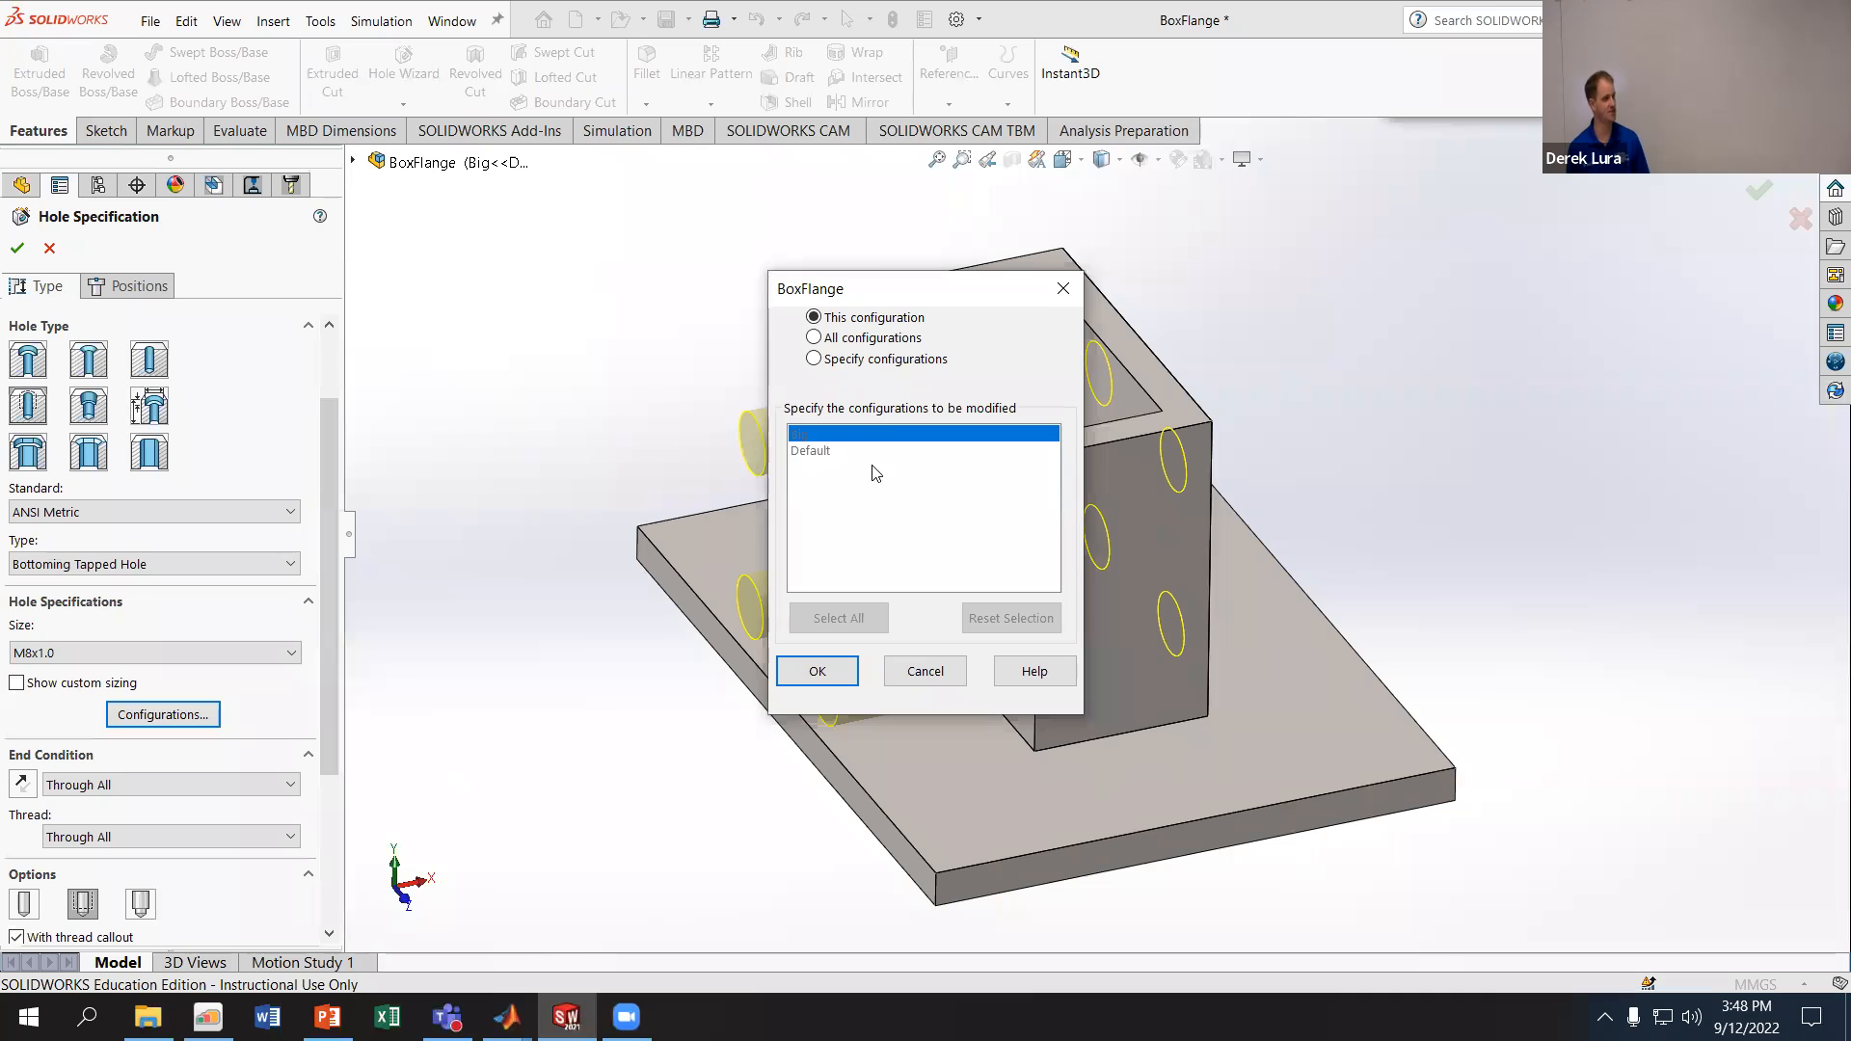
pyautogui.click(822, 673)
pyautogui.click(17, 248)
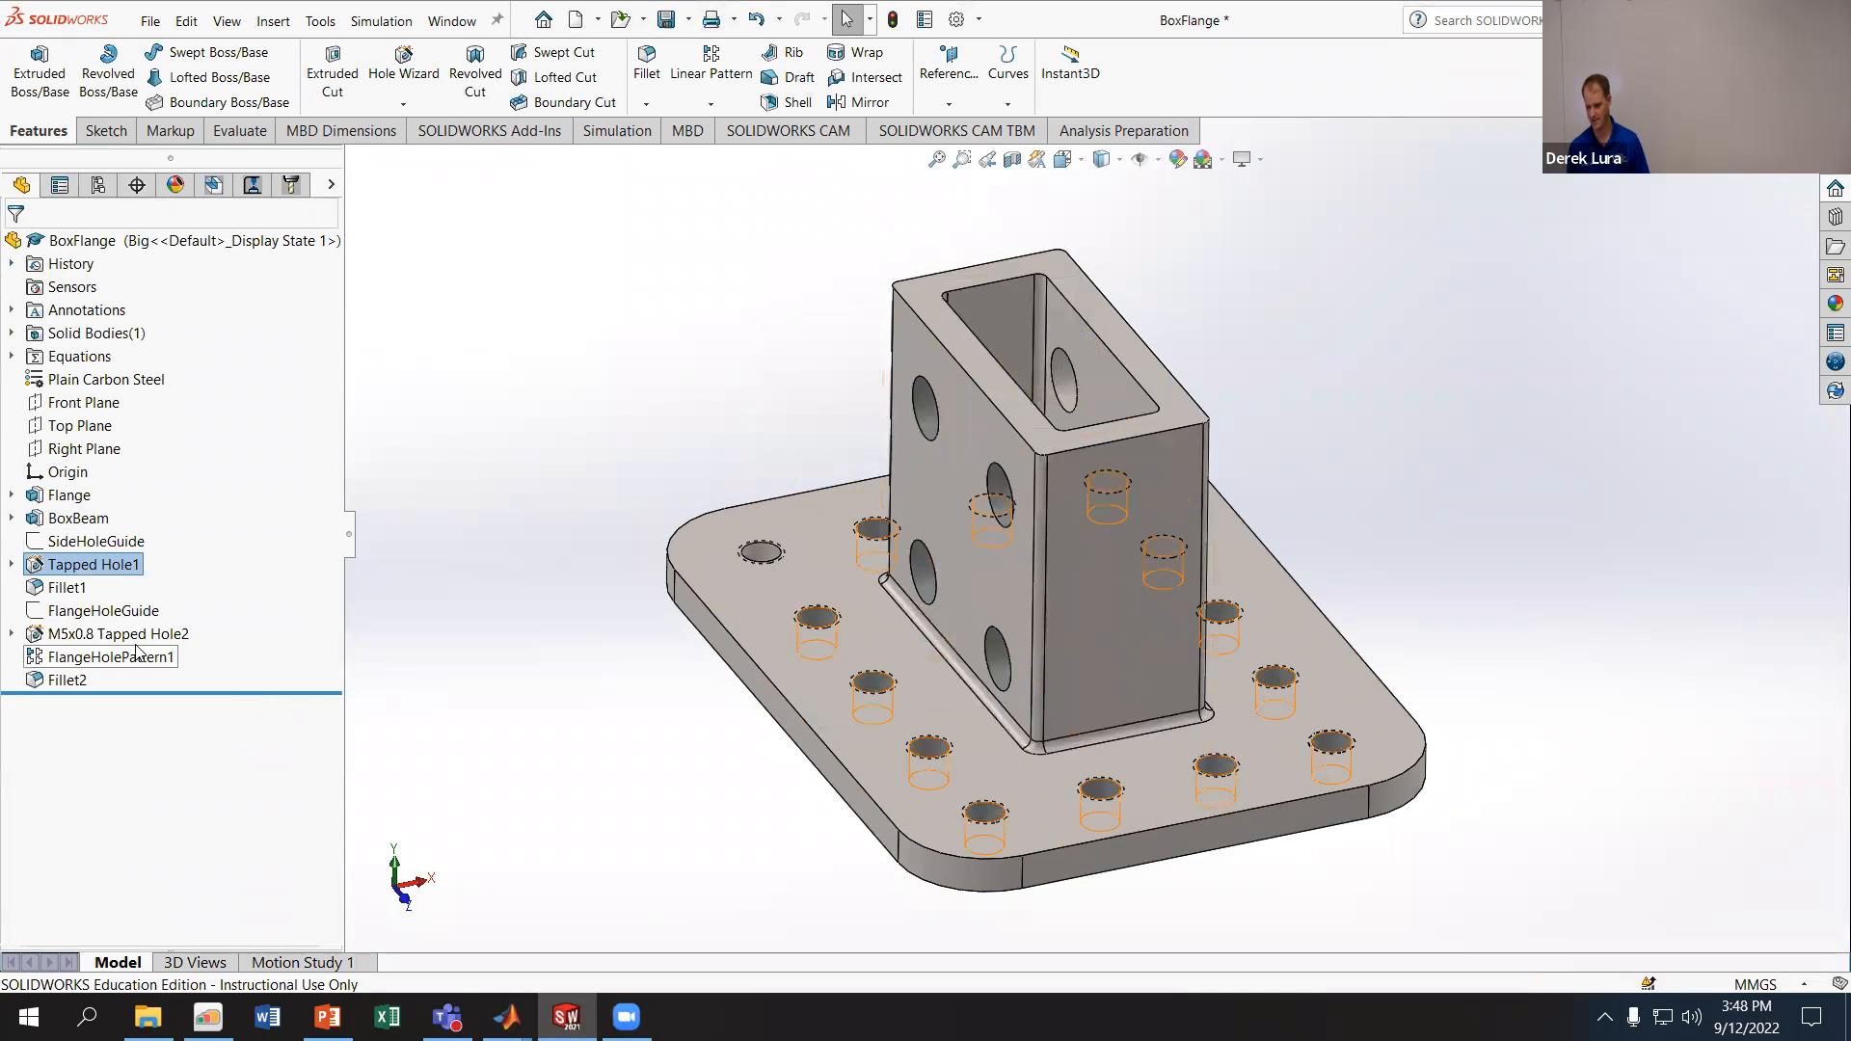
# - Set the M5x0.8 Tapped Hole2 feature on the flange to size M8x1.0 for this configuration only
pyautogui.click(125, 634)
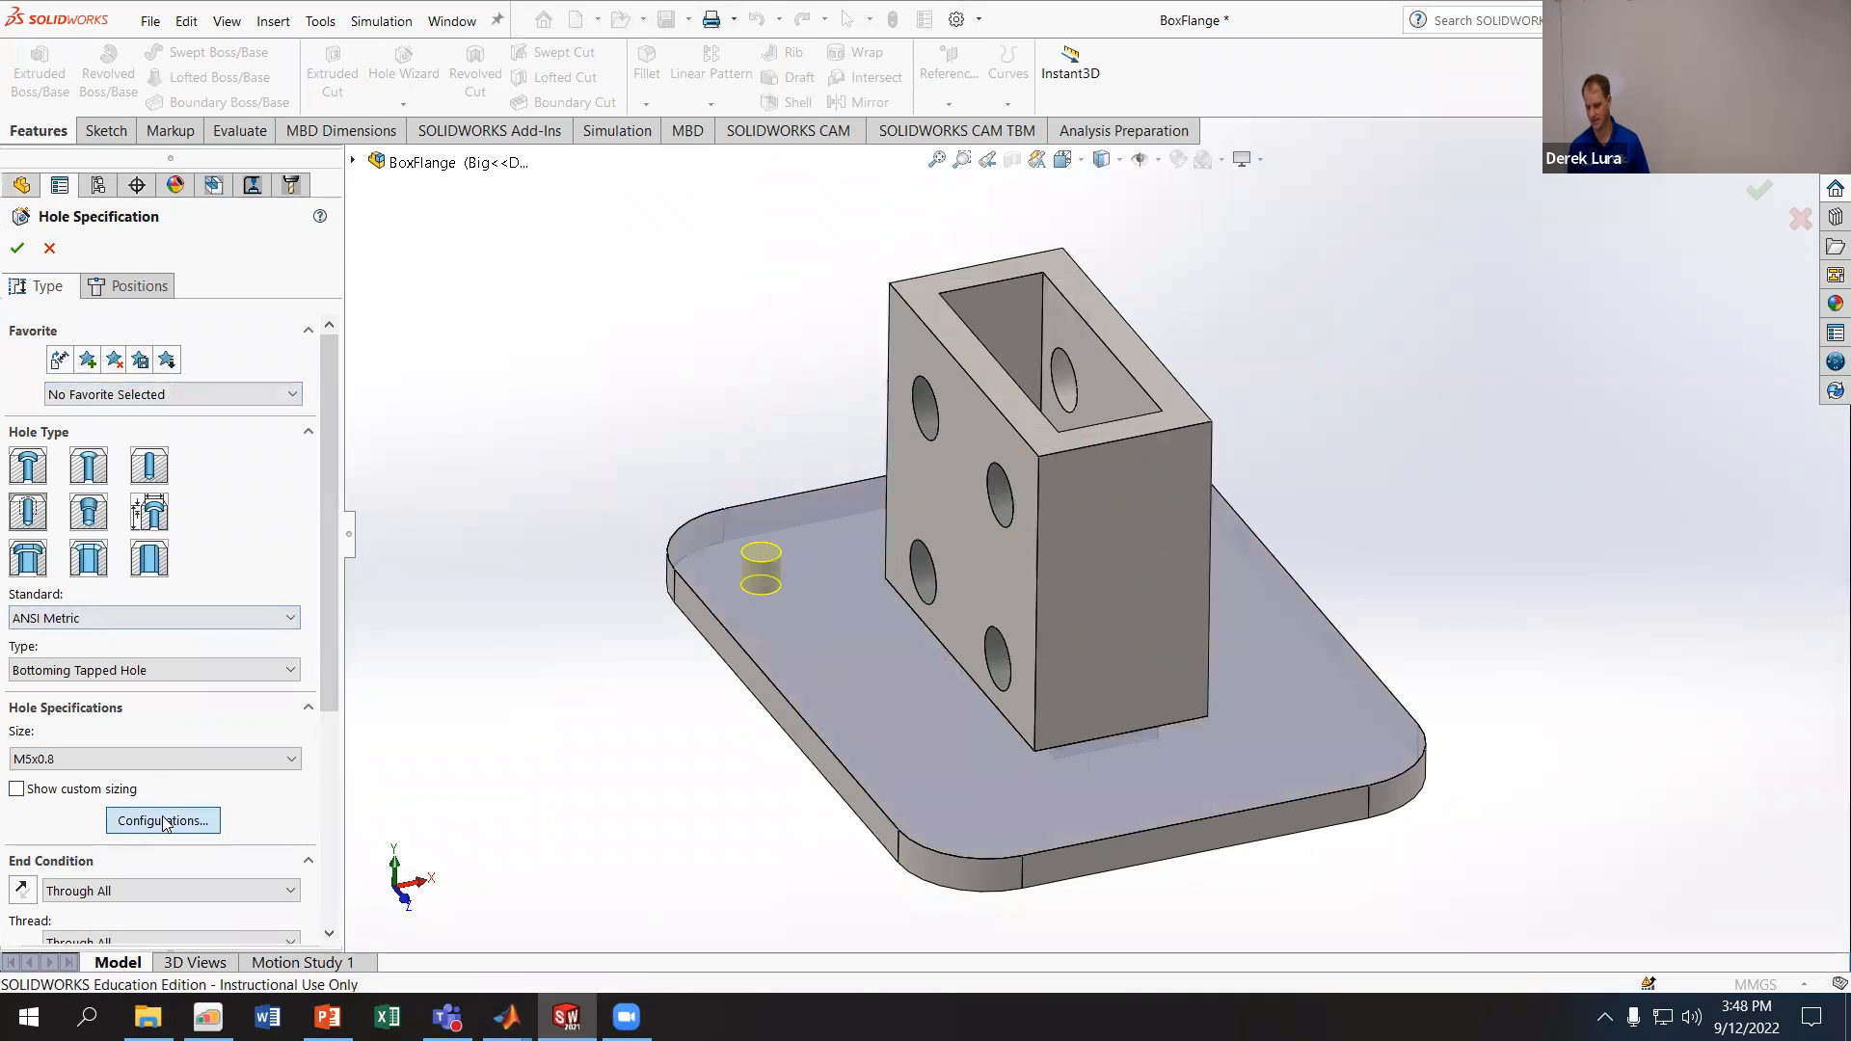
pyautogui.click(164, 821)
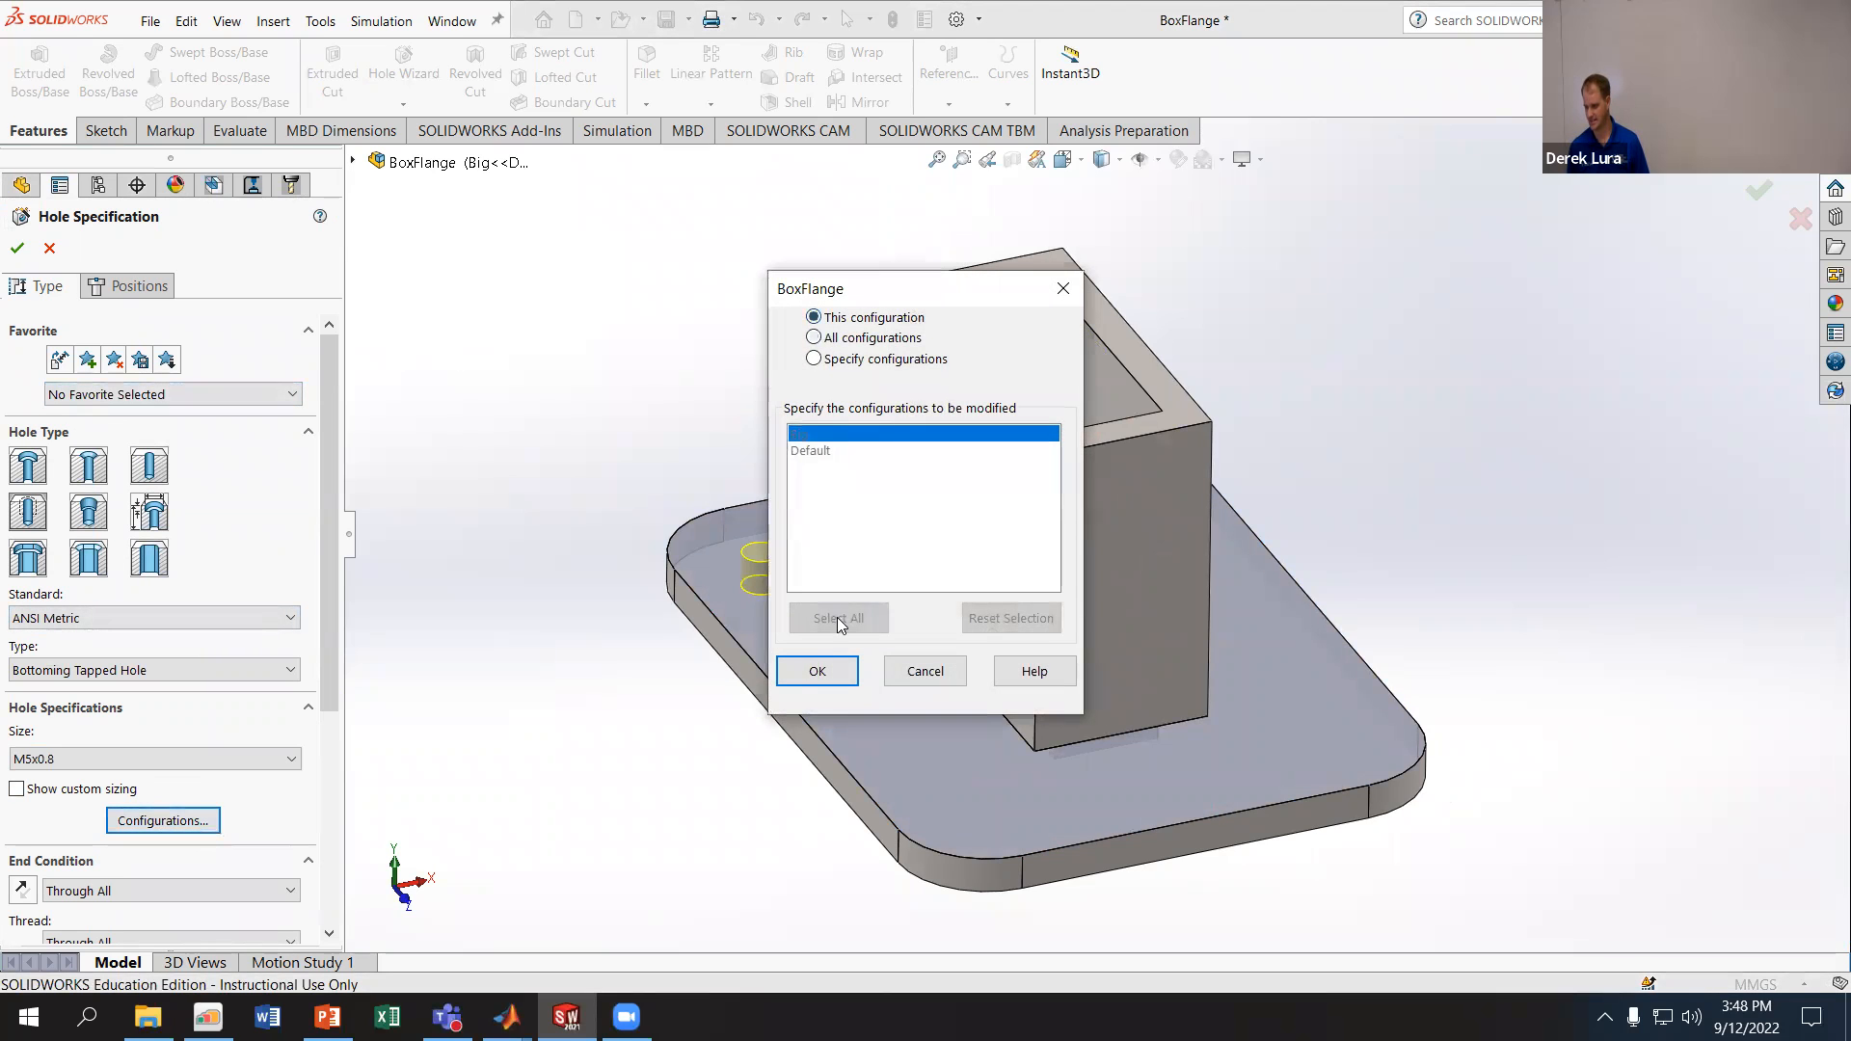
pyautogui.click(817, 671)
pyautogui.click(130, 758)
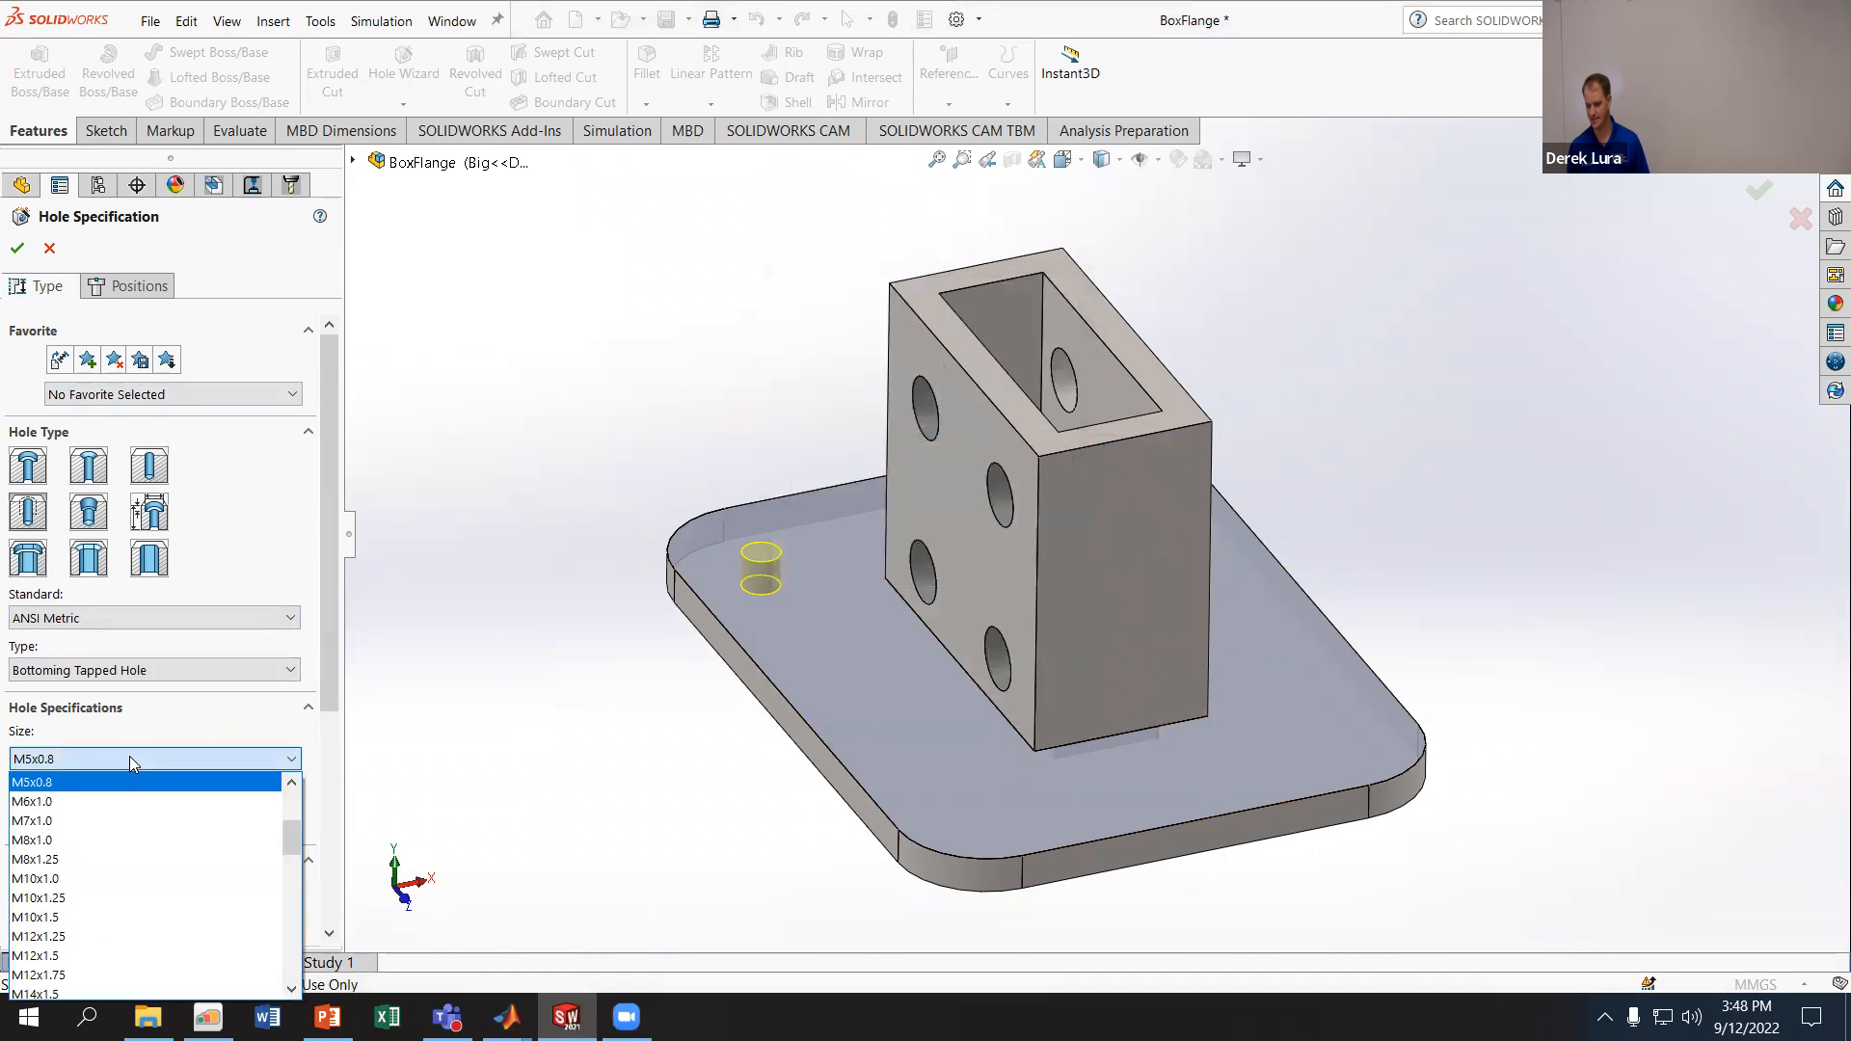
pyautogui.click(113, 841)
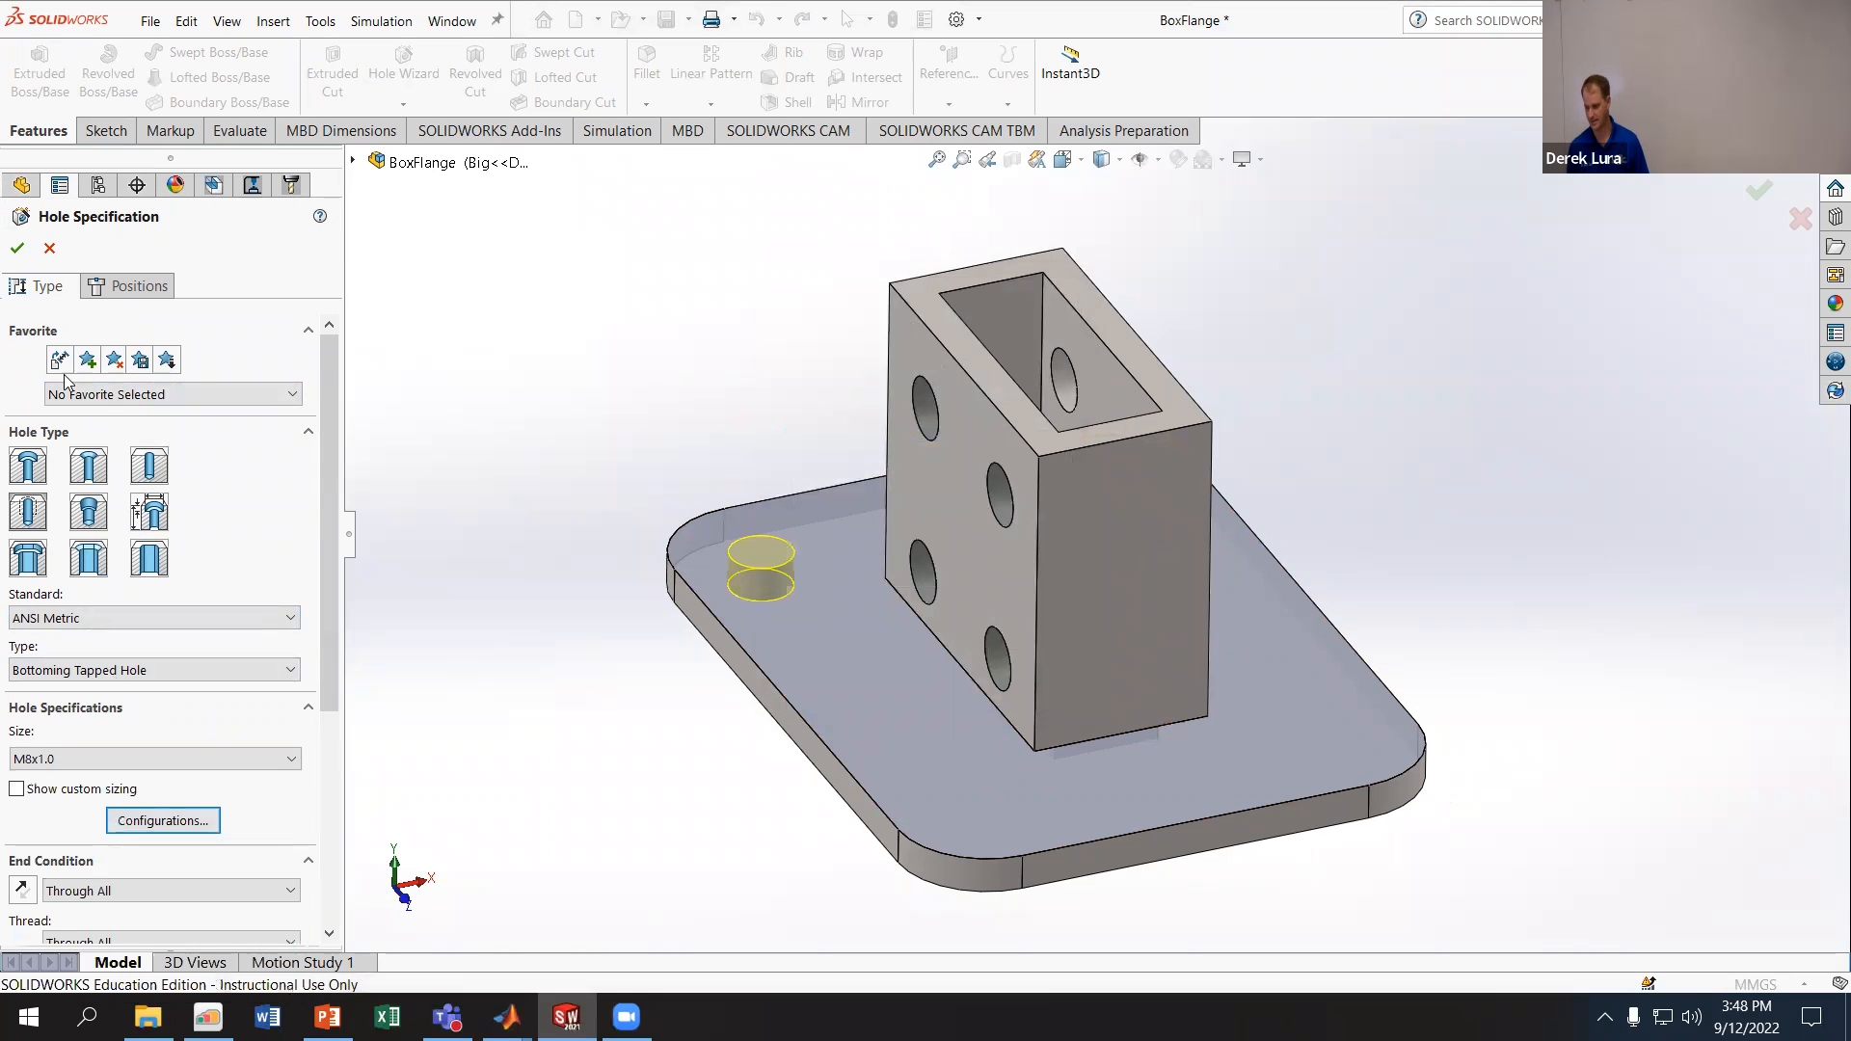
pyautogui.click(17, 247)
pyautogui.moveTo(622, 357)
pyautogui.mouseDown(button='middle')
pyautogui.moveTo(636, 414)
pyautogui.moveTo(611, 486)
pyautogui.moveTo(688, 372)
pyautogui.moveTo(608, 376)
pyautogui.mouseUp(button='middle')
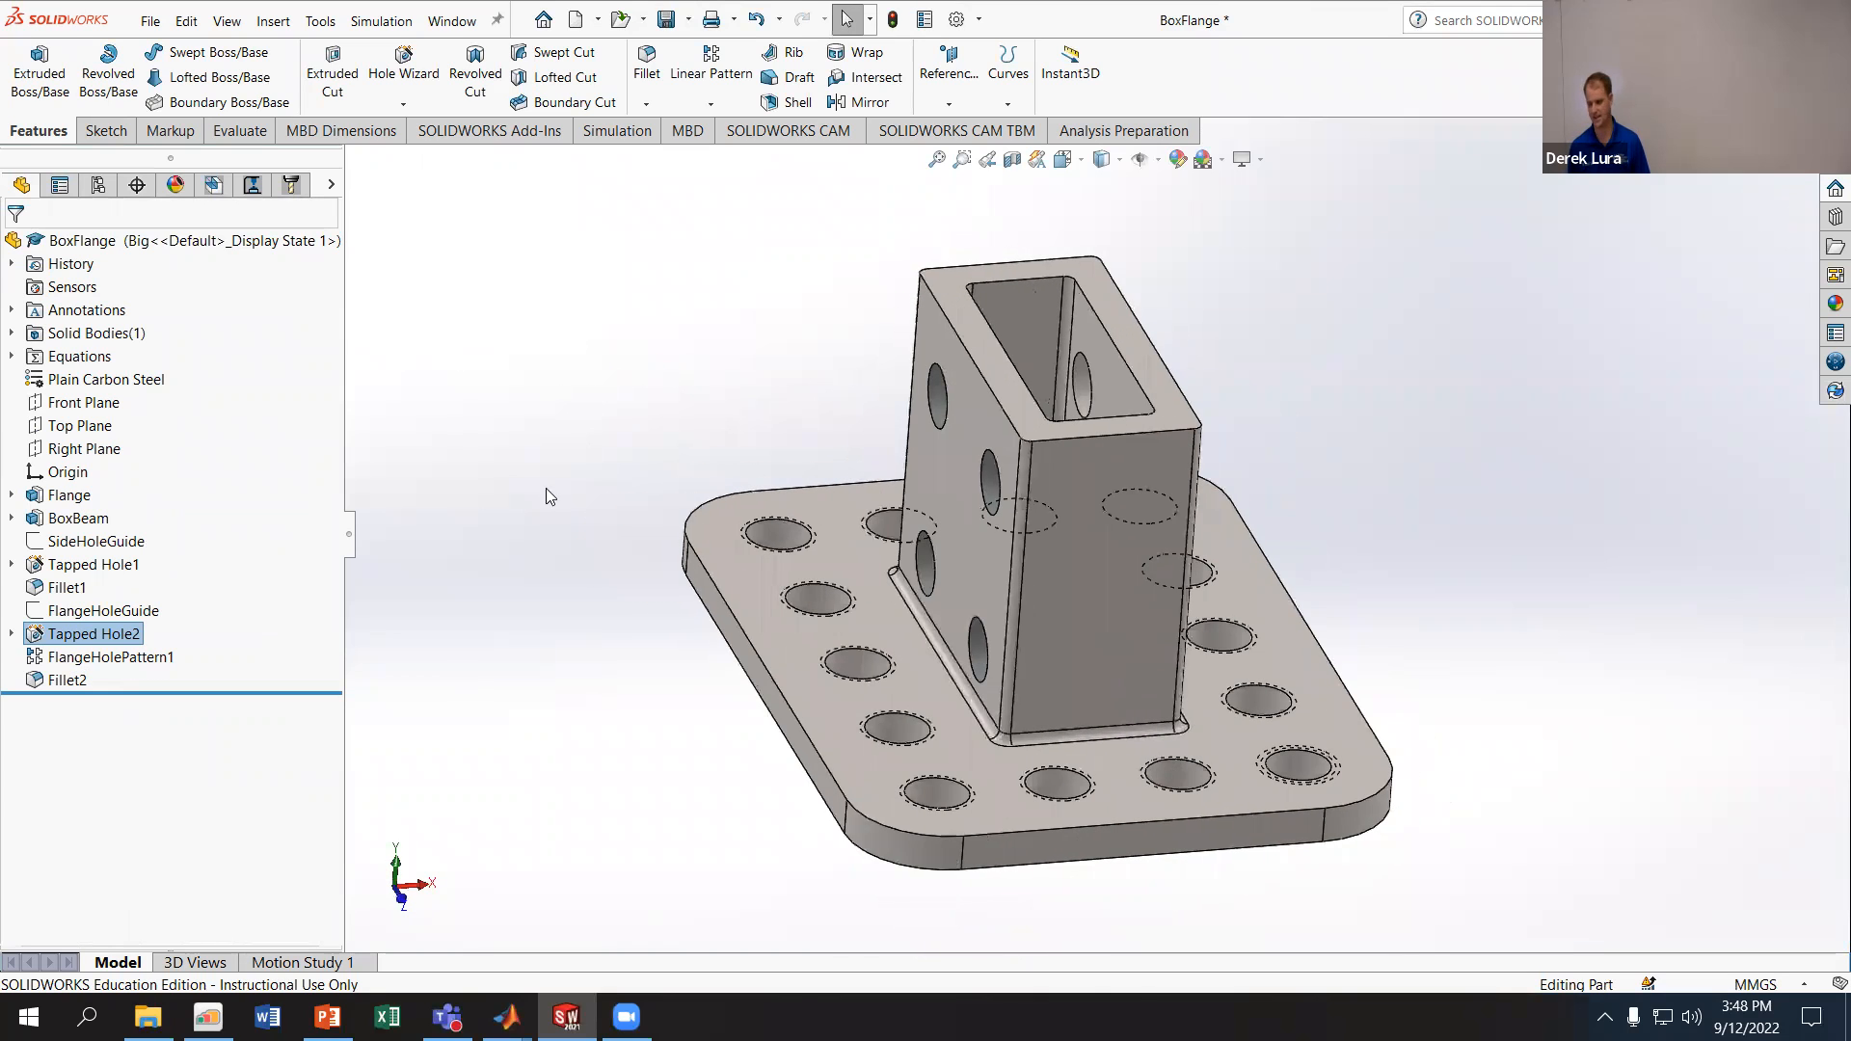
# - Compare the tapped holes in the Default and Big configurations, ending with Big active and the feature tree shown
pyautogui.click(97, 184)
pyautogui.doubleClick(113, 301)
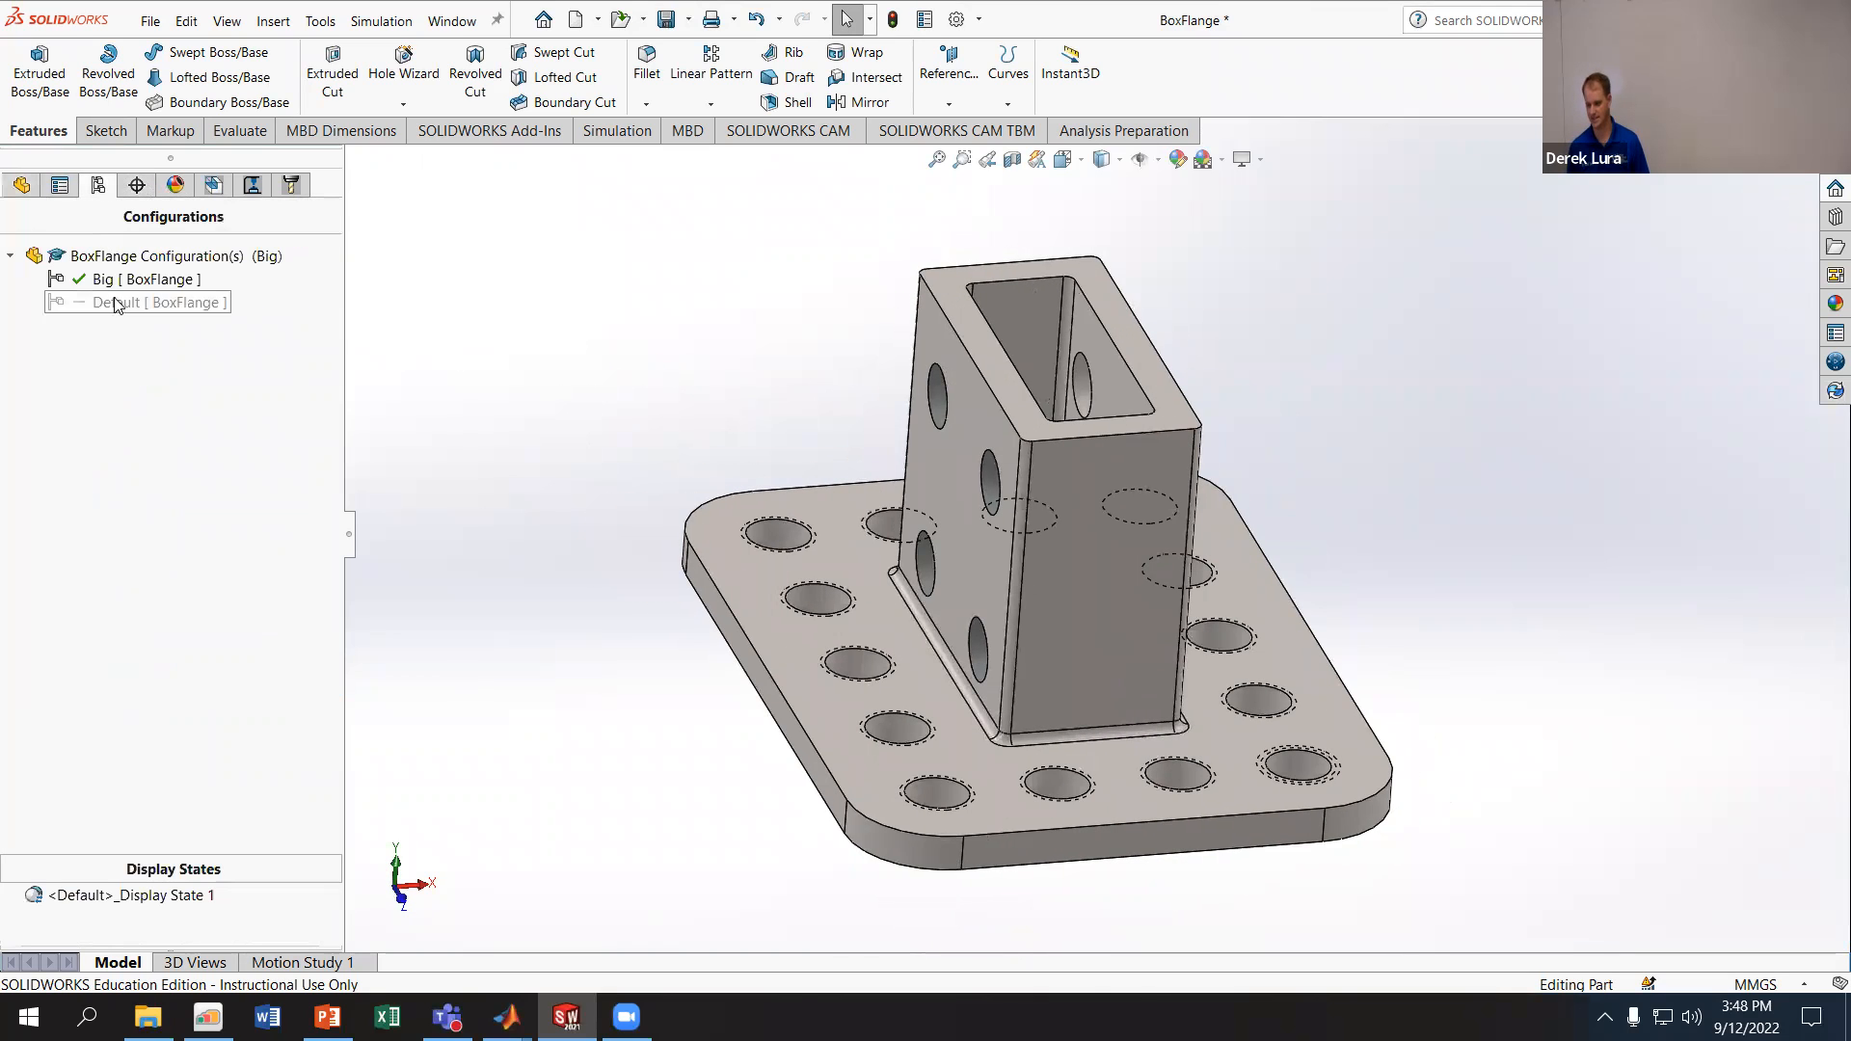
pyautogui.doubleClick(116, 279)
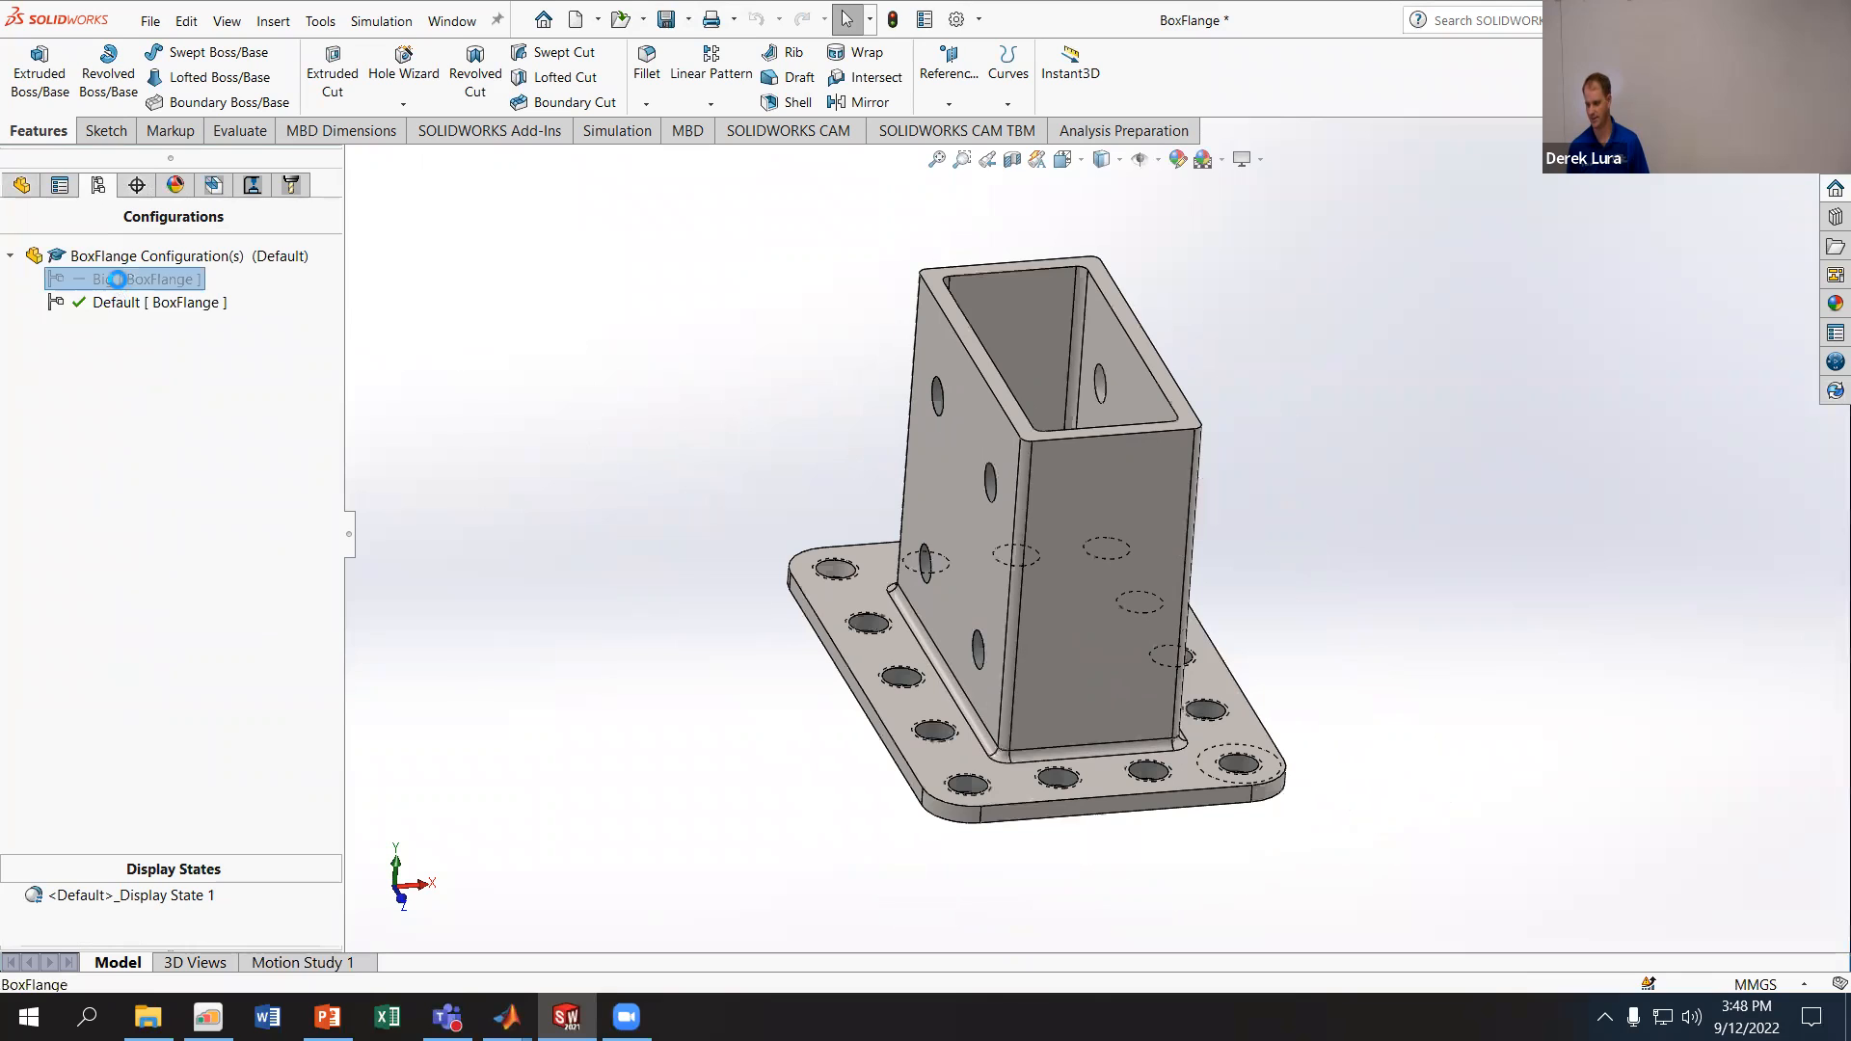
pyautogui.doubleClick(116, 302)
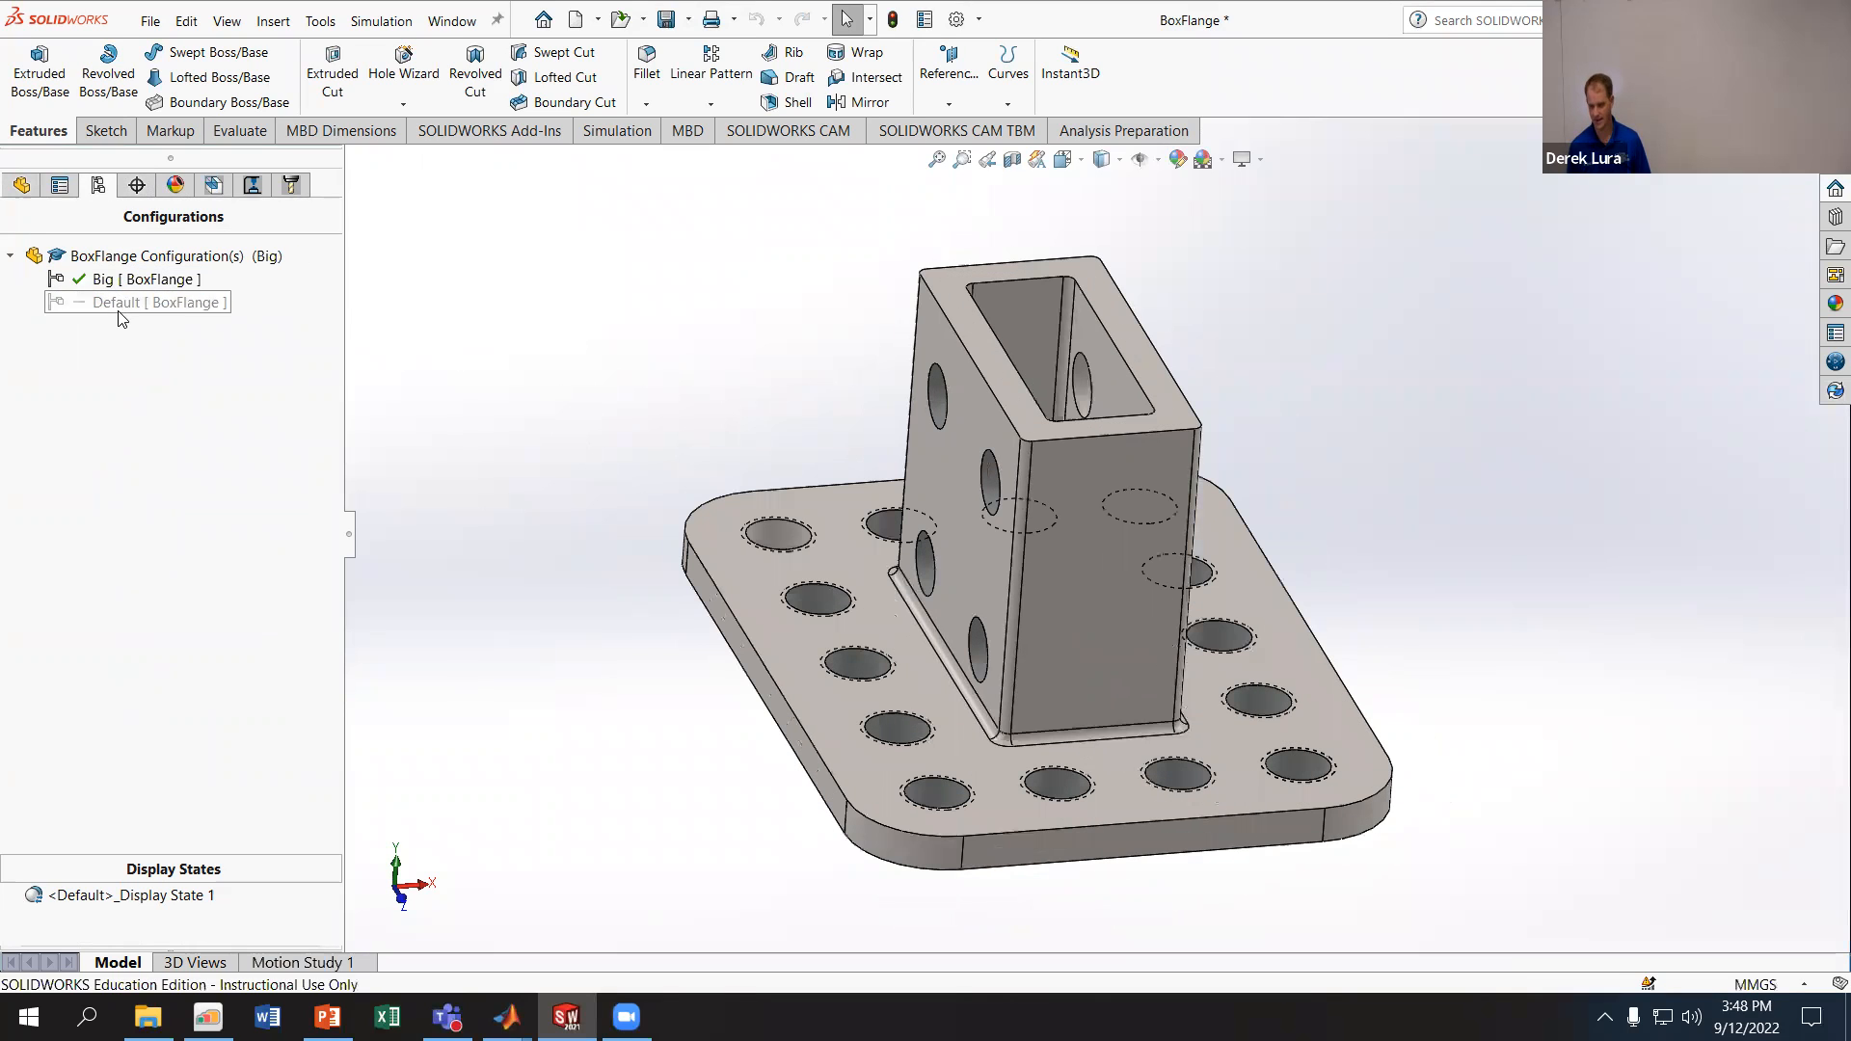
pyautogui.doubleClick(119, 280)
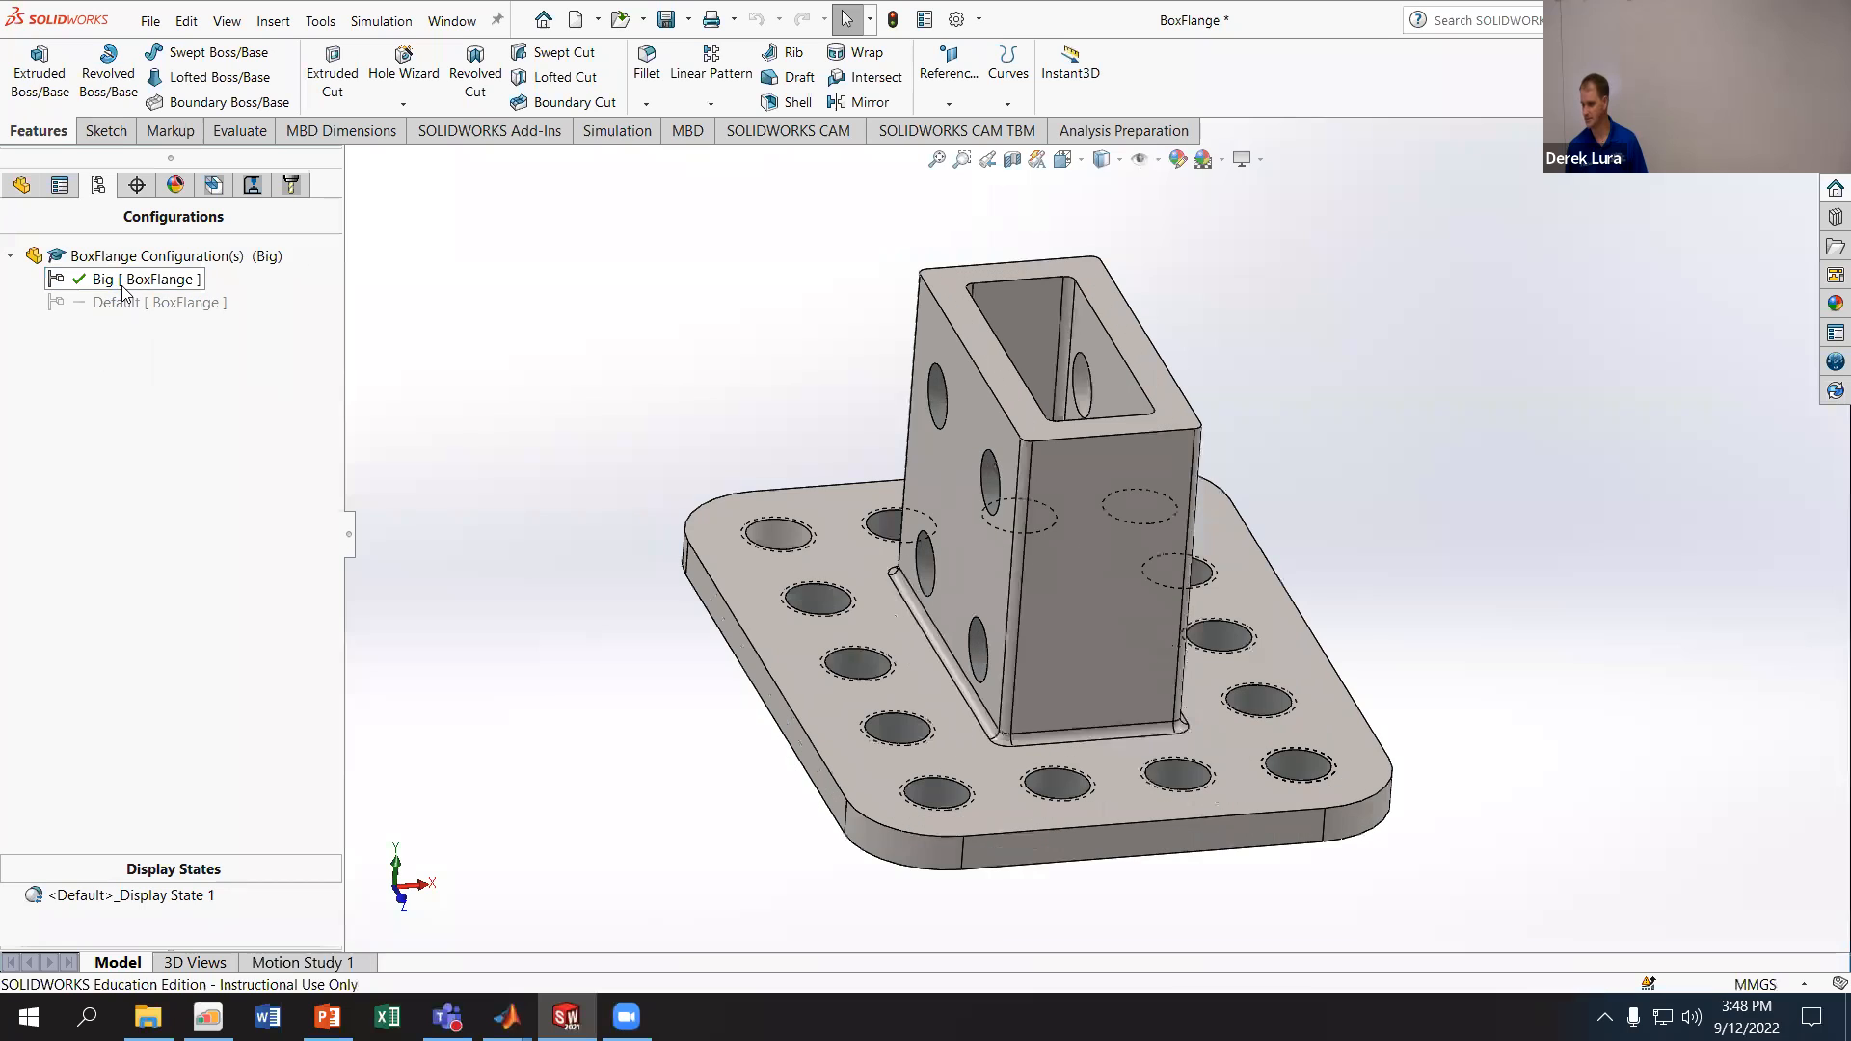
pyautogui.click(29, 189)
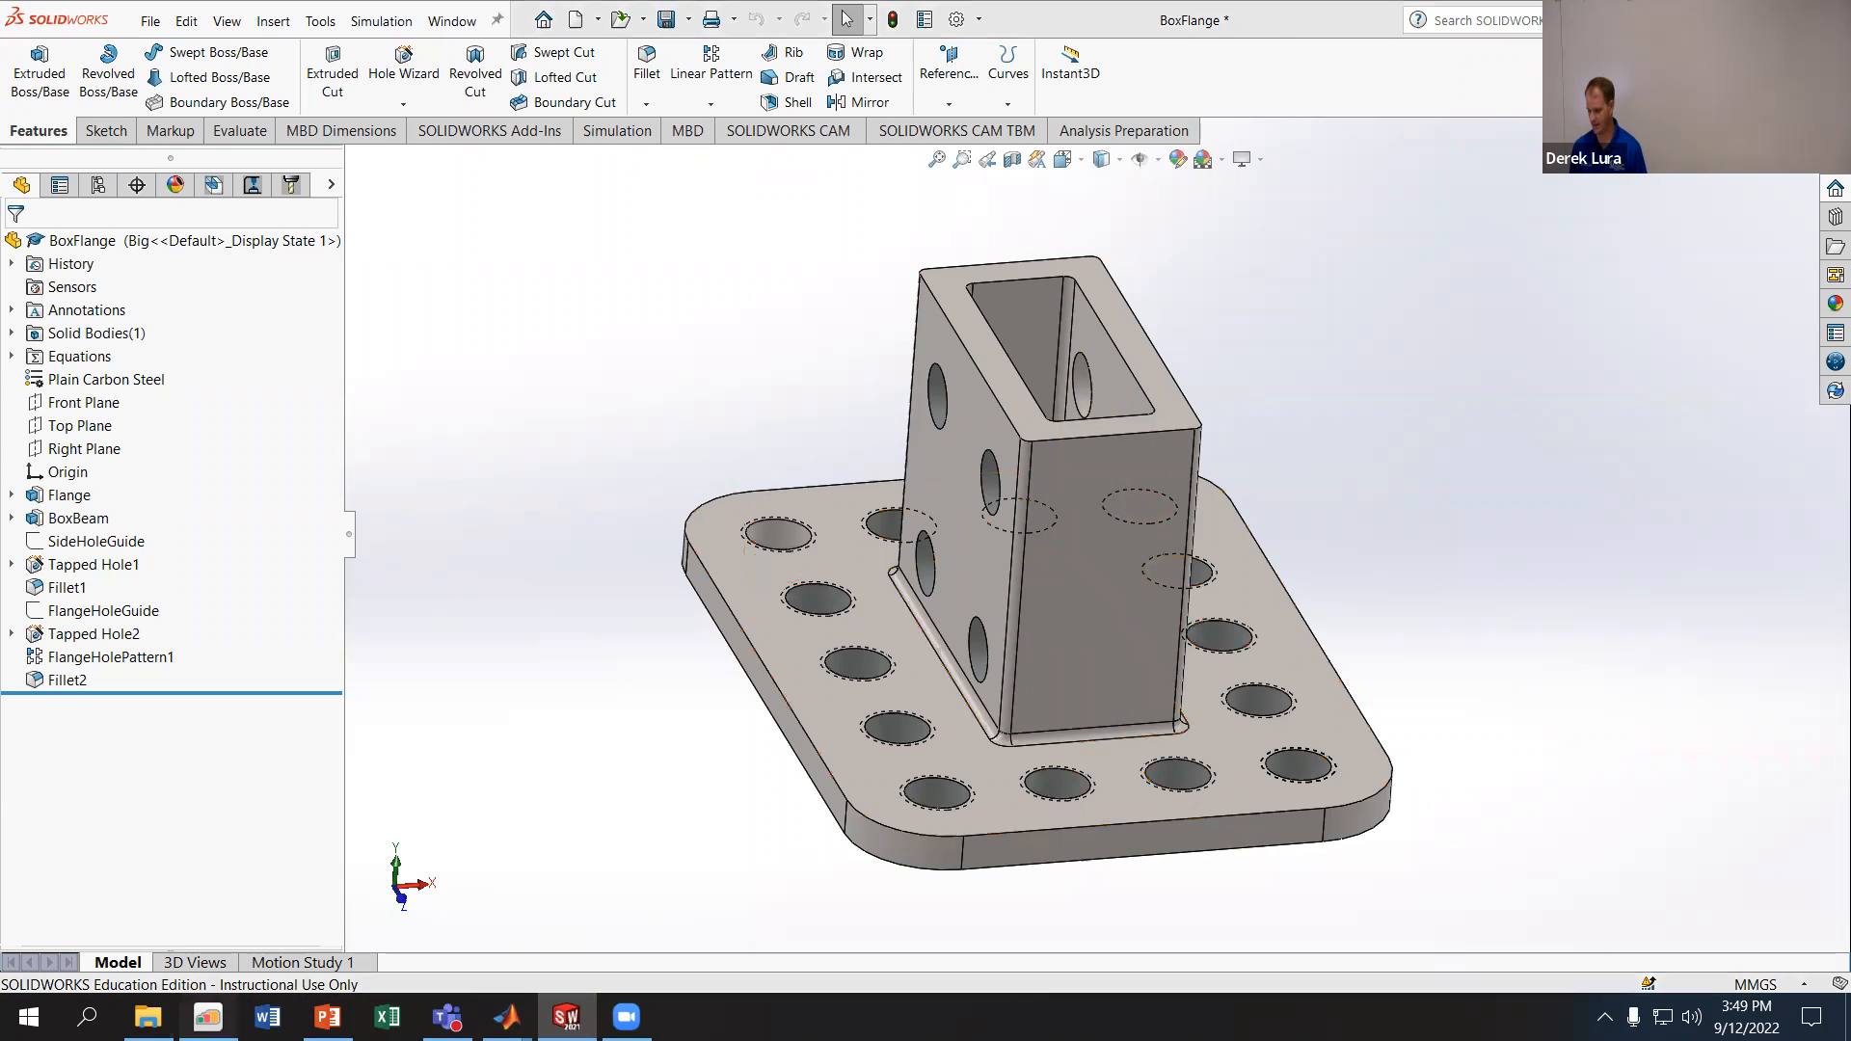
# - Check the quiz requirement for the SideHoleGuide sketch's height dimension in the browser and return to the SOLIDWORKS part
pyautogui.click(207, 1017)
pyautogui.moveTo(446, 474); pyautogui.dragTo(529, 472)
pyautogui.doubleClick(530, 474)
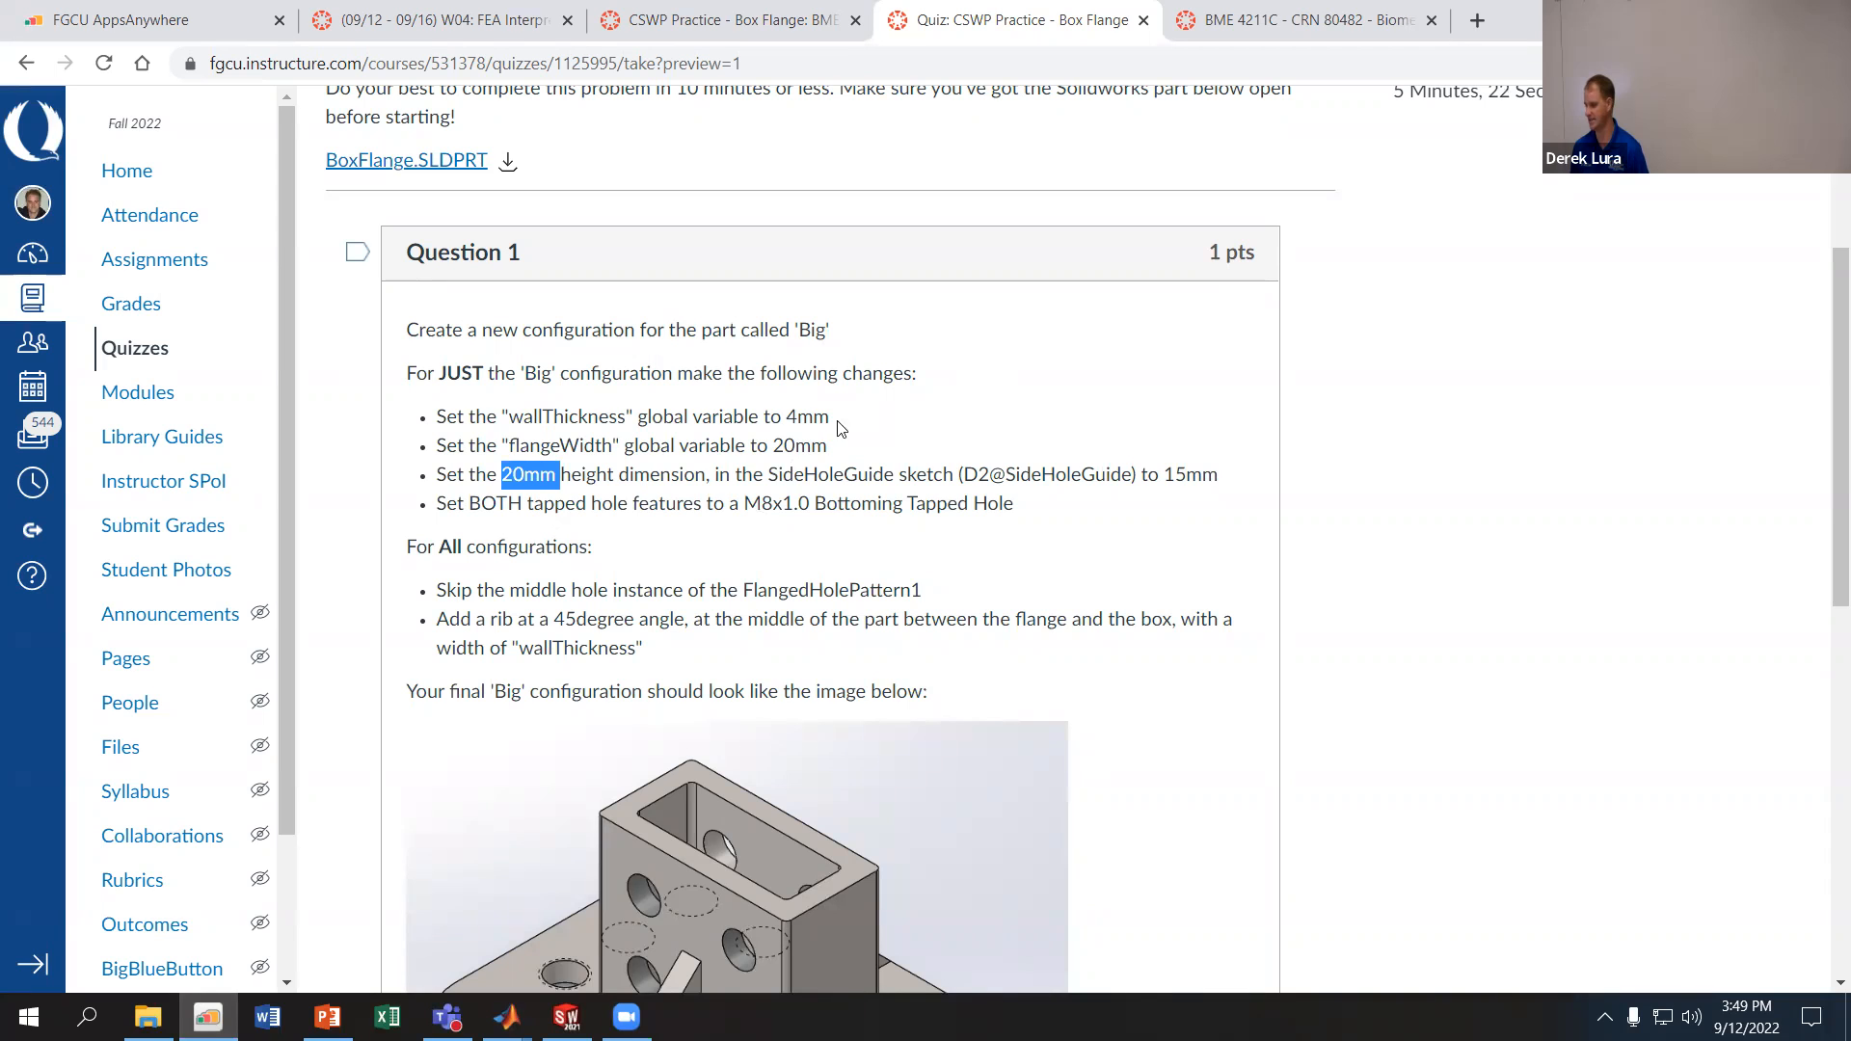
pyautogui.doubleClick(786, 473)
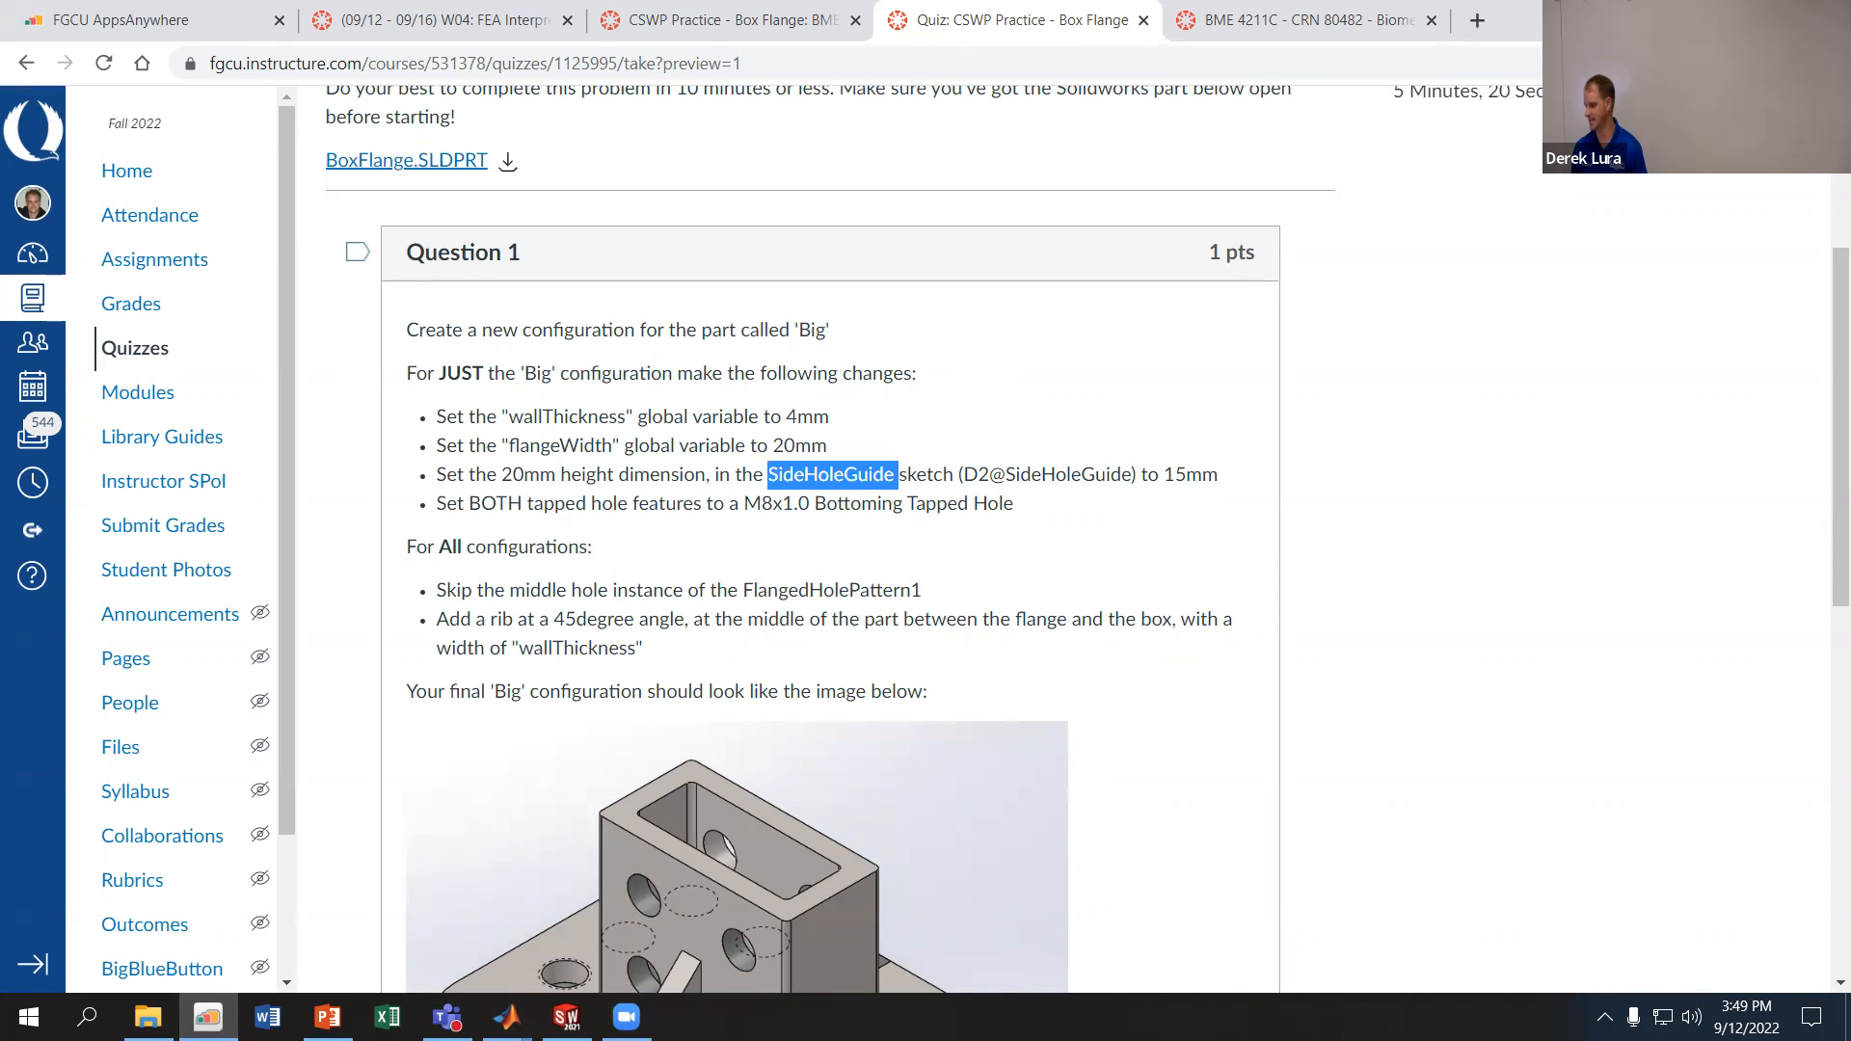
pyautogui.hotkey('alt', 'Tab')
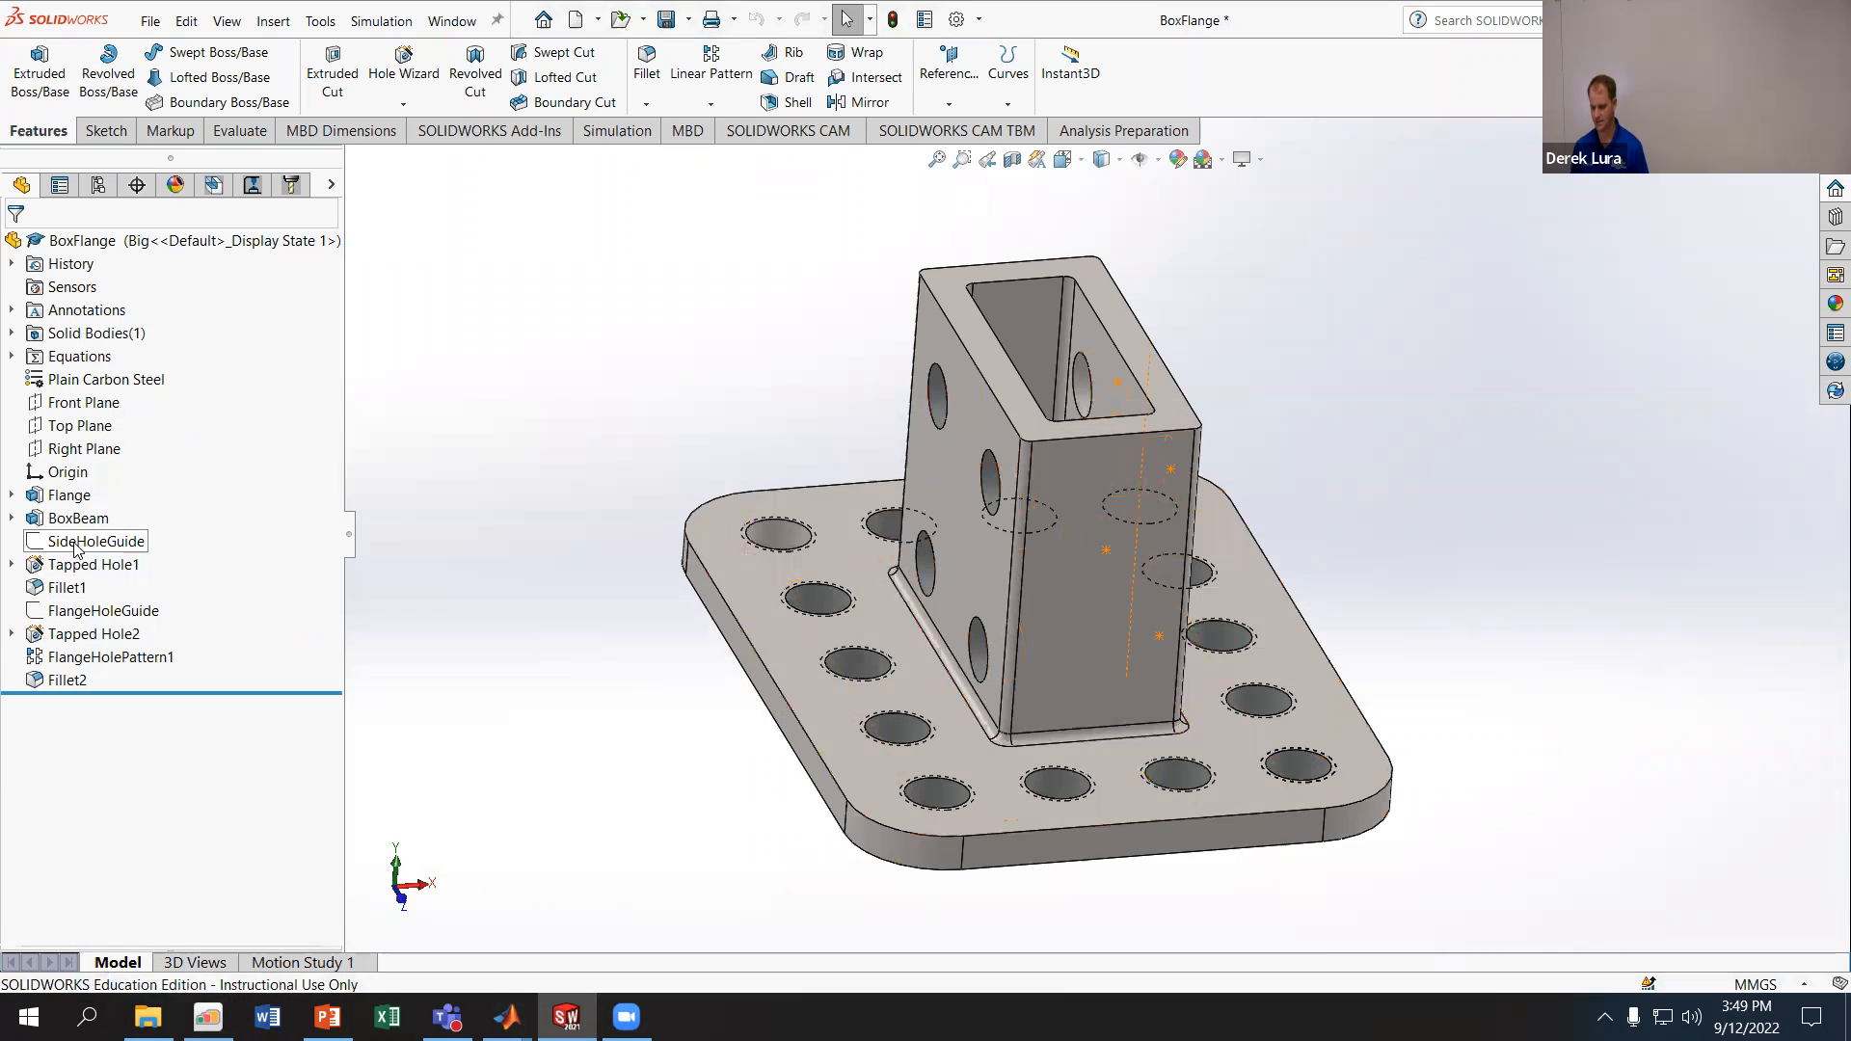
# - Set the vertical hole spacing D2 in the SideHoleGuide sketch to 15 mm for this configuration only, rebuild and check the sketch dimensions
pyautogui.click(45, 542)
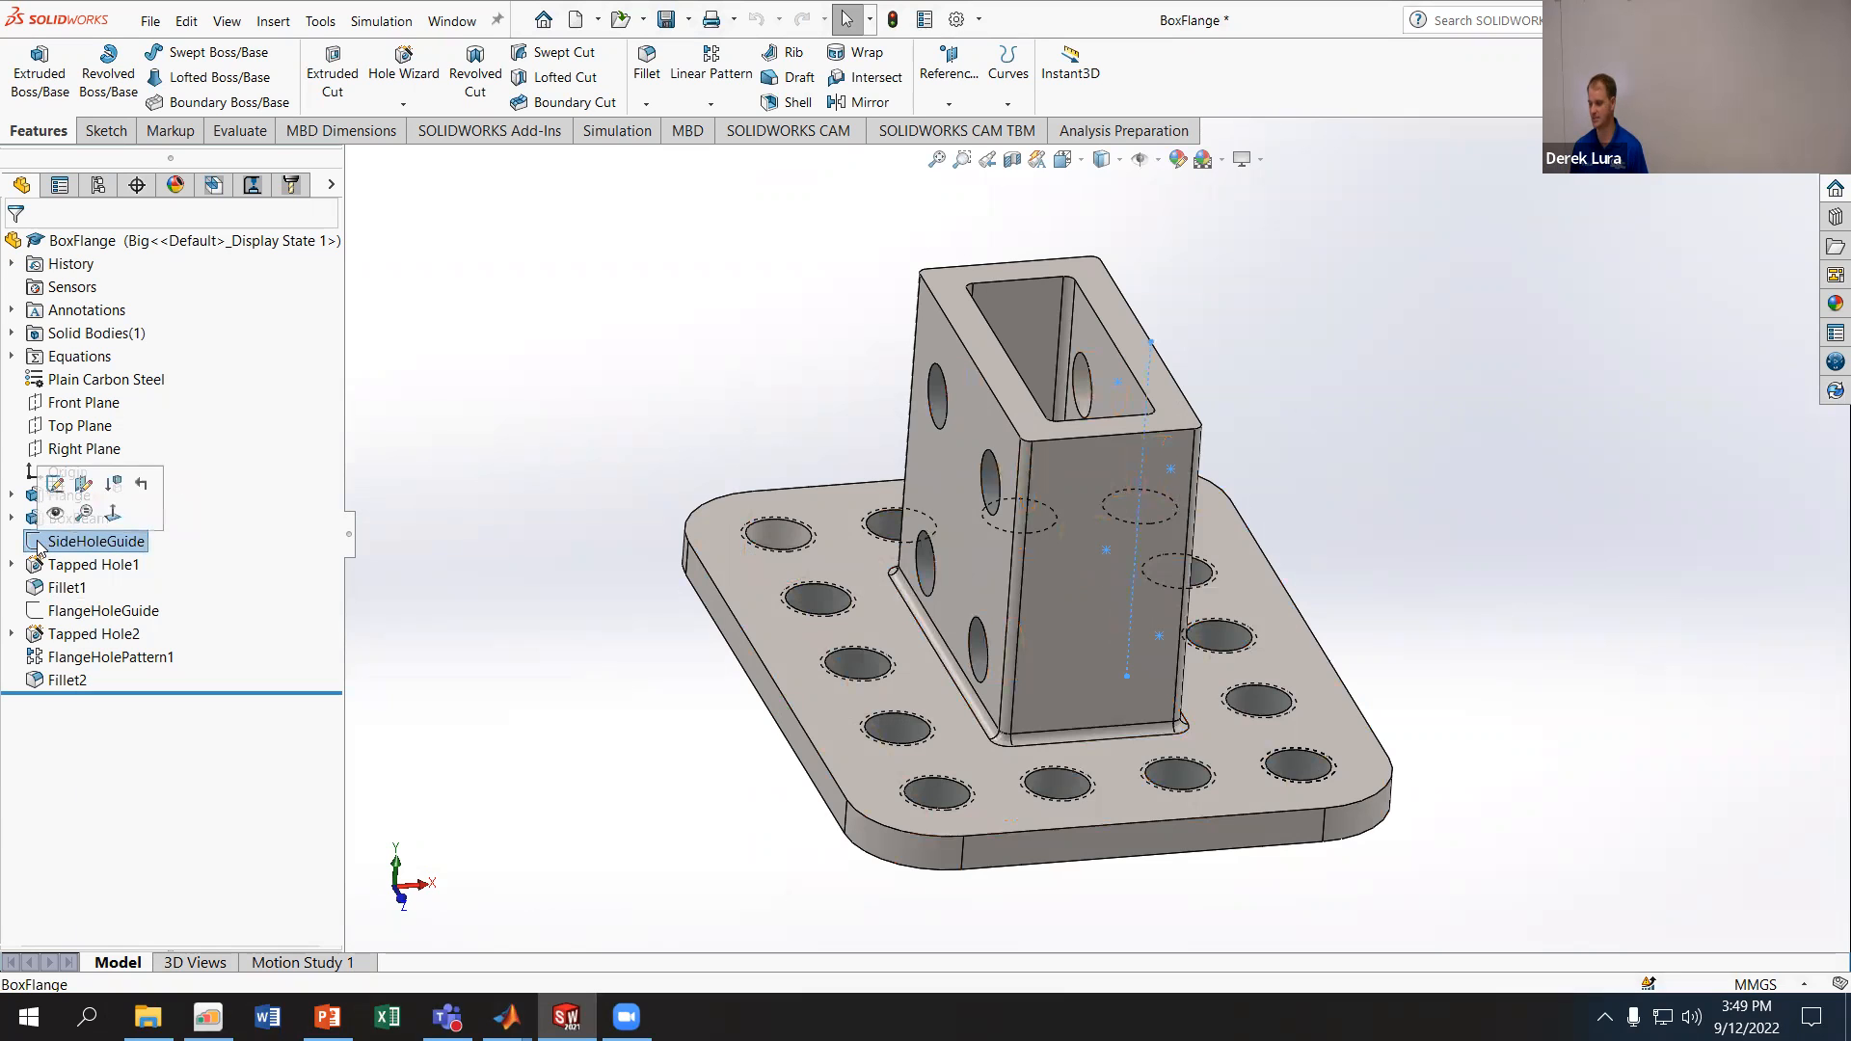
pyautogui.moveTo(666, 710); pyautogui.dragTo(801, 710, button='middle')
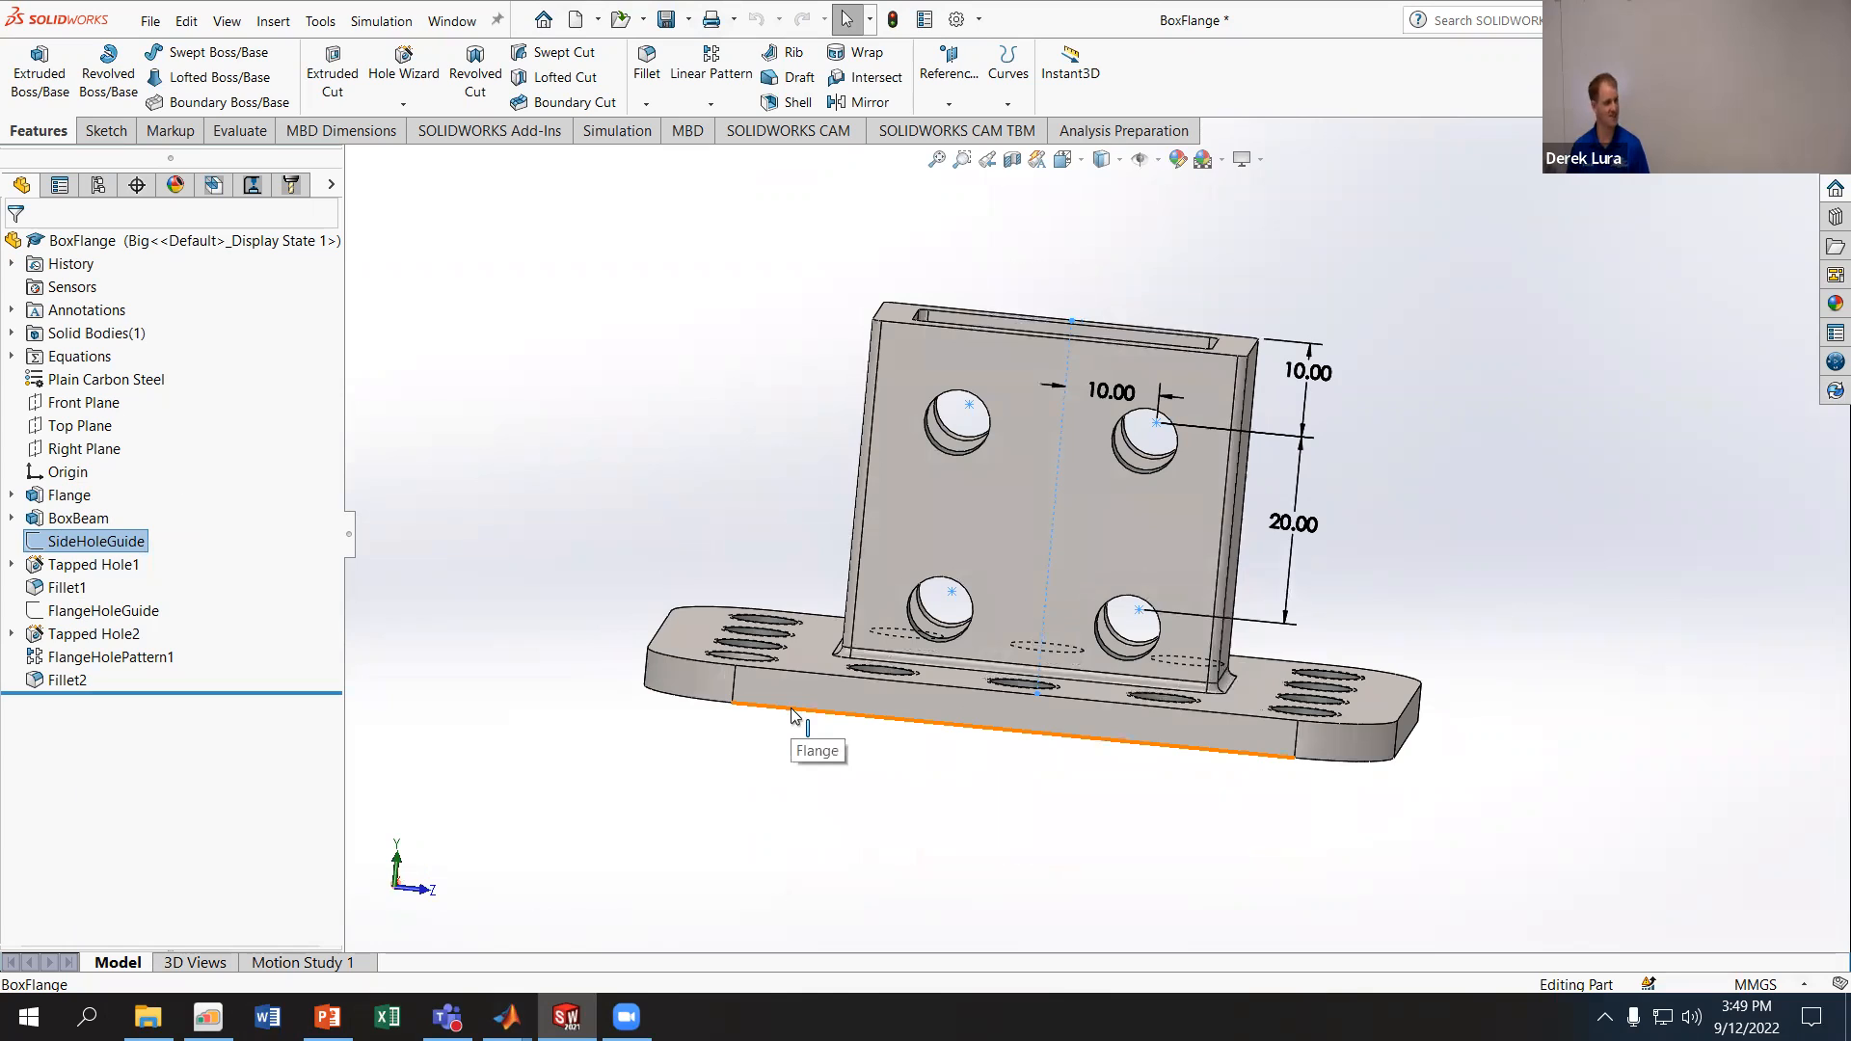
pyautogui.click(1276, 519)
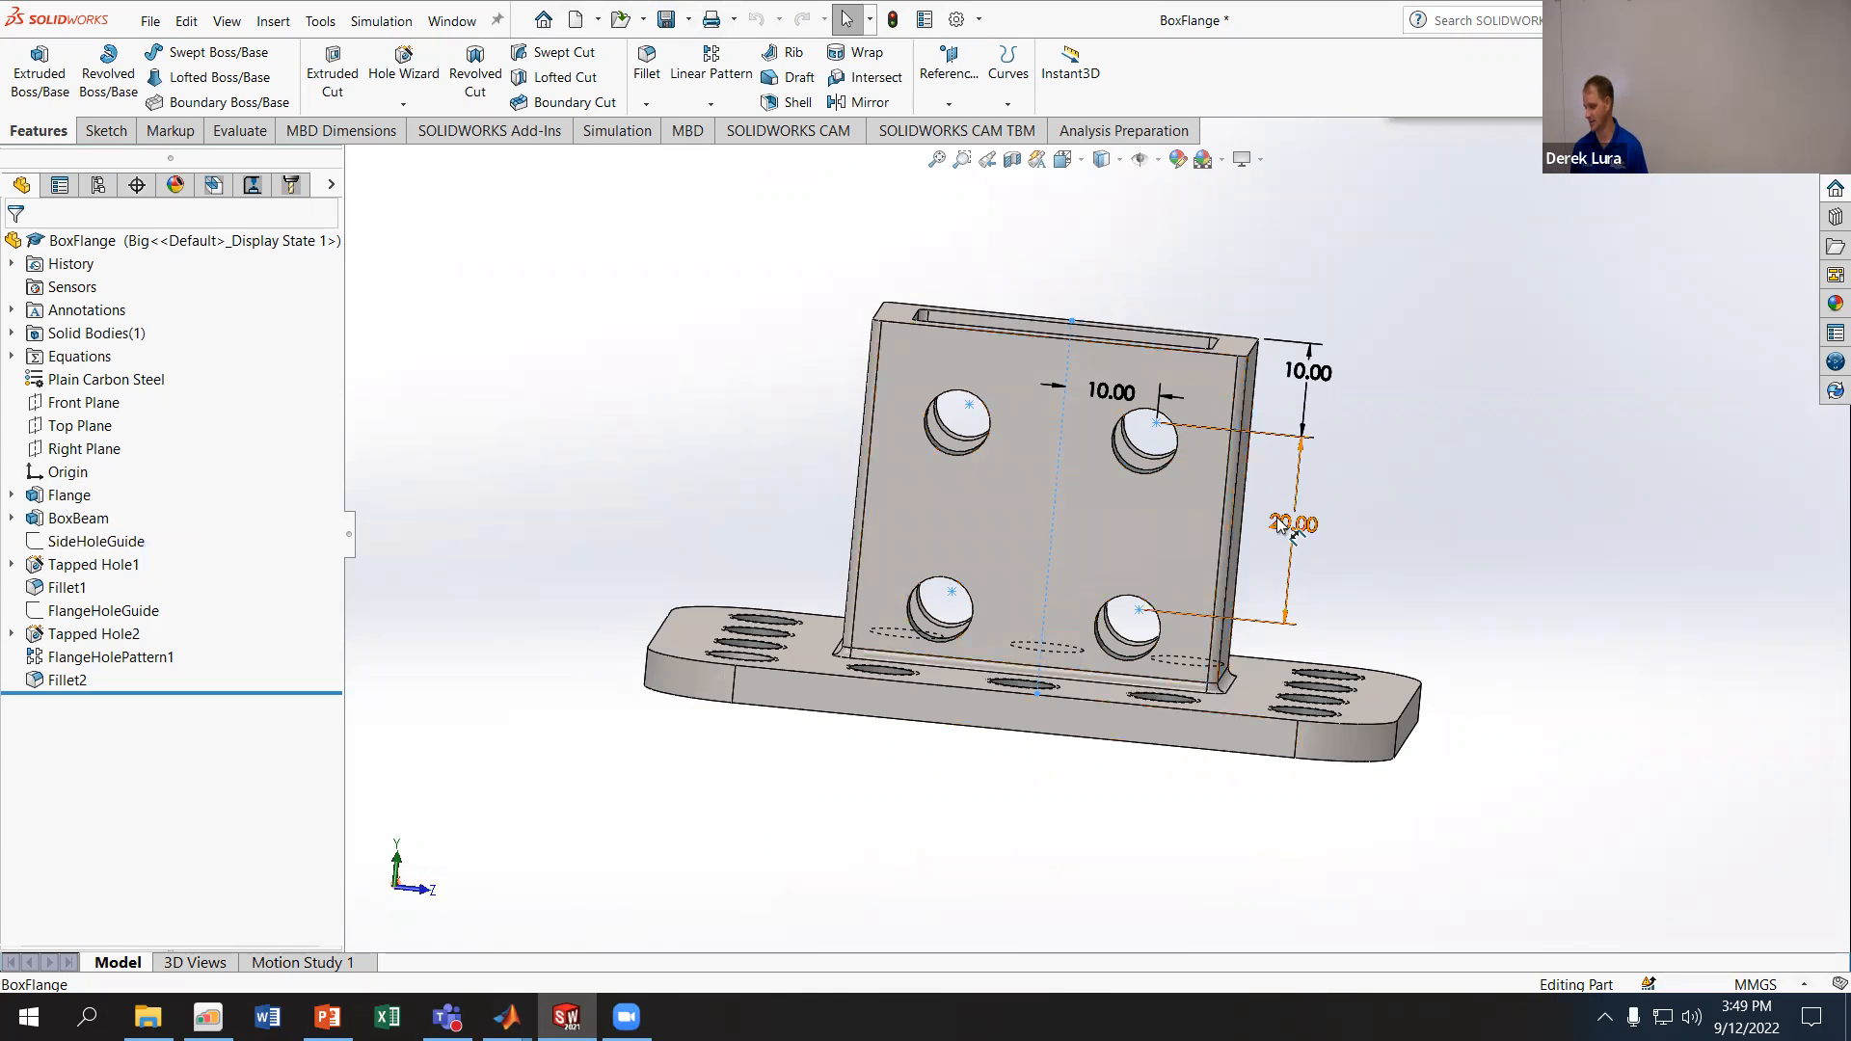
pyautogui.doubleClick(1279, 522)
pyautogui.click(1342, 547)
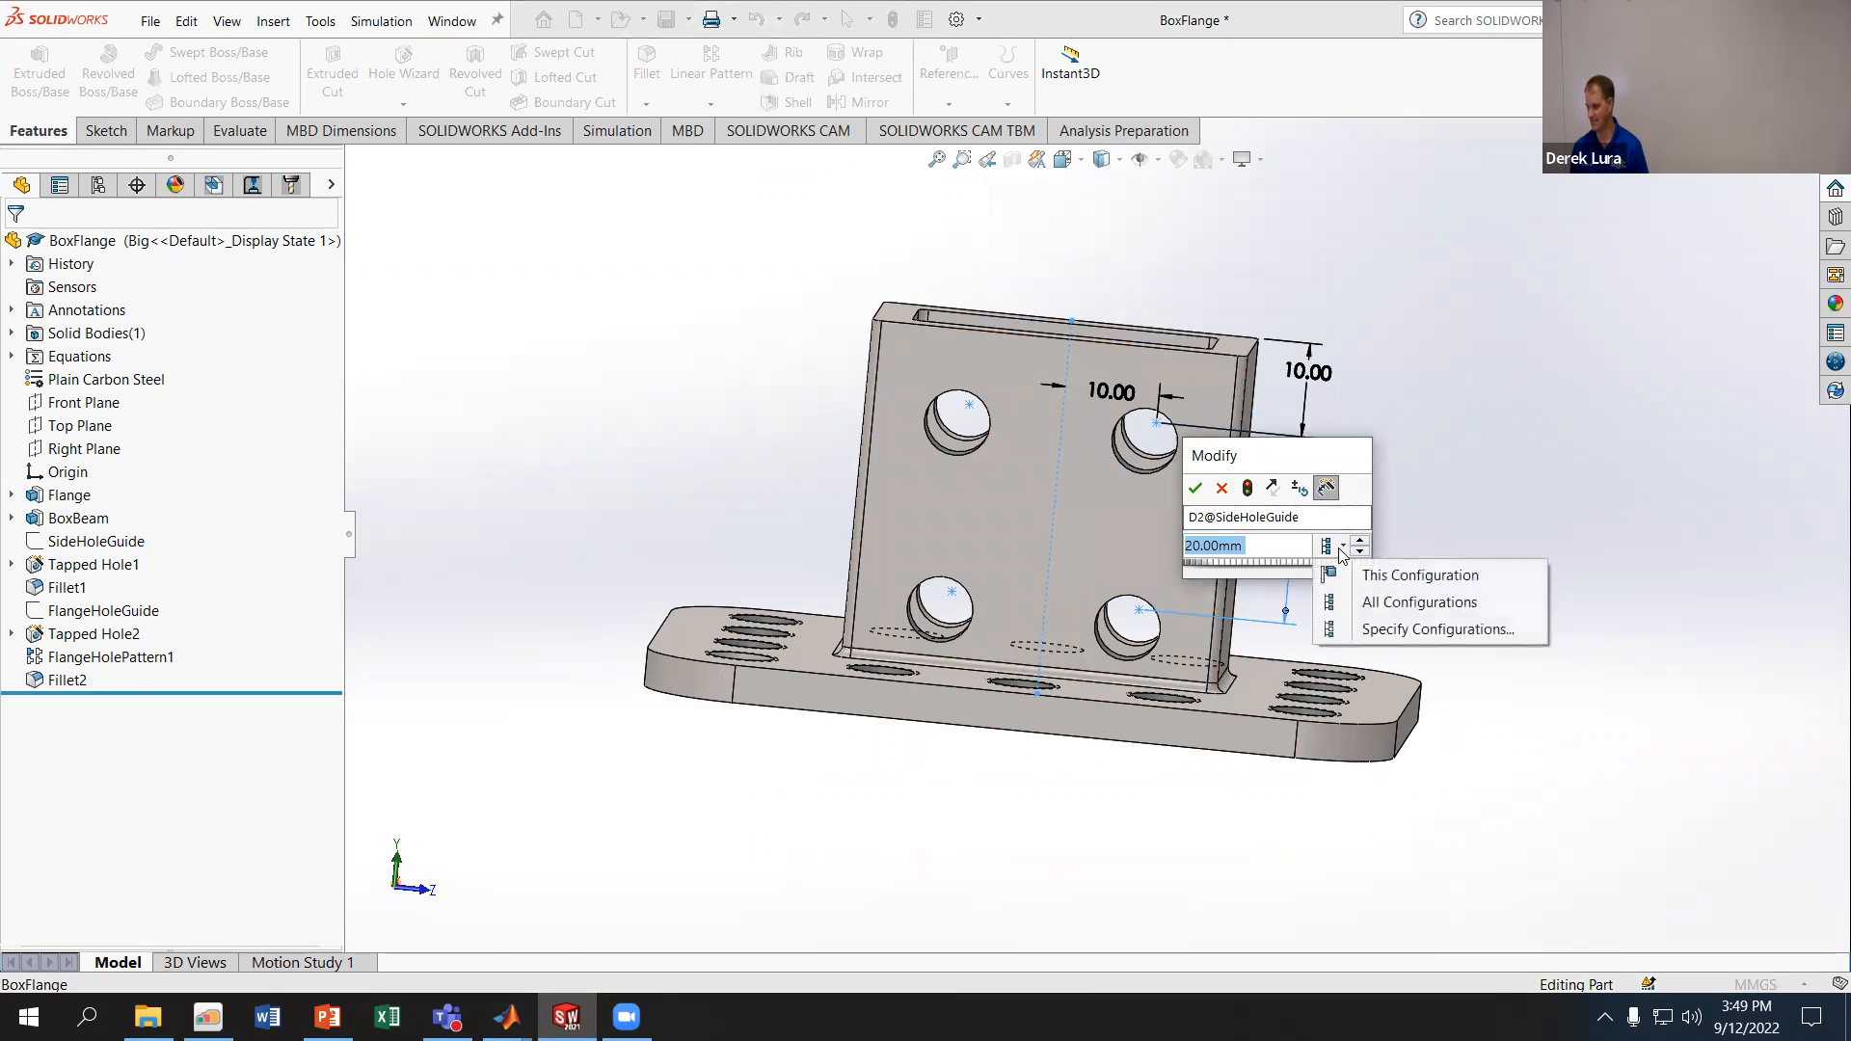
pyautogui.click(1420, 574)
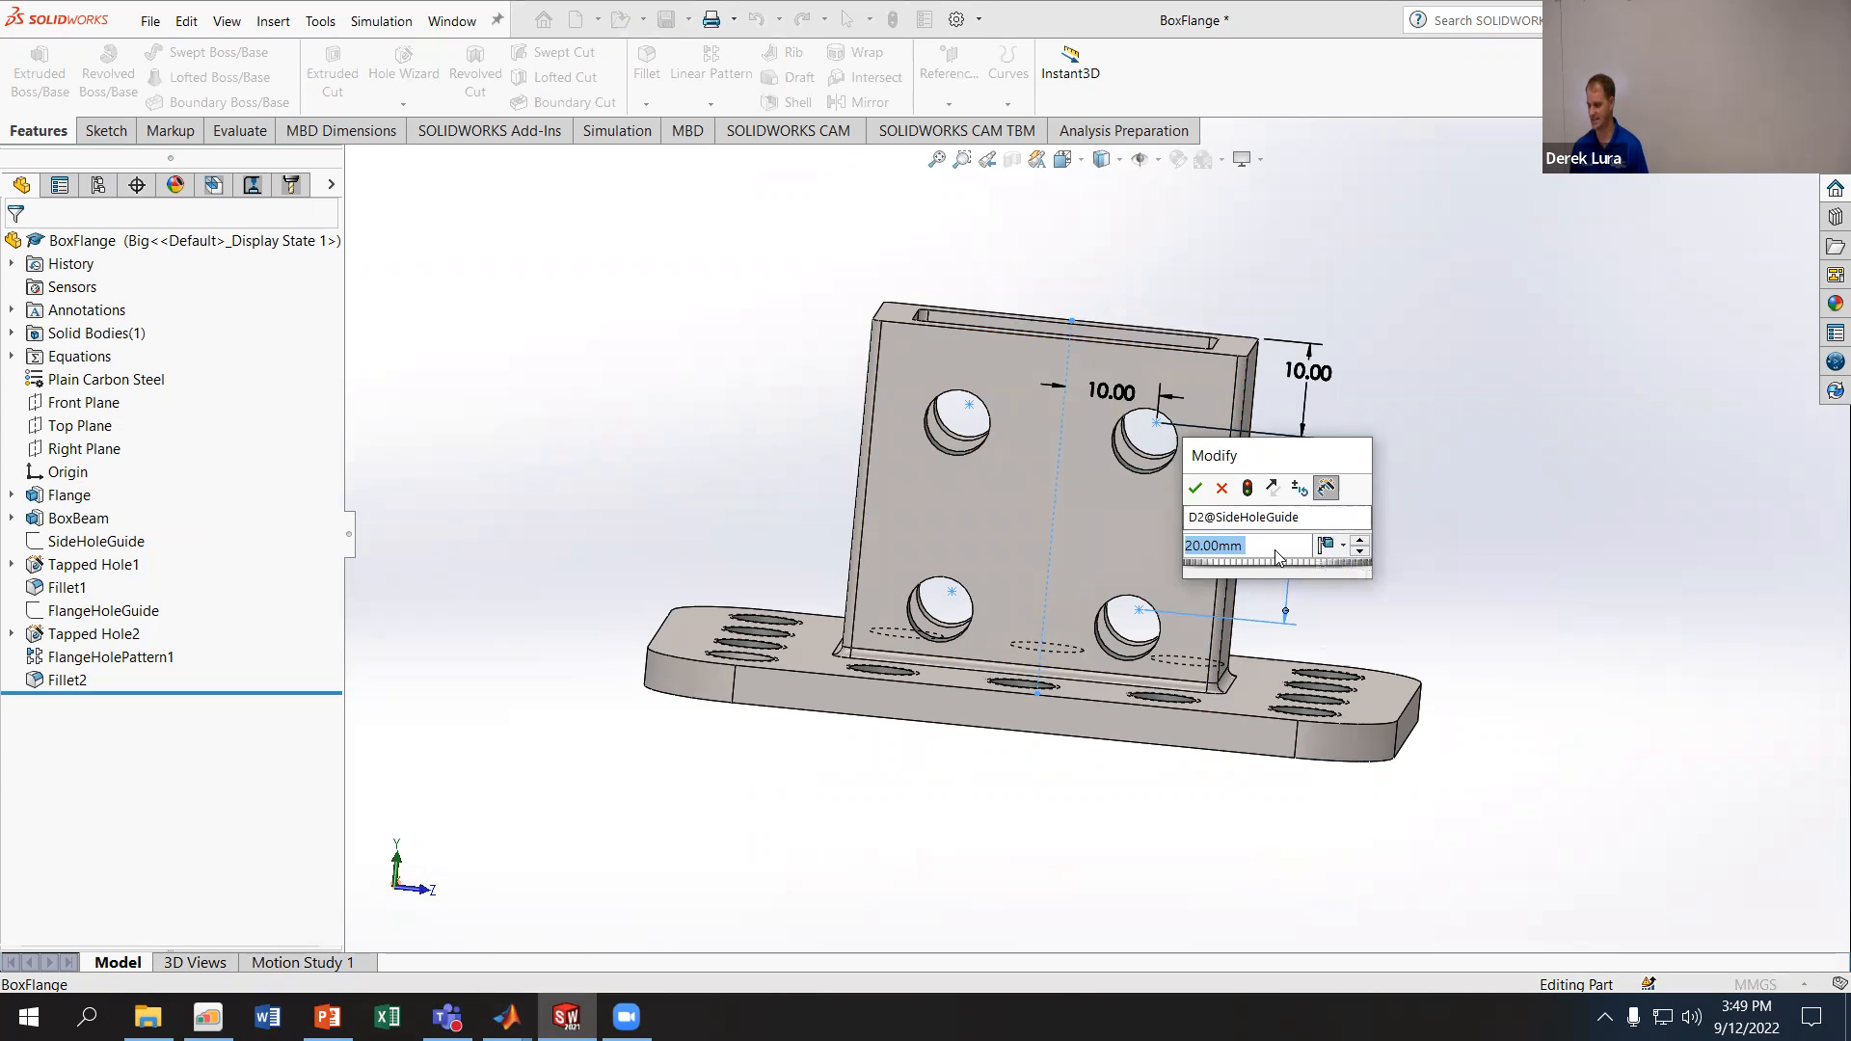
pyautogui.write('15')
pyautogui.press('Return')
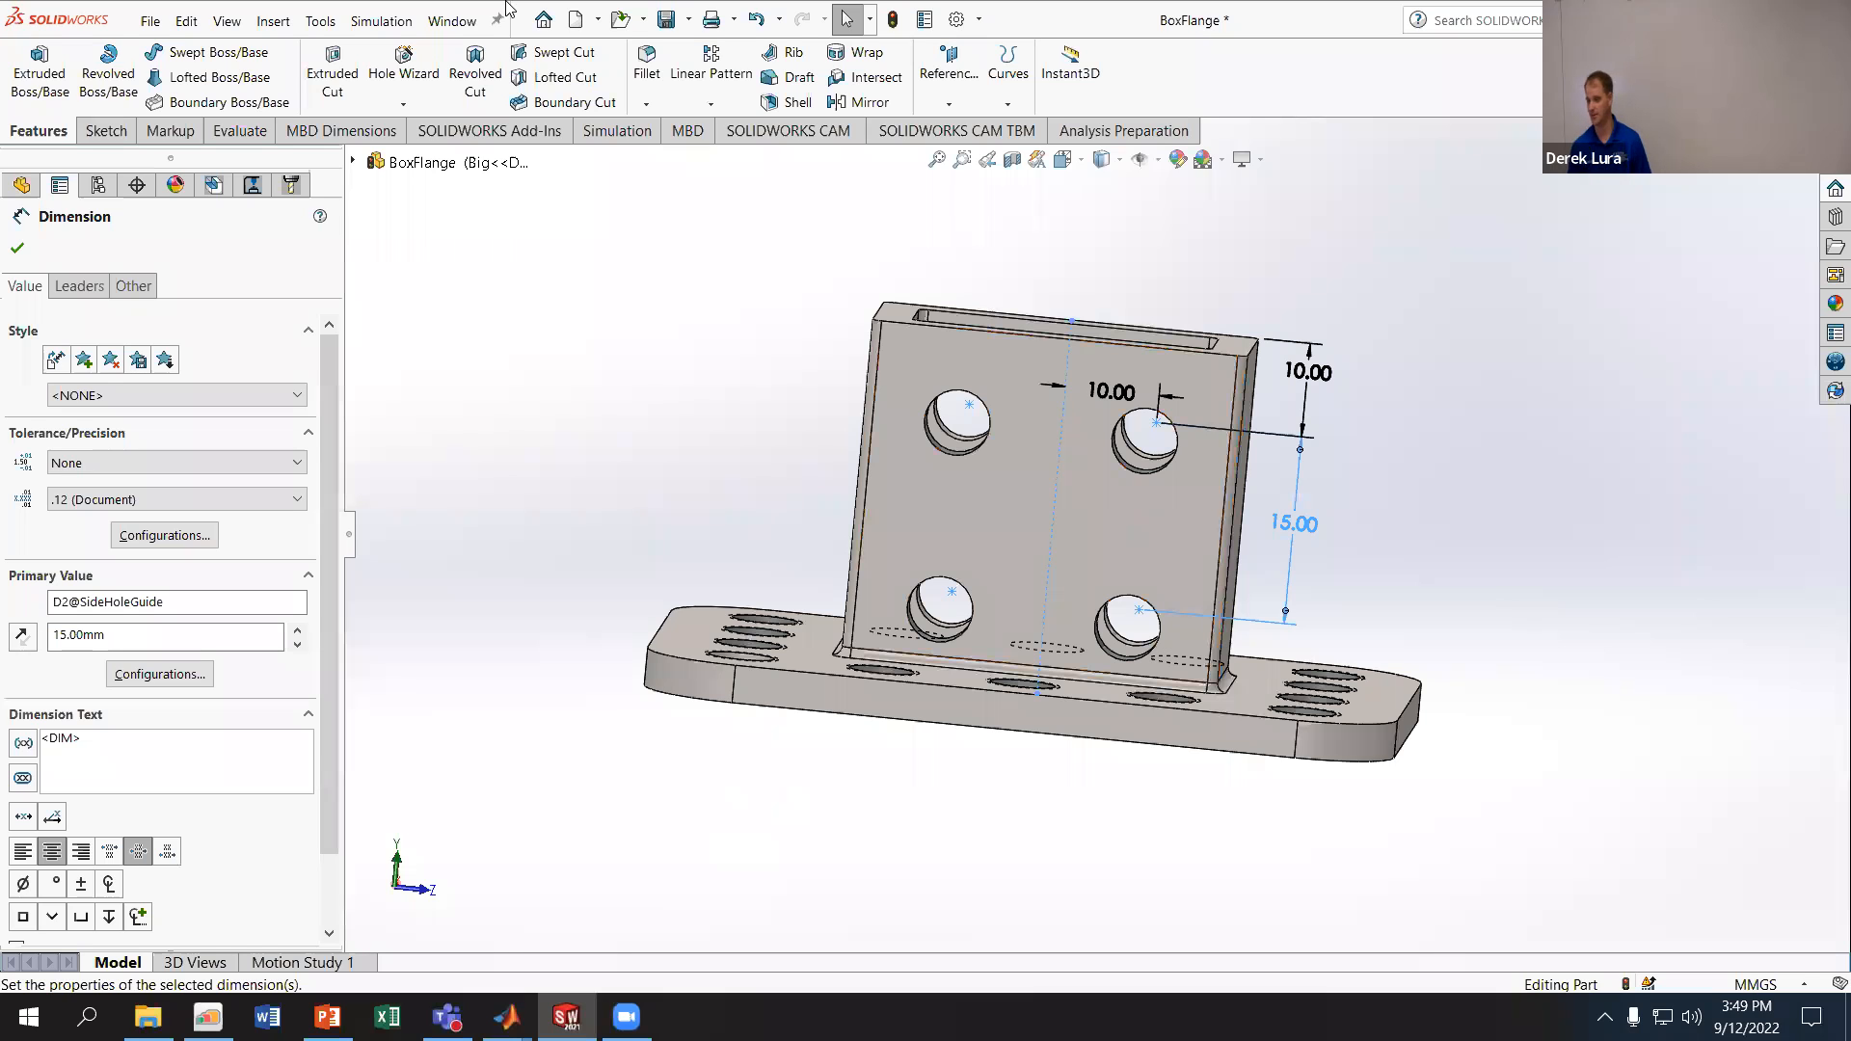
pyautogui.click(897, 20)
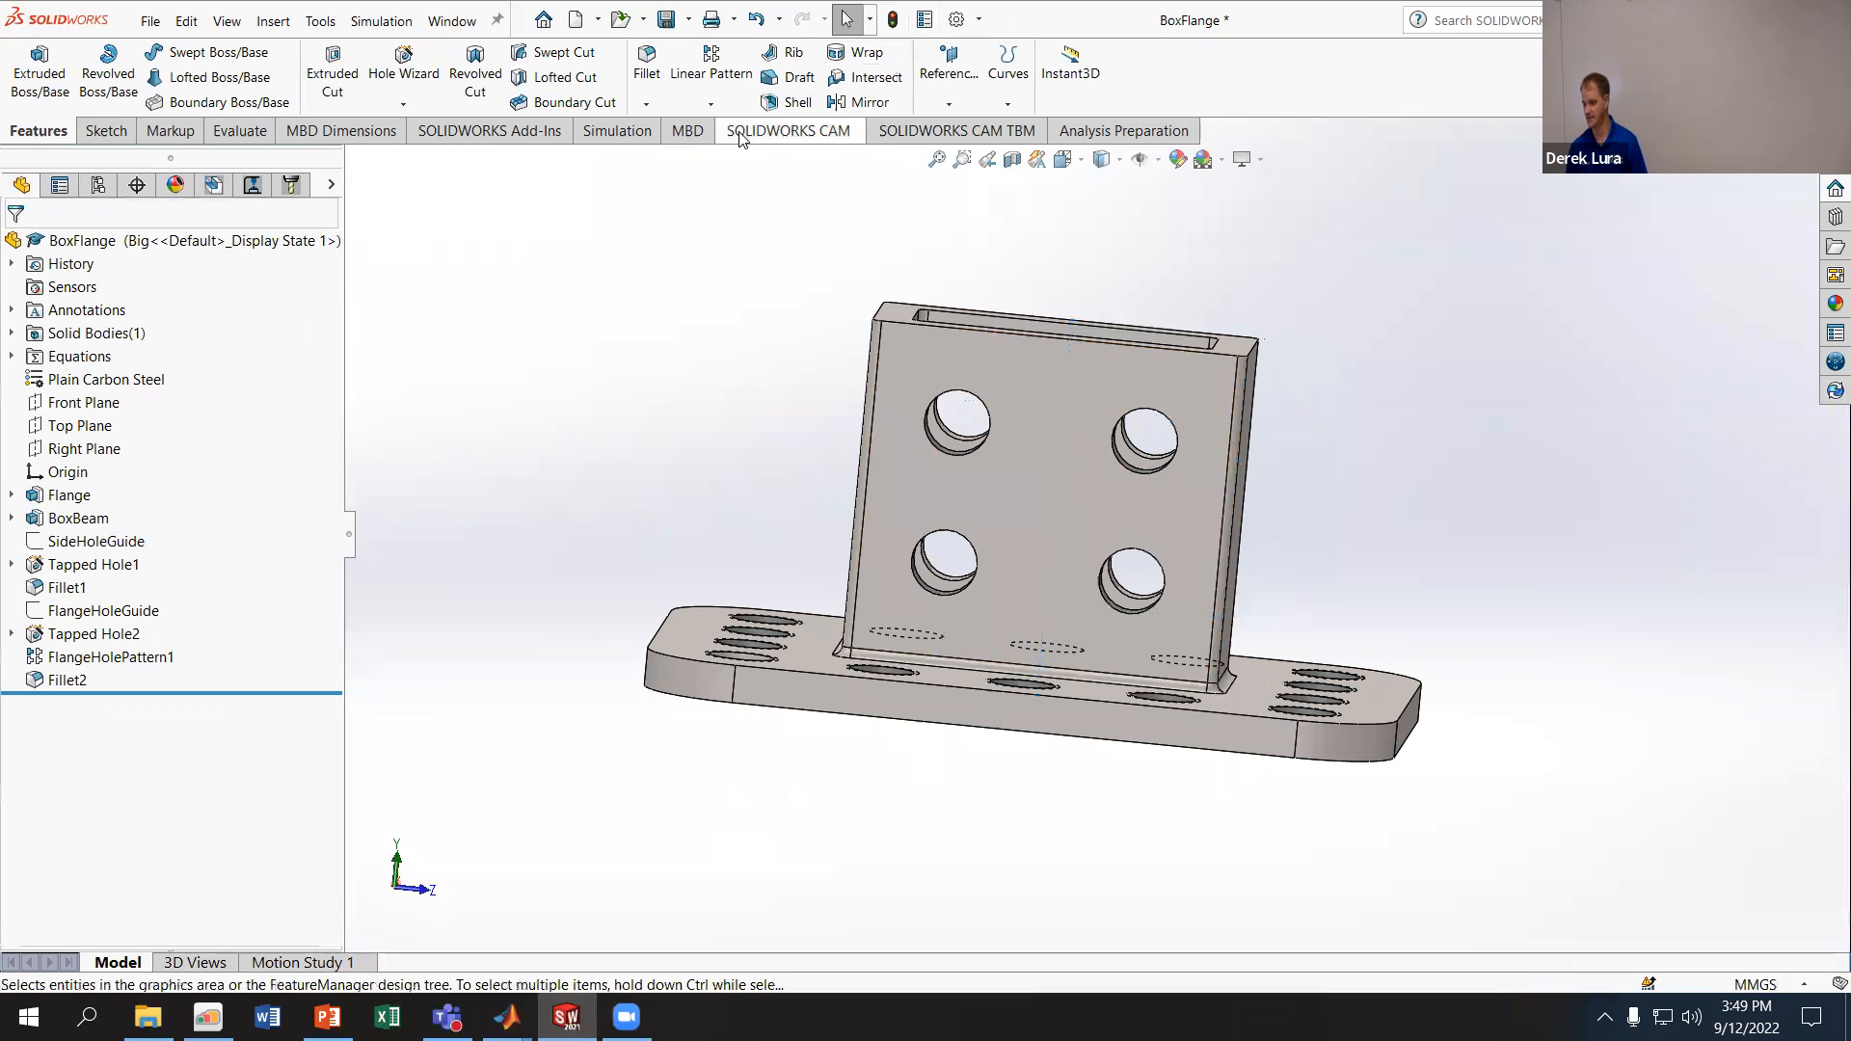
pyautogui.moveTo(537, 404); pyautogui.dragTo(583, 346, button='middle')
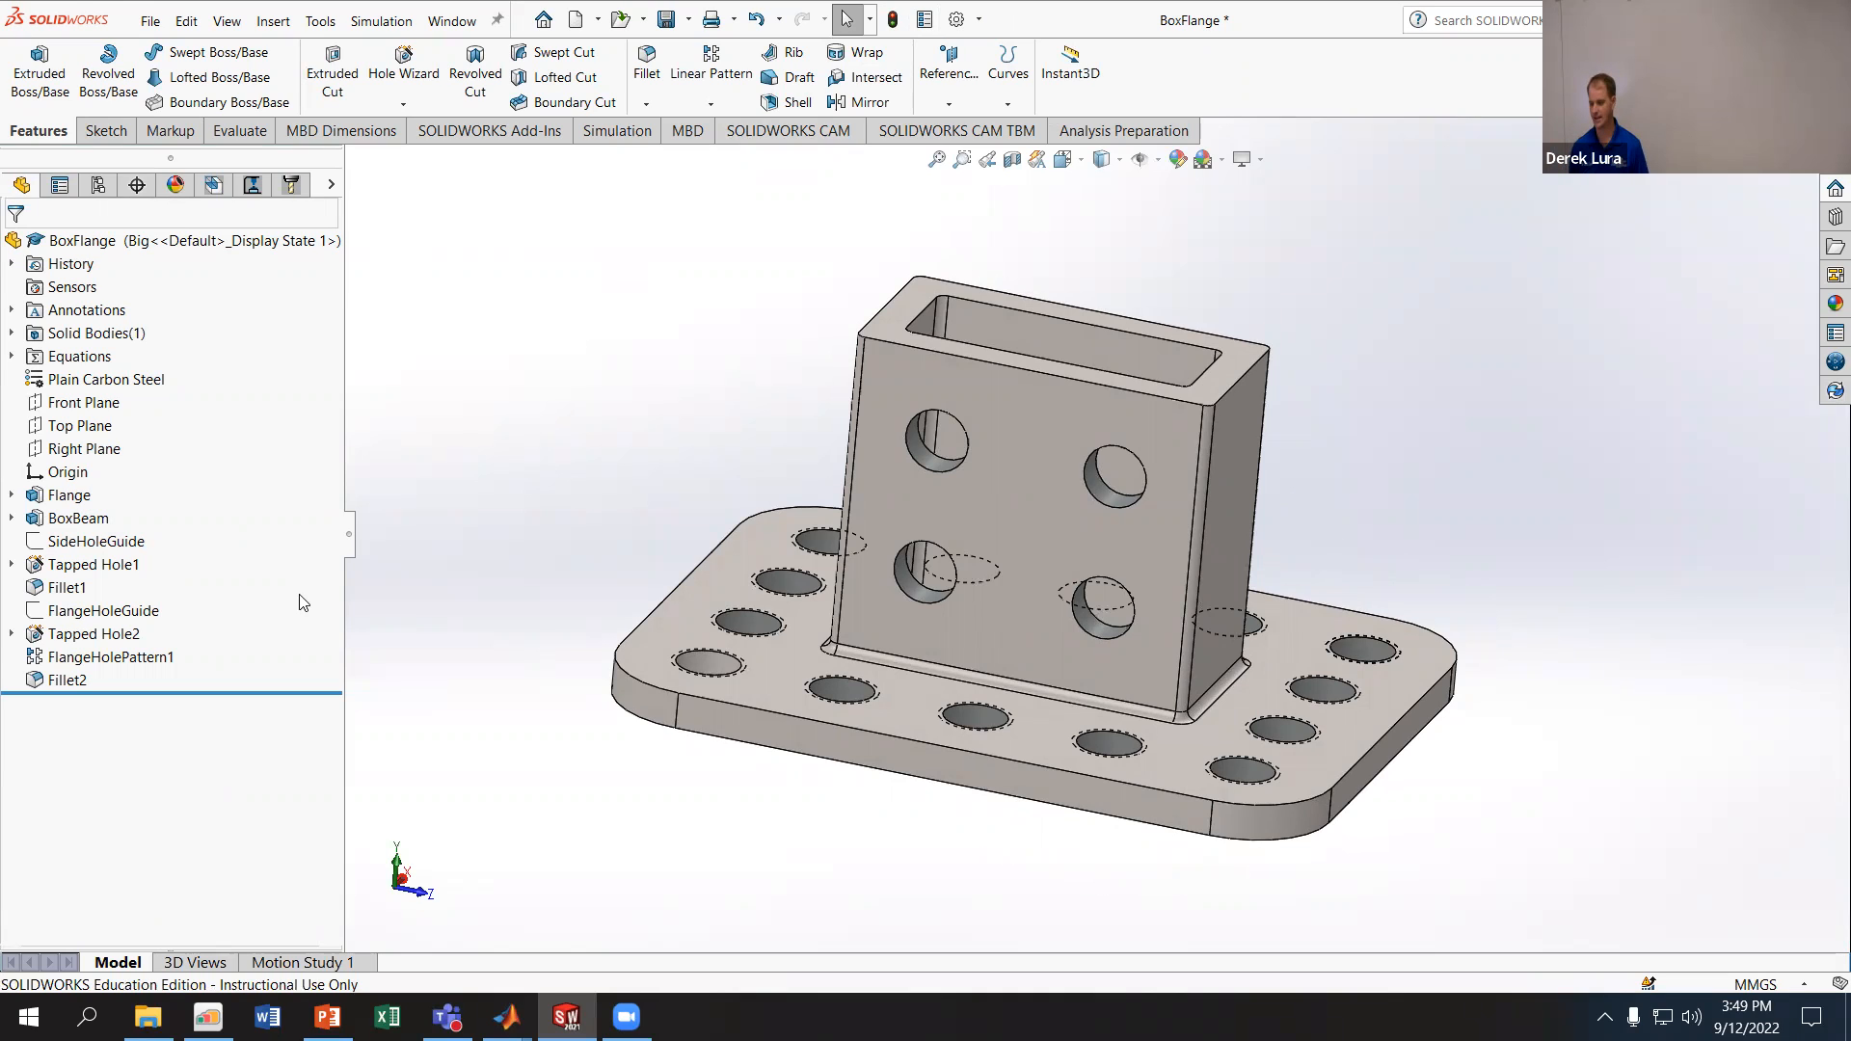
pyautogui.click(38, 546)
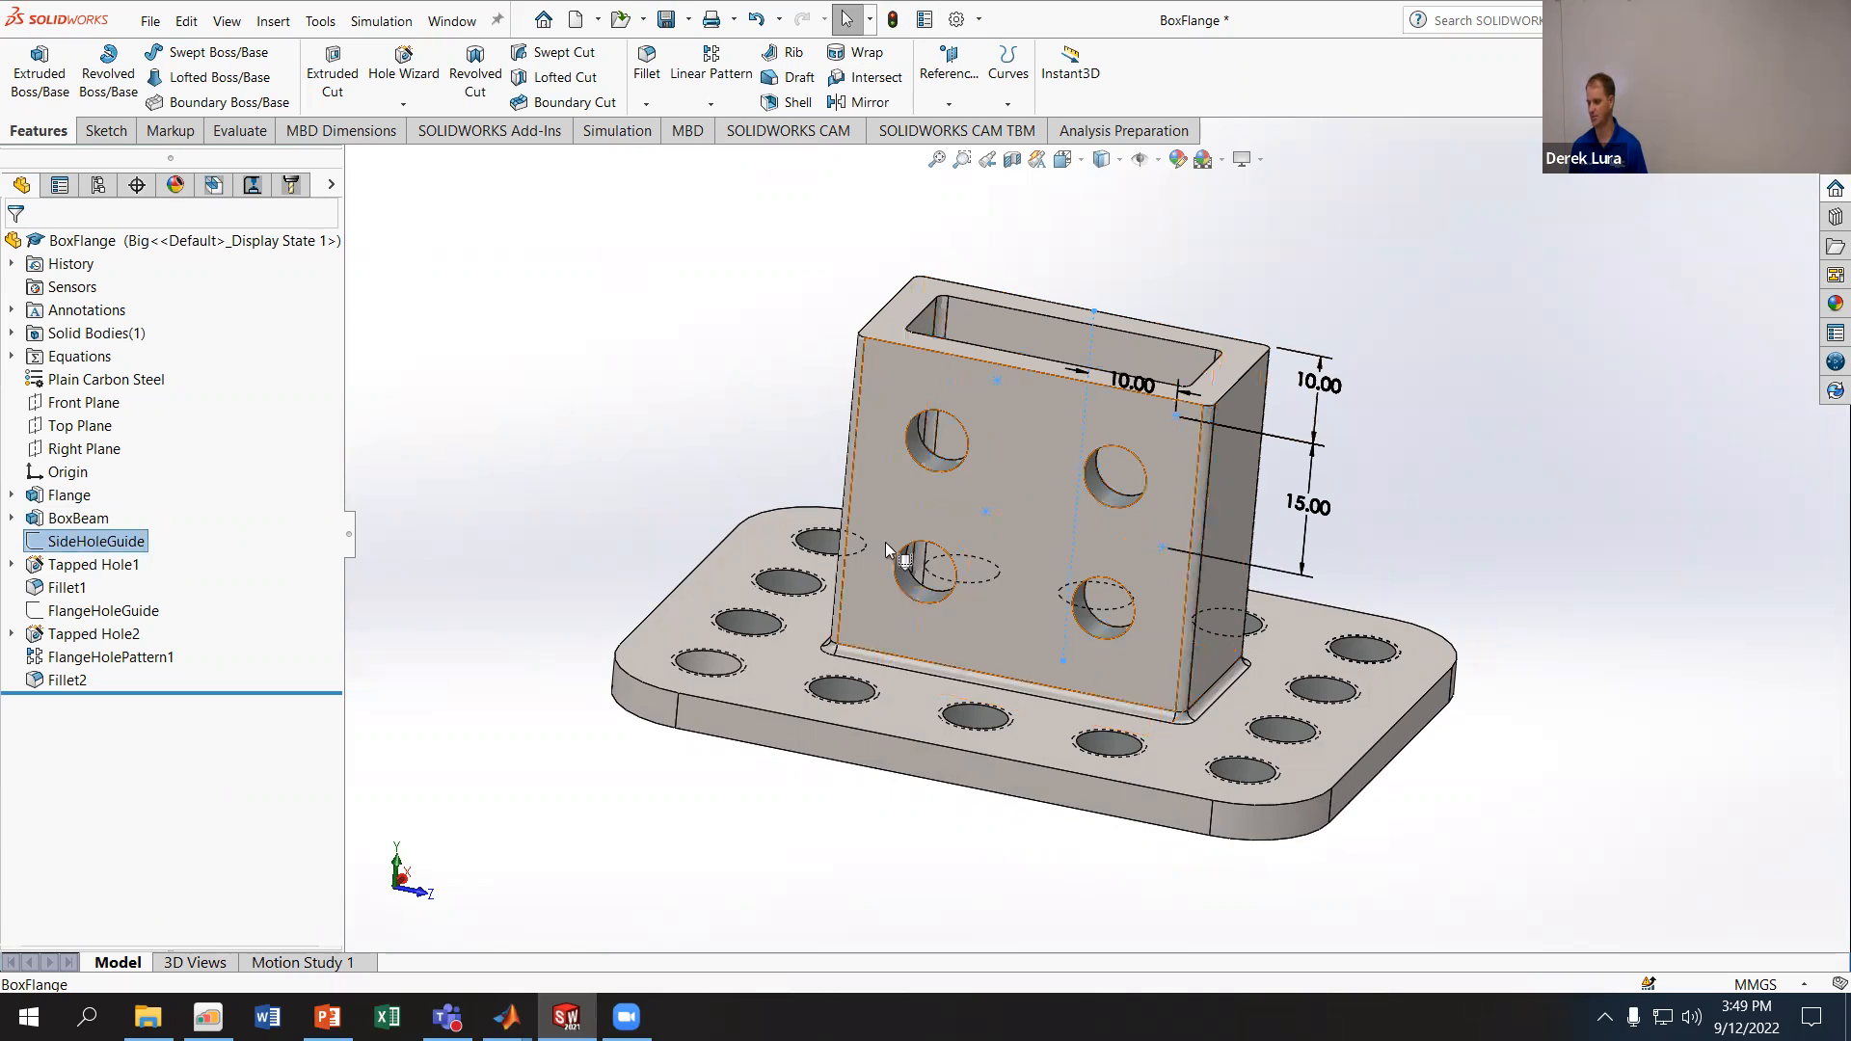
# - Examine the sketches and dimensions of the BoxBeam, Flange and Tapped Hole2 features in the Big configuration
pyautogui.click(36, 522)
pyautogui.moveTo(504, 406); pyautogui.dragTo(461, 509, button='middle')
pyautogui.click(32, 501)
pyautogui.moveTo(573, 613)
pyautogui.mouseDown(button='middle')
pyautogui.moveTo(591, 431)
pyautogui.moveTo(550, 632)
pyautogui.mouseUp(button='middle')
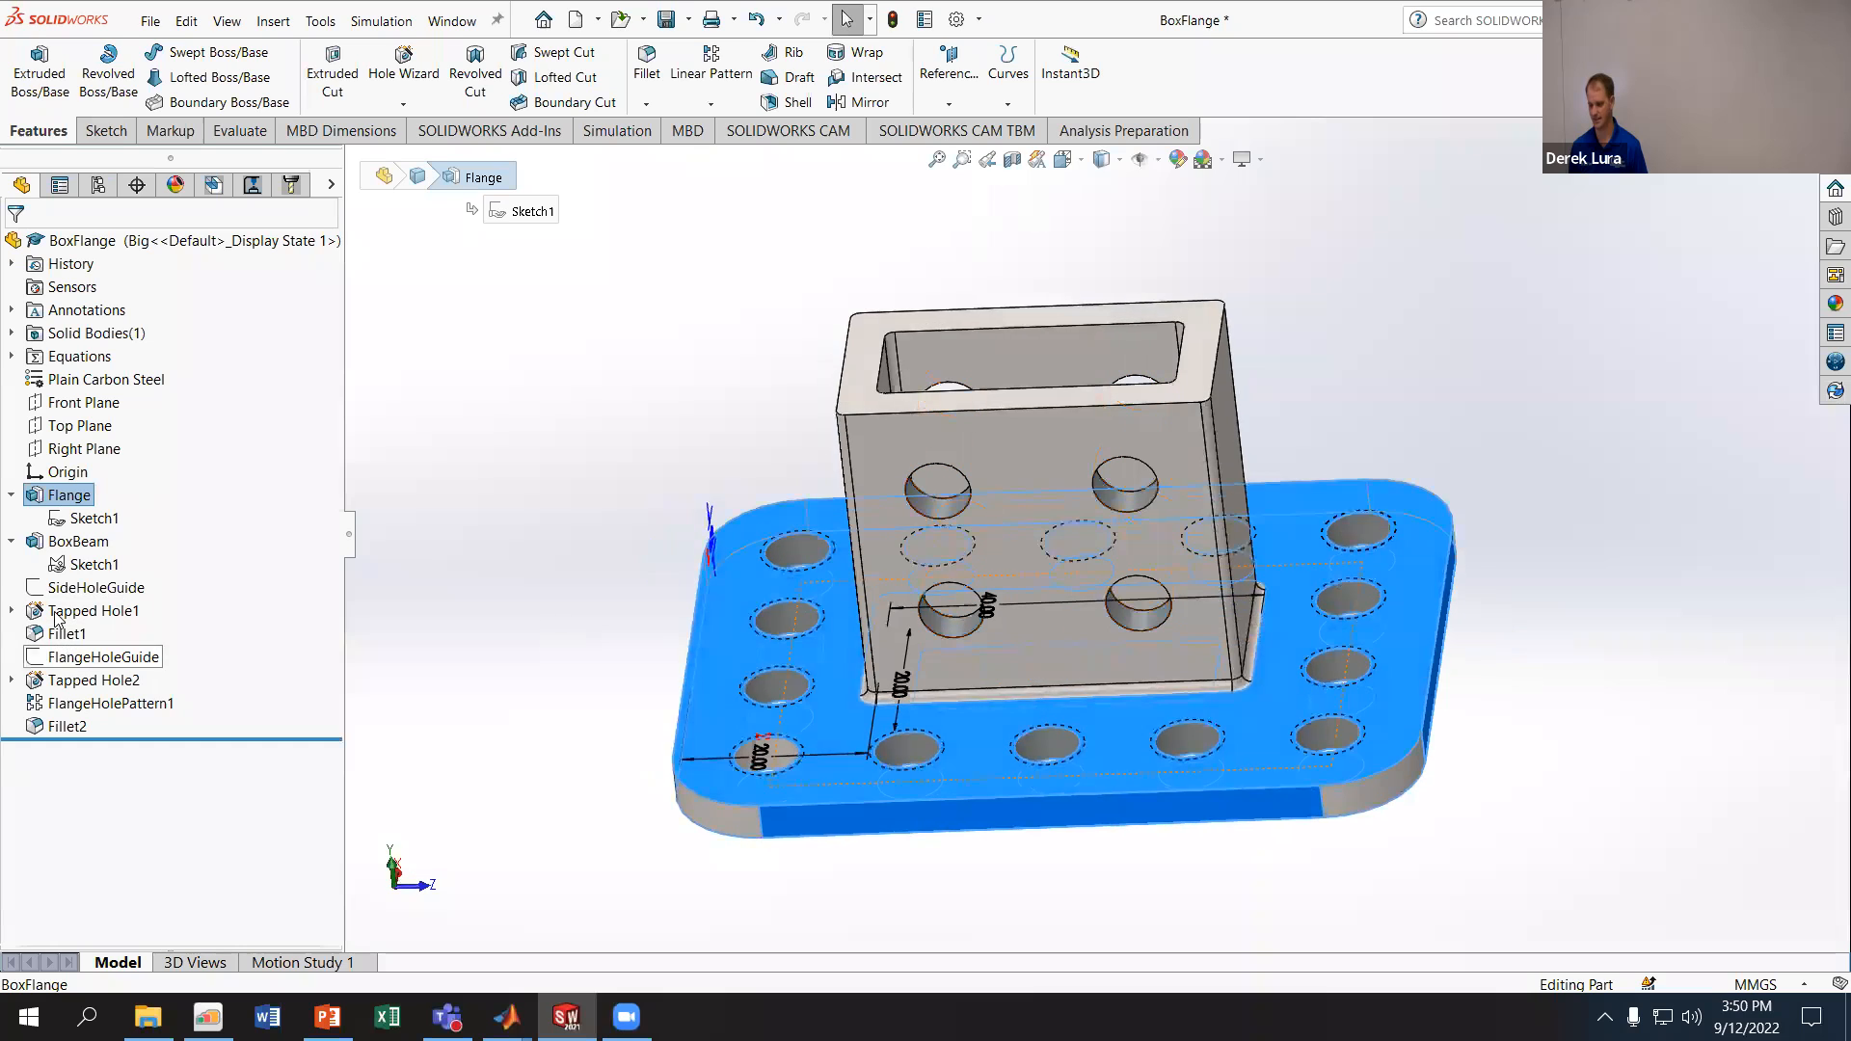
pyautogui.click(34, 681)
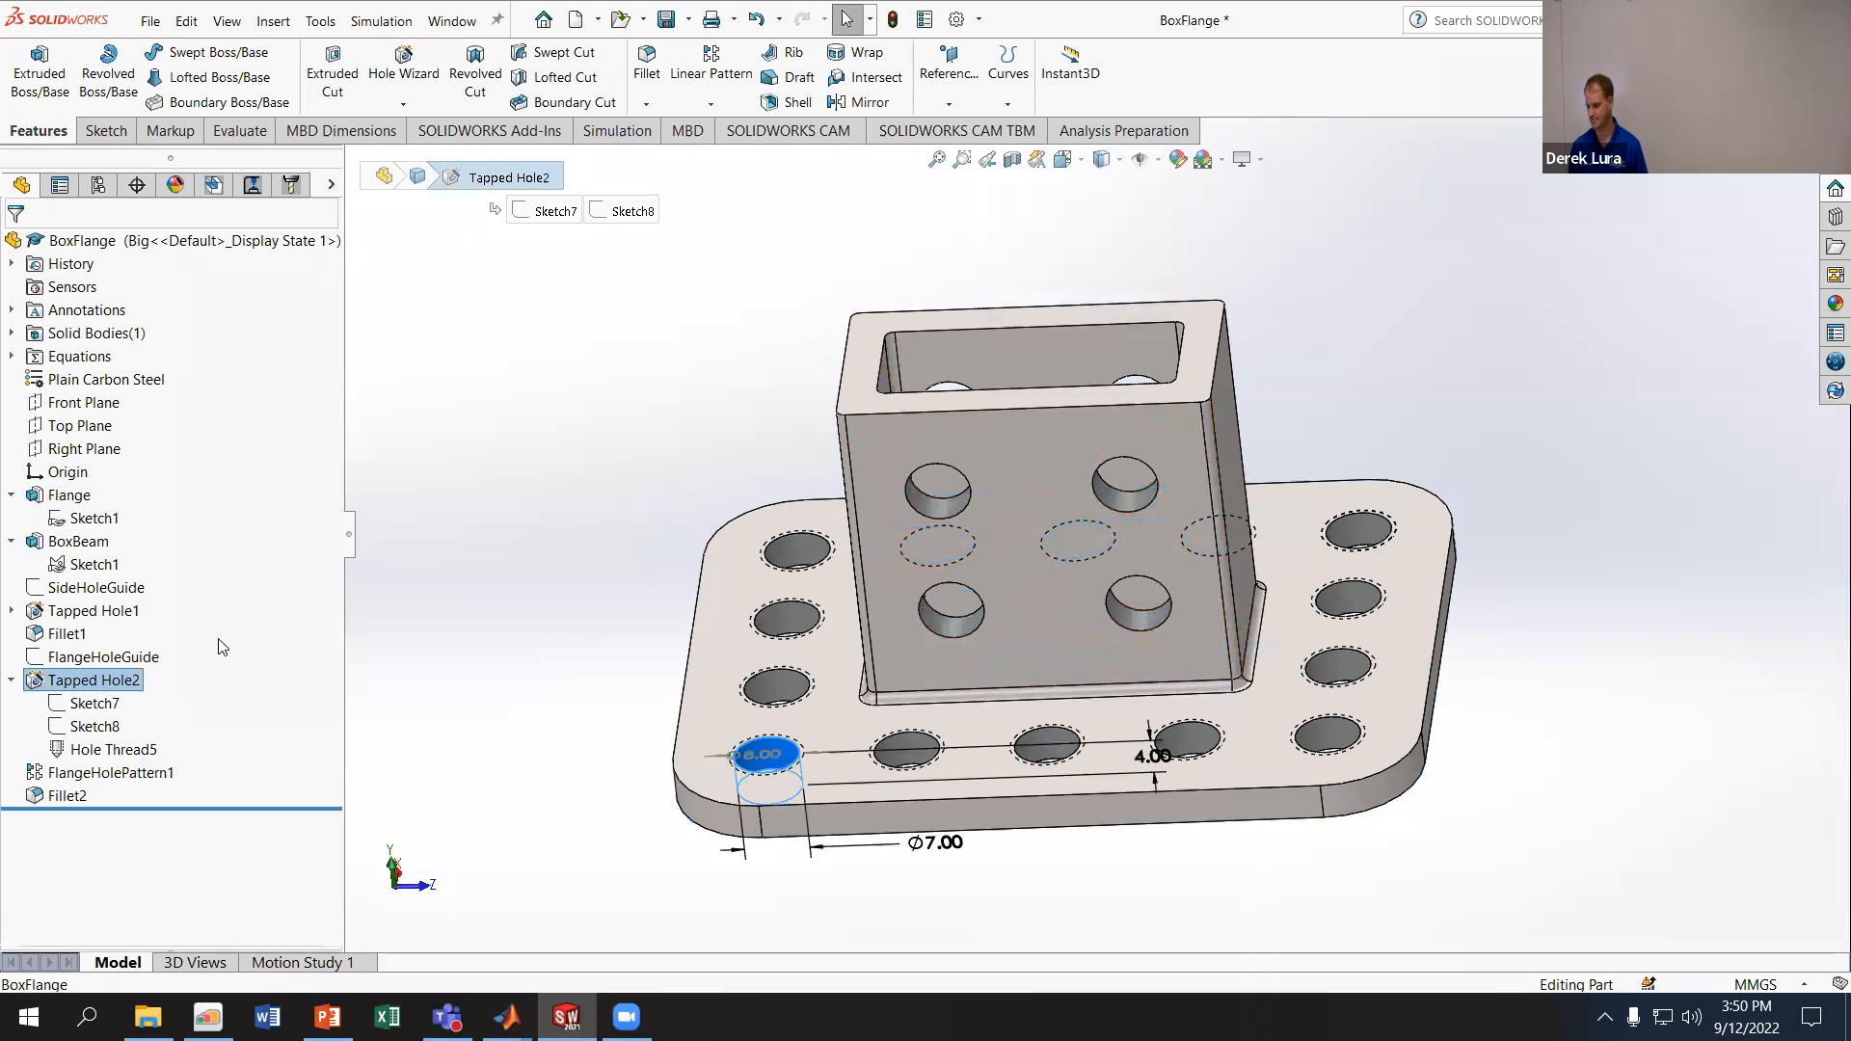
pyautogui.click(374, 575)
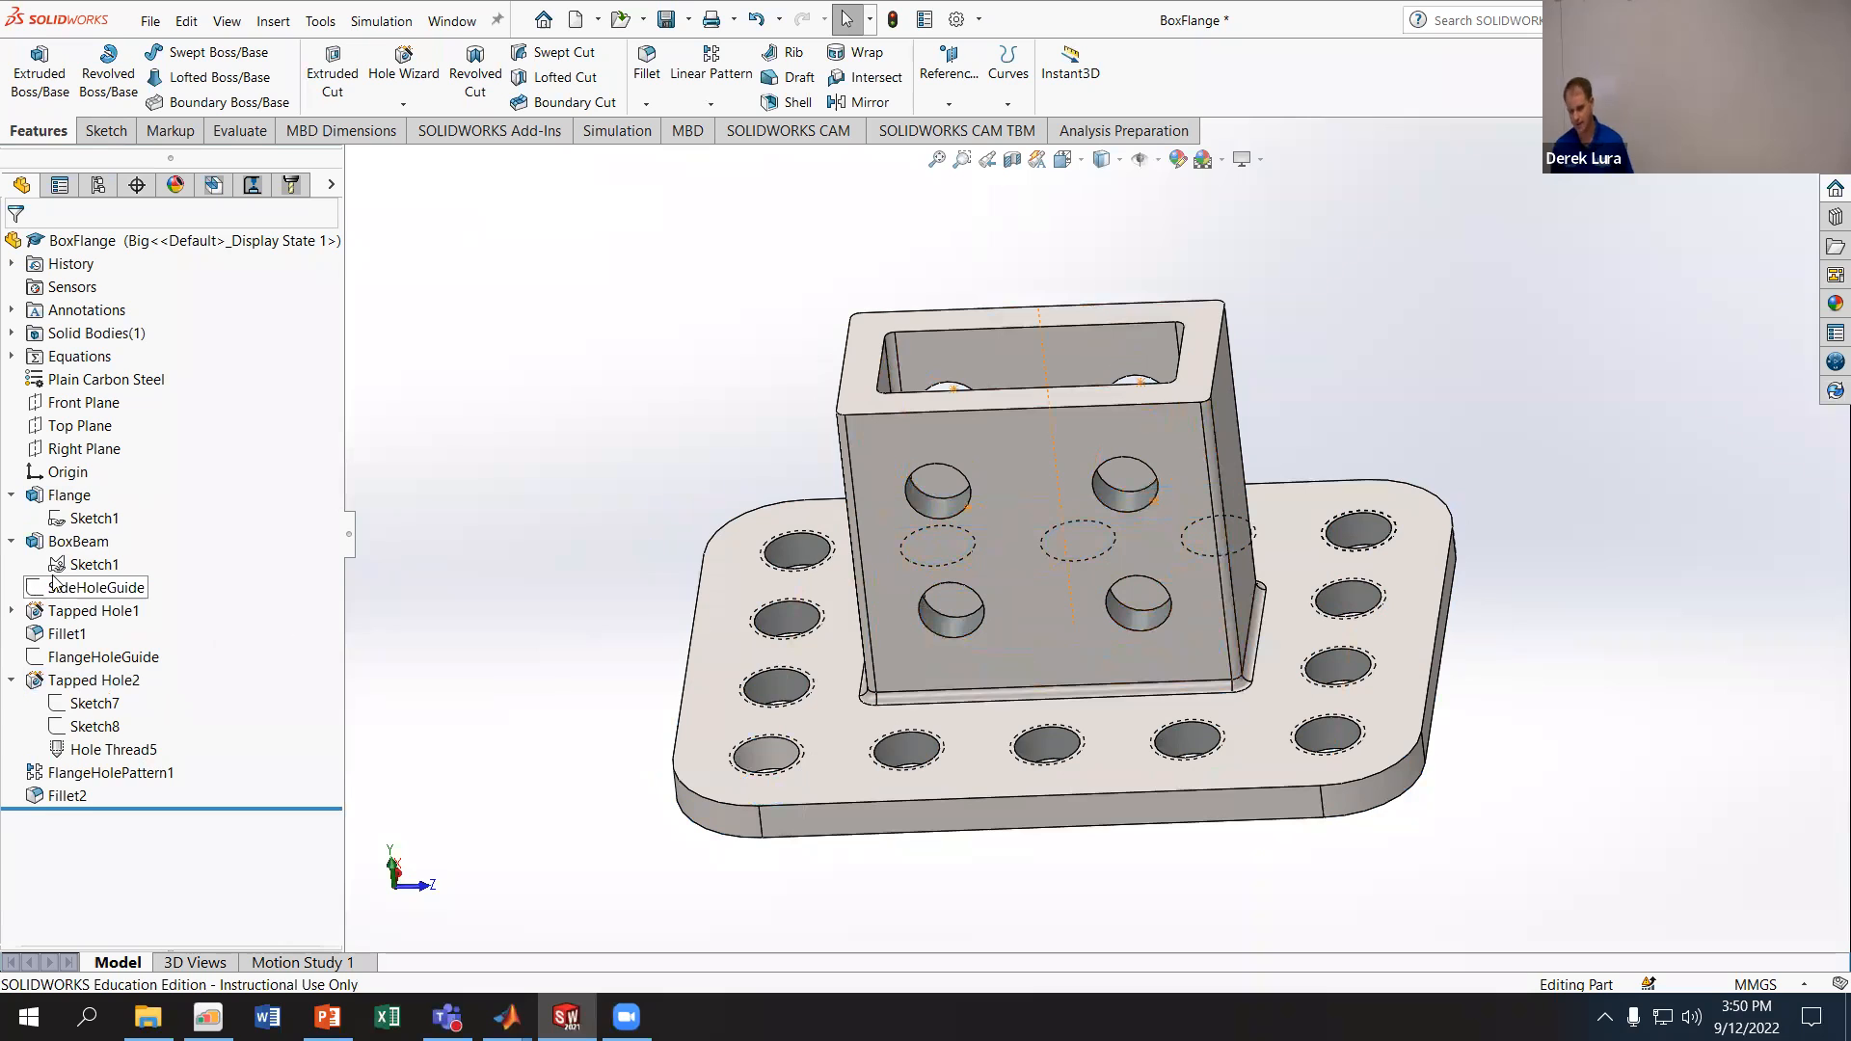
# - Check the quiz's all-configurations requirements and reference image in the browser, and return to the SOLIDWORKS part
pyautogui.click(208, 1017)
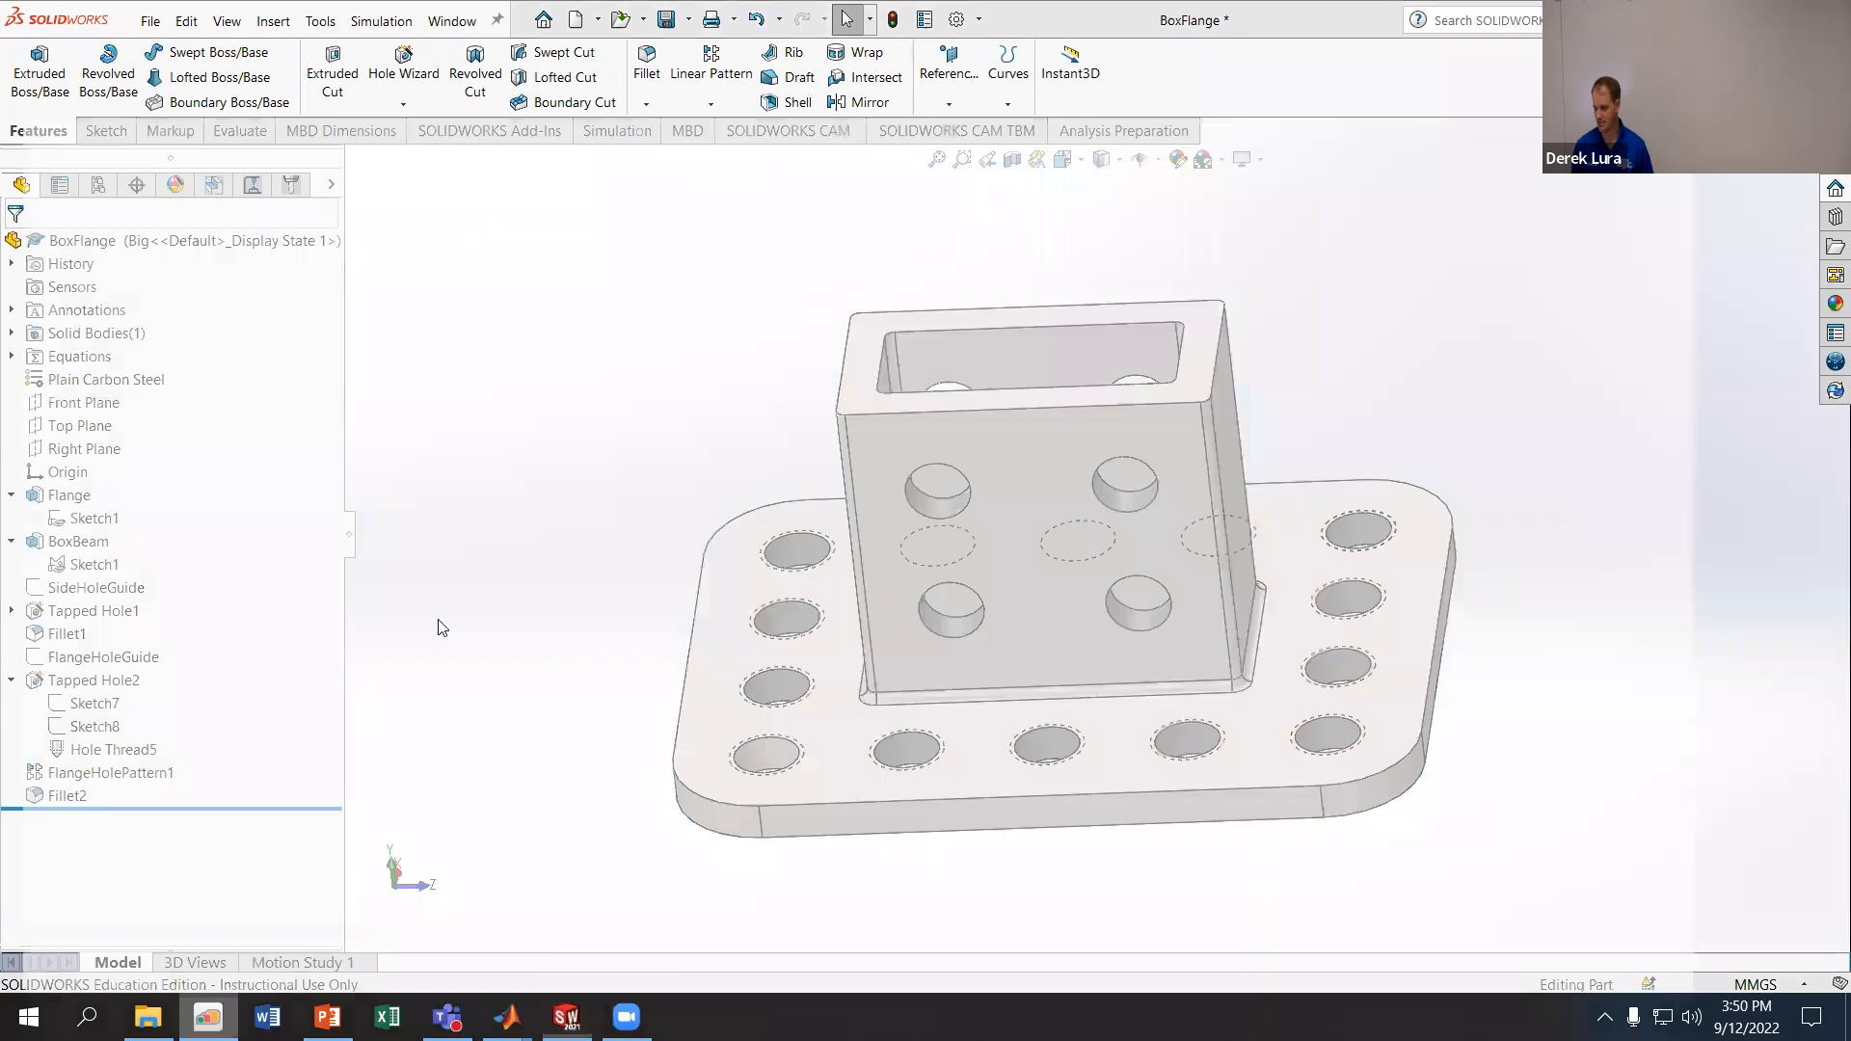
pyautogui.moveTo(437, 591); pyautogui.dragTo(990, 578)
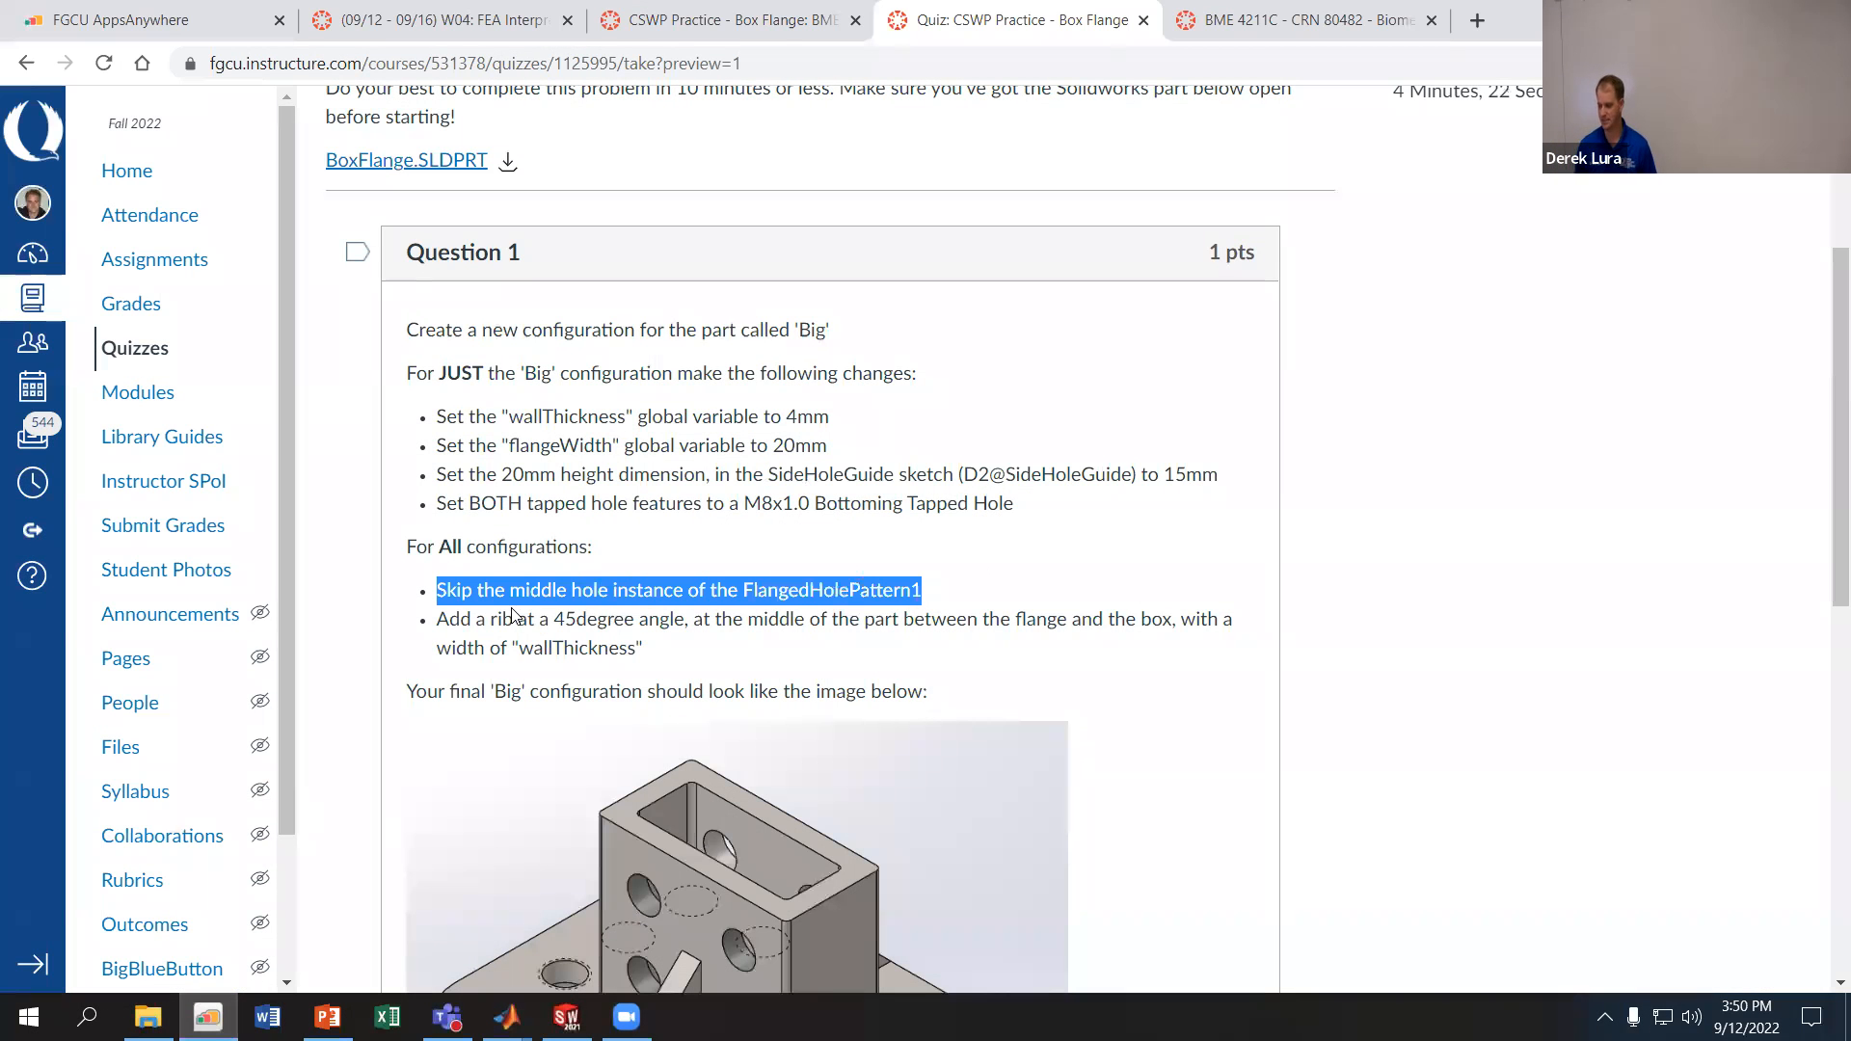
pyautogui.scroll(-1, 590, 603)
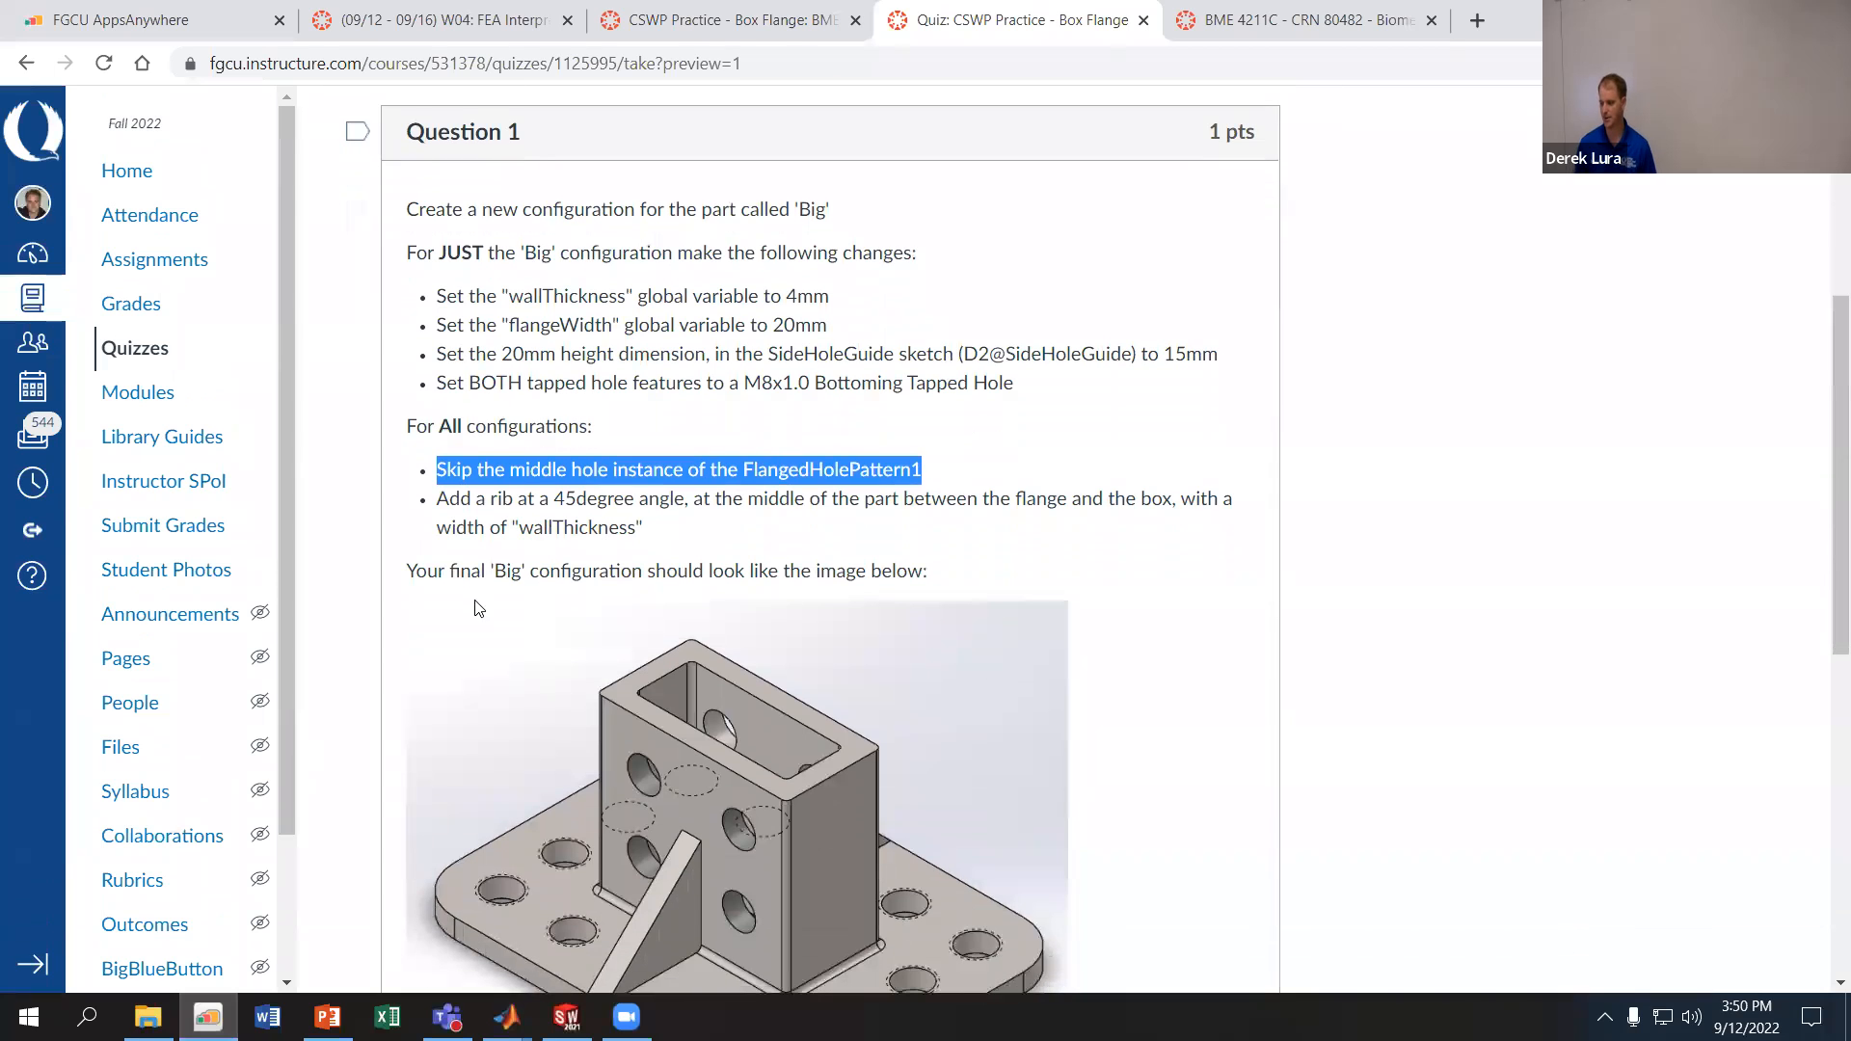
pyautogui.hotkey('alt', 'Tab')
# - Open FlangeHolePattern1 for editing and review its direction settings and skipped instances against the holes seen from above
pyautogui.click(91, 656)
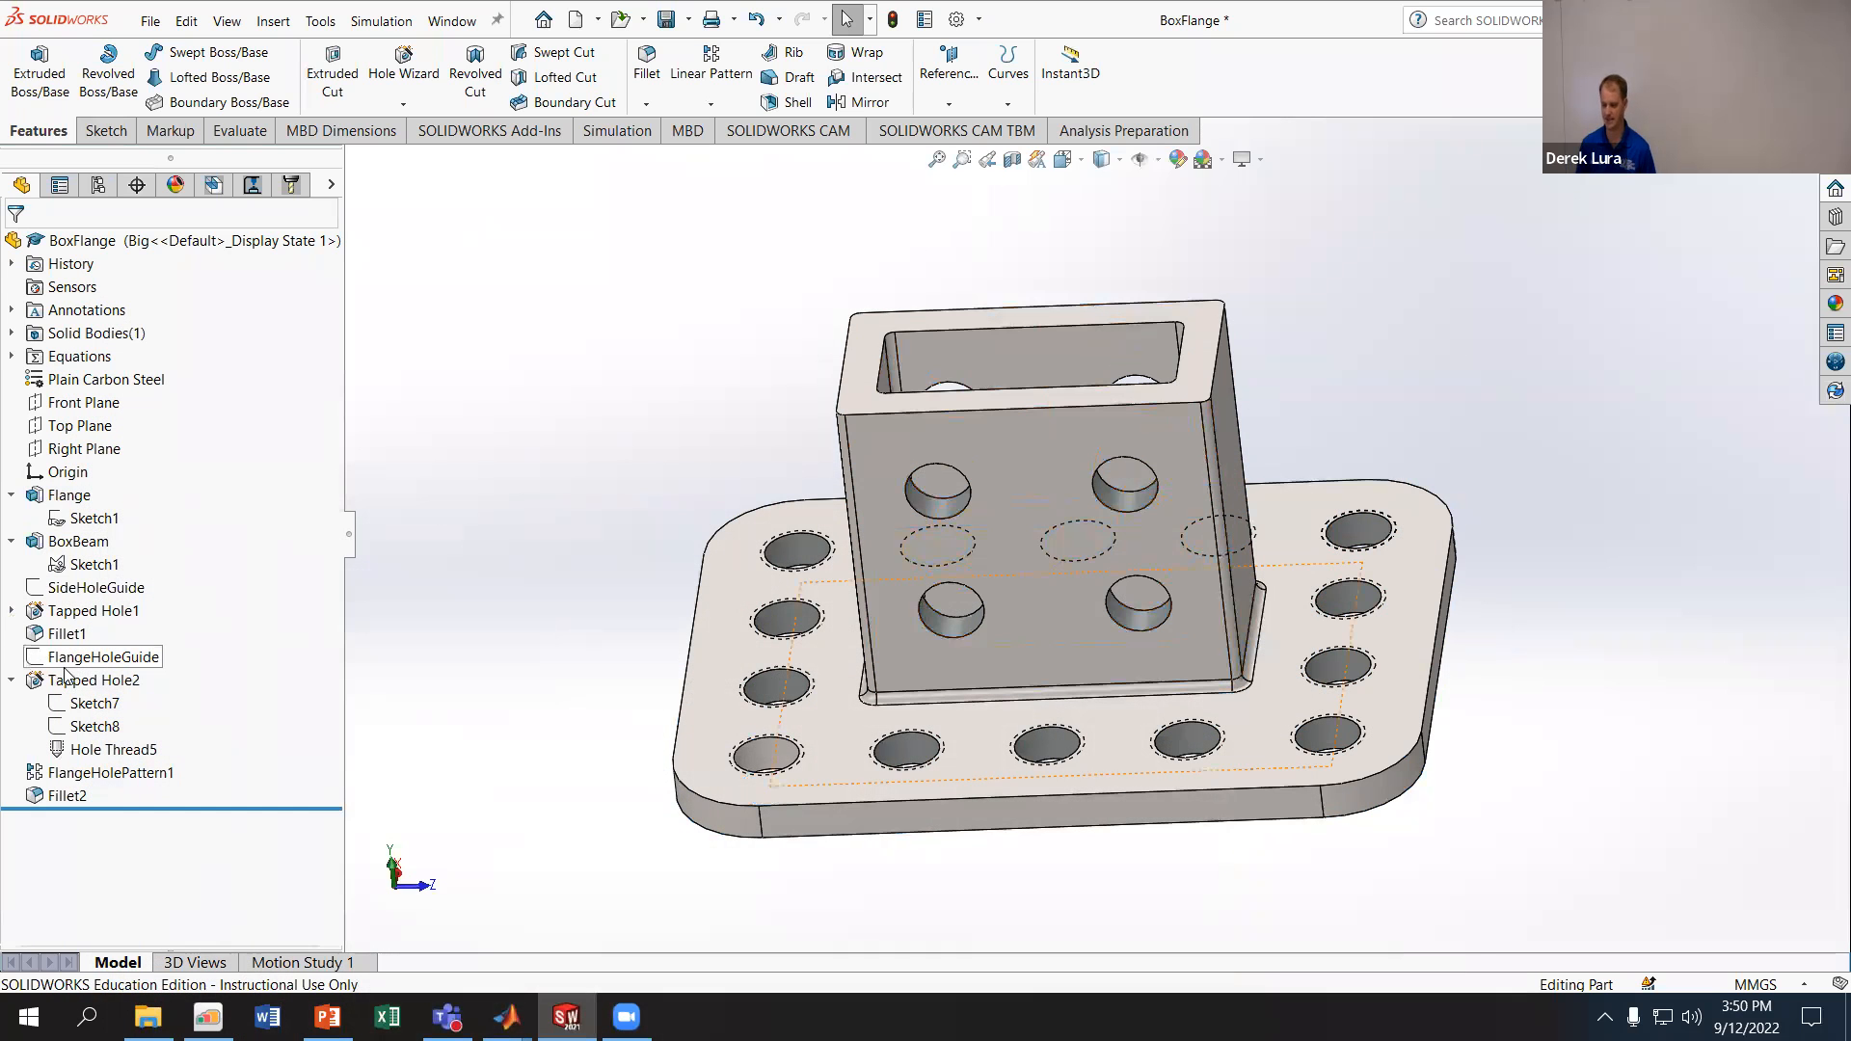
pyautogui.click(50, 774)
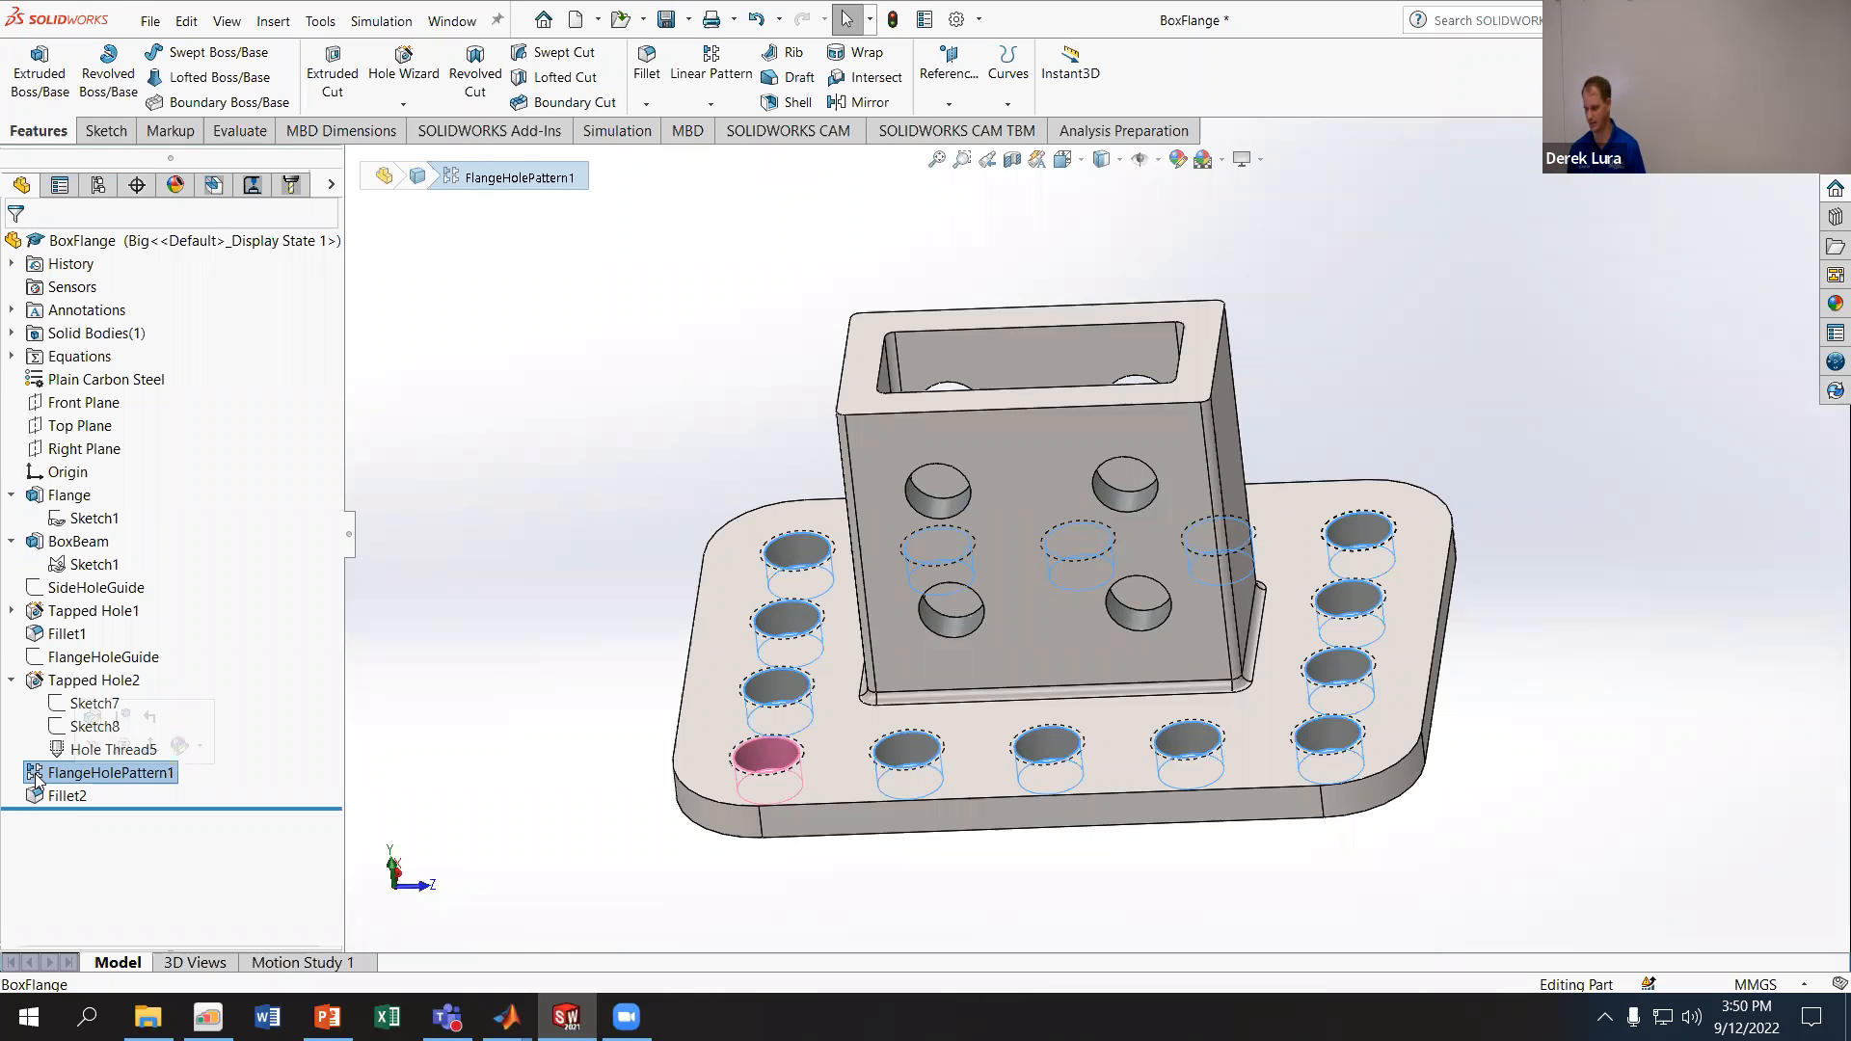
pyautogui.rightClick(36, 774)
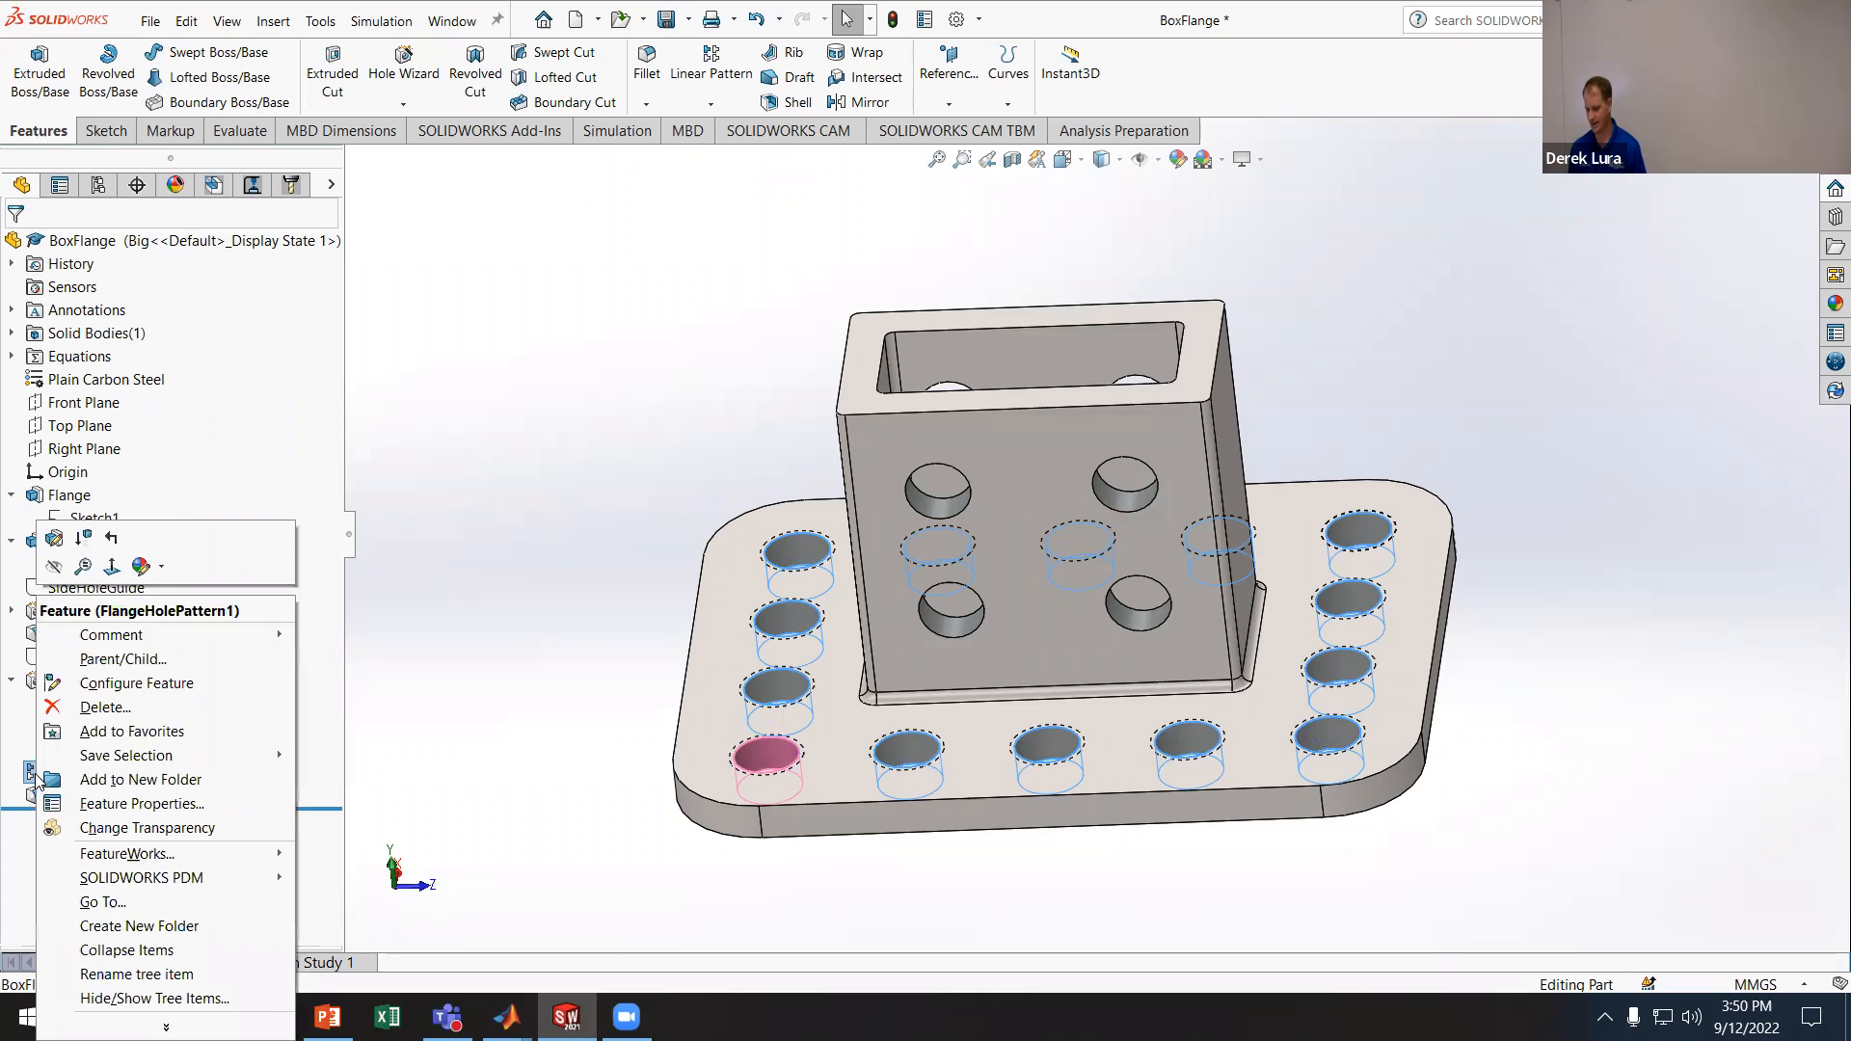
pyautogui.click(54, 538)
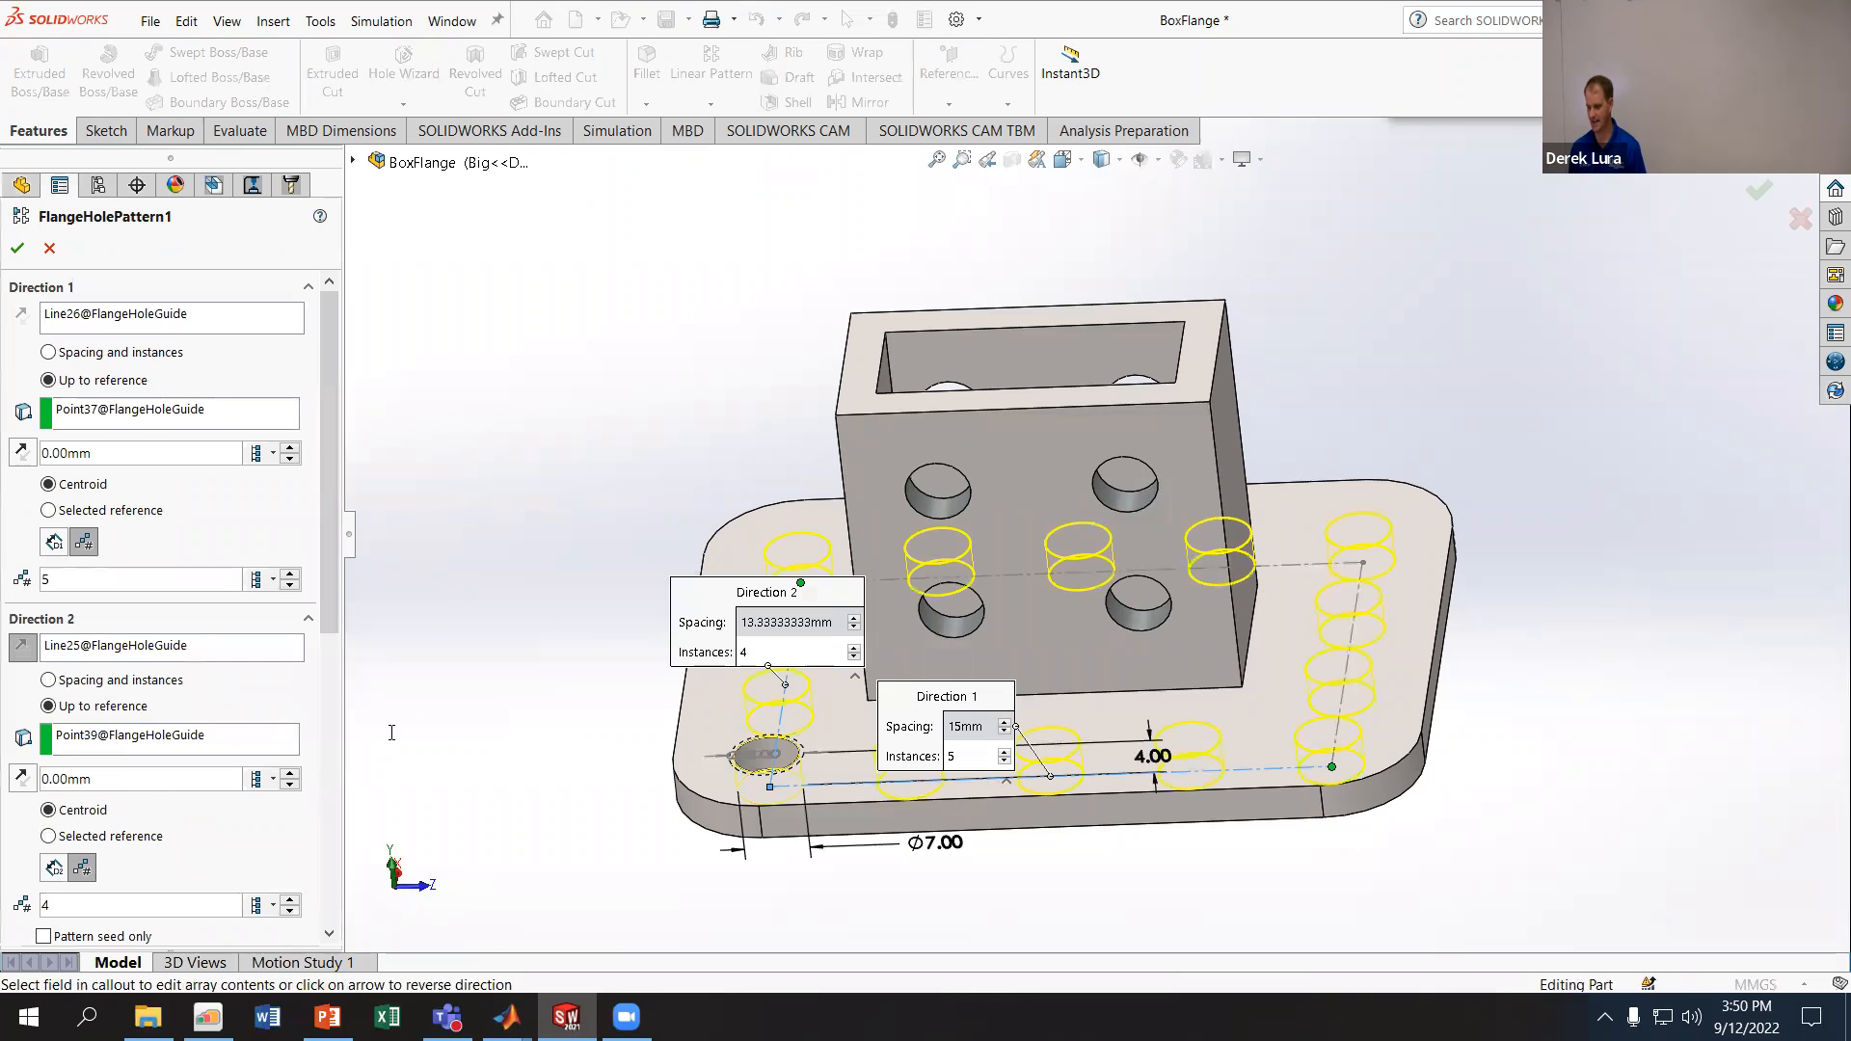
pyautogui.moveTo(498, 639); pyautogui.dragTo(386, 771, button='middle')
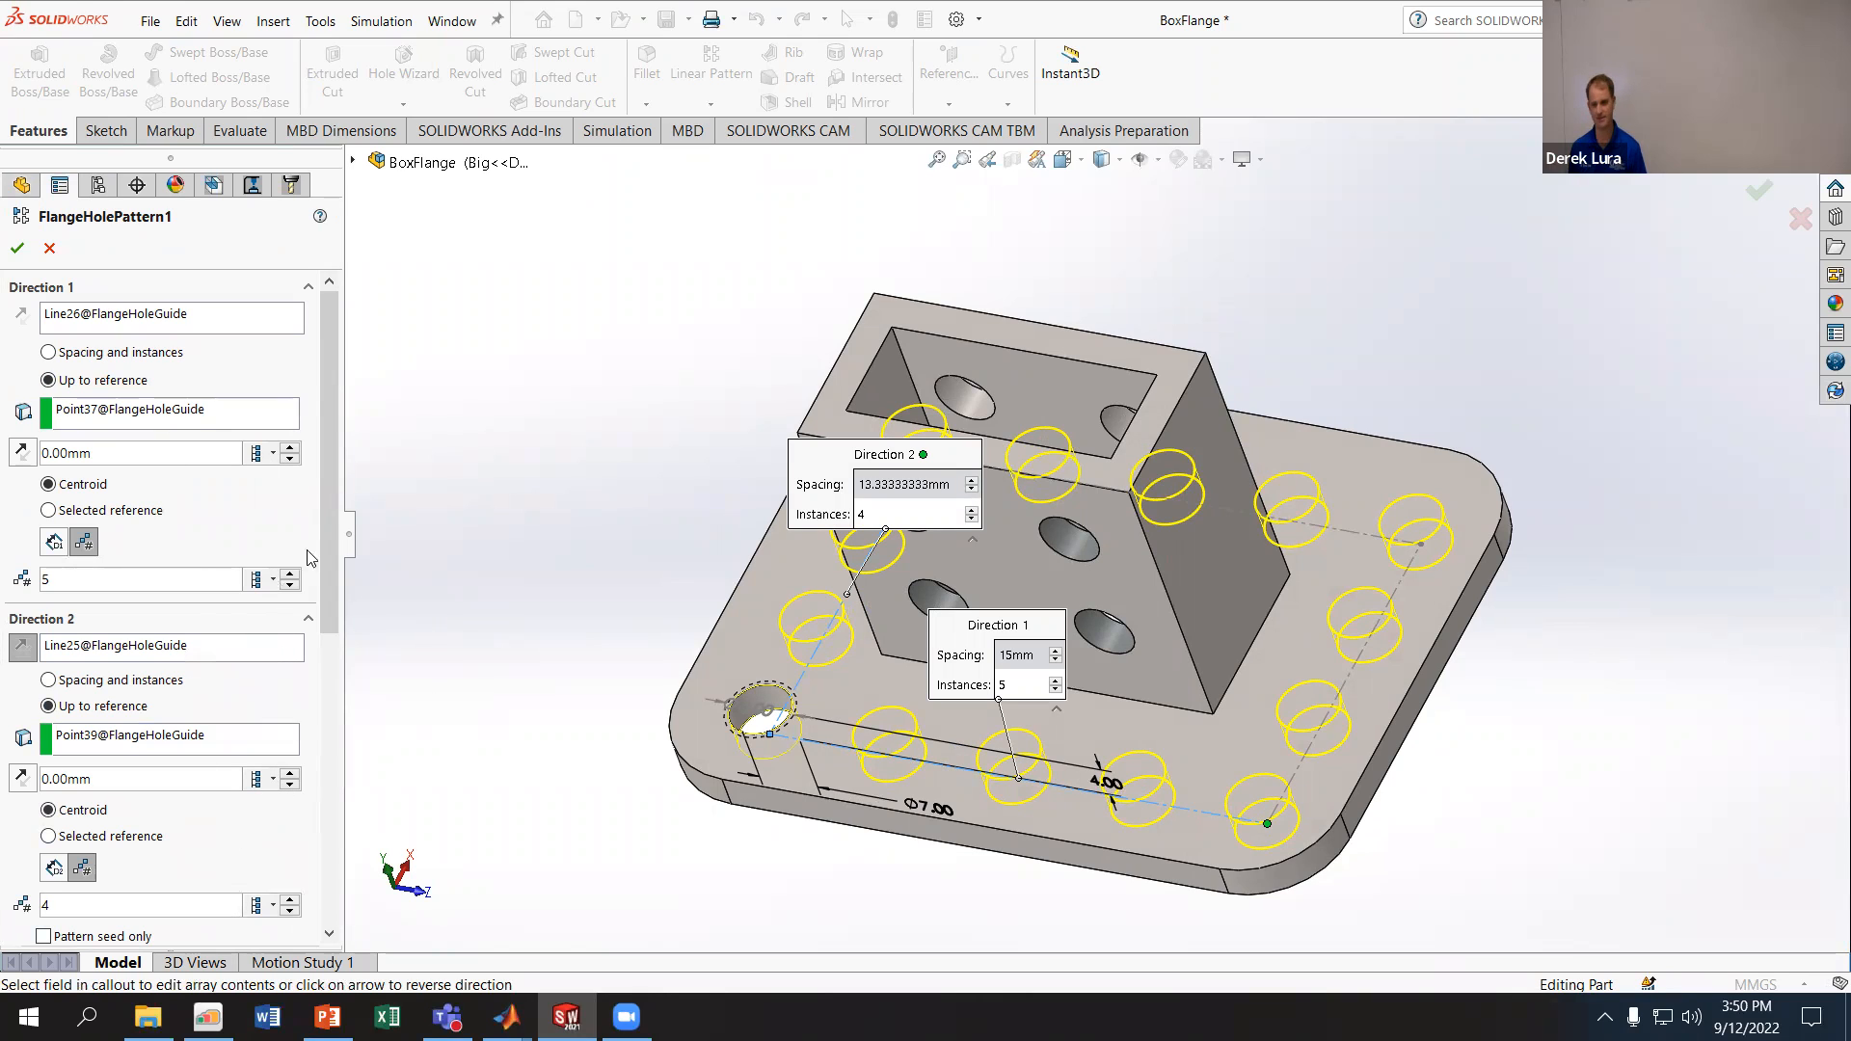
pyautogui.moveTo(335, 375); pyautogui.dragTo(355, 599)
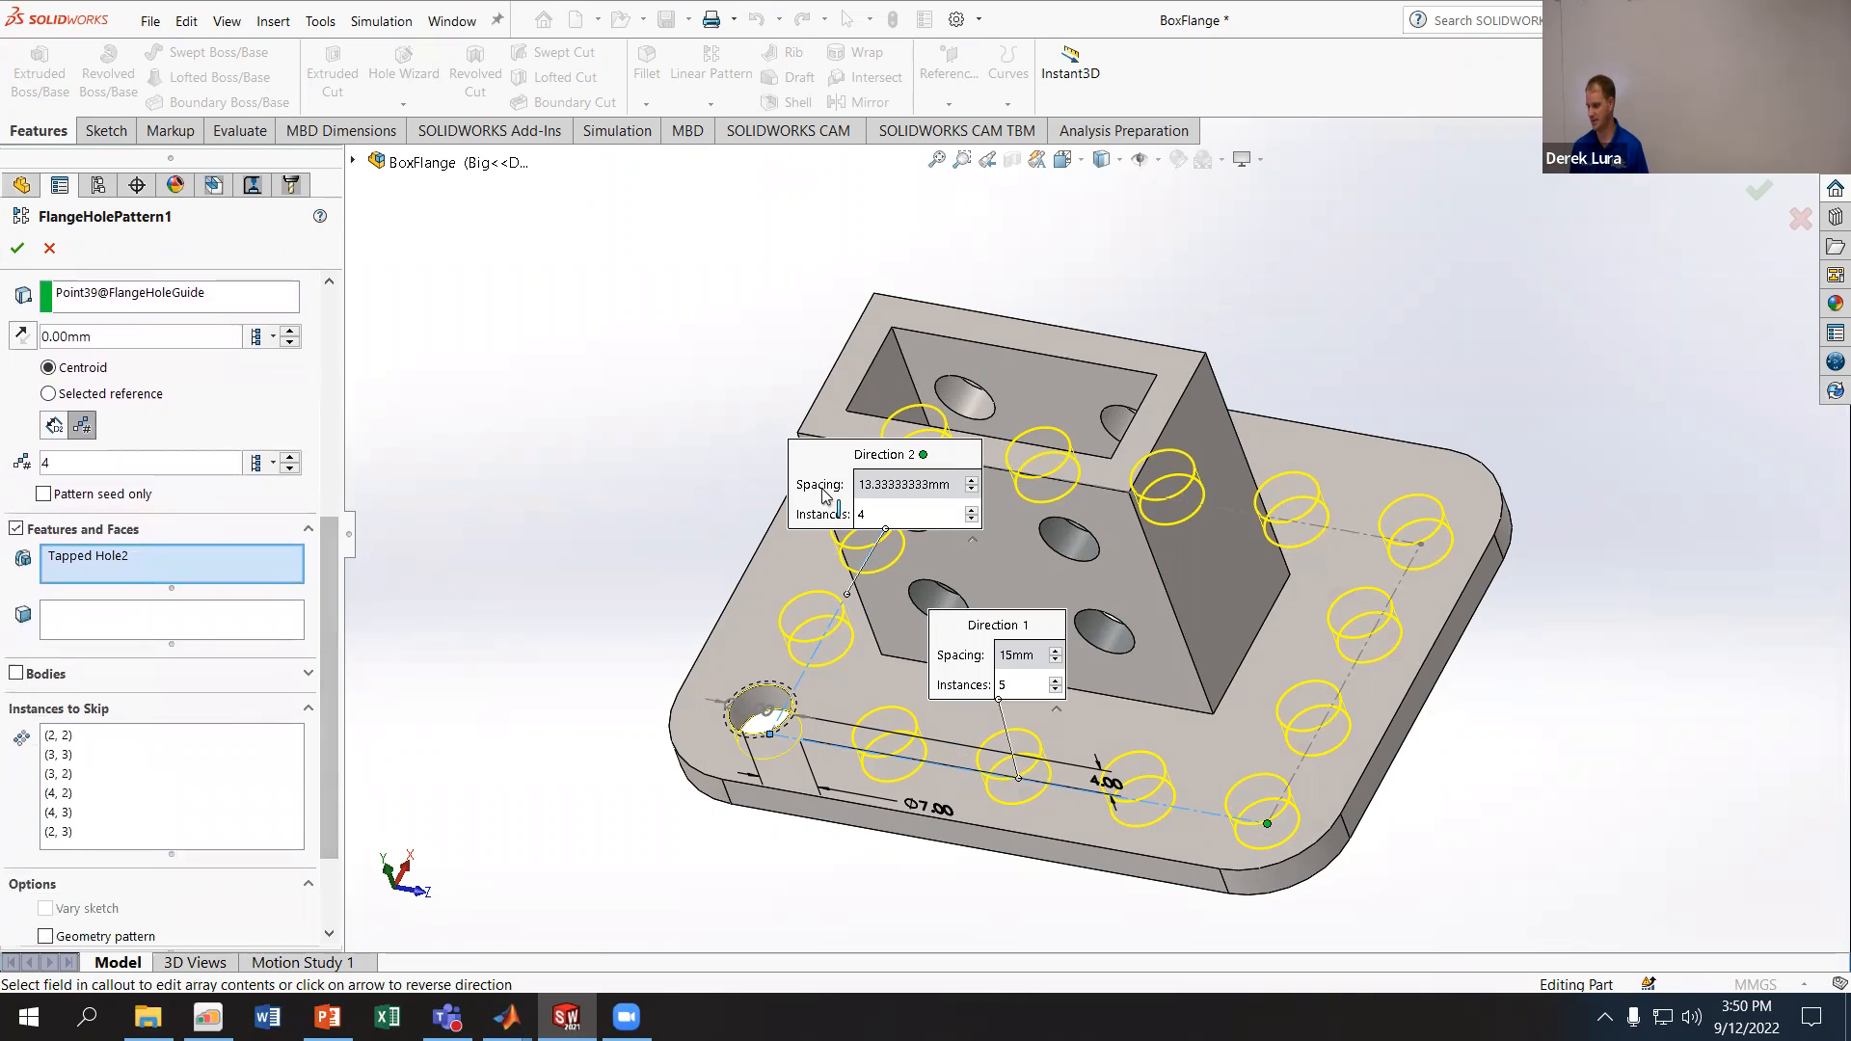
pyautogui.moveTo(964, 465); pyautogui.dragTo(1003, 615, button='middle')
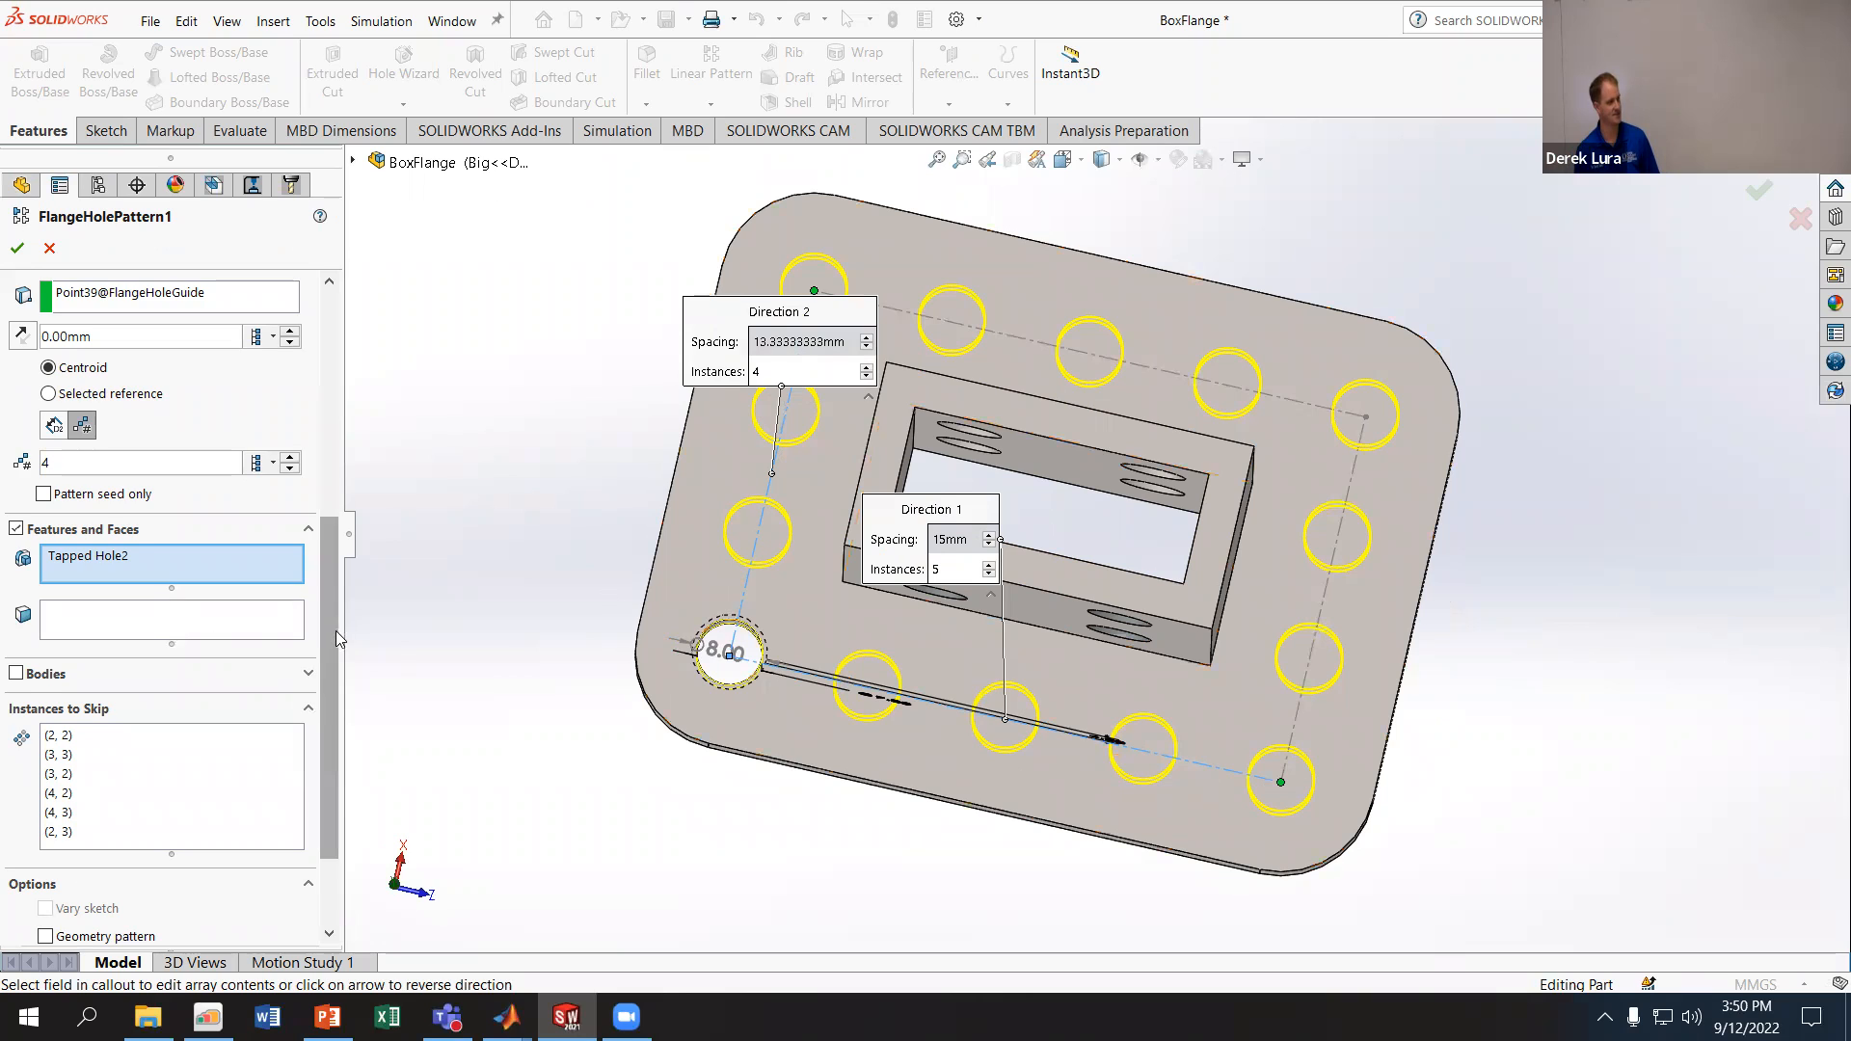
pyautogui.moveTo(333, 630); pyautogui.dragTo(320, 407)
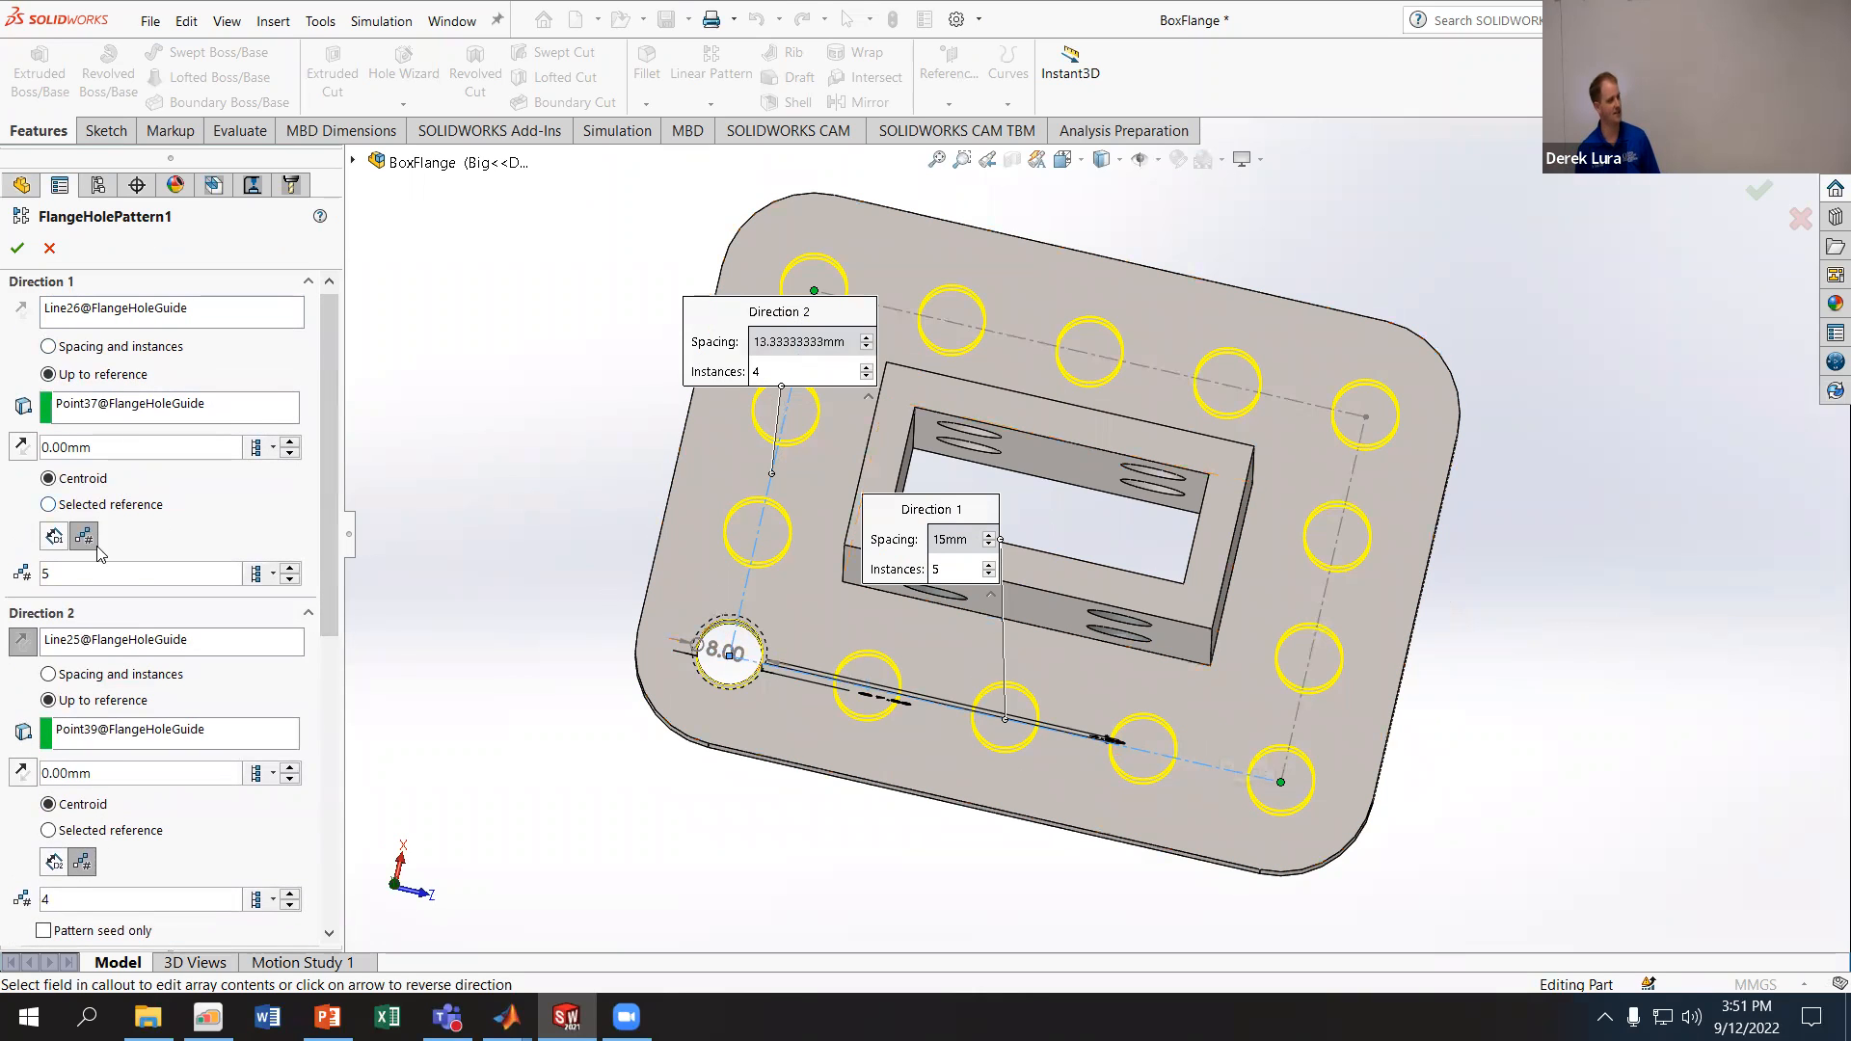
# - Try different instance counts for the first direction of the flange hole pattern, ending back at 5
pyautogui.click(292, 582)
pyautogui.click(291, 569)
pyautogui.click(291, 568)
pyautogui.click(292, 580)
pyautogui.click(292, 581)
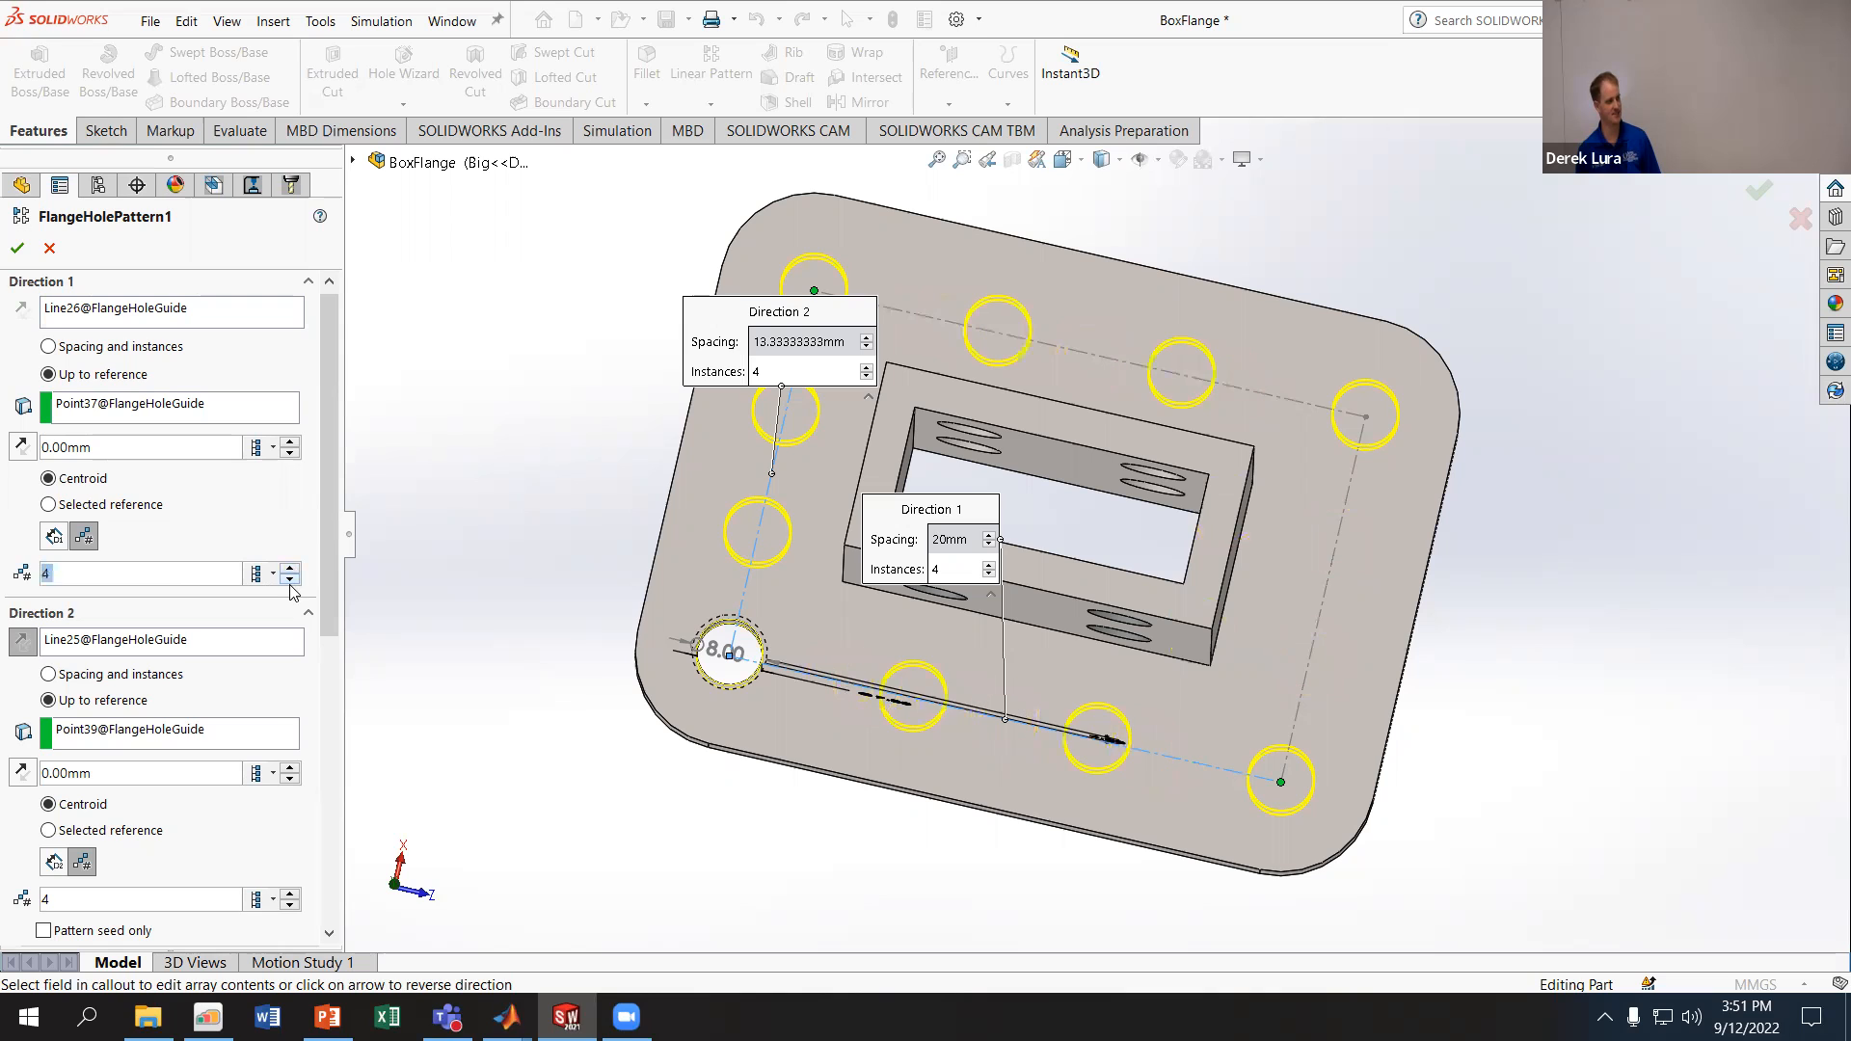
pyautogui.click(291, 569)
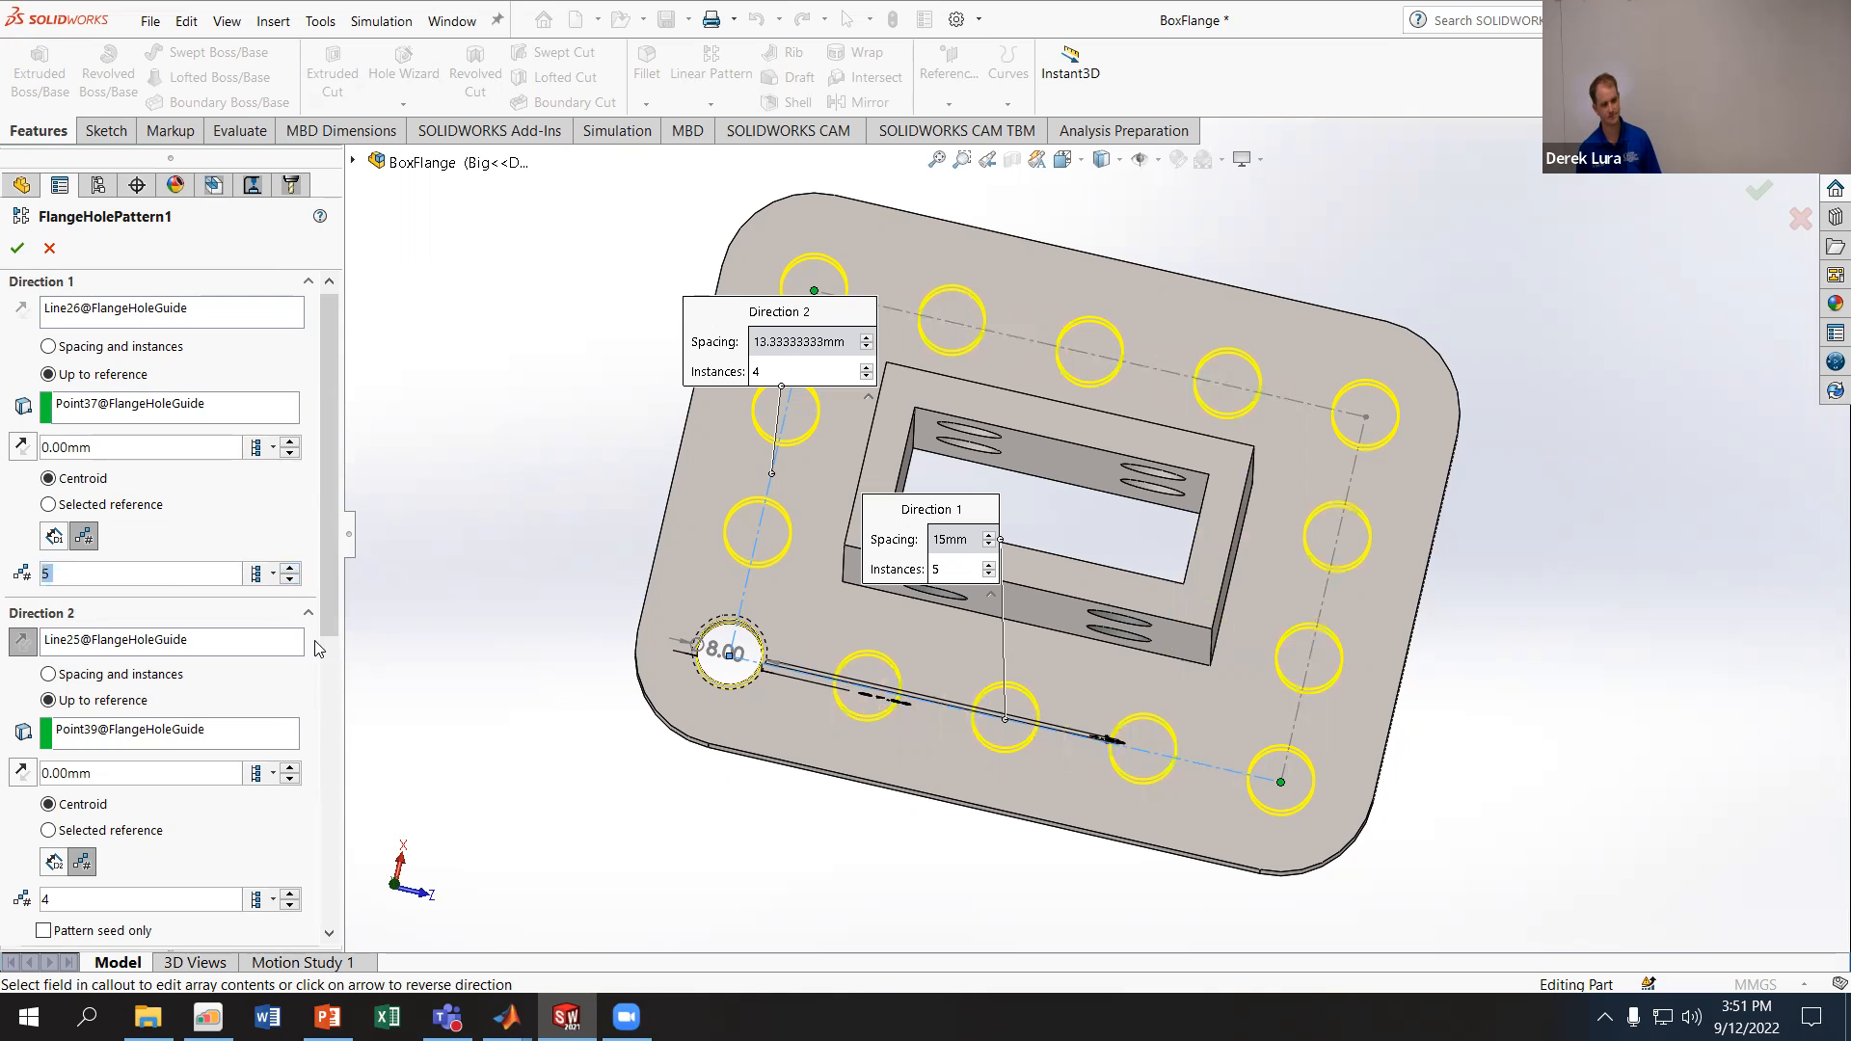
# - Skip the middle hole instance on both long sides of the flange in FlangeHolePattern1 and accept the pattern
pyautogui.scroll(-5, 249, 637)
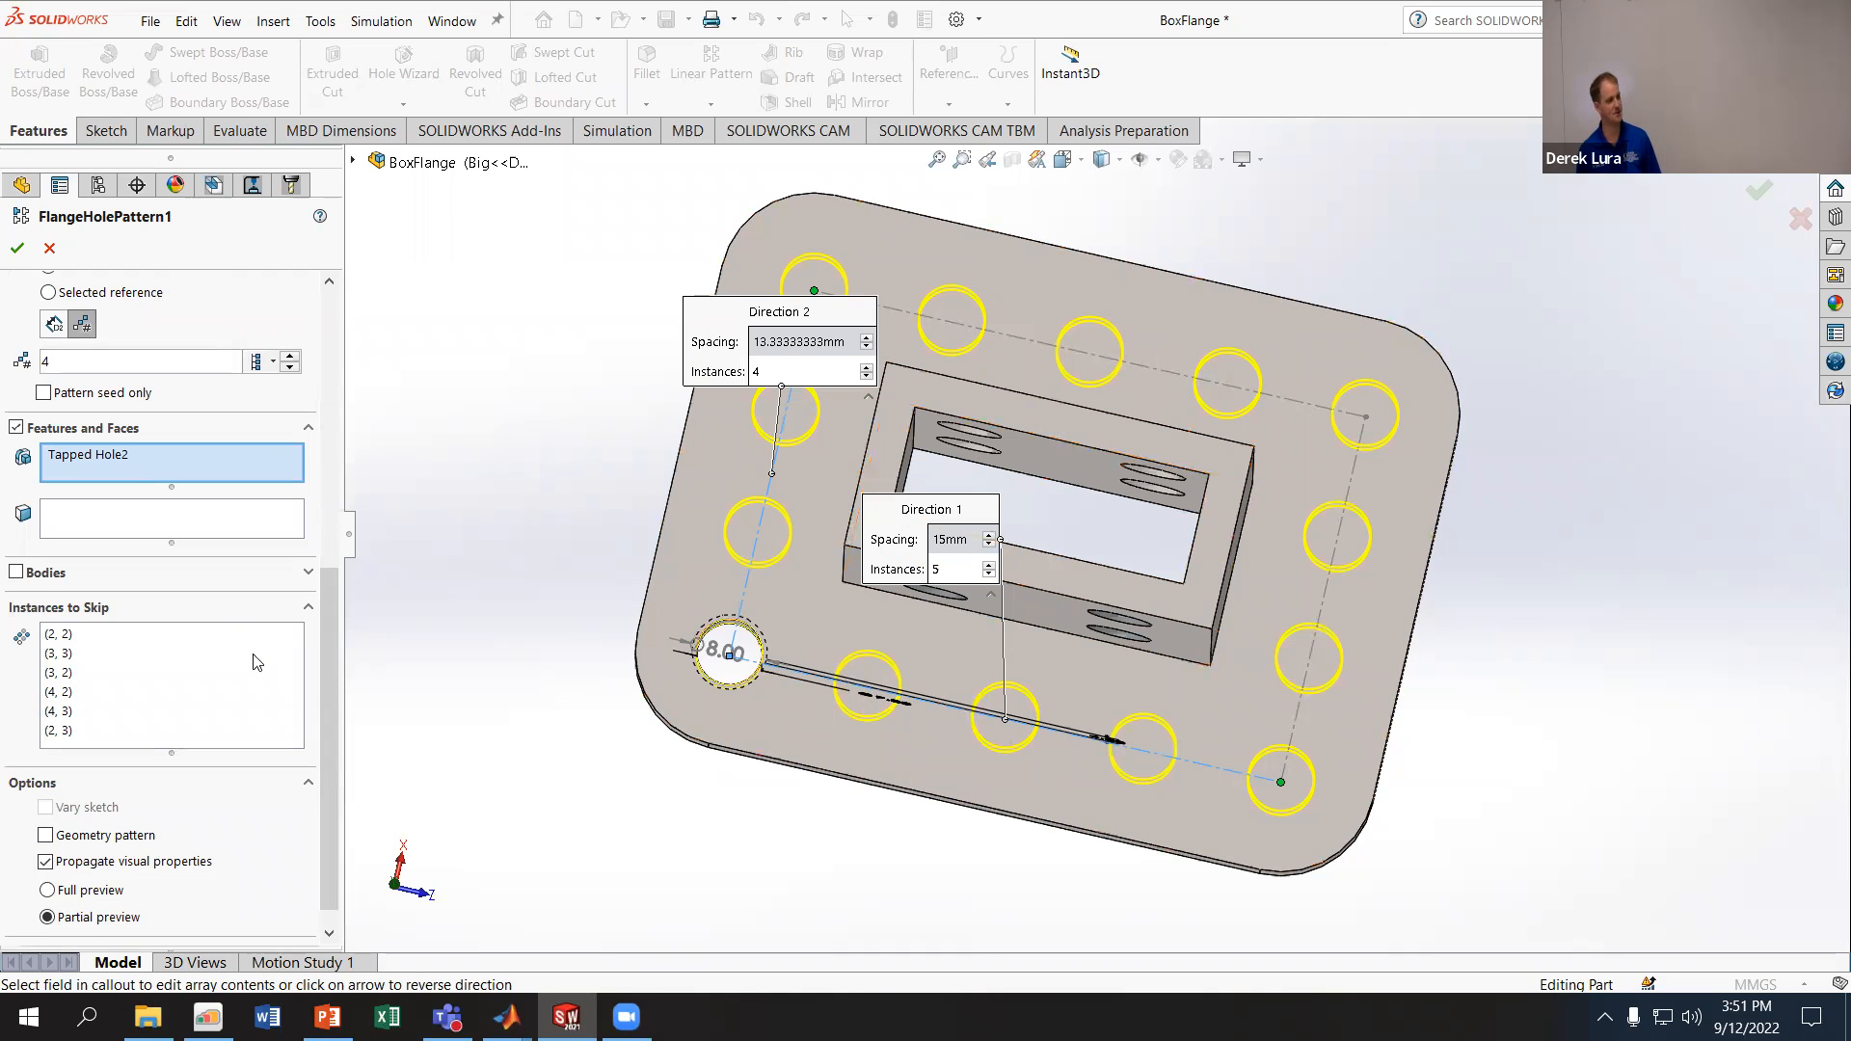
pyautogui.click(169, 714)
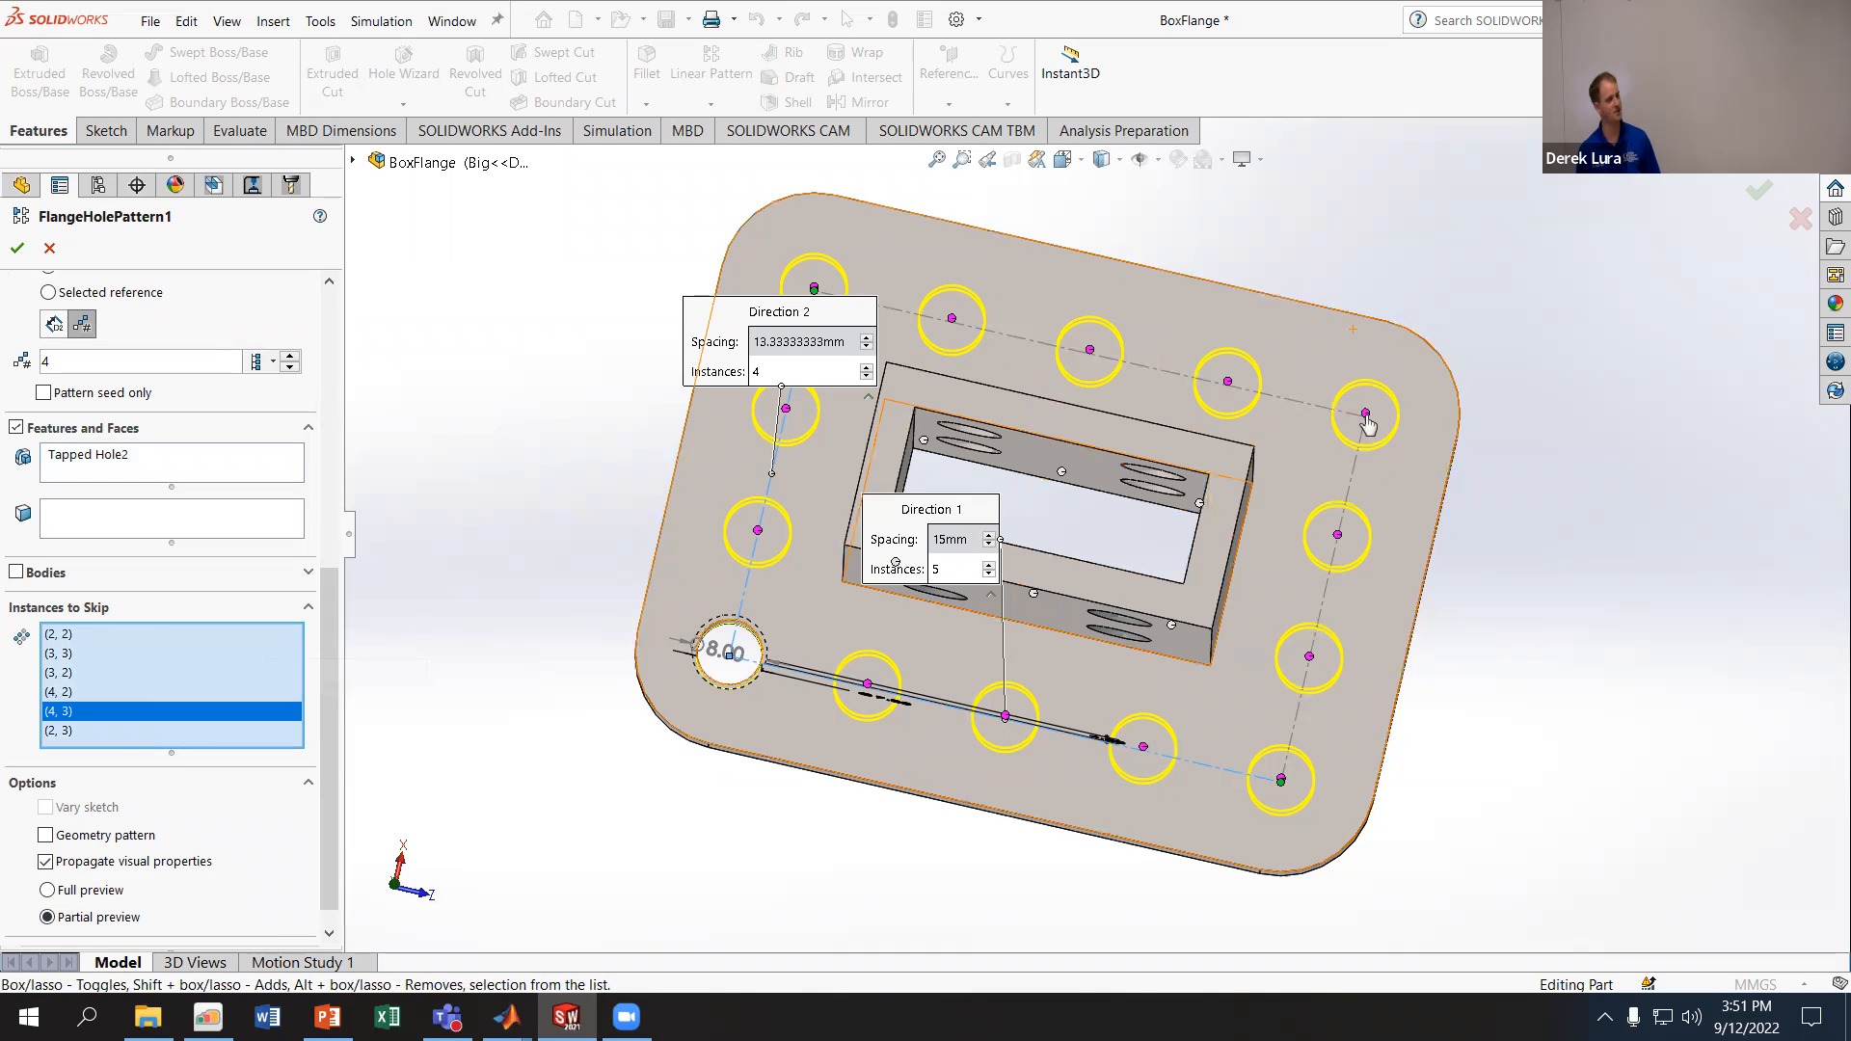
pyautogui.click(998, 718)
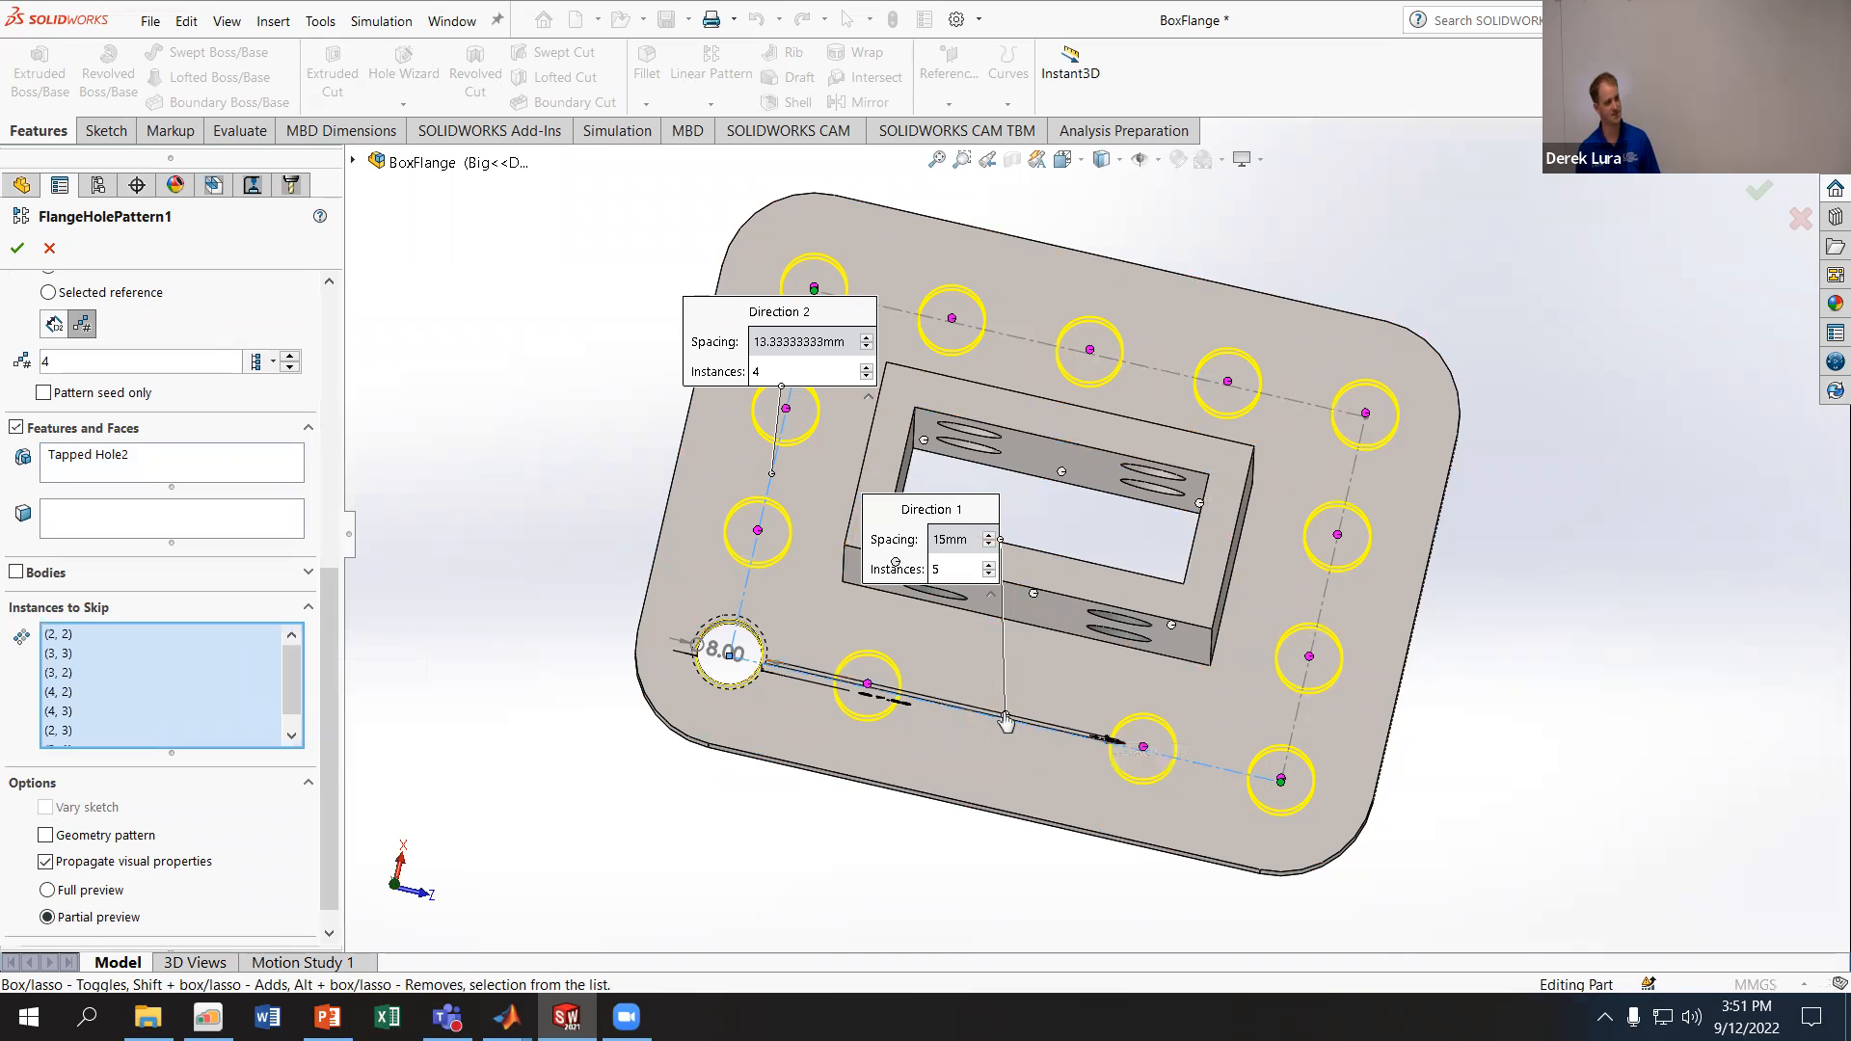
pyautogui.click(1090, 353)
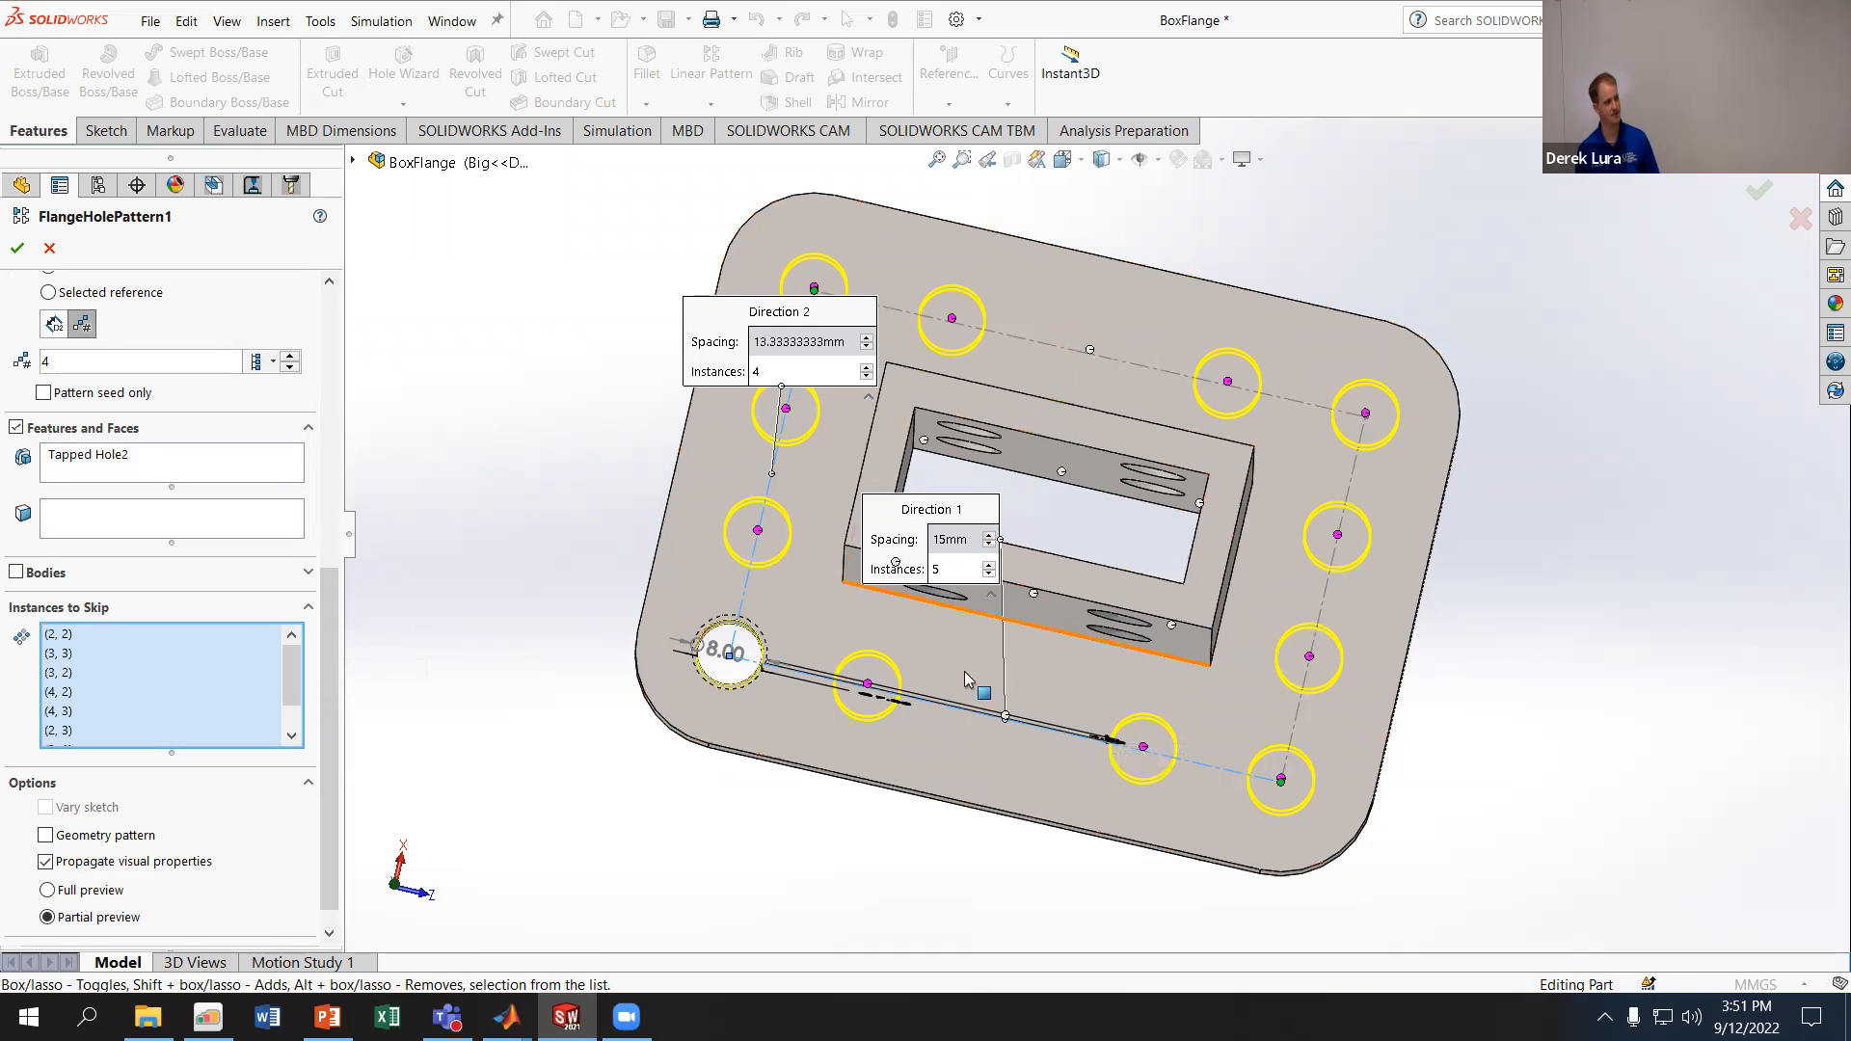
pyautogui.click(1087, 355)
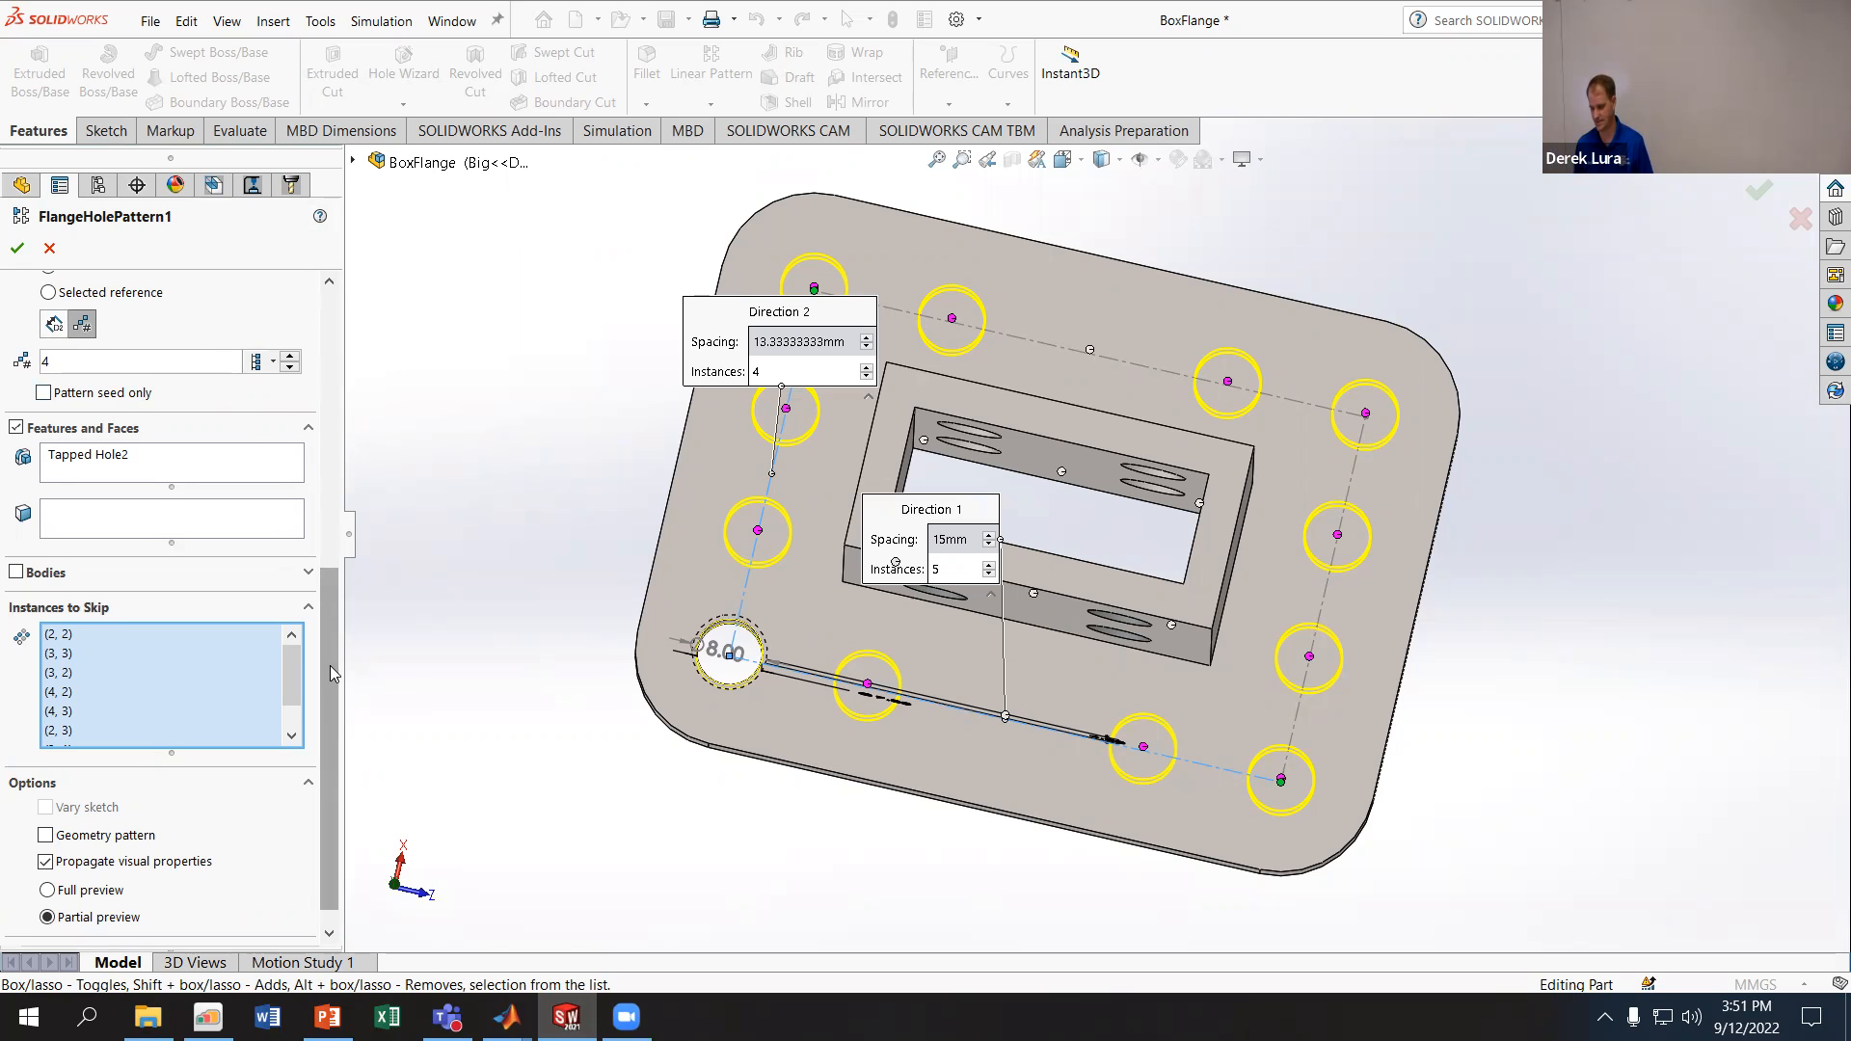
pyautogui.scroll(-1, 331, 672)
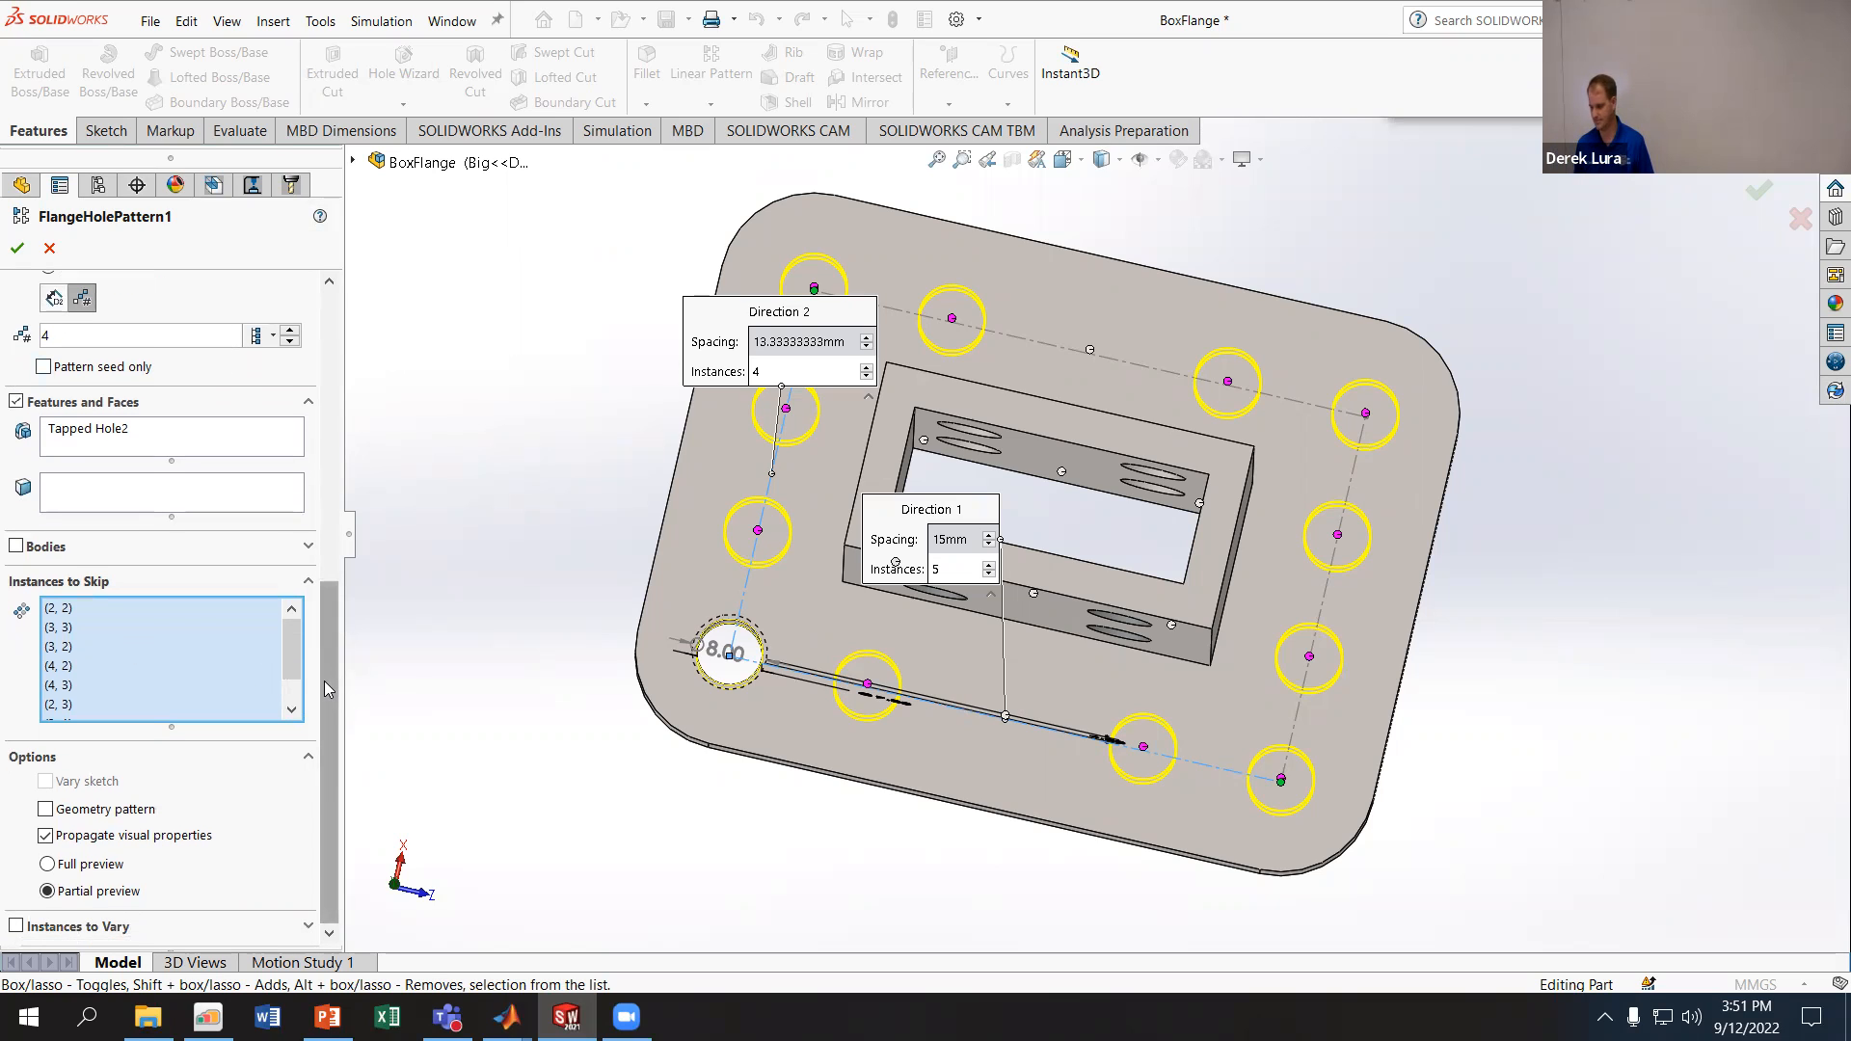
pyautogui.click(15, 250)
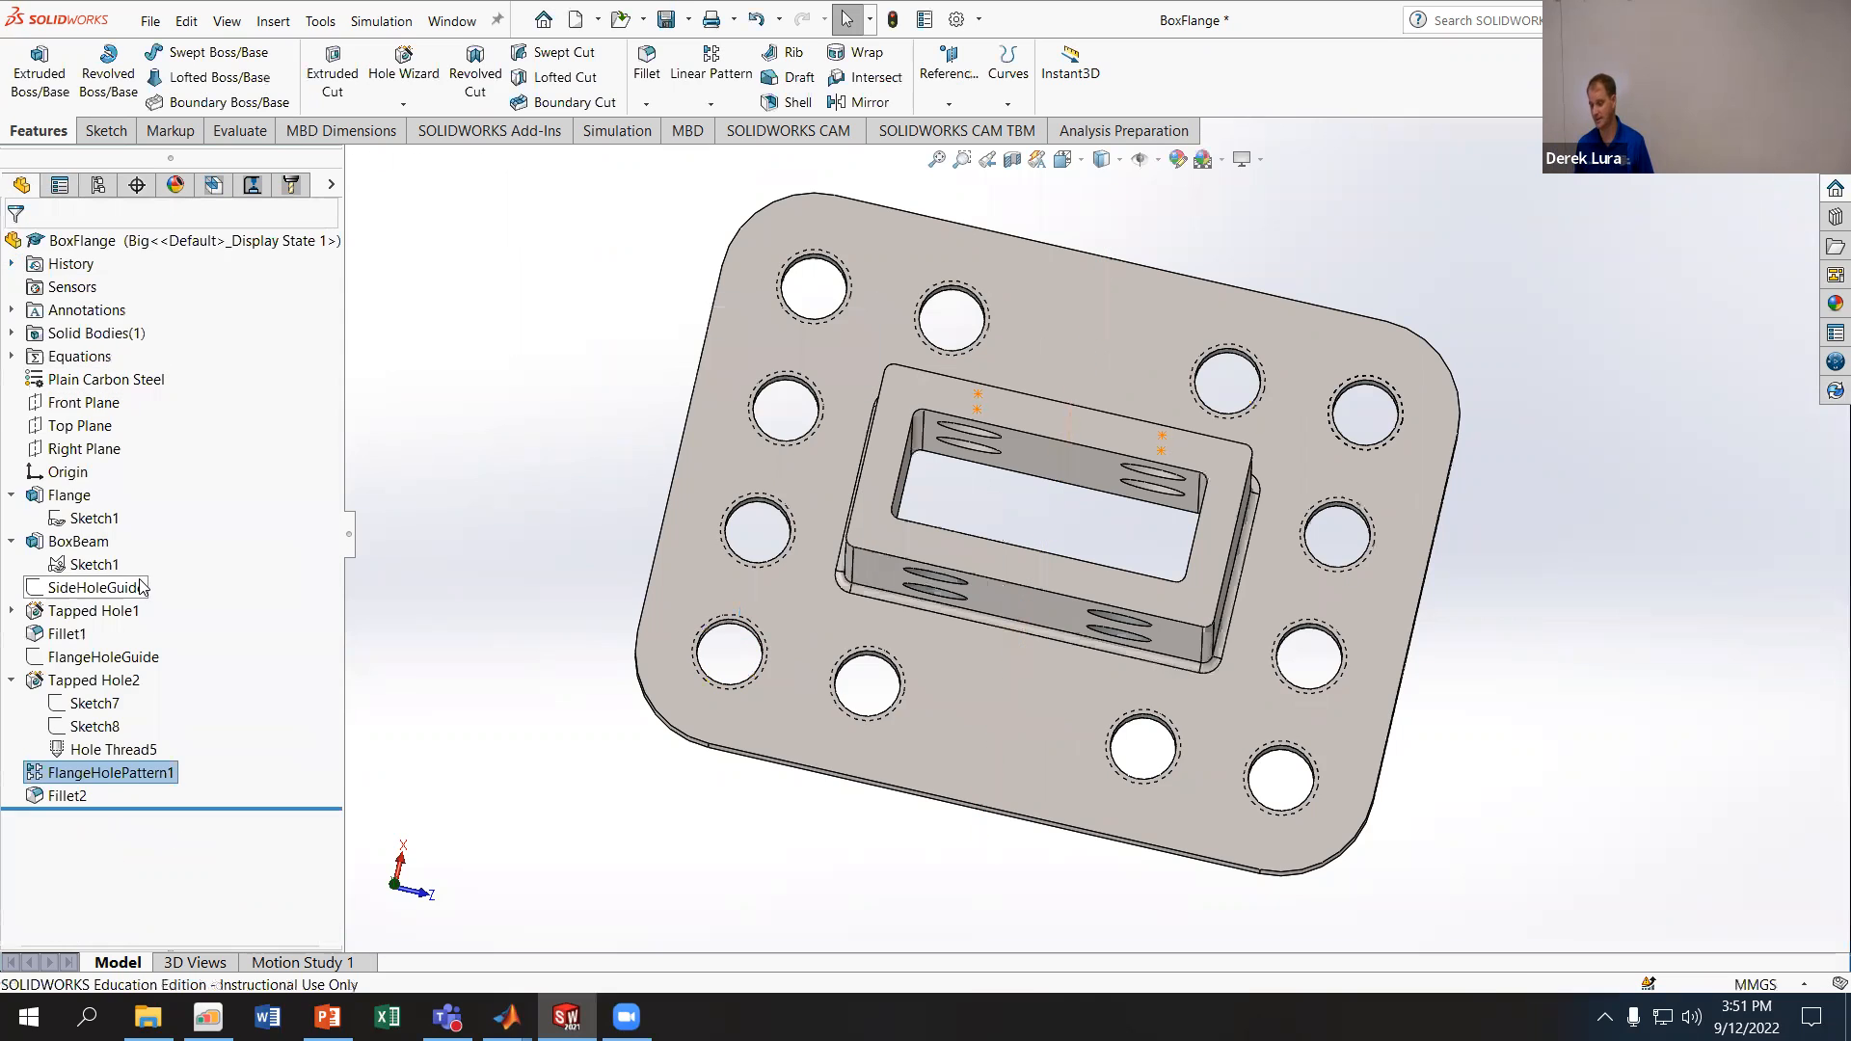
# - Compare the flange hole pattern in the Default and Big configurations, ending with Big active and the feature tree shown
pyautogui.click(102, 189)
pyautogui.doubleClick(120, 301)
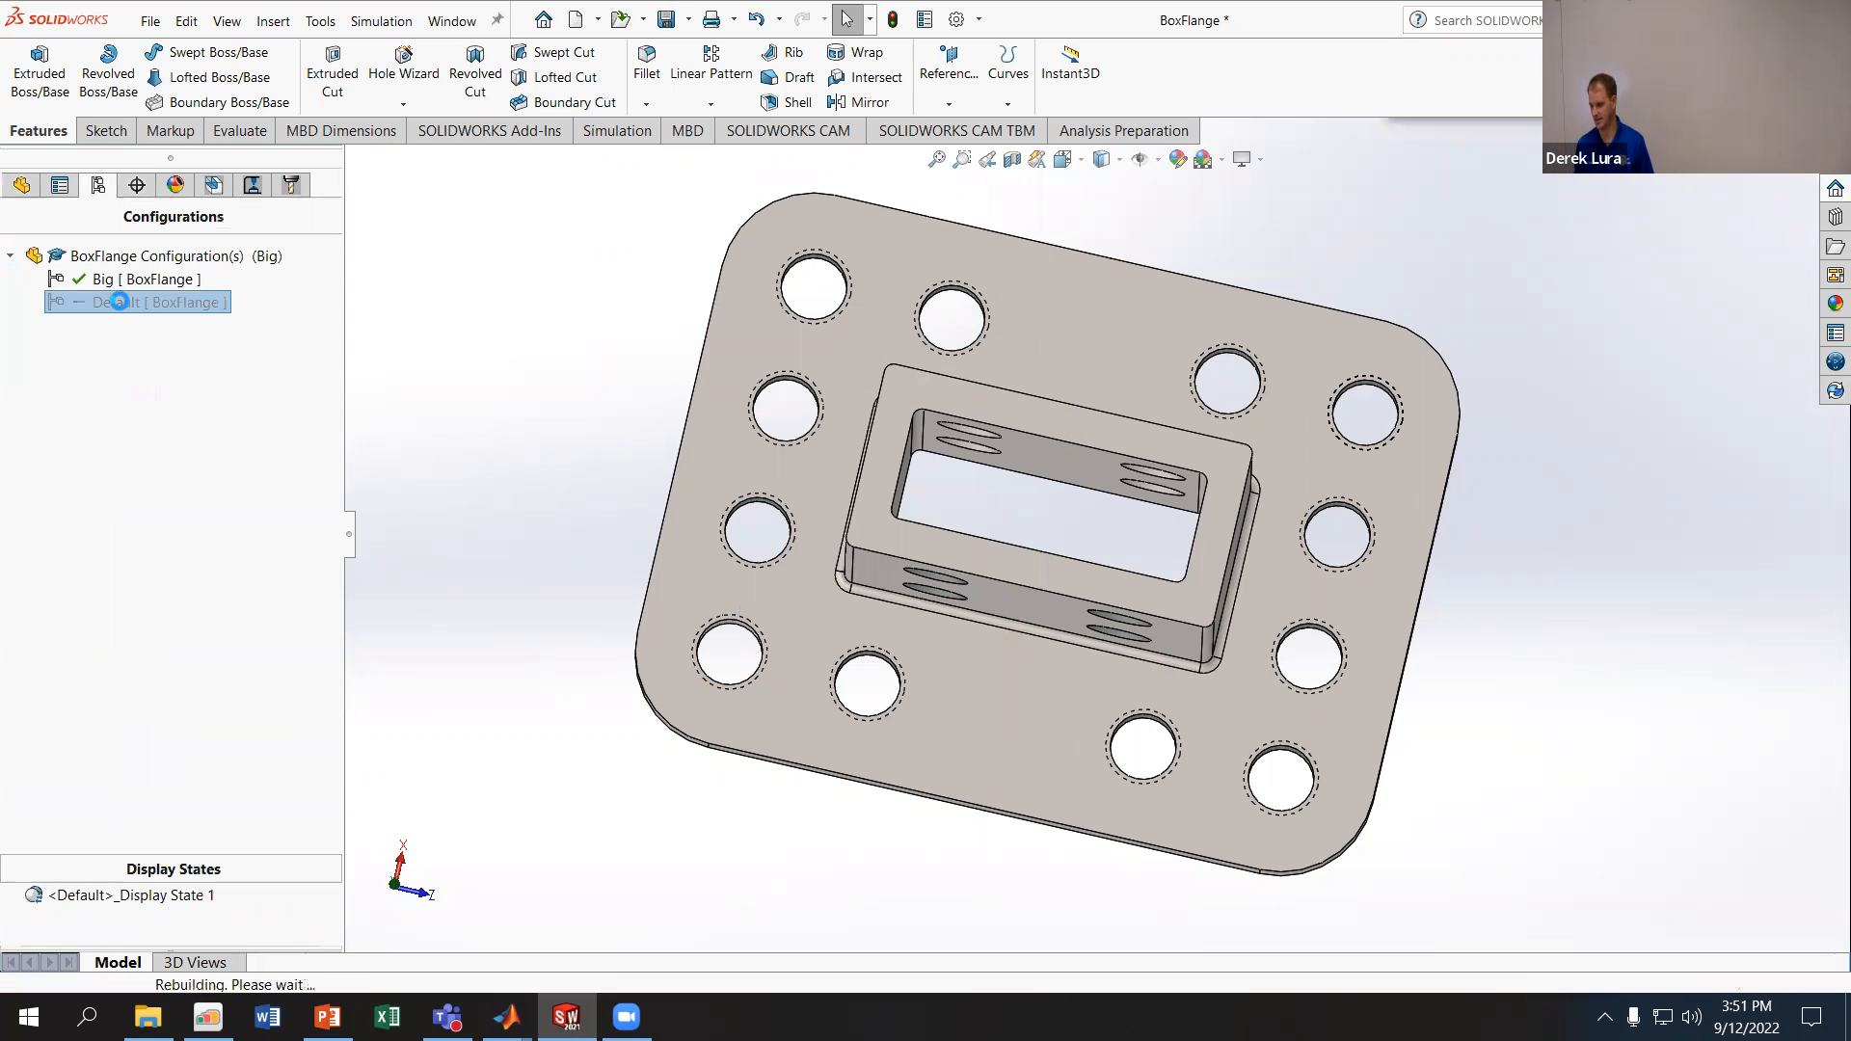
pyautogui.doubleClick(119, 280)
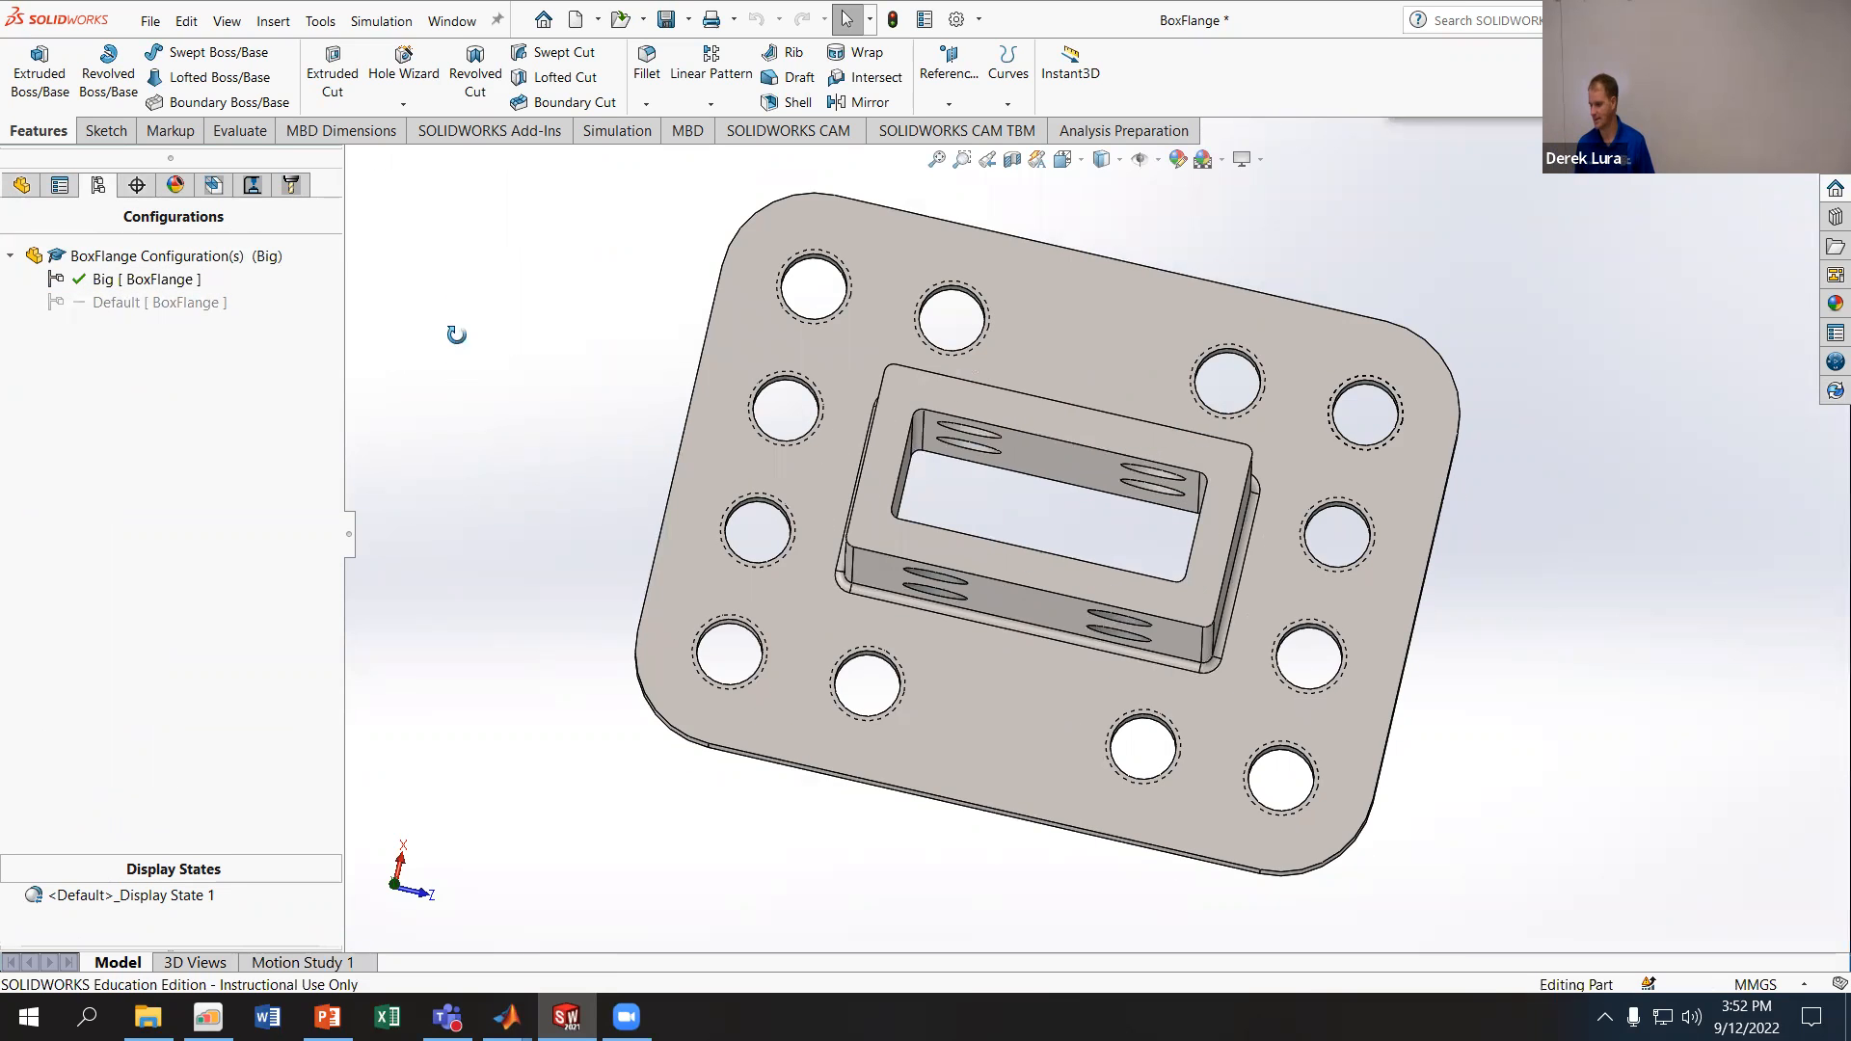
pyautogui.click(21, 185)
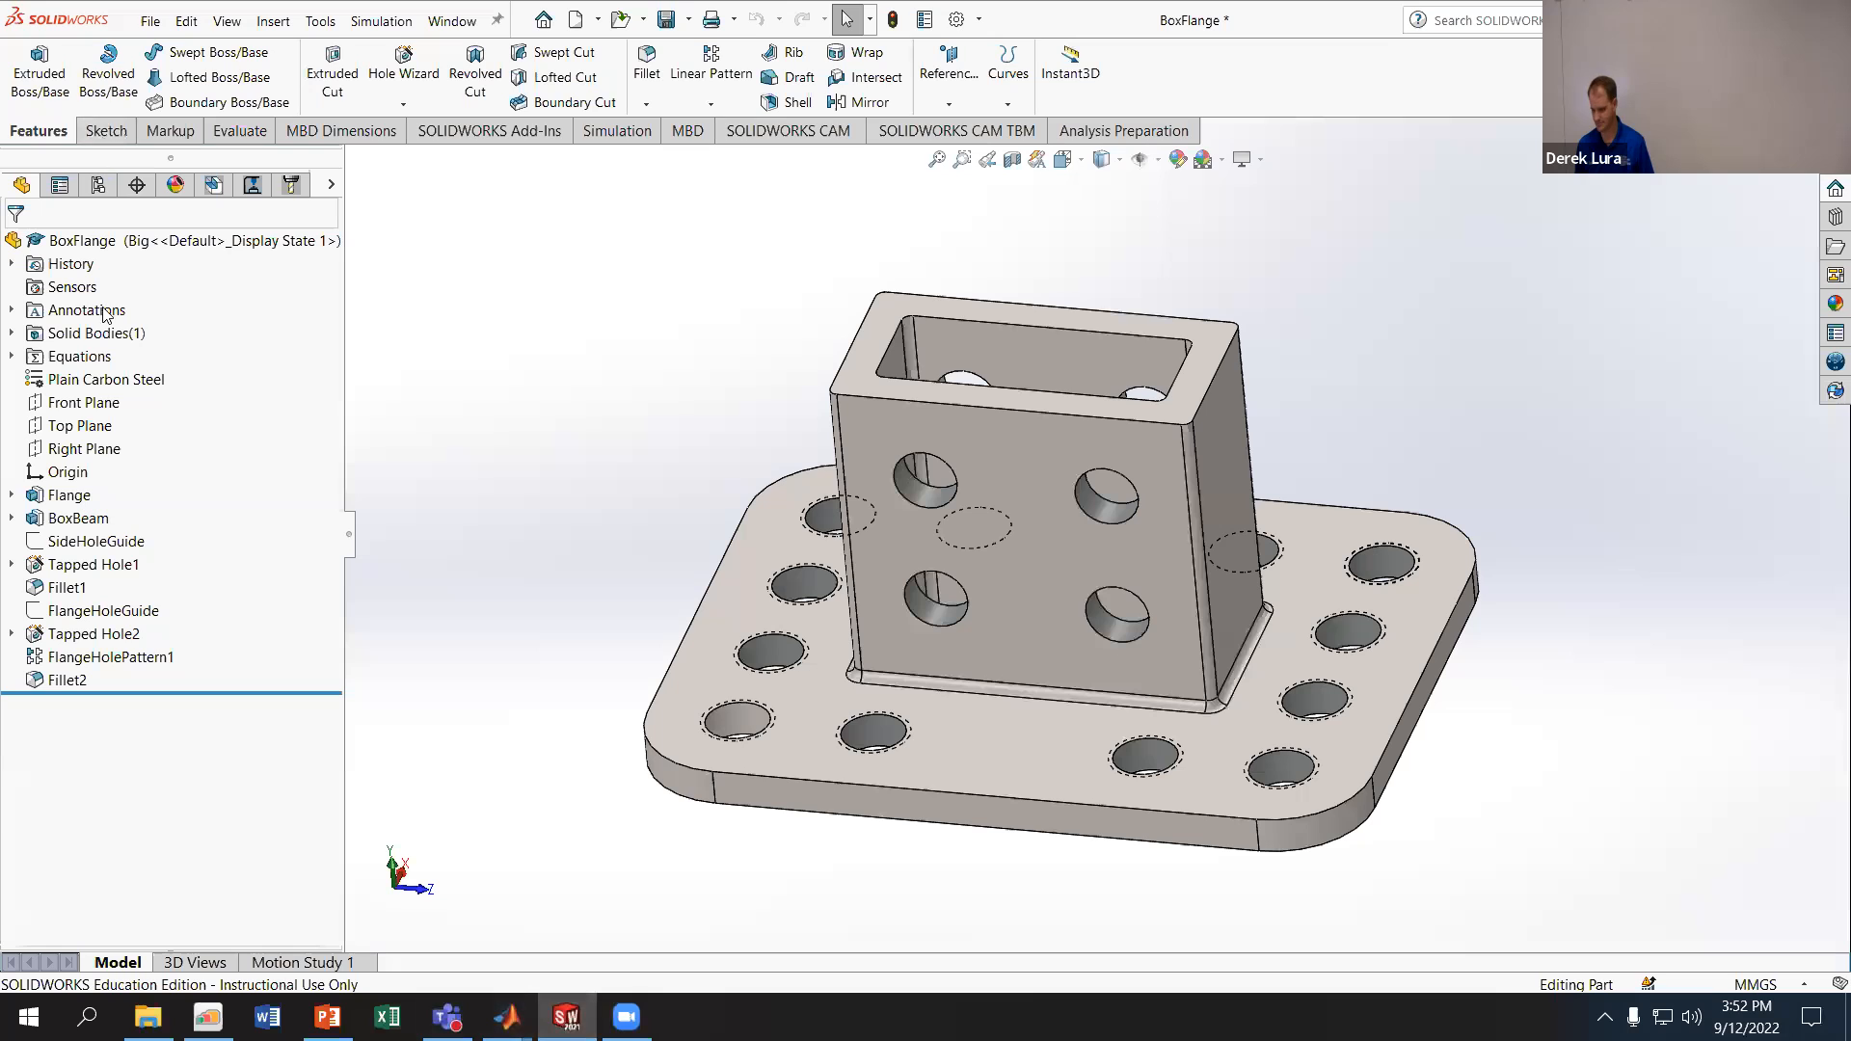
# - Start a sketch on the Front Plane and draw a diagonal line from the flange's upper outer corner to the box's side wall
pyautogui.click(93, 410)
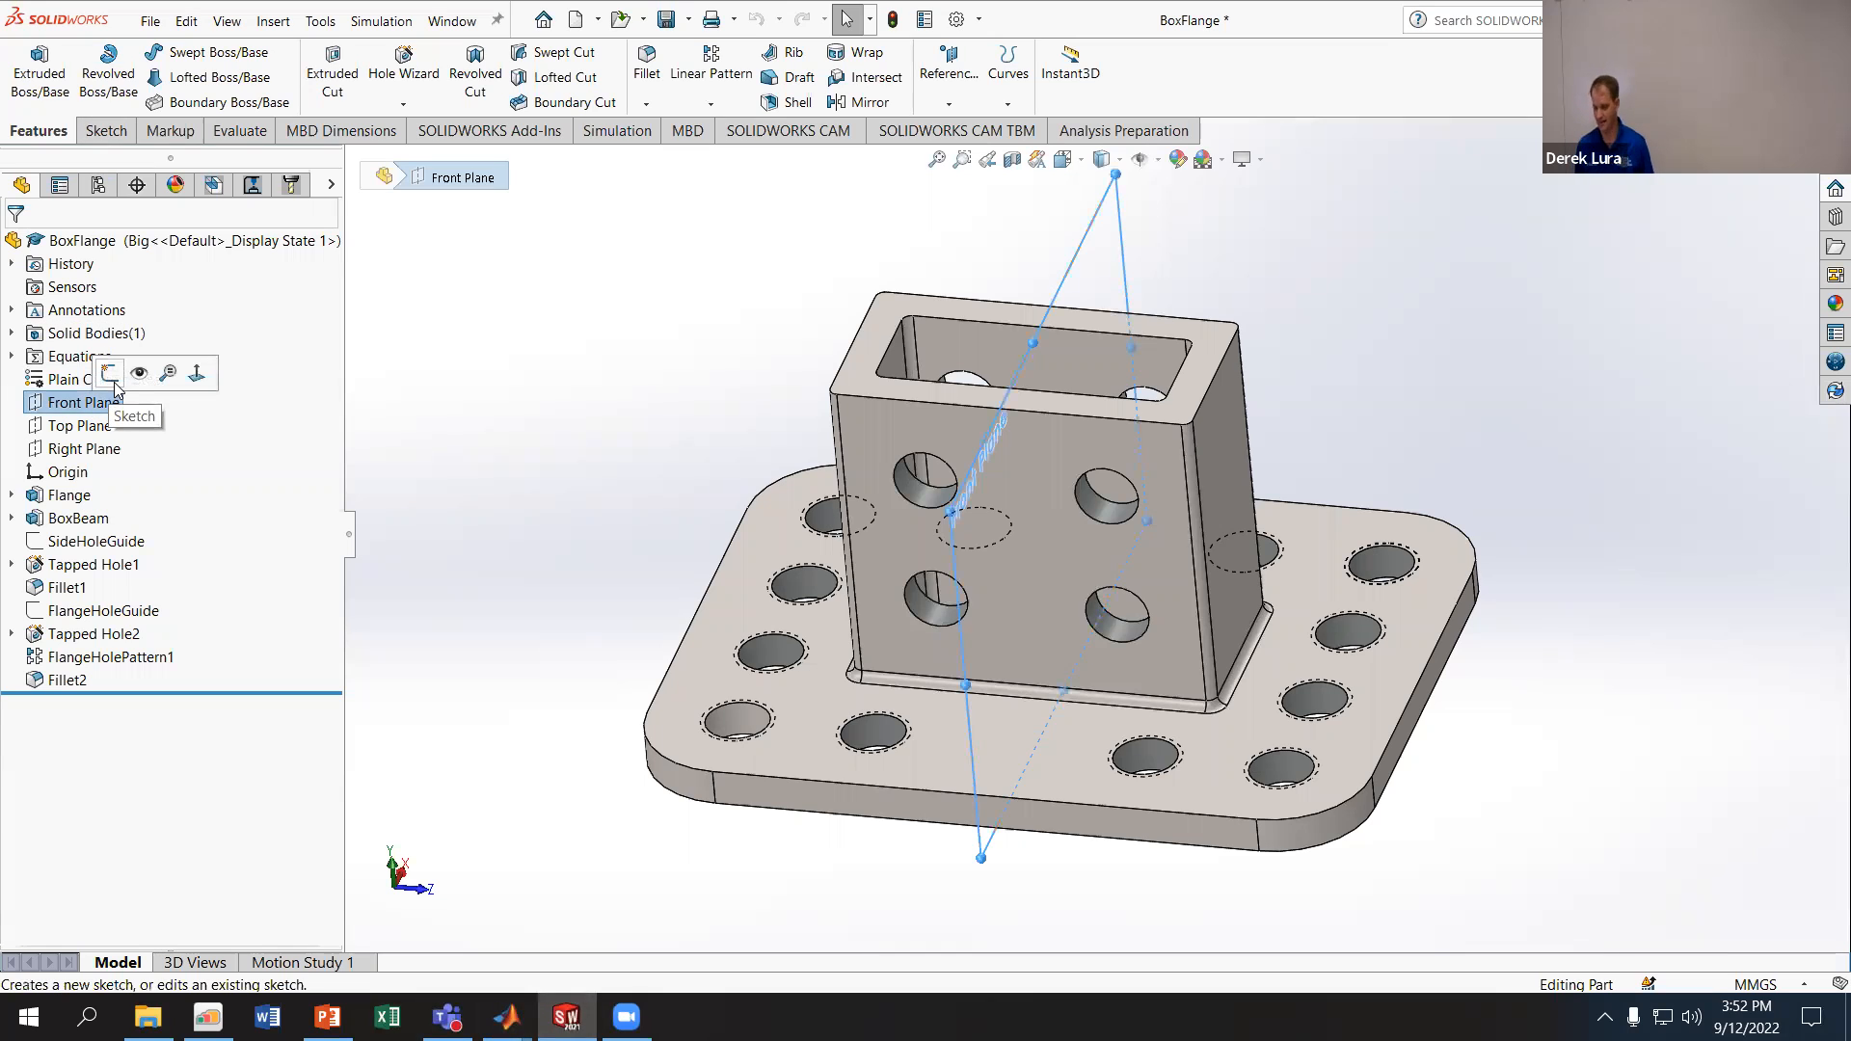
pyautogui.click(114, 383)
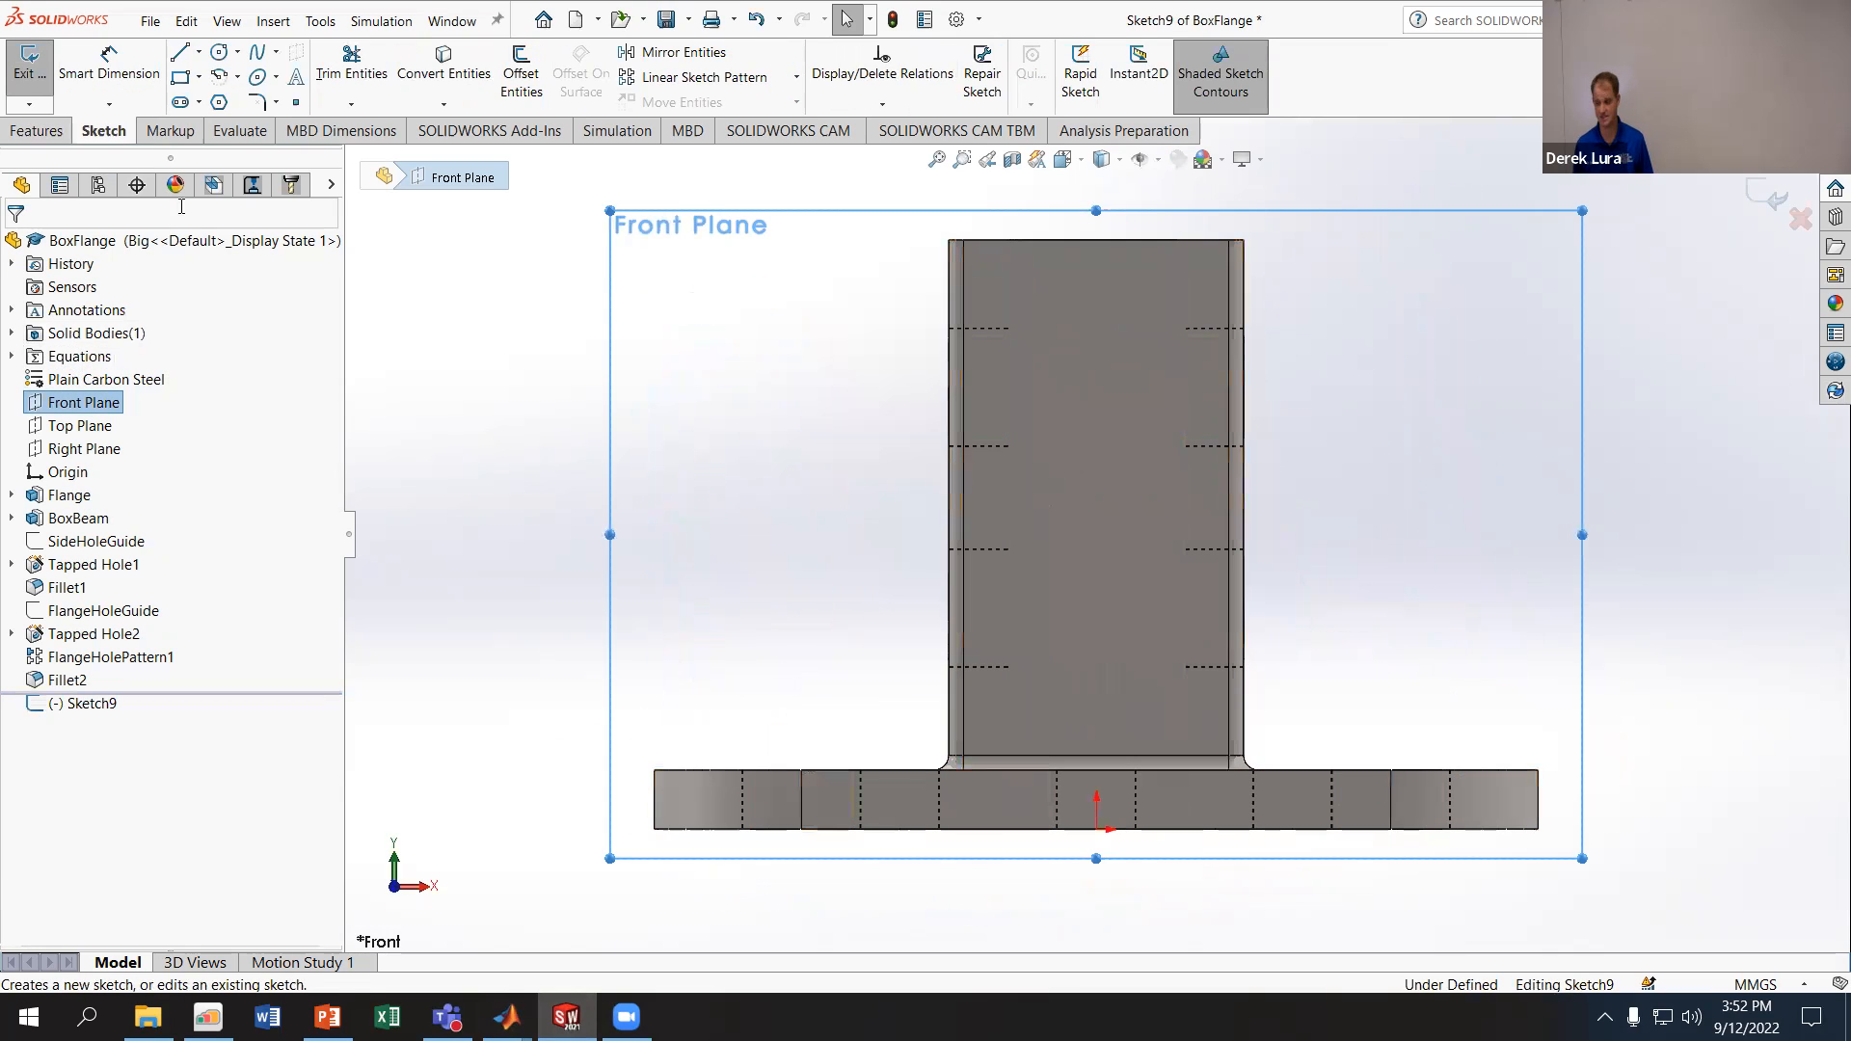
pyautogui.click(179, 52)
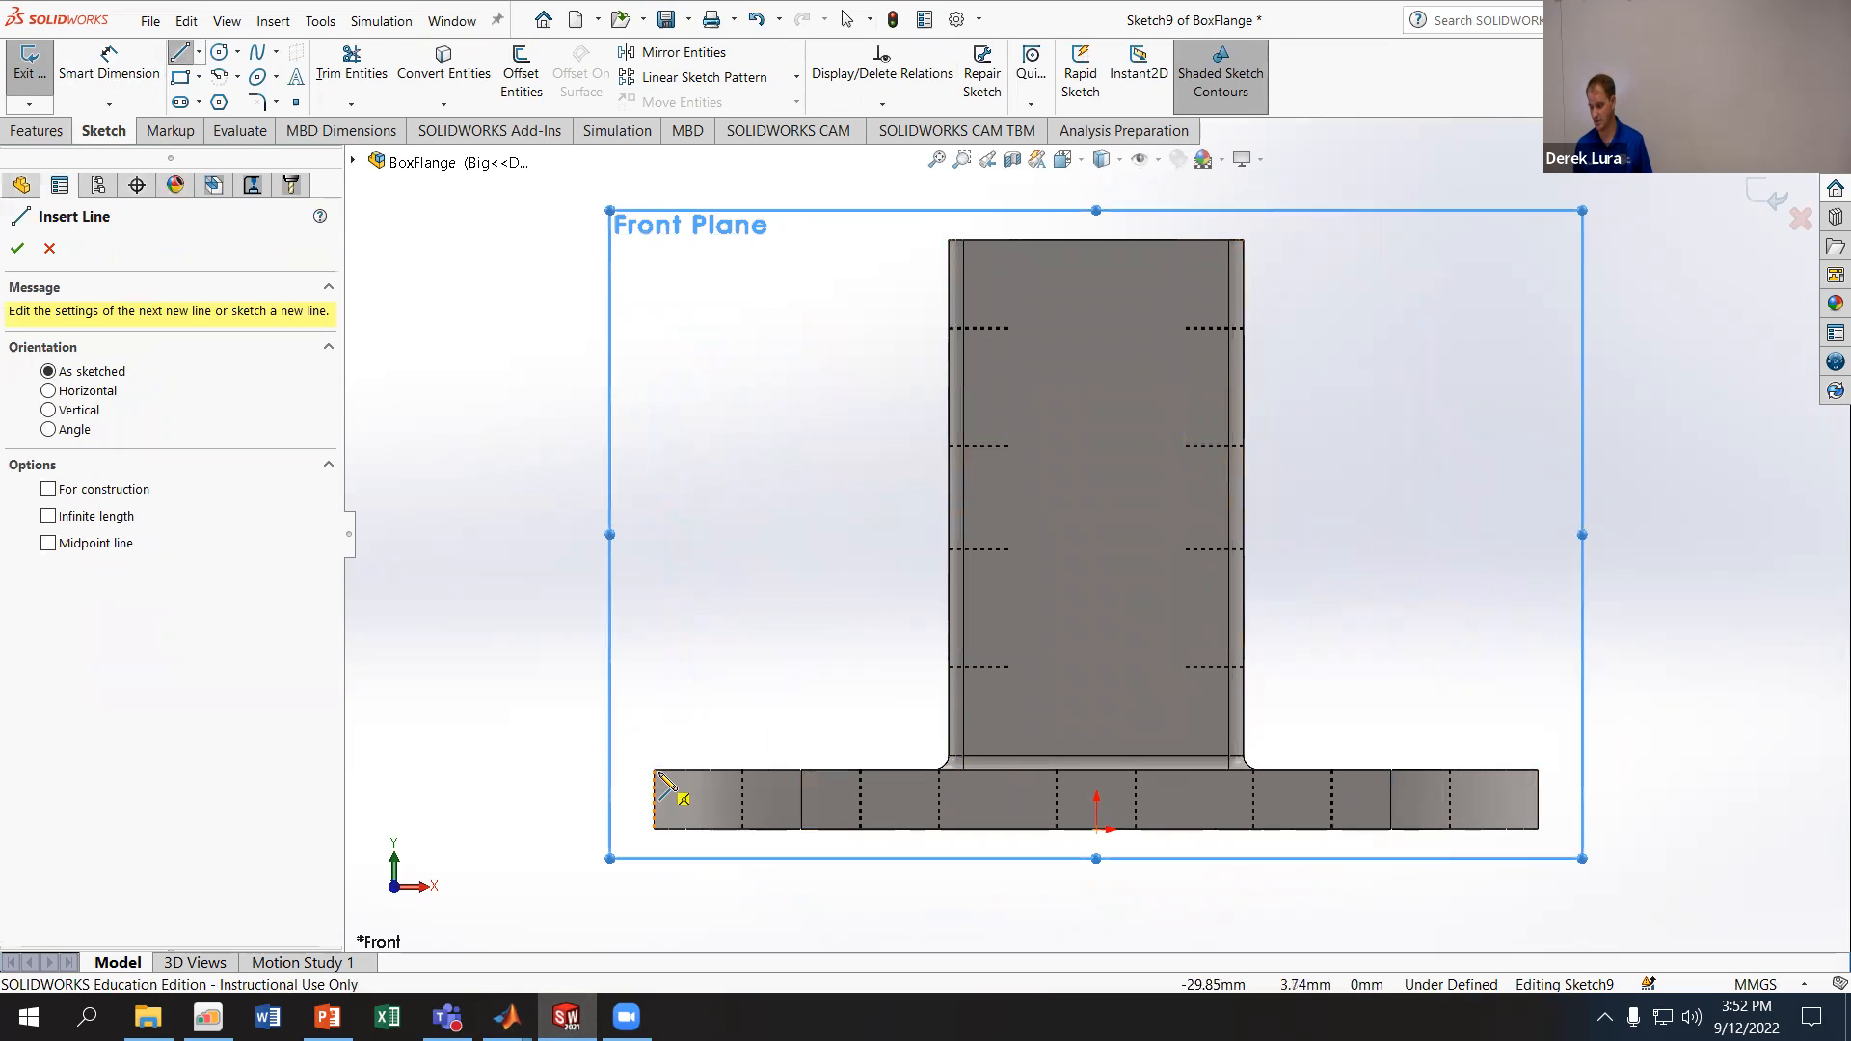
pyautogui.click(655, 770)
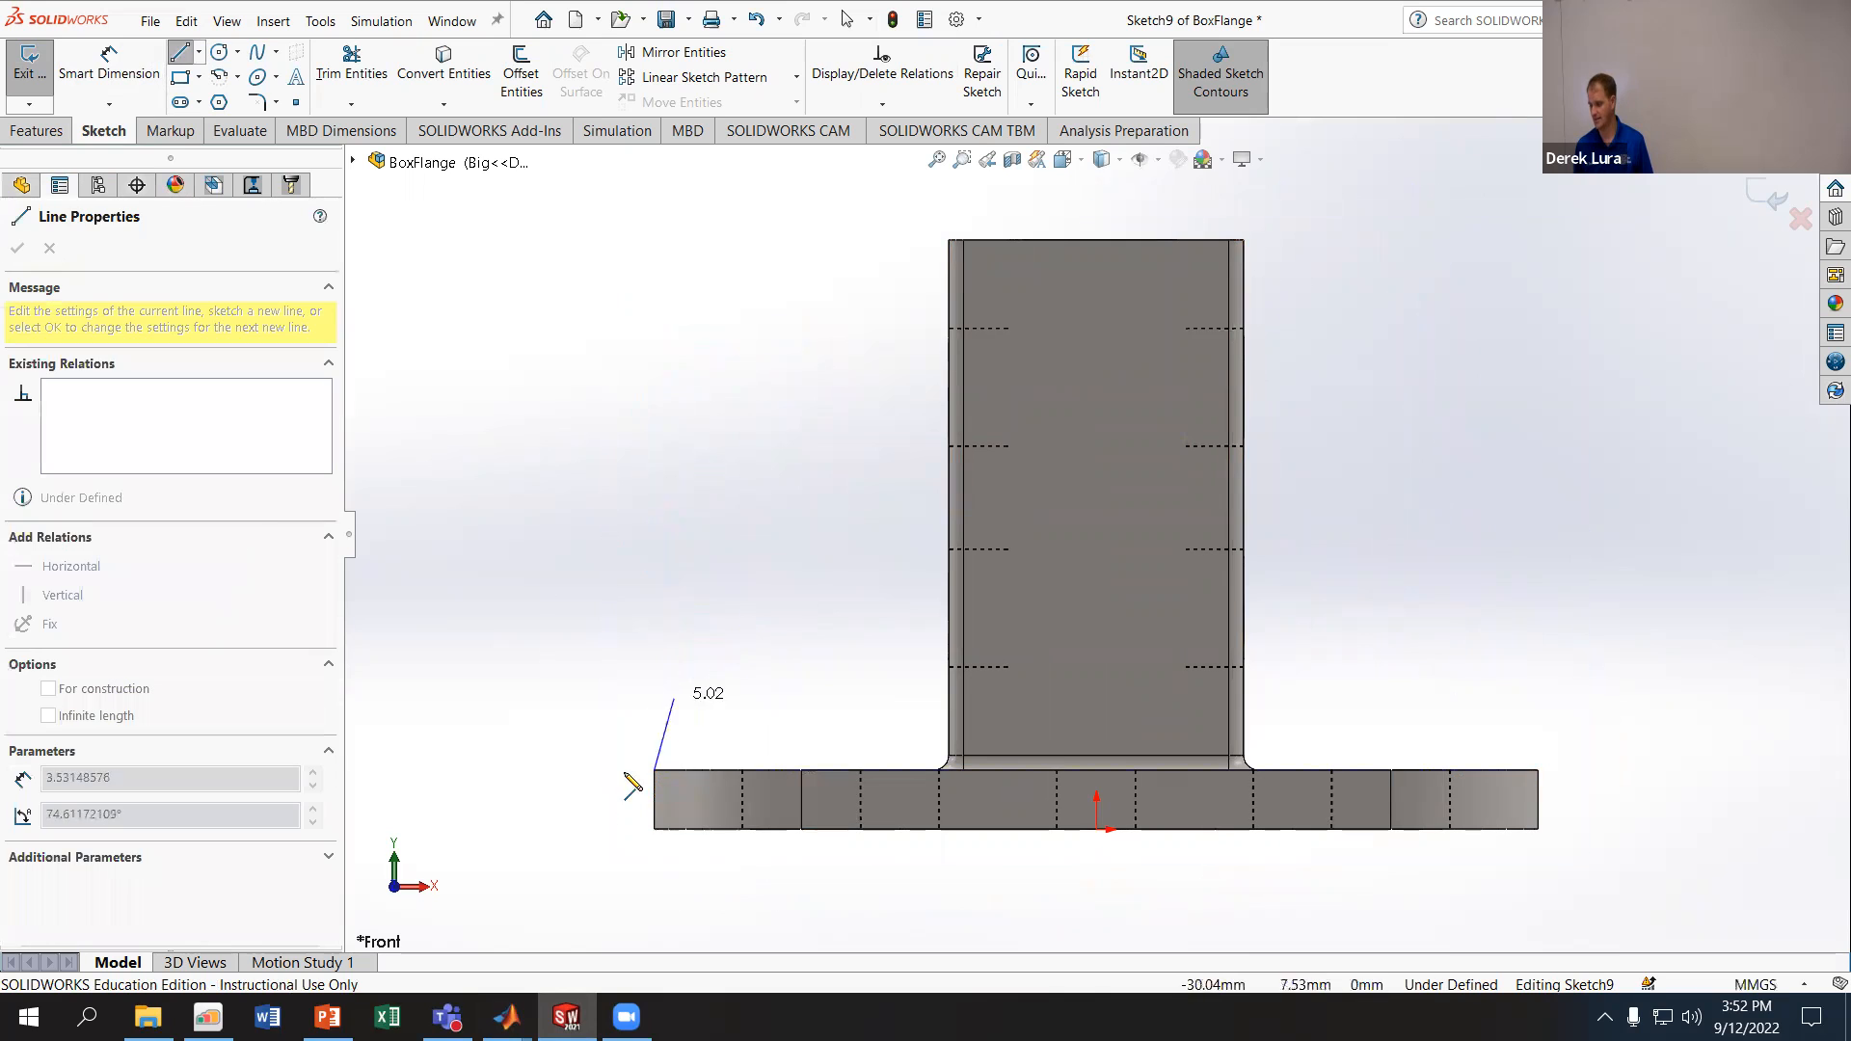
pyautogui.click(950, 484)
# - Dimension the angle between the diagonal line and the flange's top edge as 45 degrees
pyautogui.click(109, 64)
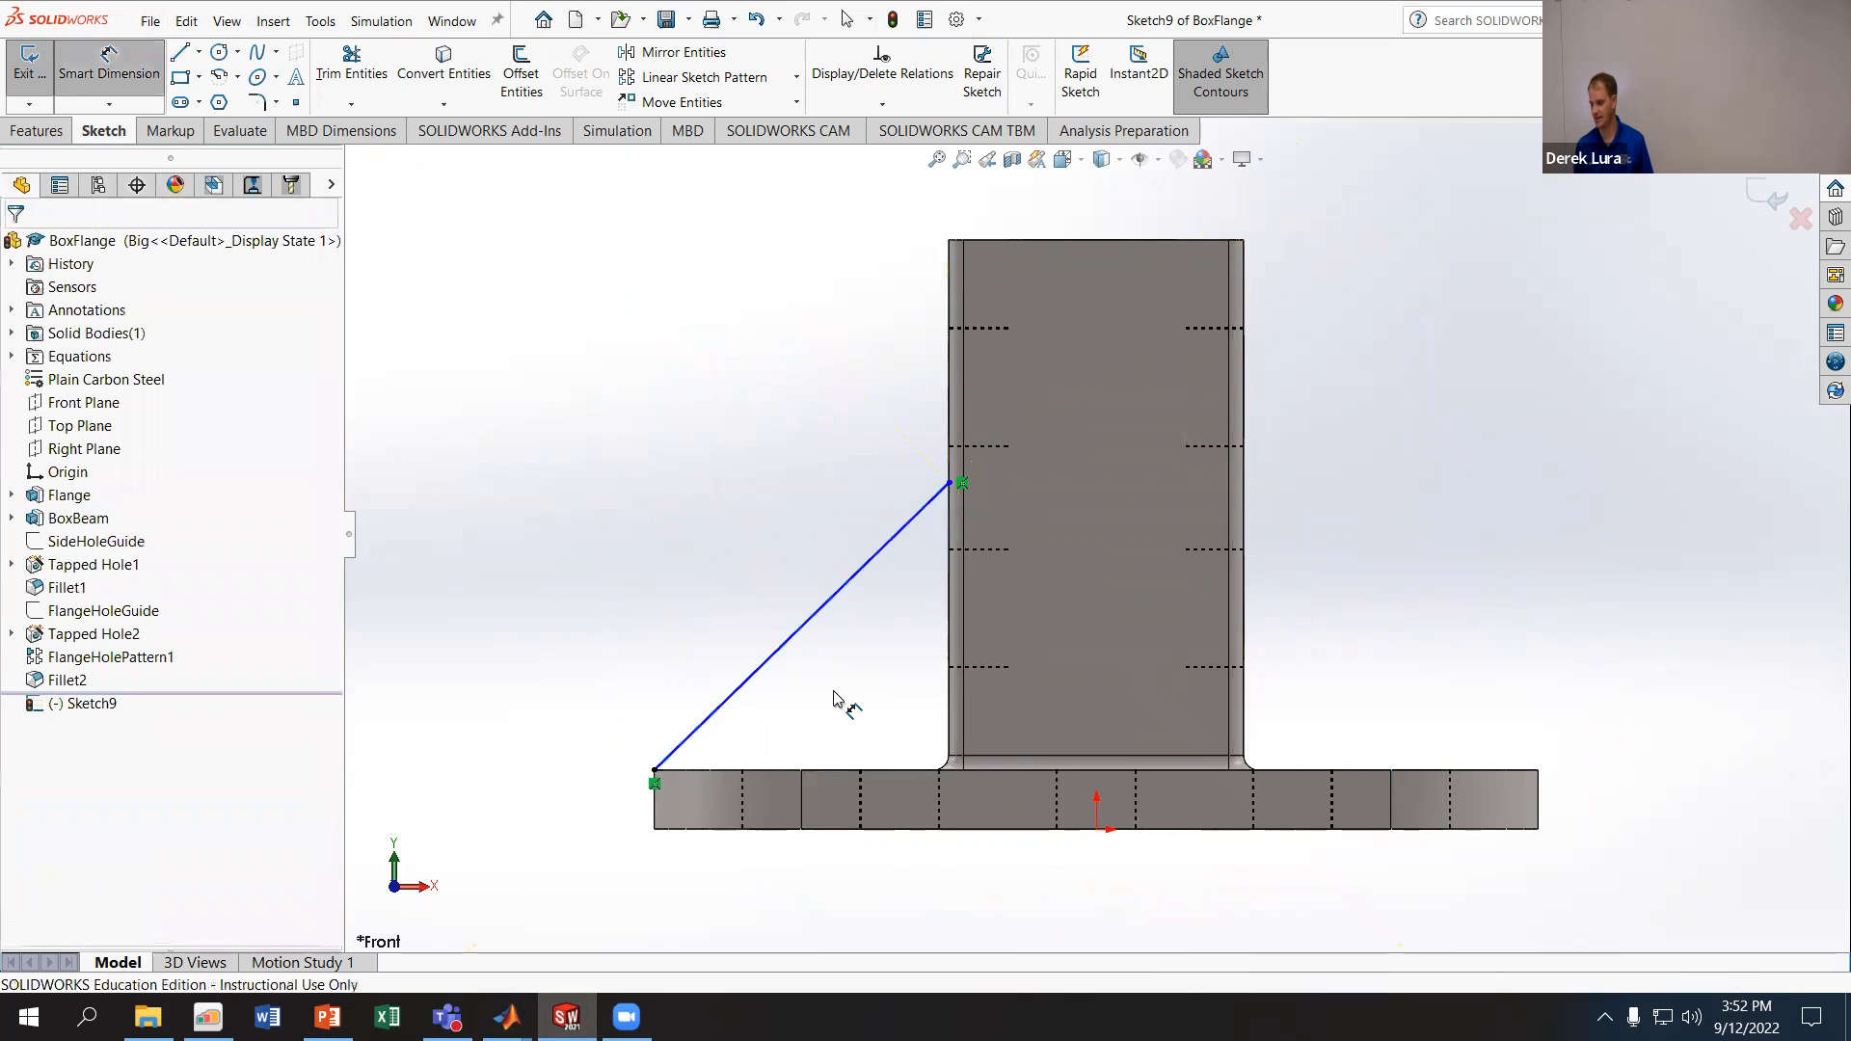
pyautogui.click(781, 651)
pyautogui.click(827, 770)
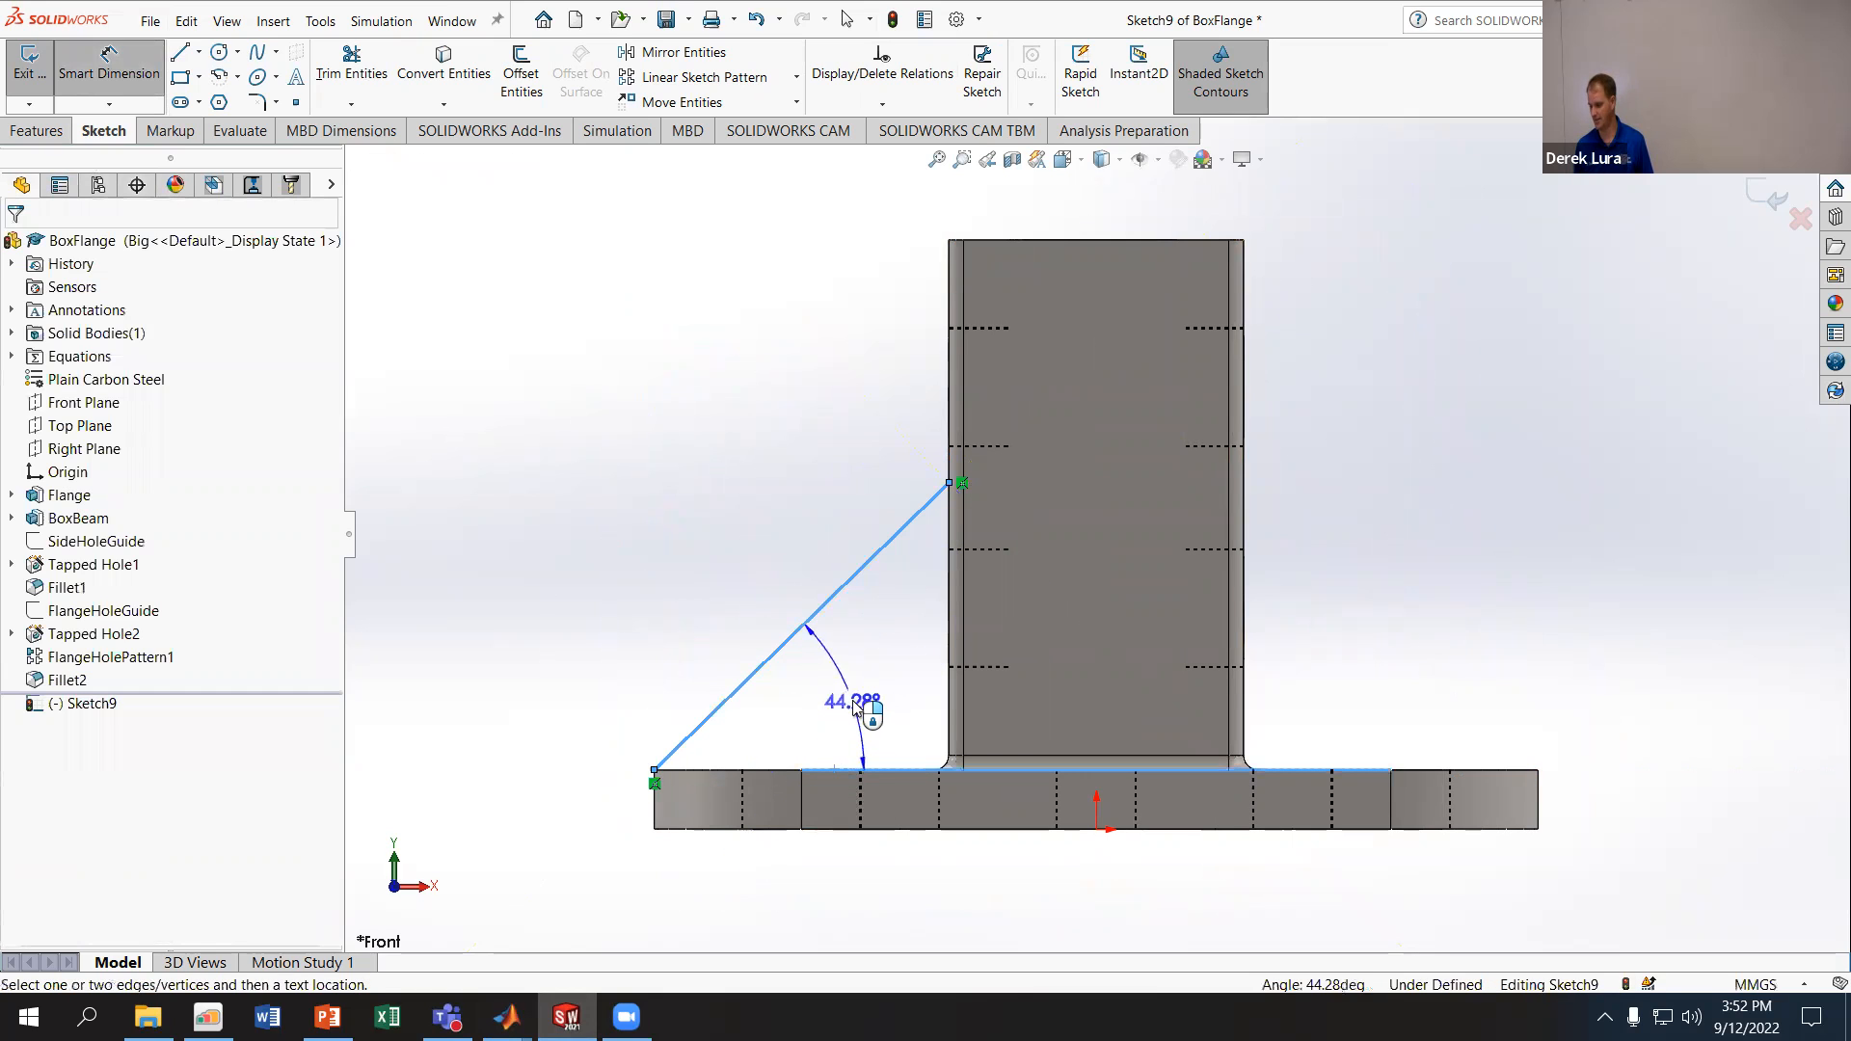
pyautogui.click(855, 707)
pyautogui.write('45')
pyautogui.press('Return')
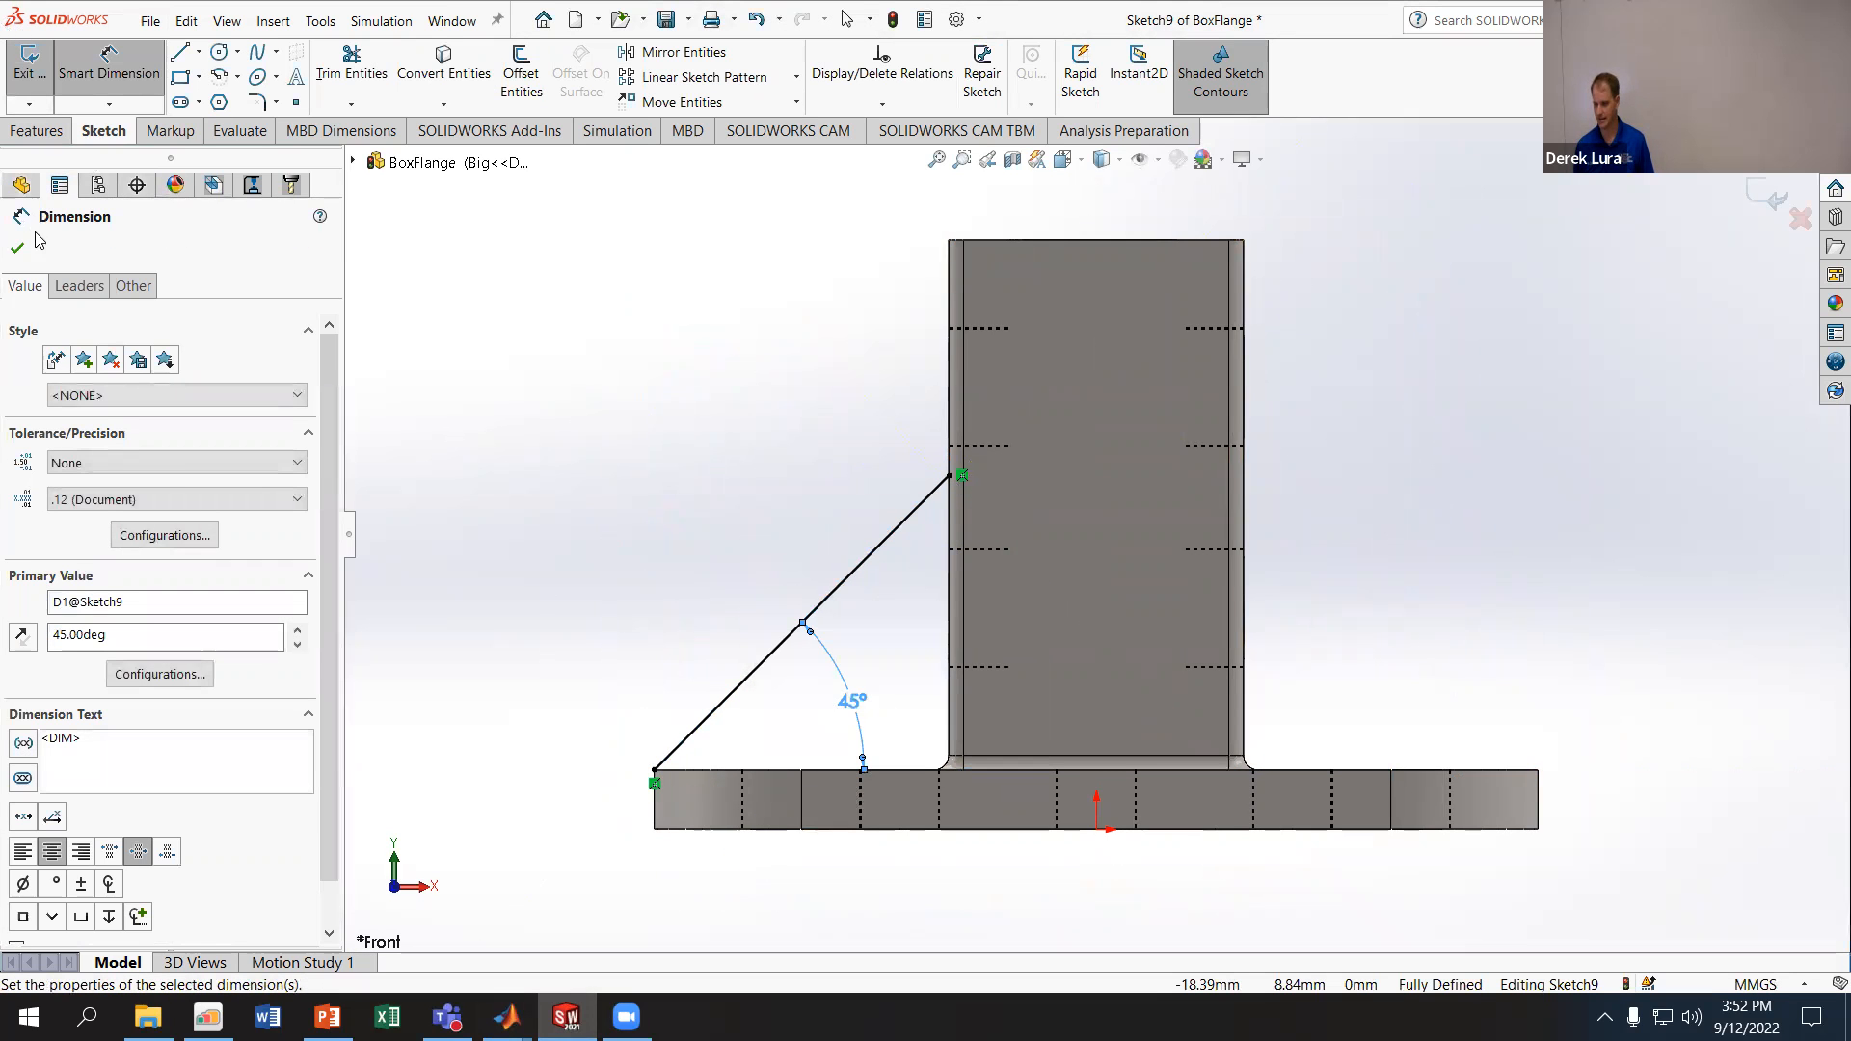
pyautogui.click(18, 246)
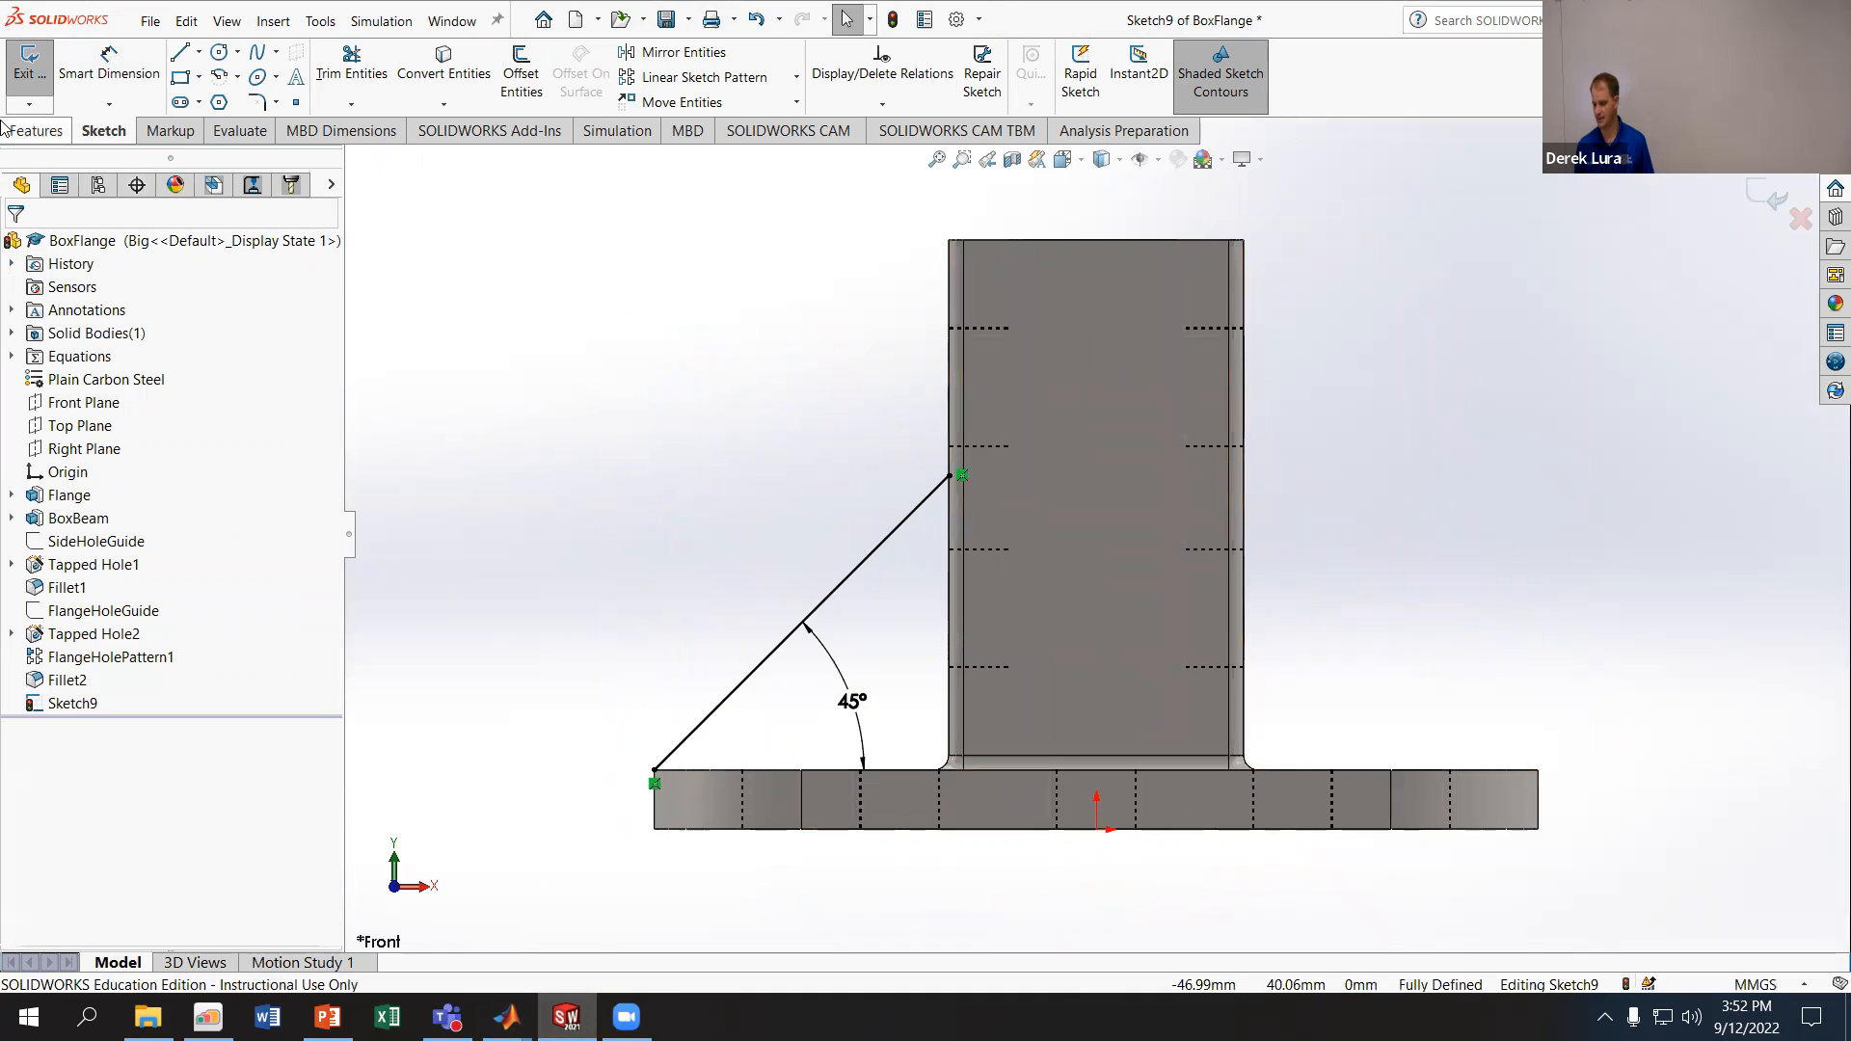
# - Create a rib from the 45-degree diagonal sketch line with its thickness linked to the wallThickness global variable
pyautogui.click(36, 131)
pyautogui.click(793, 53)
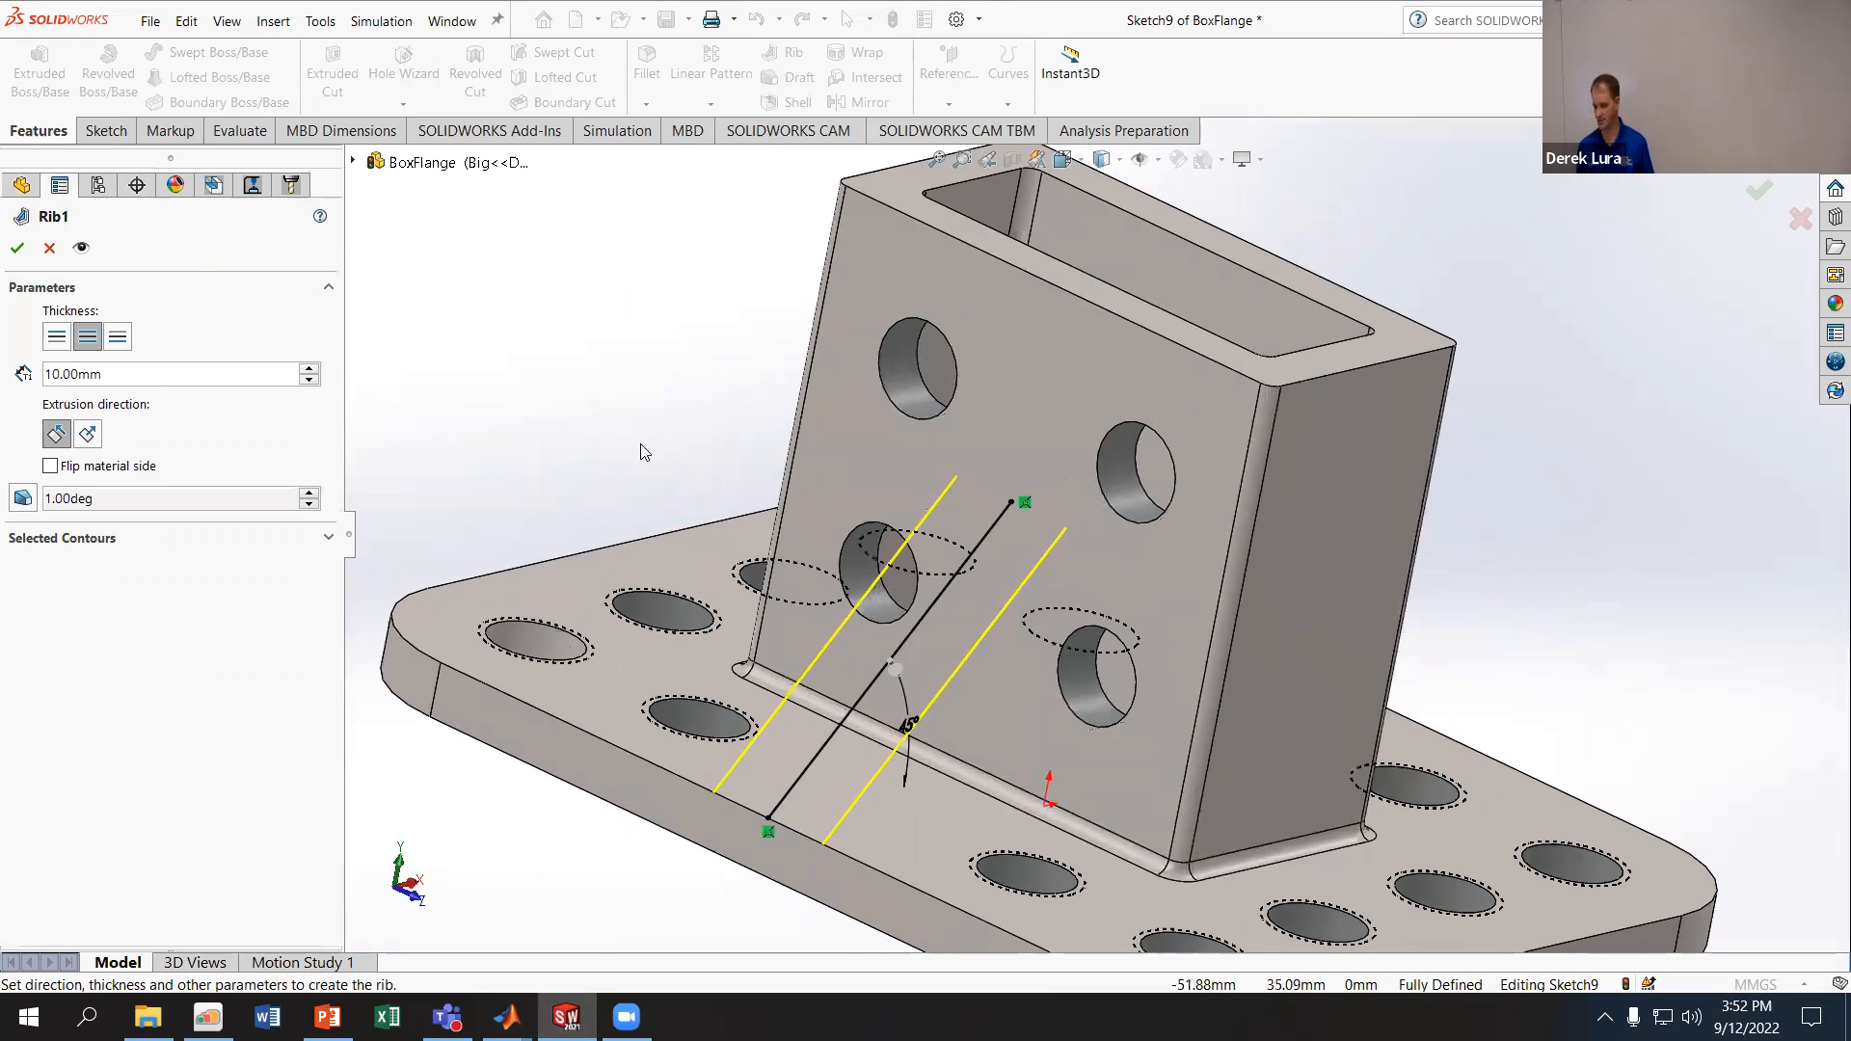
pyautogui.moveTo(135, 376); pyautogui.dragTo(5, 370)
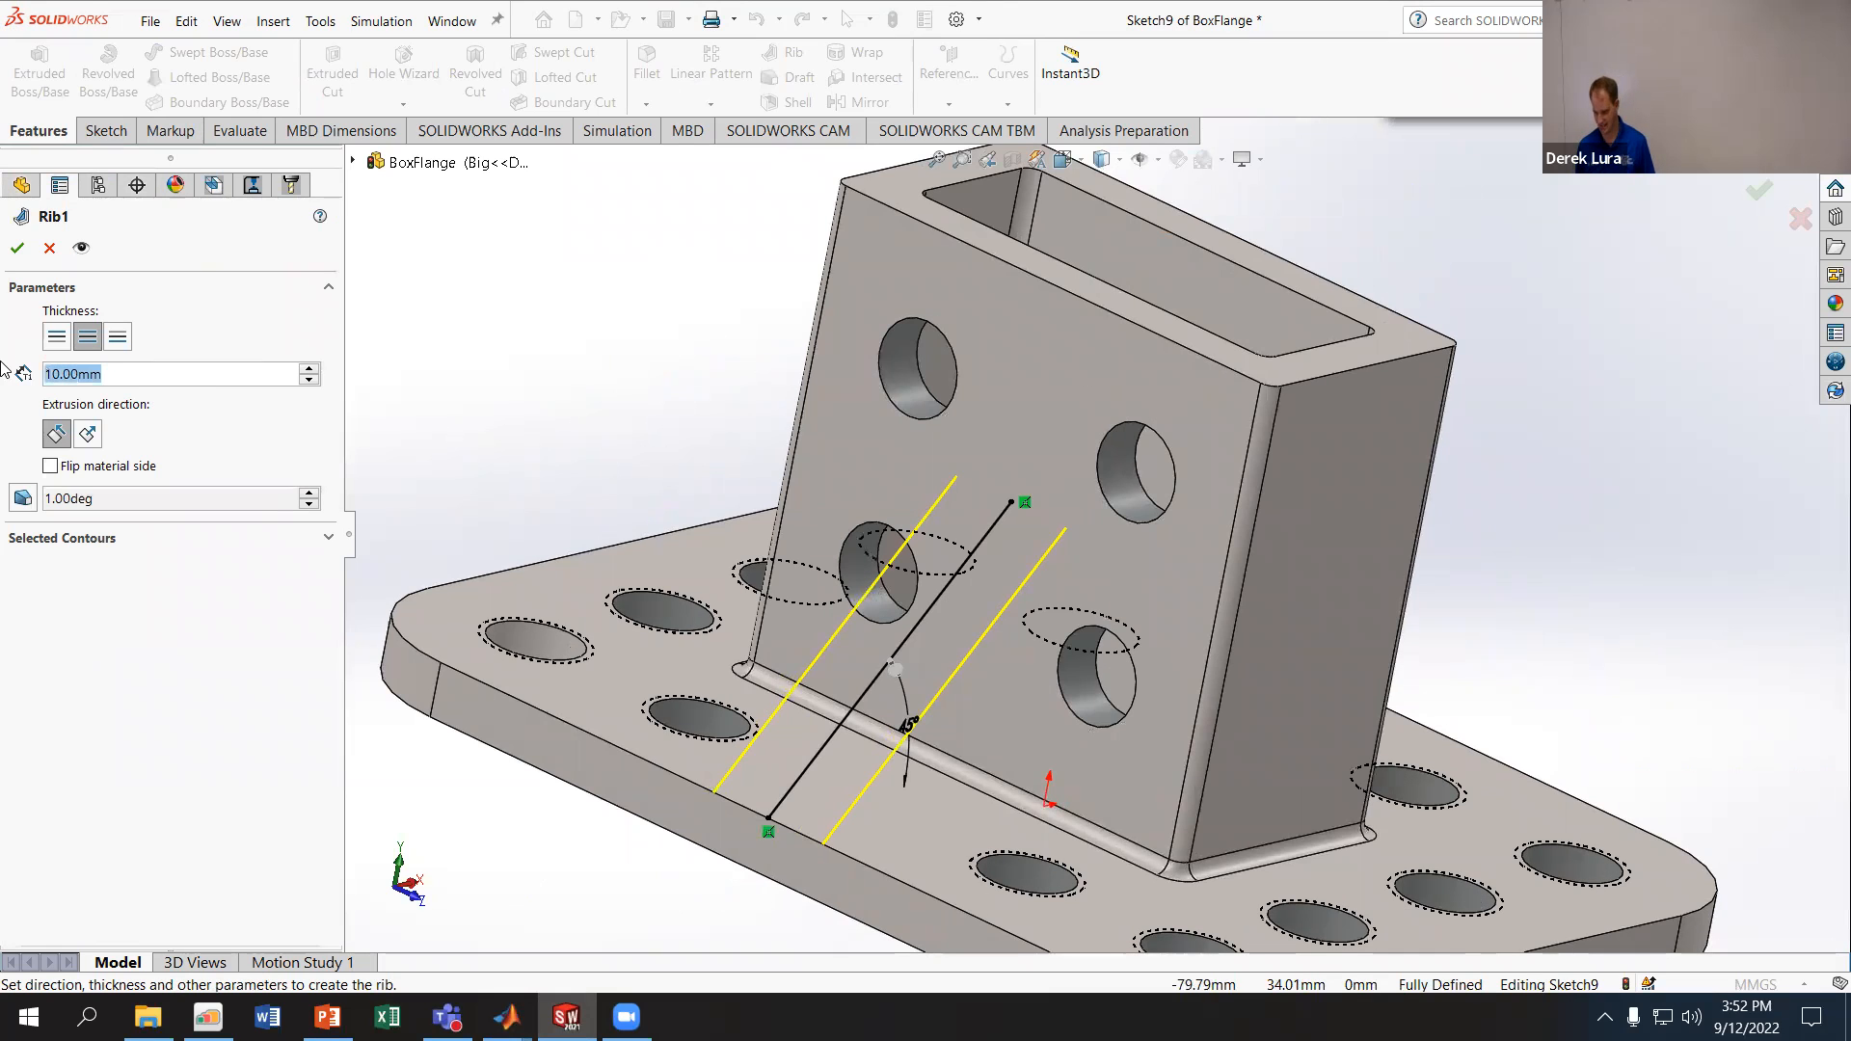
pyautogui.write('=')
pyautogui.moveTo(102, 408)
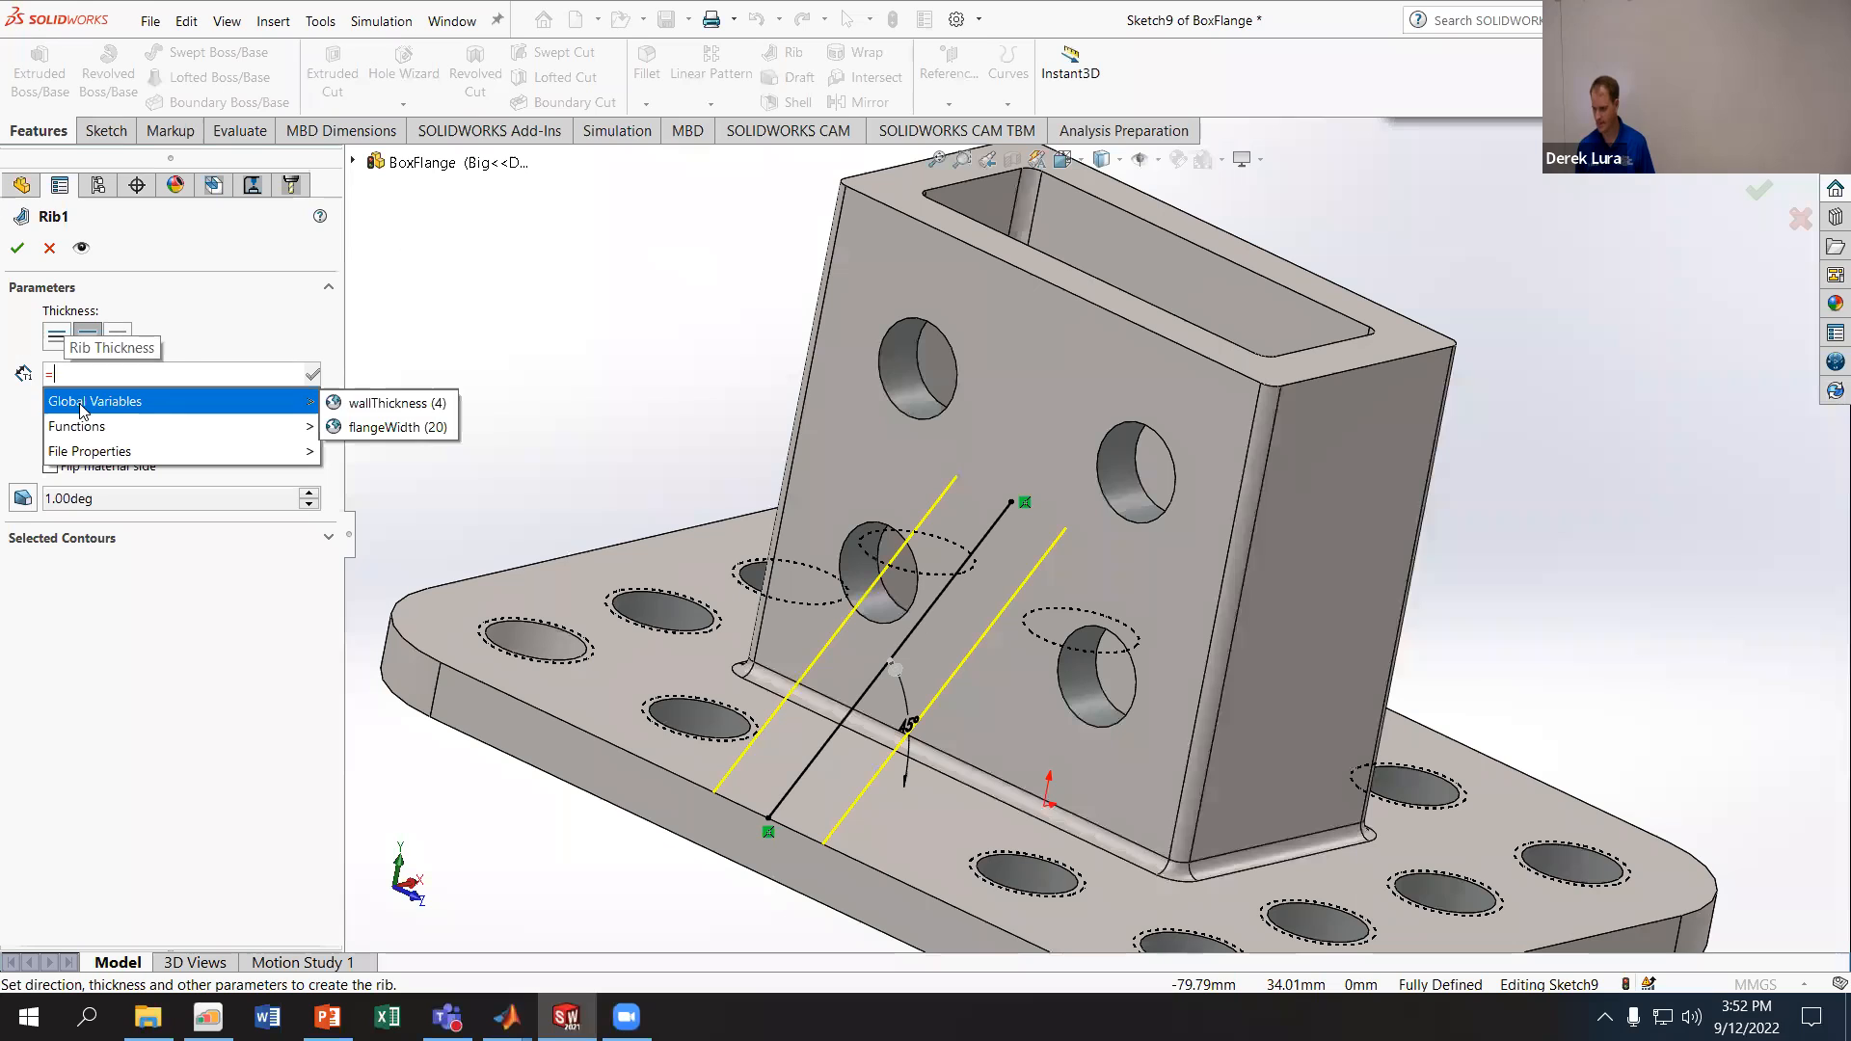
pyautogui.click(371, 405)
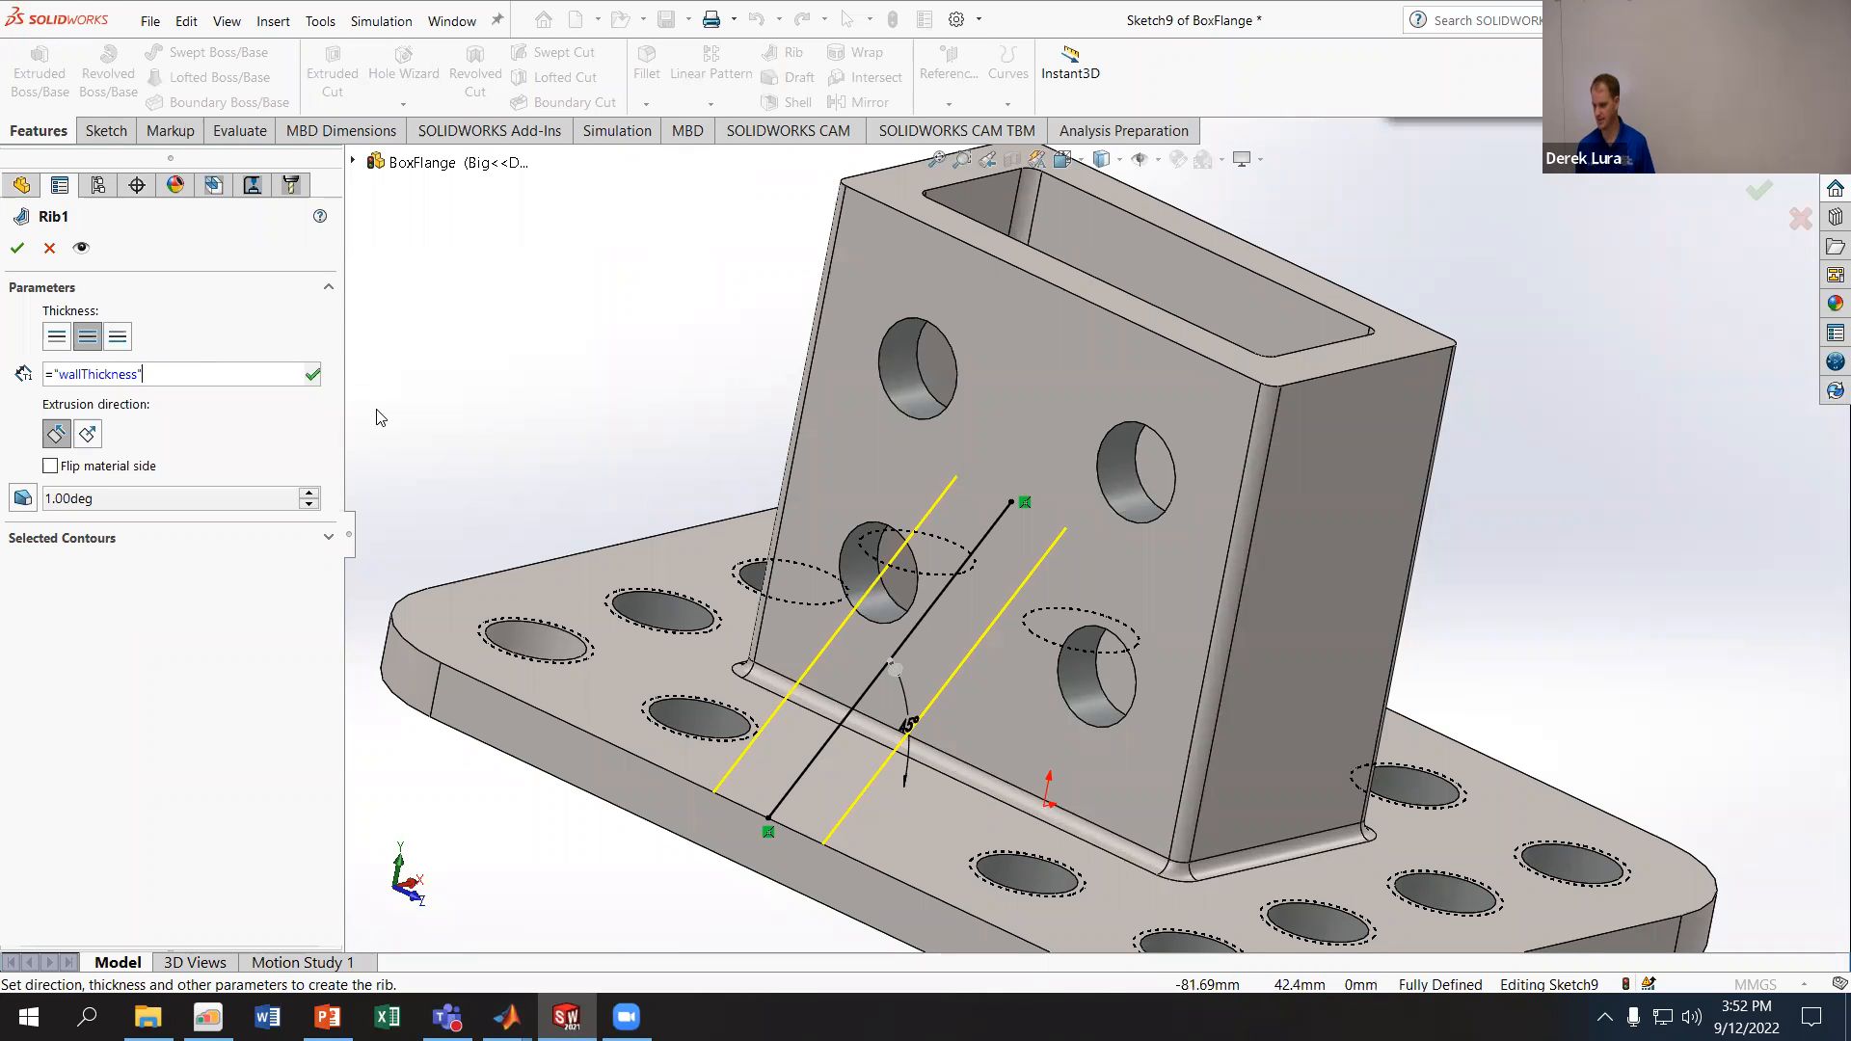
pyautogui.press('Return')
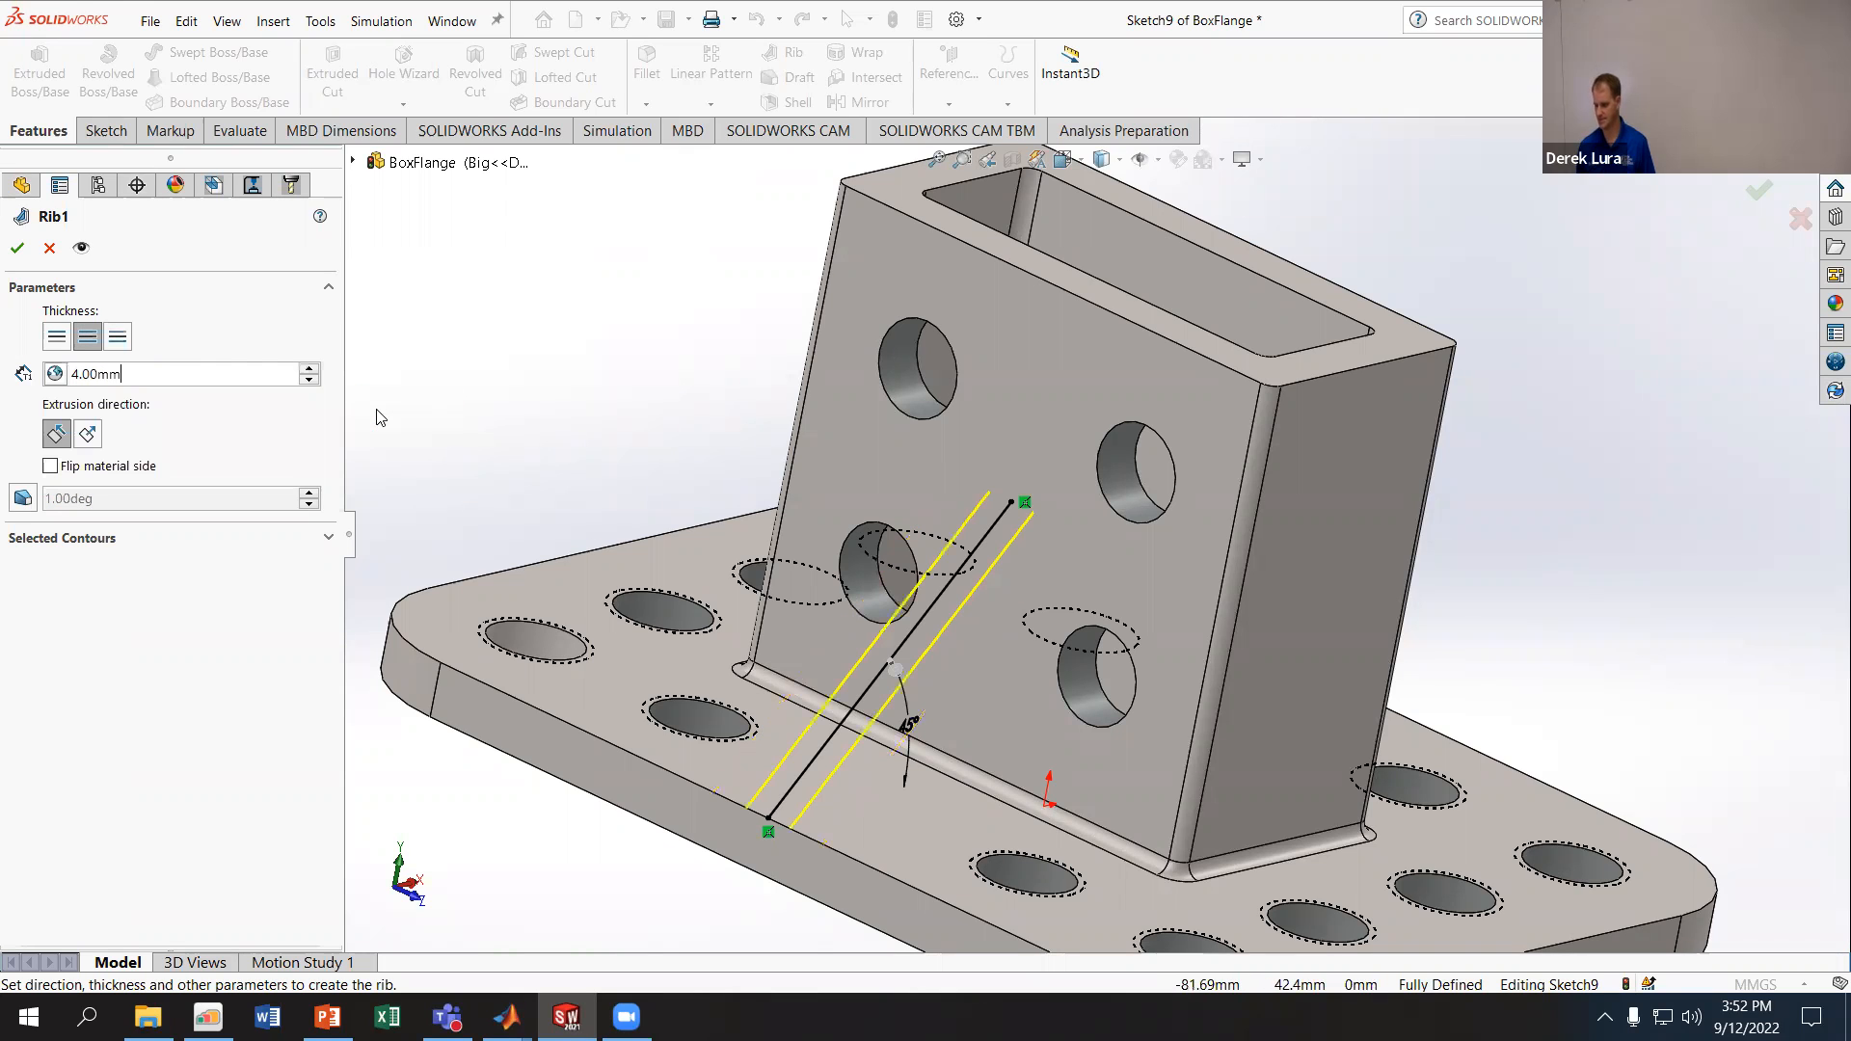
pyautogui.click(15, 248)
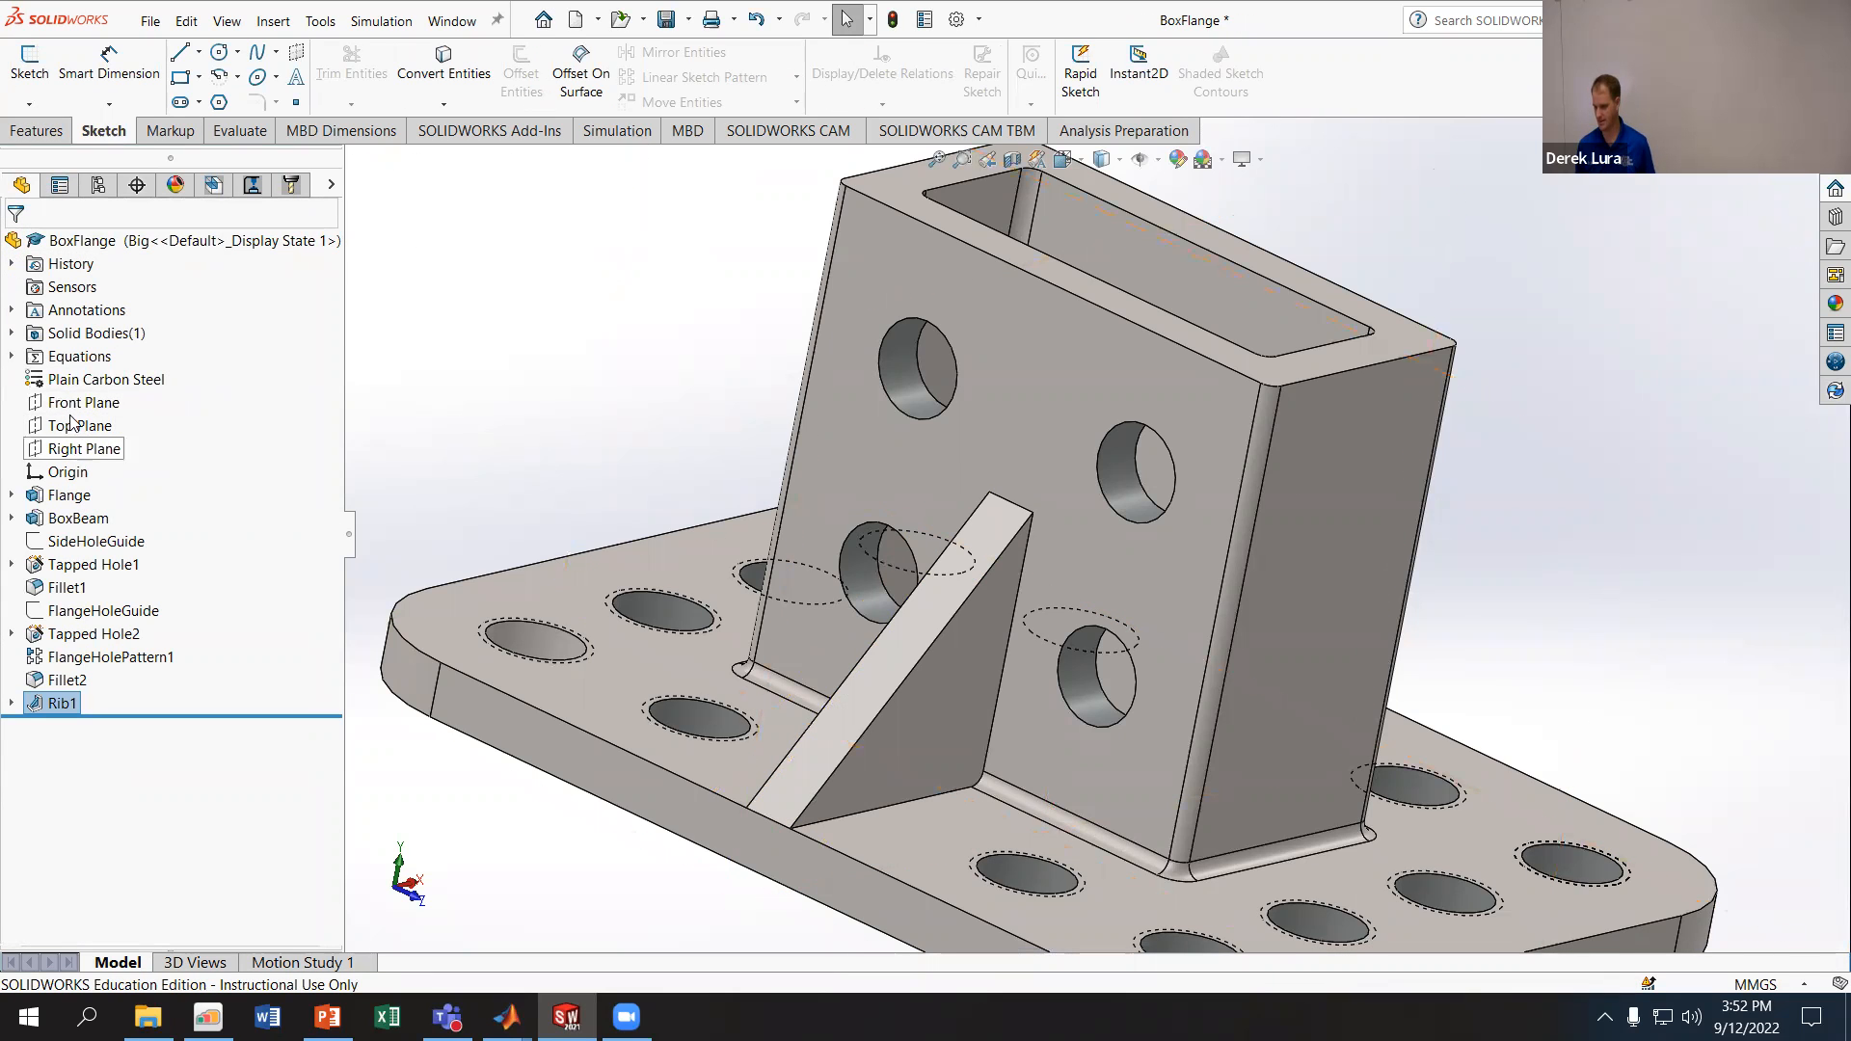
# - Mirror Rib1 about the Right Plane to the opposite side of the box
pyautogui.click(84, 448)
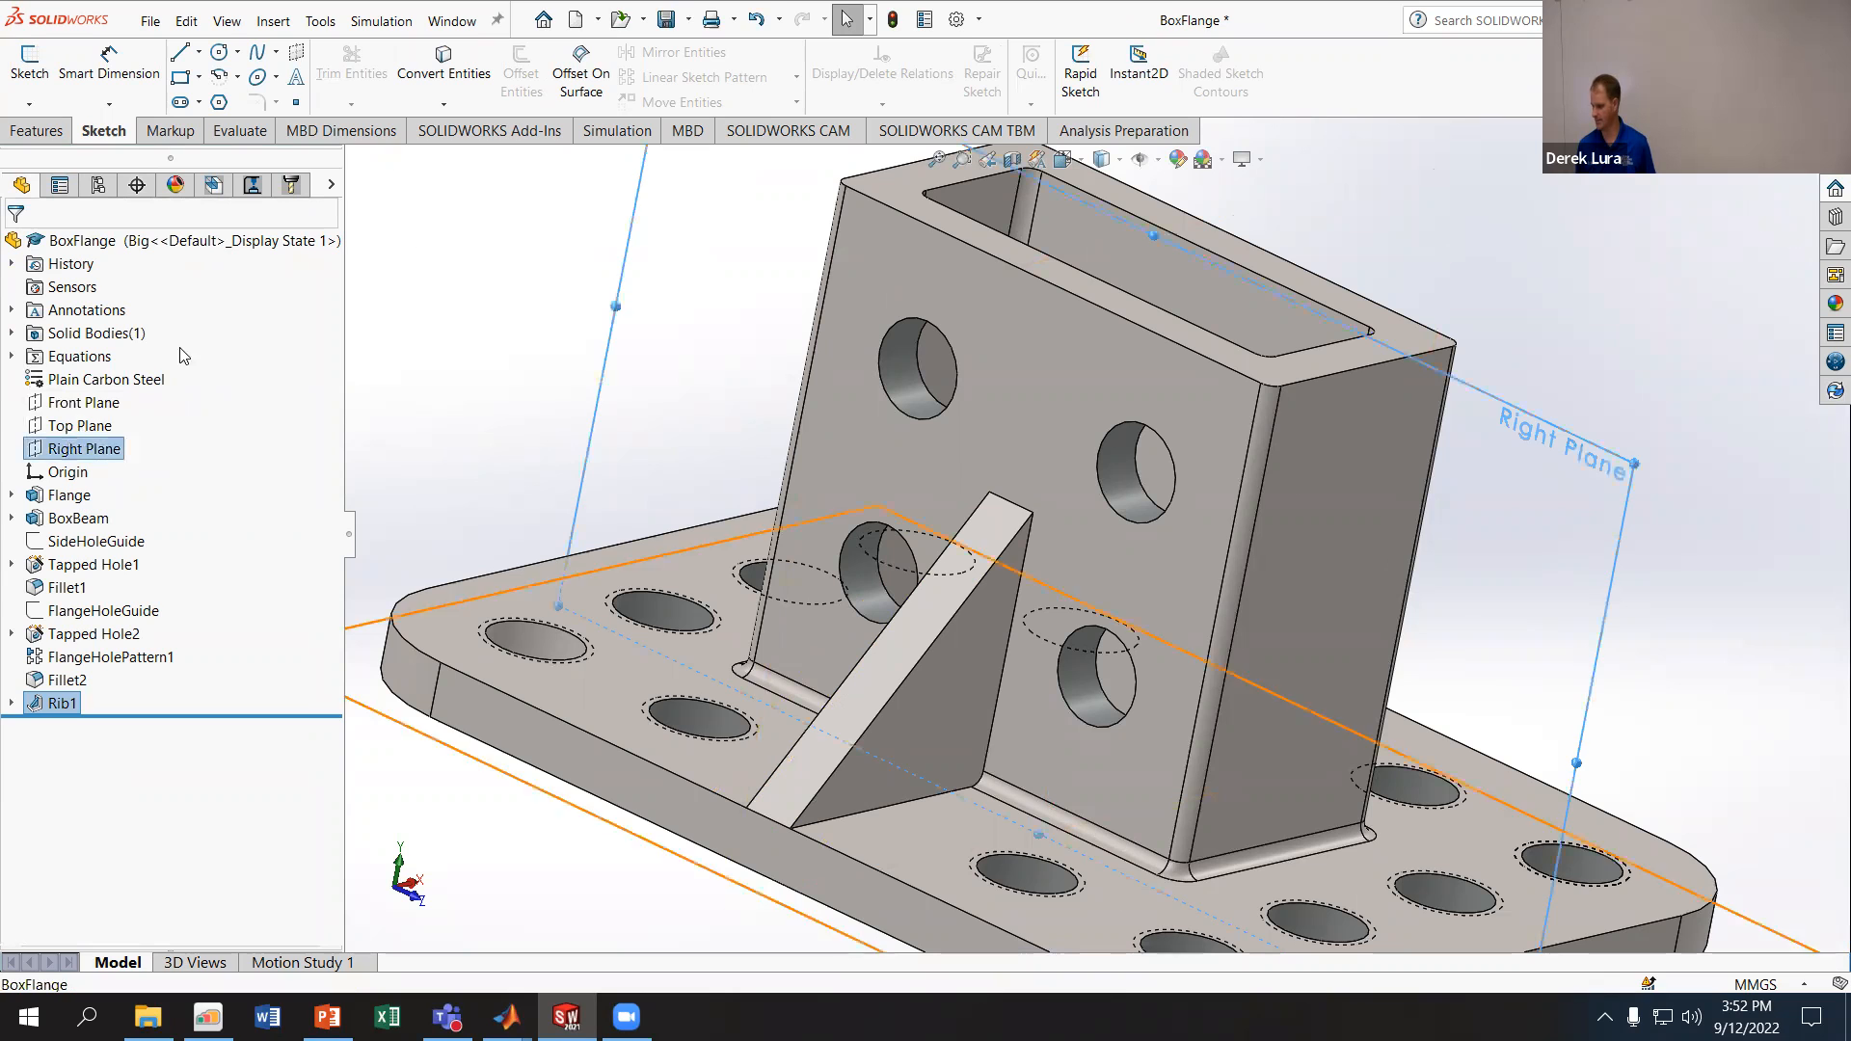
pyautogui.click(19, 133)
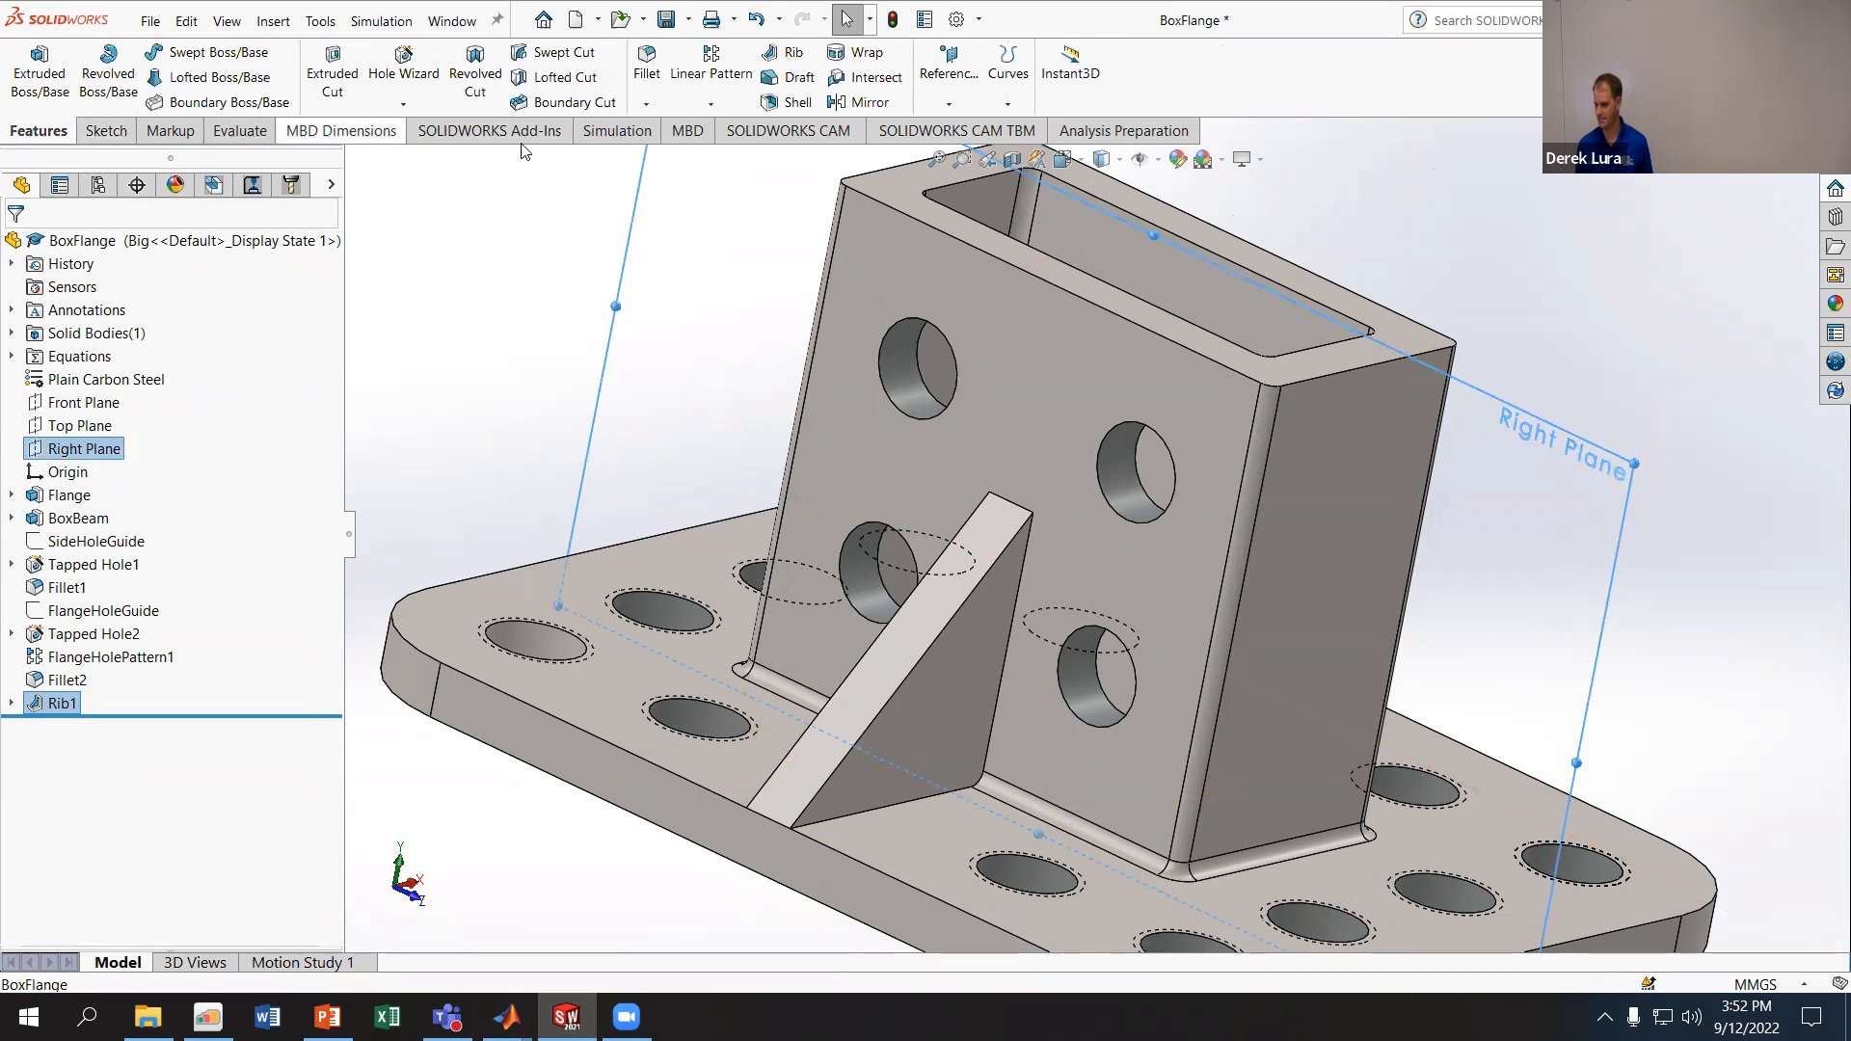
pyautogui.click(877, 104)
pyautogui.moveTo(637, 231); pyautogui.dragTo(386, 231, button='middle')
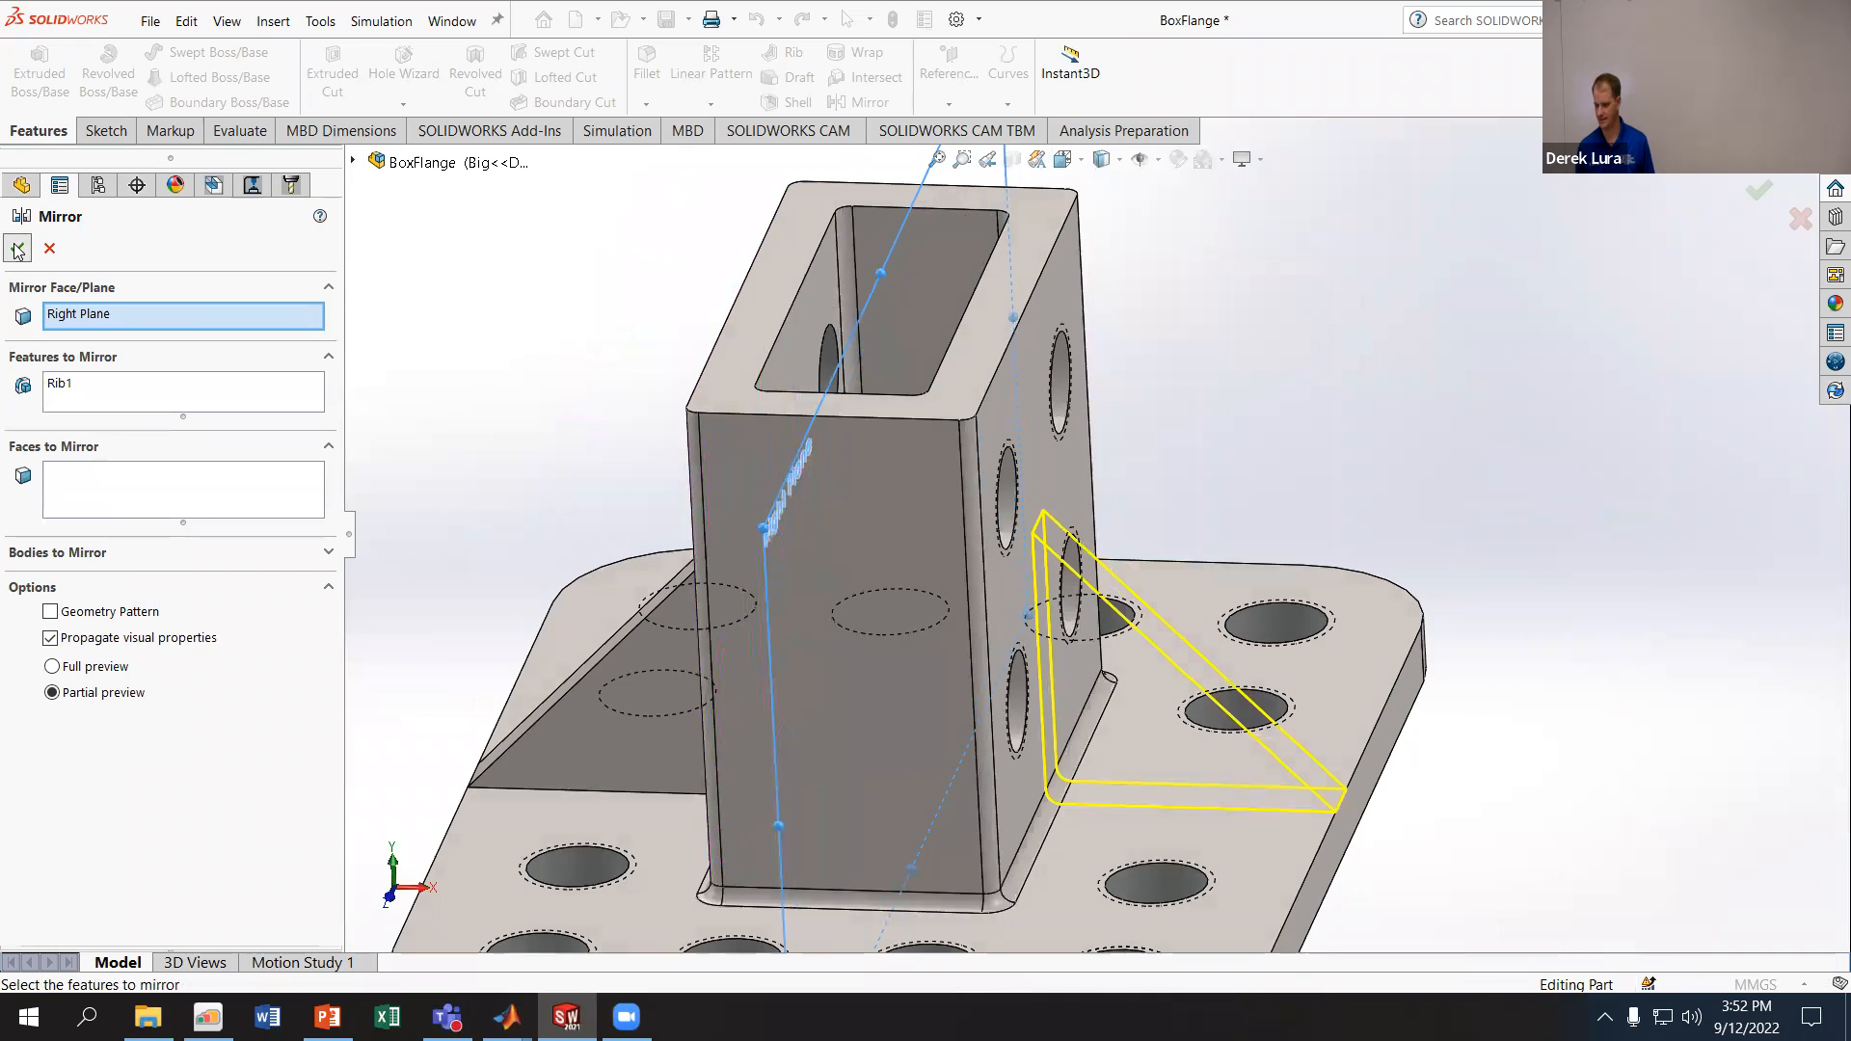
pyautogui.click(18, 249)
# - Unsuppress the Mirror1 feature in the Default configuration
pyautogui.rightClick(79, 732)
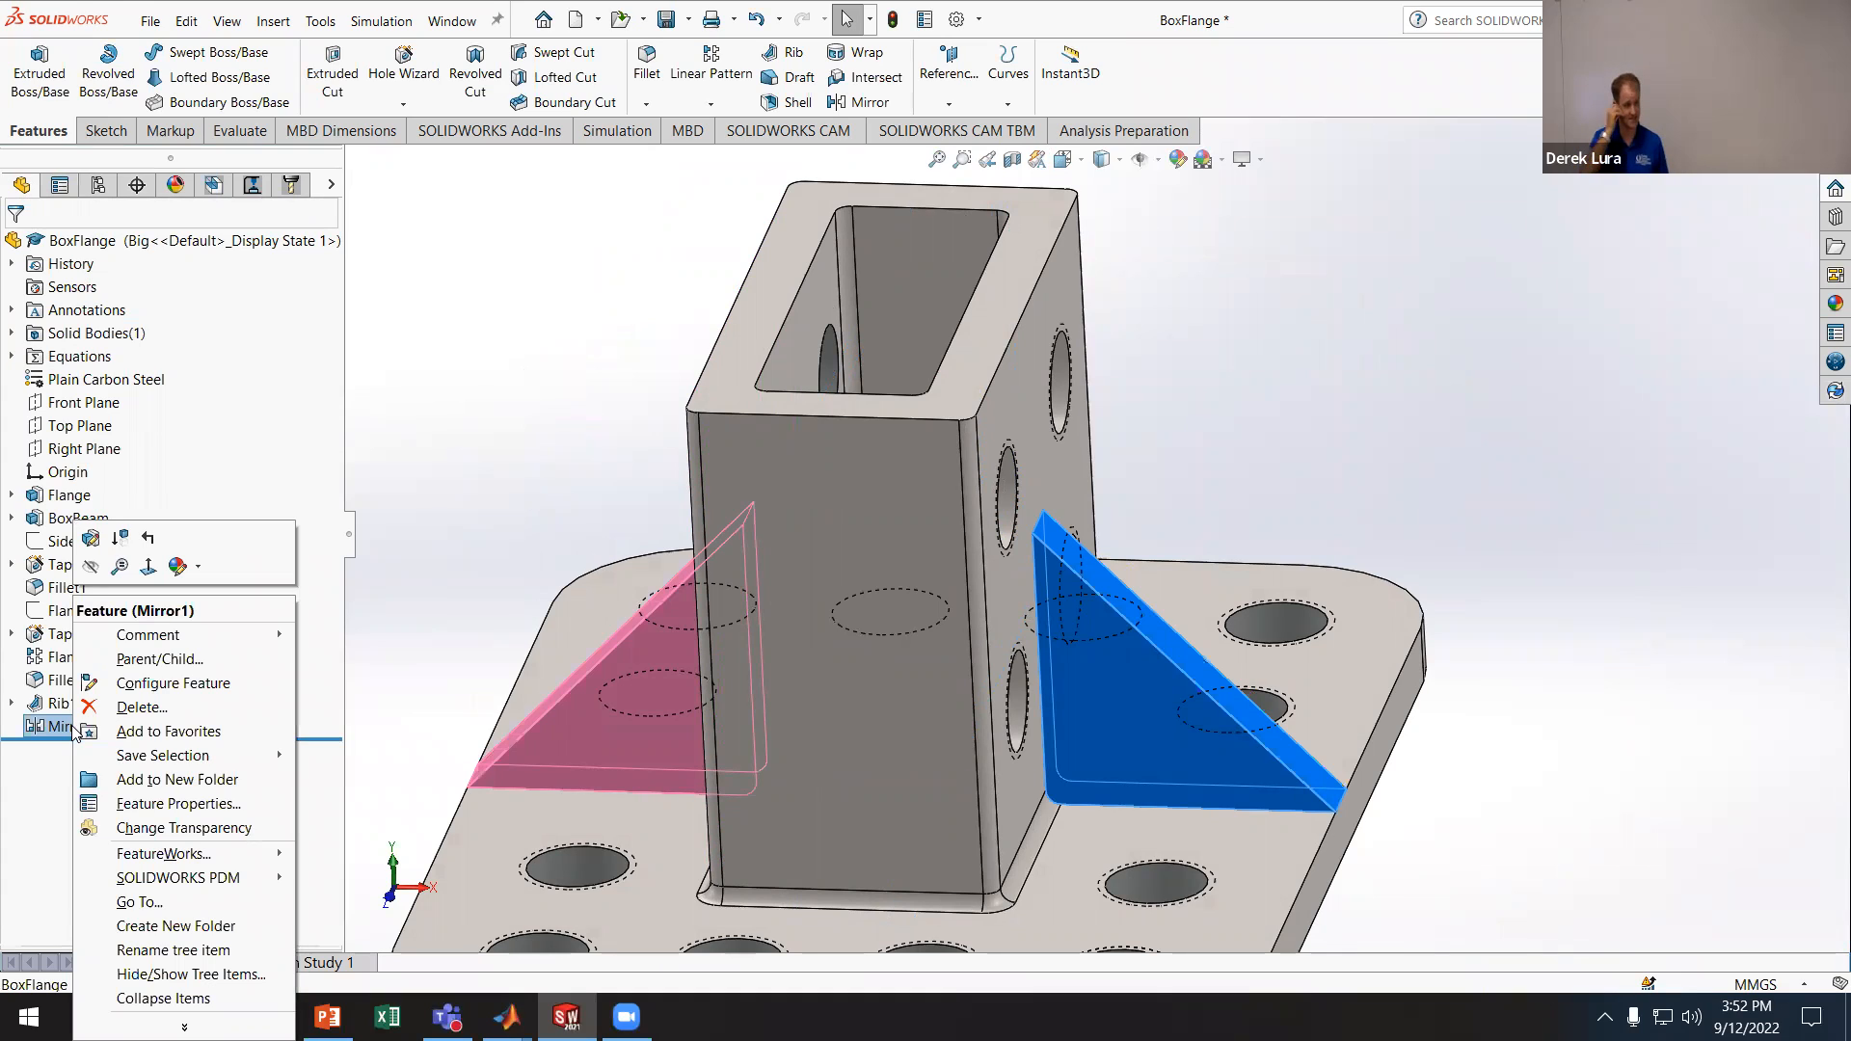
pyautogui.click(155, 683)
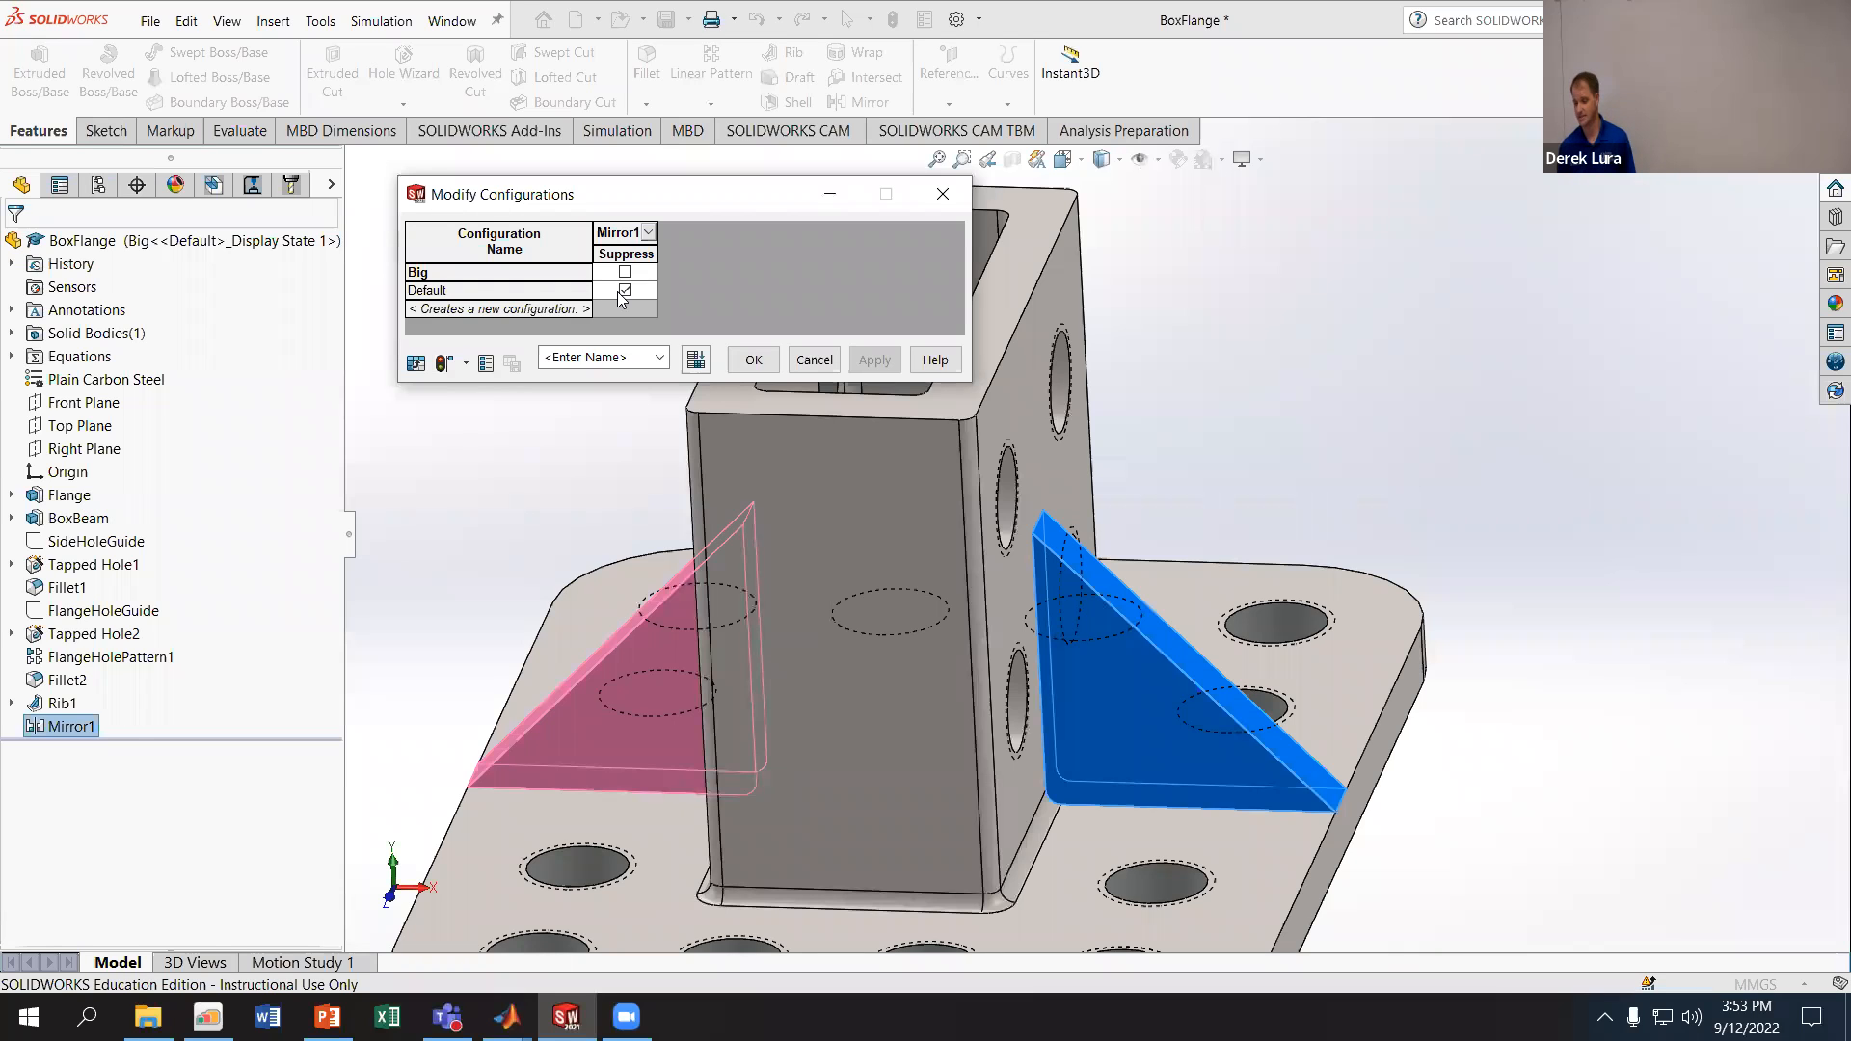
pyautogui.click(624, 291)
pyautogui.click(852, 359)
pyautogui.click(753, 360)
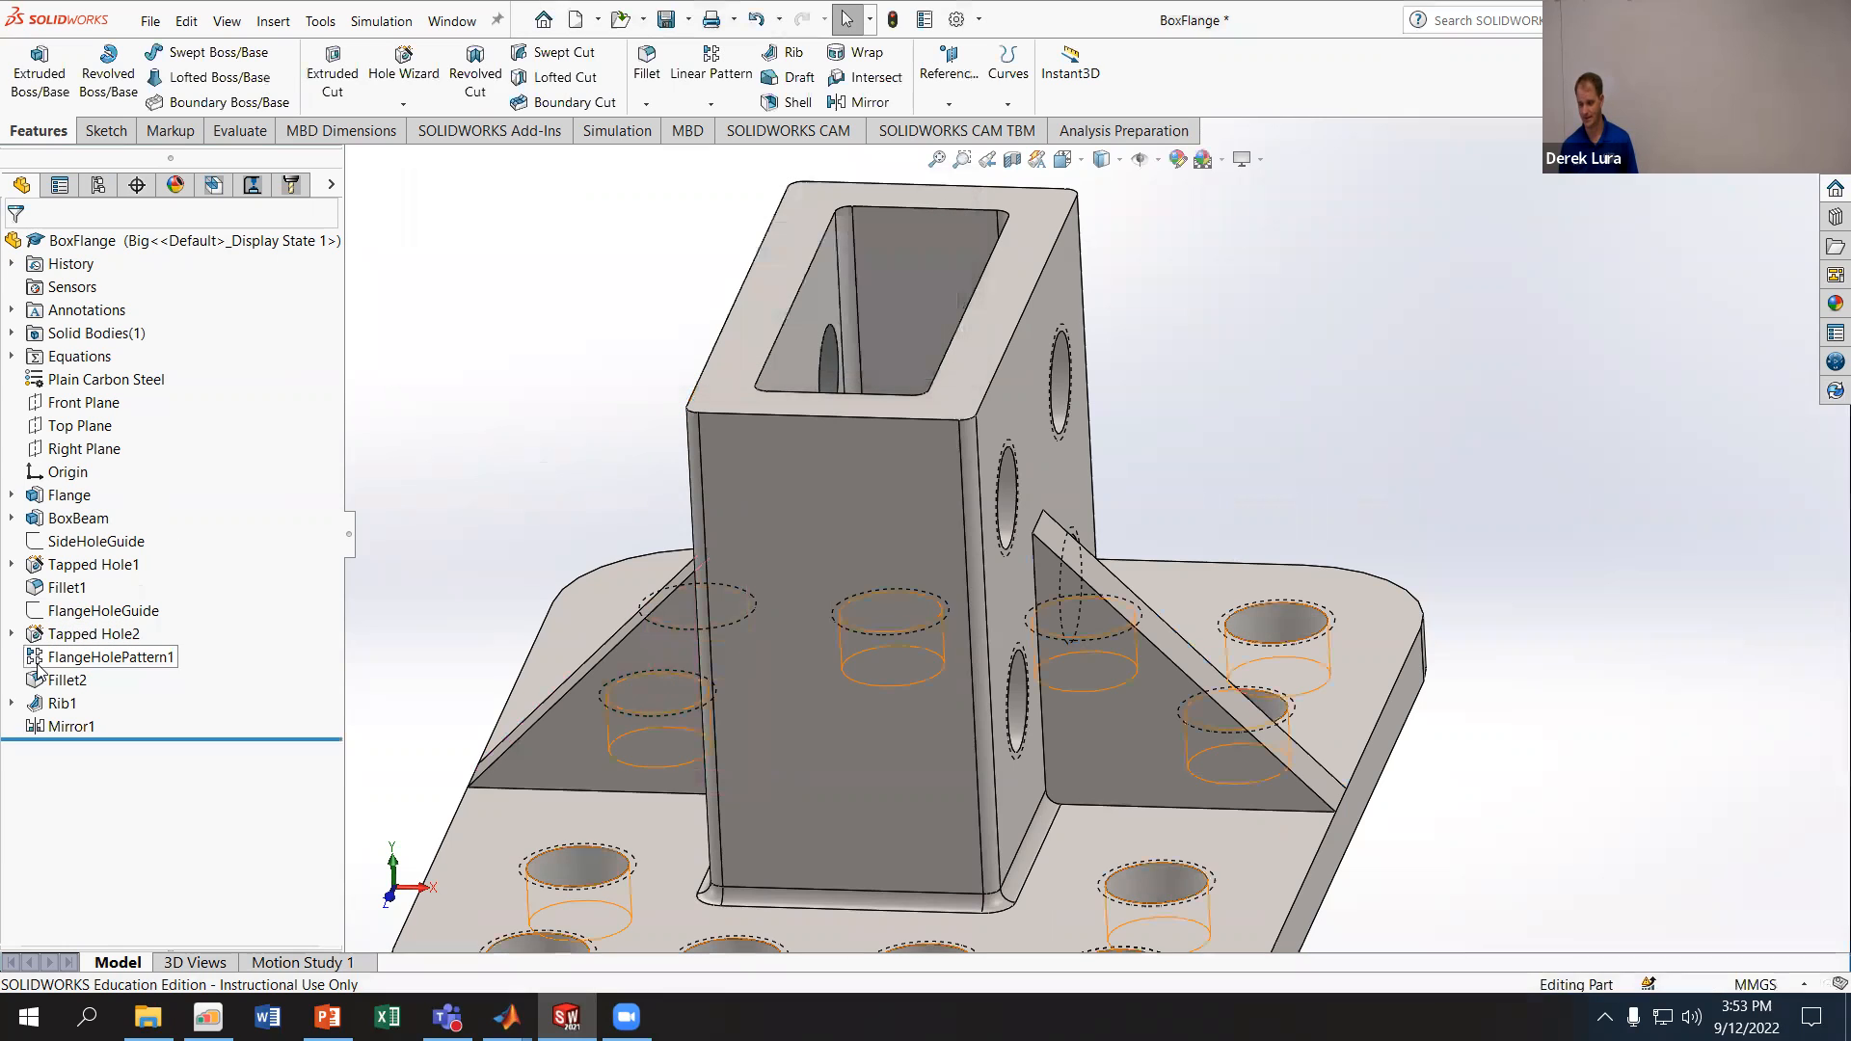
# - Set Rib1 as unsuppressed in both the Big and Default configurations
pyautogui.click(35, 705)
pyautogui.rightClick(33, 710)
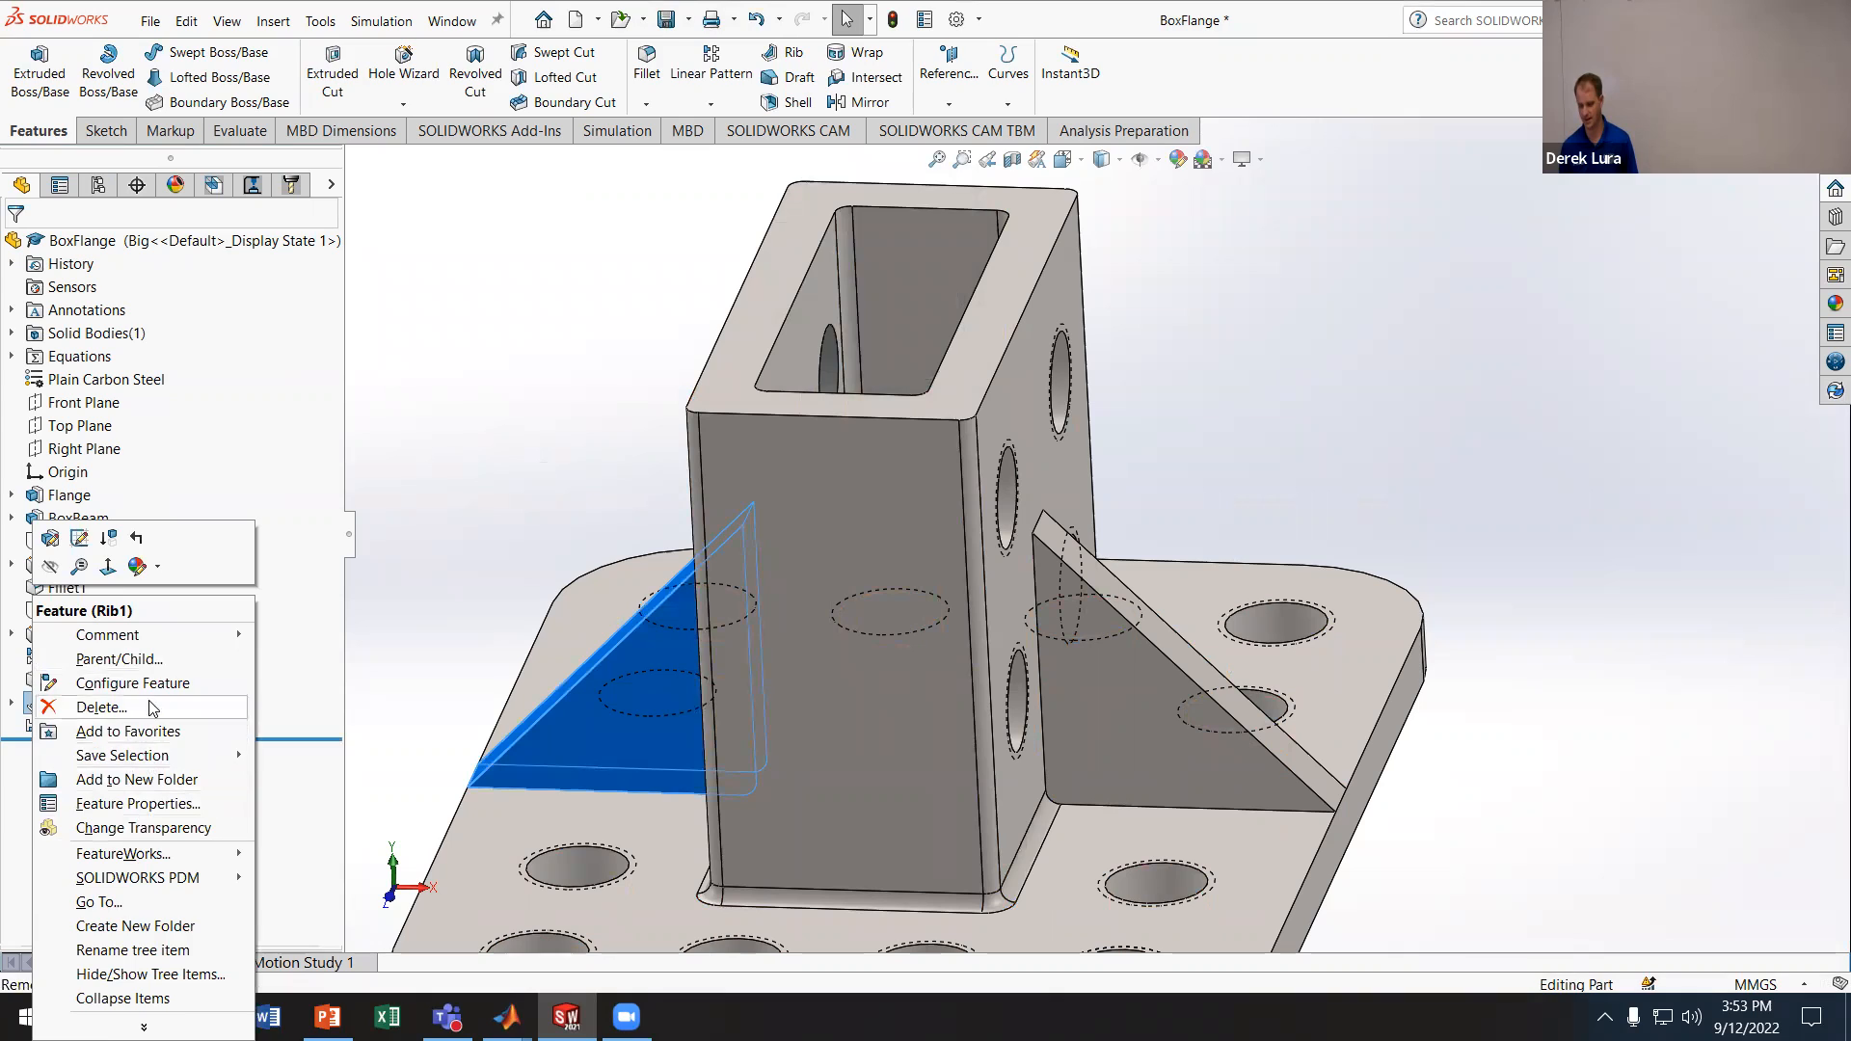
pyautogui.click(135, 682)
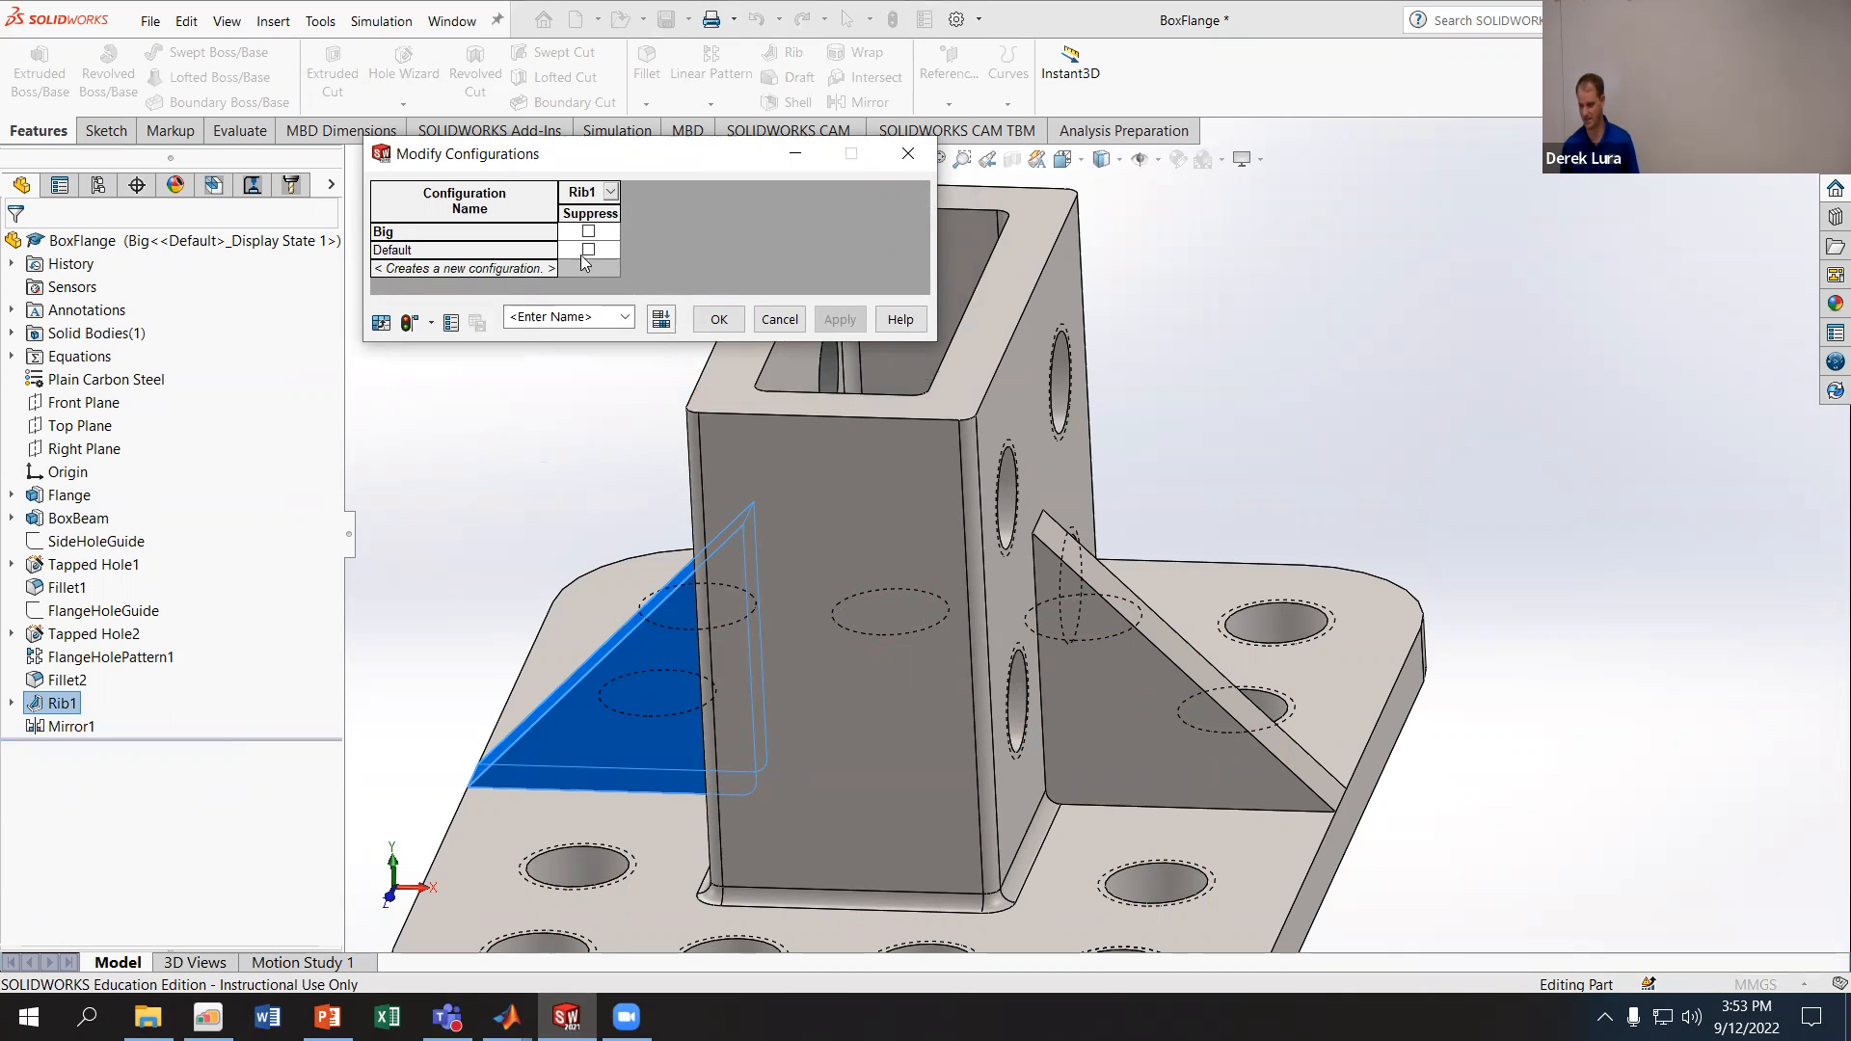
pyautogui.click(719, 320)
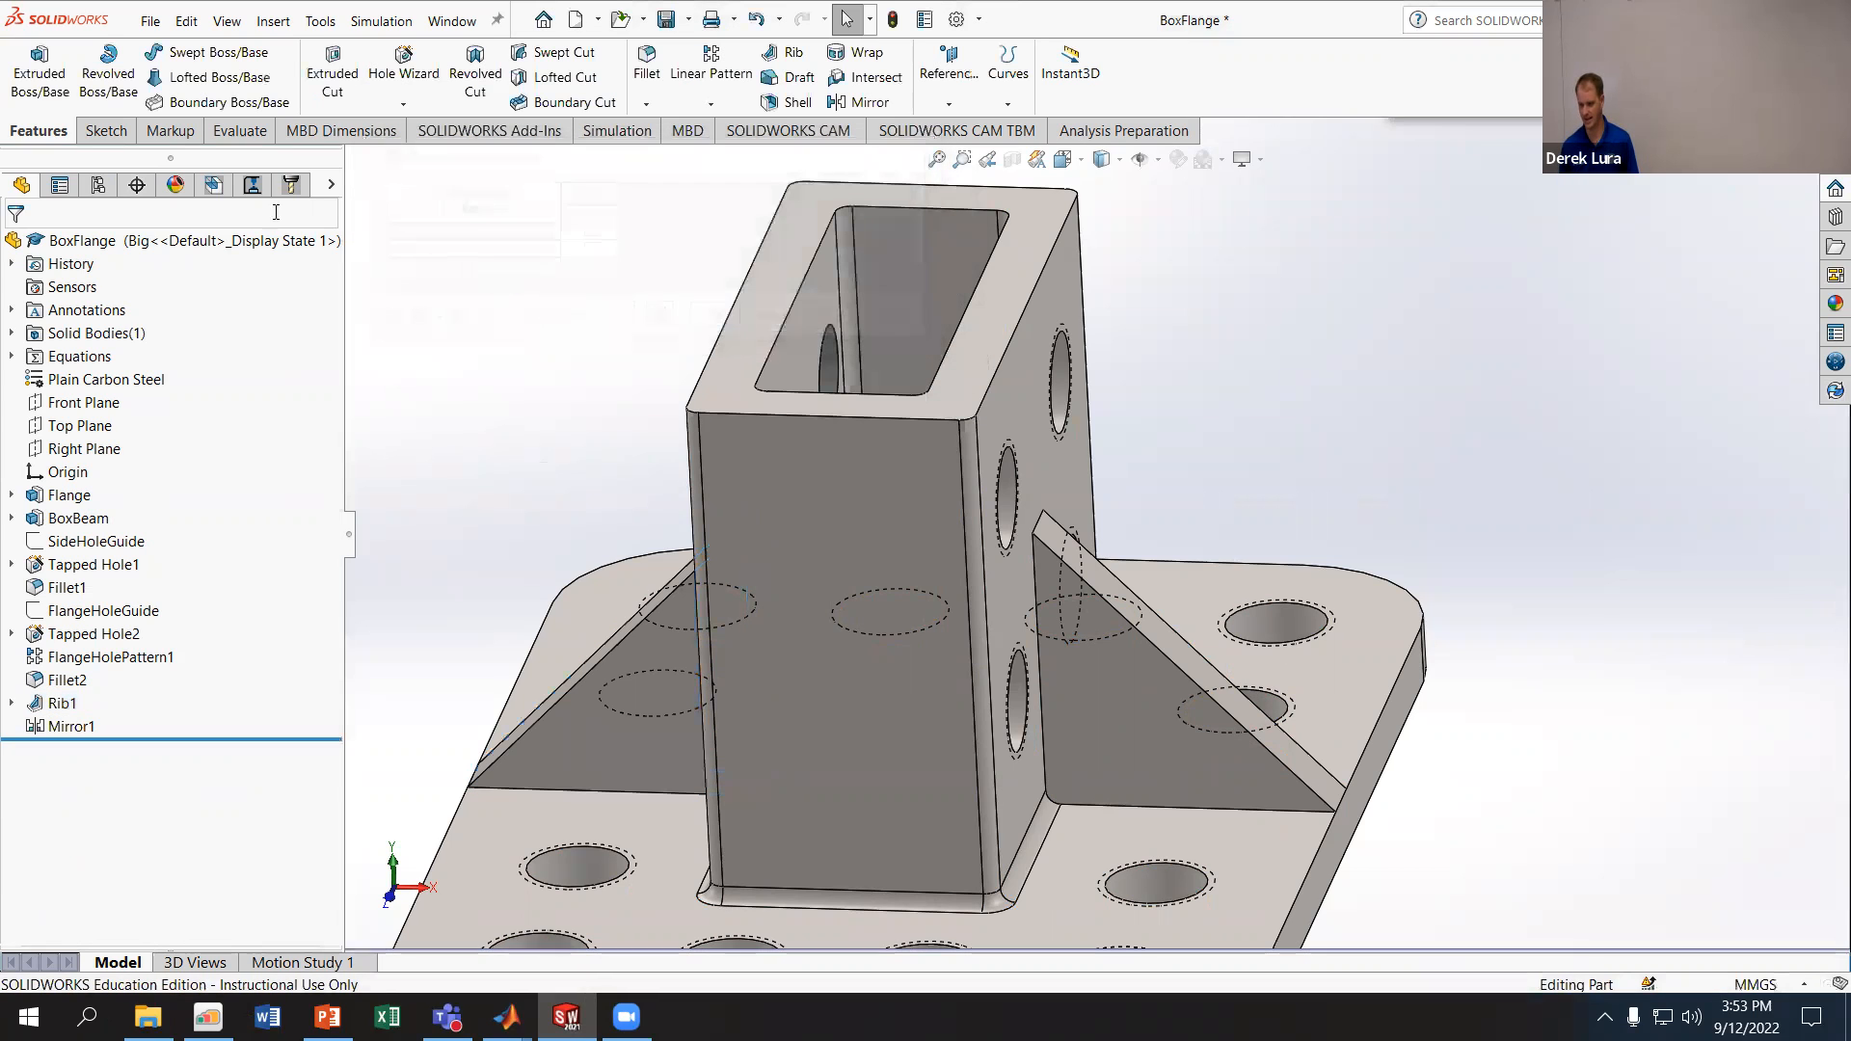
# - Compare the ribs in the Default and Big configurations, ending with Big active and the feature tree shown
pyautogui.click(103, 193)
pyautogui.doubleClick(105, 306)
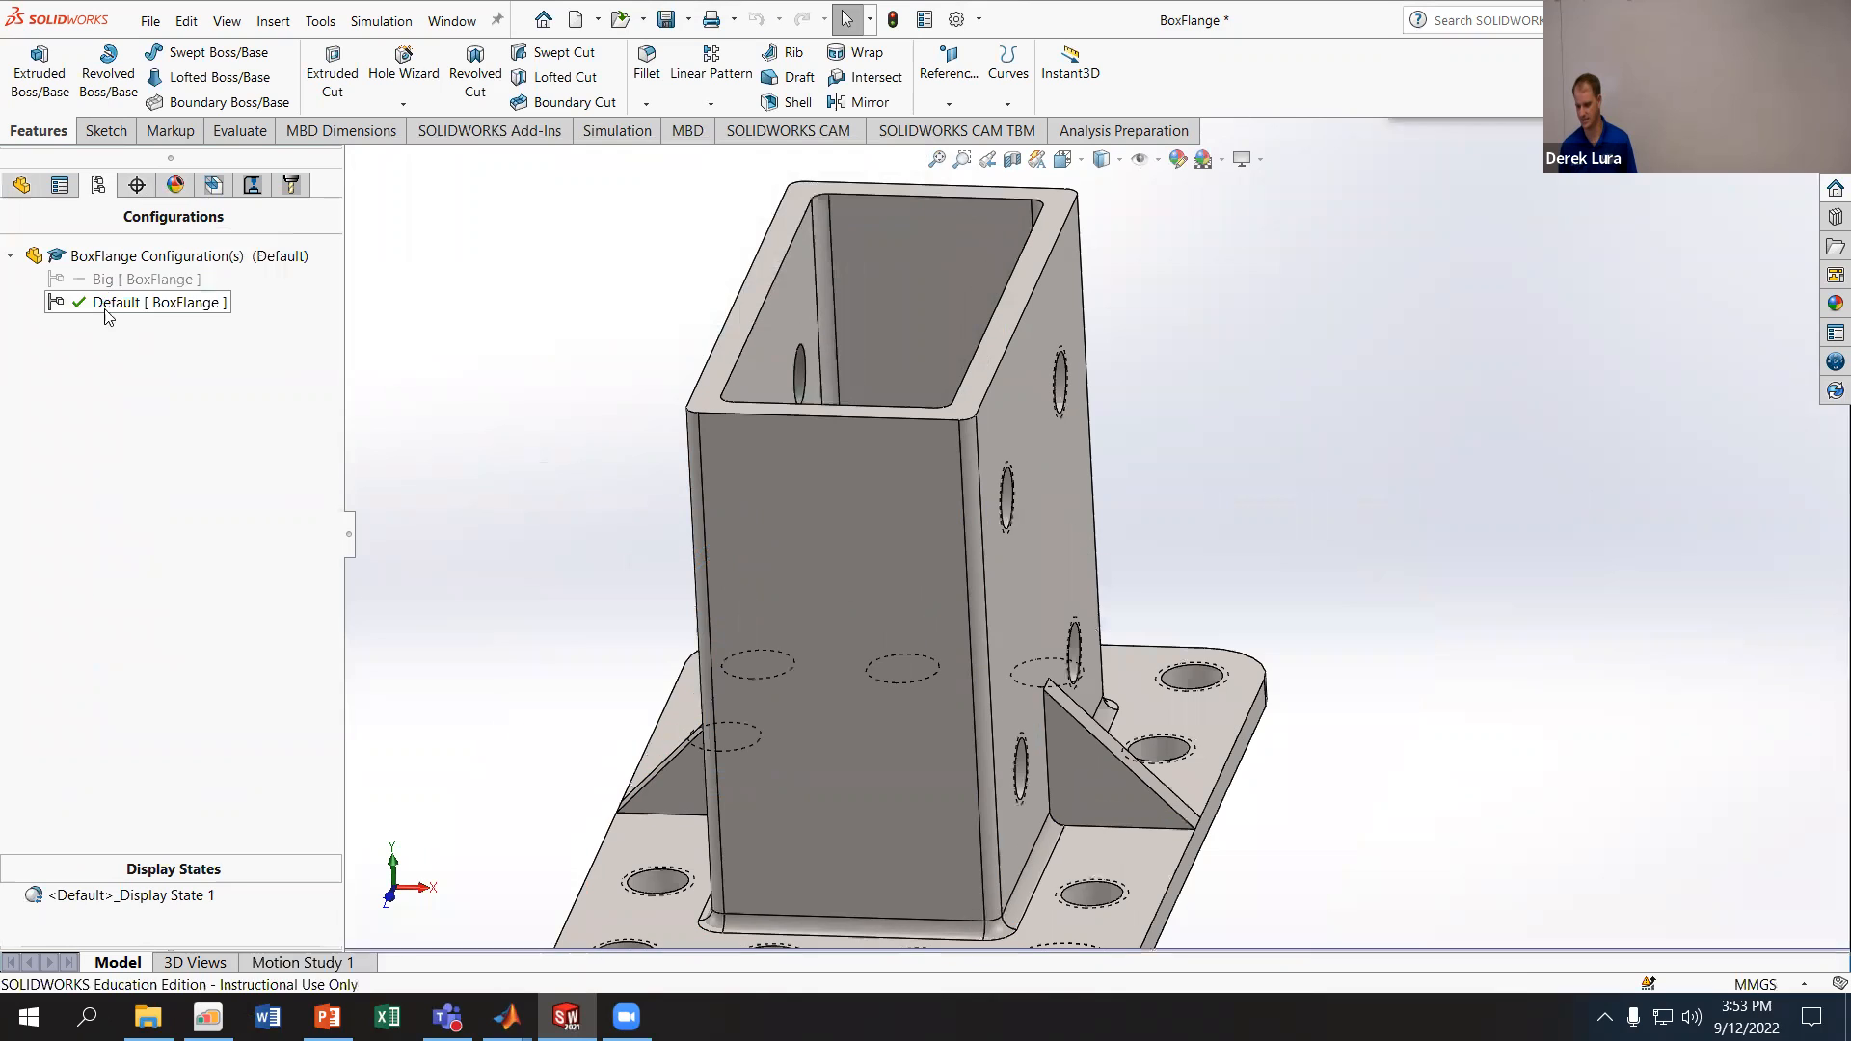
pyautogui.doubleClick(111, 279)
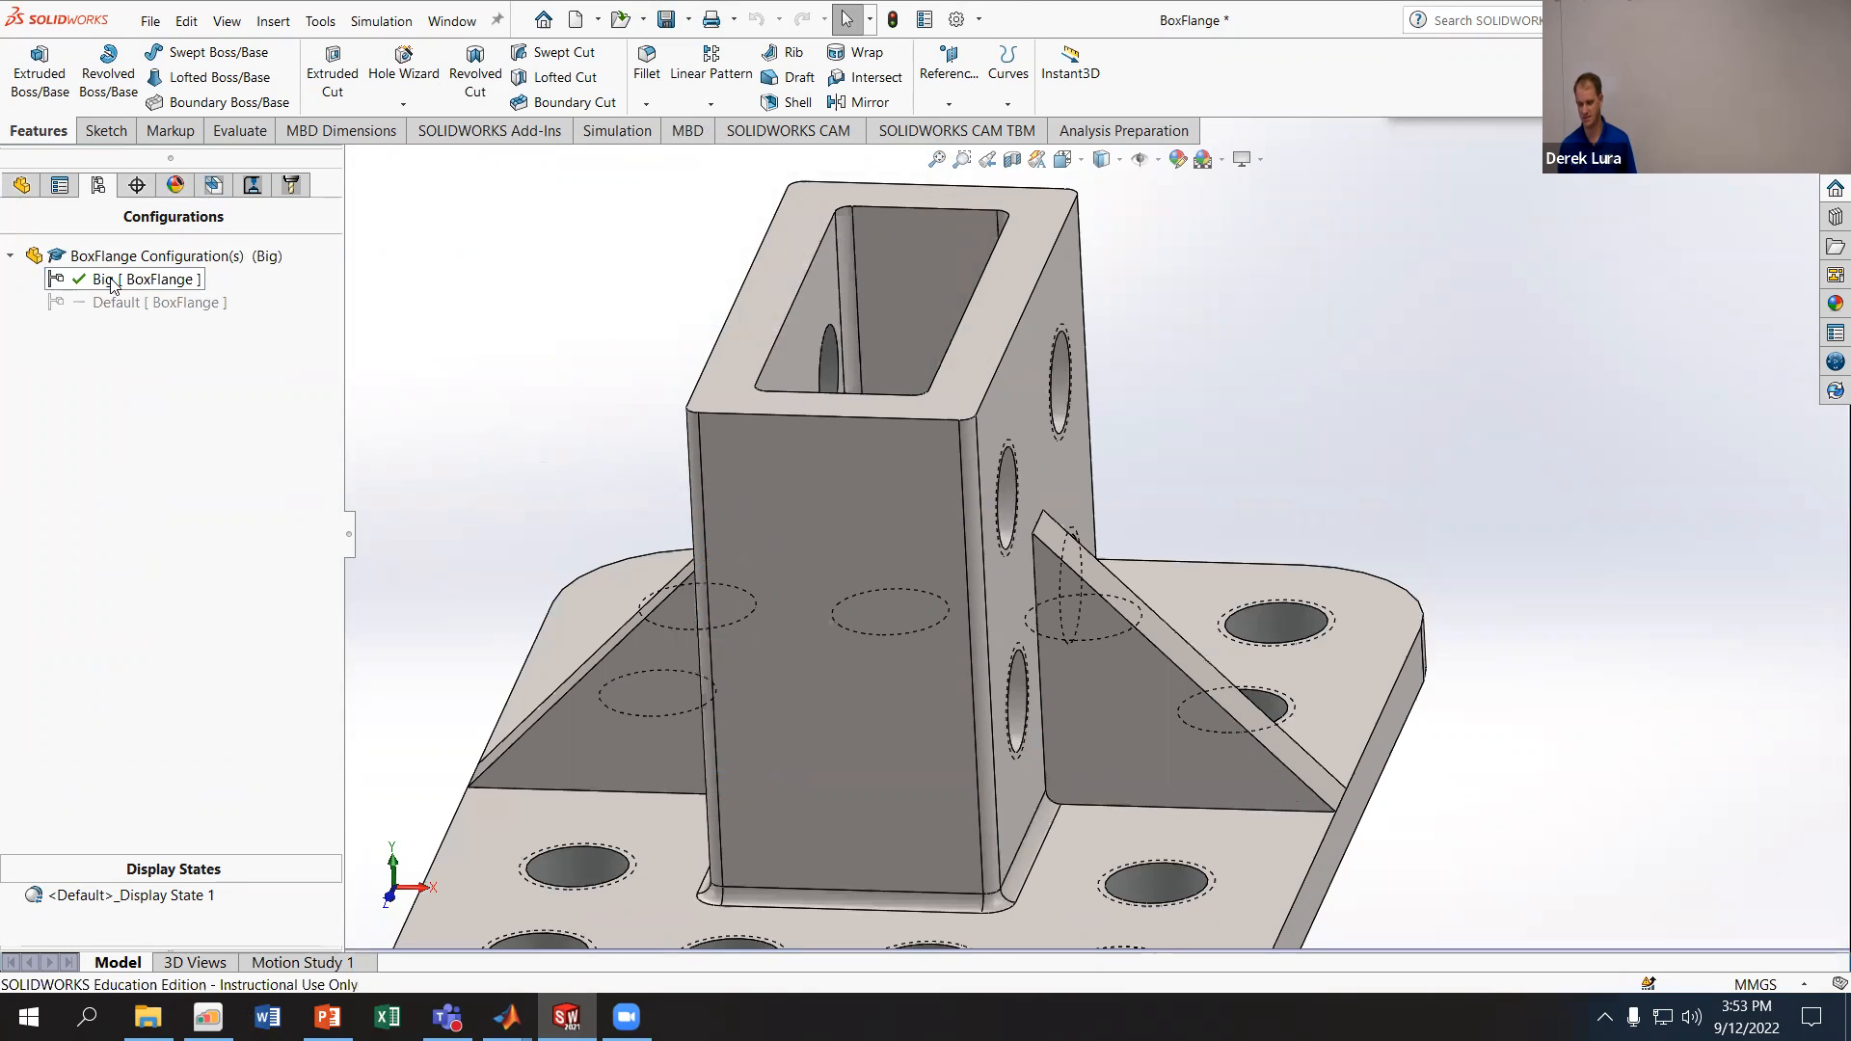
pyautogui.press('f')
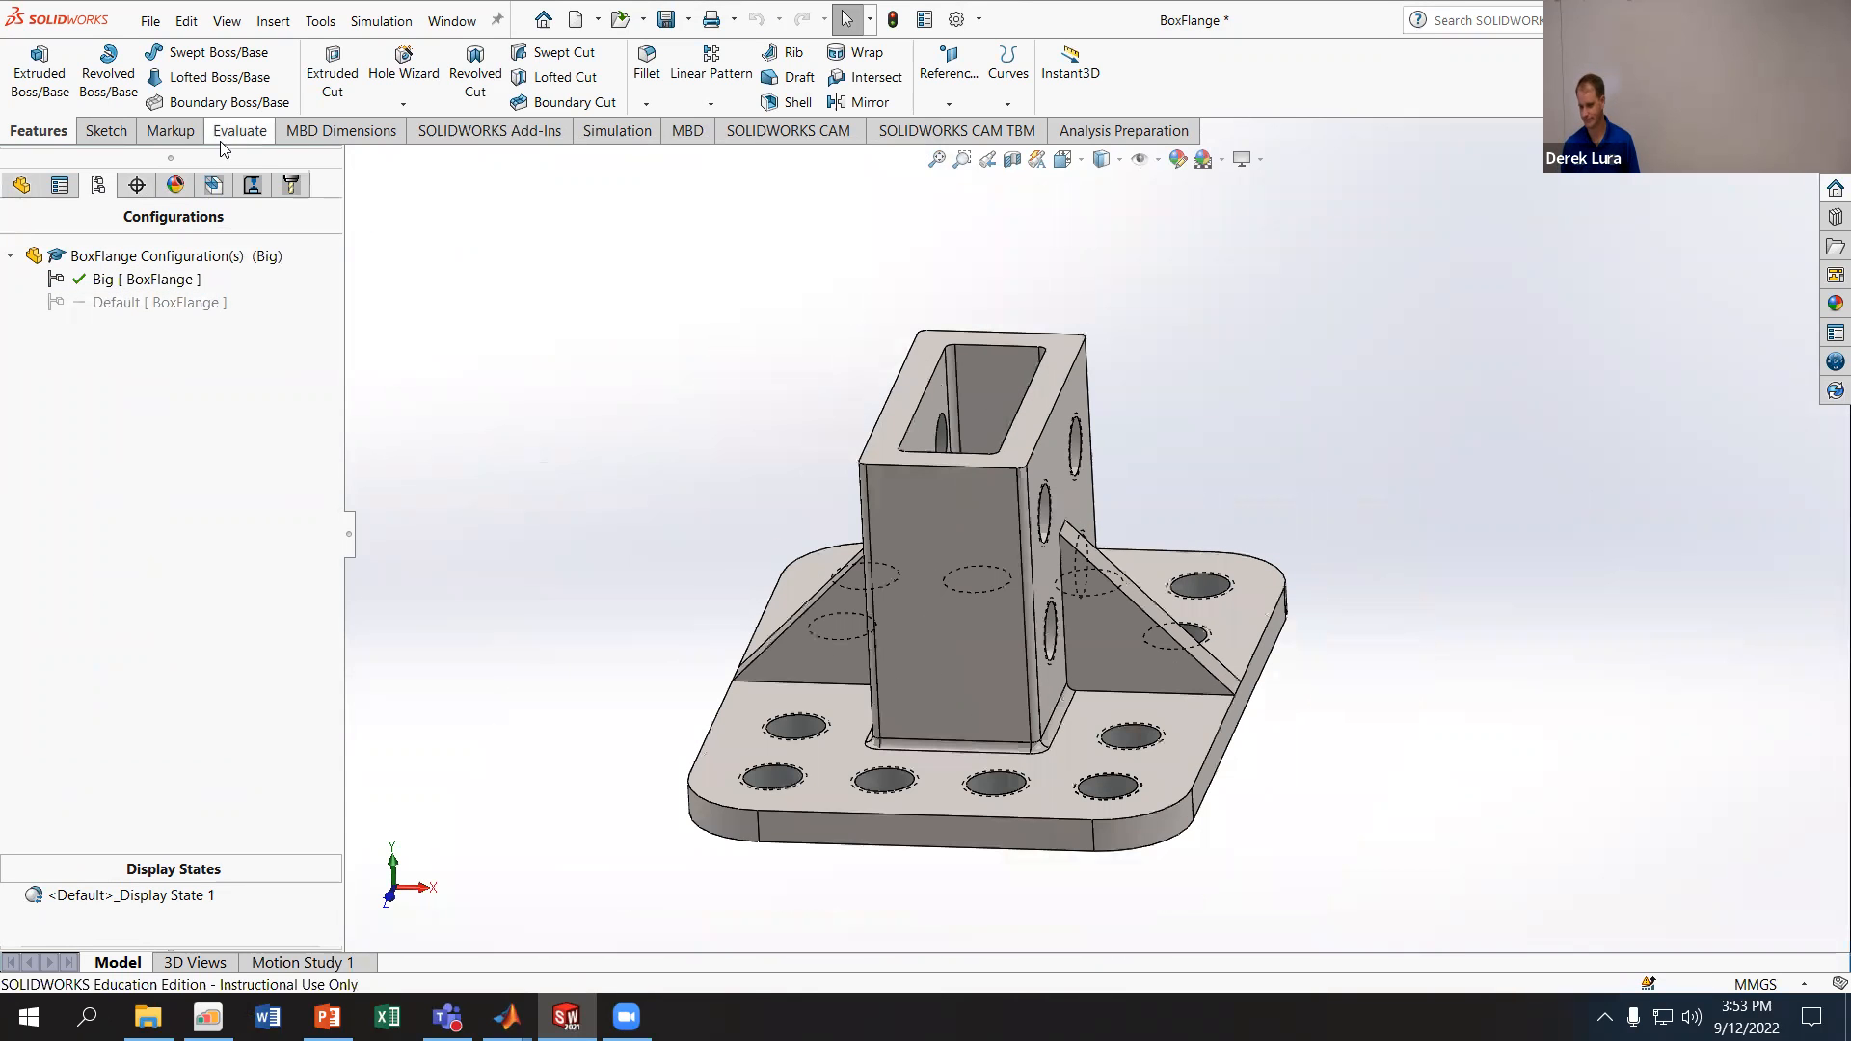
pyautogui.click(20, 187)
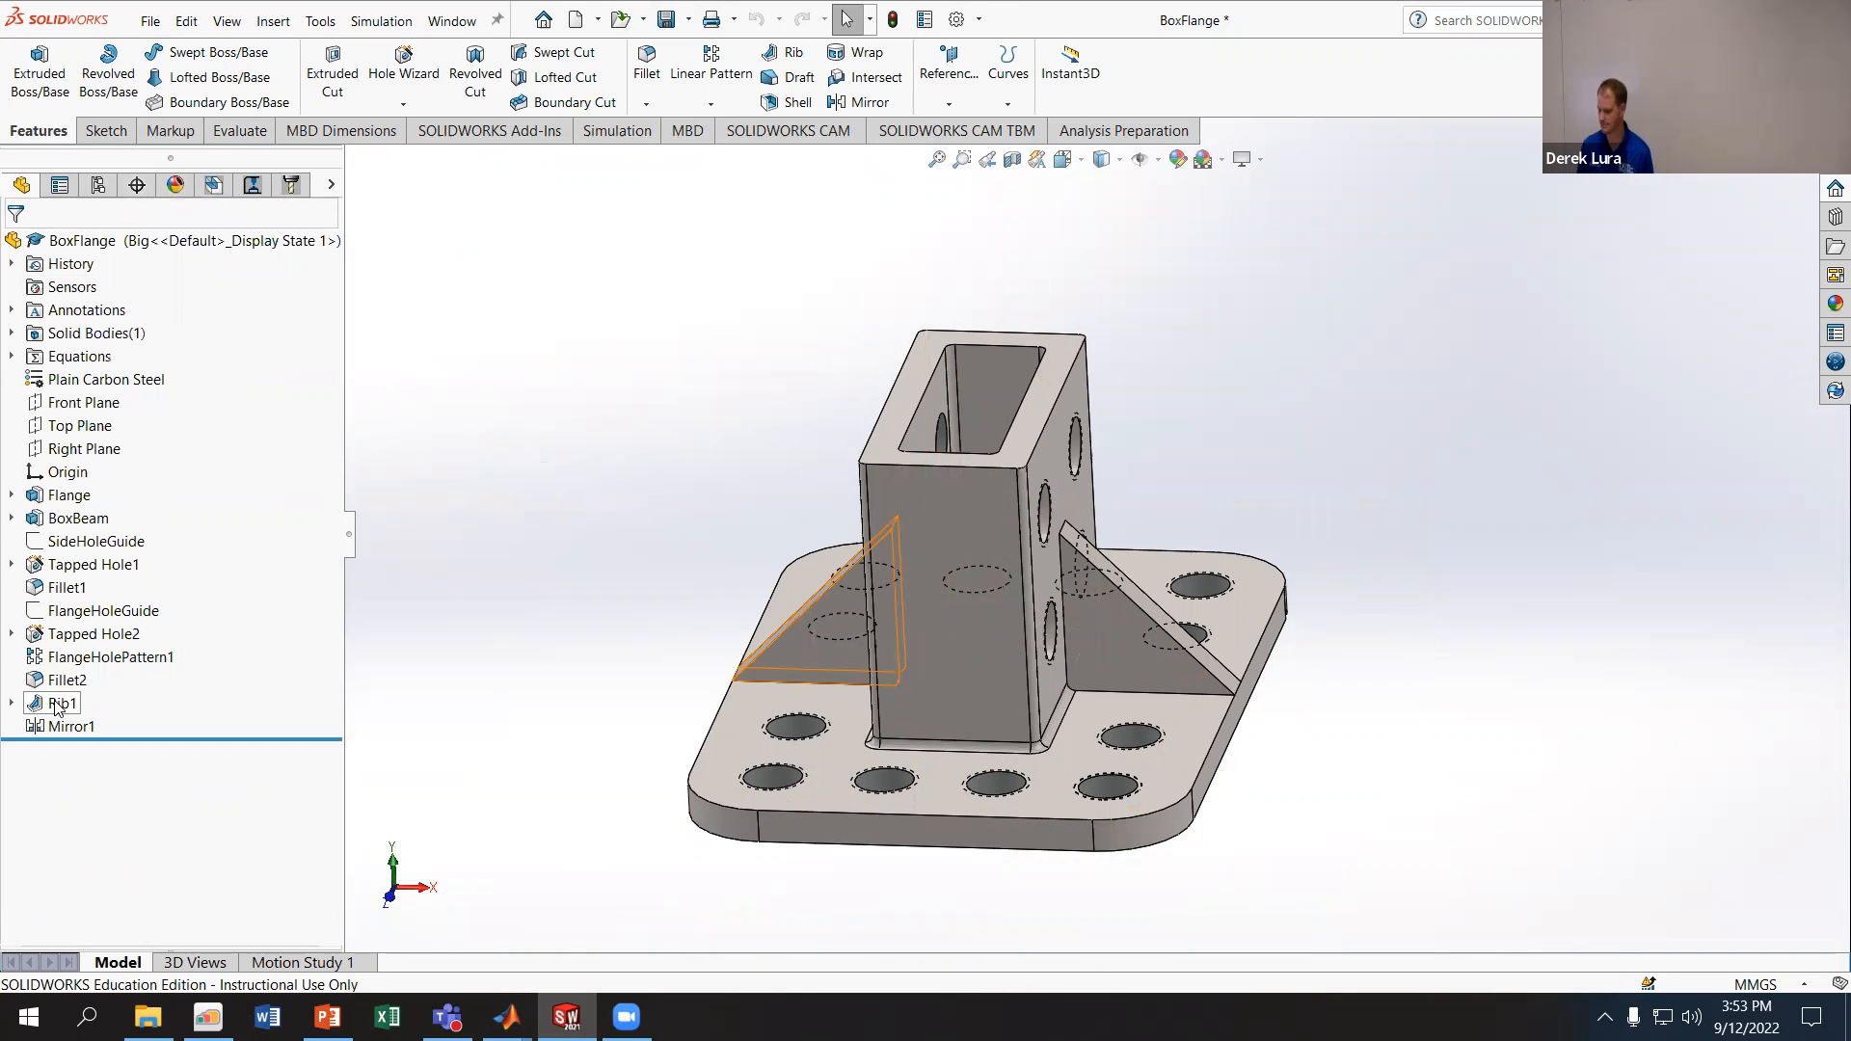
pyautogui.moveTo(512, 417); pyautogui.dragTo(617, 548, button='middle')
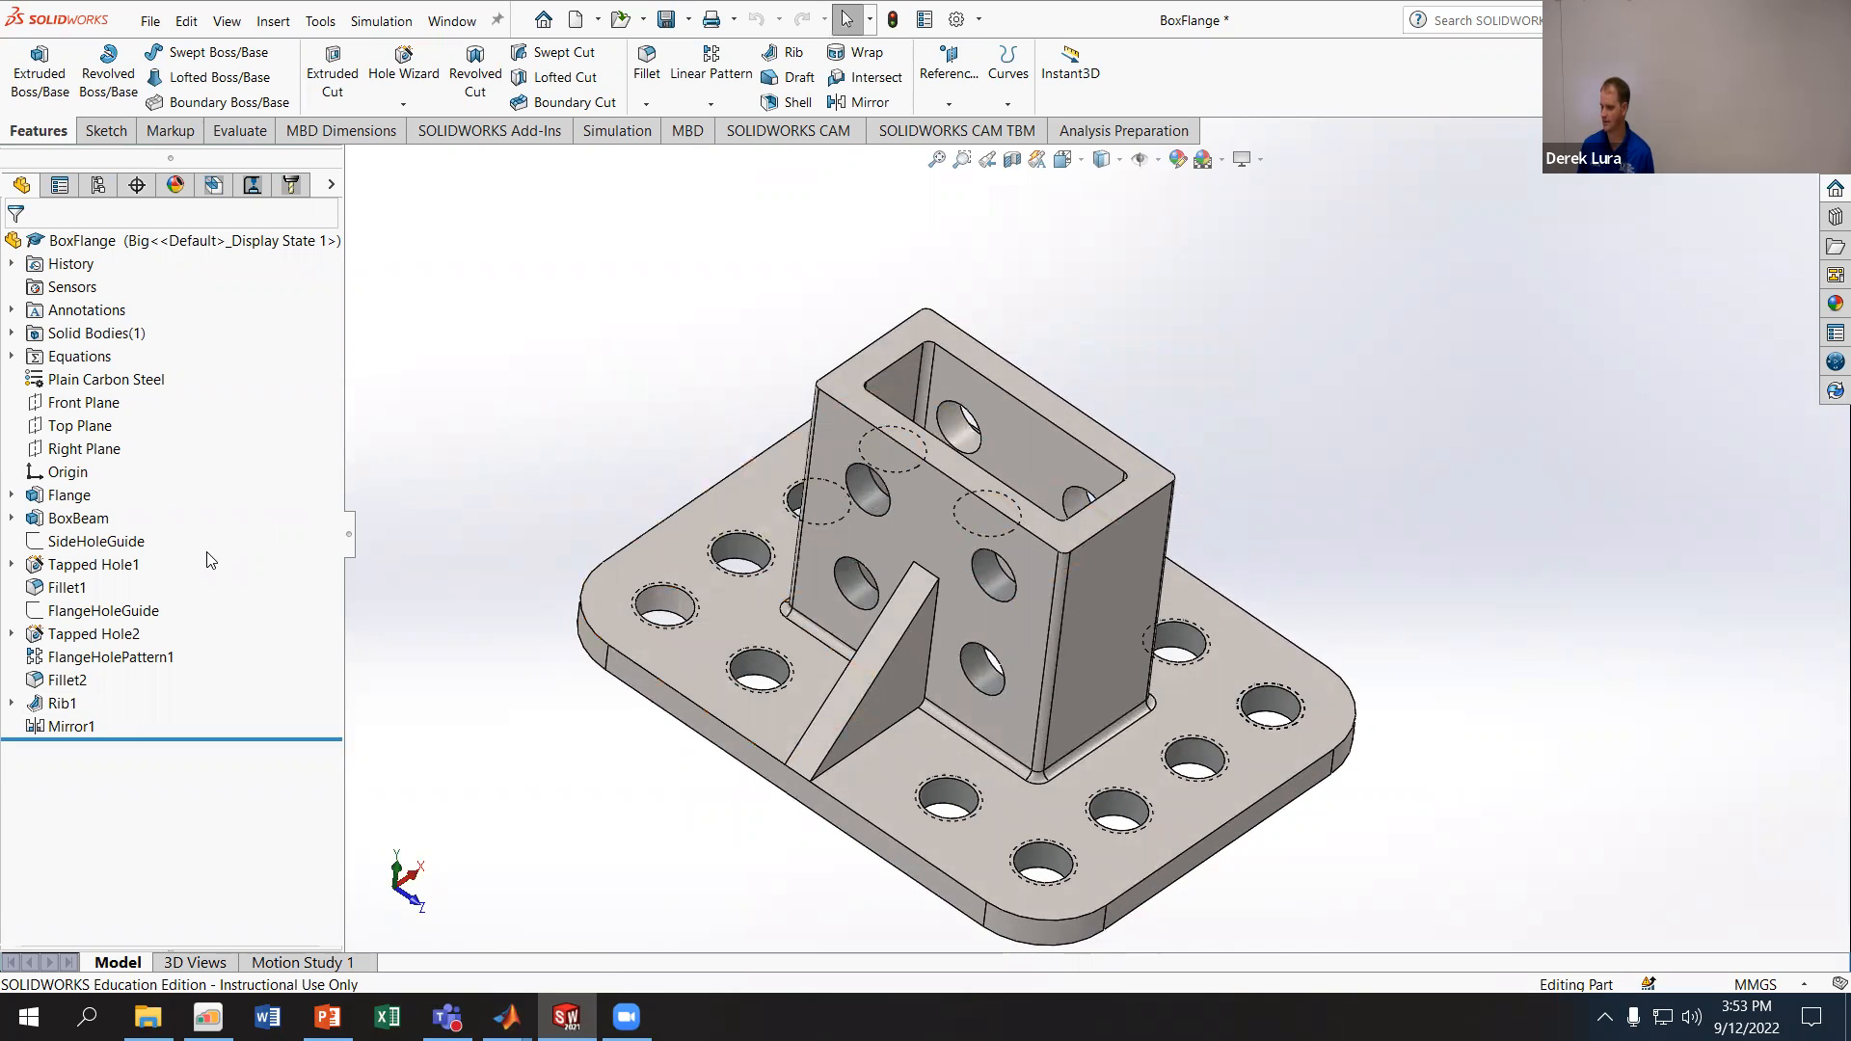
# - Examine the hole specification of Tapped Hole2 and its configuration scope options, closing them without changes
pyautogui.click(93, 564)
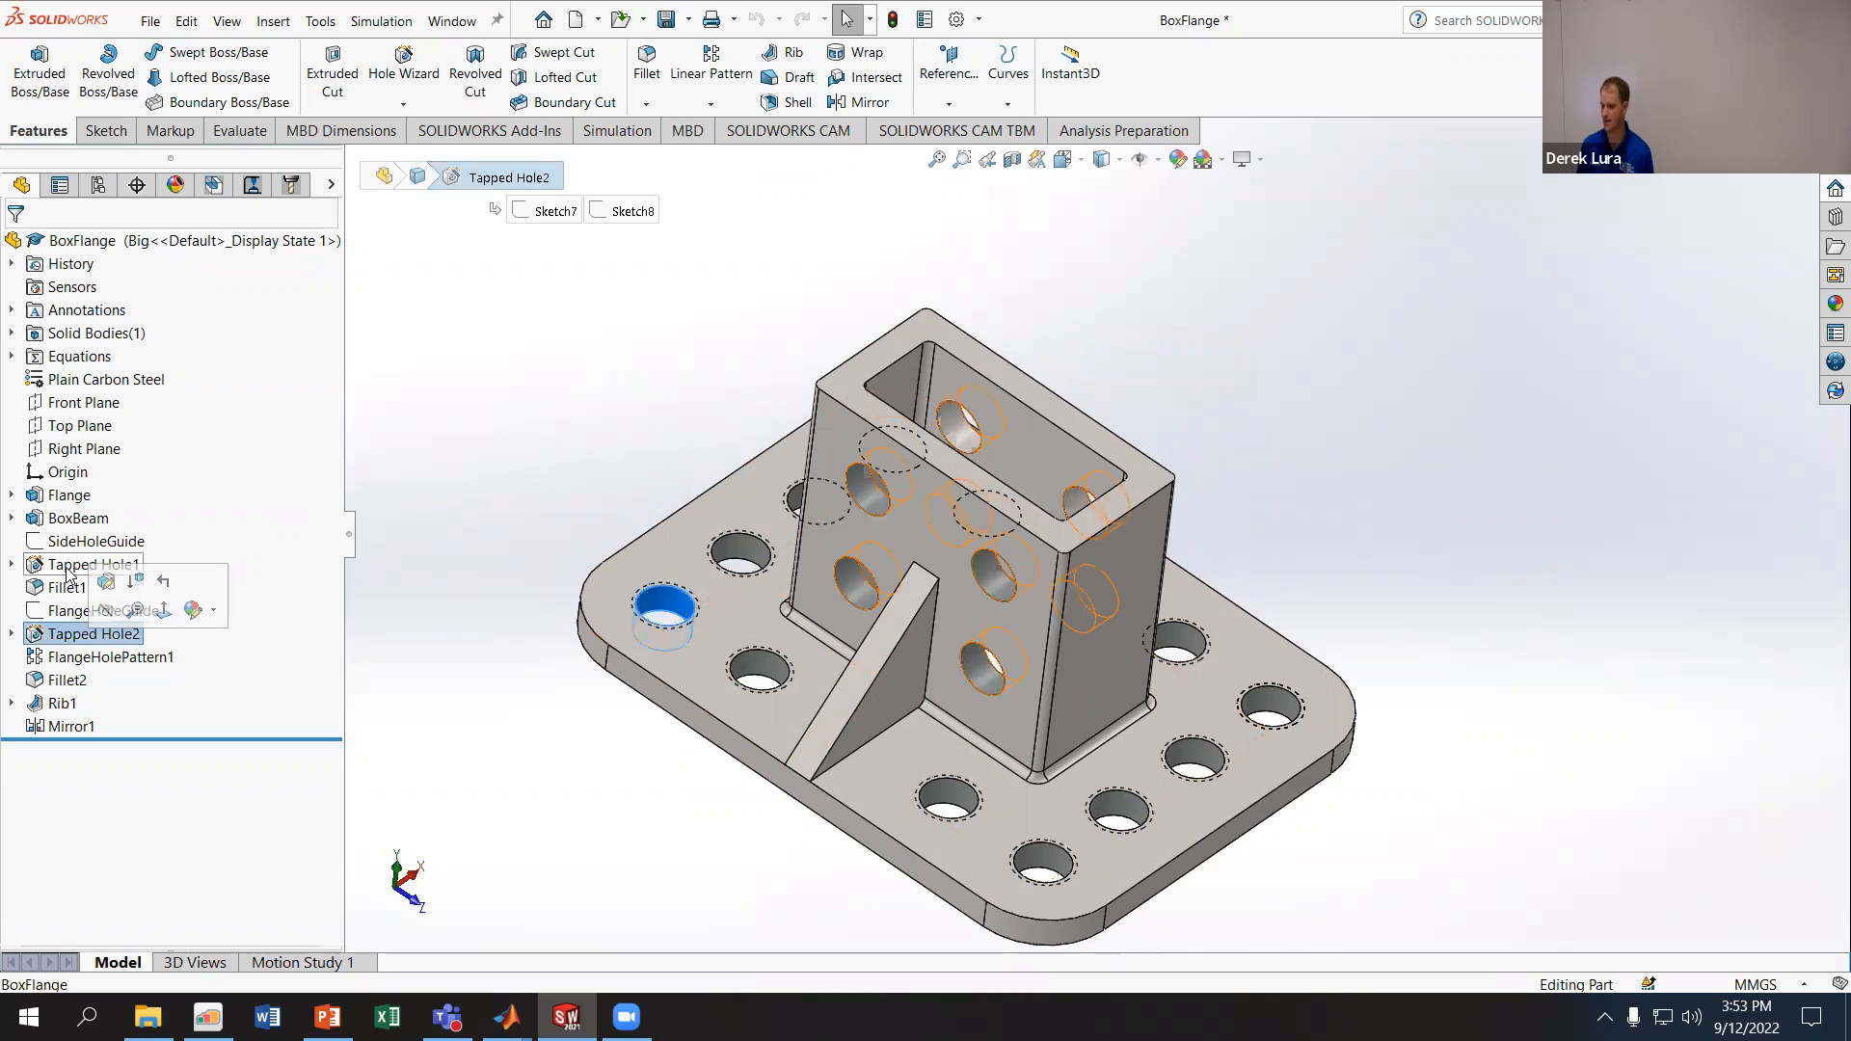
pyautogui.click(89, 638)
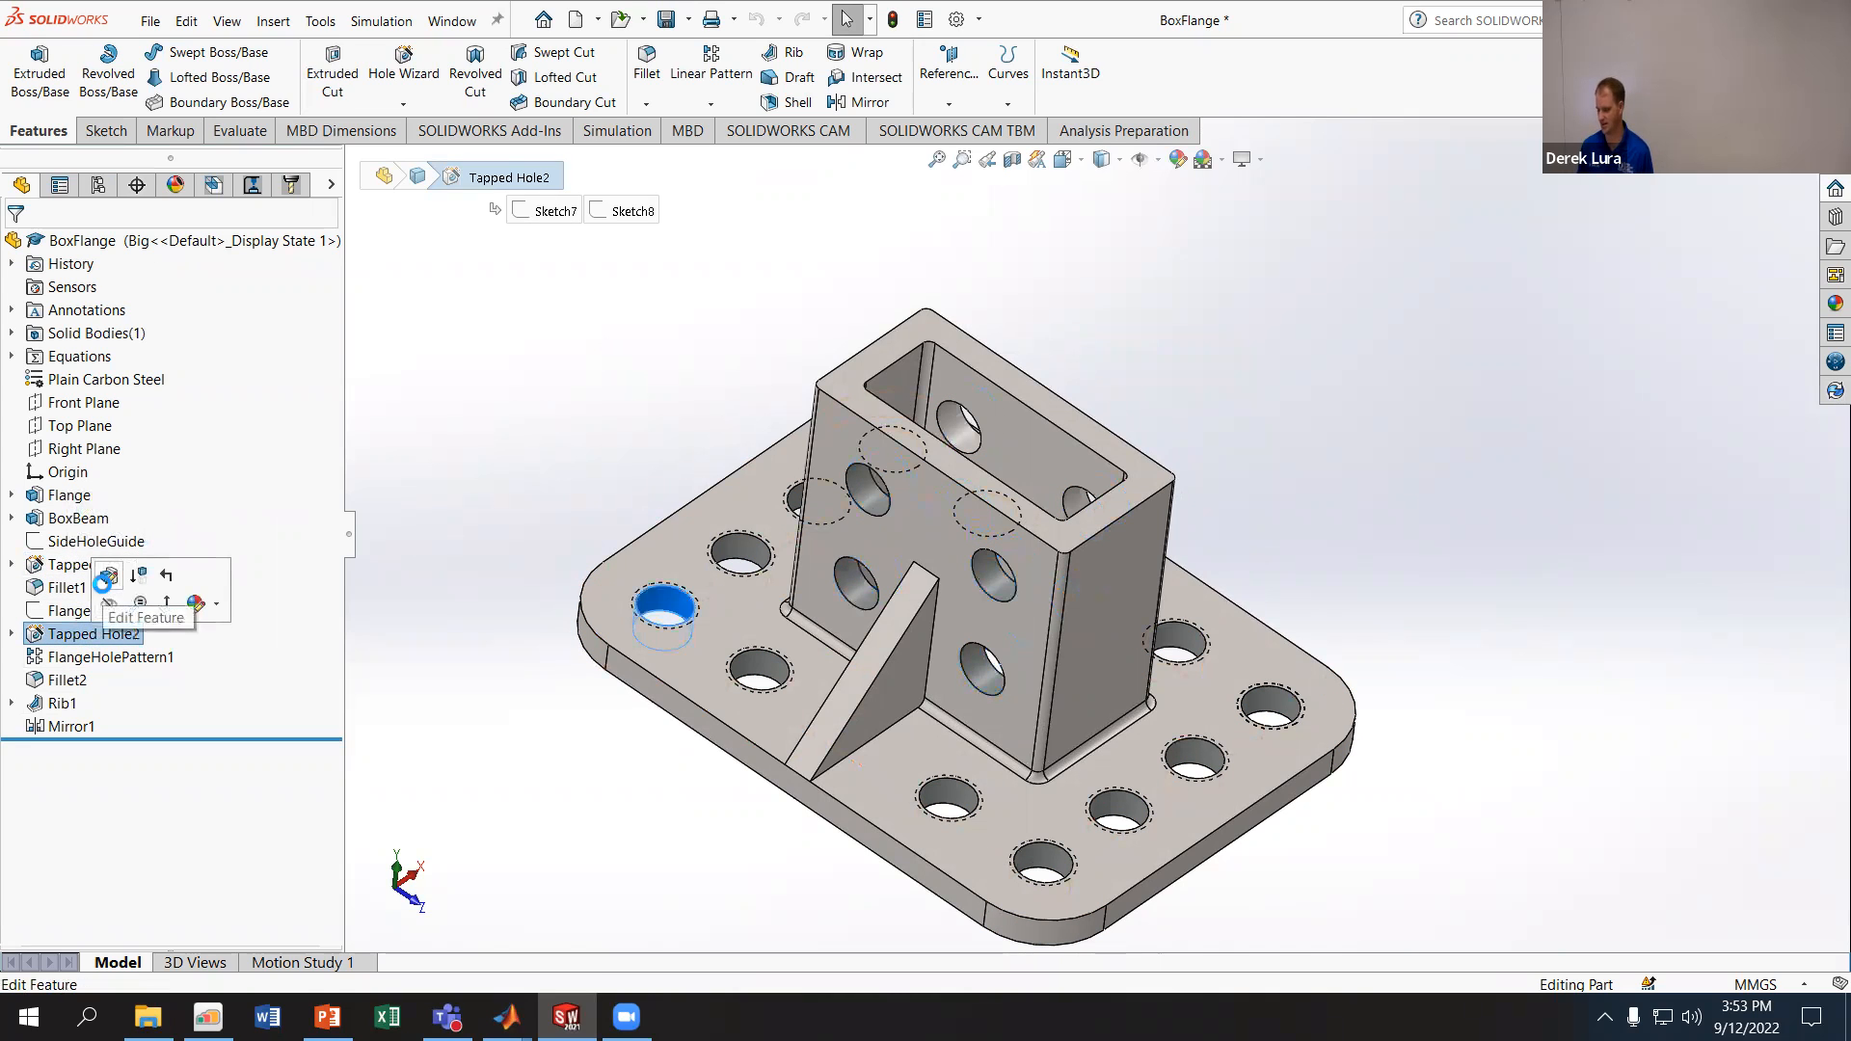
pyautogui.click(109, 582)
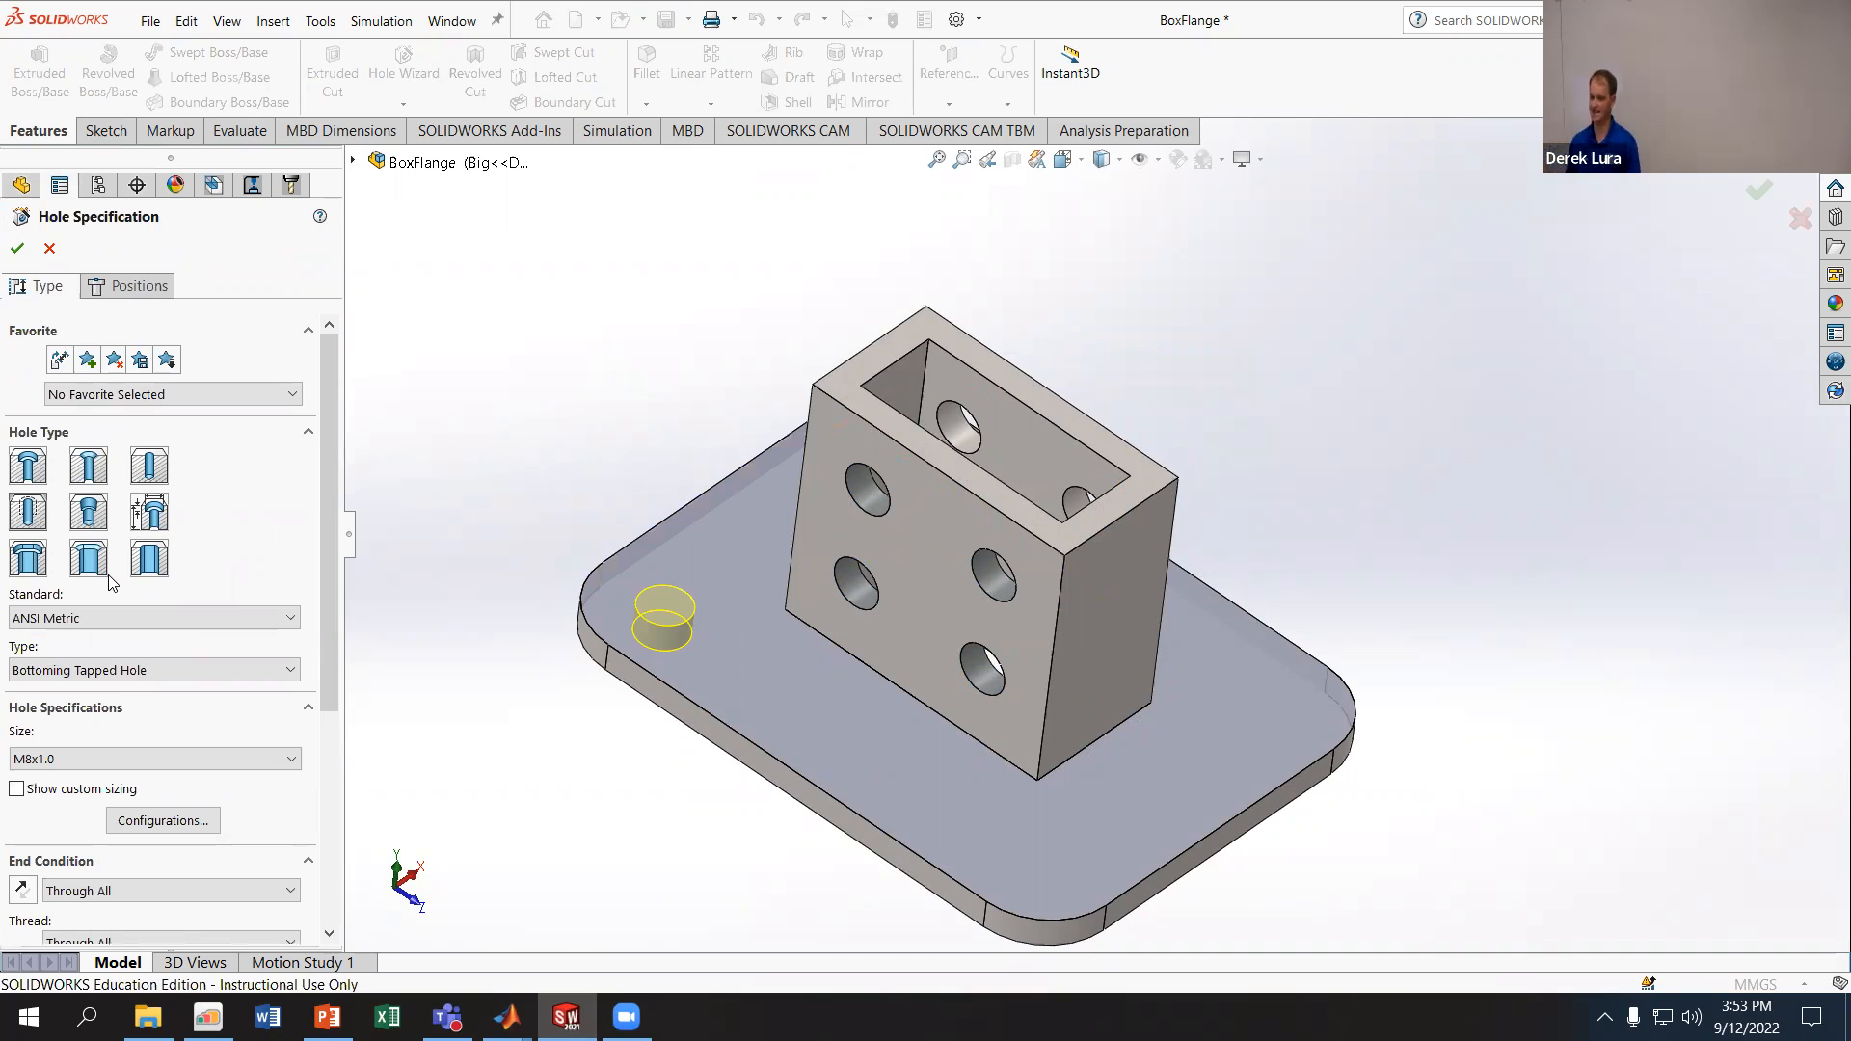
pyautogui.click(49, 248)
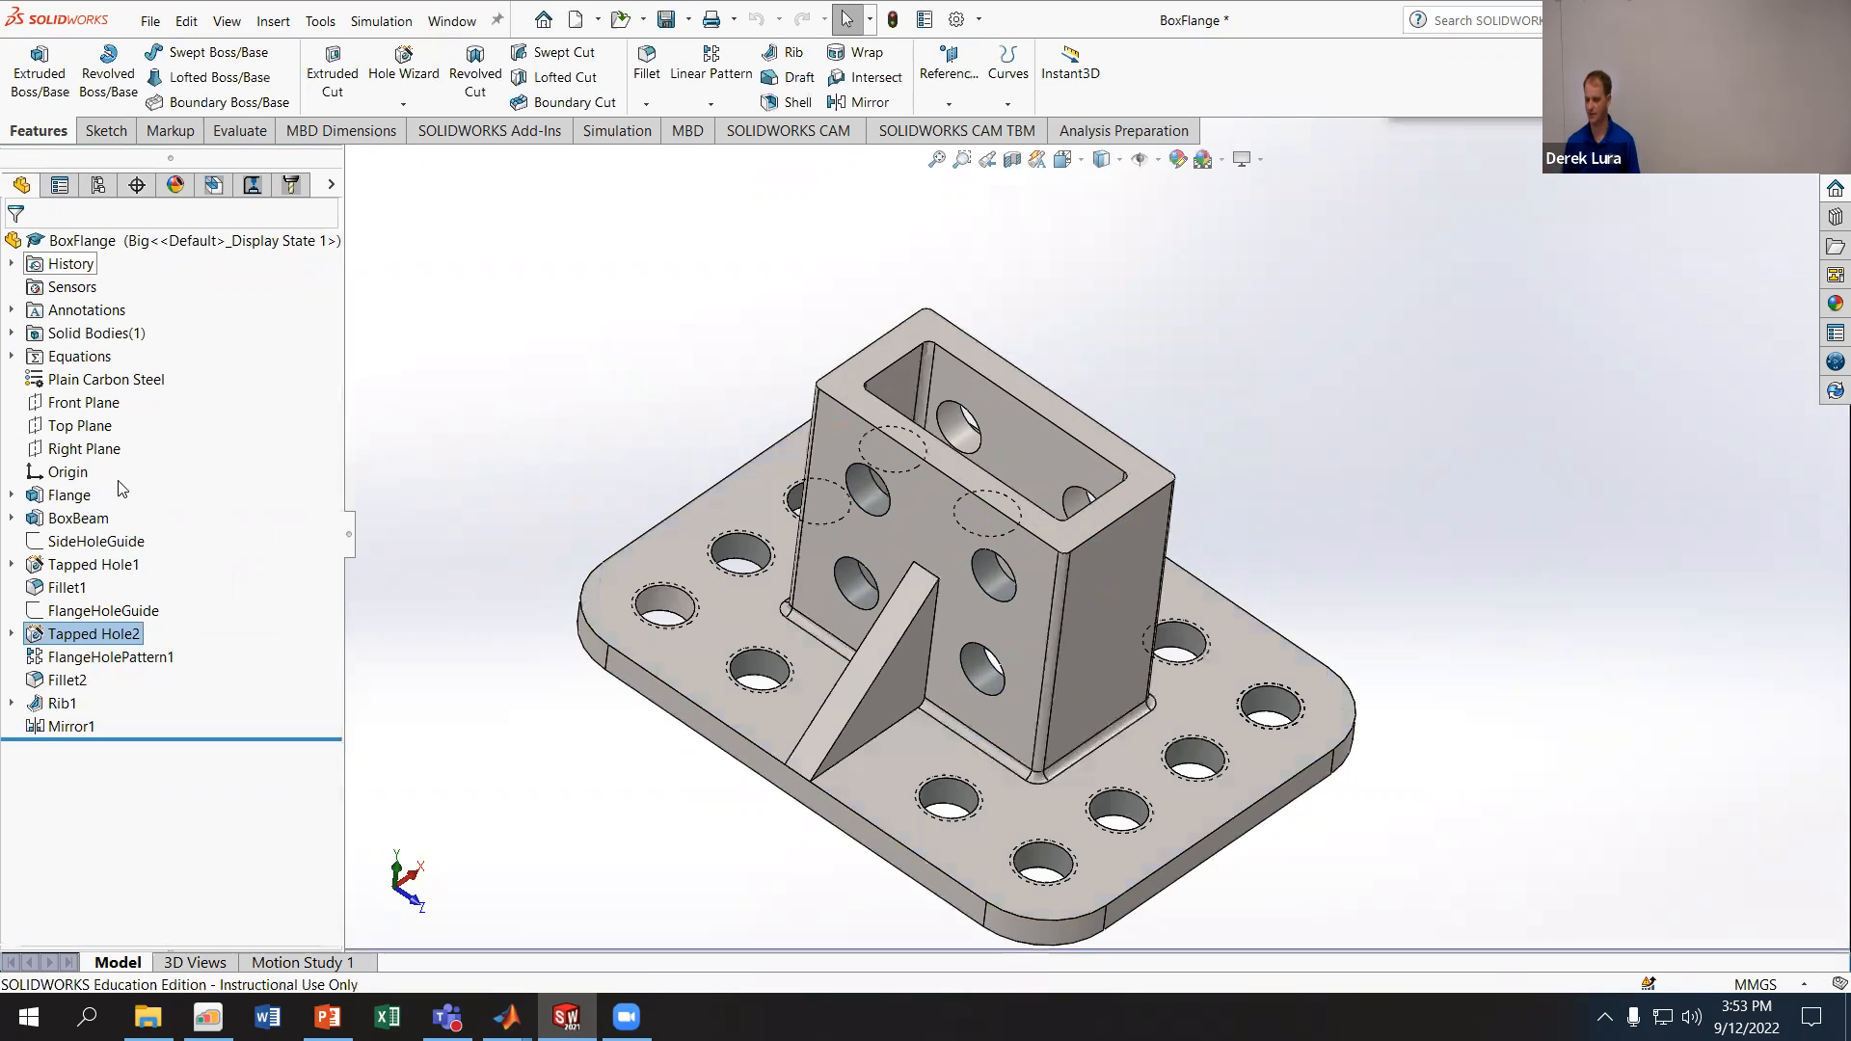
pyautogui.rightClick(101, 638)
pyautogui.click(135, 541)
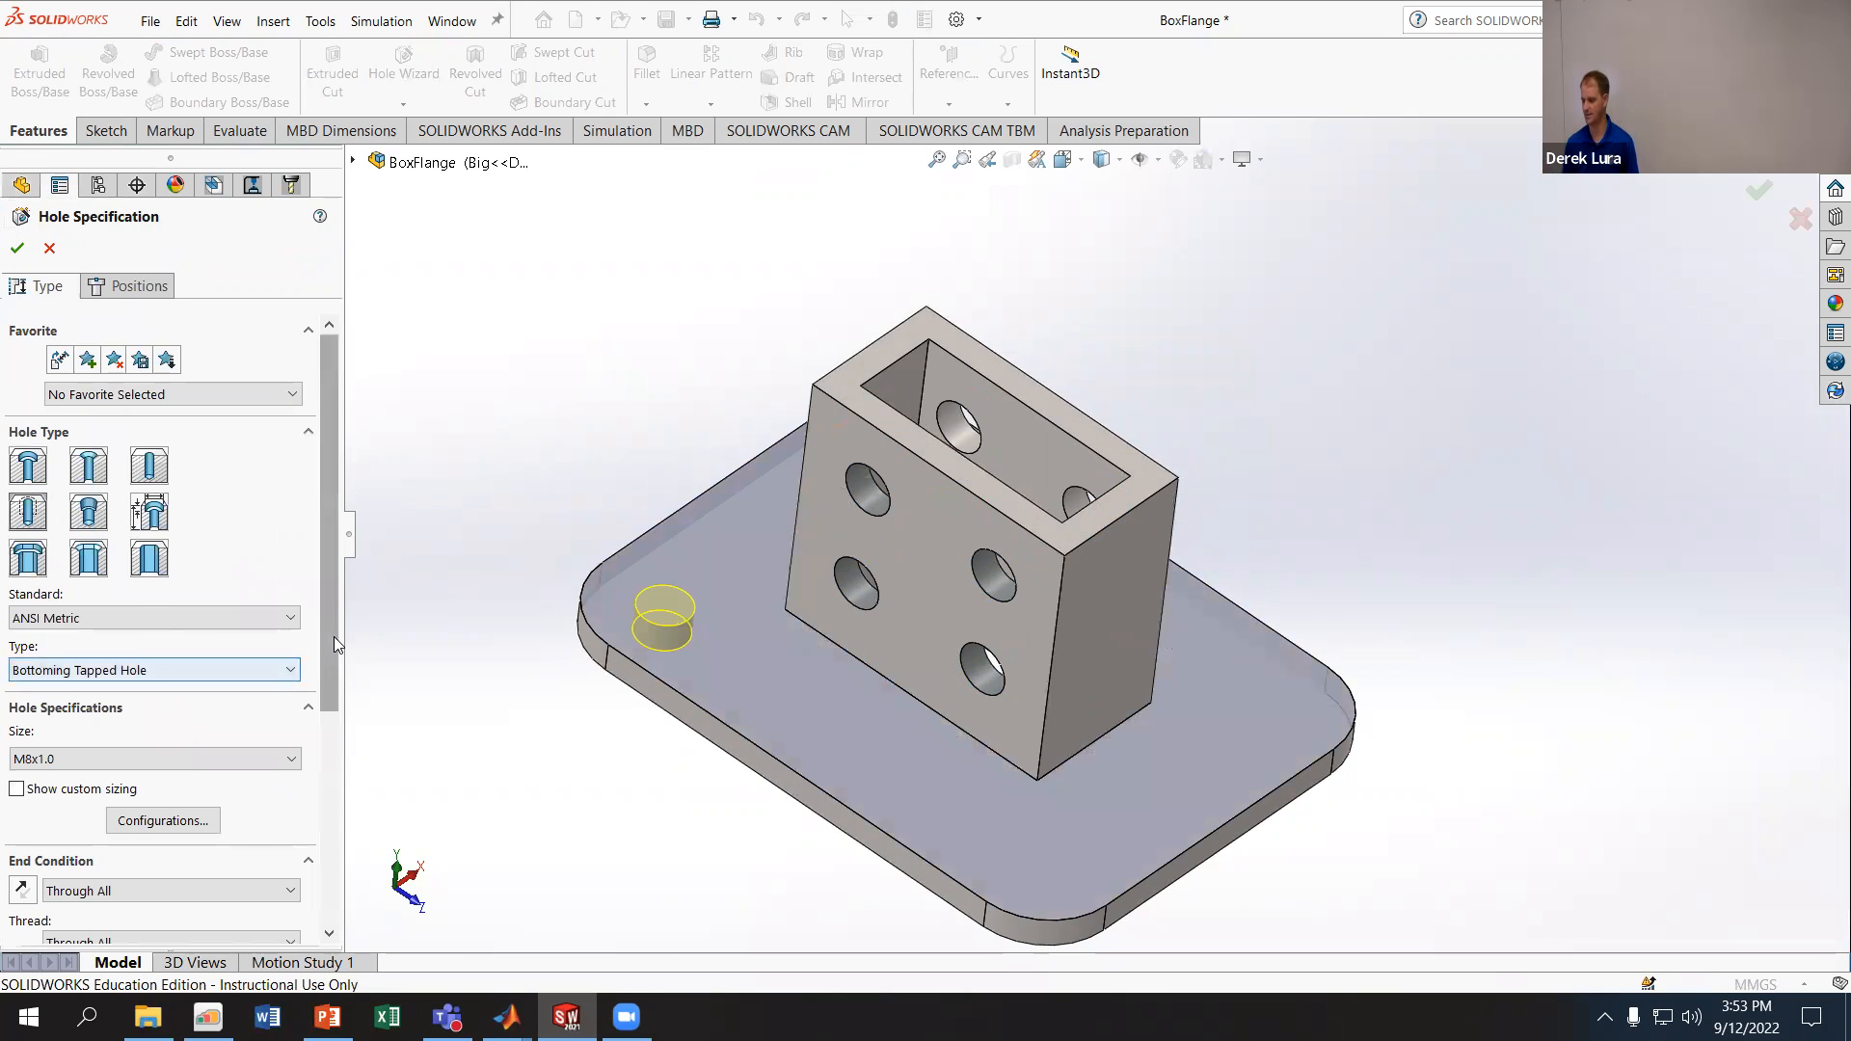
pyautogui.scroll(-3, 335, 586)
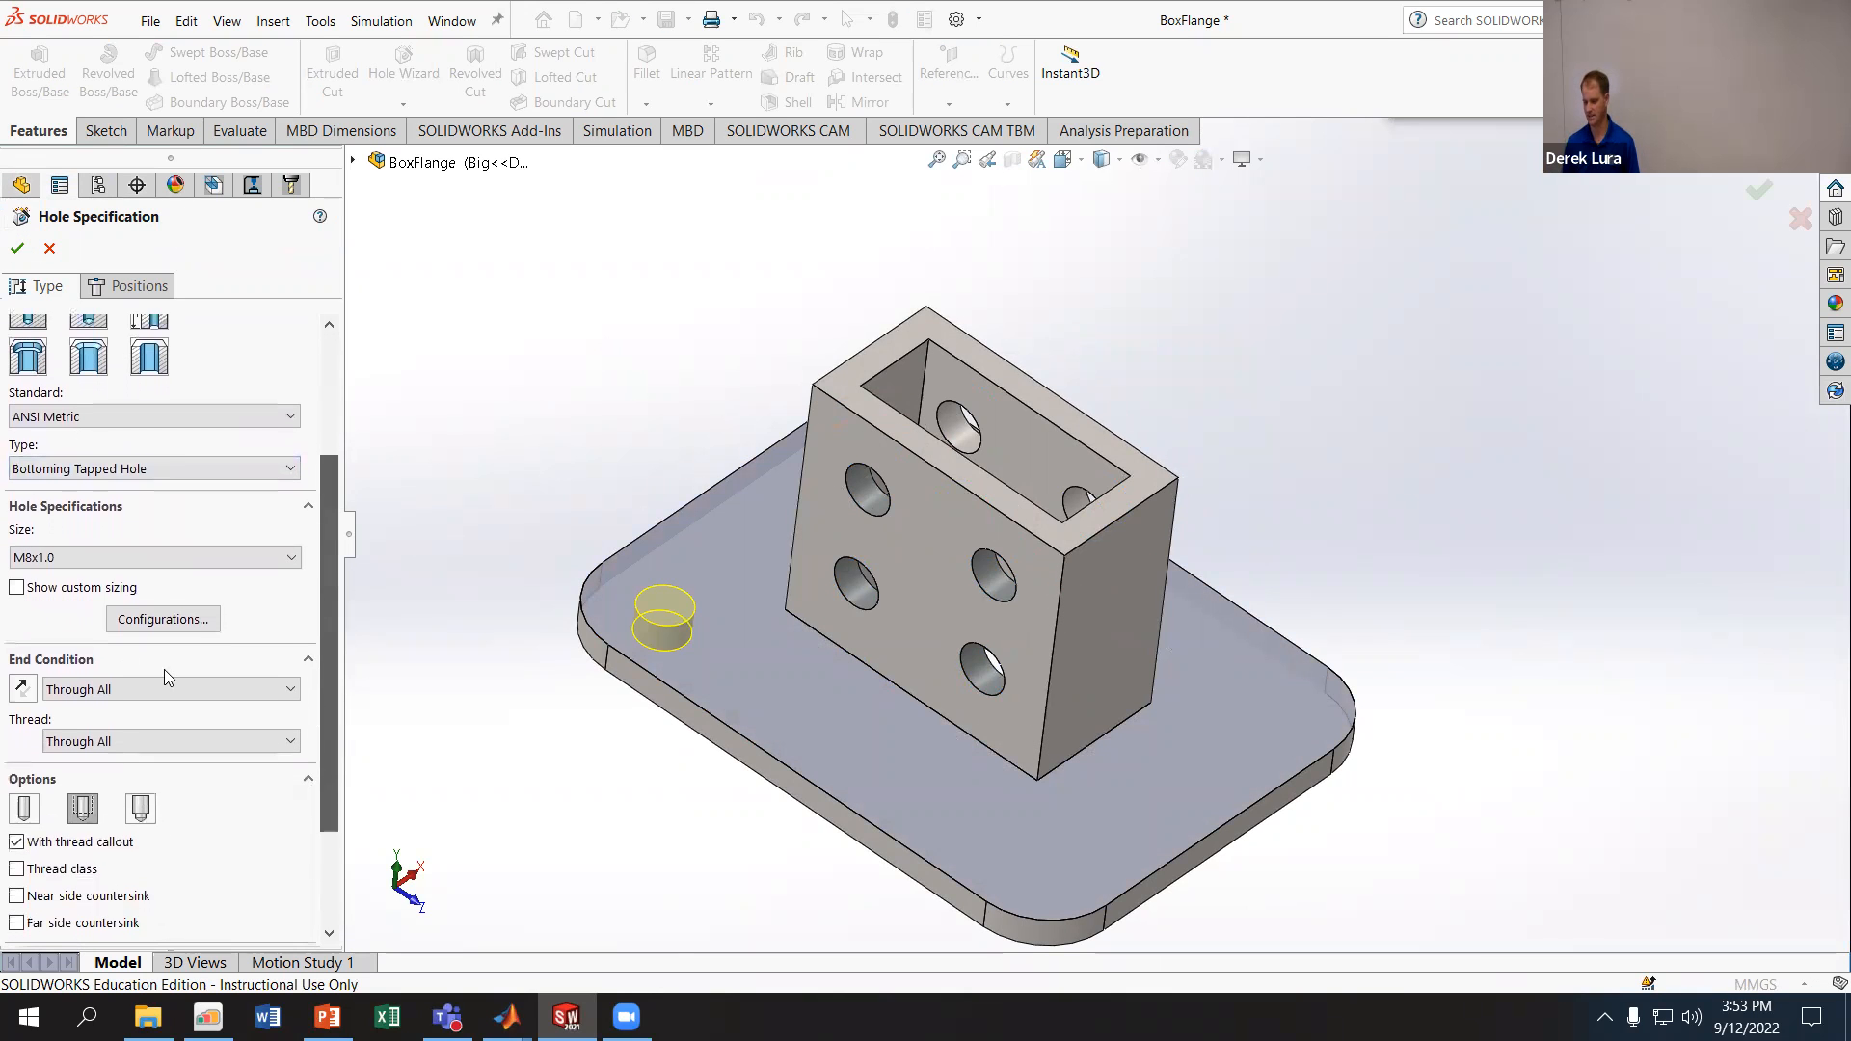
pyautogui.click(155, 621)
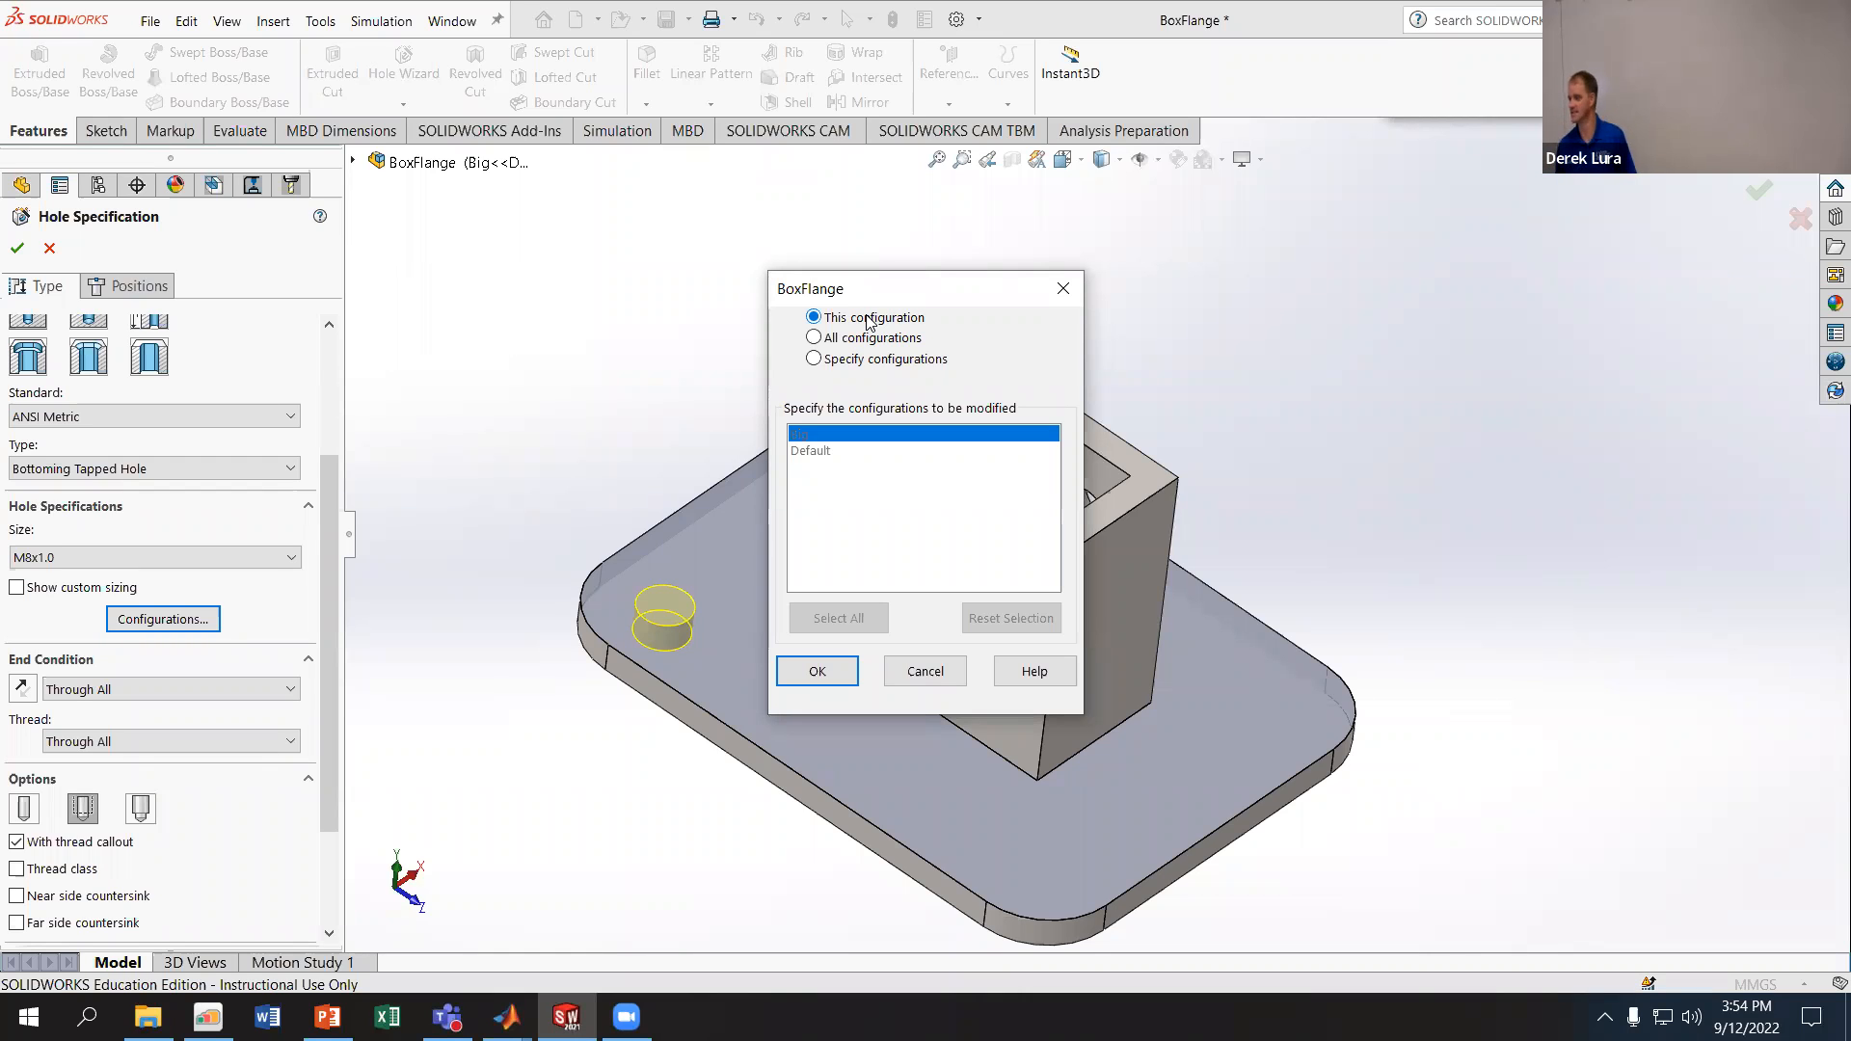
pyautogui.click(926, 672)
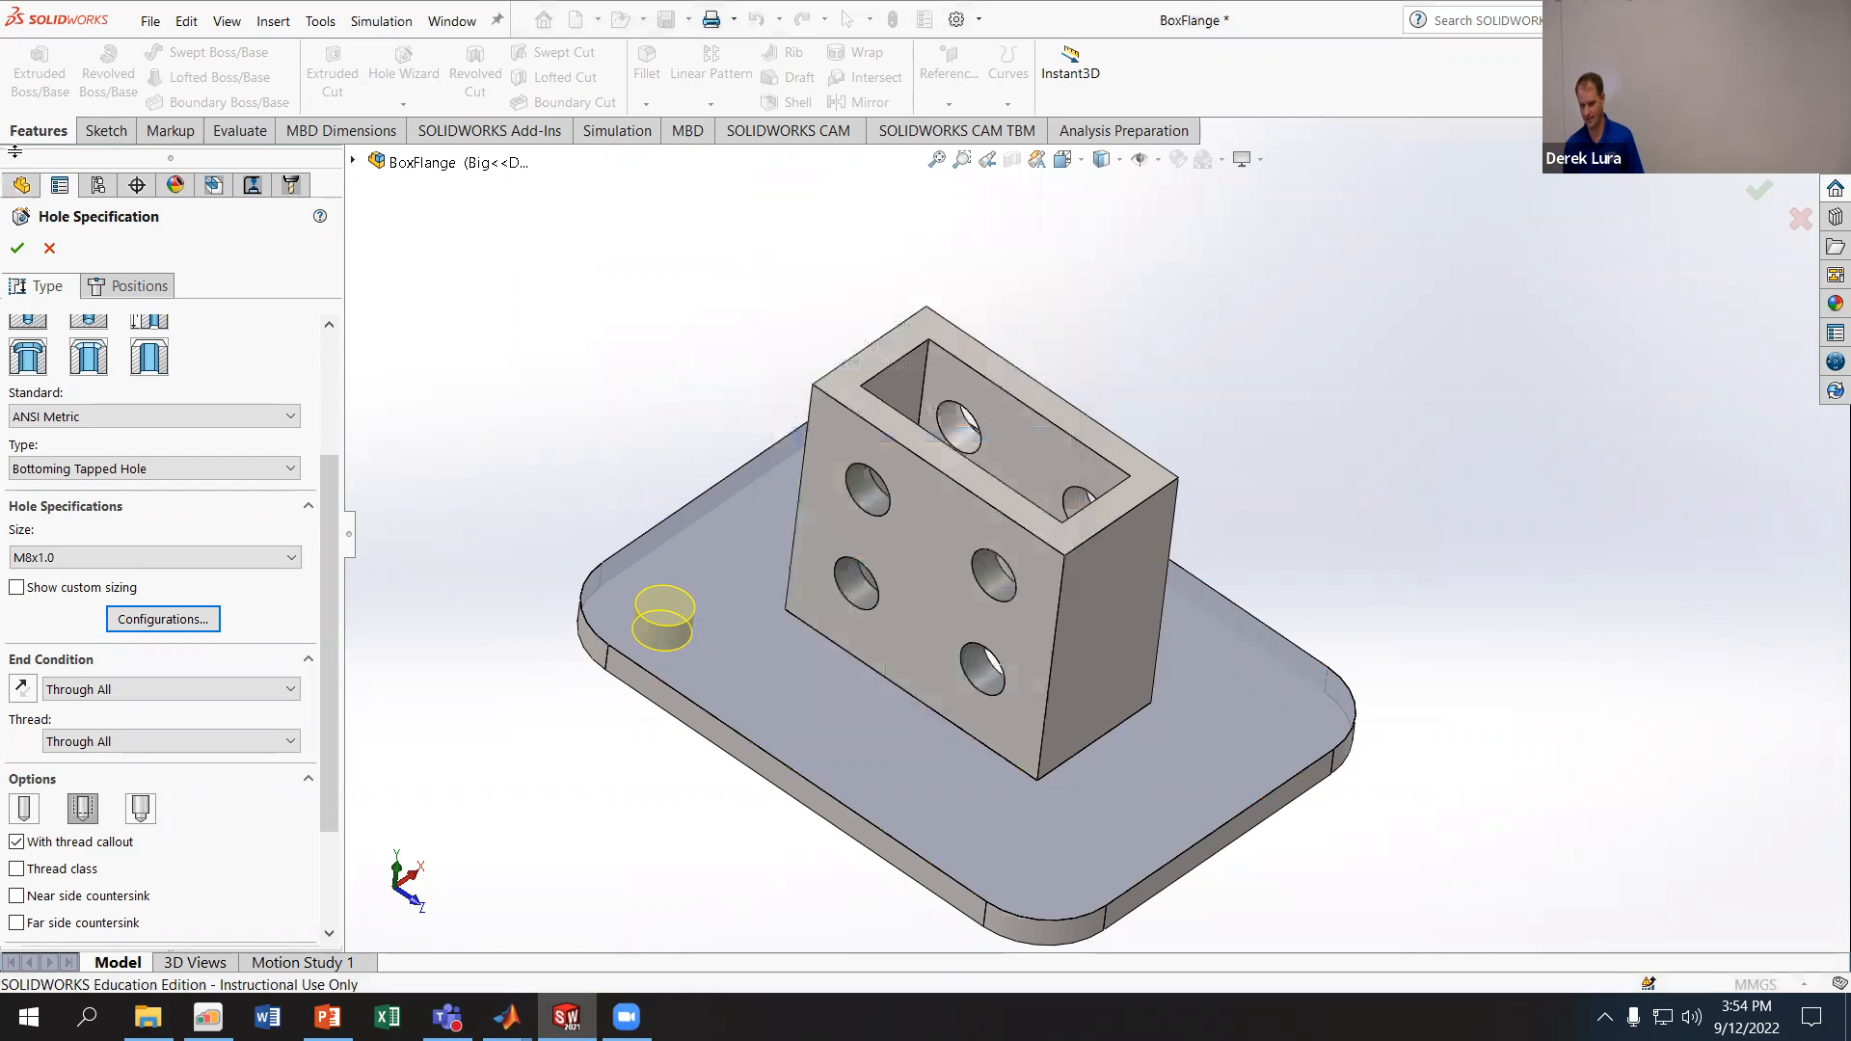
pyautogui.click(50, 248)
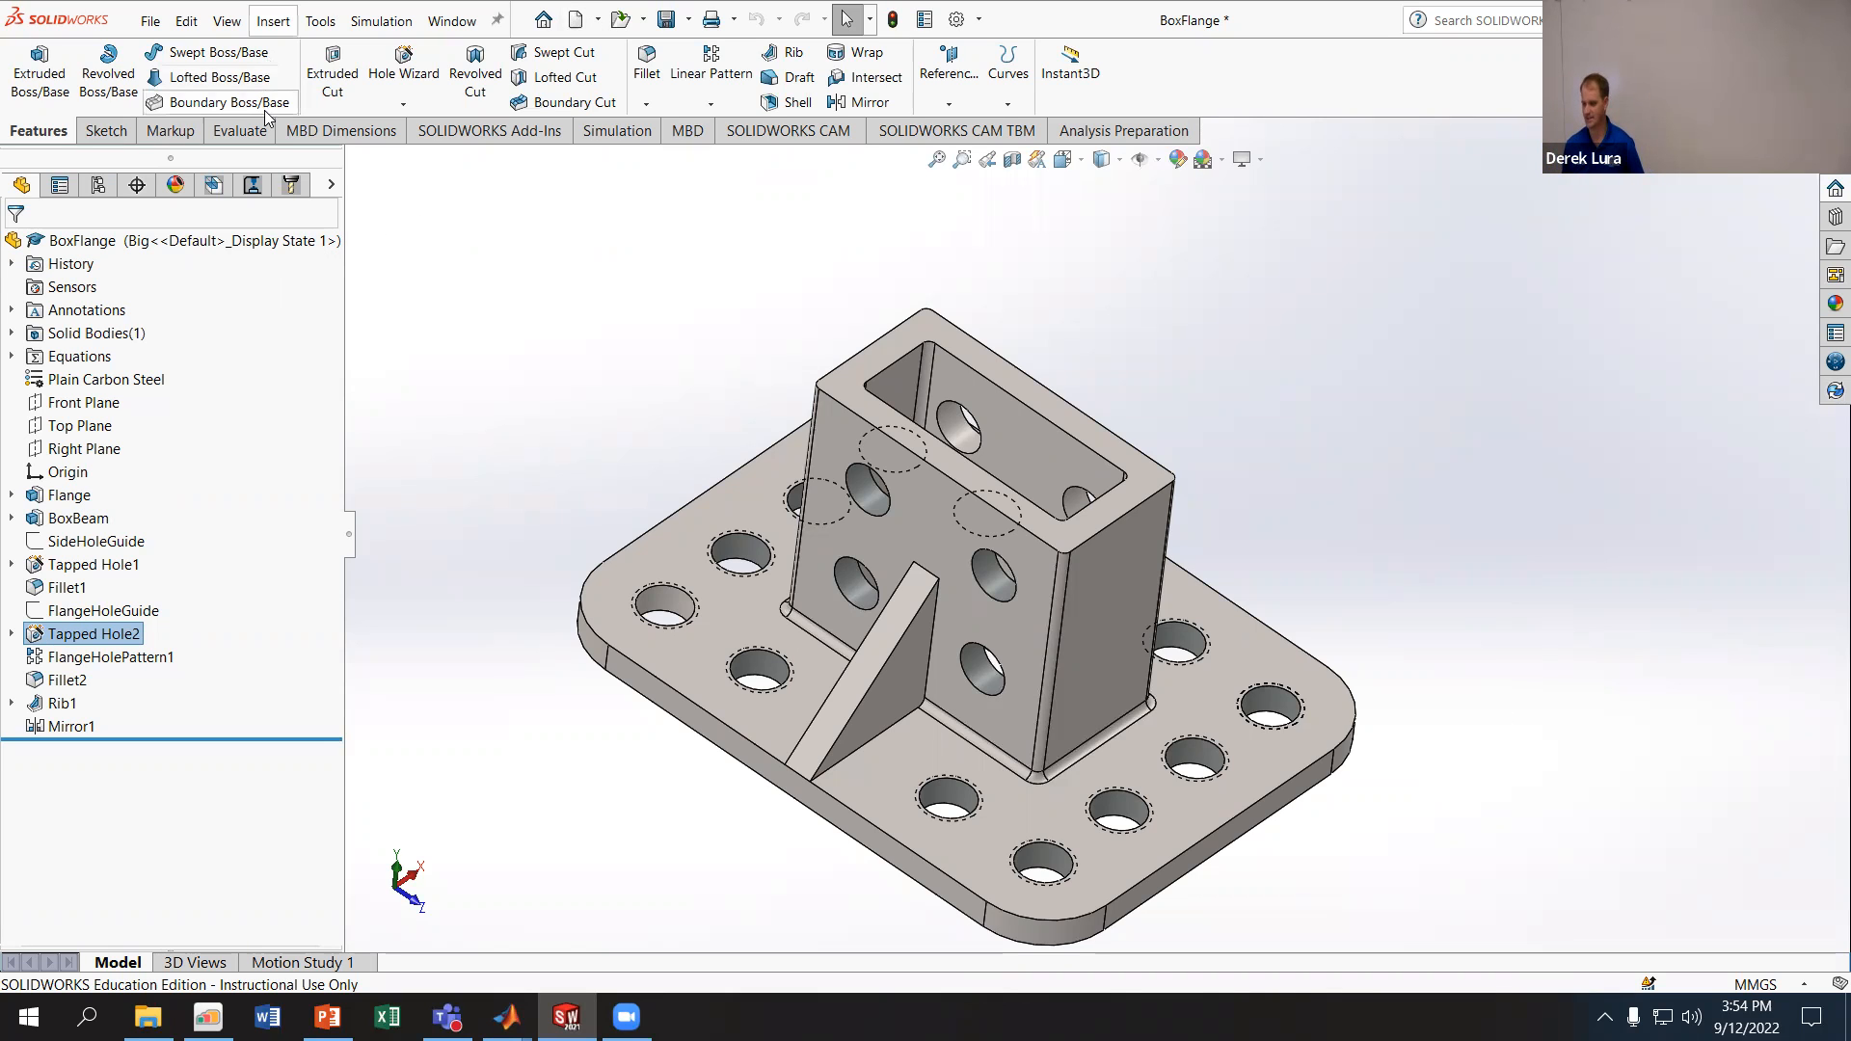
# - Evaluate the mass properties of the Big configuration and select the mass value
pyautogui.click(237, 131)
pyautogui.click(353, 72)
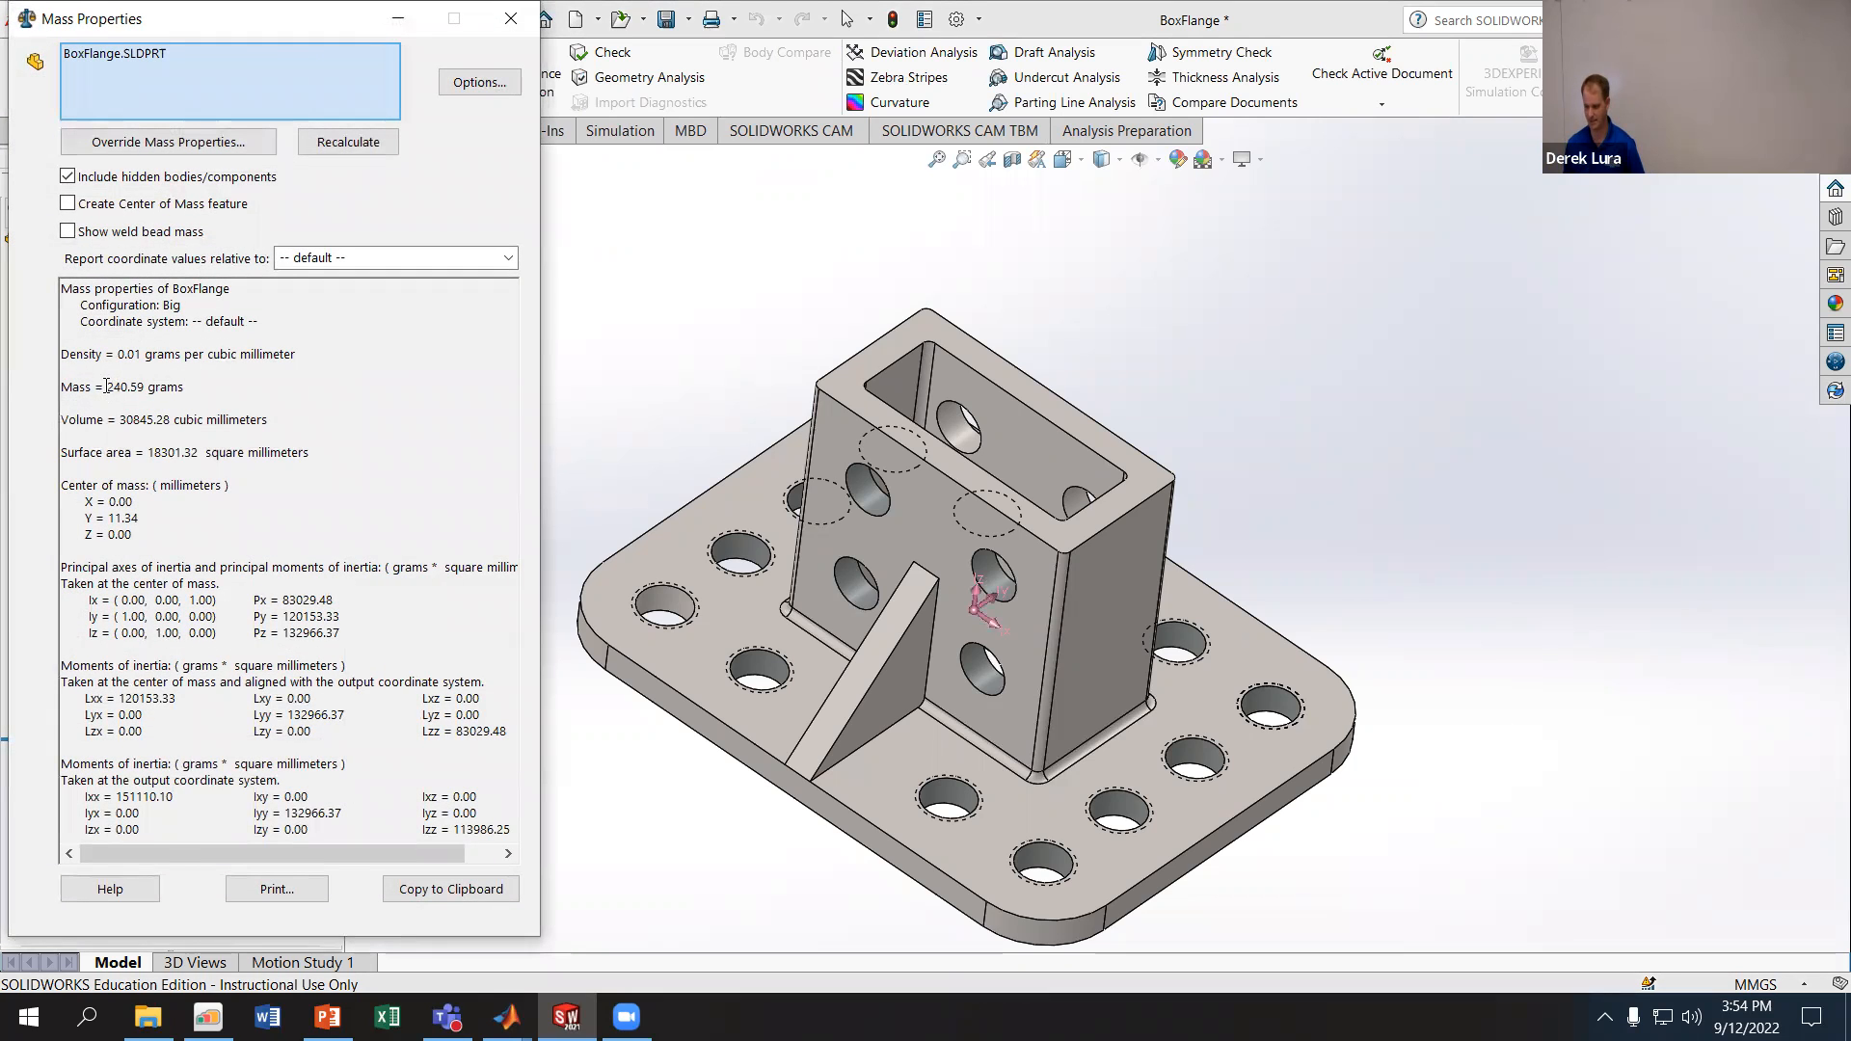
pyautogui.moveTo(107, 385); pyautogui.dragTo(140, 386)
# - Switch to the quiz in the browser and enter 240.59 as the part's total mass in the Big configuration
pyautogui.click(208, 1017)
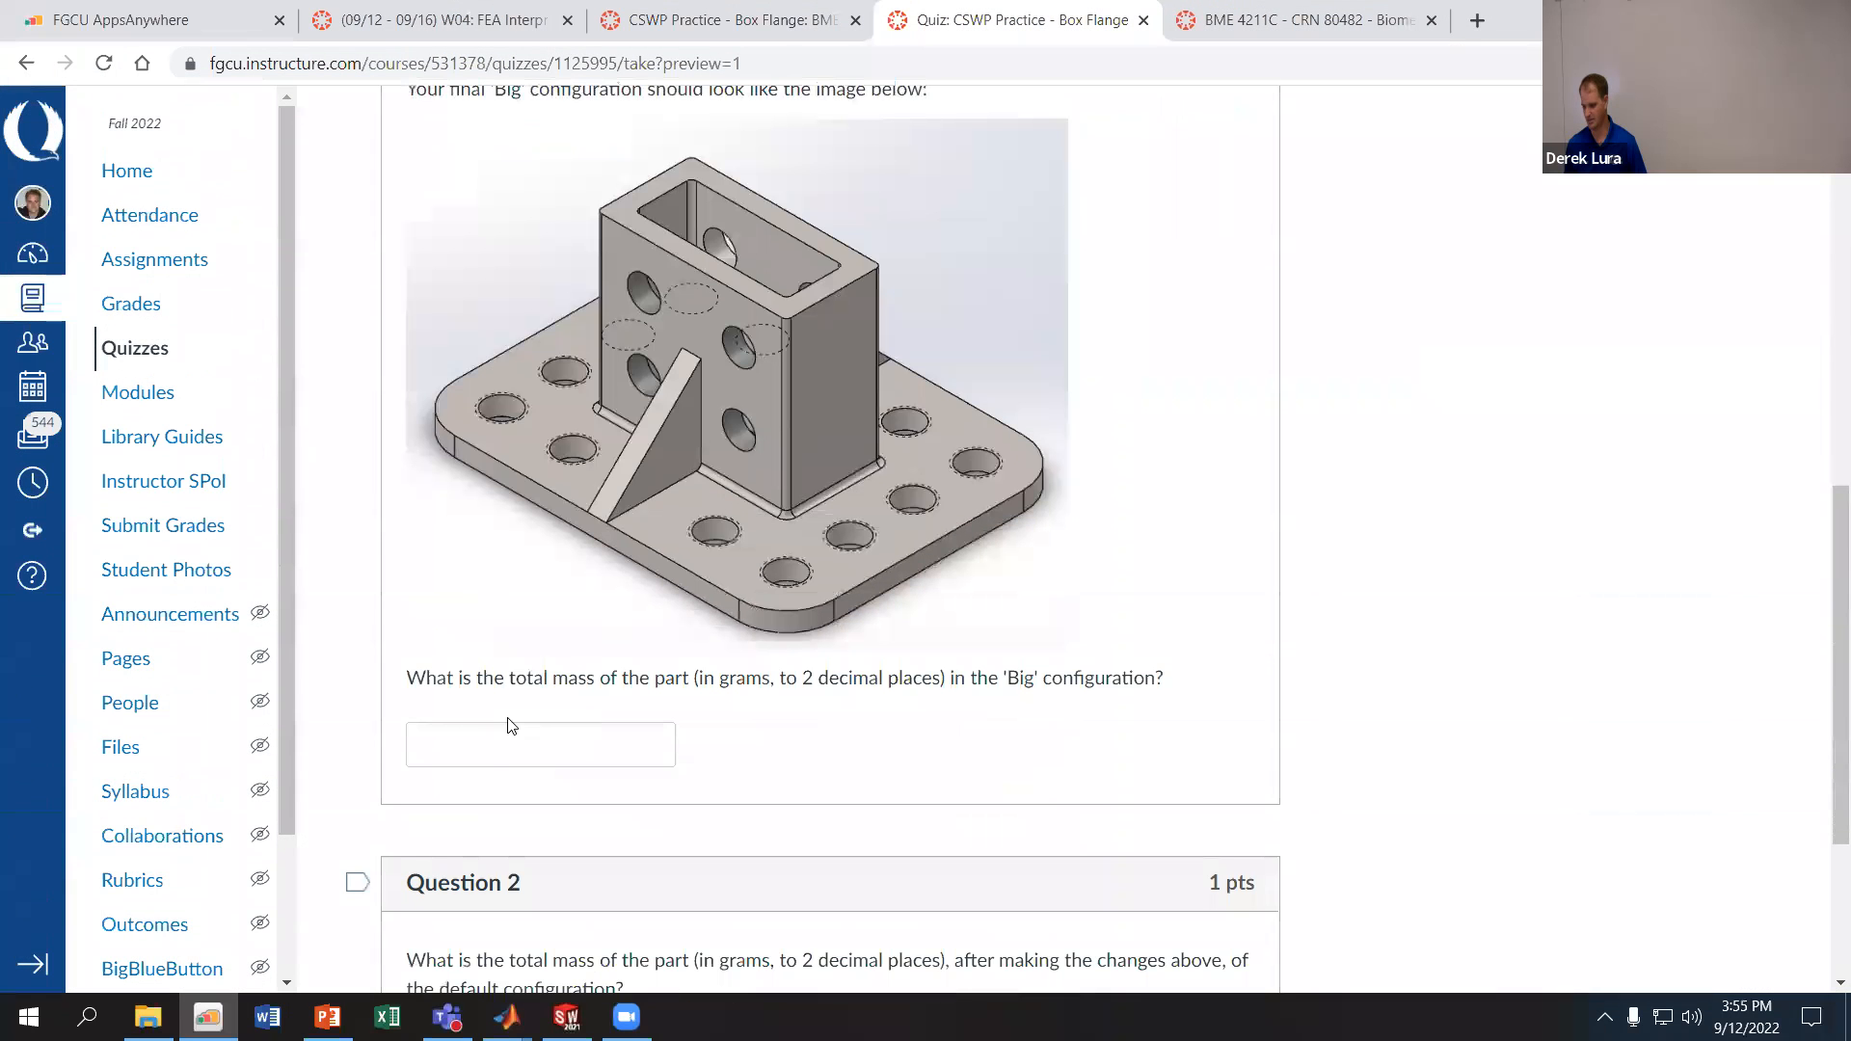
pyautogui.click(488, 749)
pyautogui.write('240.59')
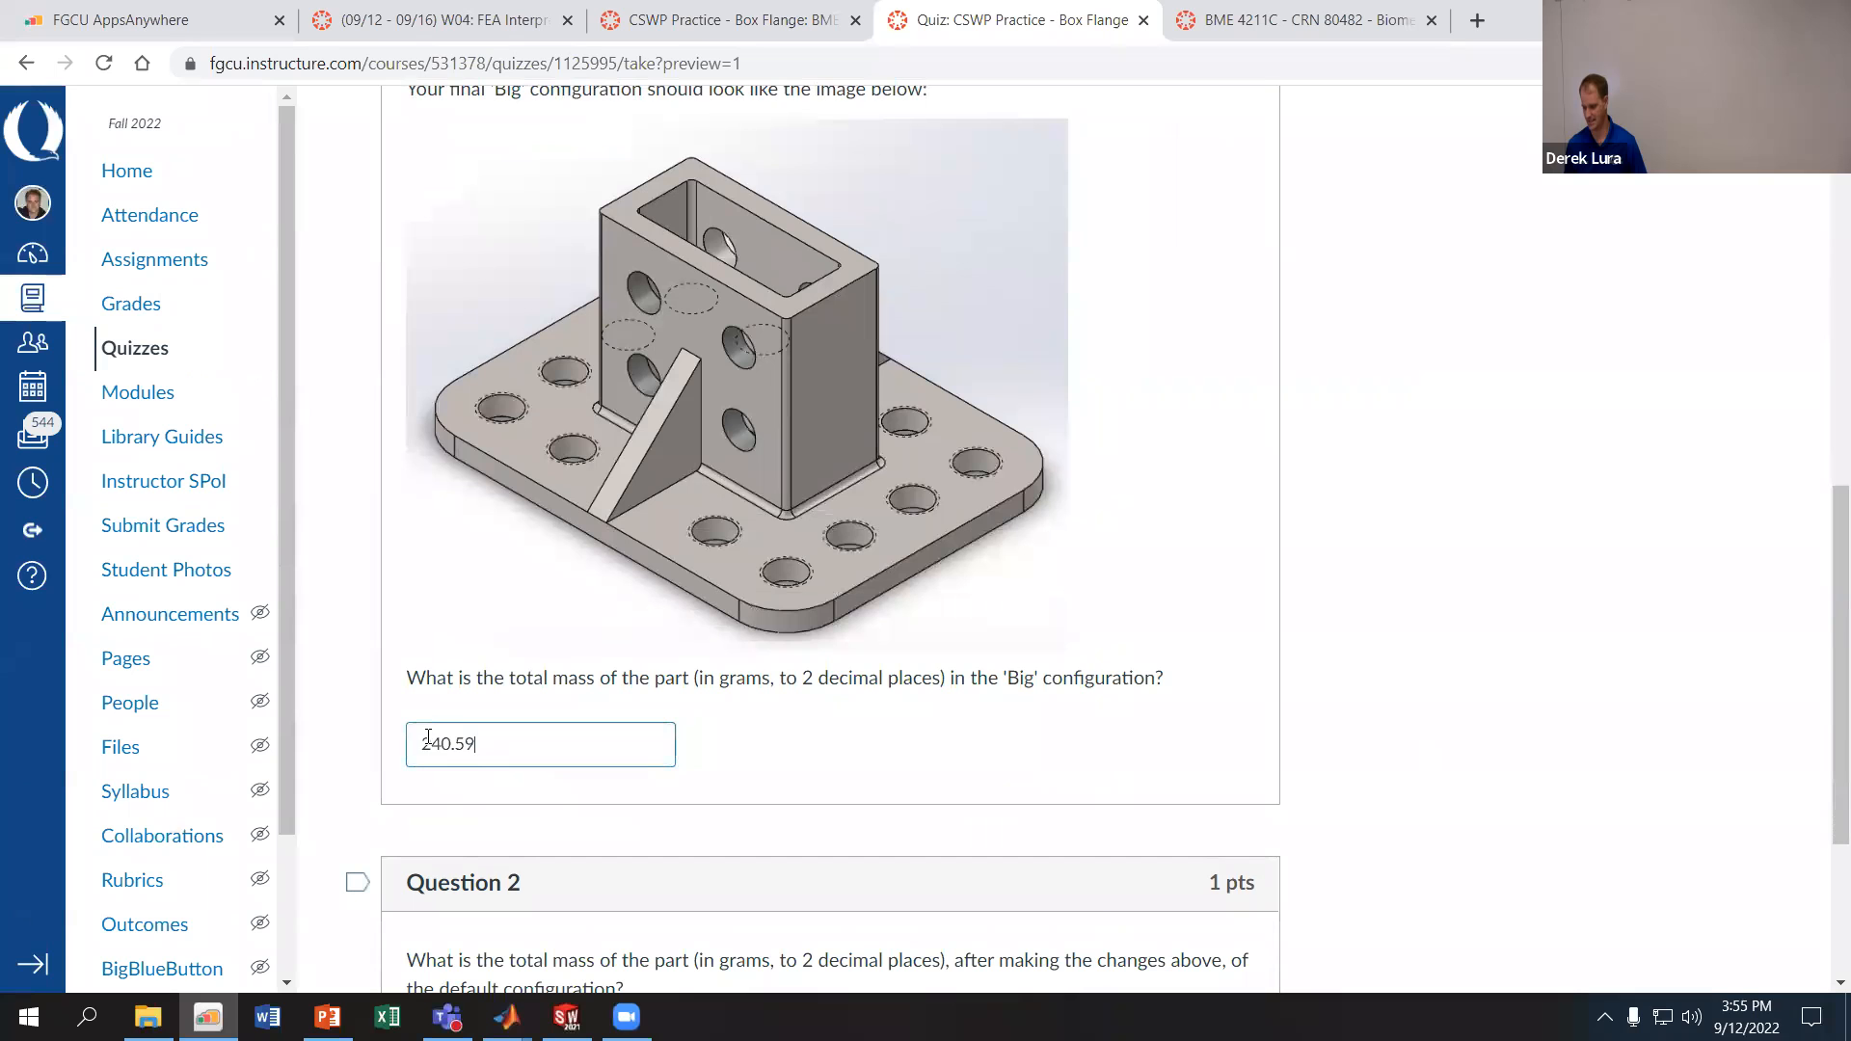
pyautogui.press('Home')
pyautogui.press('Delete')
pyautogui.scroll(-3, 781, 863)
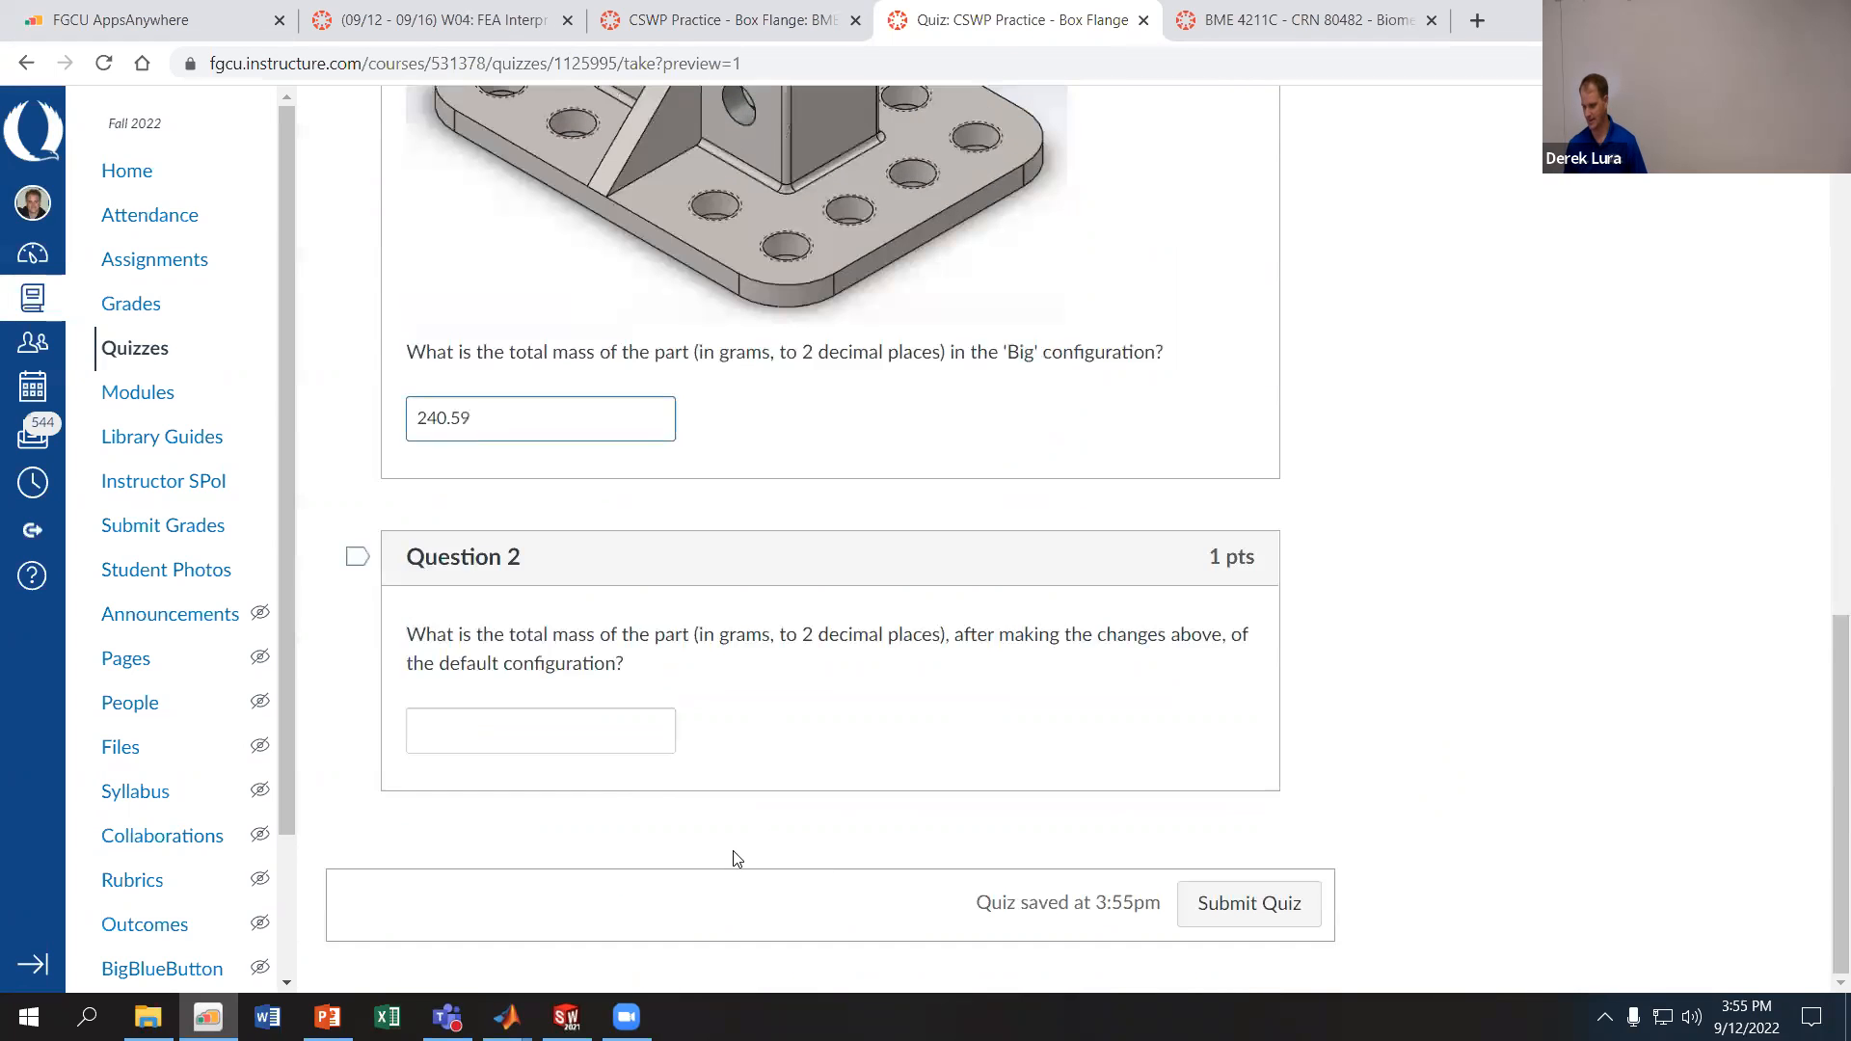
# - Switch back to SOLIDWORKS, close the mass properties and try to activate the Default configuration
pyautogui.click(567, 1017)
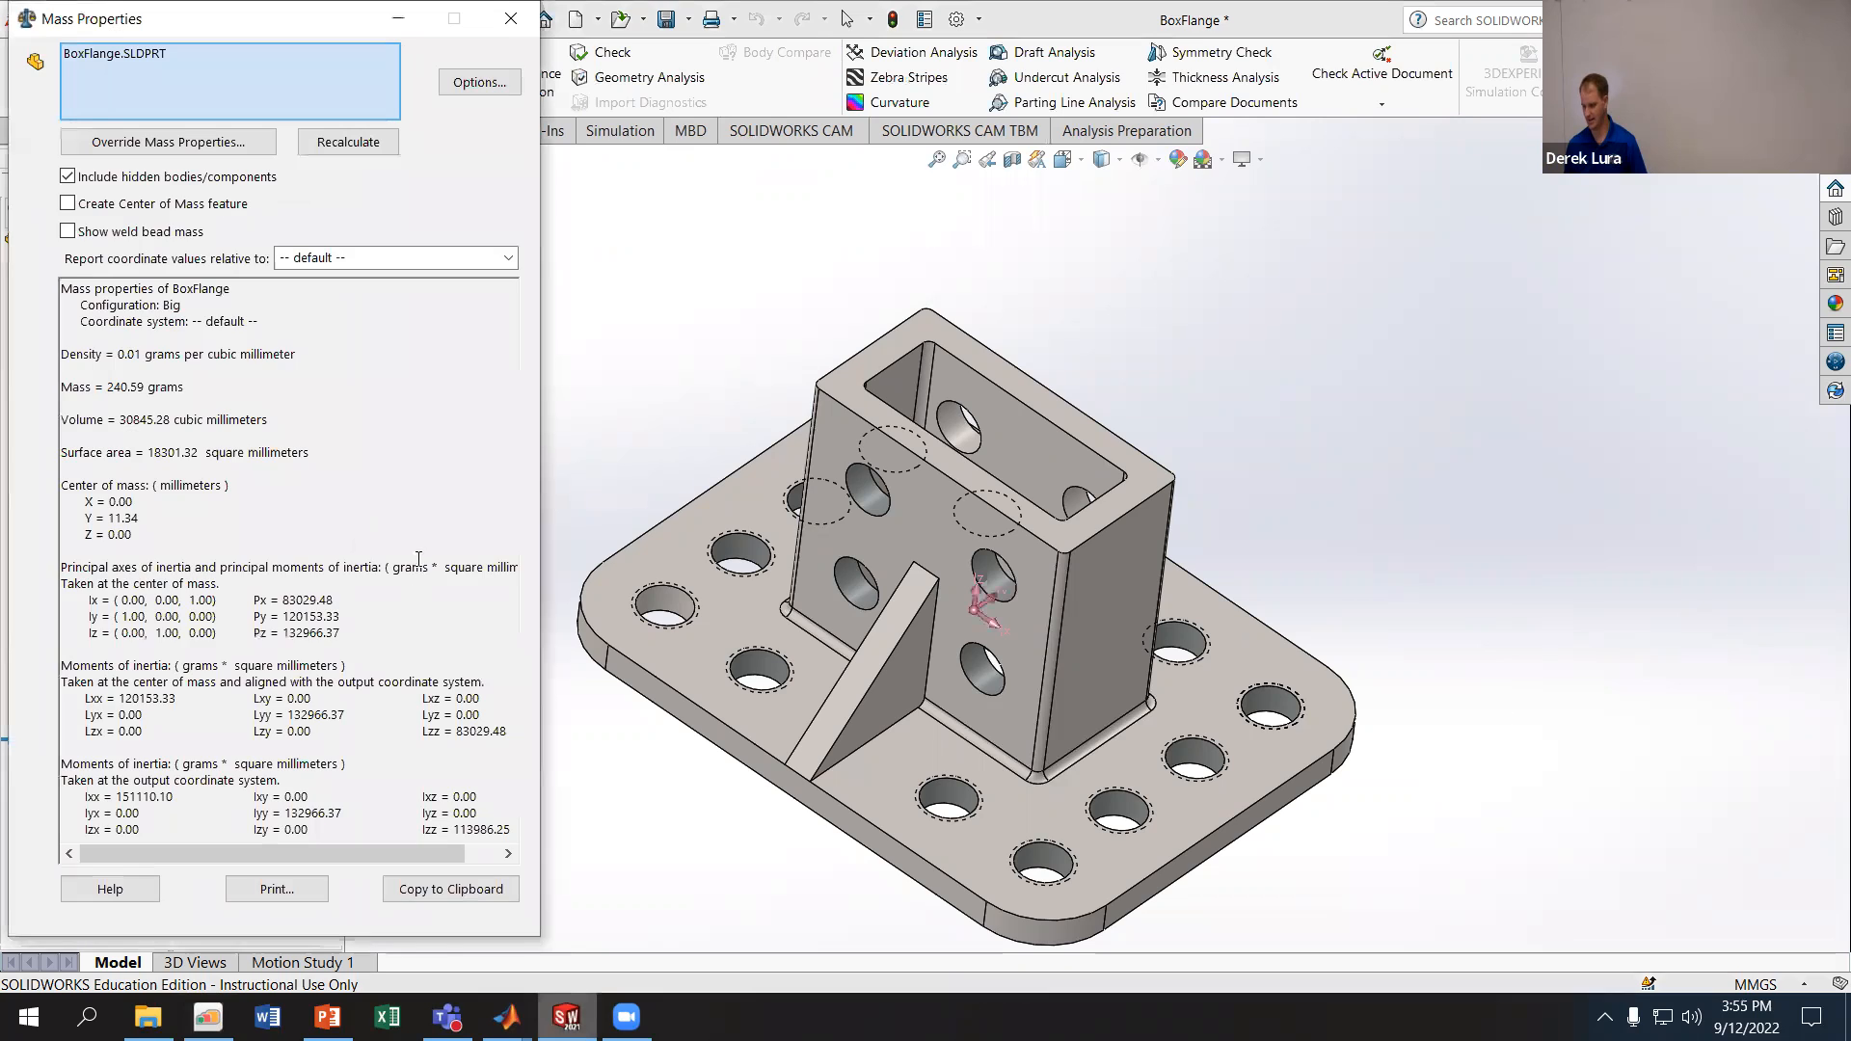
pyautogui.click(511, 19)
pyautogui.click(100, 186)
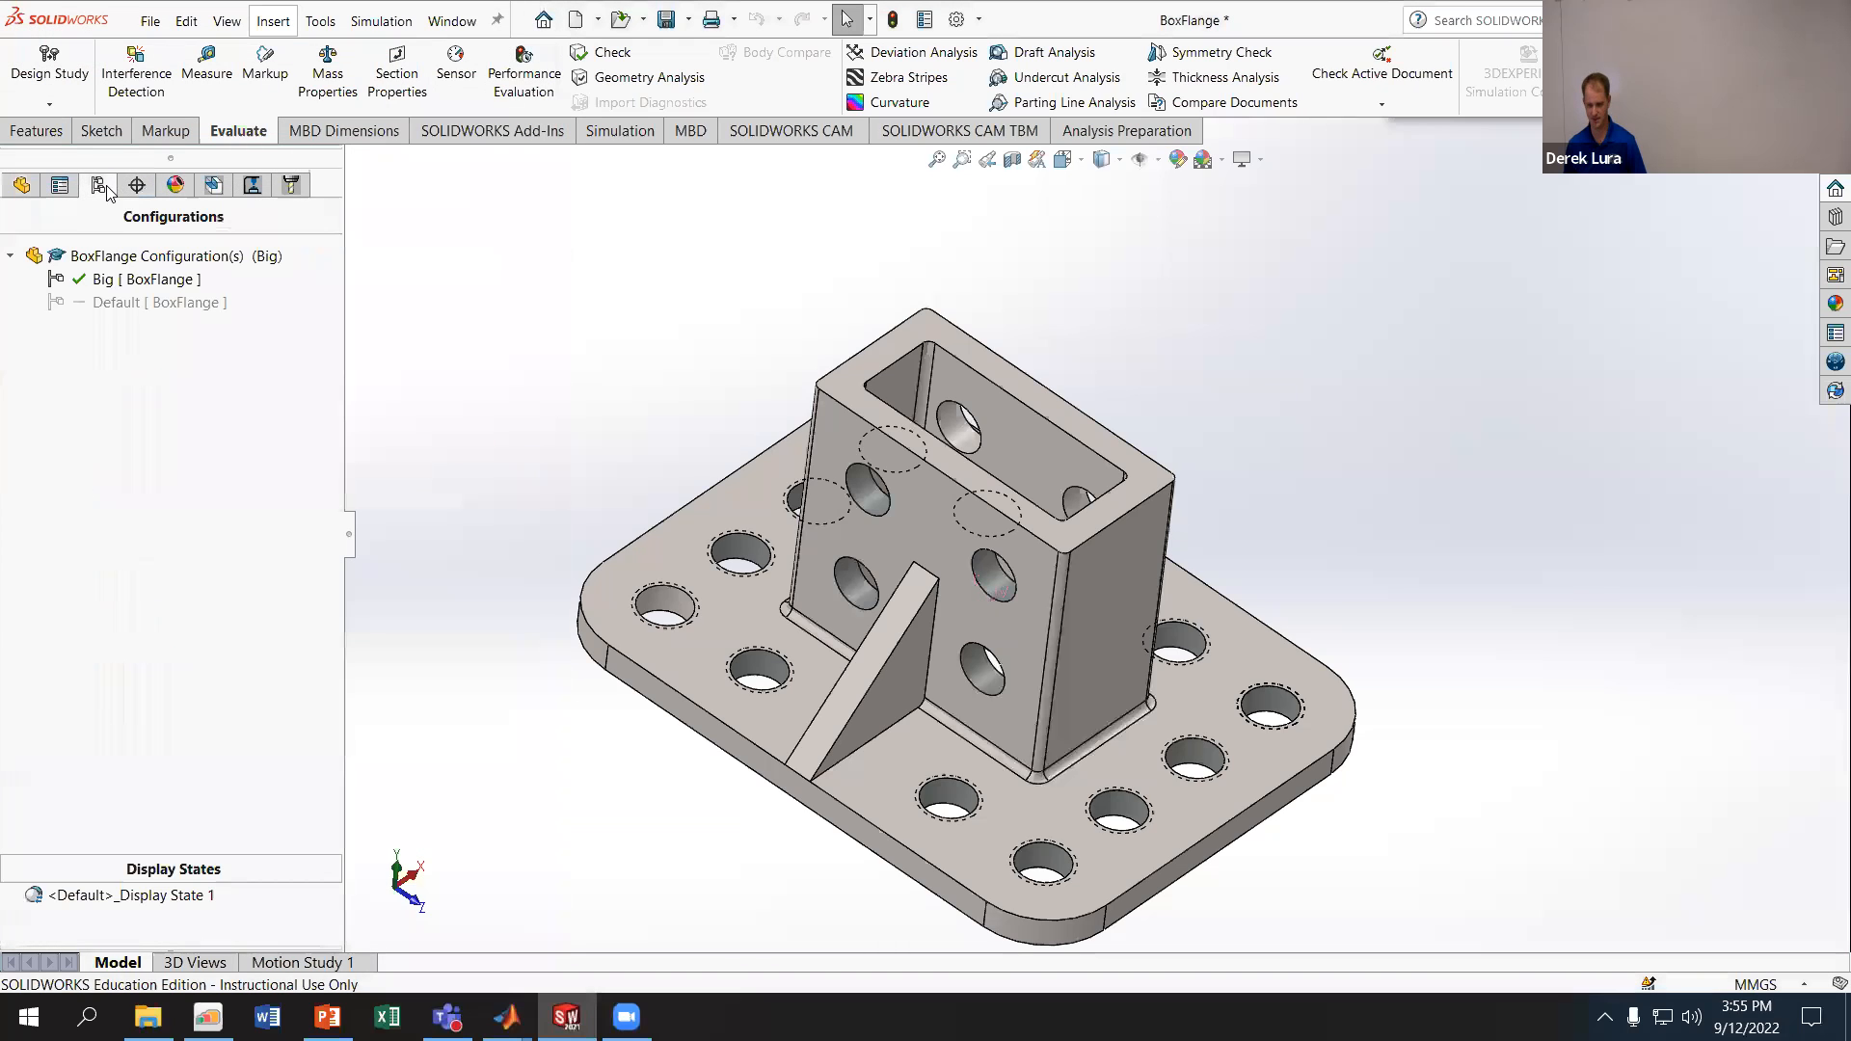
pyautogui.doubleClick(123, 307)
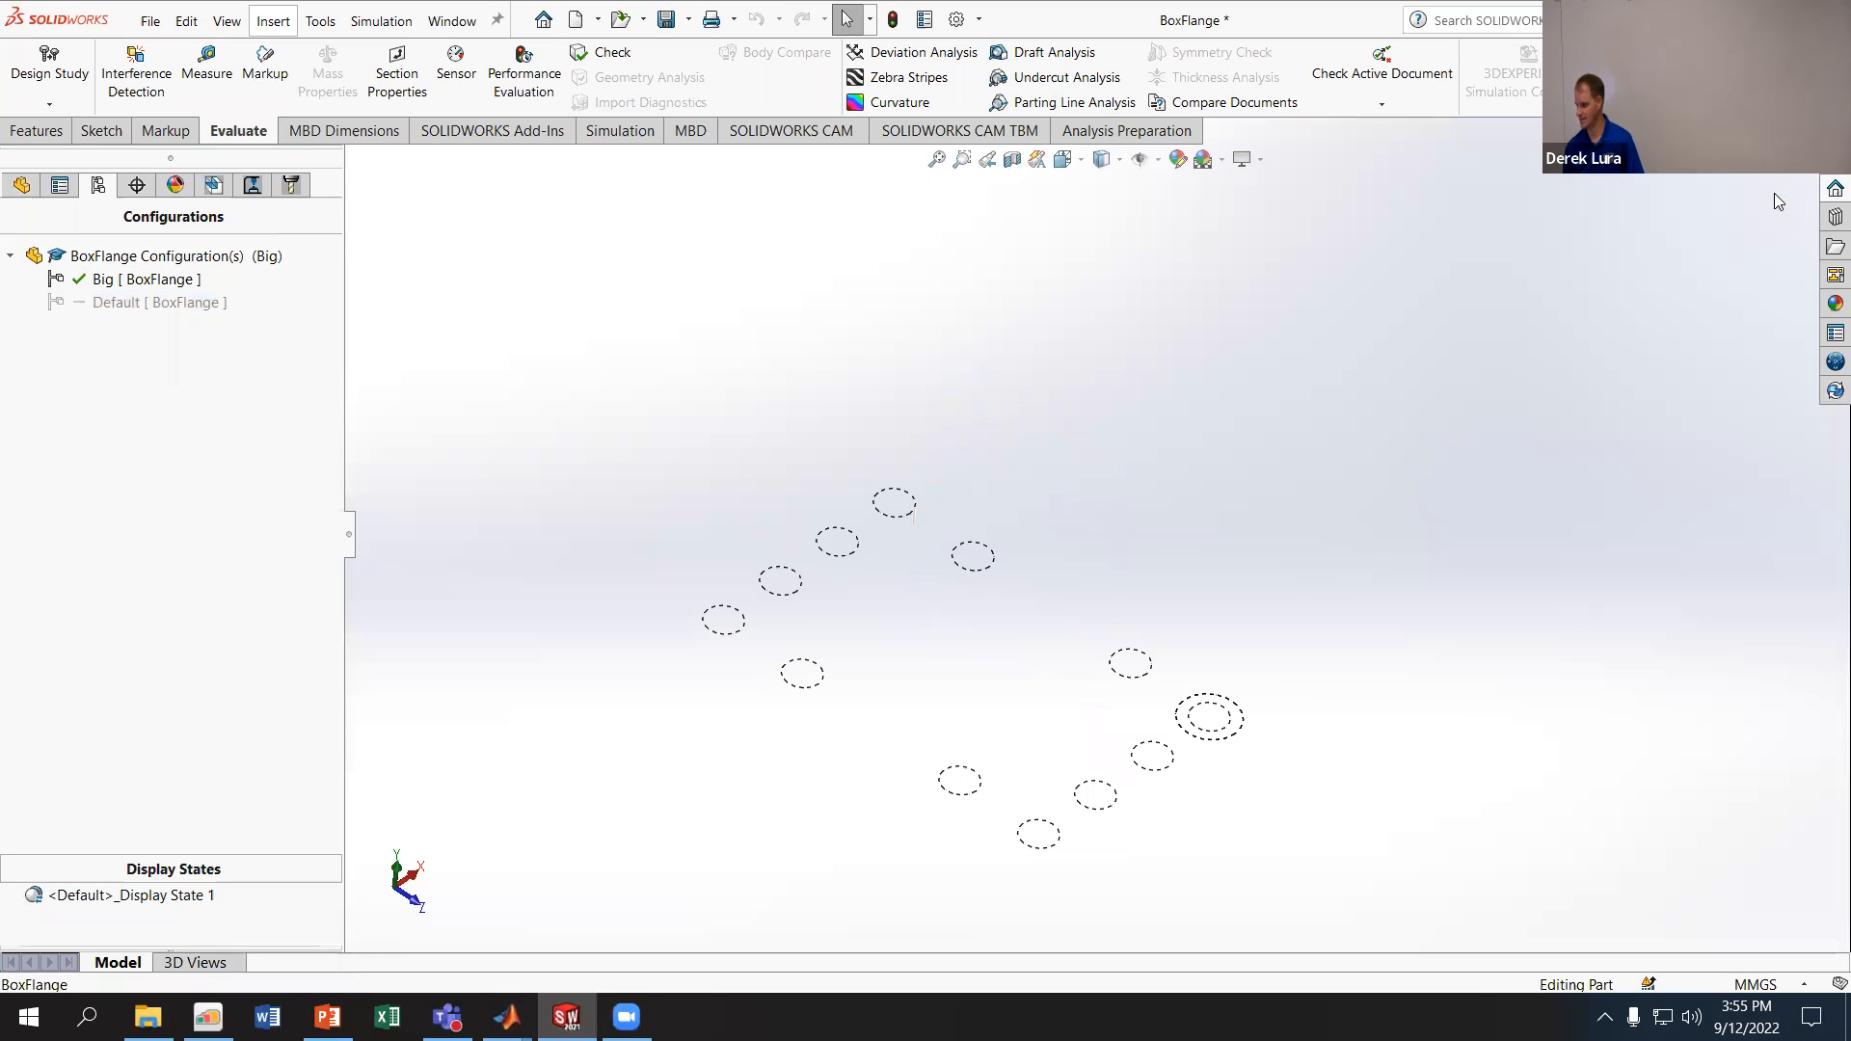
pyautogui.click(82, 303)
pyautogui.click(36, 130)
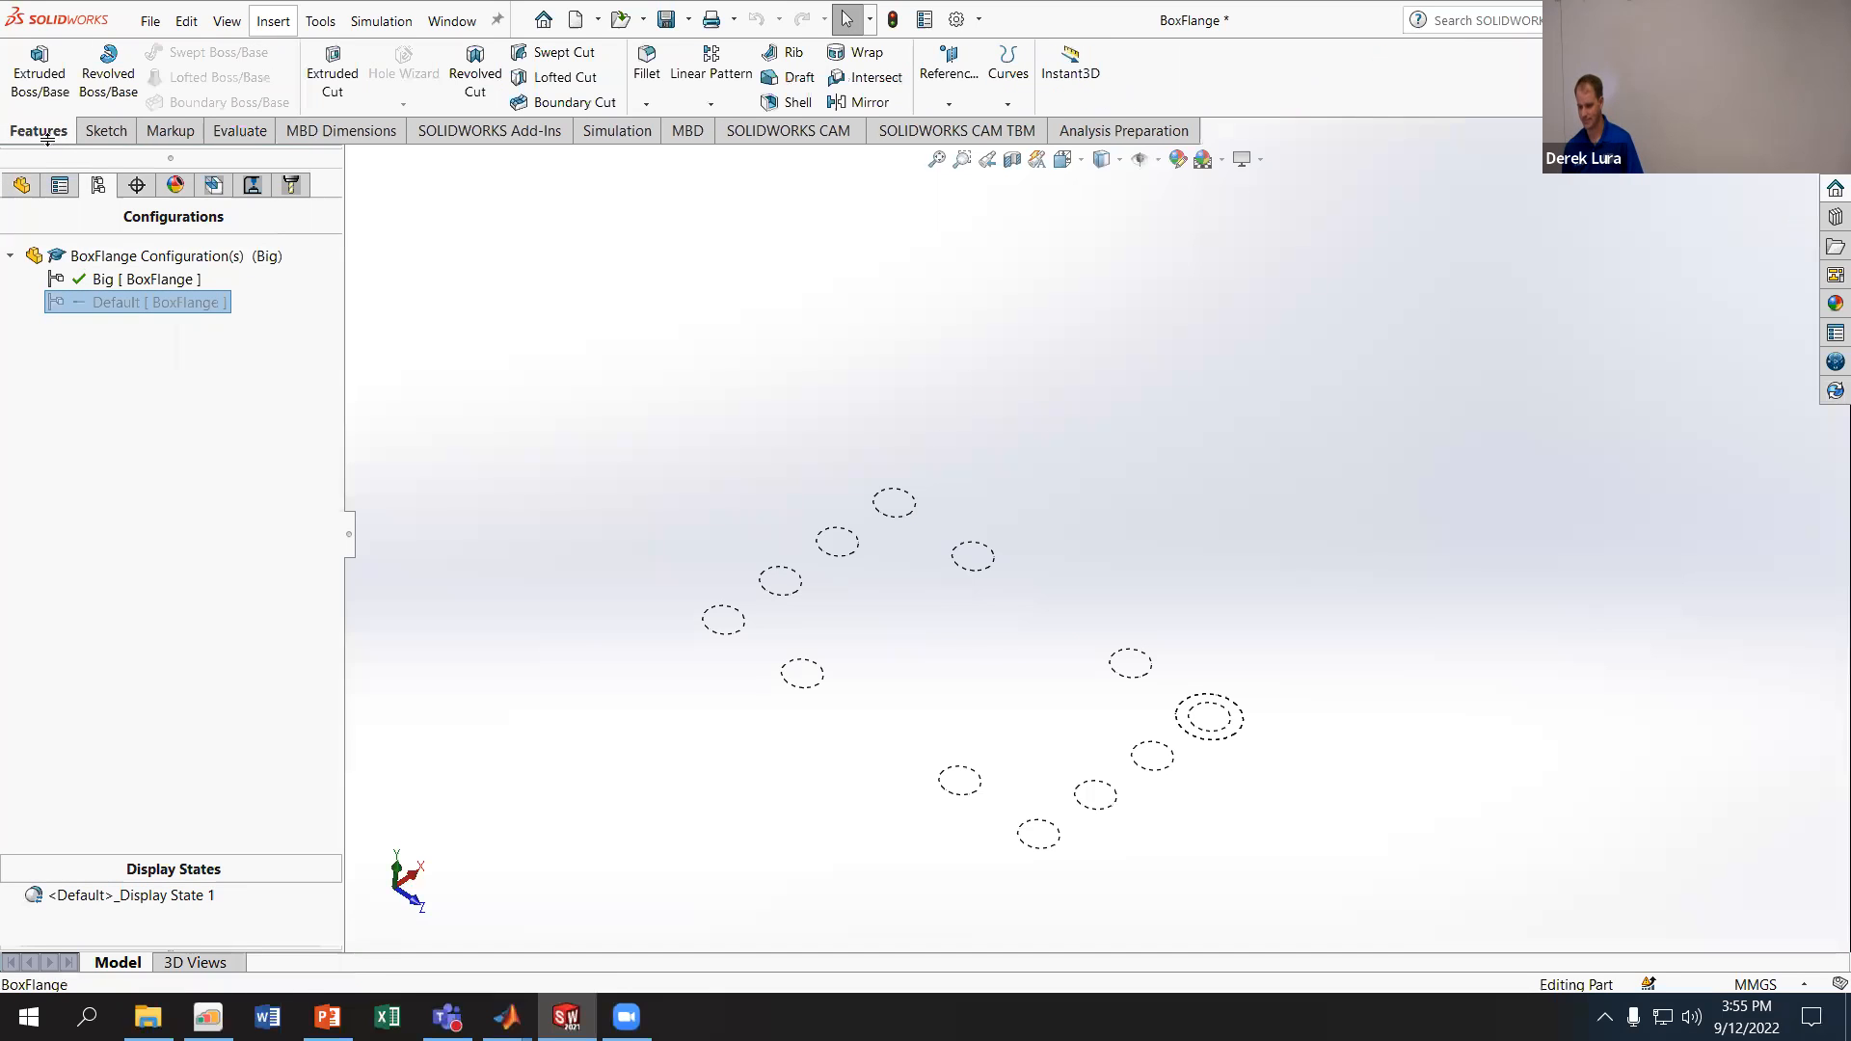
pyautogui.click(239, 130)
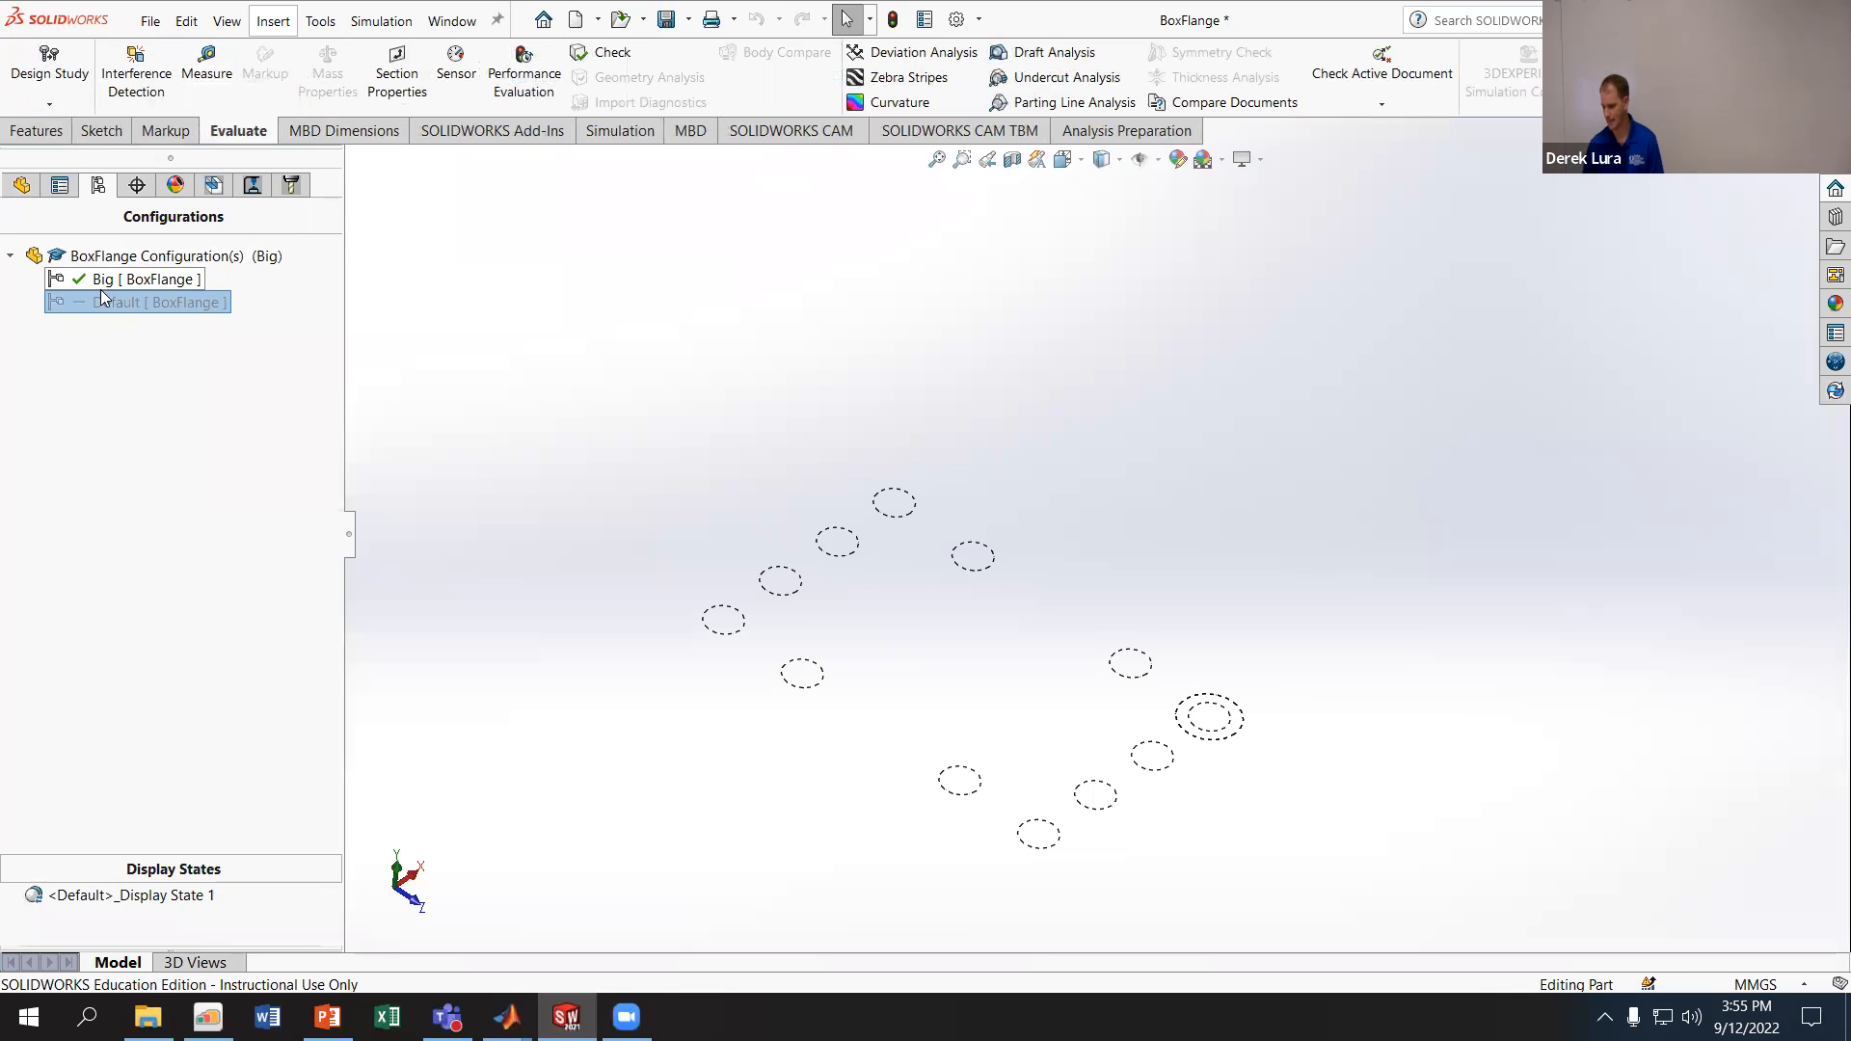
pyautogui.click(21, 184)
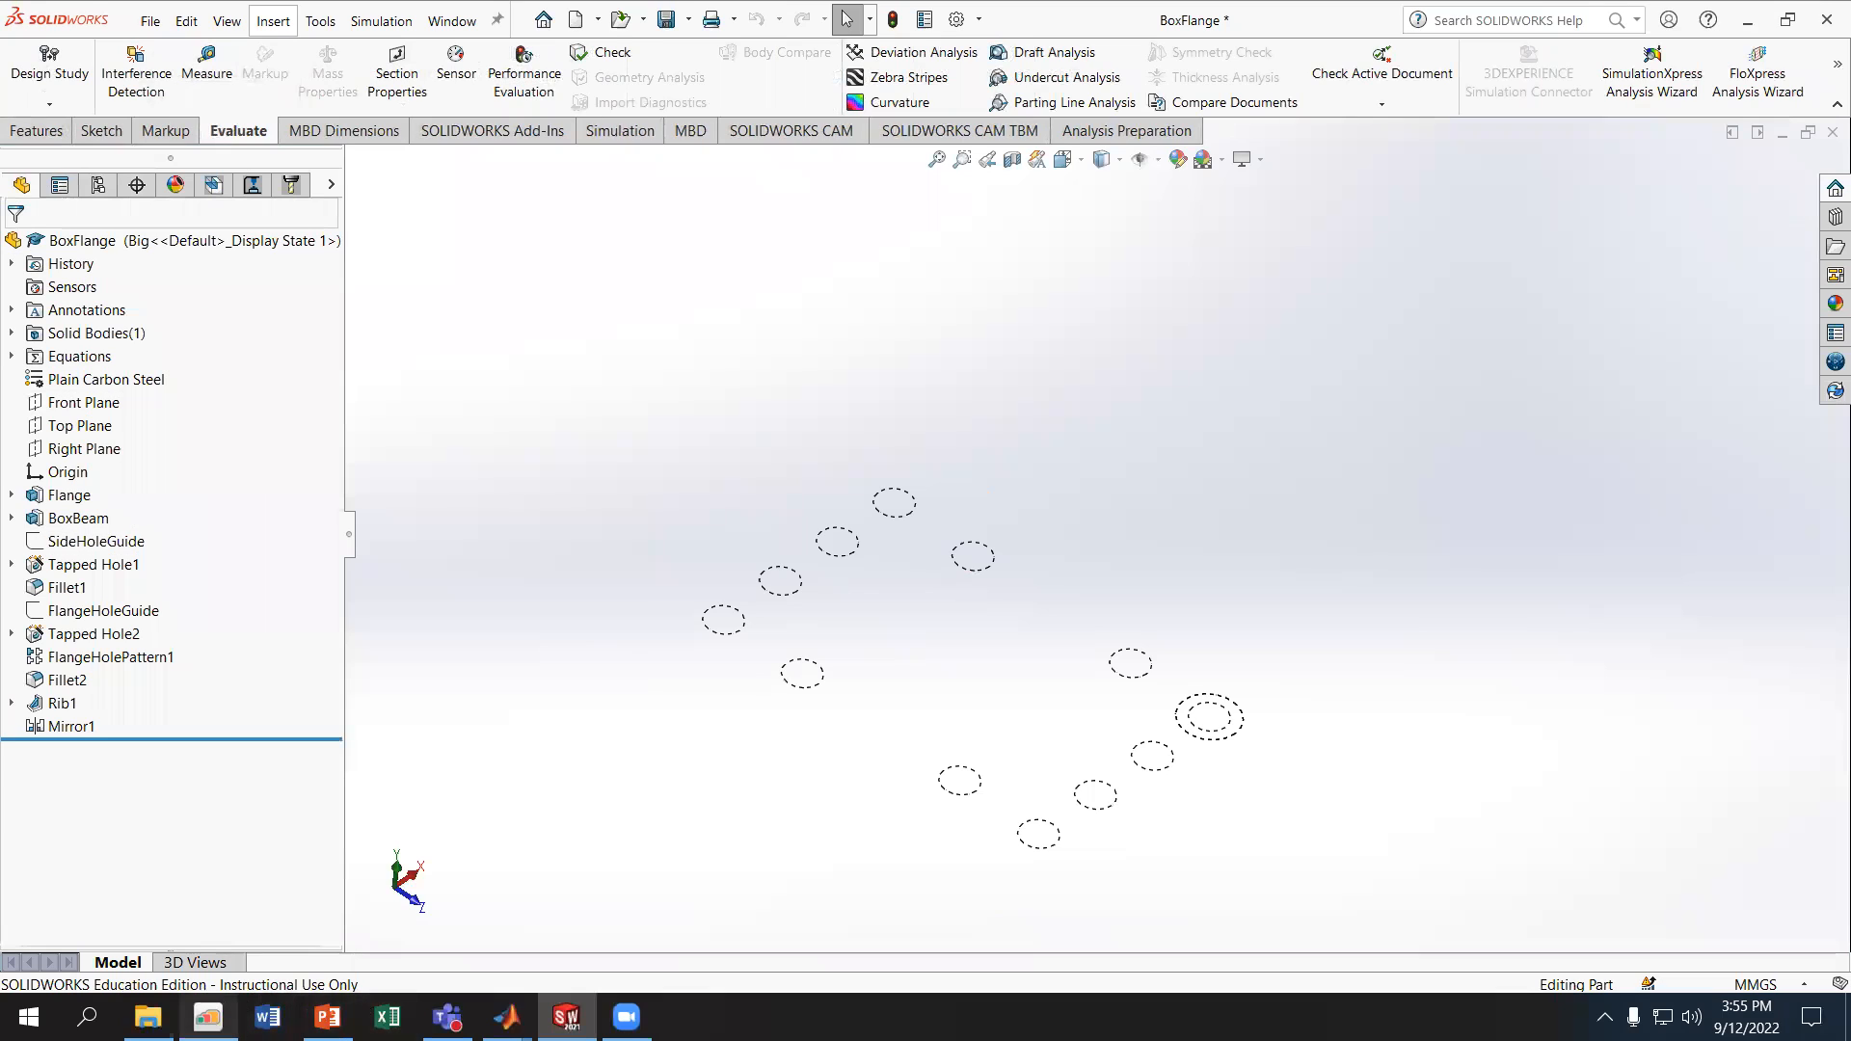
pyautogui.moveTo(208, 1017)
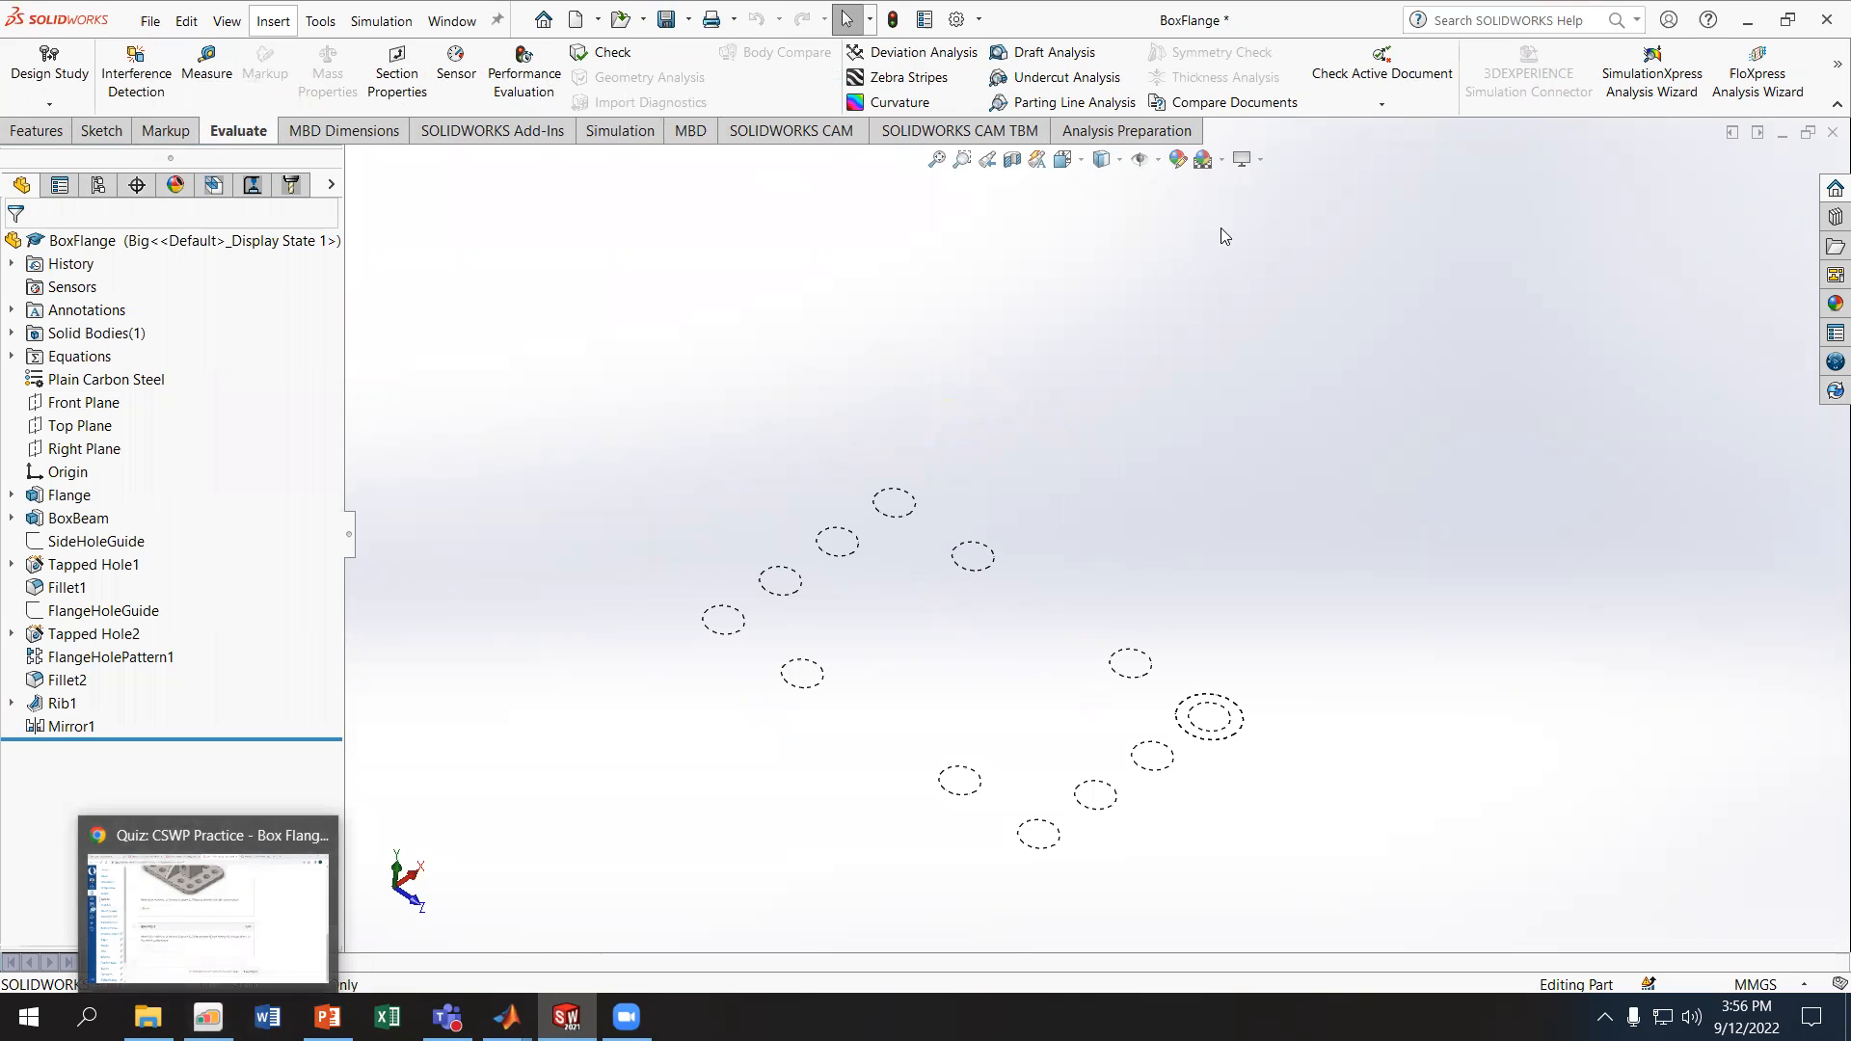
# - Close the BoxFlange part and reopen it from the recent files, answering the rebuild request
pyautogui.click(1833, 132)
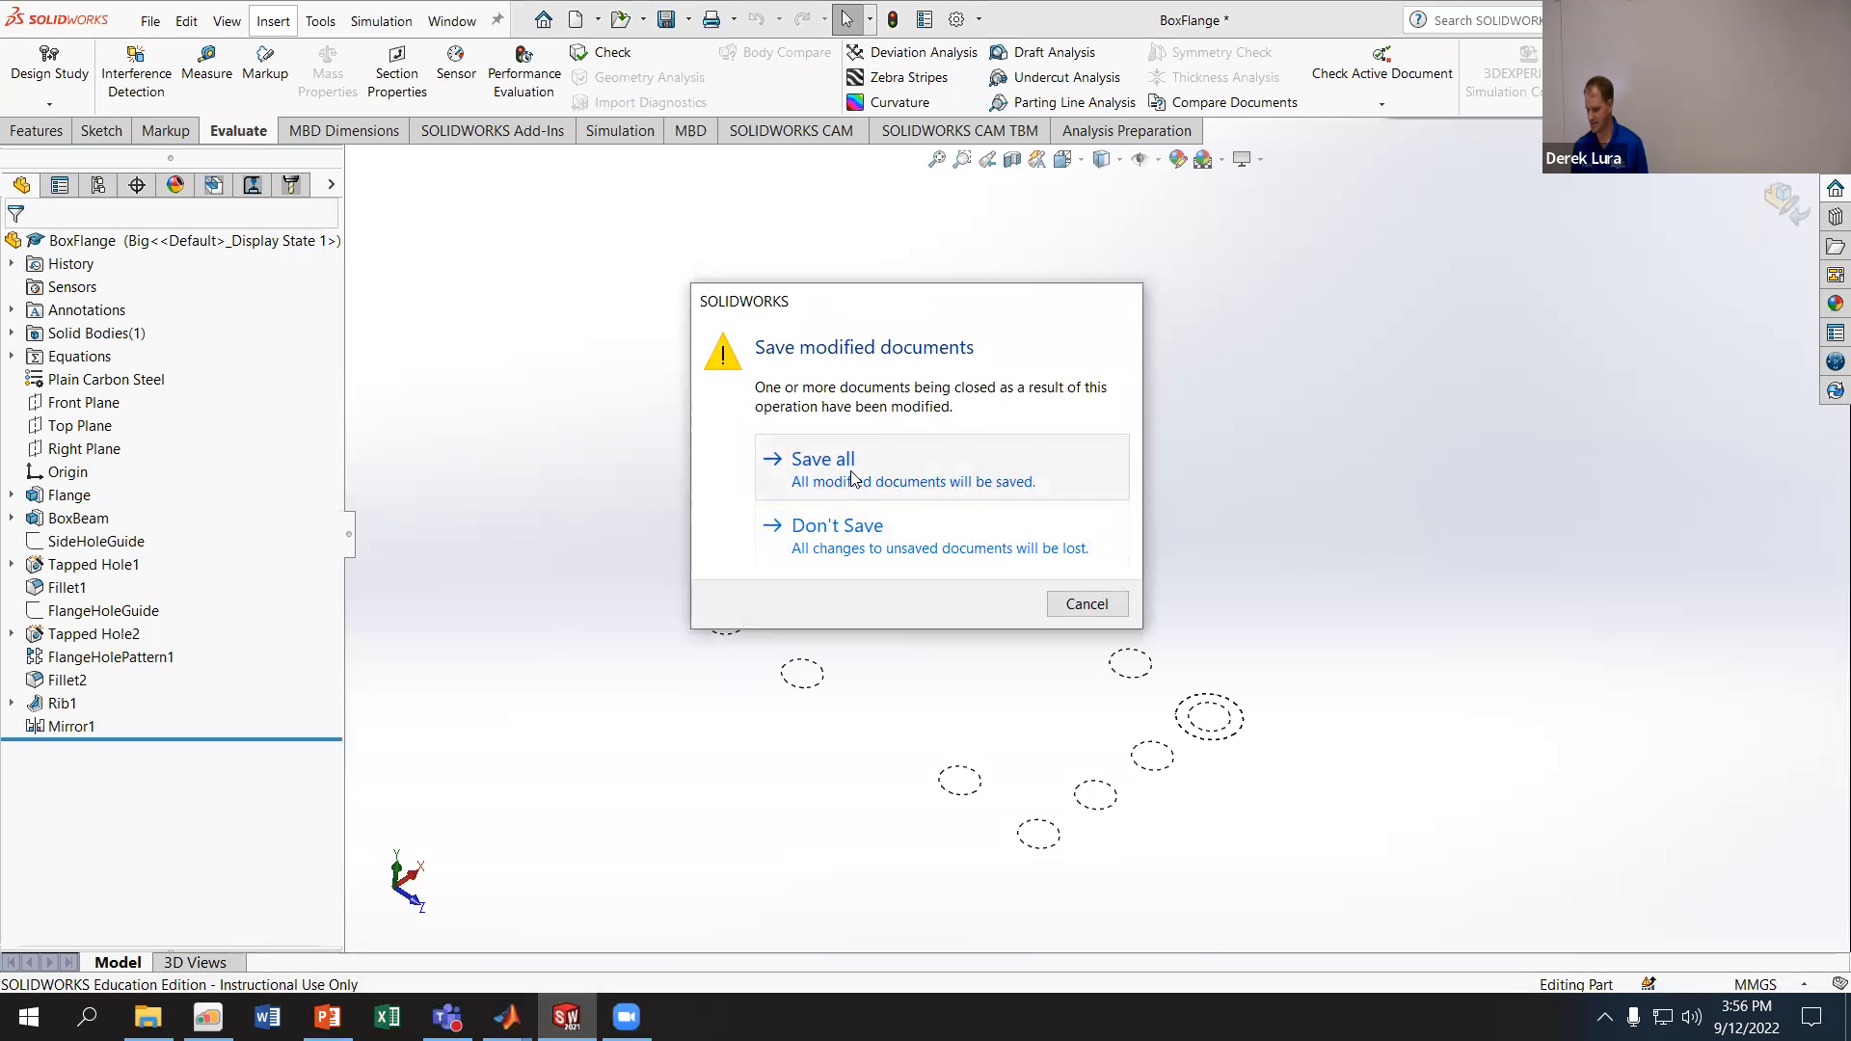
pyautogui.click(856, 482)
pyautogui.click(813, 506)
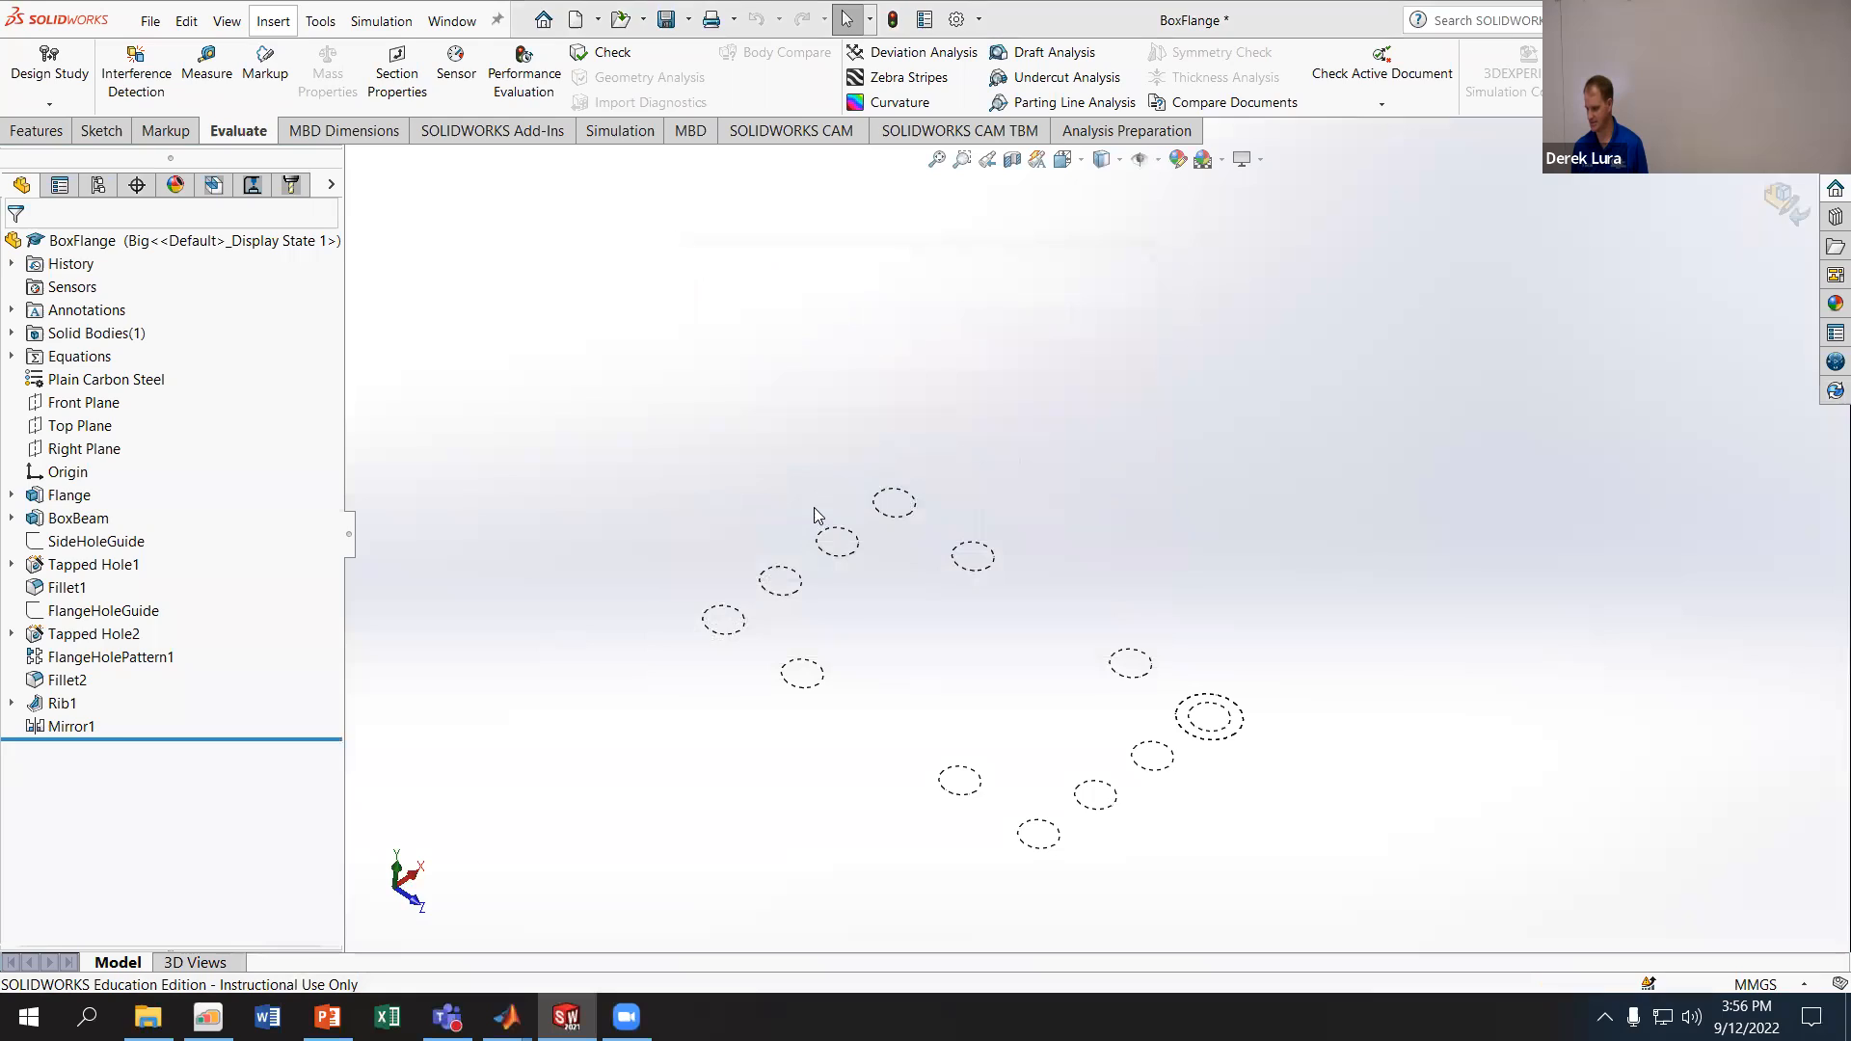
pyautogui.click(148, 21)
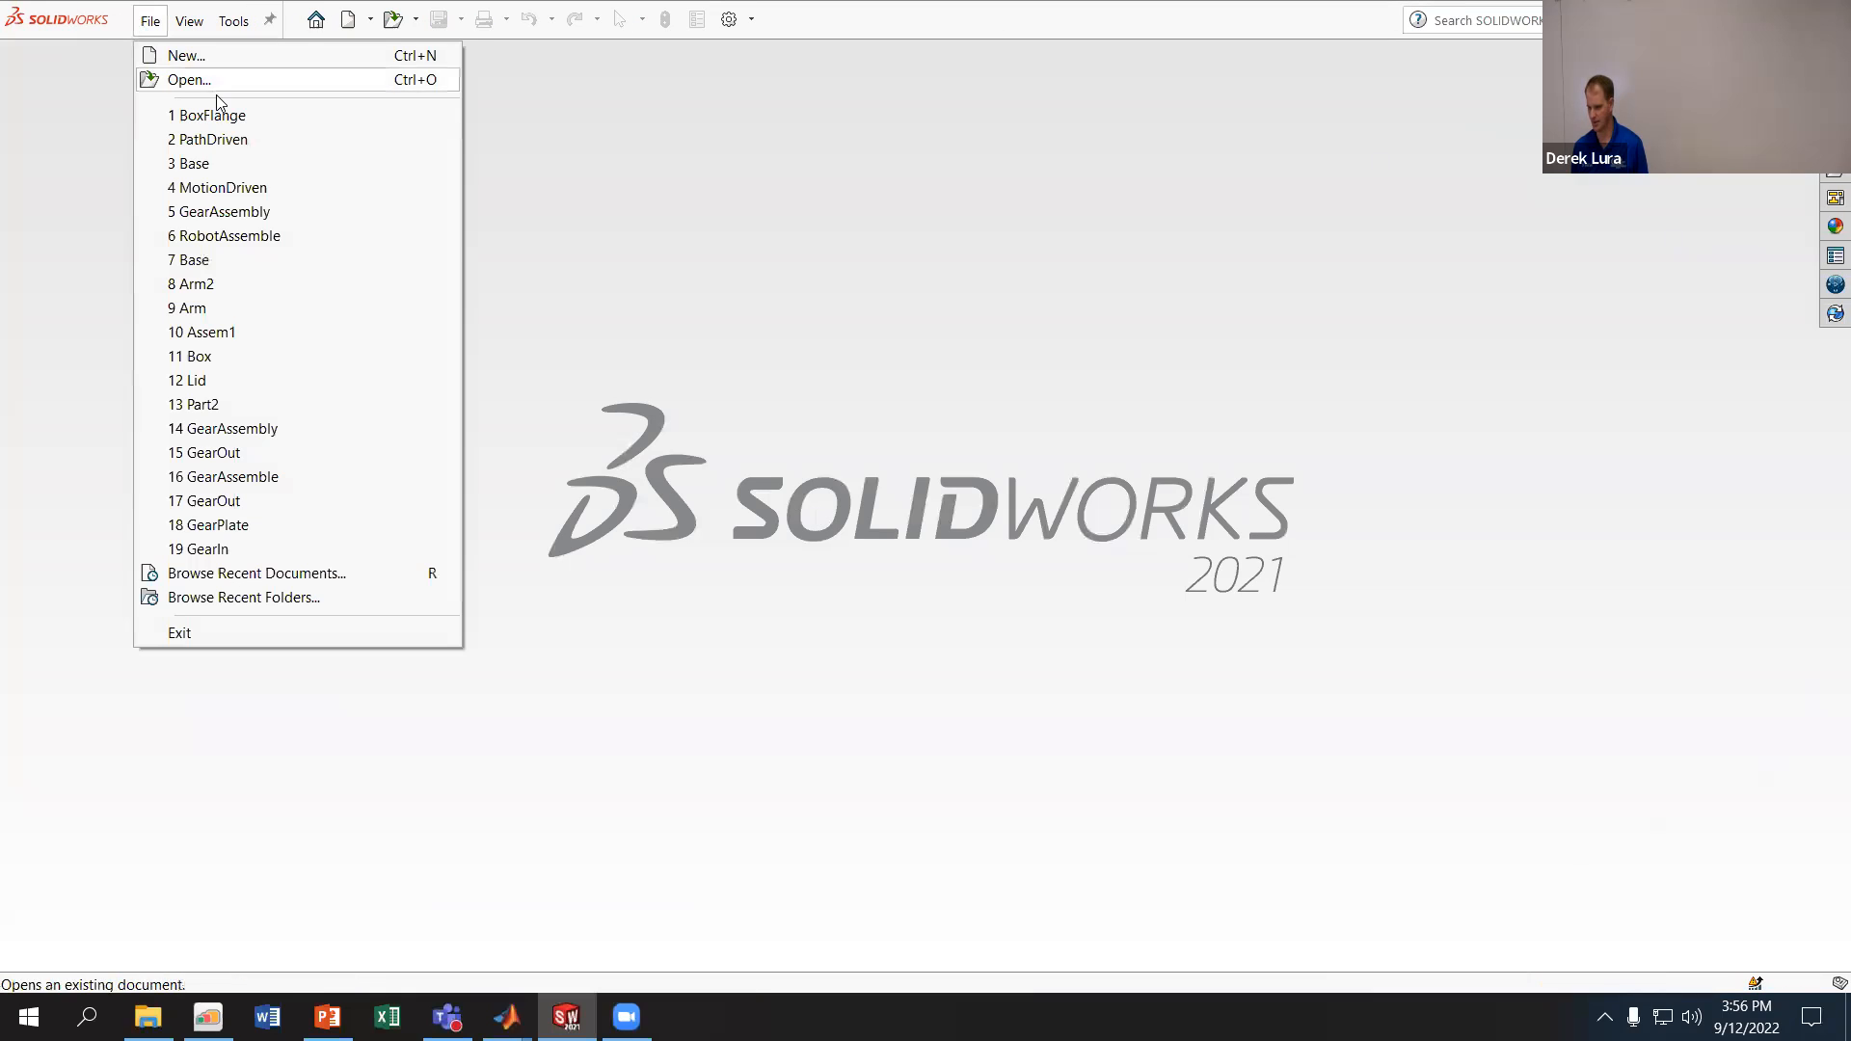
pyautogui.click(226, 112)
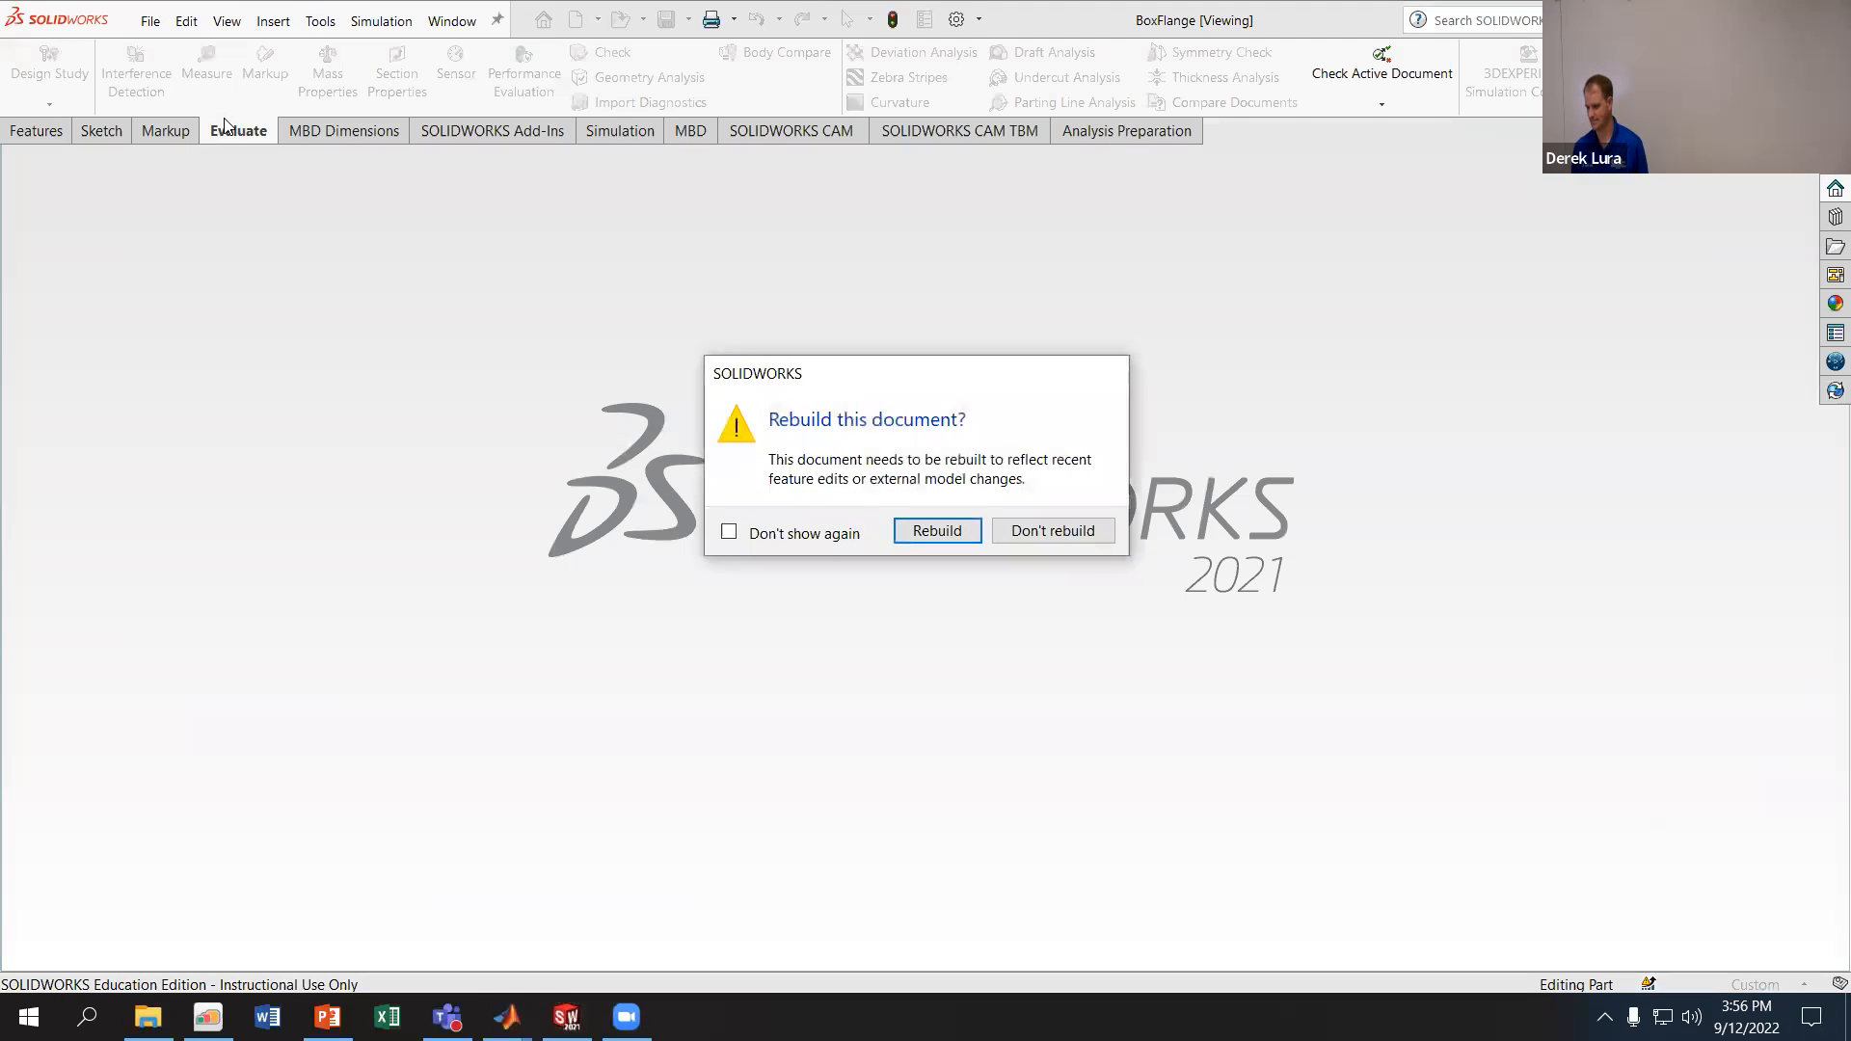
pyautogui.click(929, 644)
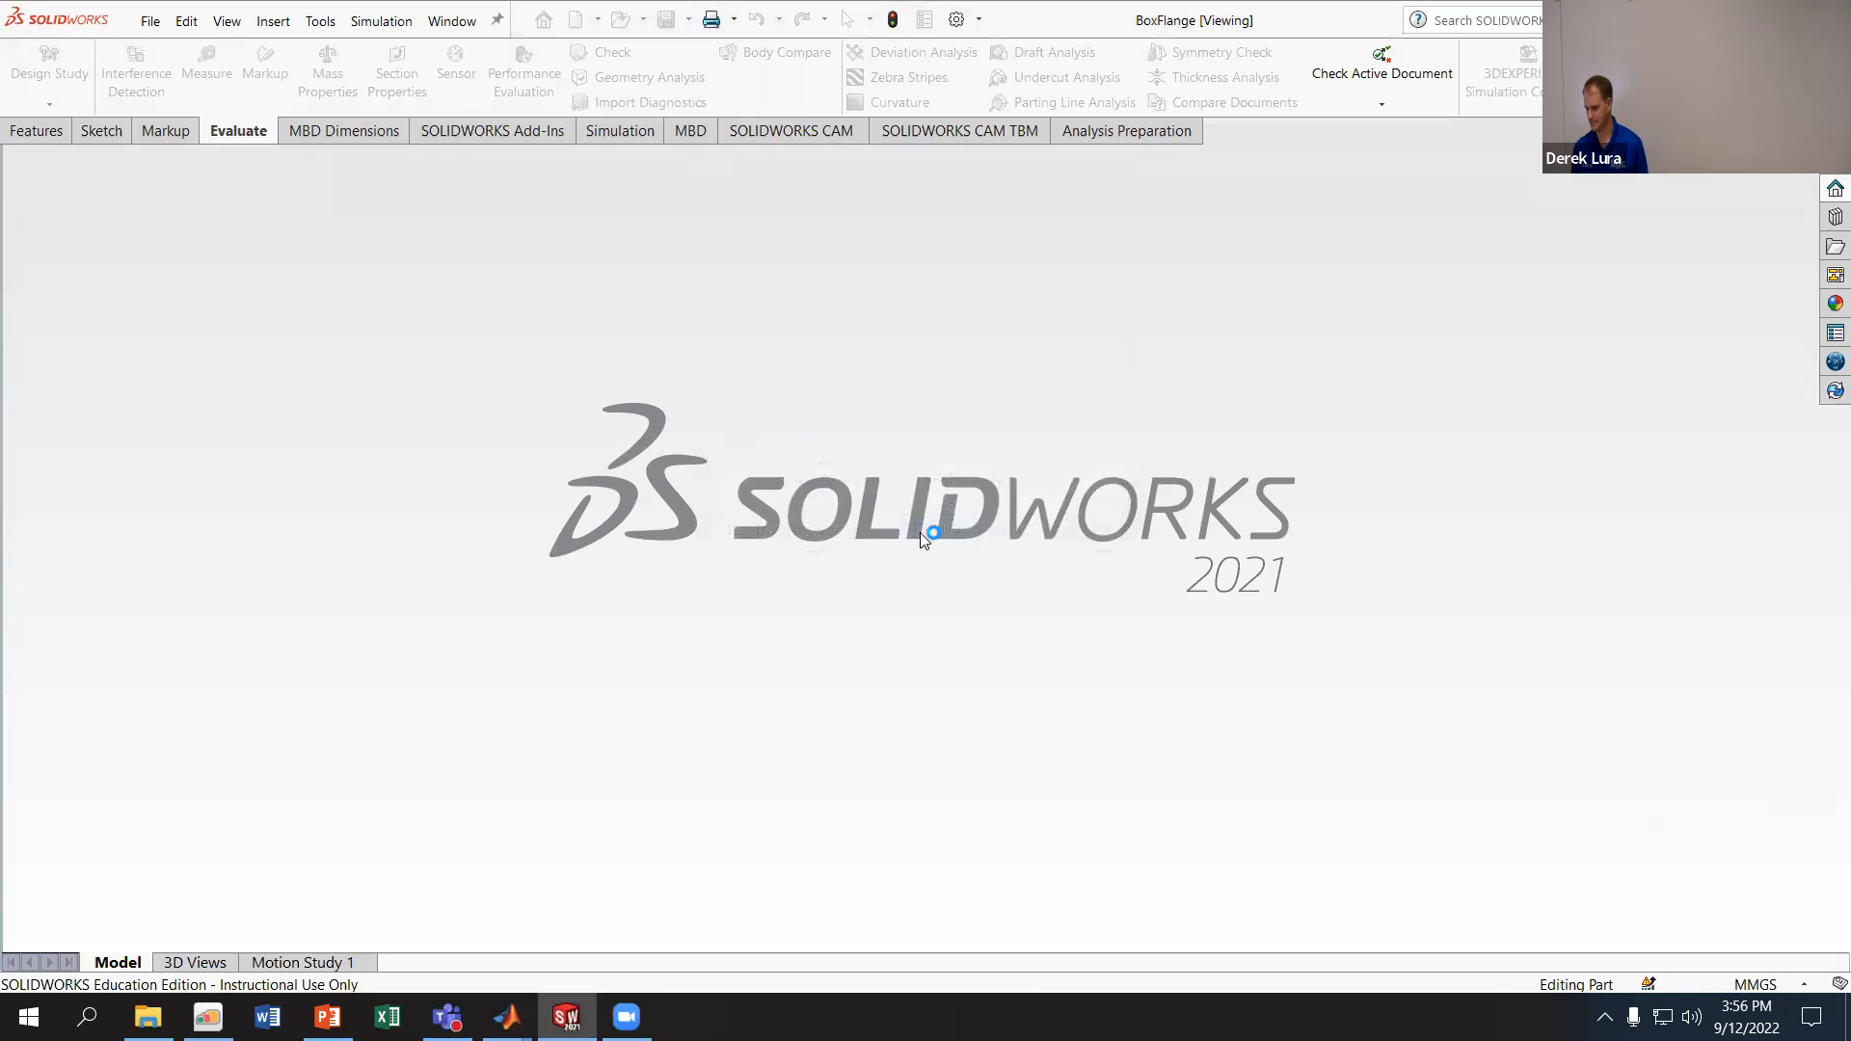
pyautogui.click(695, 156)
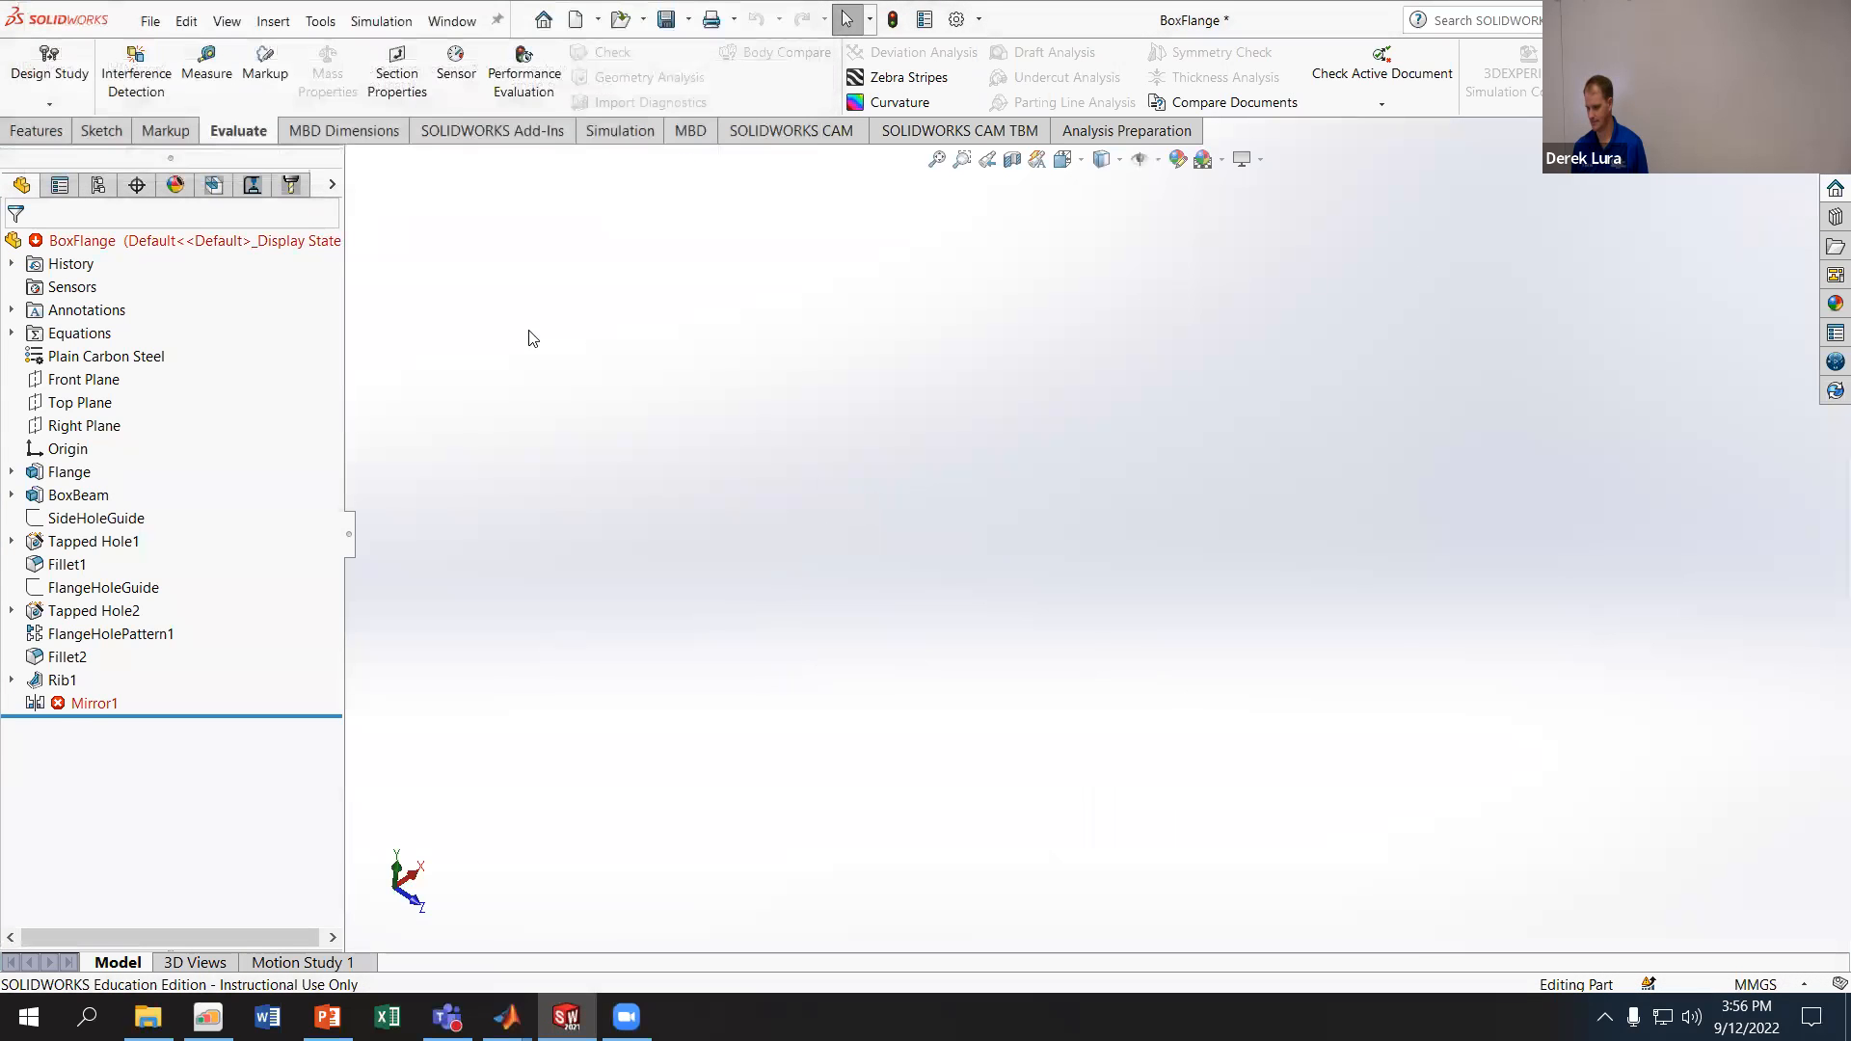
# - Examine the error and definition of the Mirror1 feature, closing it without changes
pyautogui.click(60, 703)
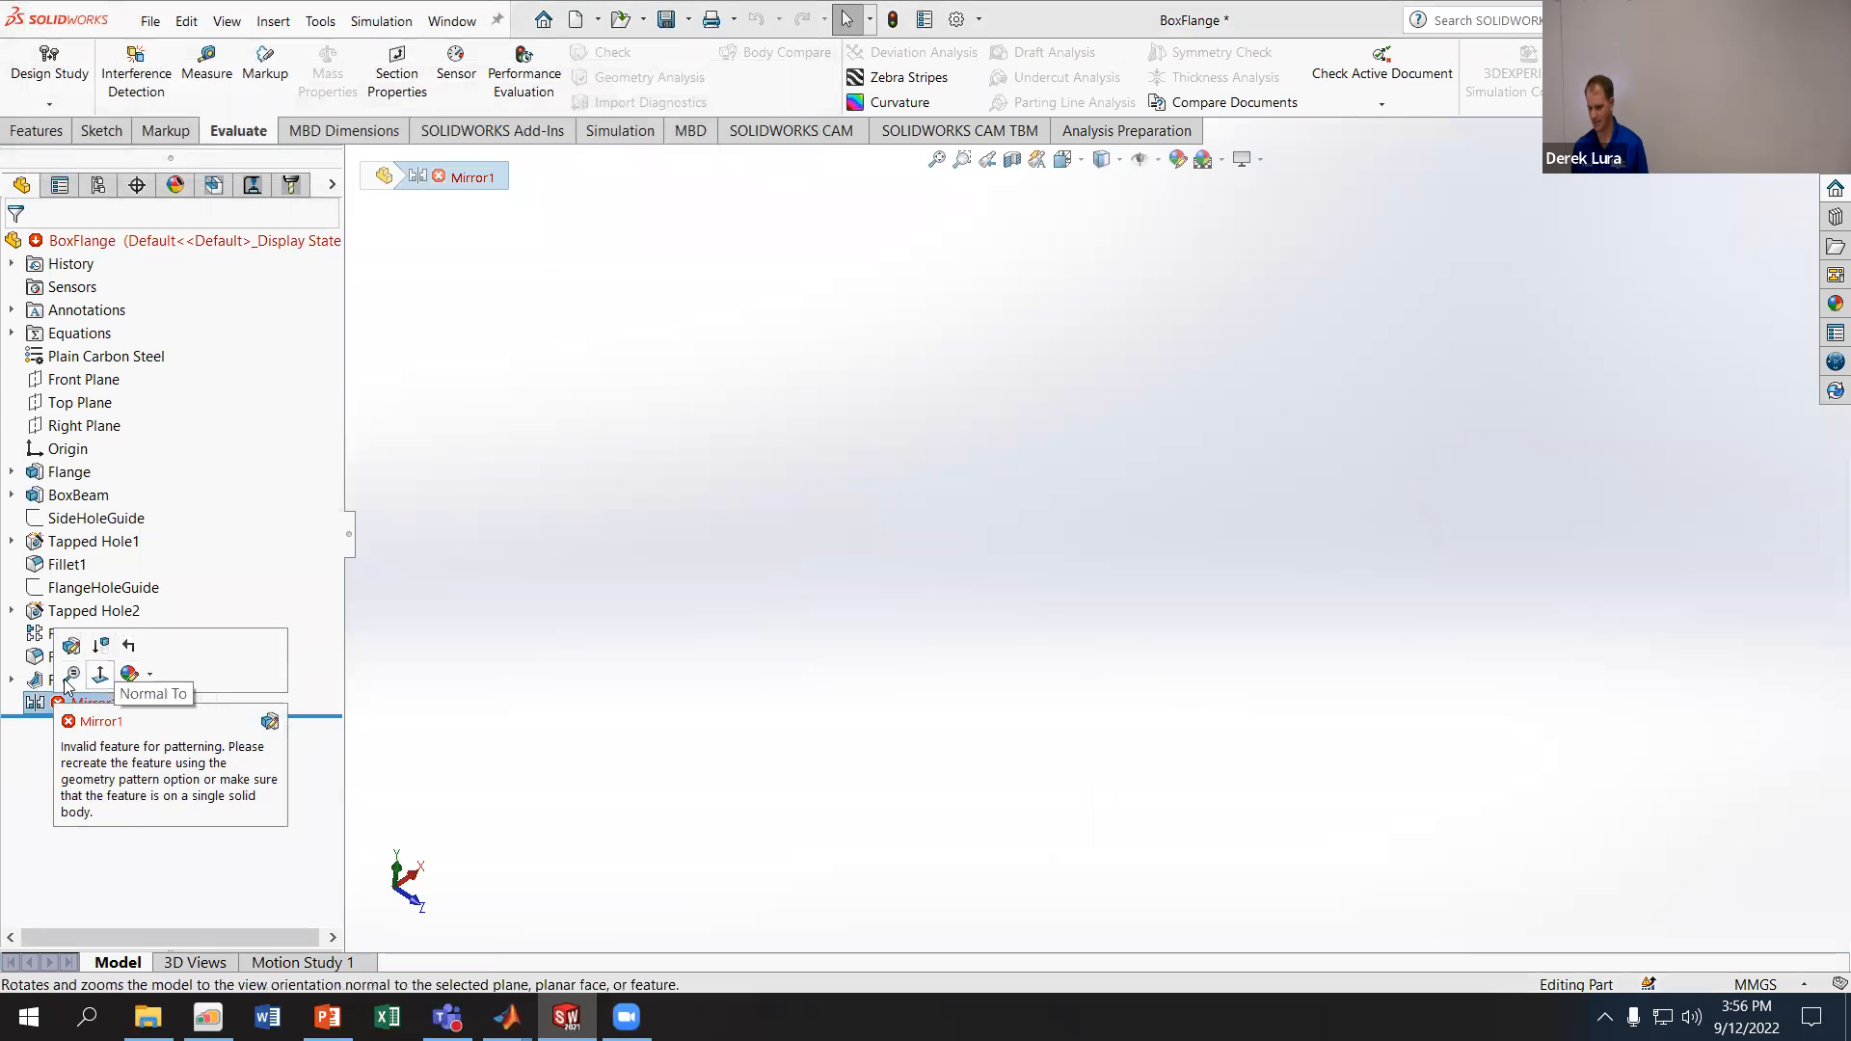
pyautogui.rightClick(26, 698)
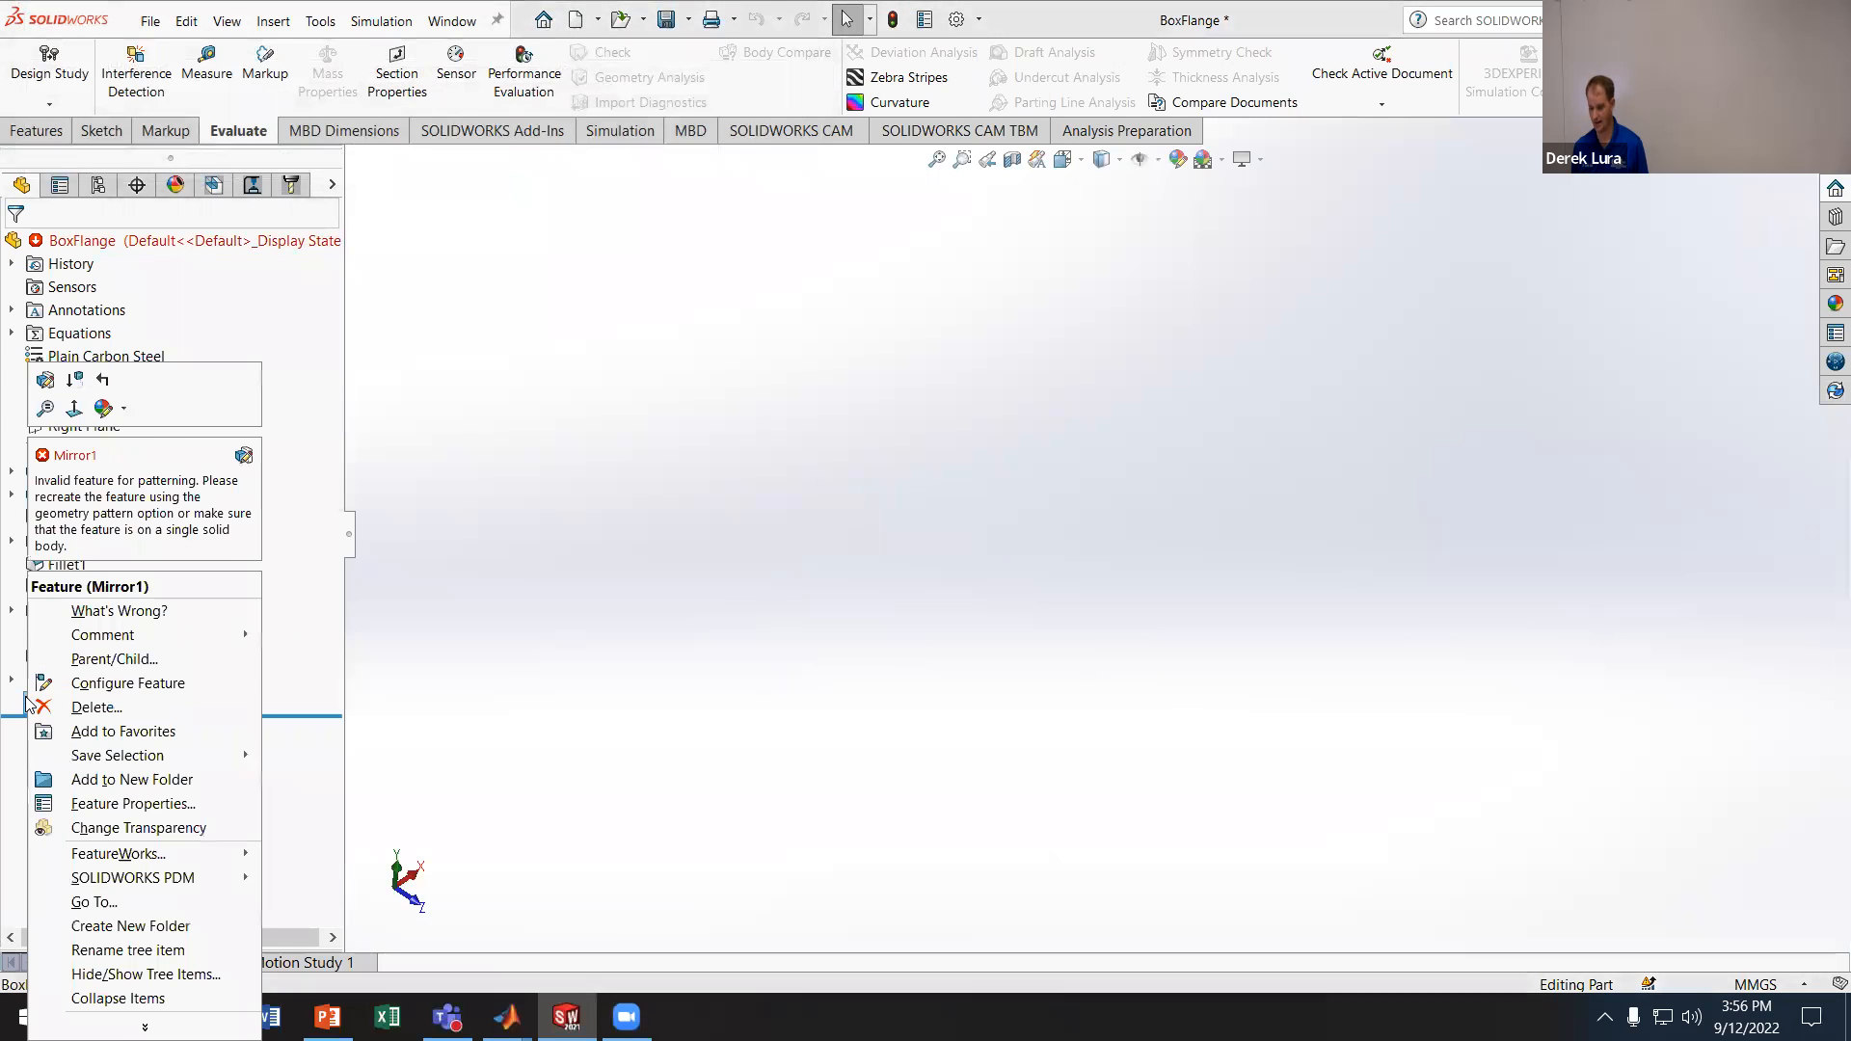
pyautogui.click(26, 698)
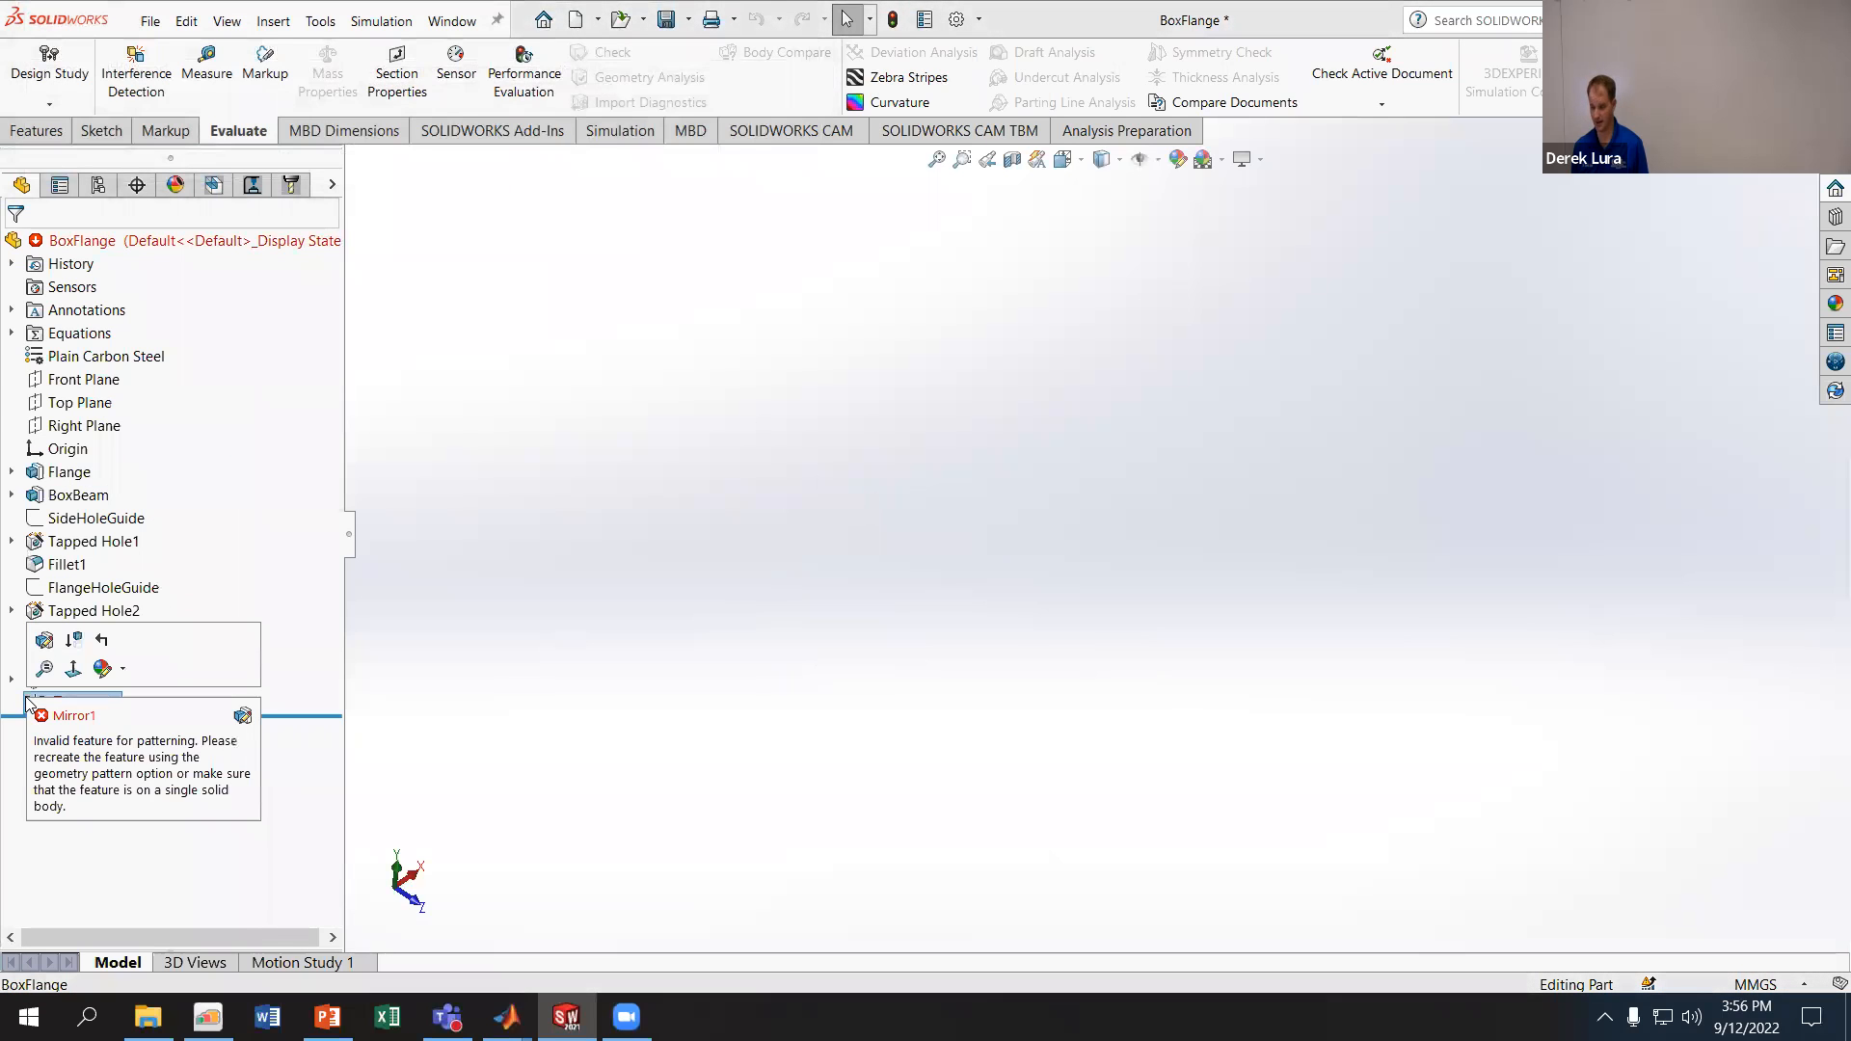
pyautogui.click(43, 640)
pyautogui.click(1046, 520)
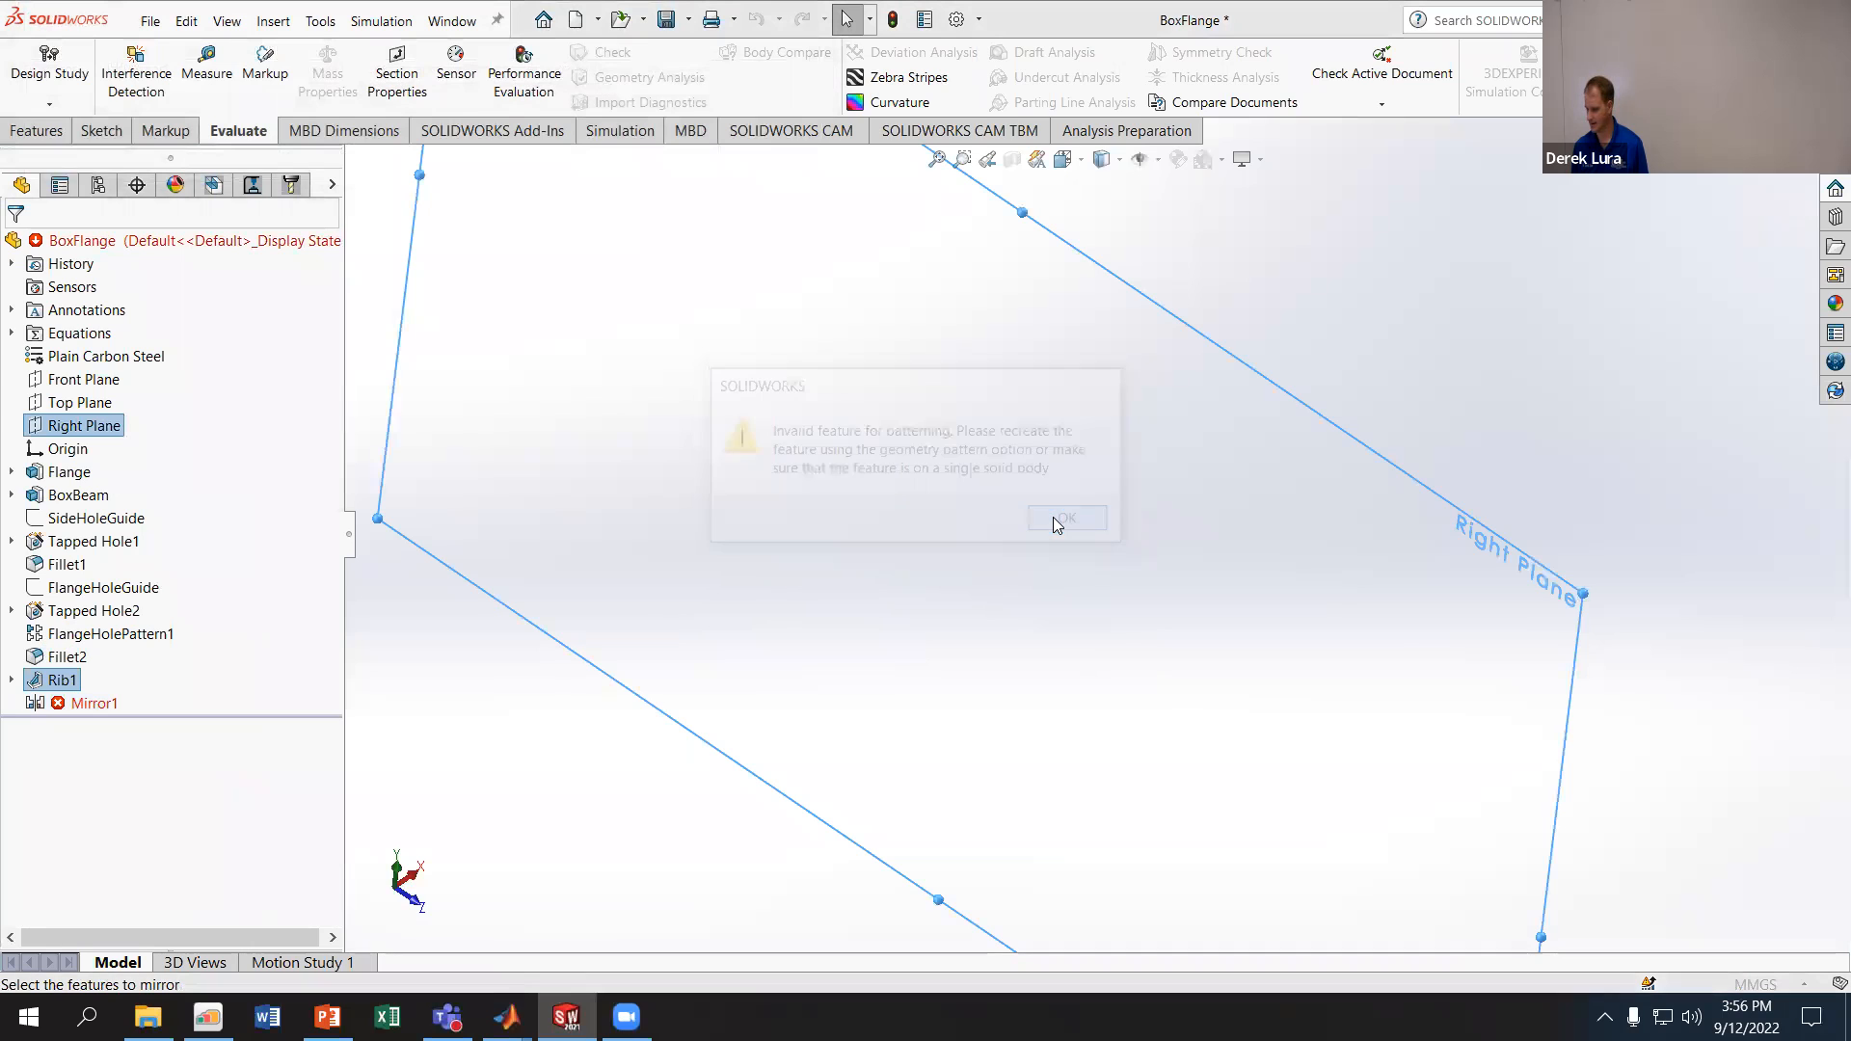
pyautogui.click(1114, 522)
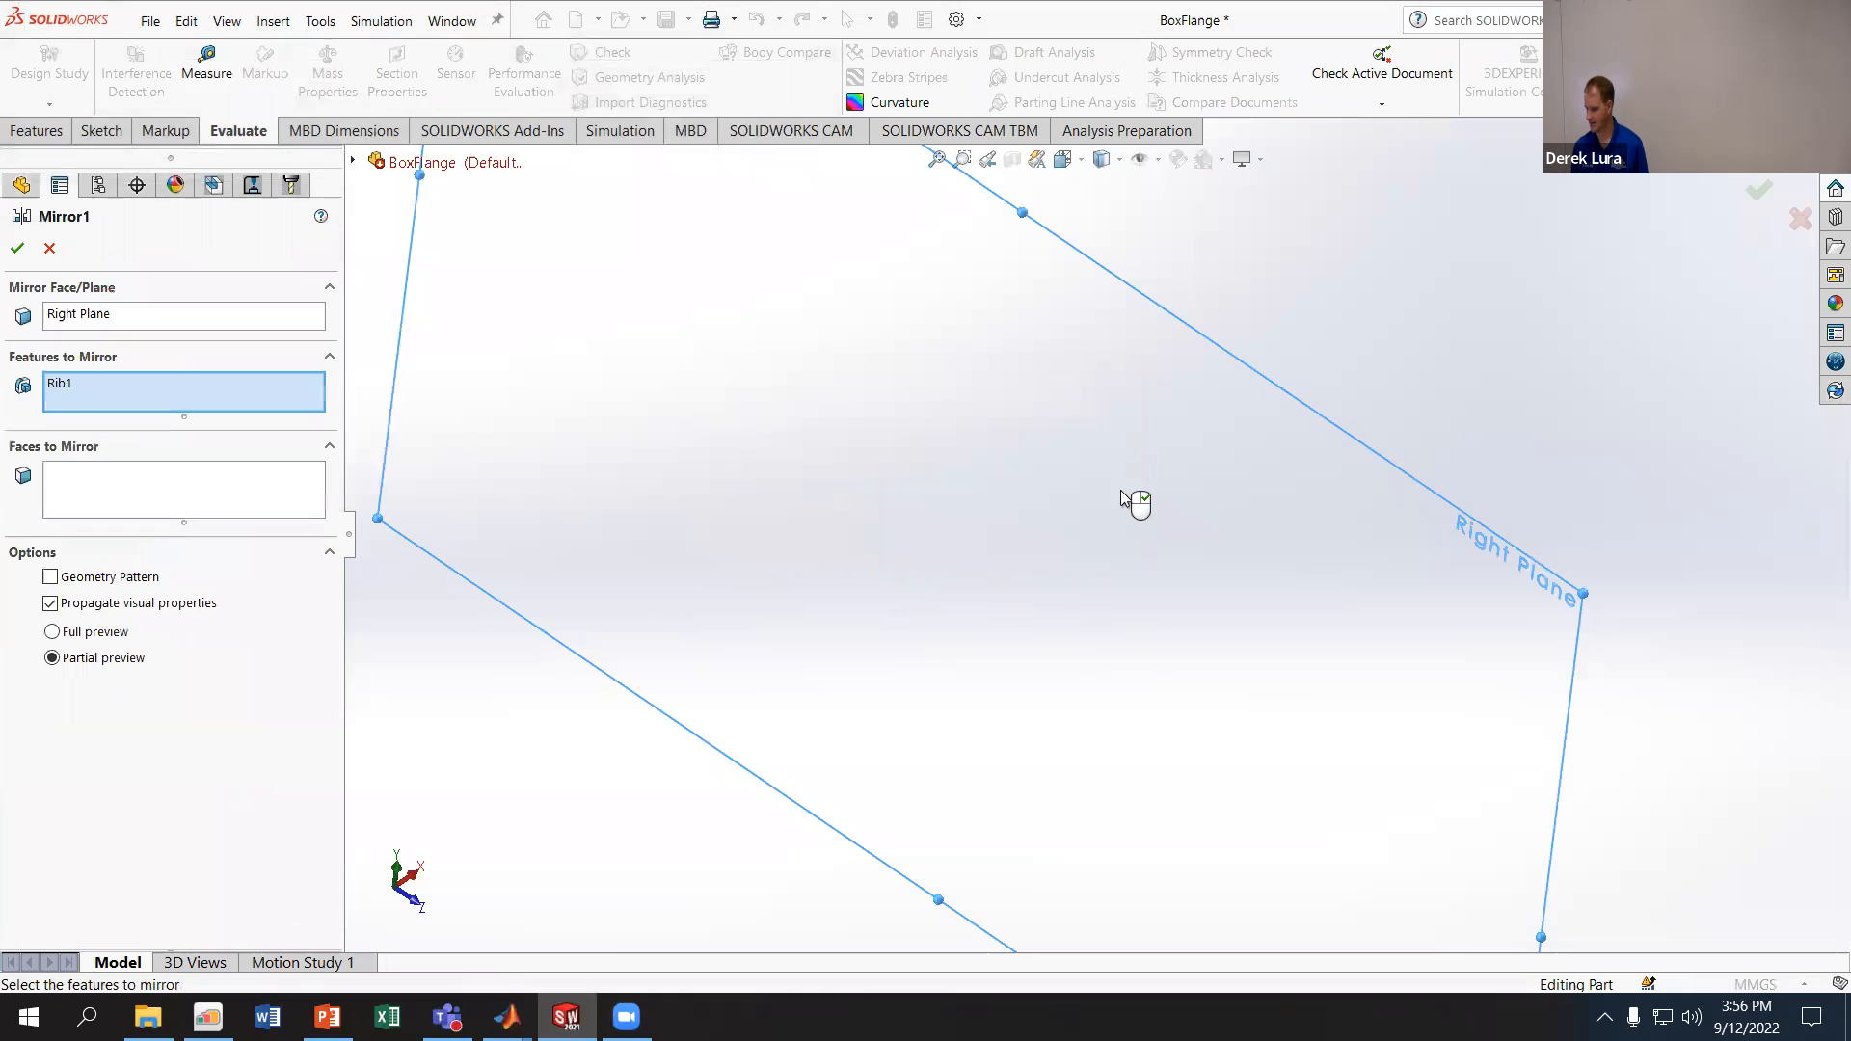
pyautogui.click(50, 250)
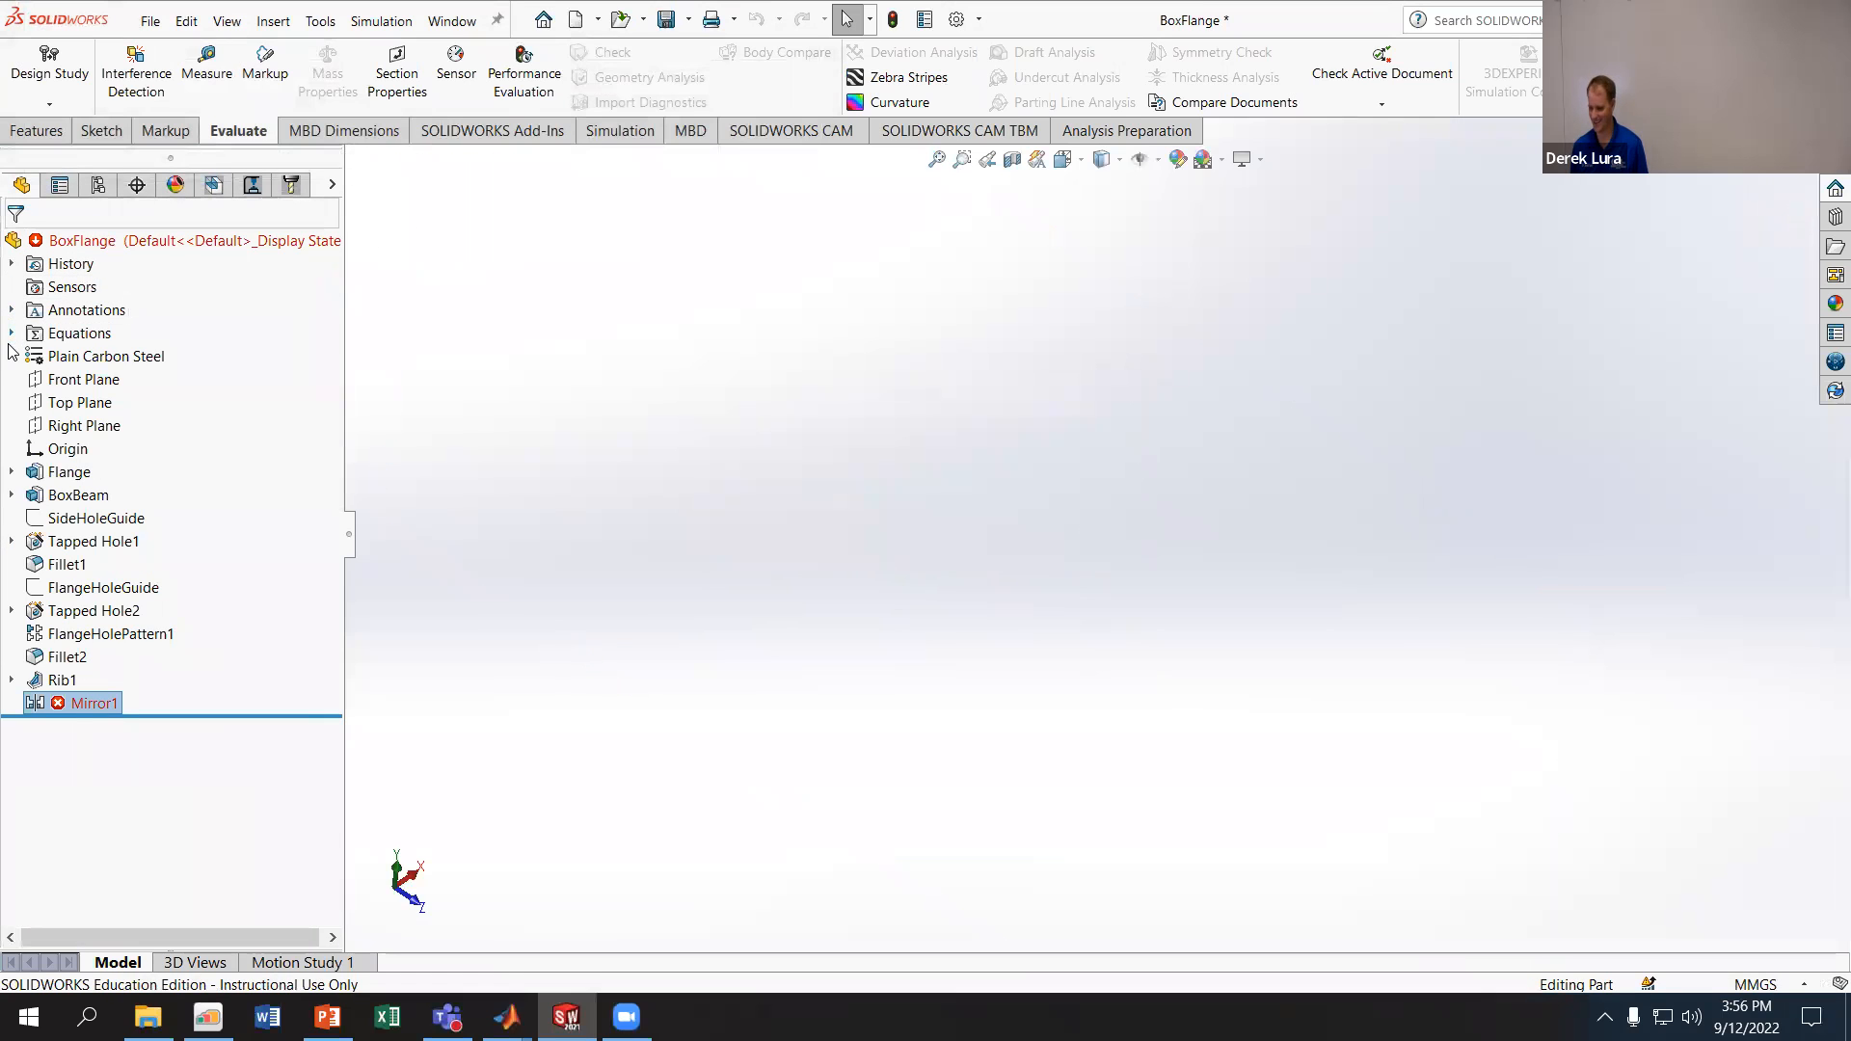
# - Check the part's equations and annotations in the feature tree, collapsing the lists again
pyautogui.click(11, 334)
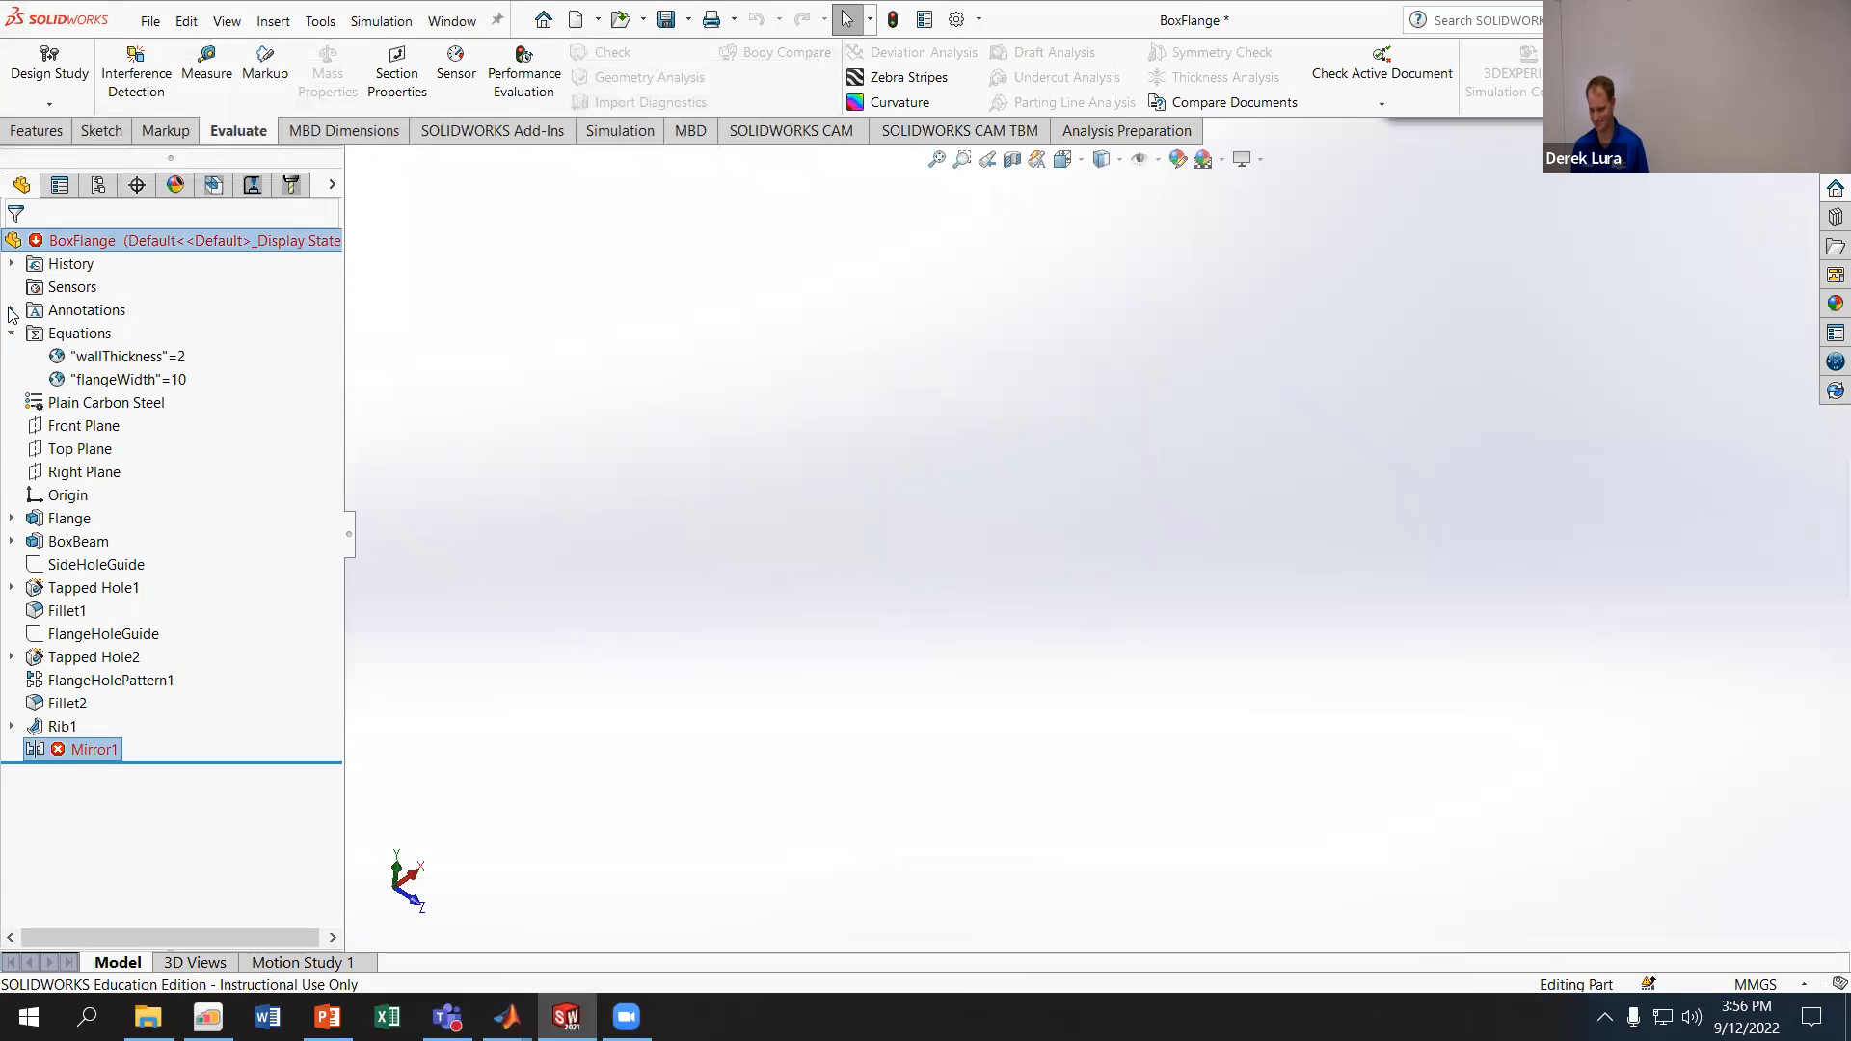
pyautogui.click(11, 310)
pyautogui.click(12, 310)
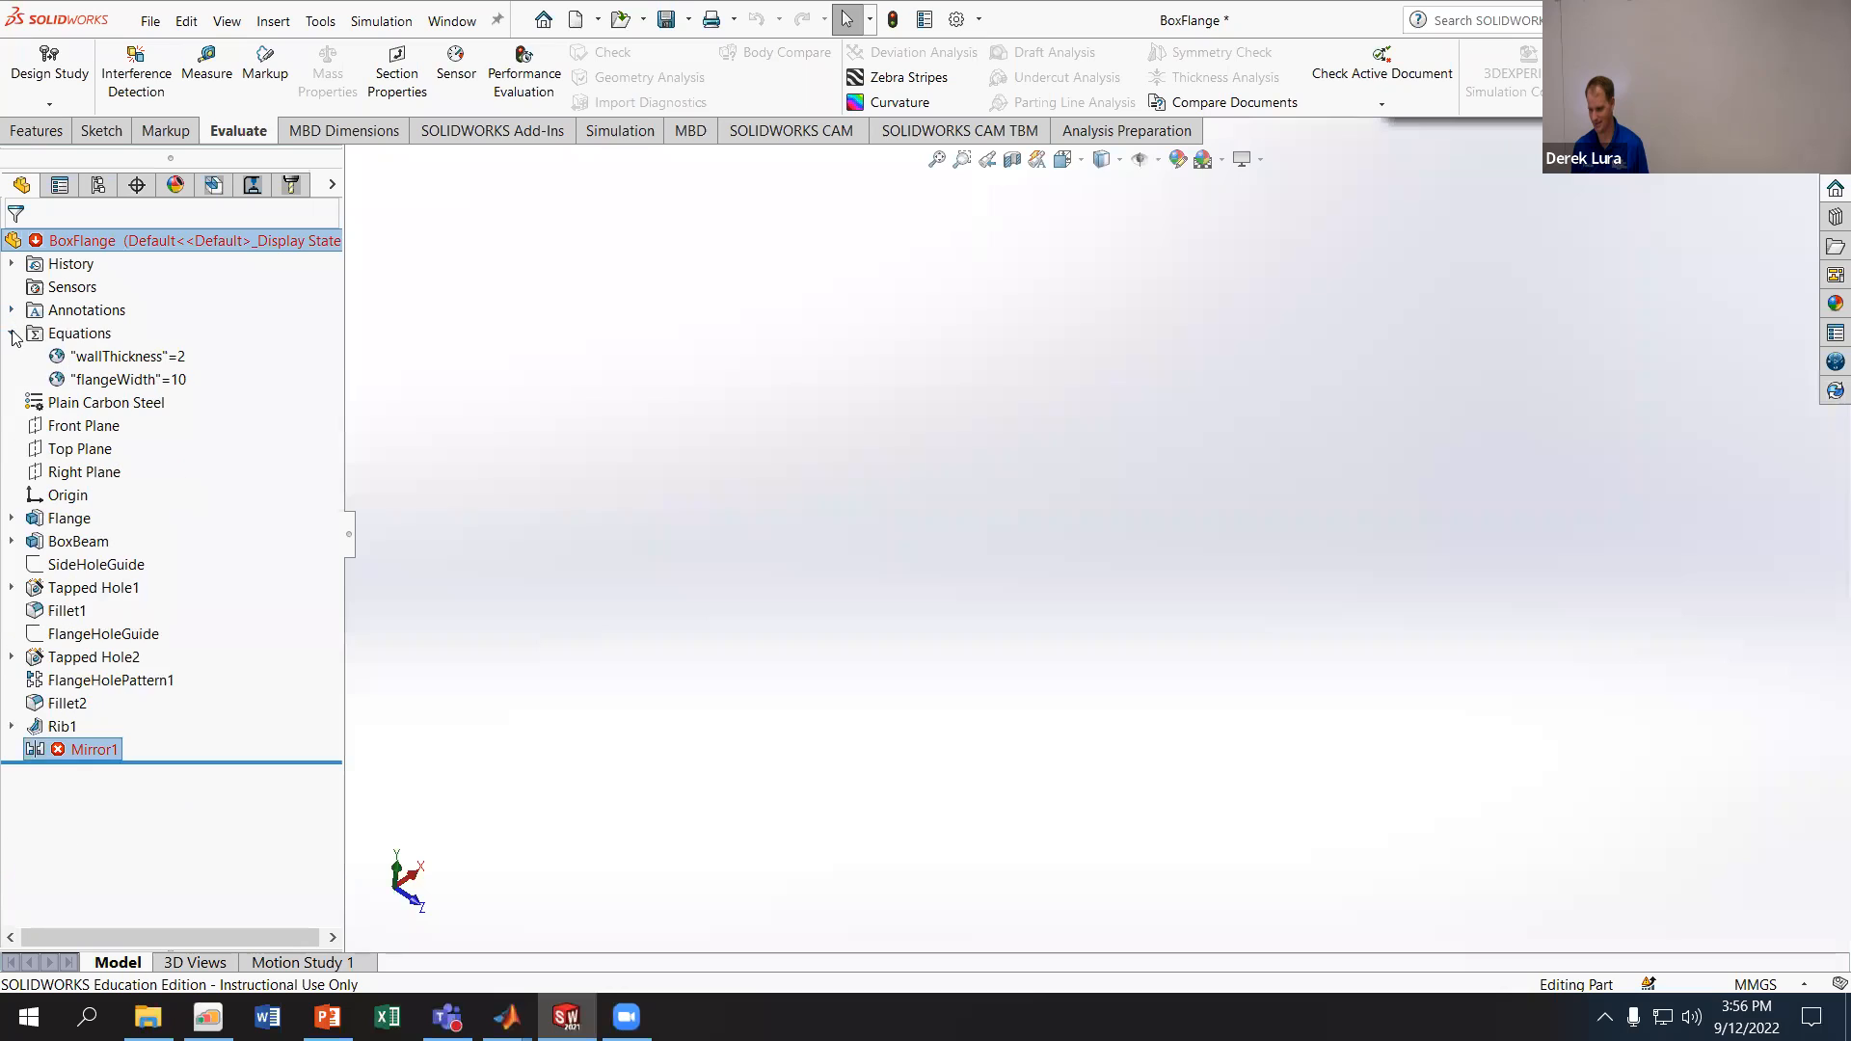
pyautogui.click(11, 333)
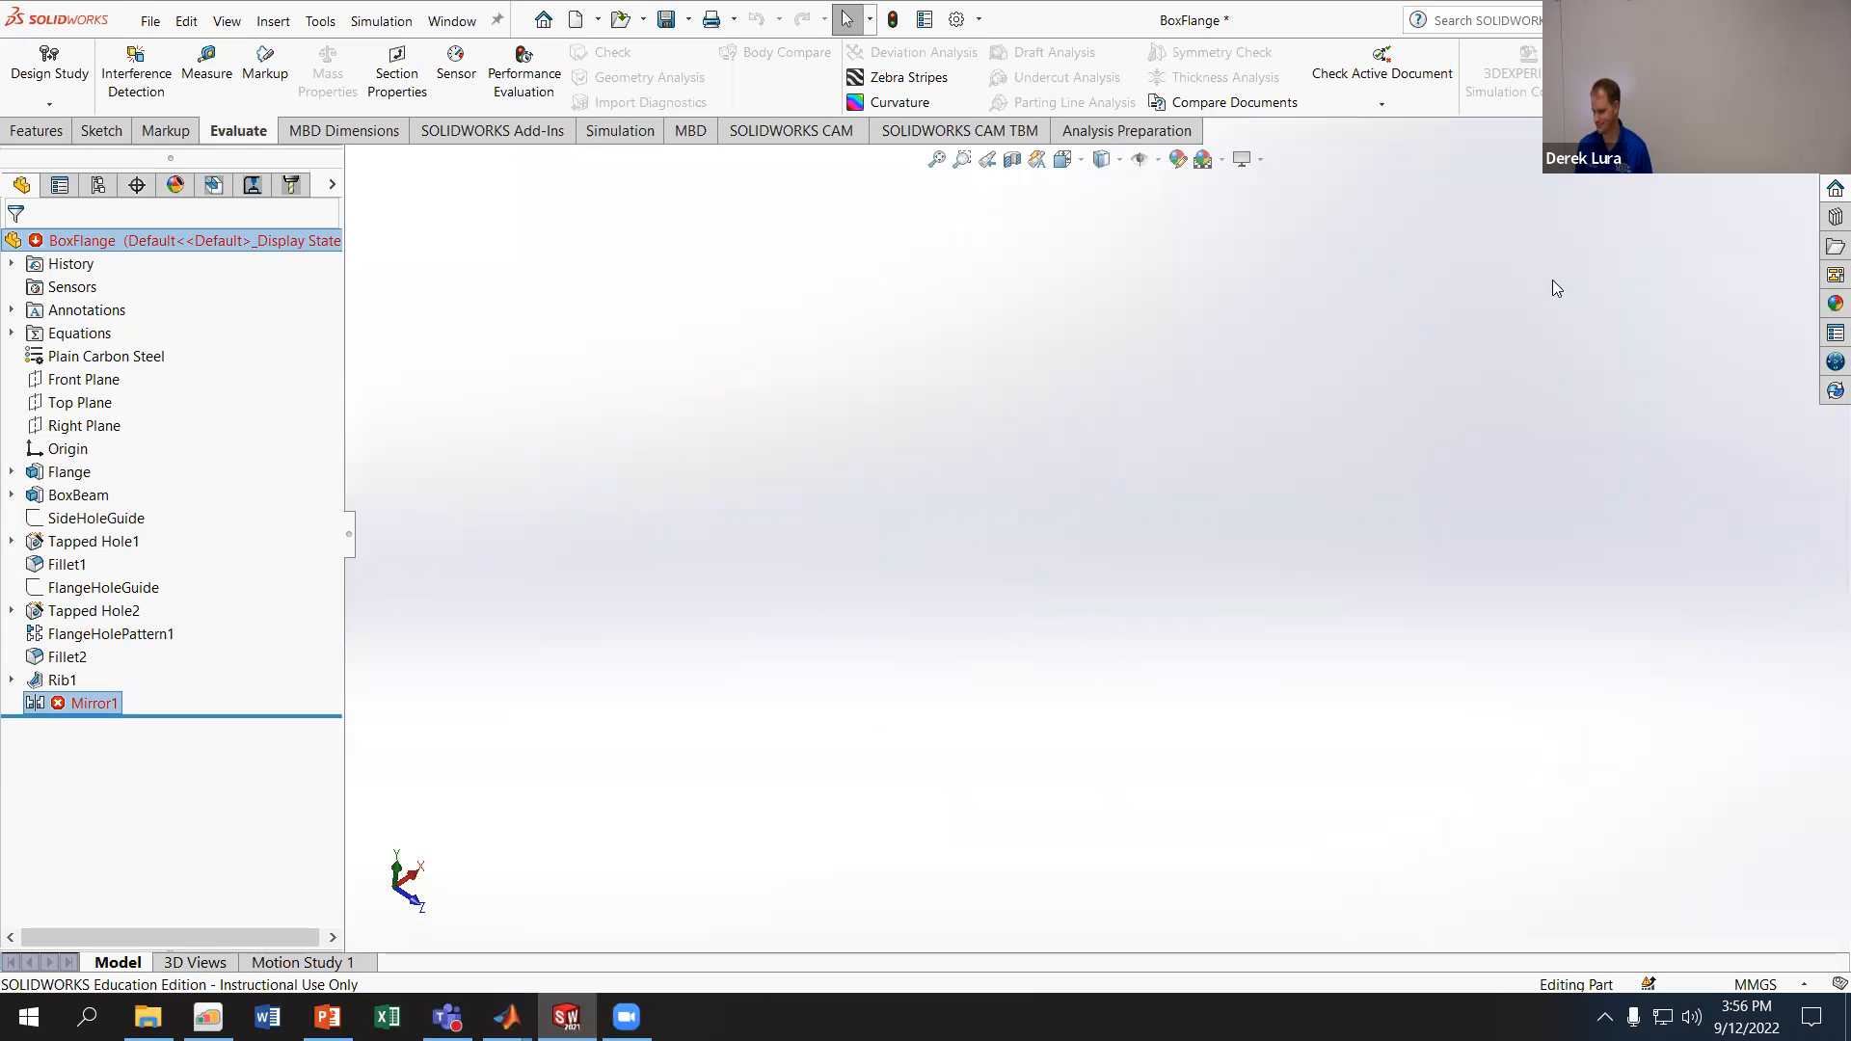
pyautogui.click(1147, 436)
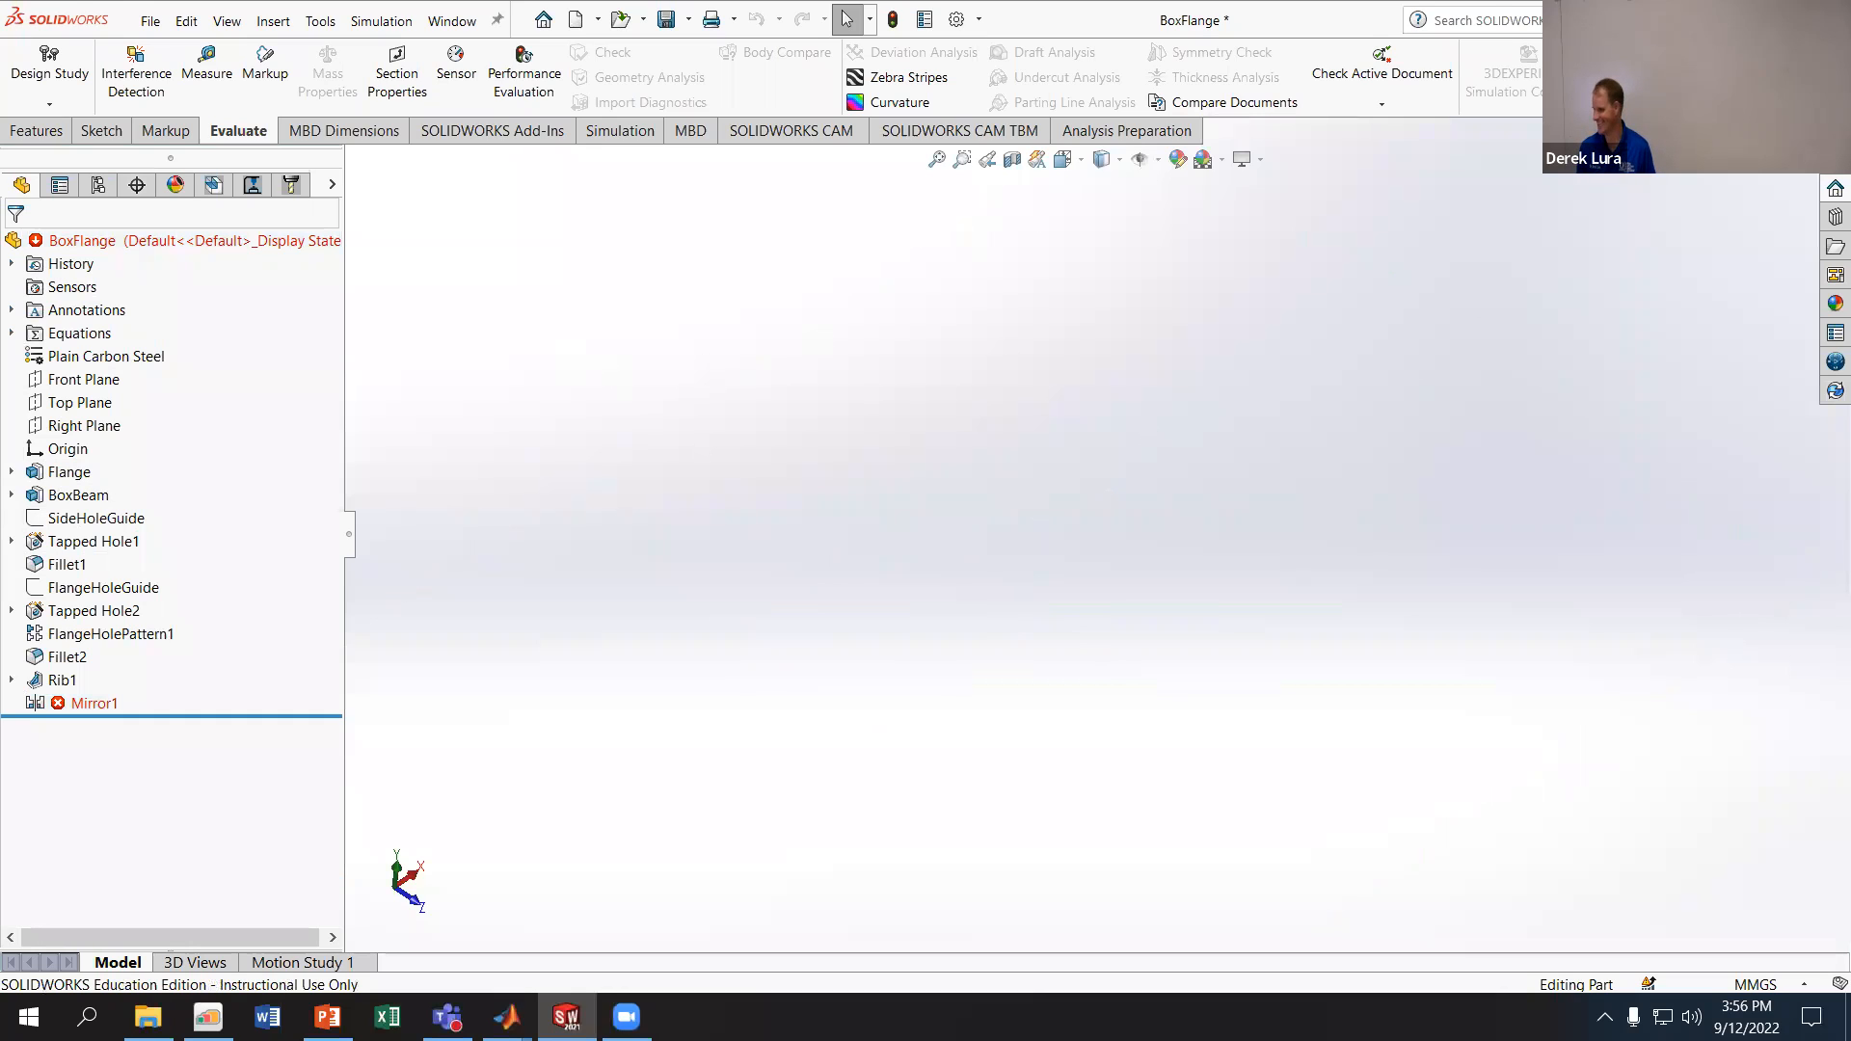
# - Close BoxFlange without saving and reopen the part from the Downloads folder
pyautogui.click(1830, 19)
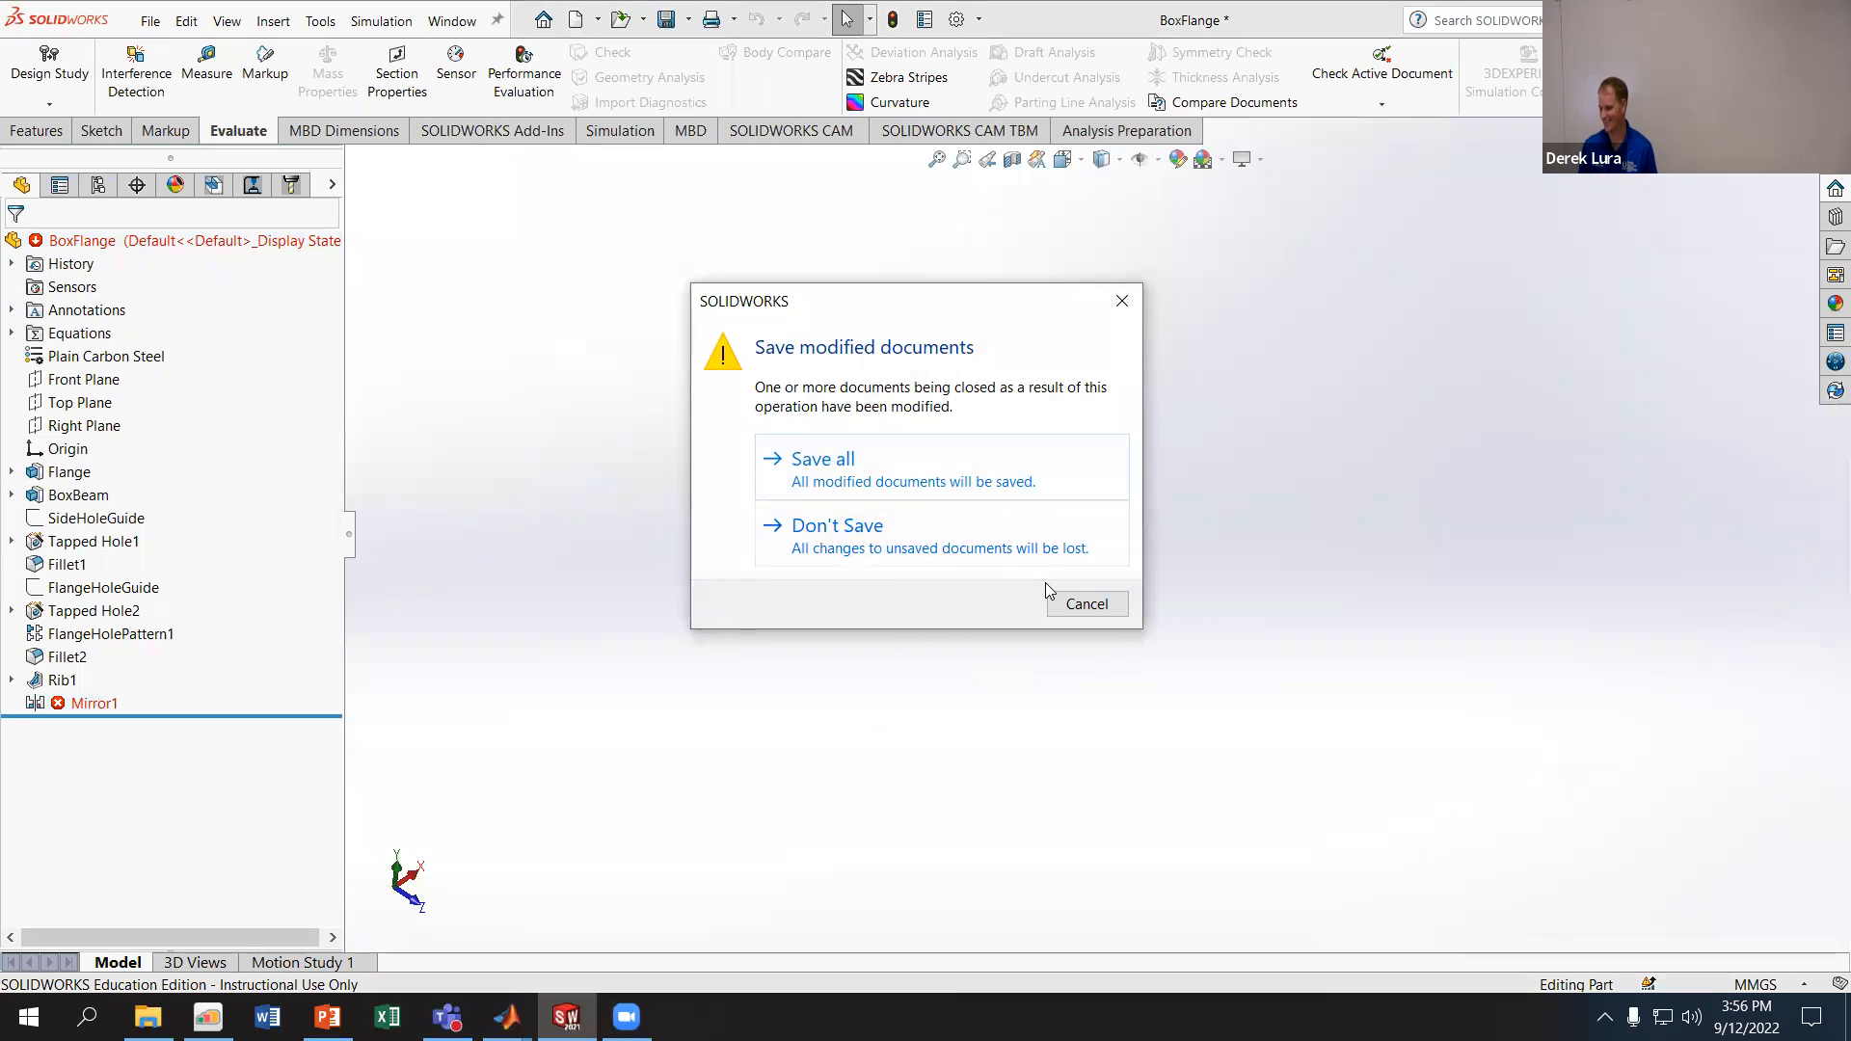
pyautogui.click(1026, 561)
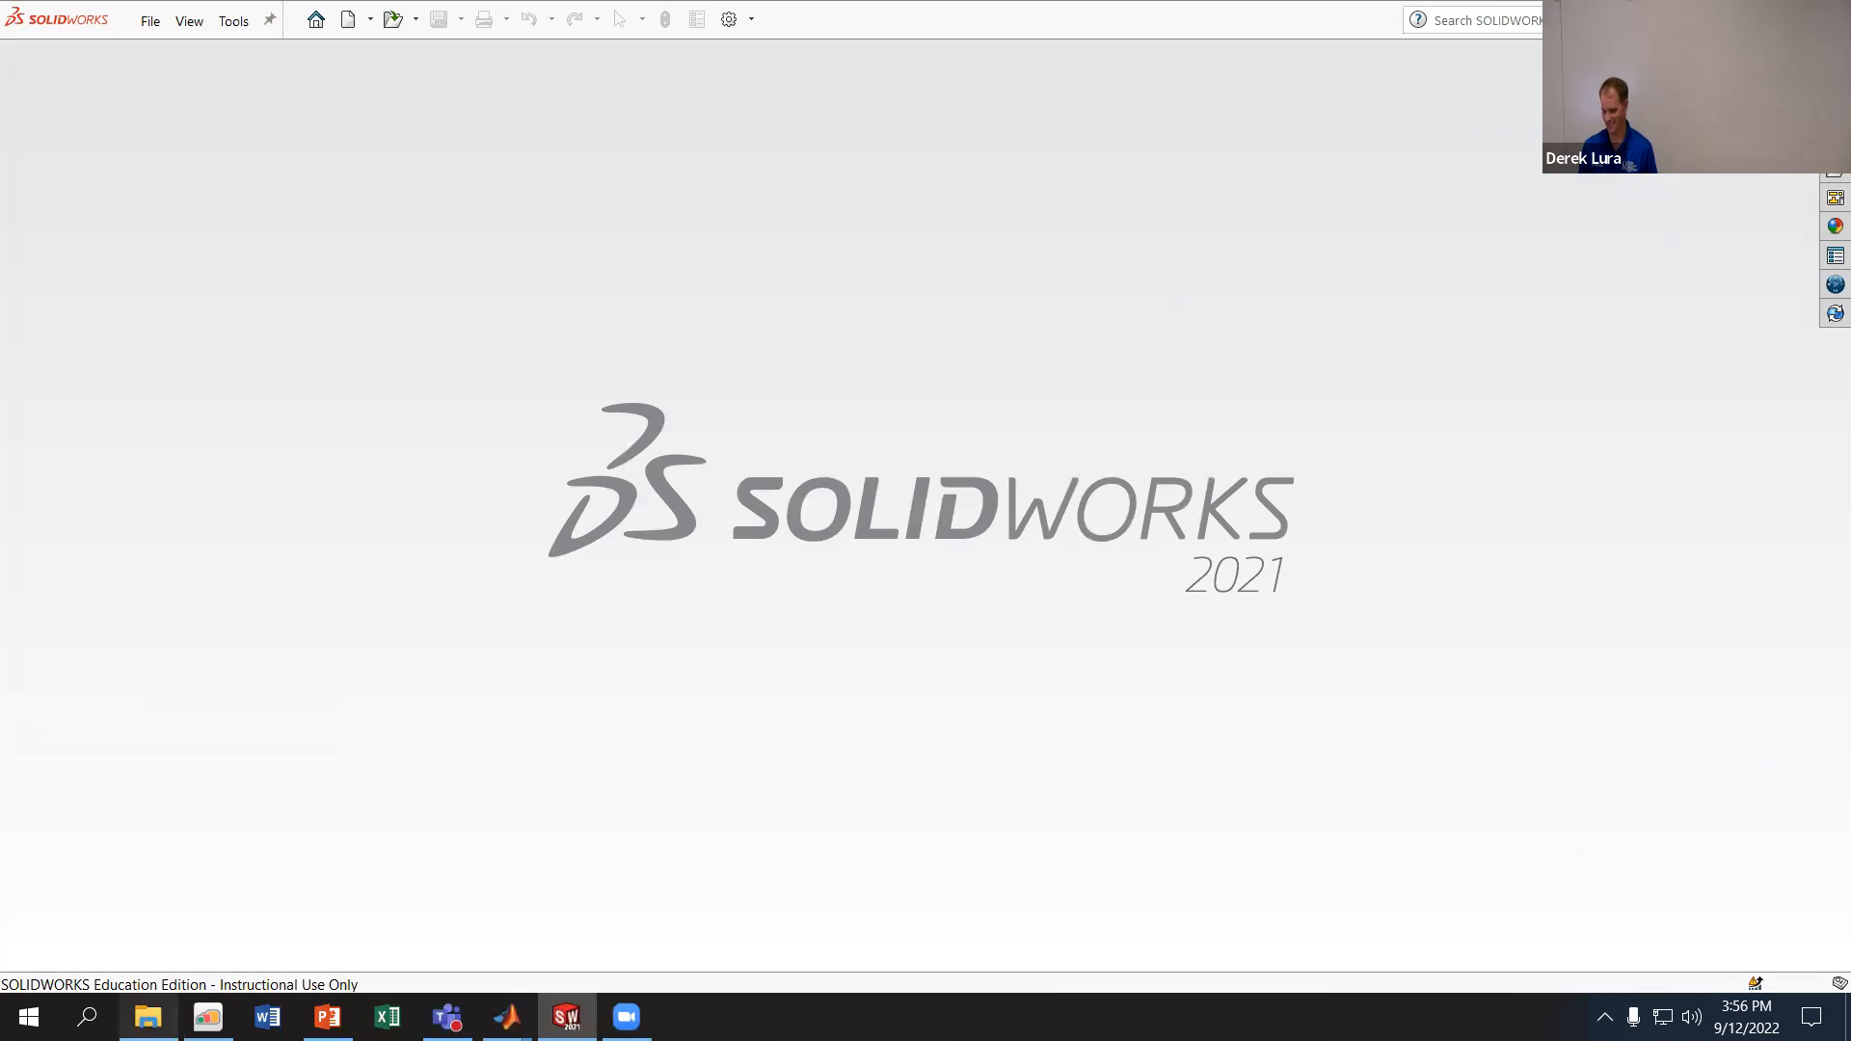
pyautogui.click(148, 1018)
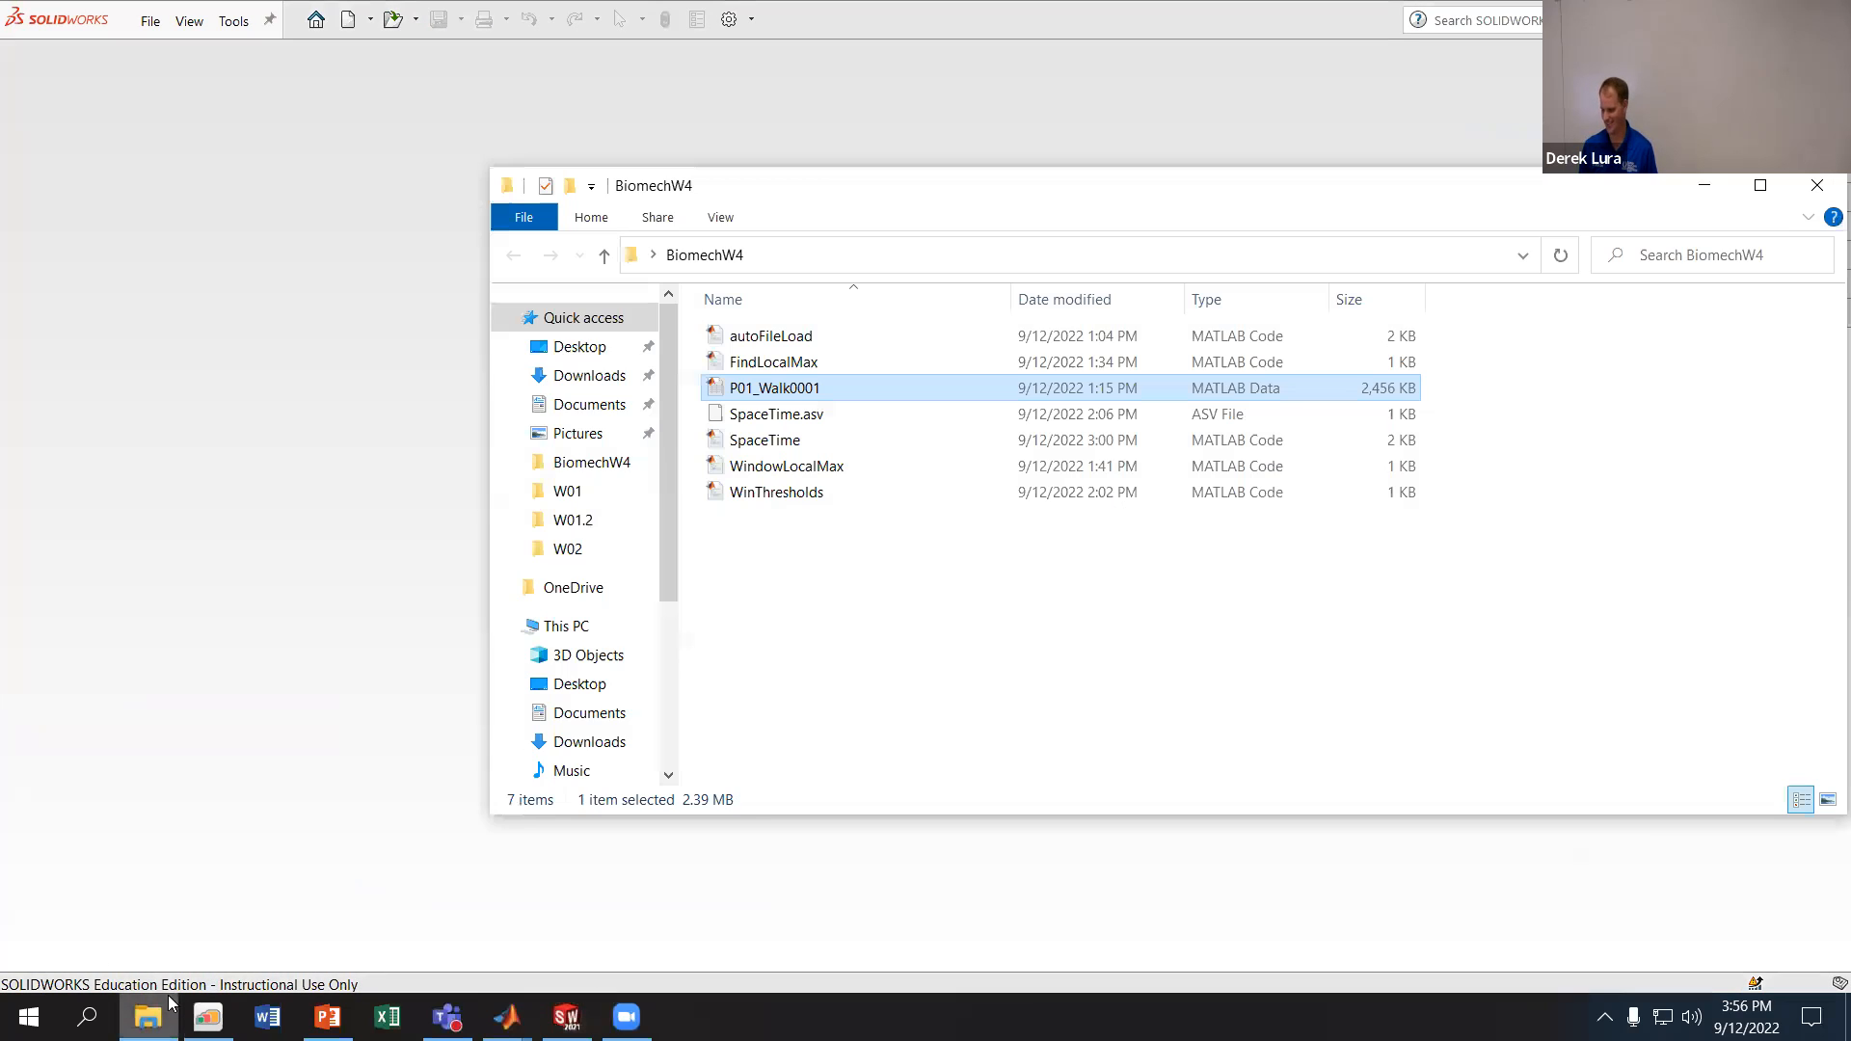
pyautogui.click(590, 376)
pyautogui.doubleClick(801, 370)
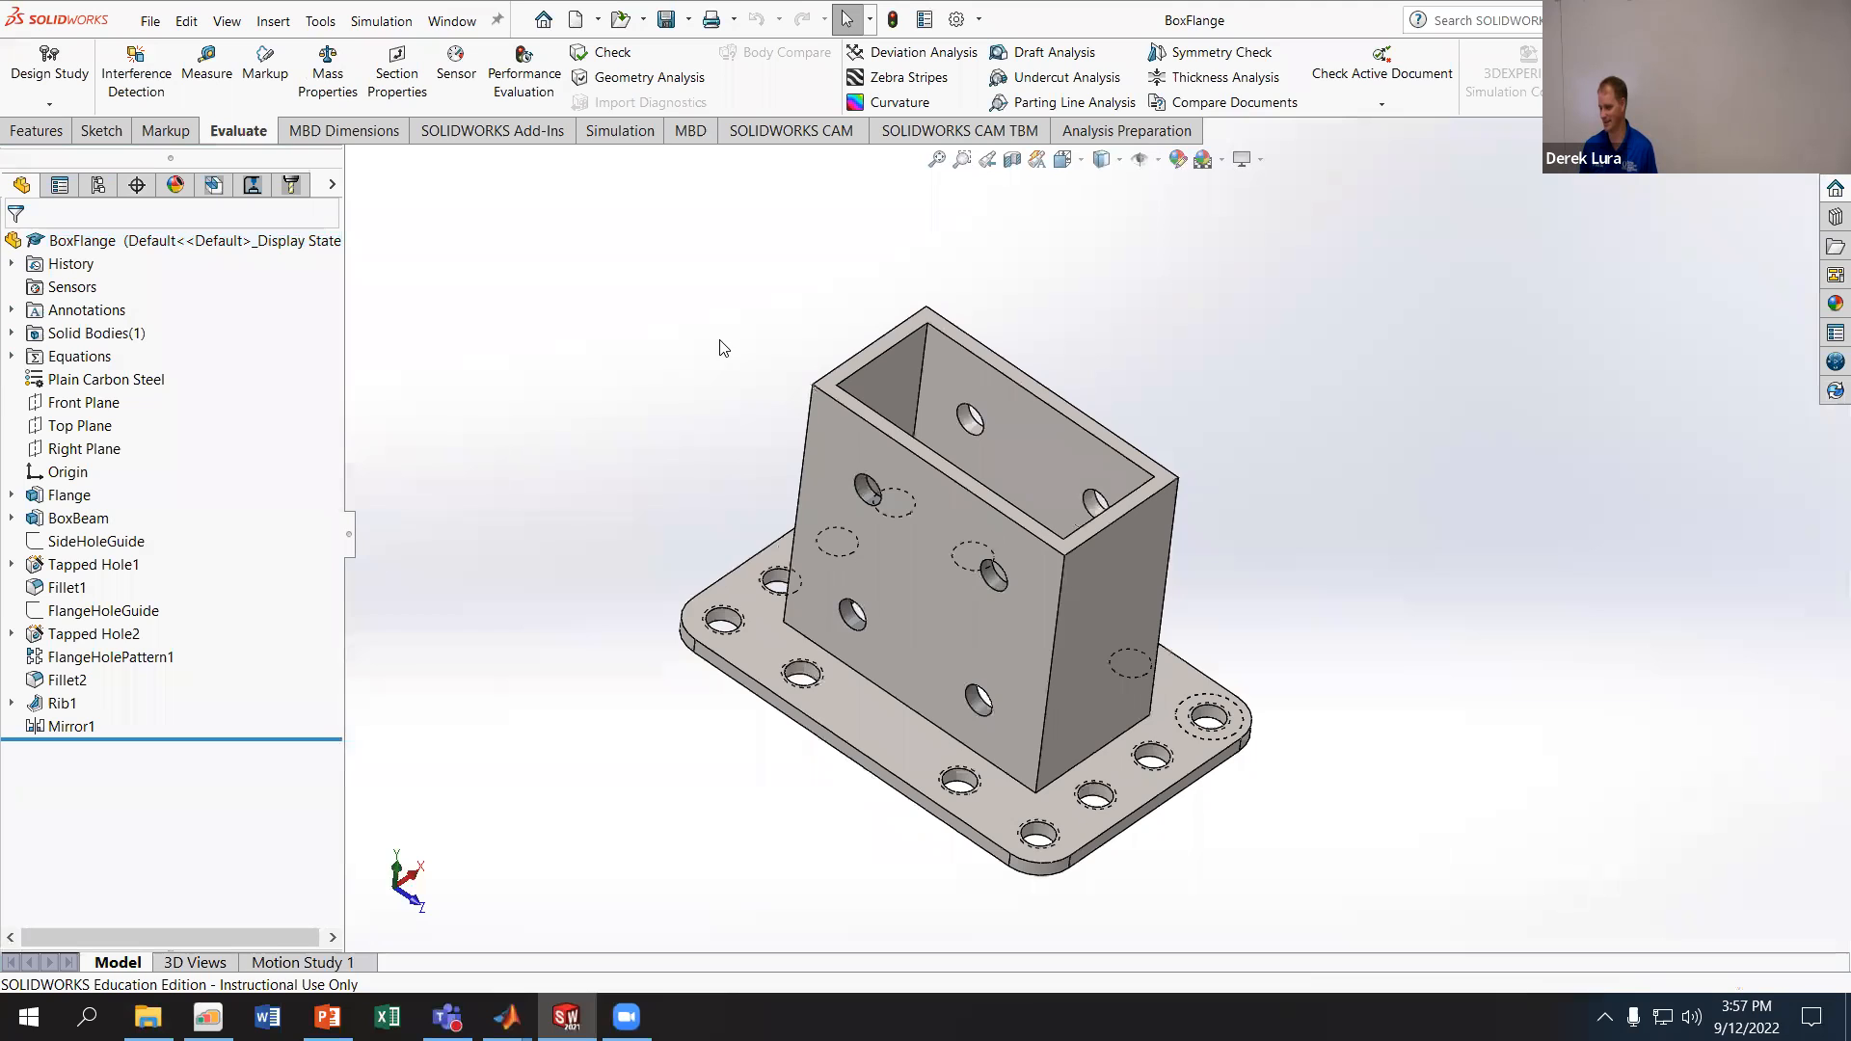
# - Inspect the reopened part's configurations and select Rib1 to check where it lies in the model
pyautogui.moveTo(759, 321); pyautogui.dragTo(725, 304, button='middle')
pyautogui.click(104, 191)
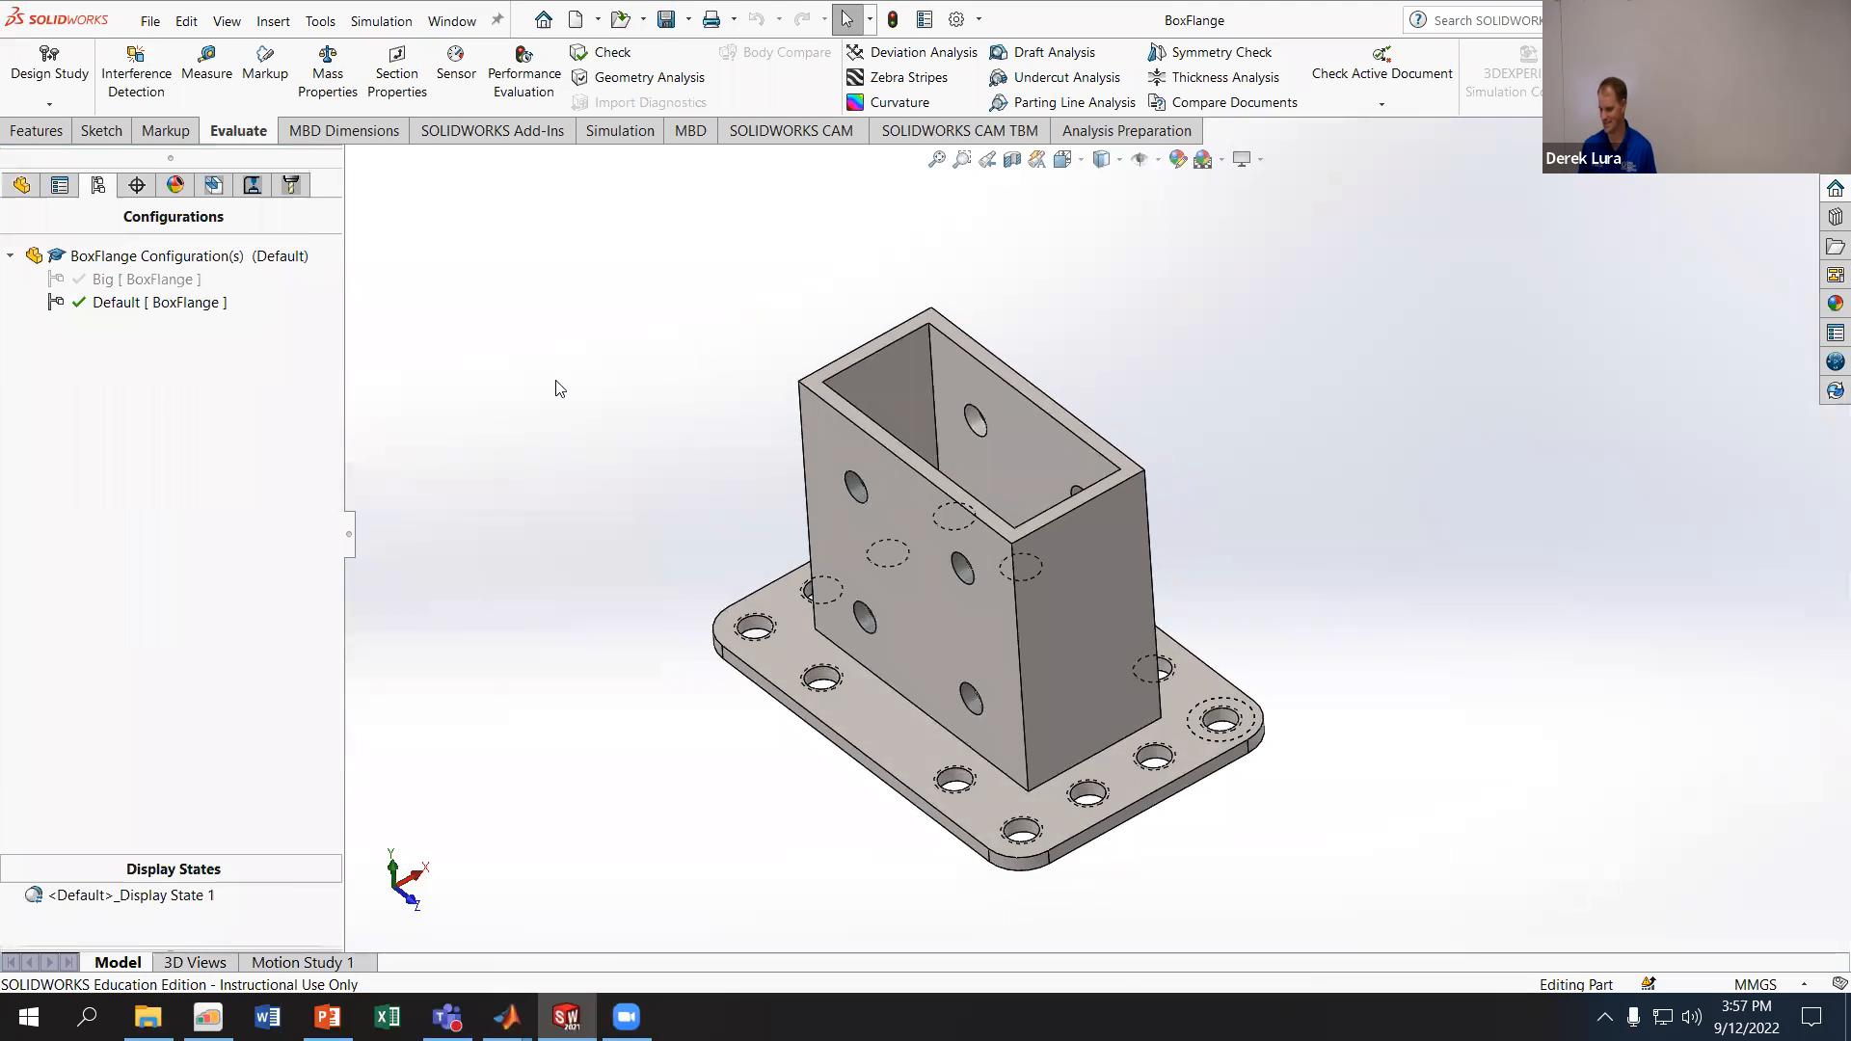
pyautogui.click(21, 184)
pyautogui.click(61, 703)
pyautogui.moveTo(682, 672)
pyautogui.mouseDown(button='middle')
pyautogui.moveTo(434, 649)
pyautogui.moveTo(697, 646)
pyautogui.mouseUp(button='middle')
pyautogui.press('Escape')
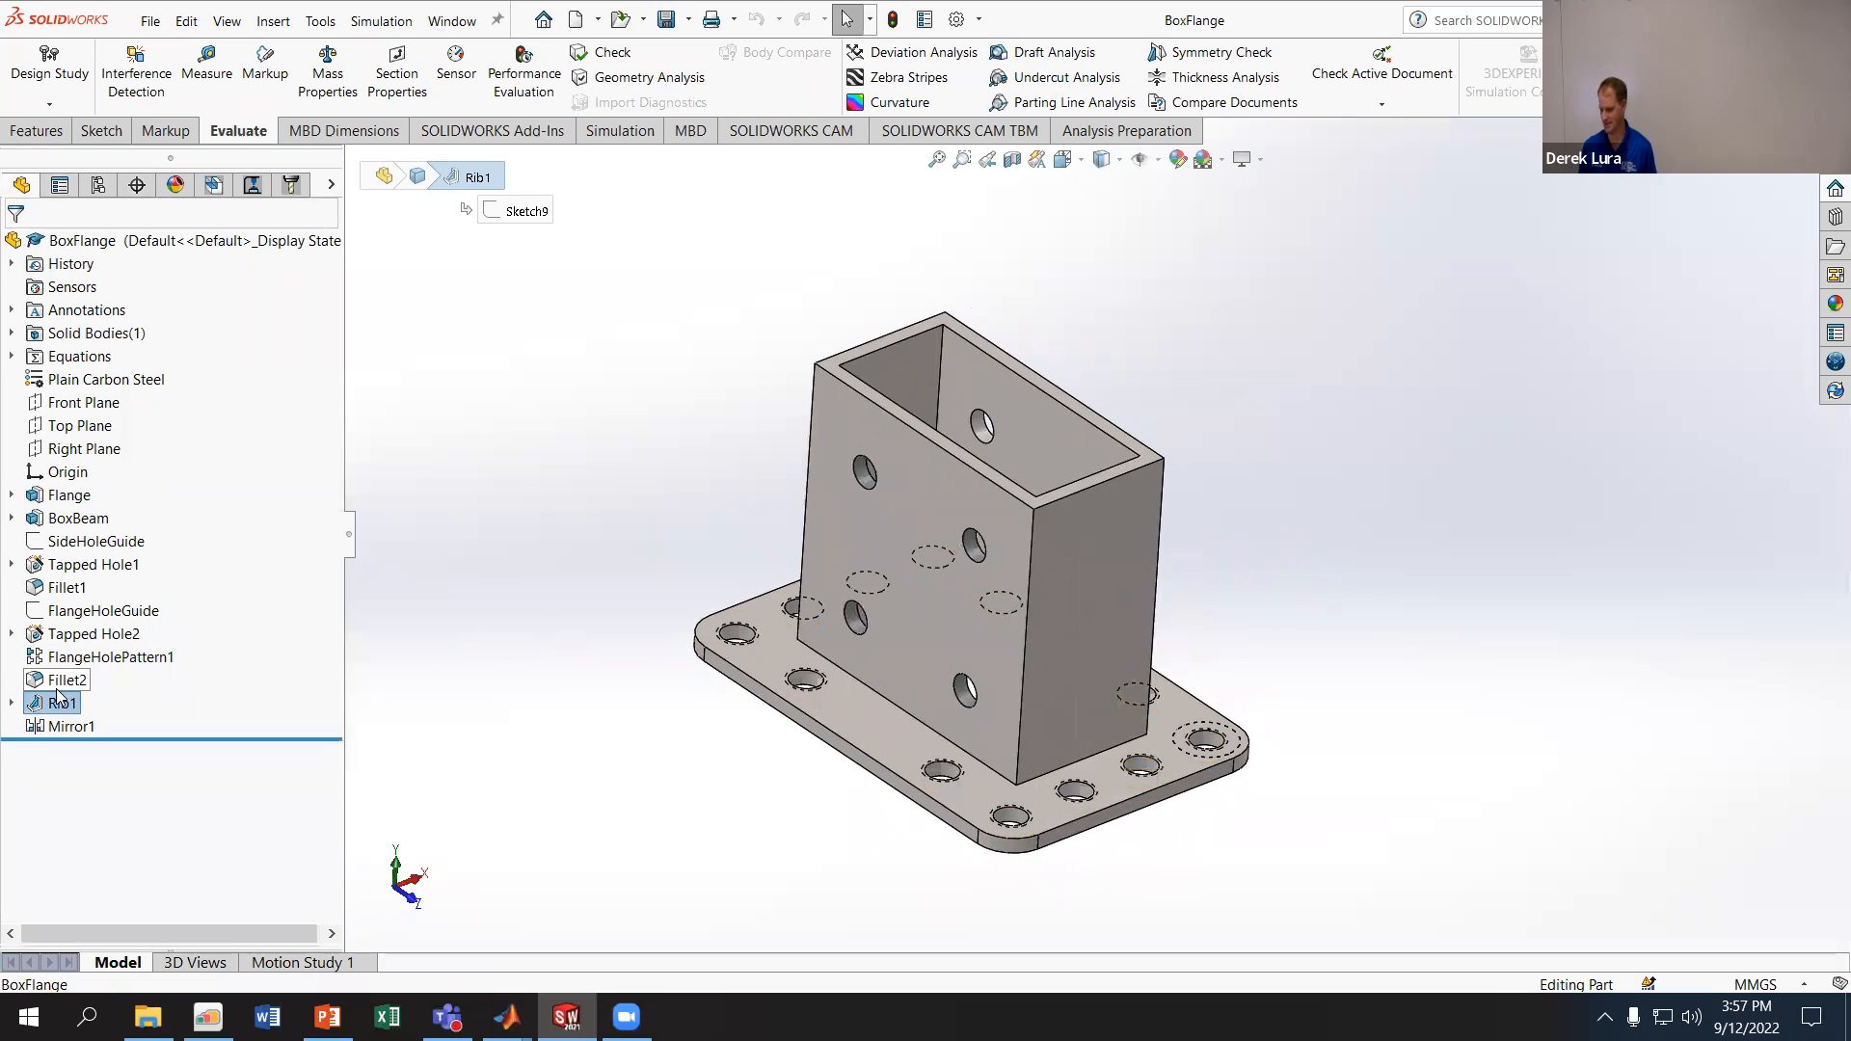
# - Open the definition of Rib1, ignoring the FlangeHolePattern1 rebuild error, and cancel it without changes
pyautogui.click(53, 708)
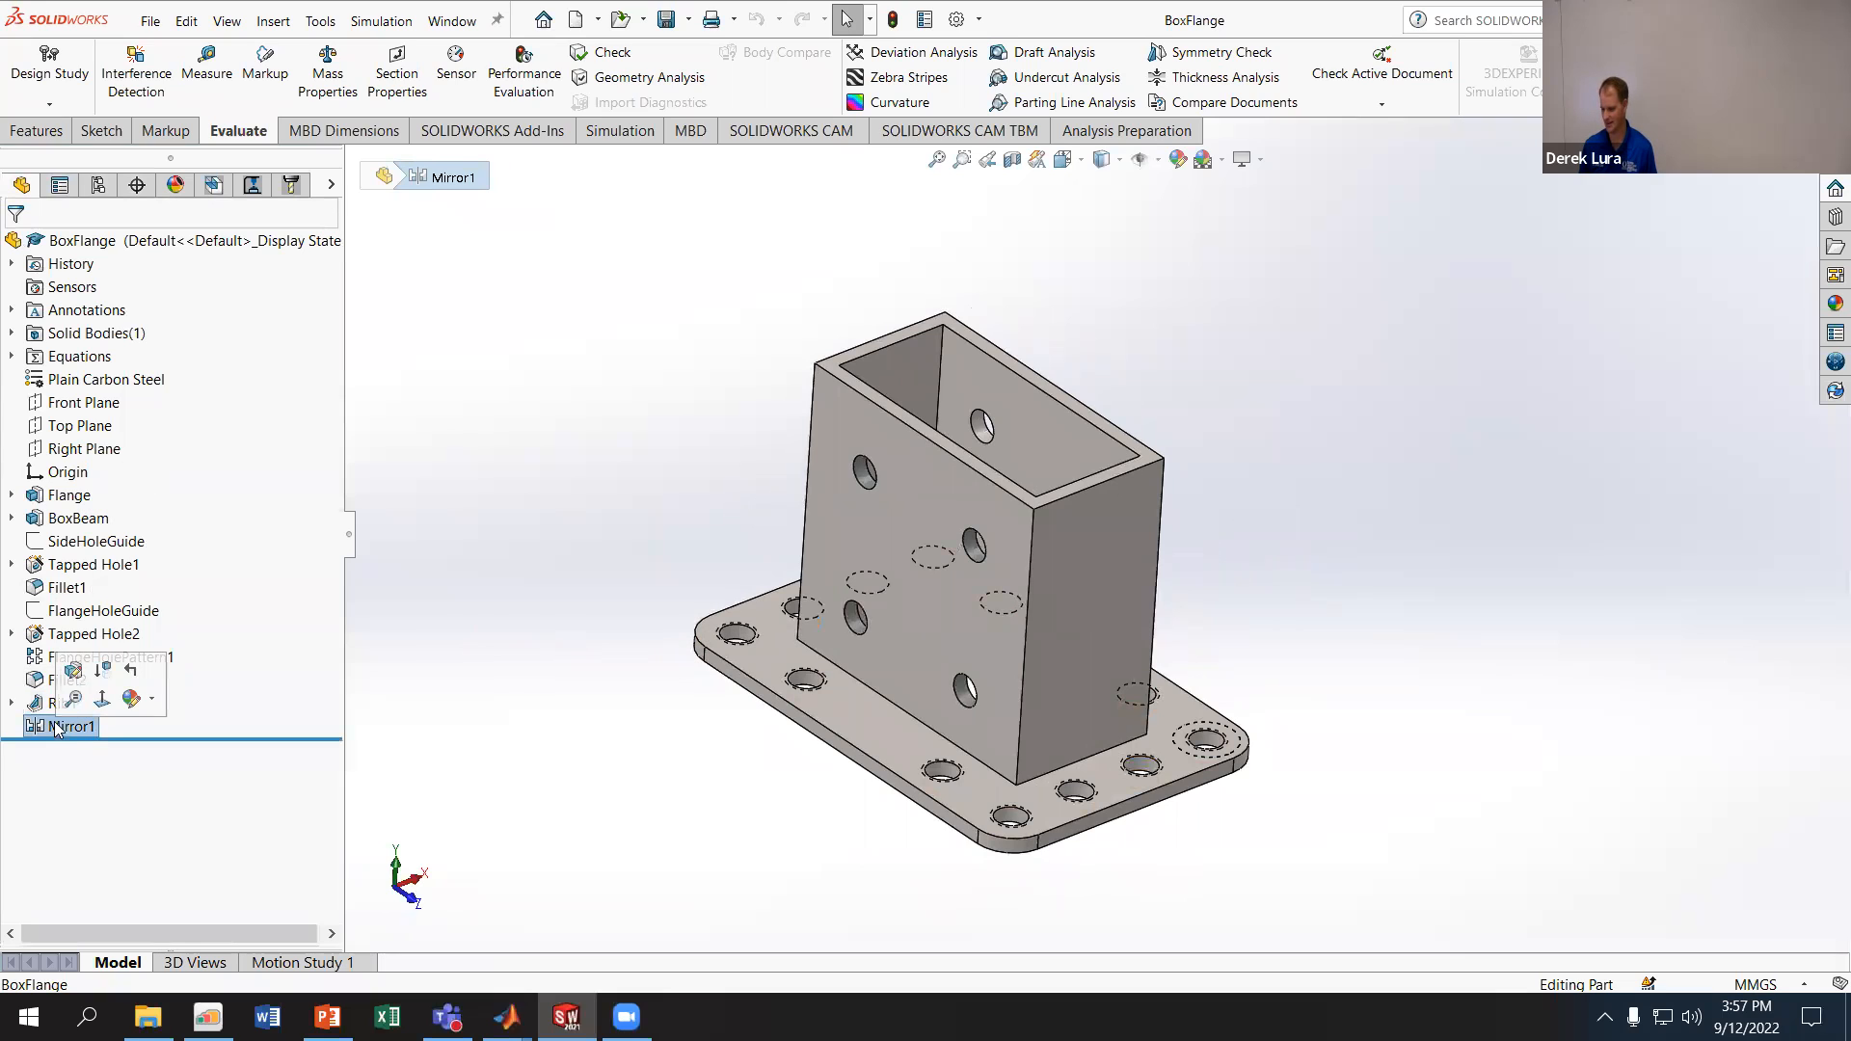
pyautogui.click(61, 682)
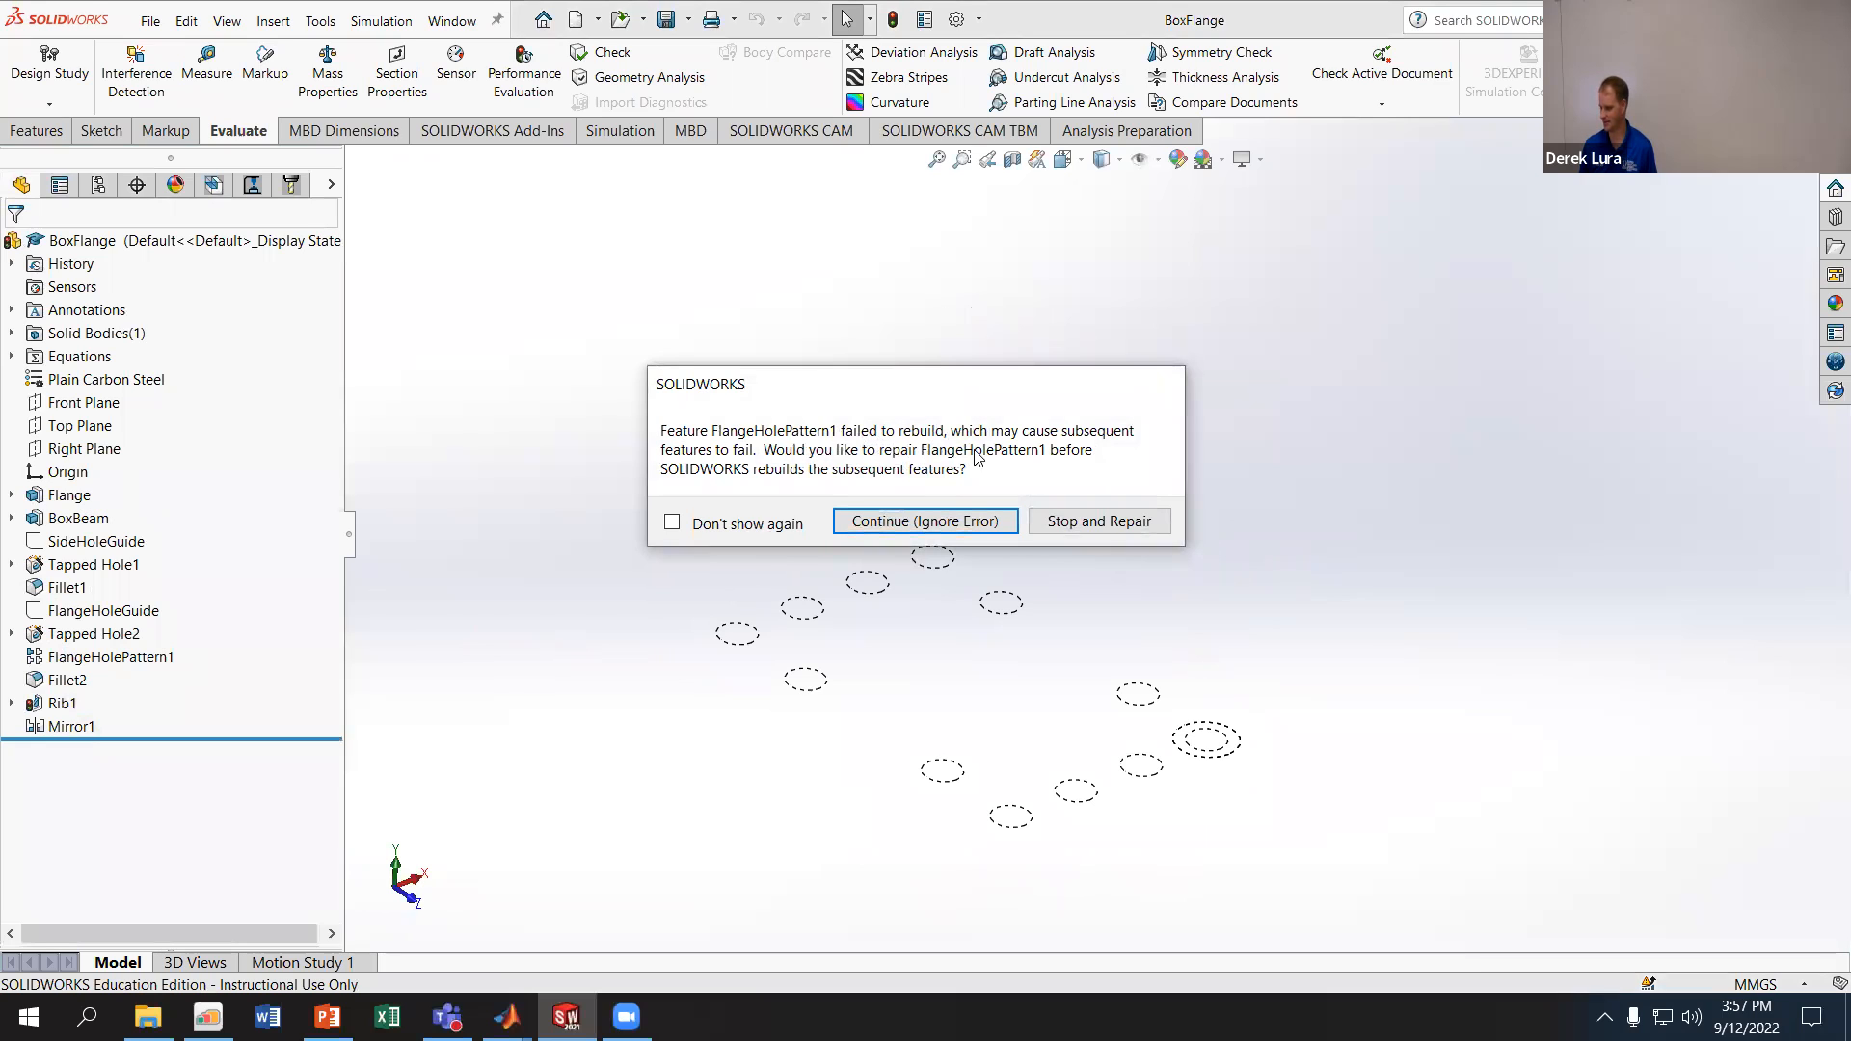
pyautogui.click(945, 521)
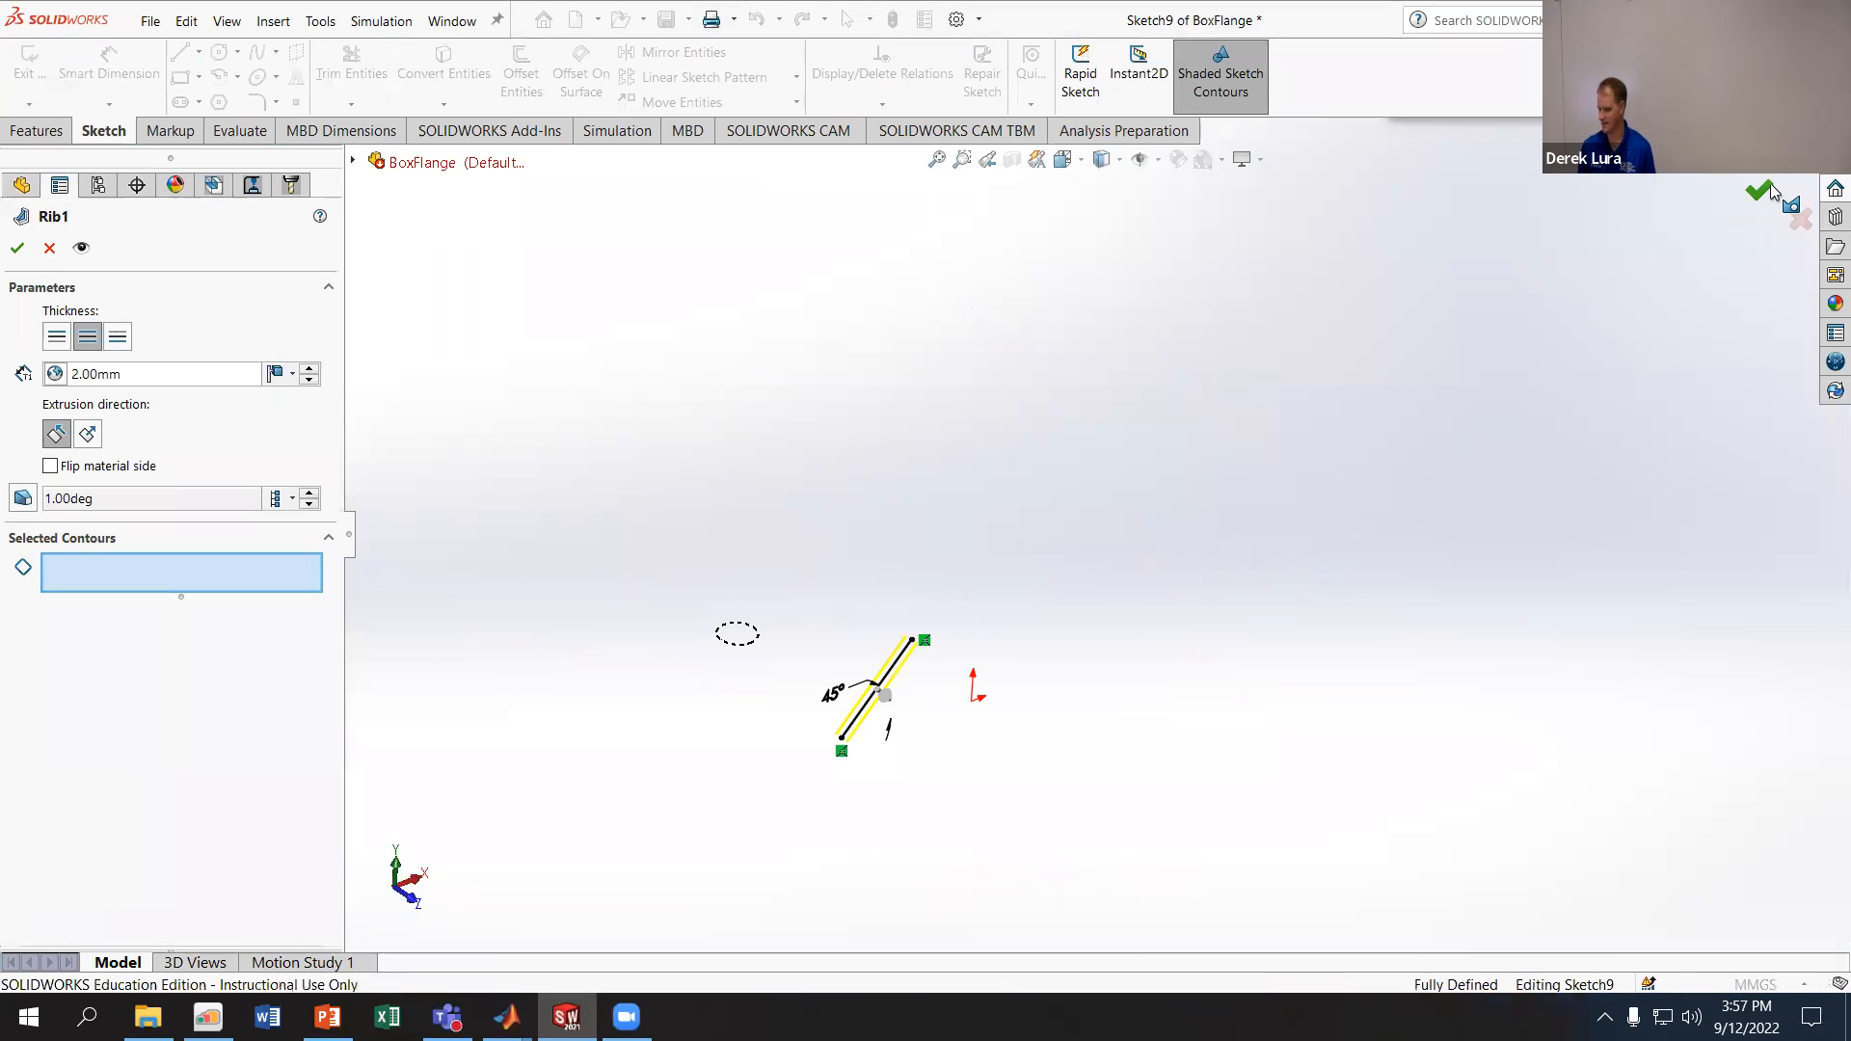
pyautogui.click(1798, 218)
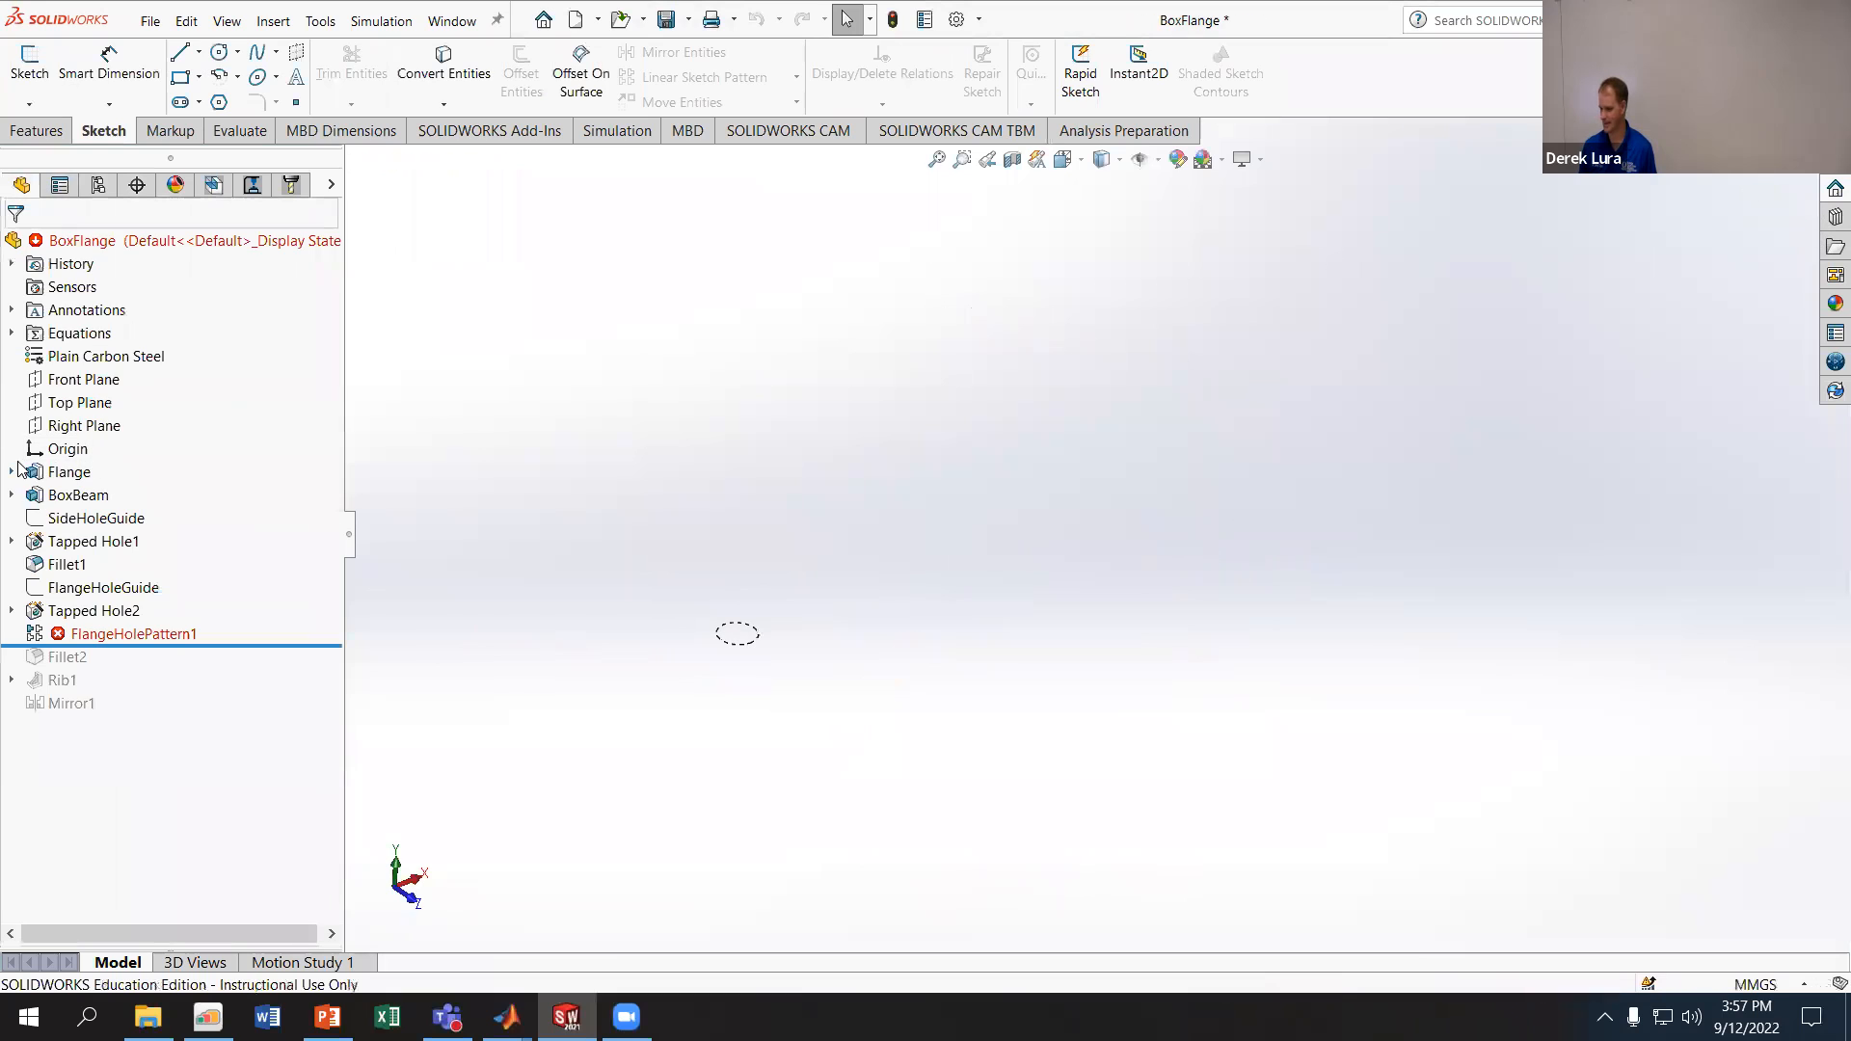
# - Roll the model forward past Fillet2 and review the definition of FlangeHolePattern1, accepting it unchanged
pyautogui.click(122, 639)
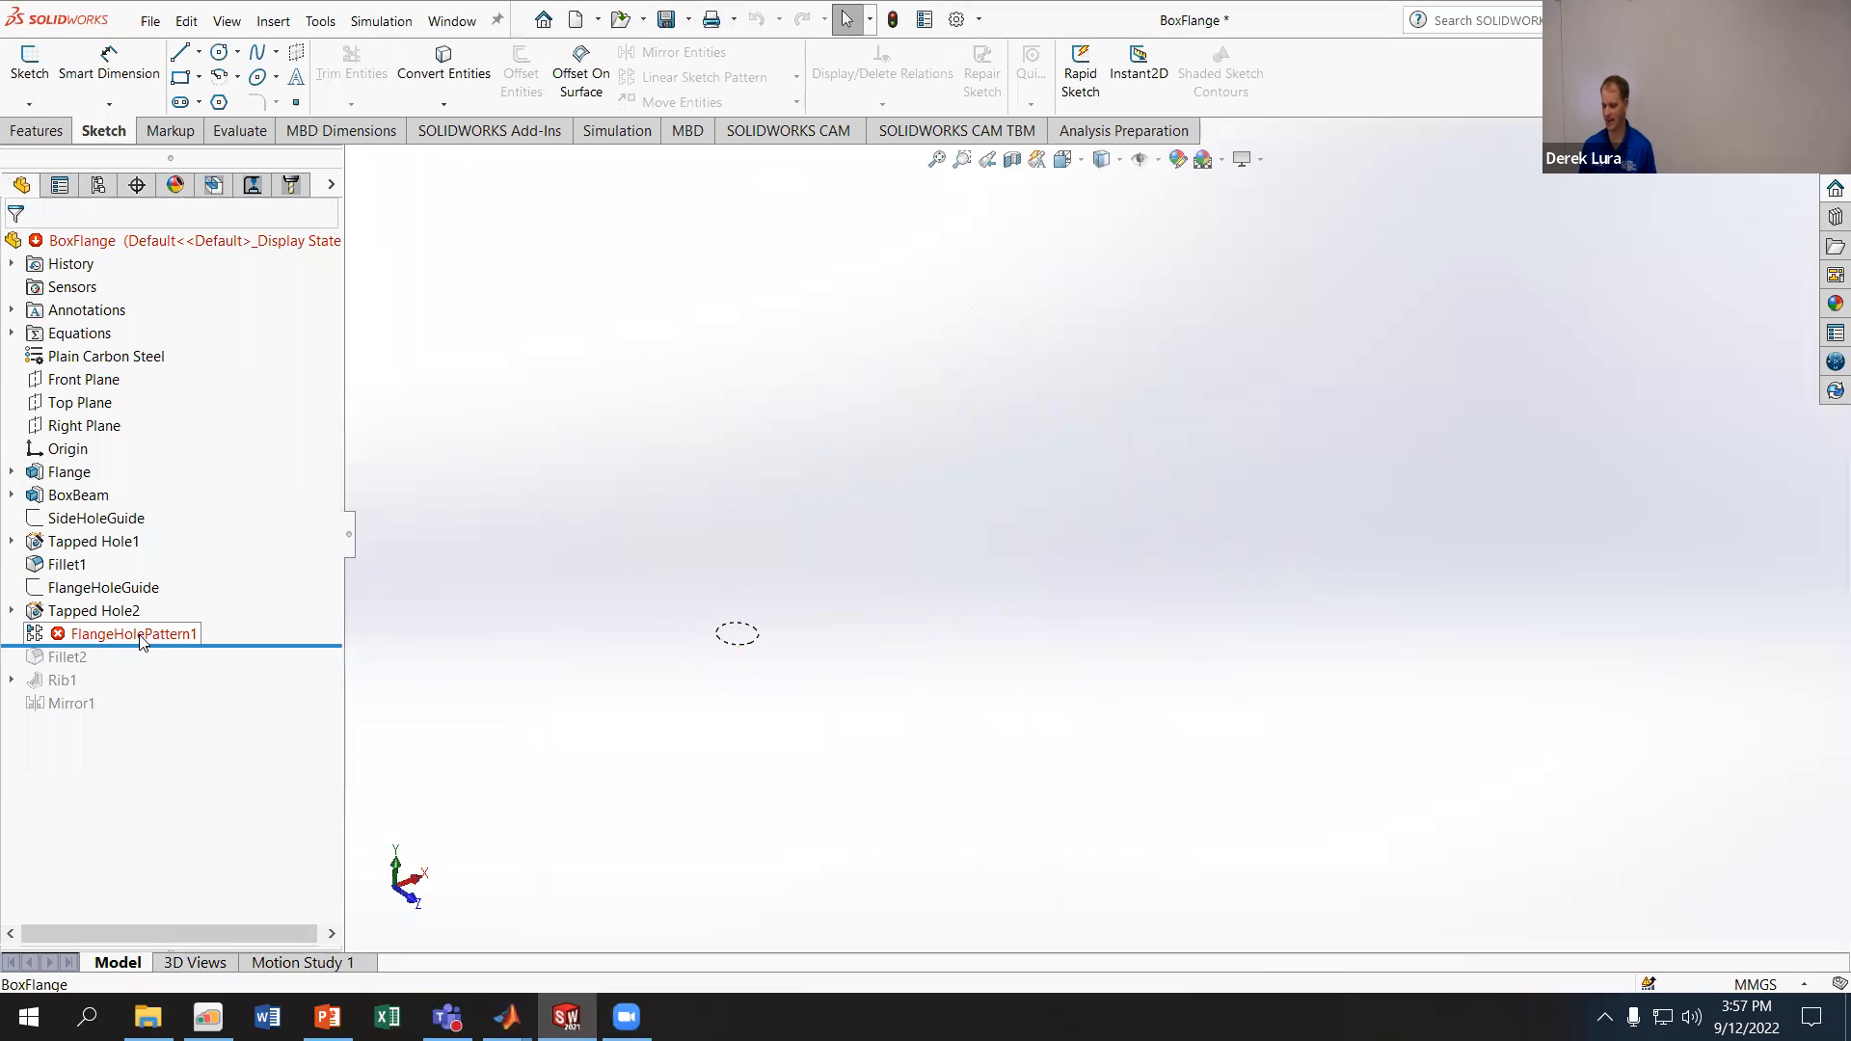
pyautogui.click(125, 645)
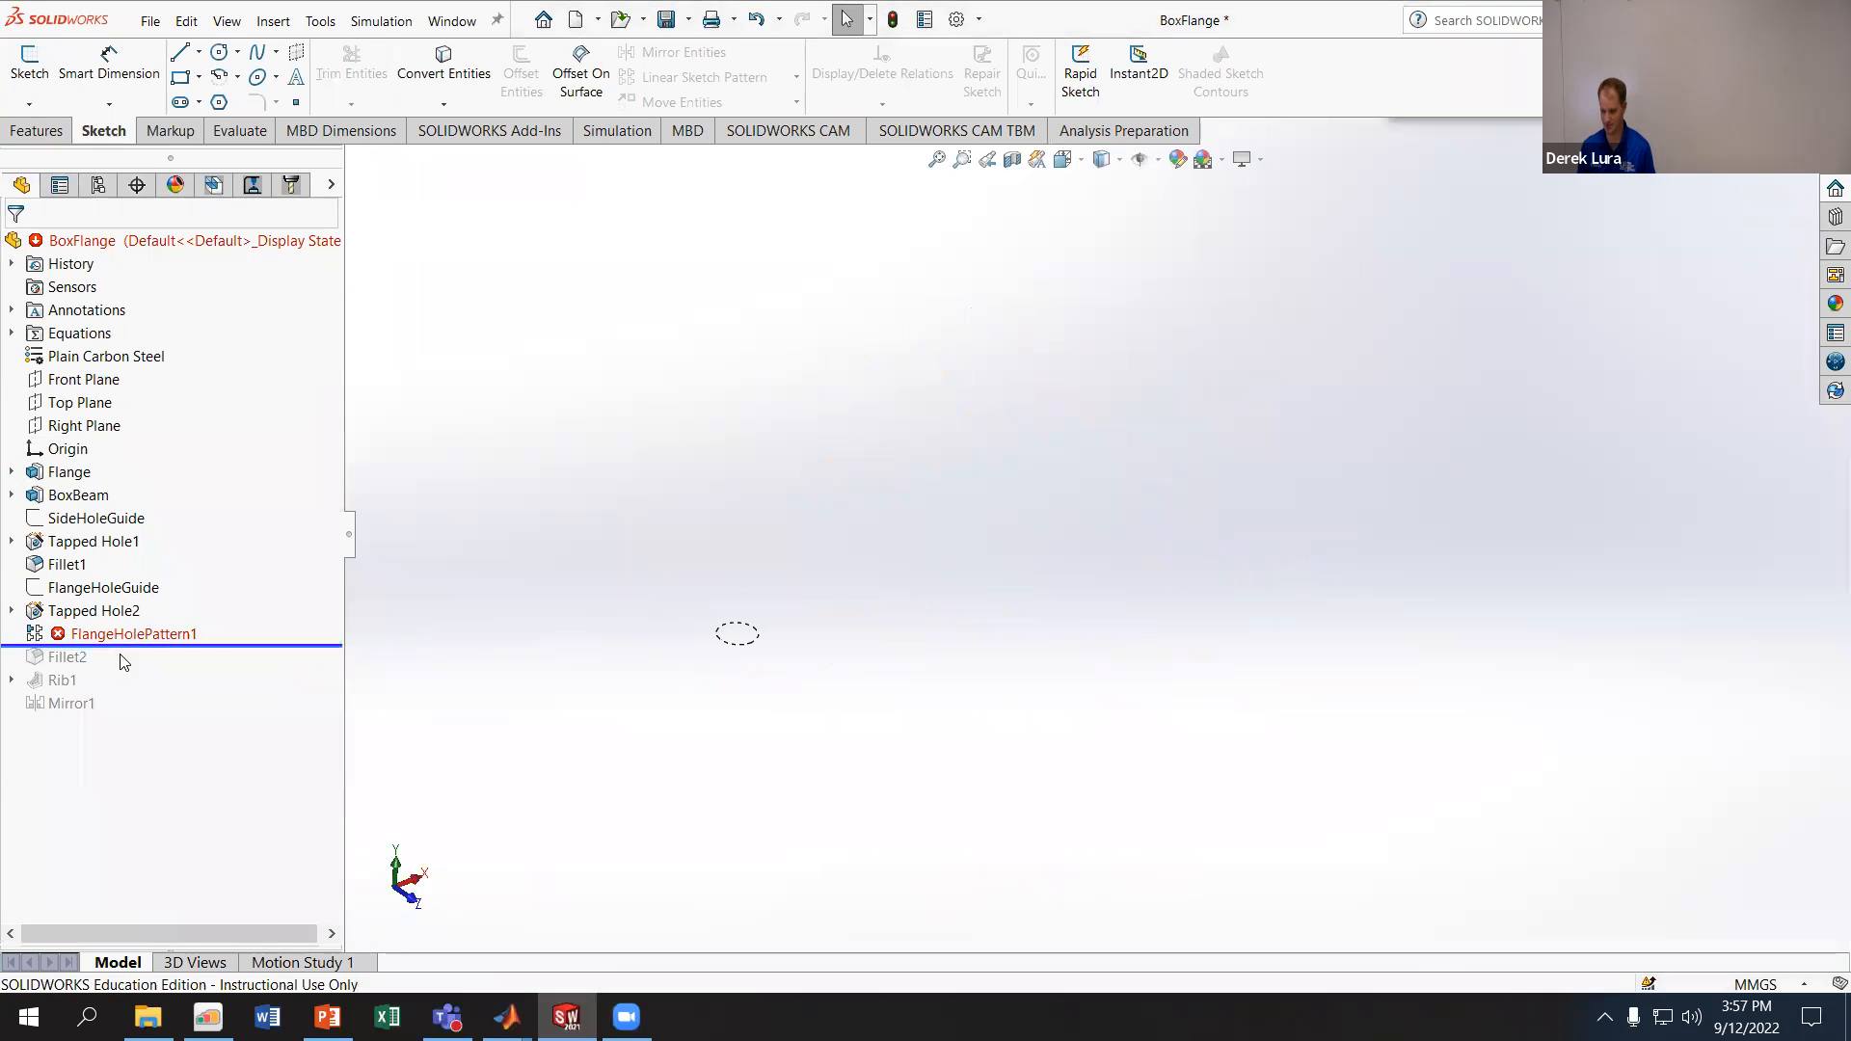
pyautogui.moveTo(133, 645); pyautogui.dragTo(111, 675)
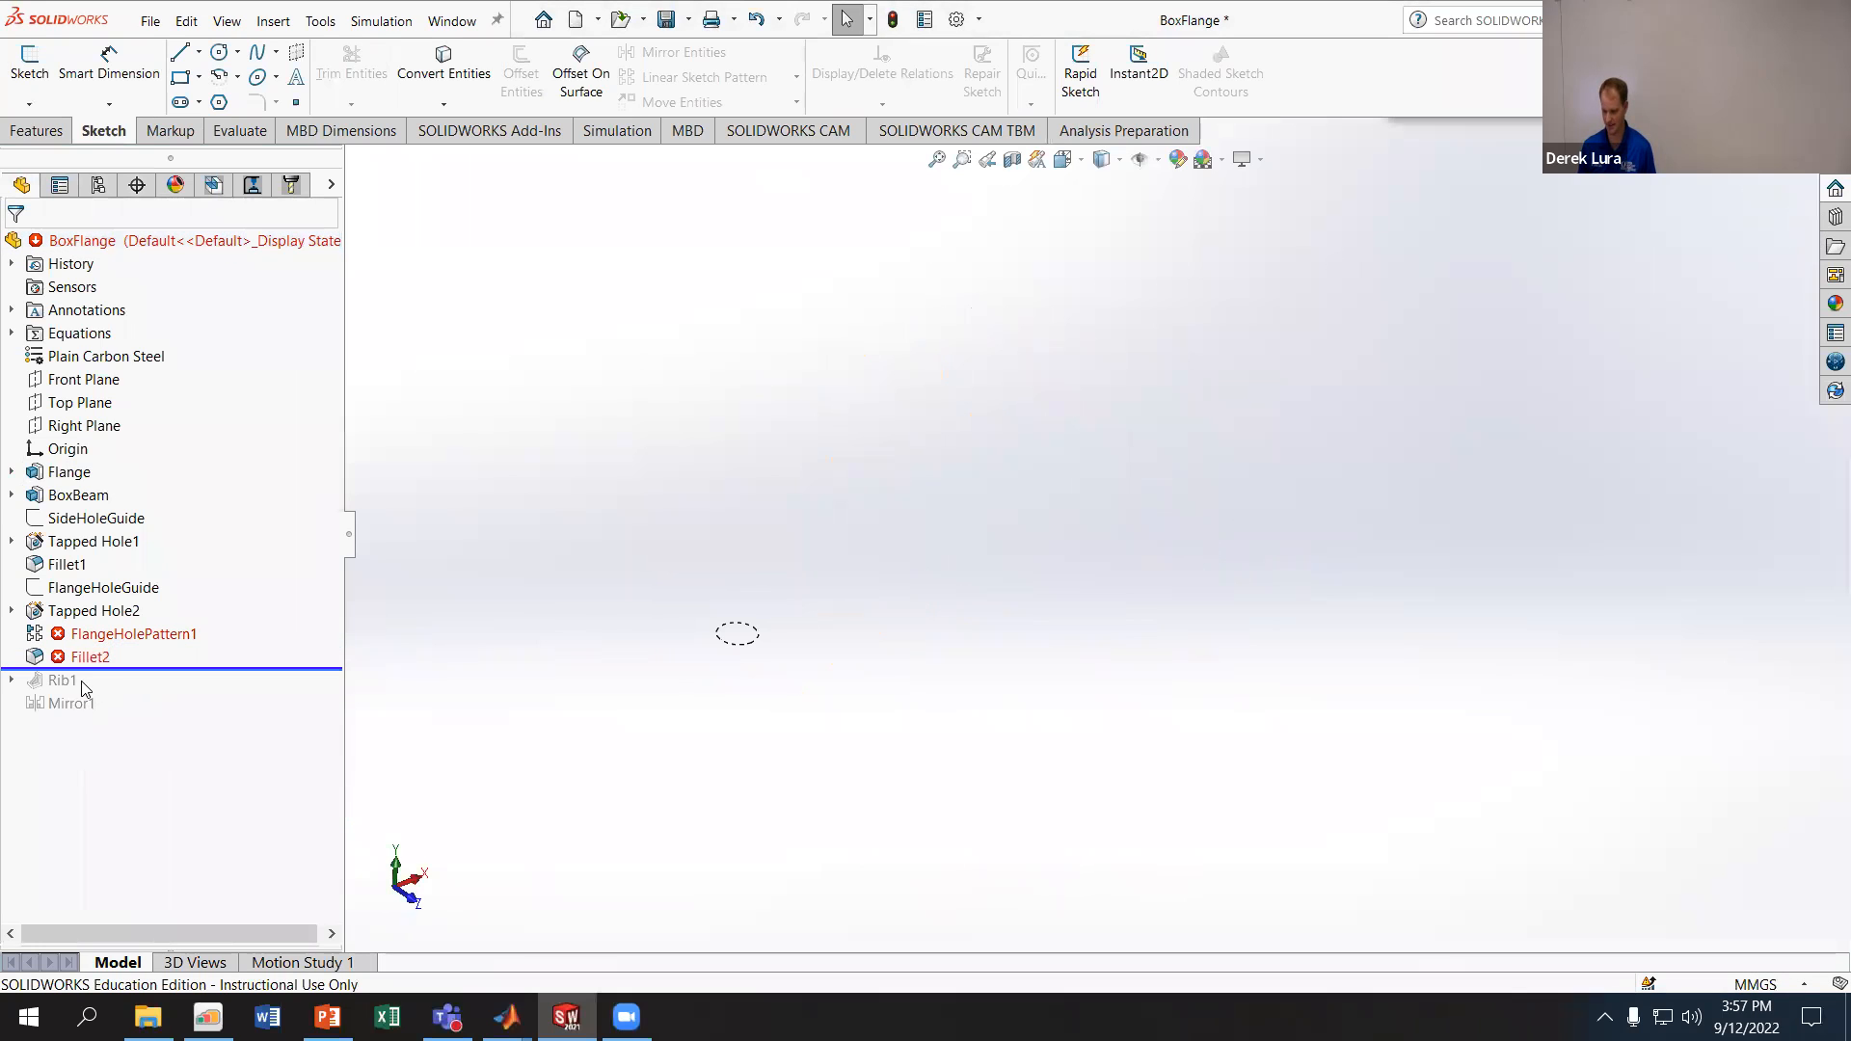
pyautogui.click(102, 633)
pyautogui.click(90, 573)
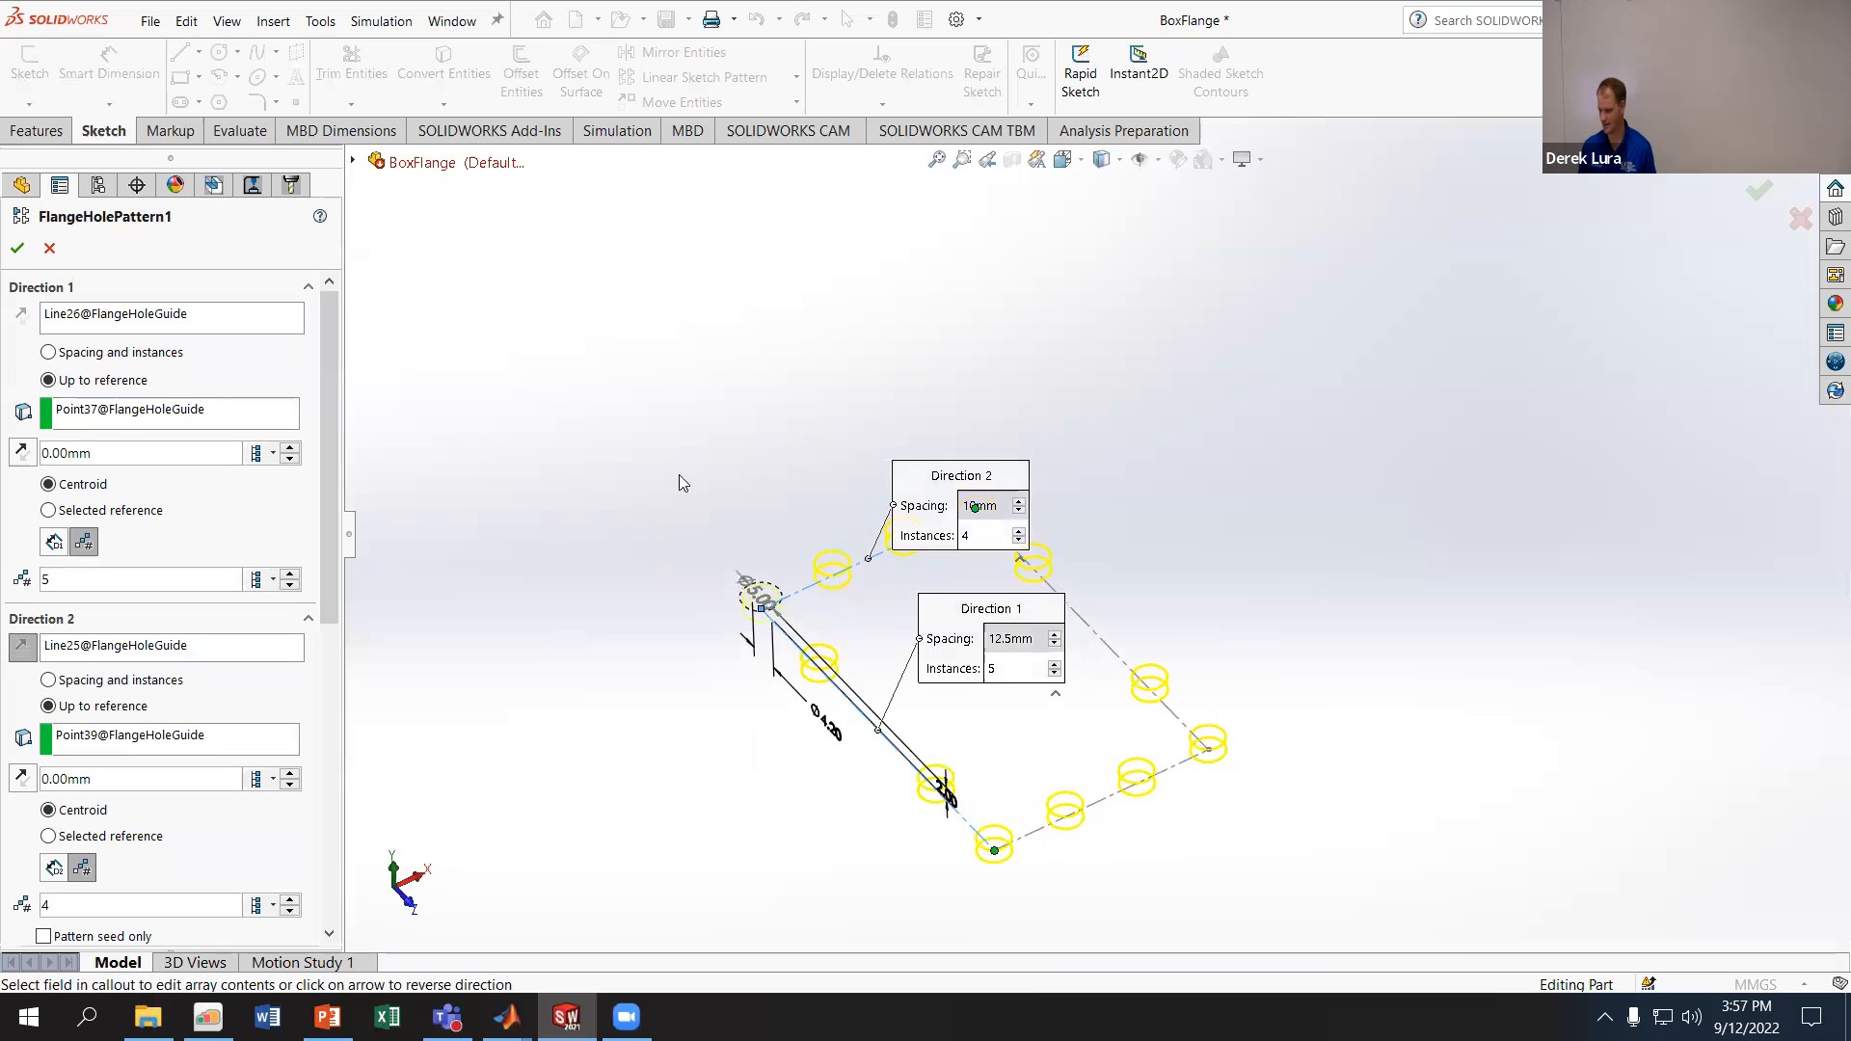
pyautogui.click(15, 251)
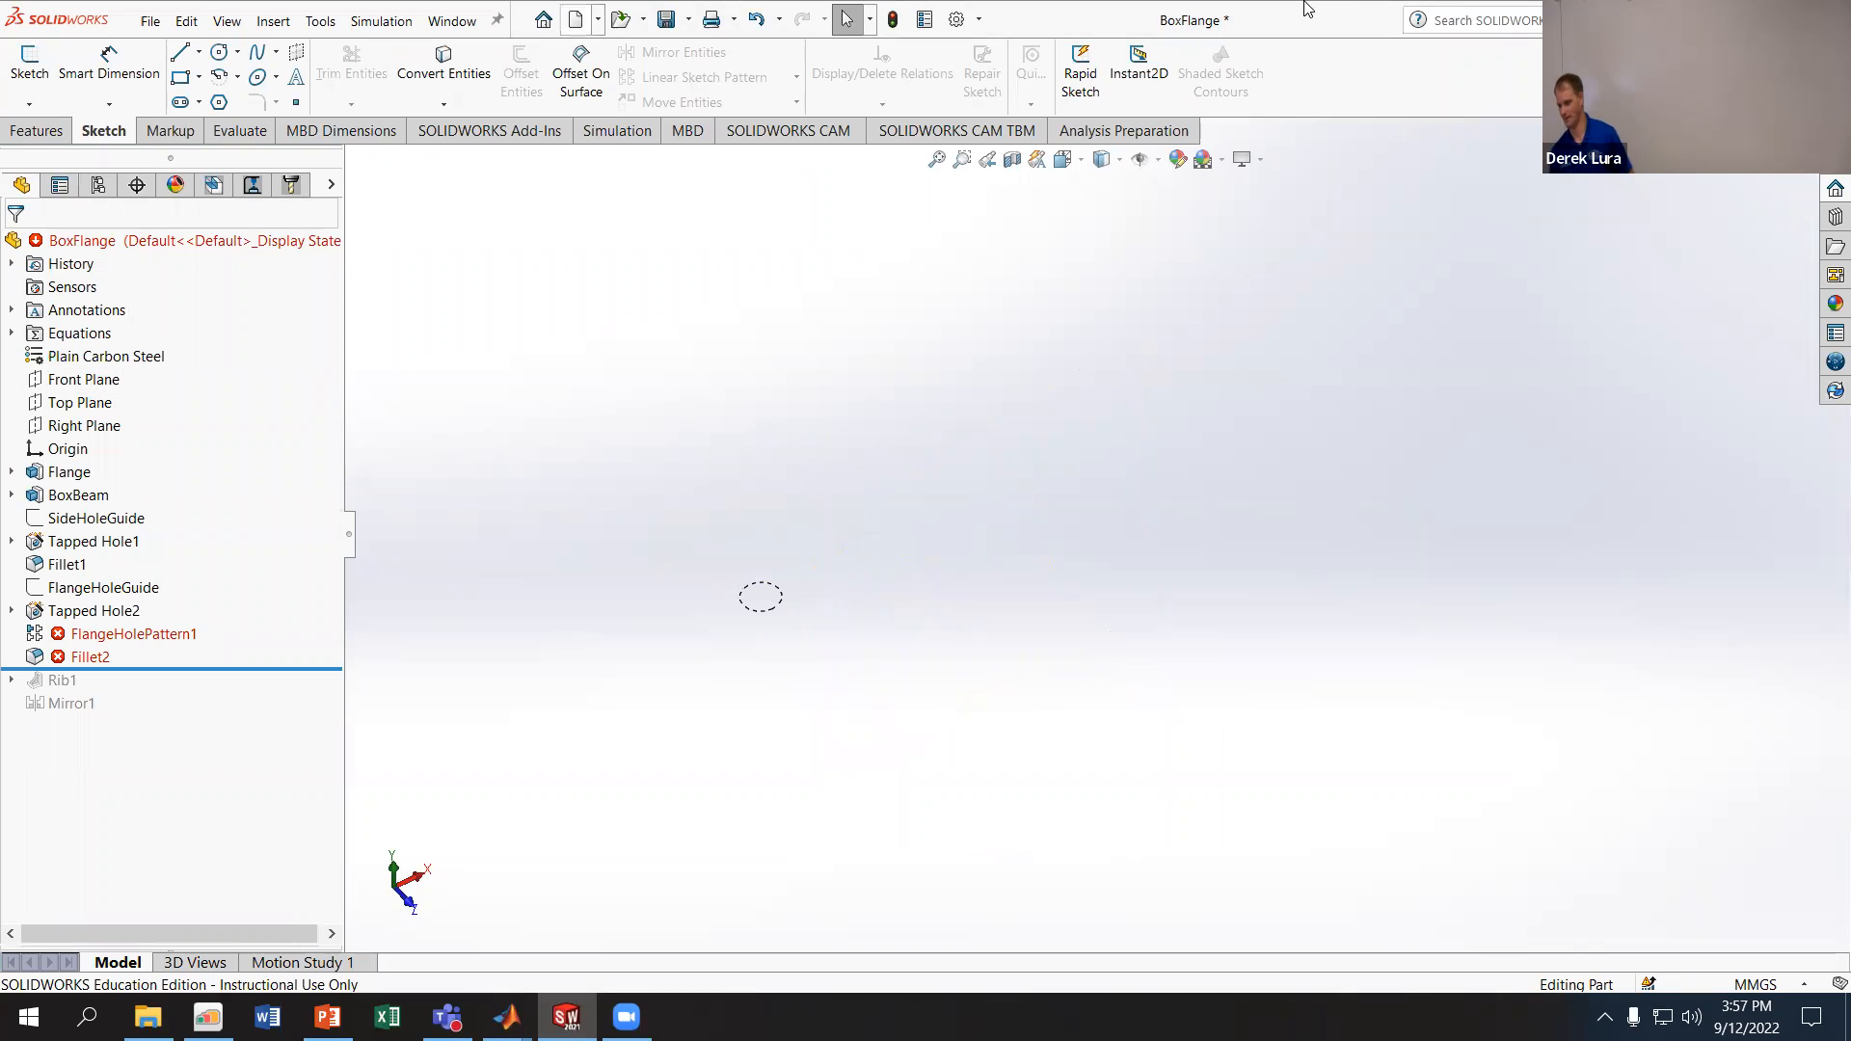
# - Close the BoxFlange part without saving and bring up the Downloads folder
pyautogui.hotkey('ctrl', 'w')
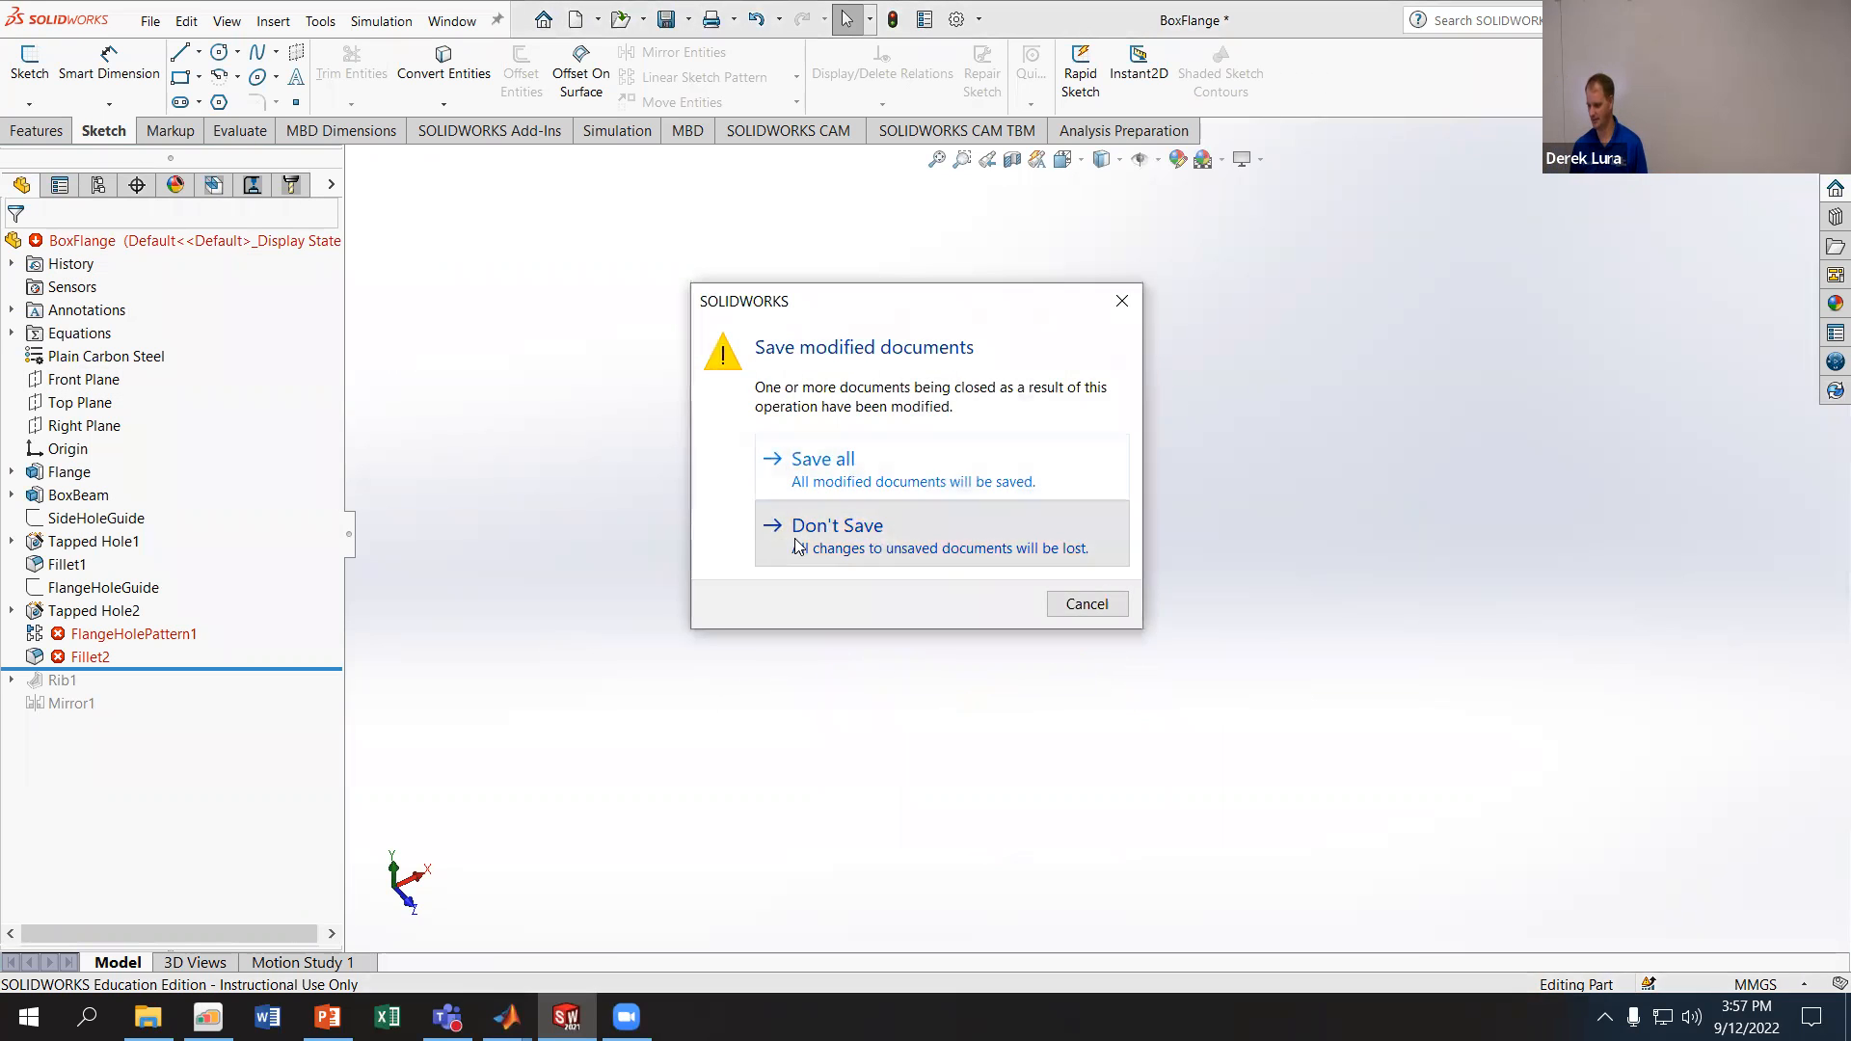
pyautogui.click(826, 530)
pyautogui.click(148, 1017)
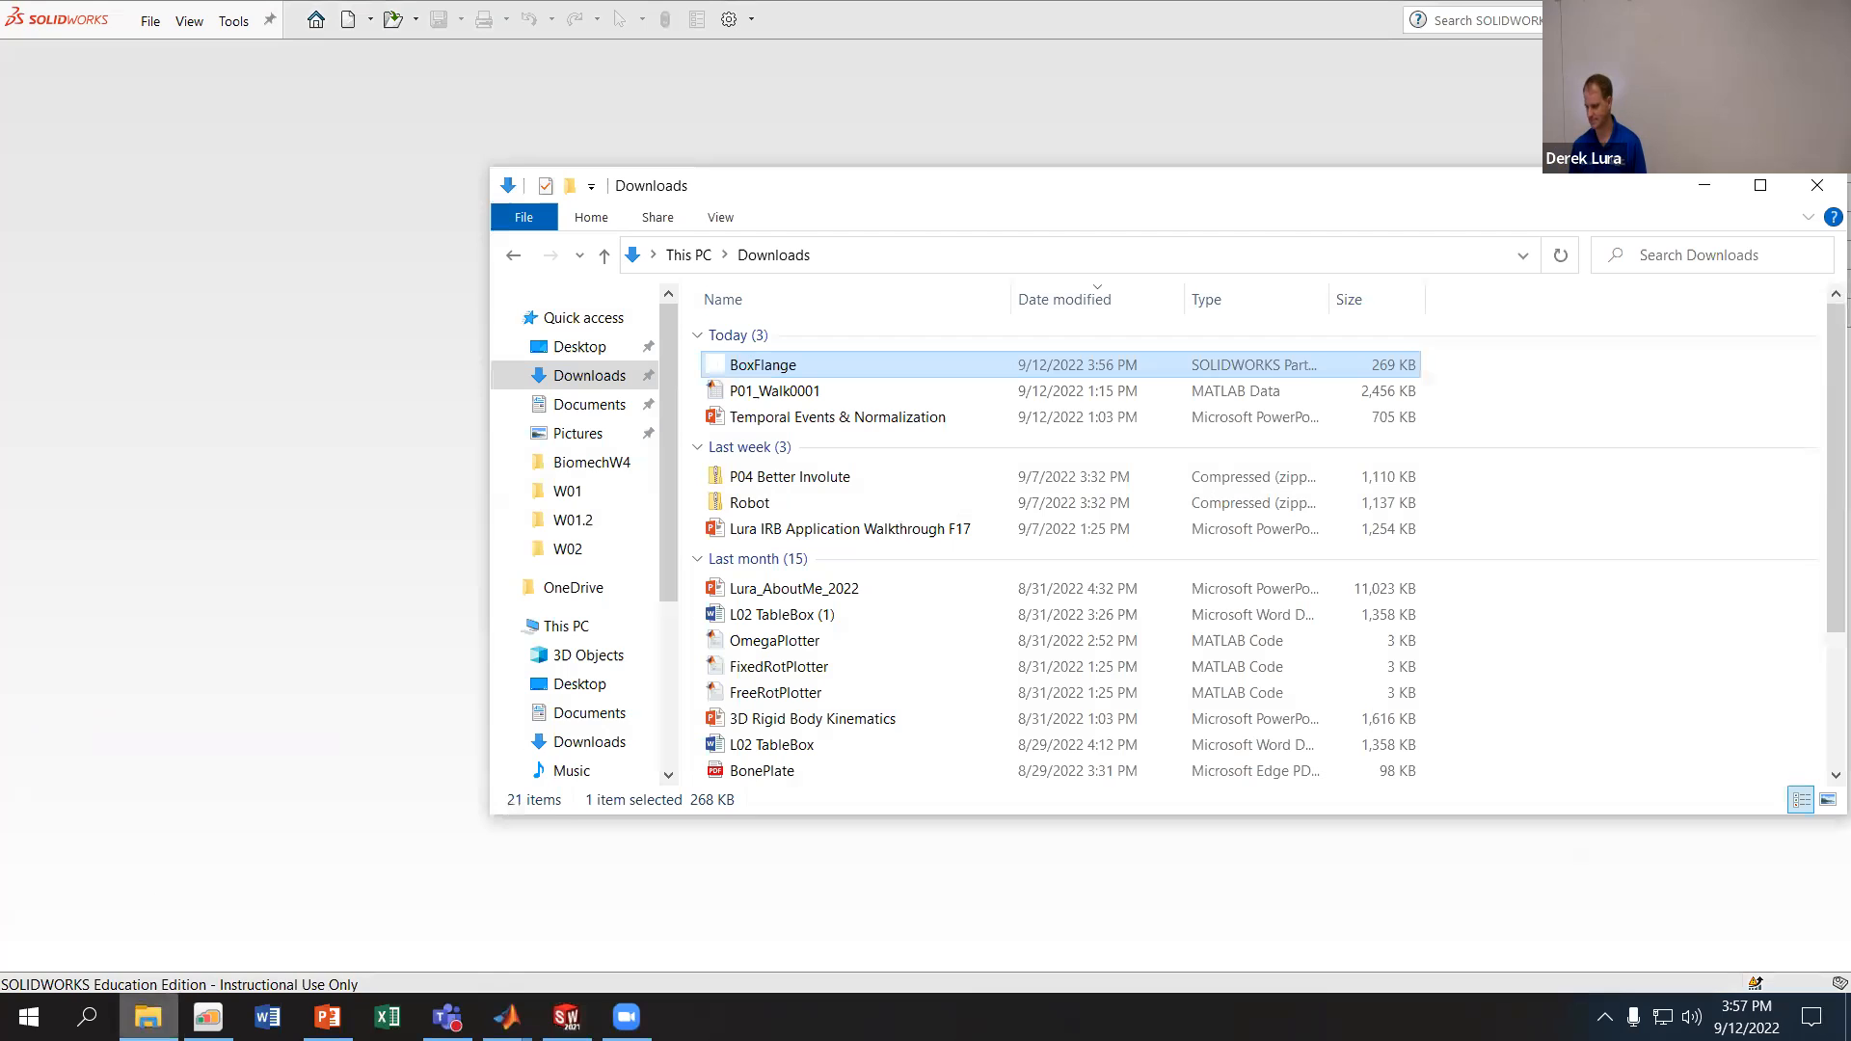
# - In the browser, enter the default configuration's mass for Question 2, submit the quiz and review the graded answers
pyautogui.click(207, 1017)
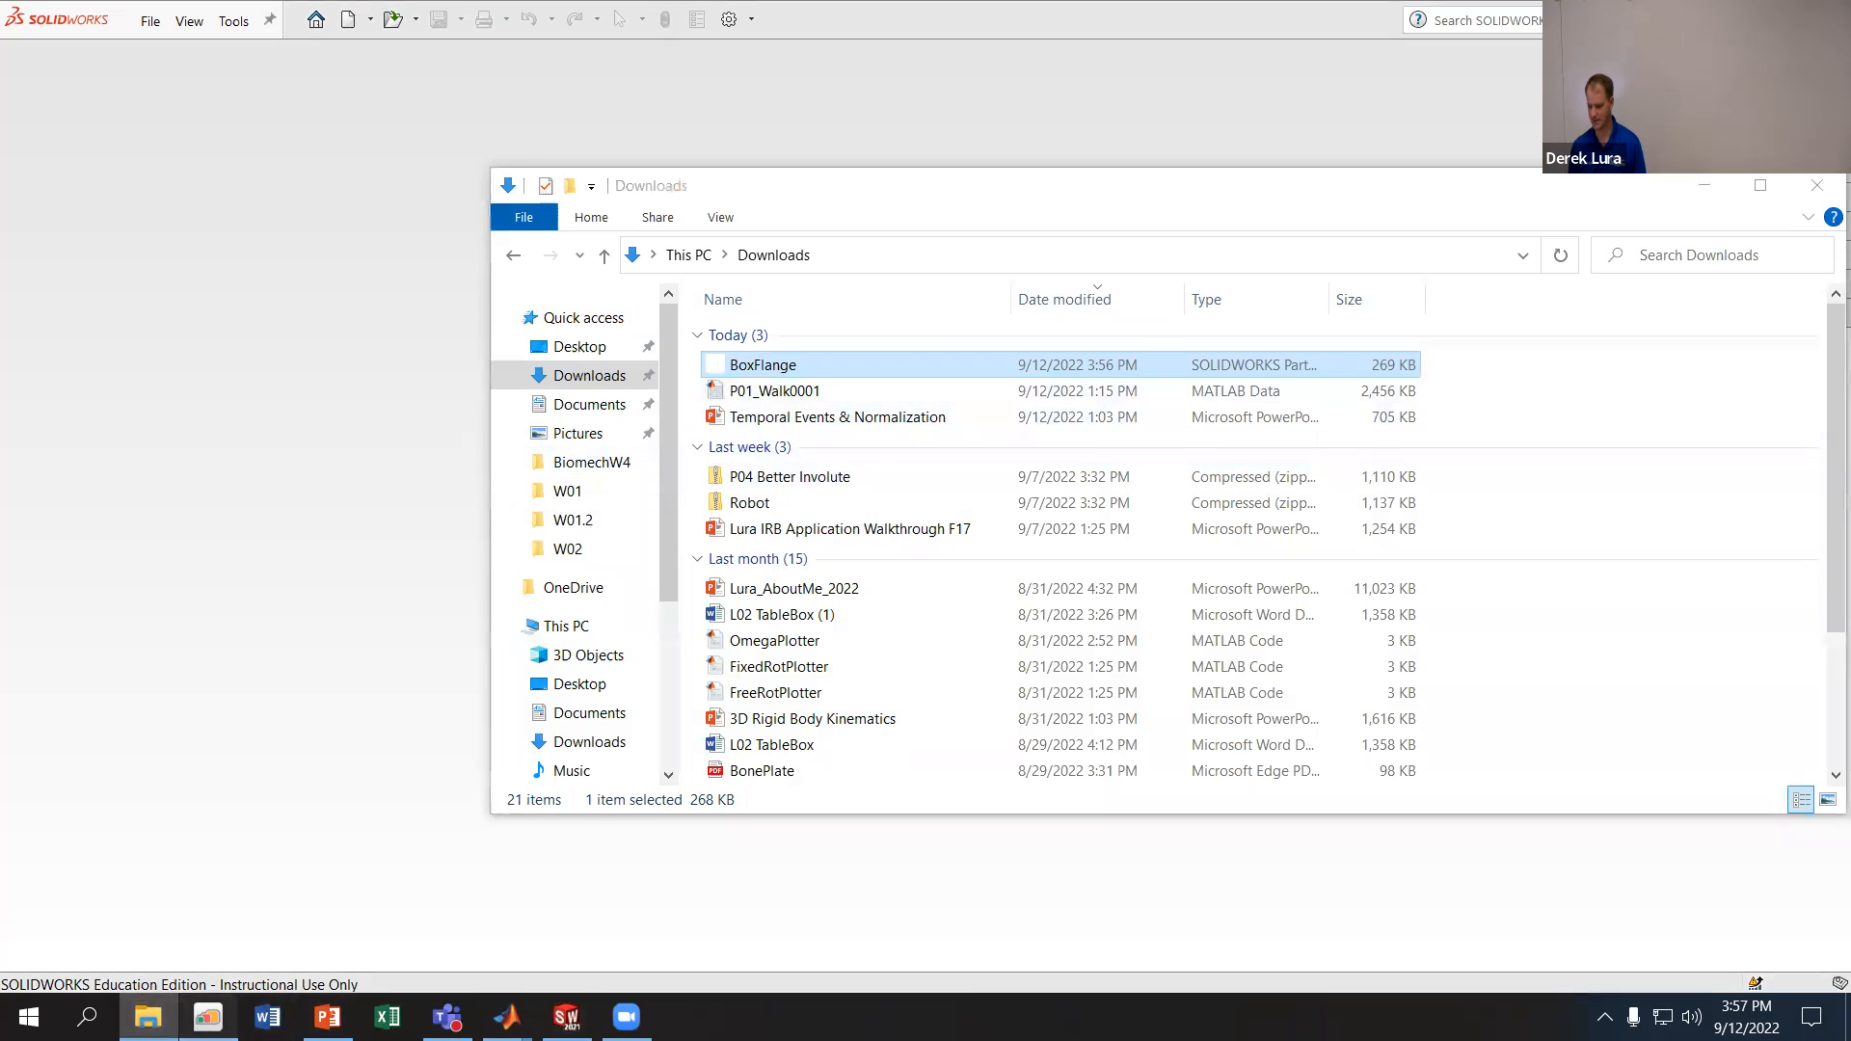
pyautogui.scroll(5, 644, 536)
pyautogui.scroll(-5, 644, 536)
pyautogui.click(515, 715)
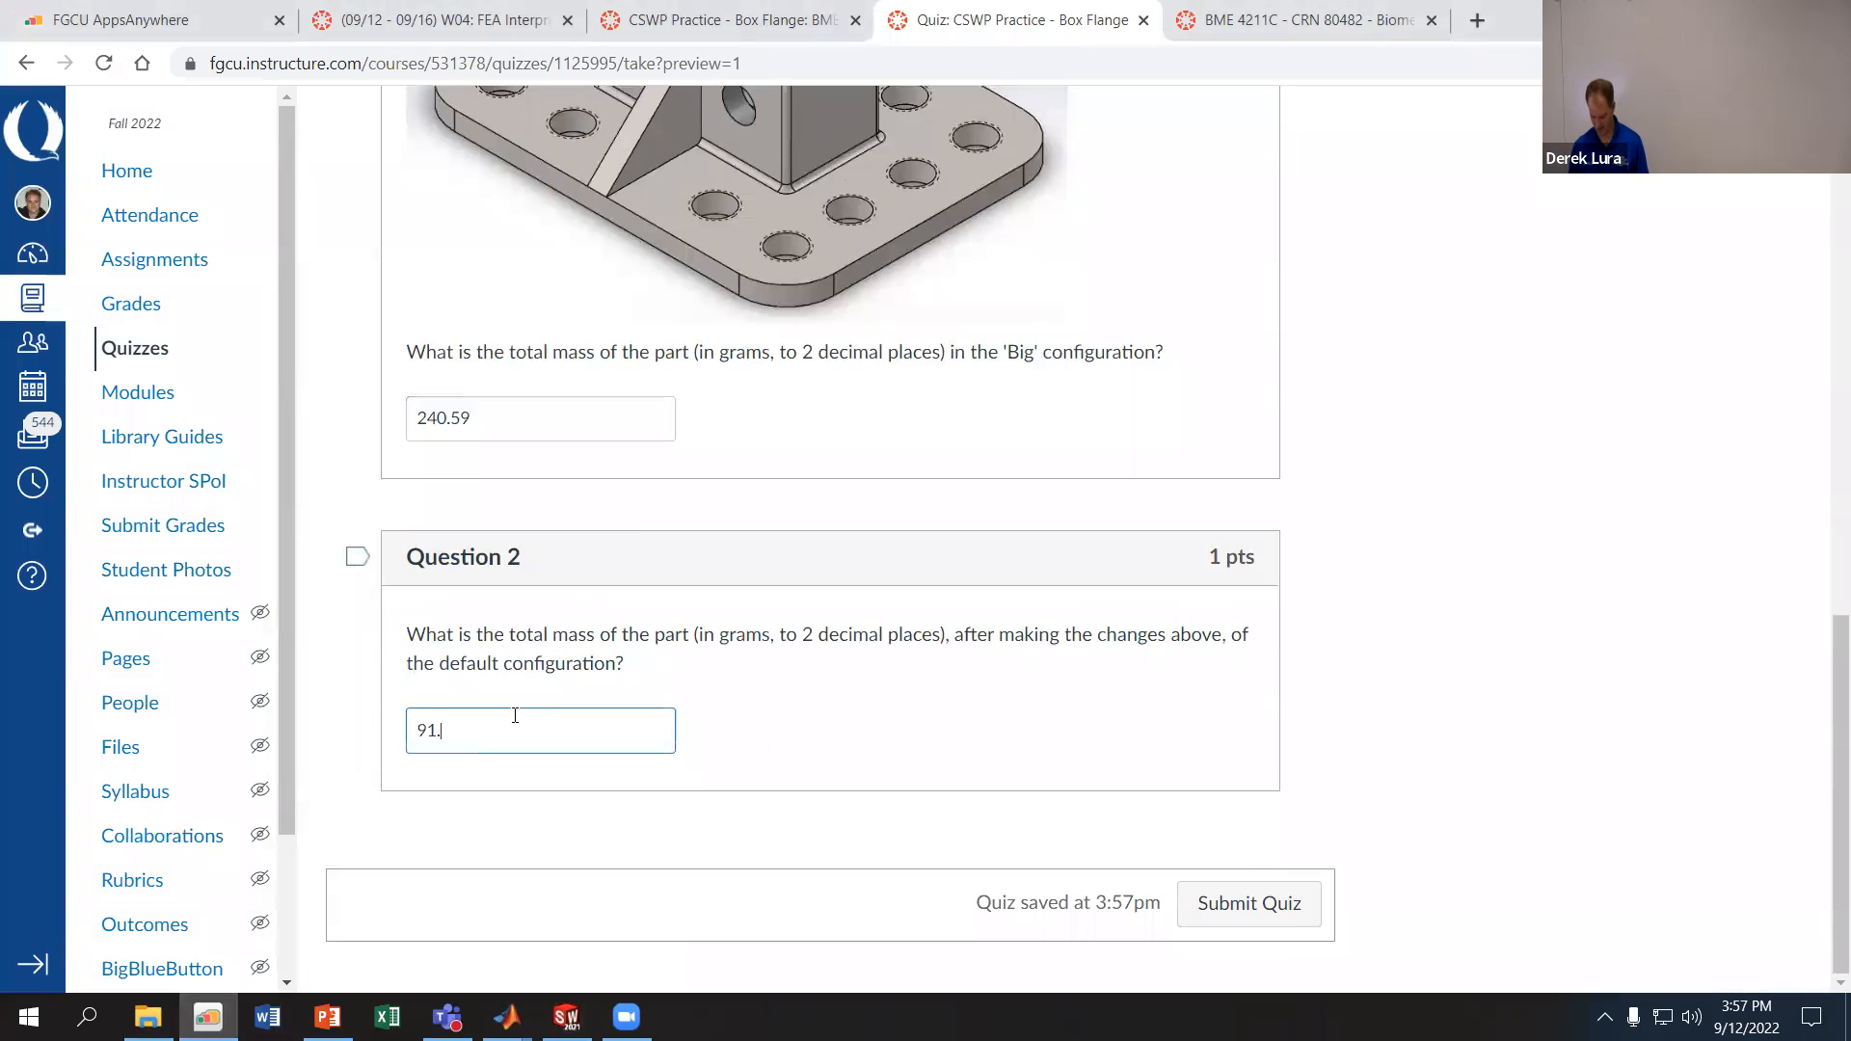
pyautogui.click(1196, 903)
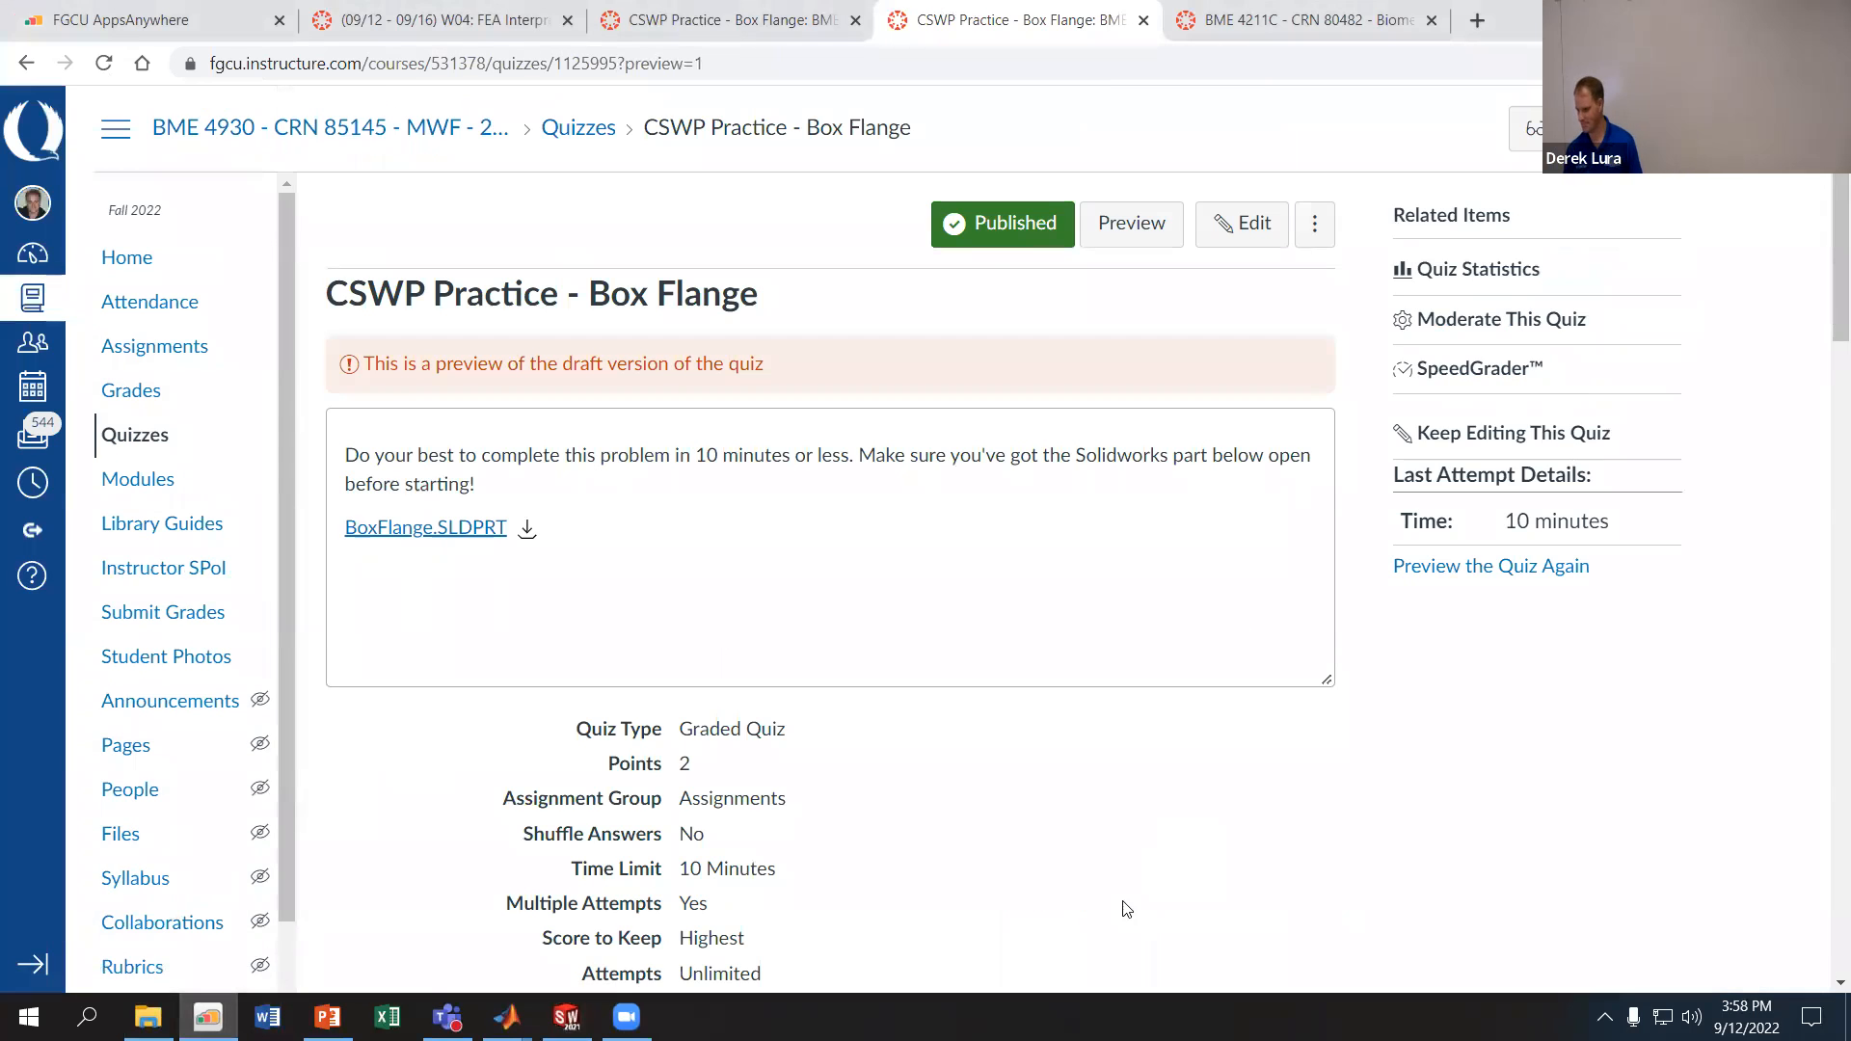
pyautogui.scroll(-12, 1099, 911)
pyautogui.scroll(-8, 1029, 916)
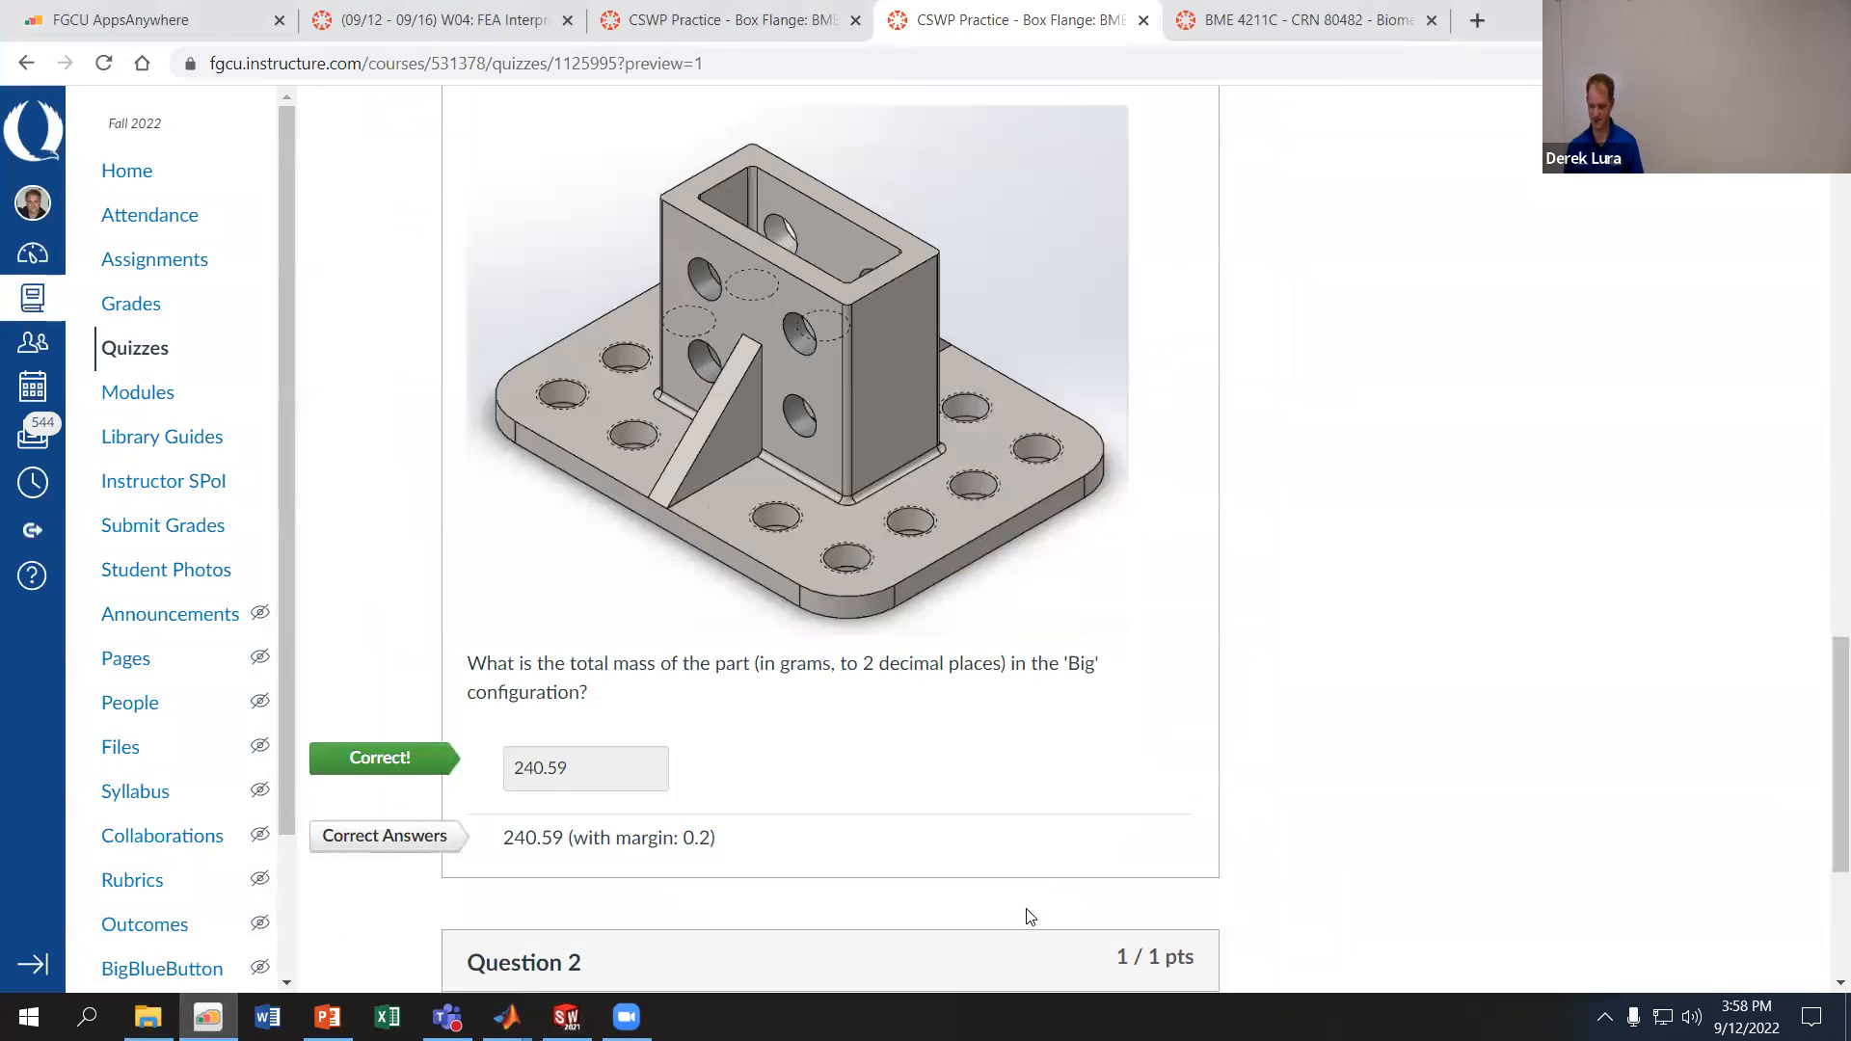
pyautogui.scroll(-4, 1061, 906)
# - Download a fresh copy of BoxFlange.SLDPRT from the quiz page and delete the old BoxFlange file from the Downloads folder
pyautogui.press('Home')
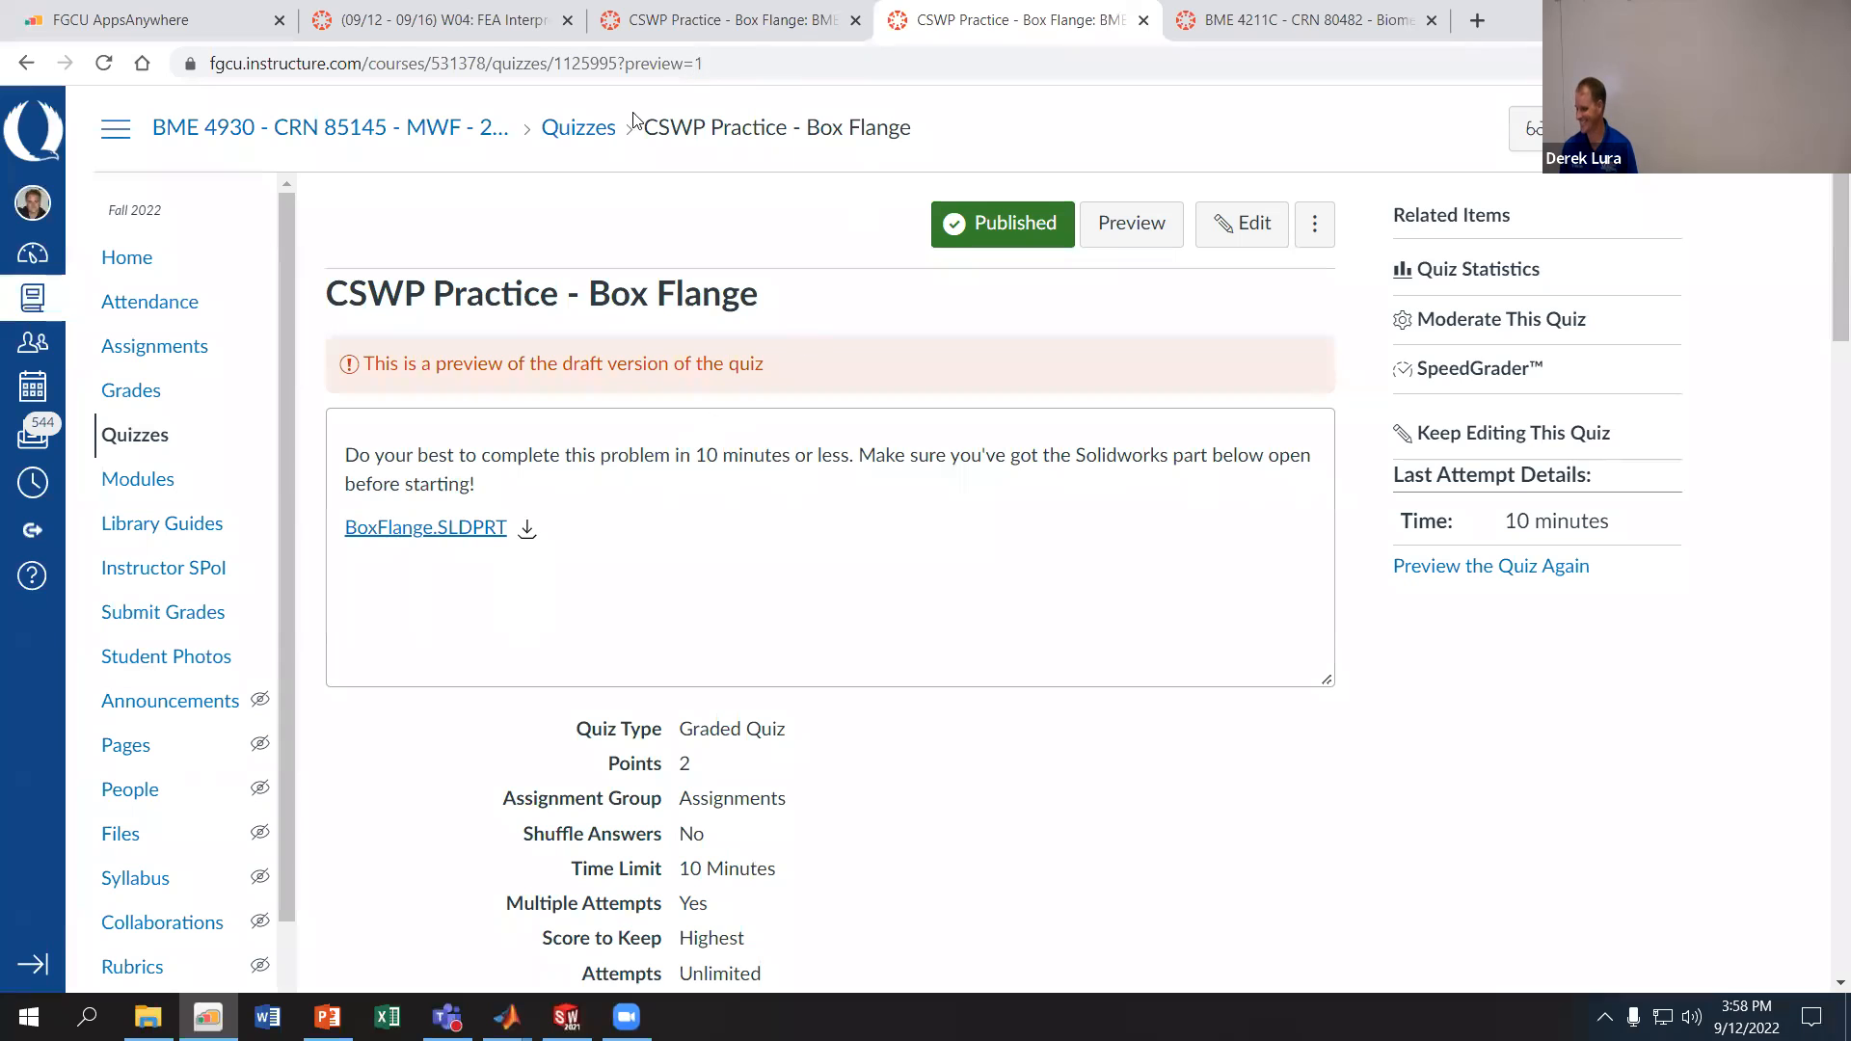
pyautogui.click(530, 527)
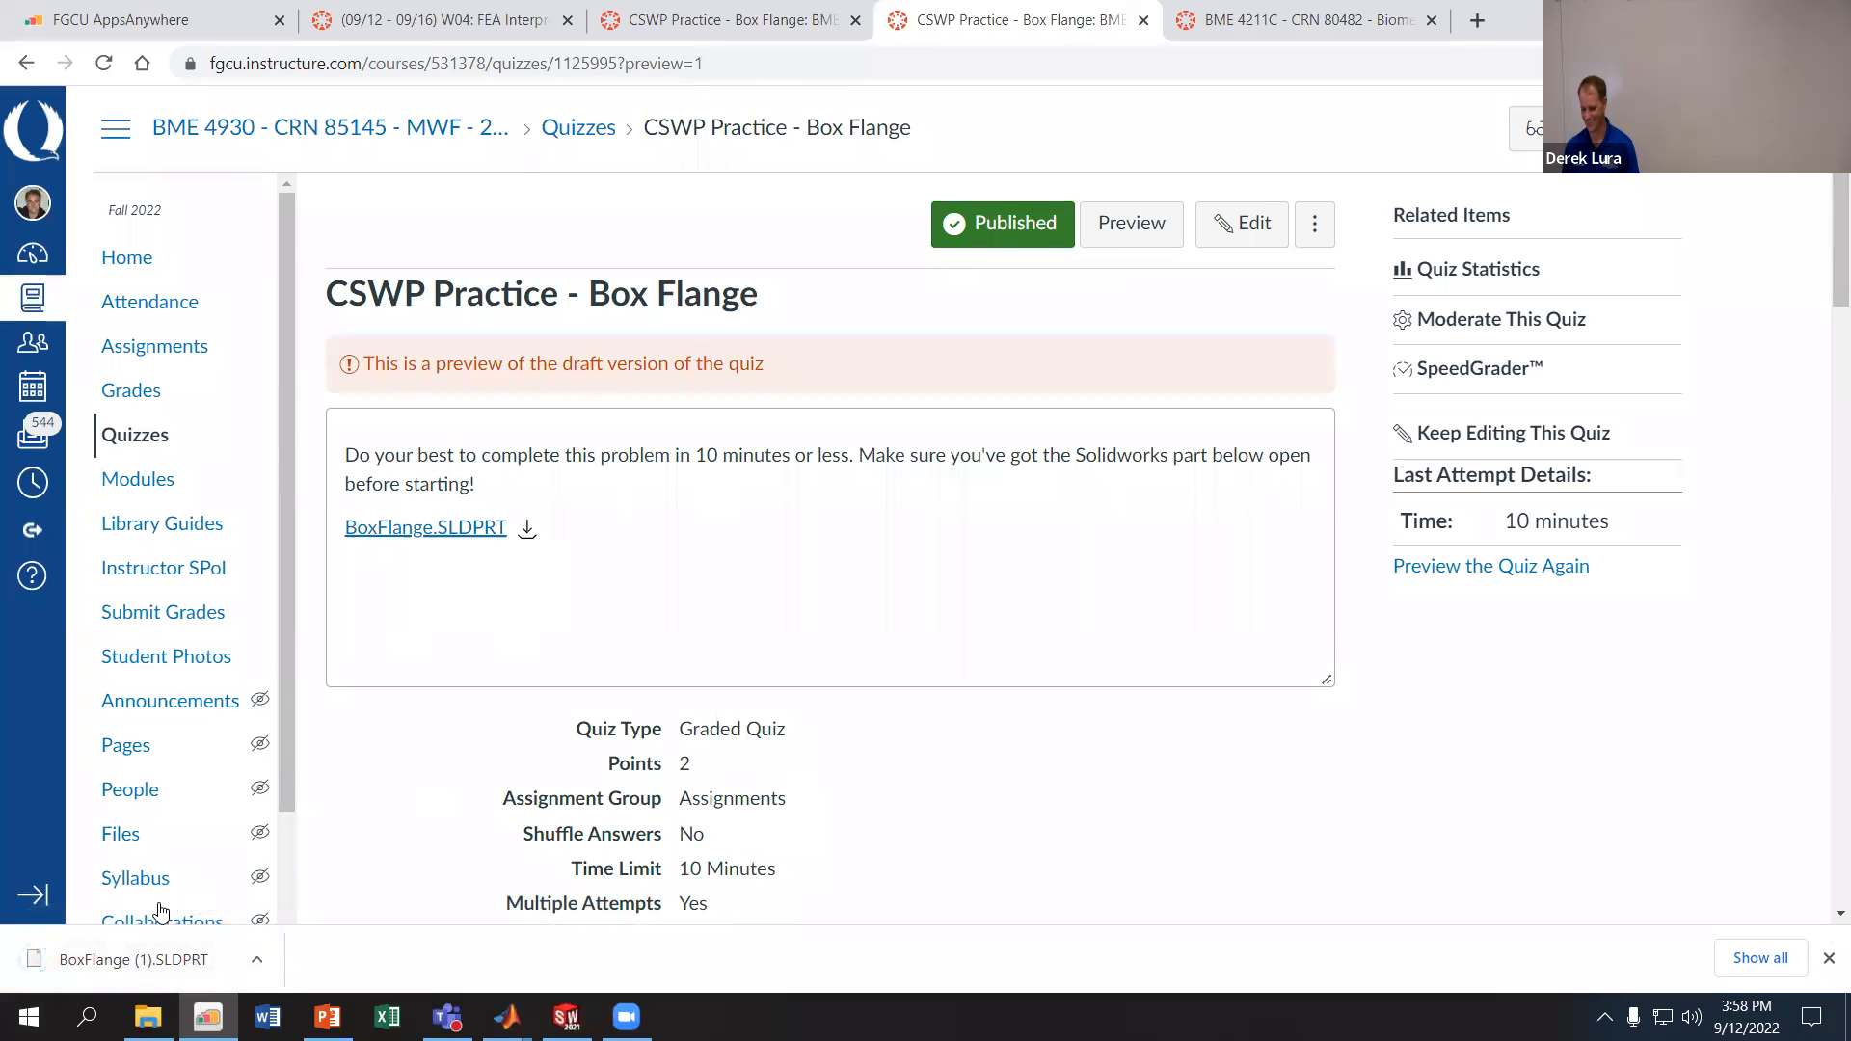
pyautogui.click(148, 1017)
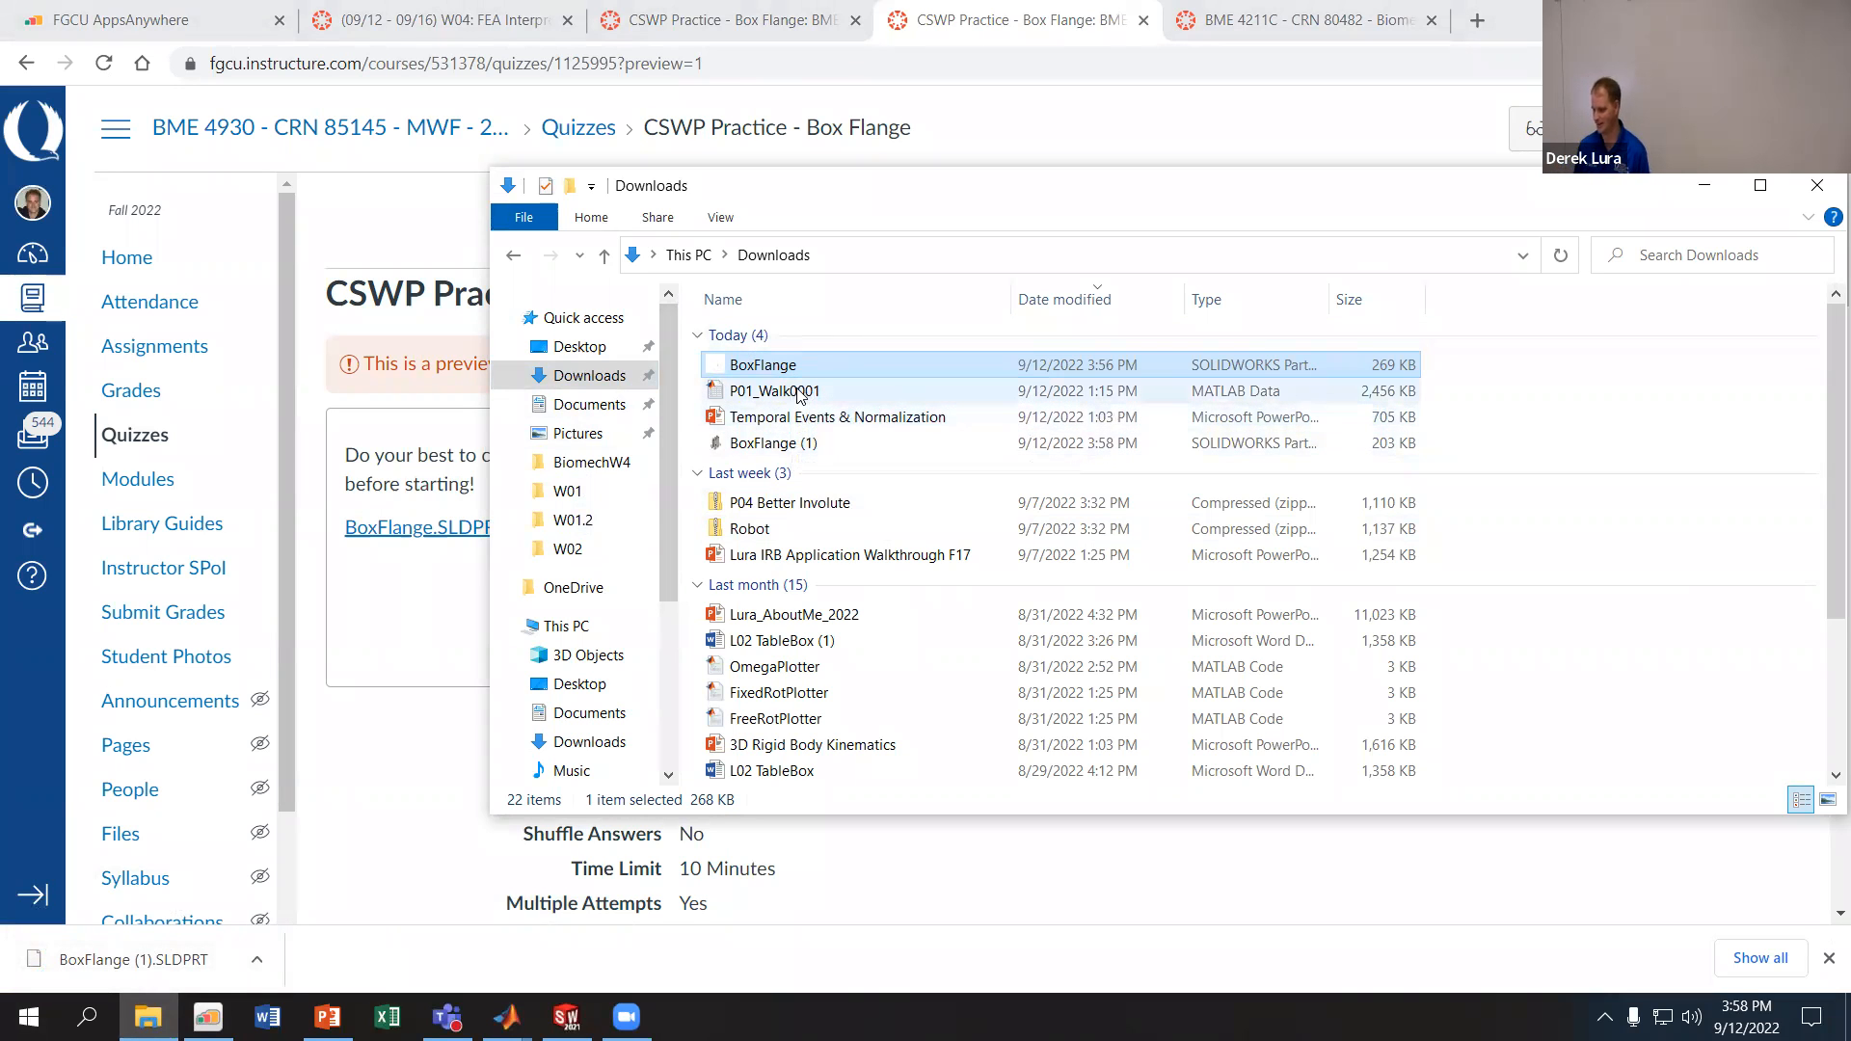
pyautogui.press('Delete')
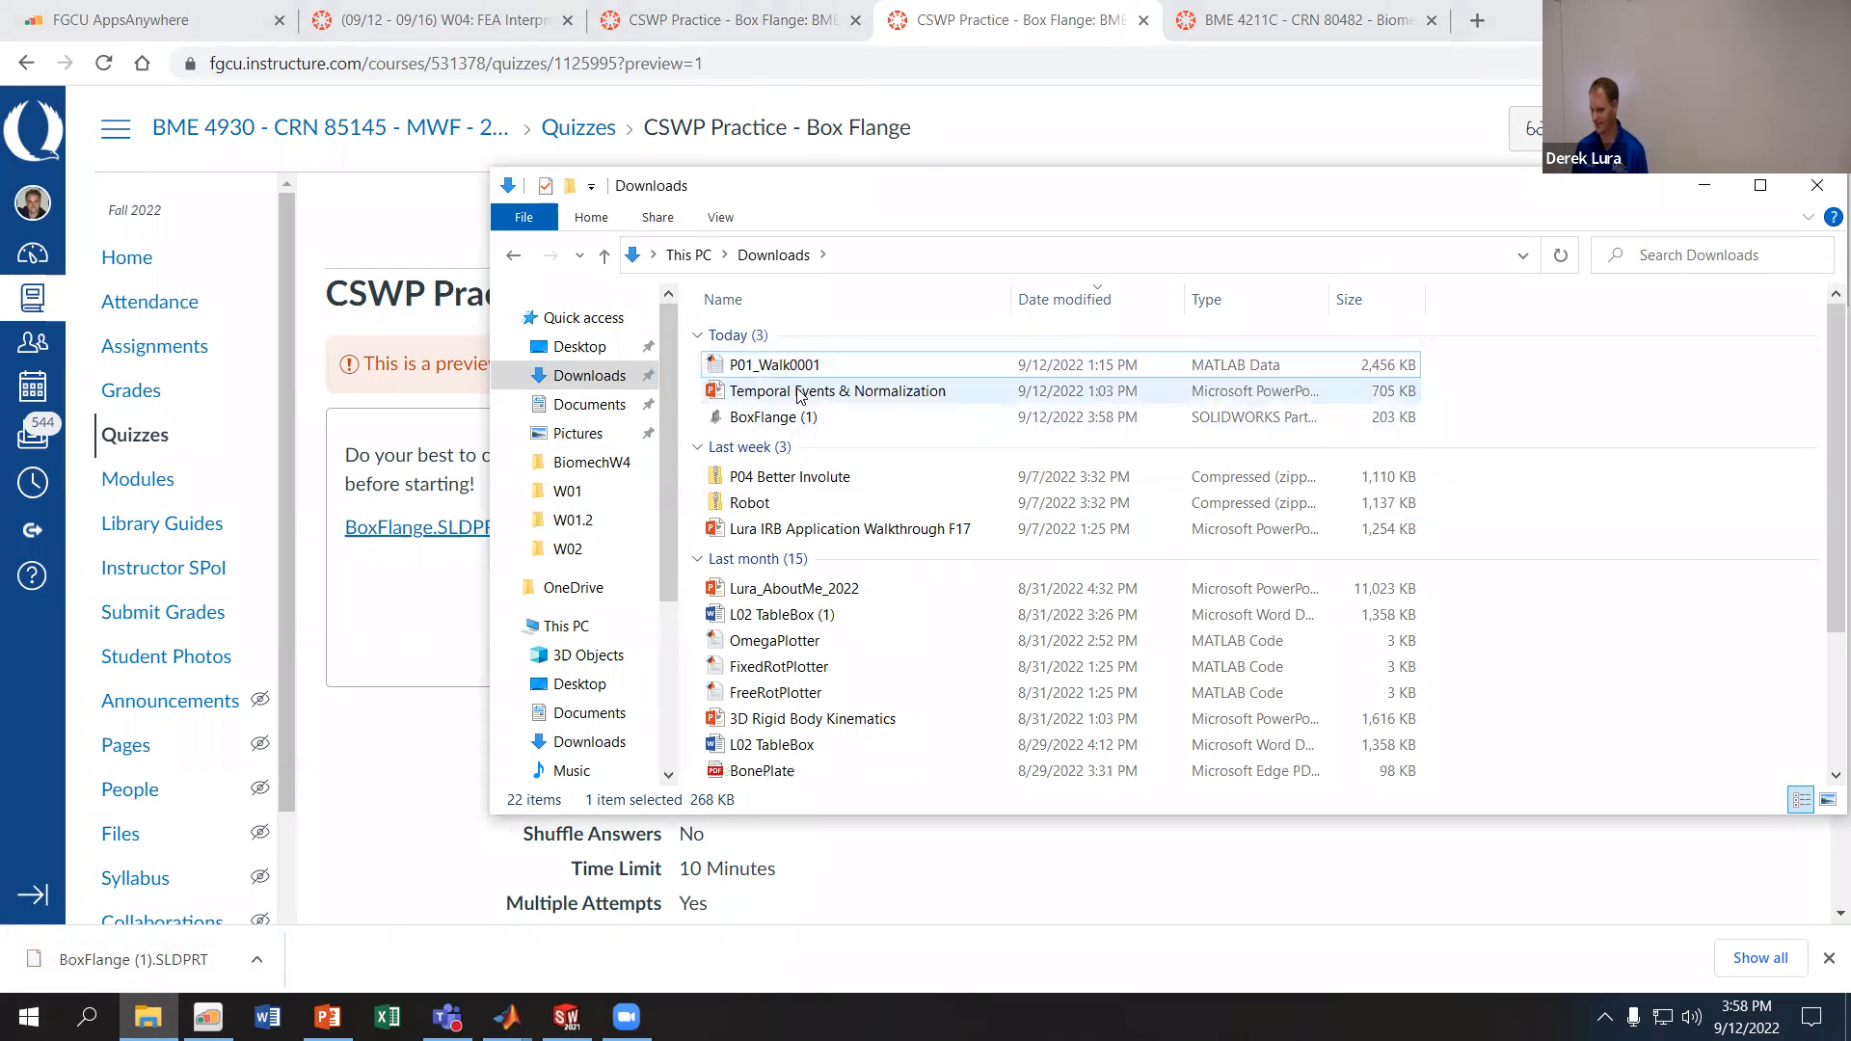
# - Rename the downloaded part file BoxFlange (1) as BoxFlange and open it in SOLIDWORKS
pyautogui.click(799, 416)
pyautogui.click(799, 417)
pyautogui.click(839, 422)
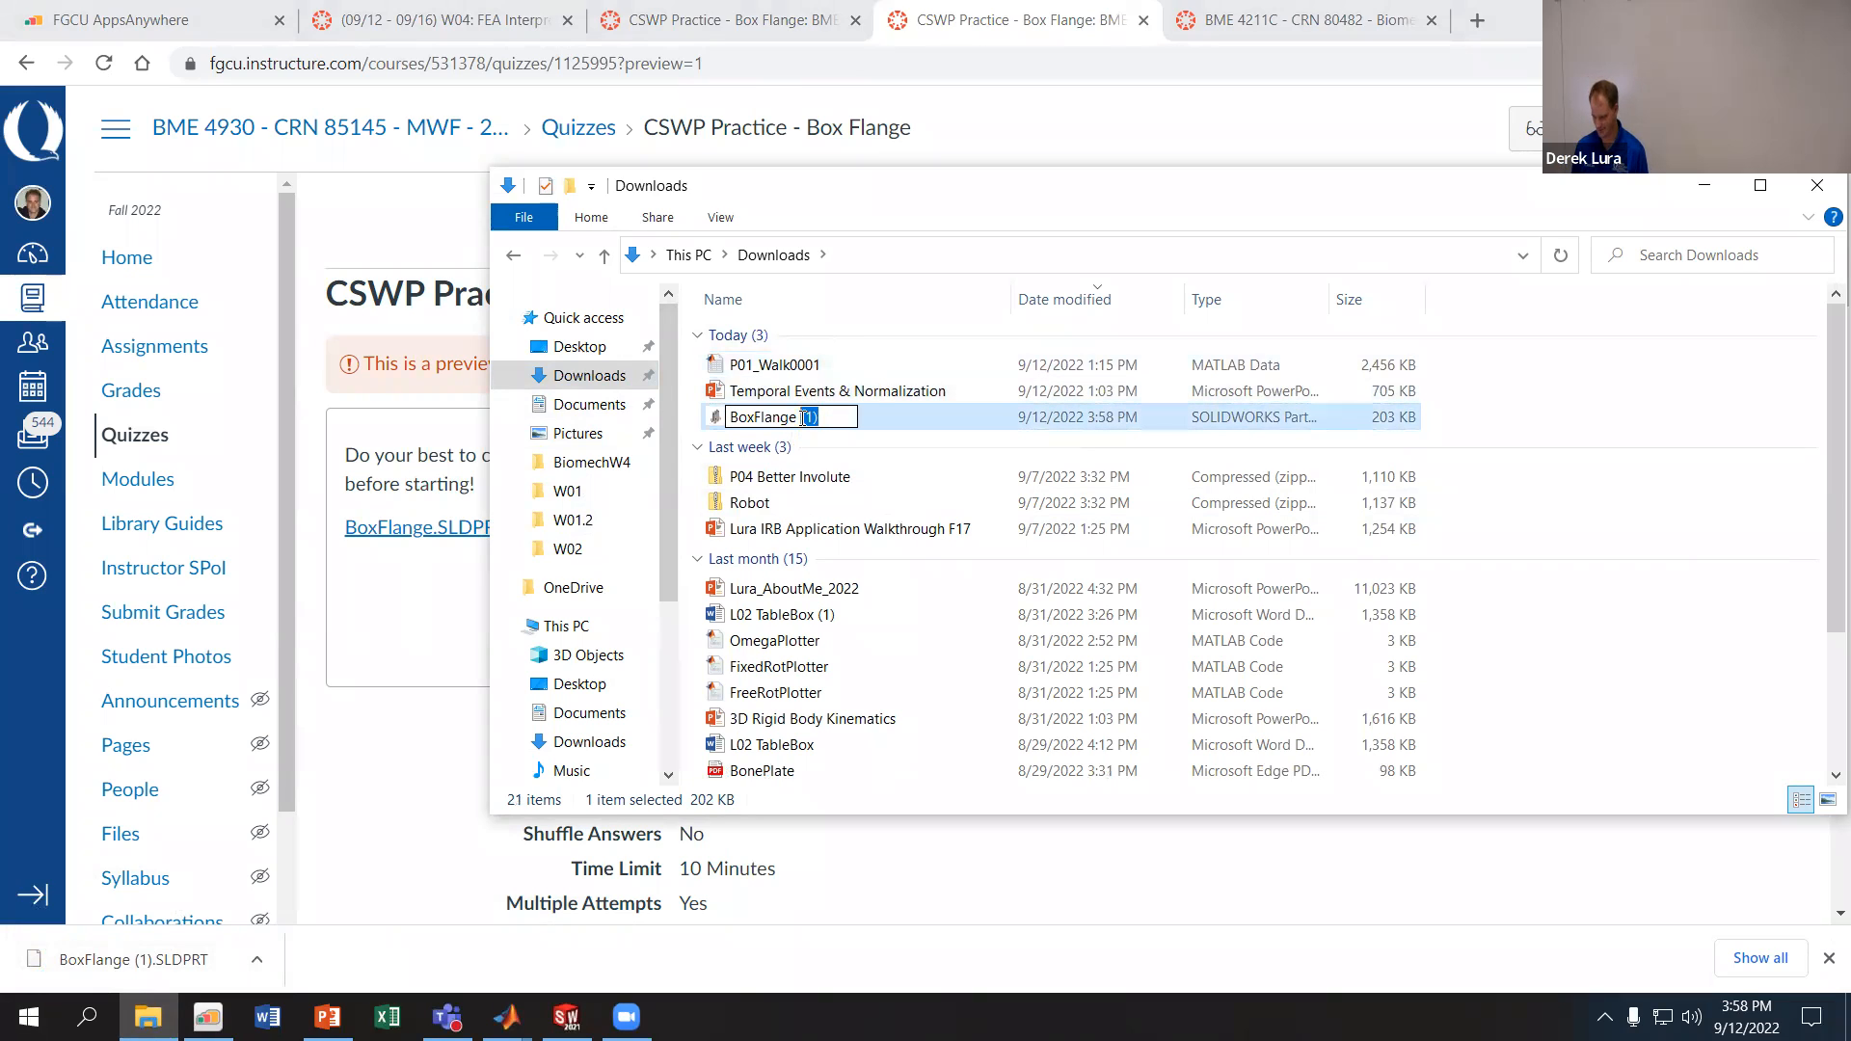
pyautogui.press('BackSpace')
pyautogui.press('BackSpace')
pyautogui.press('BackSpace')
pyautogui.press('BackSpace')
pyautogui.press('Return')
pyautogui.doubleClick(801, 416)
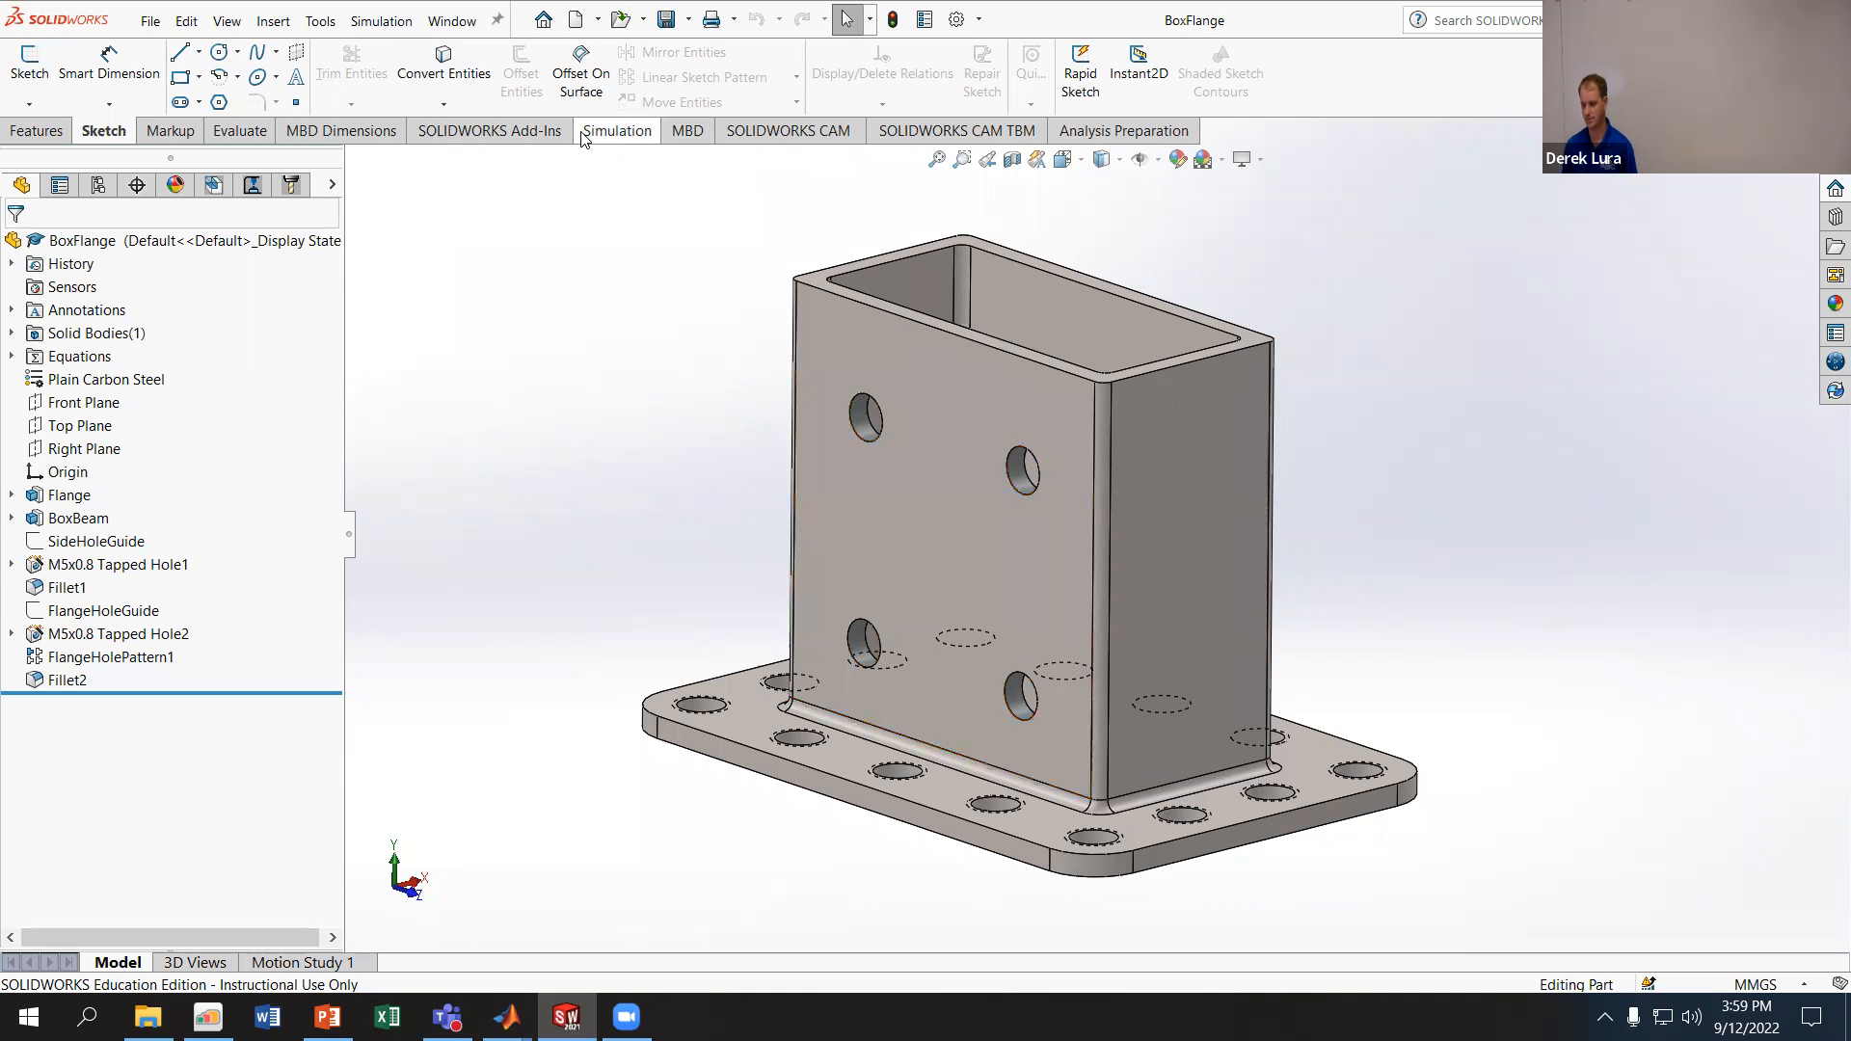
# - Create a new static simulation study of the part, keeping the default study name
pyautogui.click(441, 137)
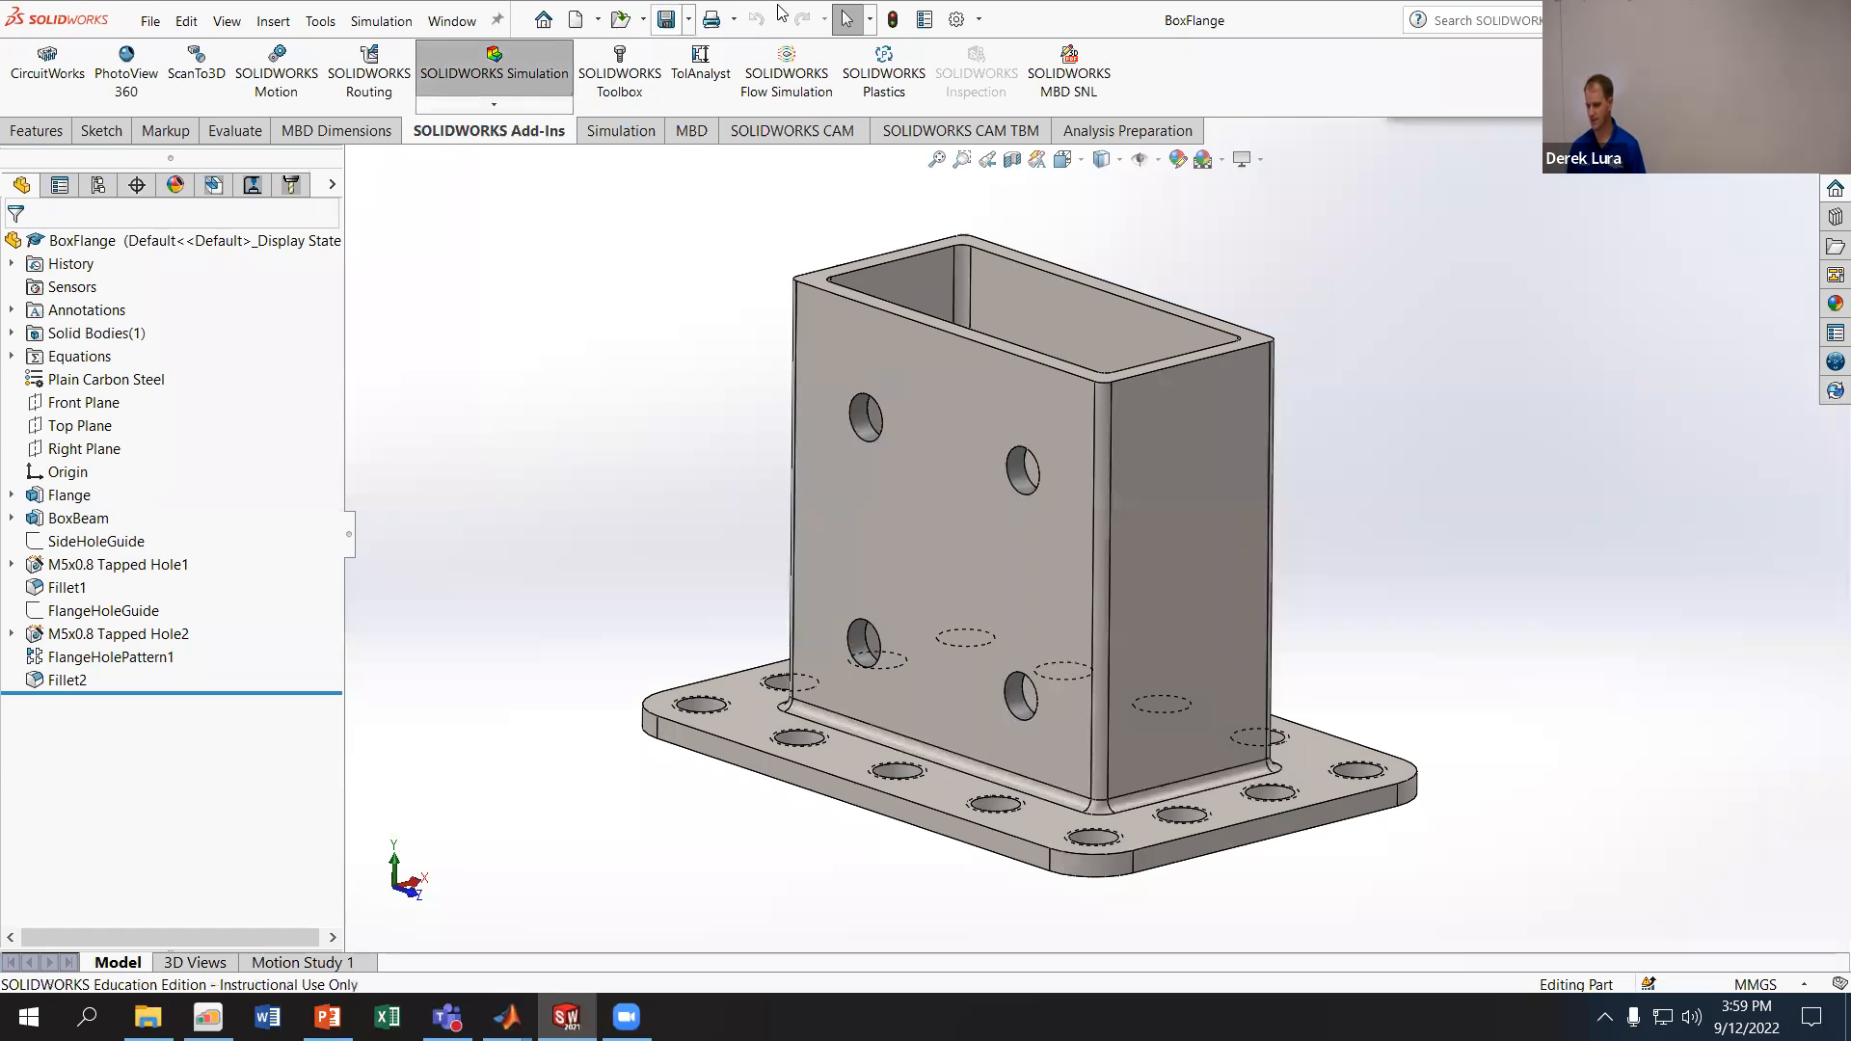
pyautogui.click(608, 135)
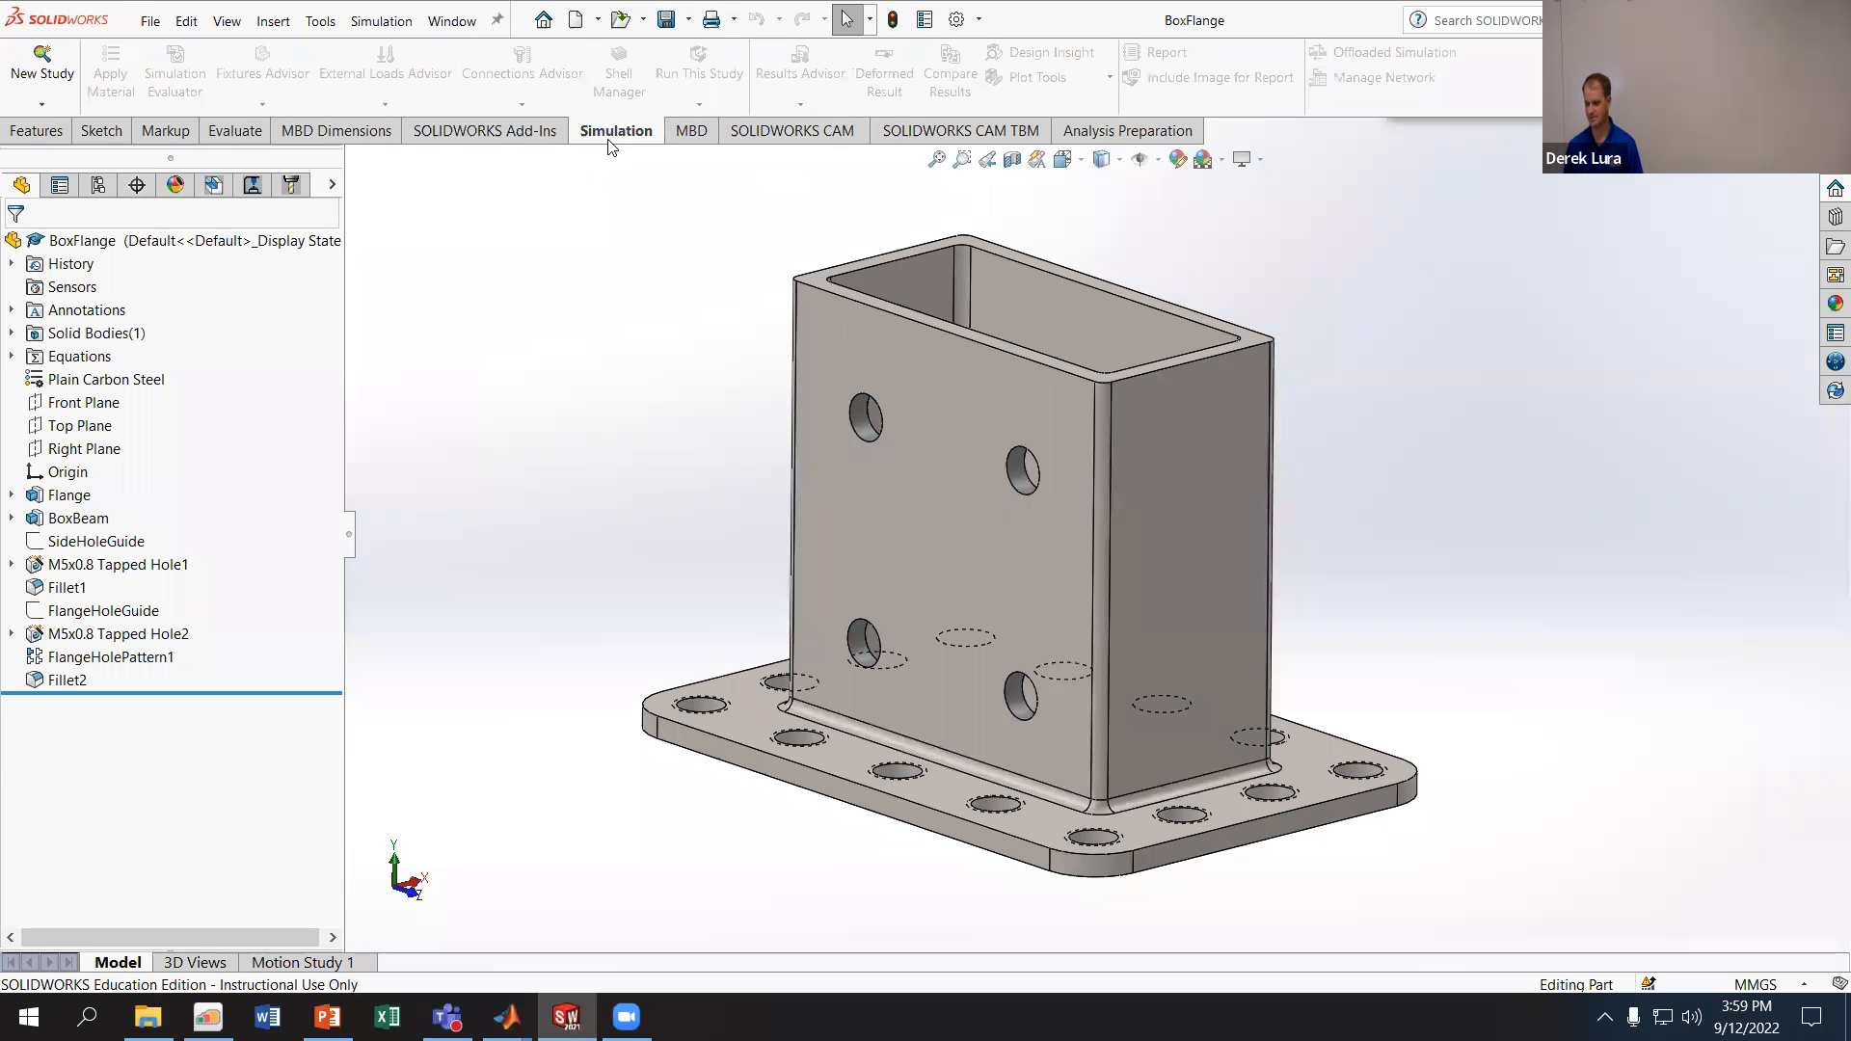
pyautogui.click(43, 68)
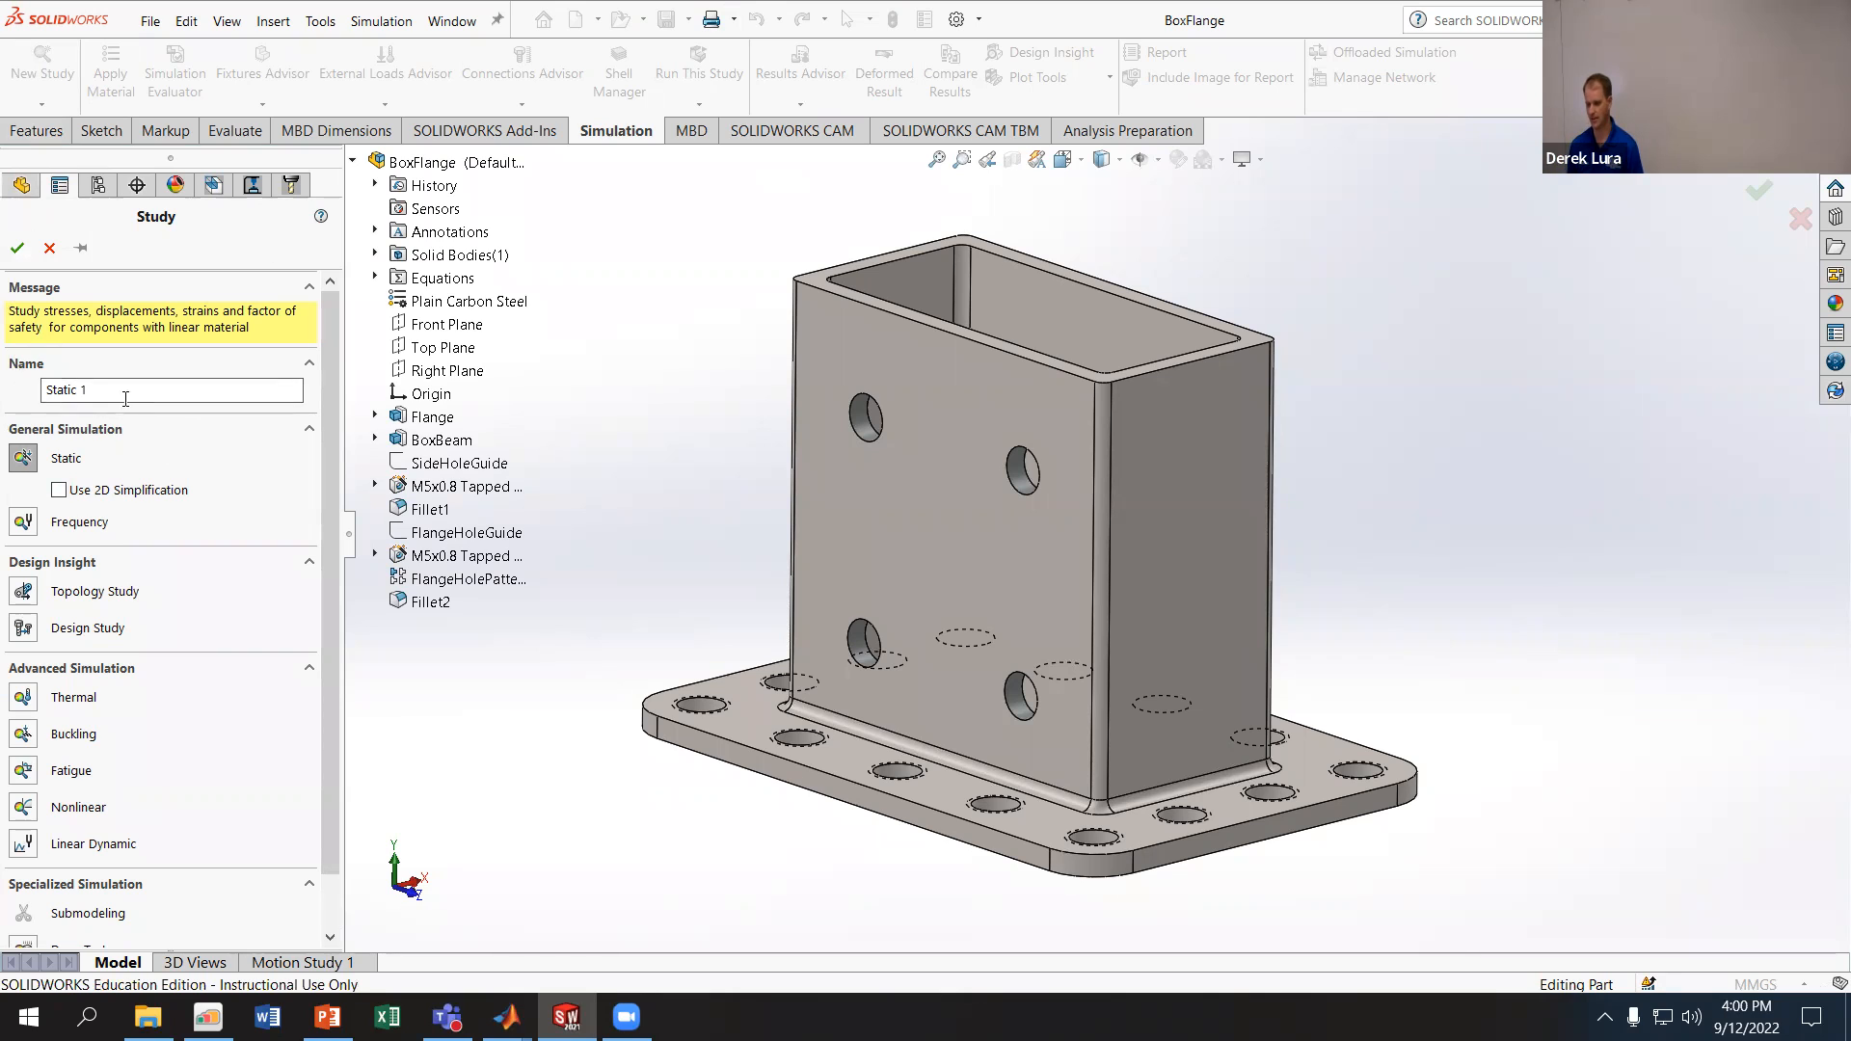
pyautogui.click(18, 250)
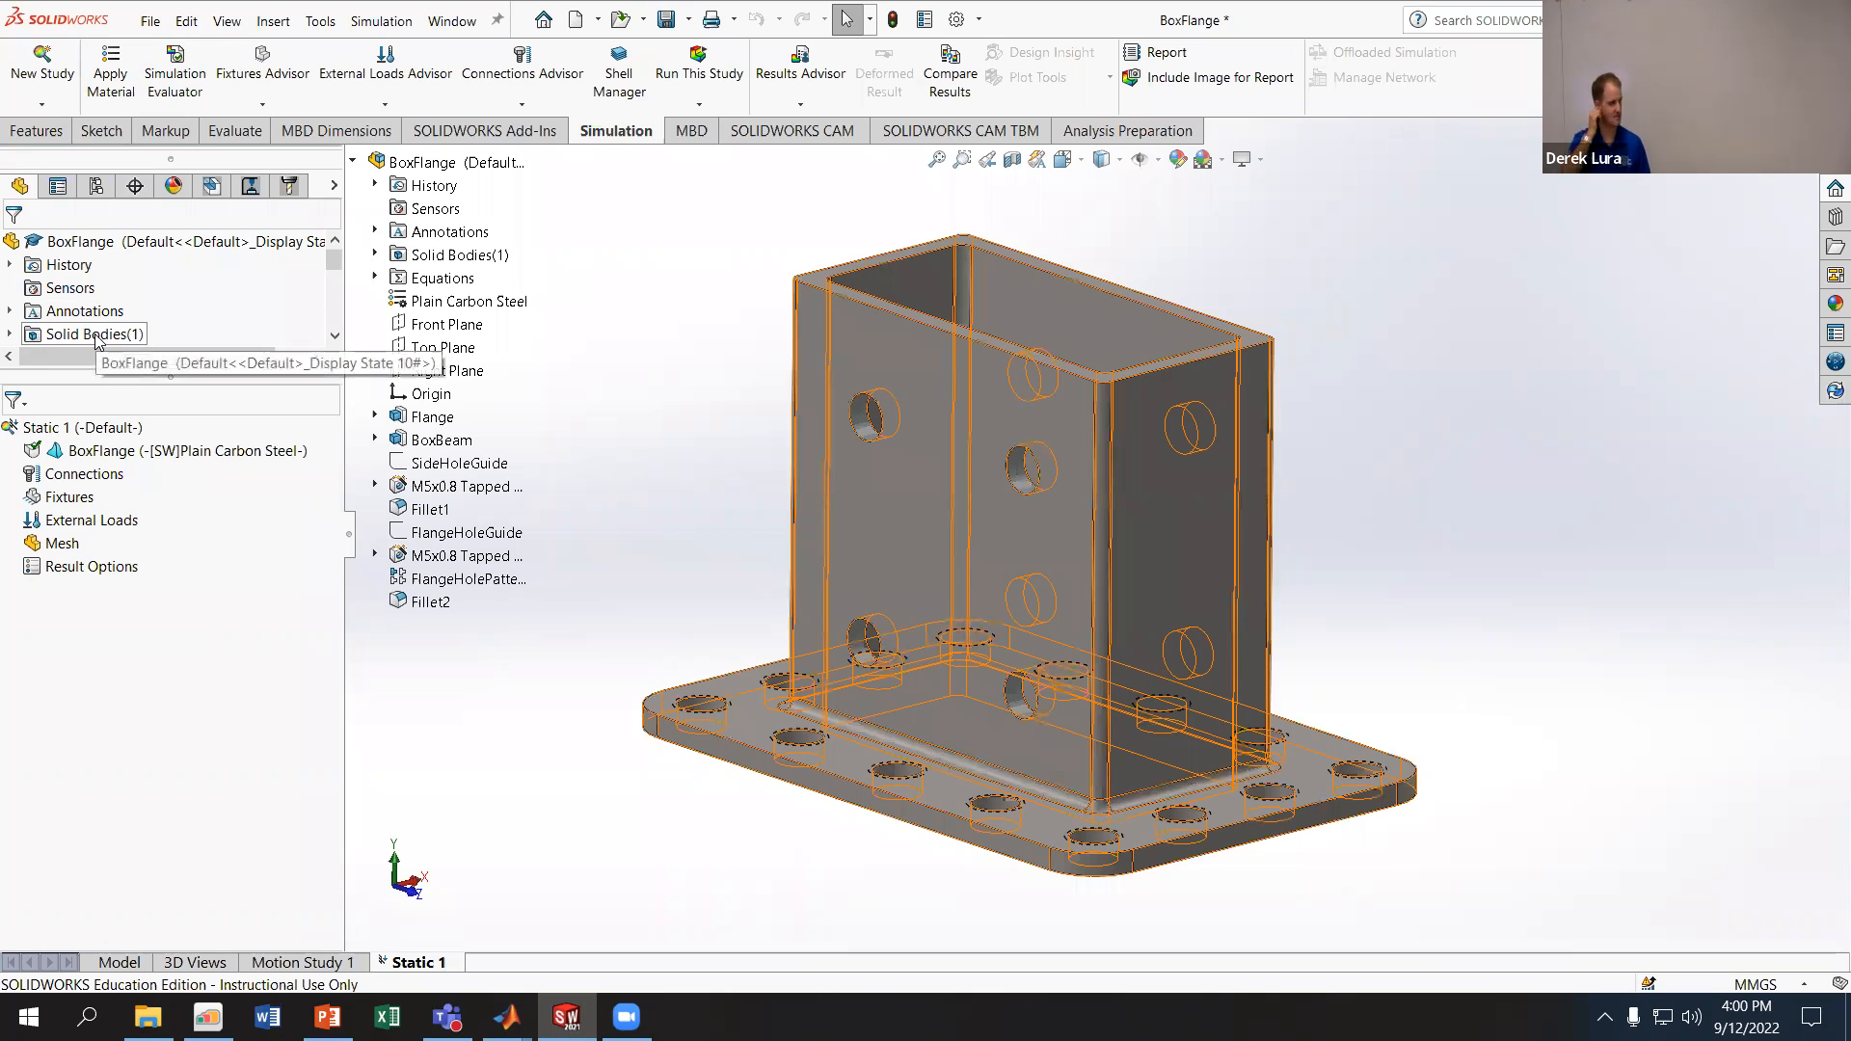
# - Add a Fixed Geometry fixture to the underside face of the flange
pyautogui.rightClick(66, 502)
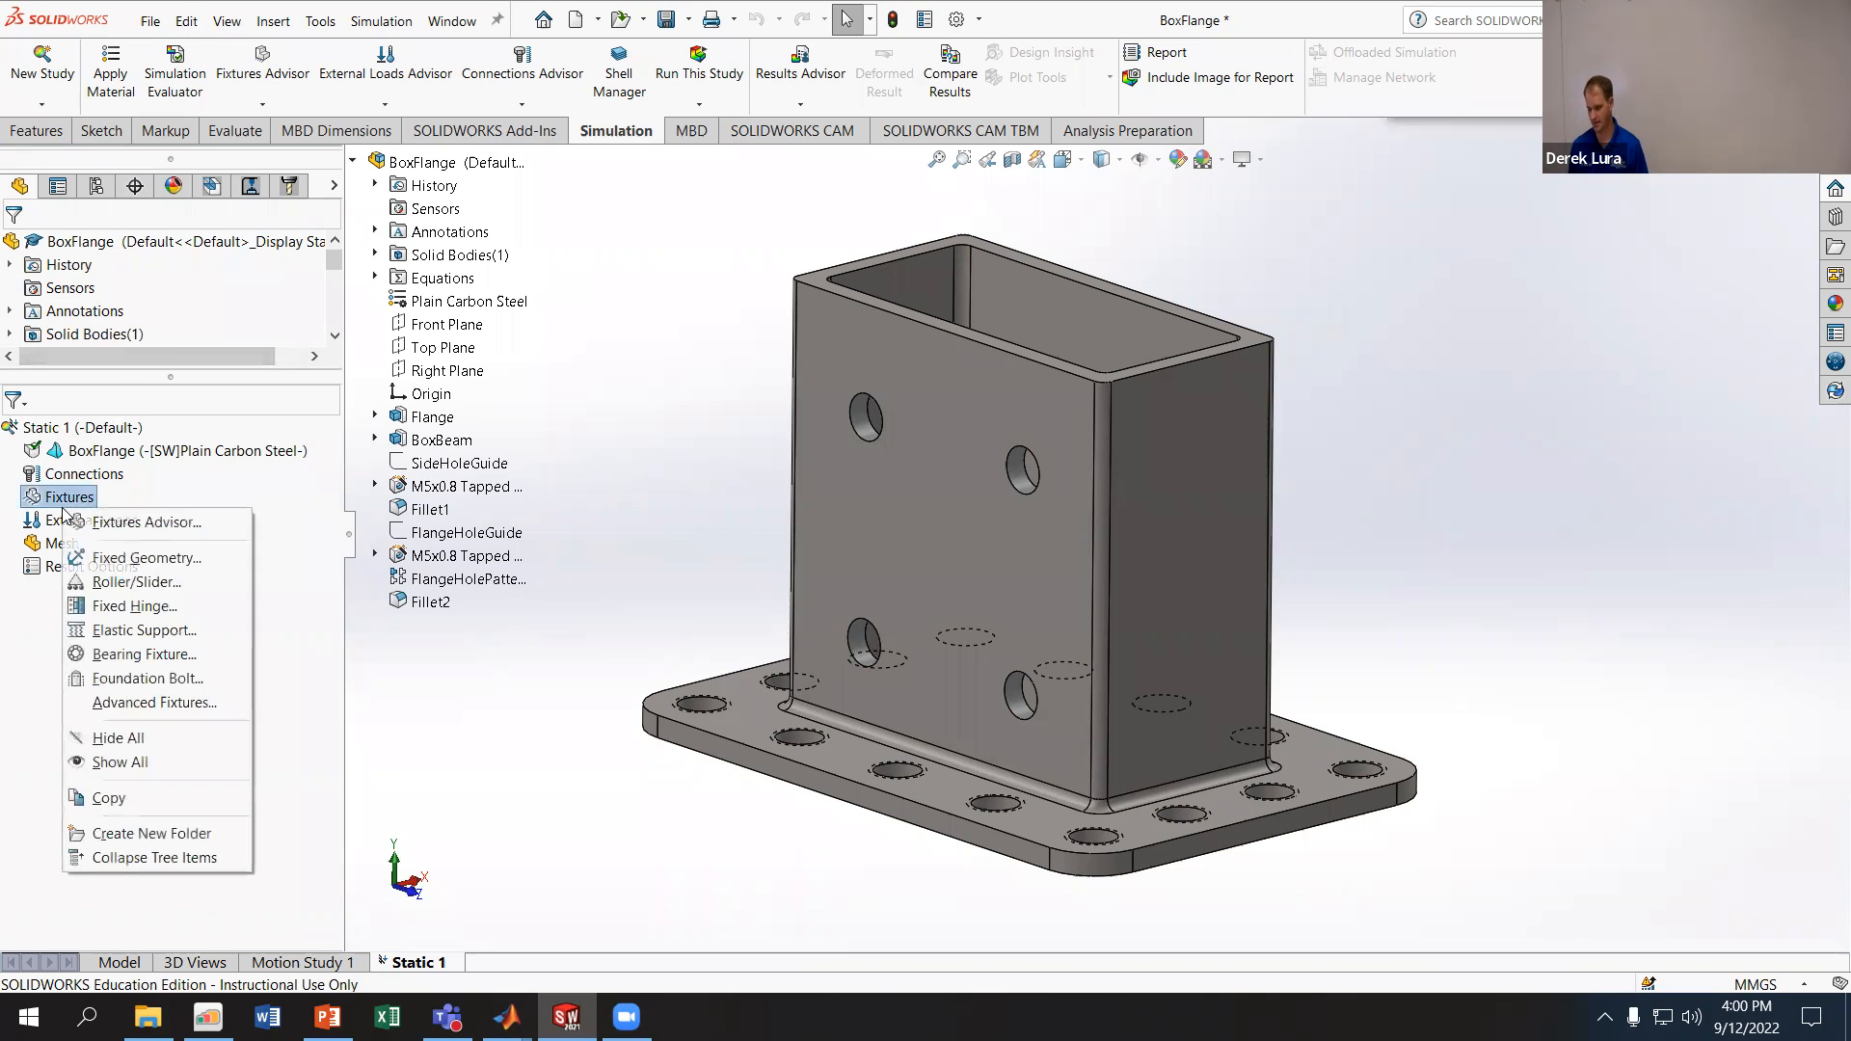
pyautogui.click(138, 558)
pyautogui.moveTo(778, 914); pyautogui.dragTo(812, 656, button='middle')
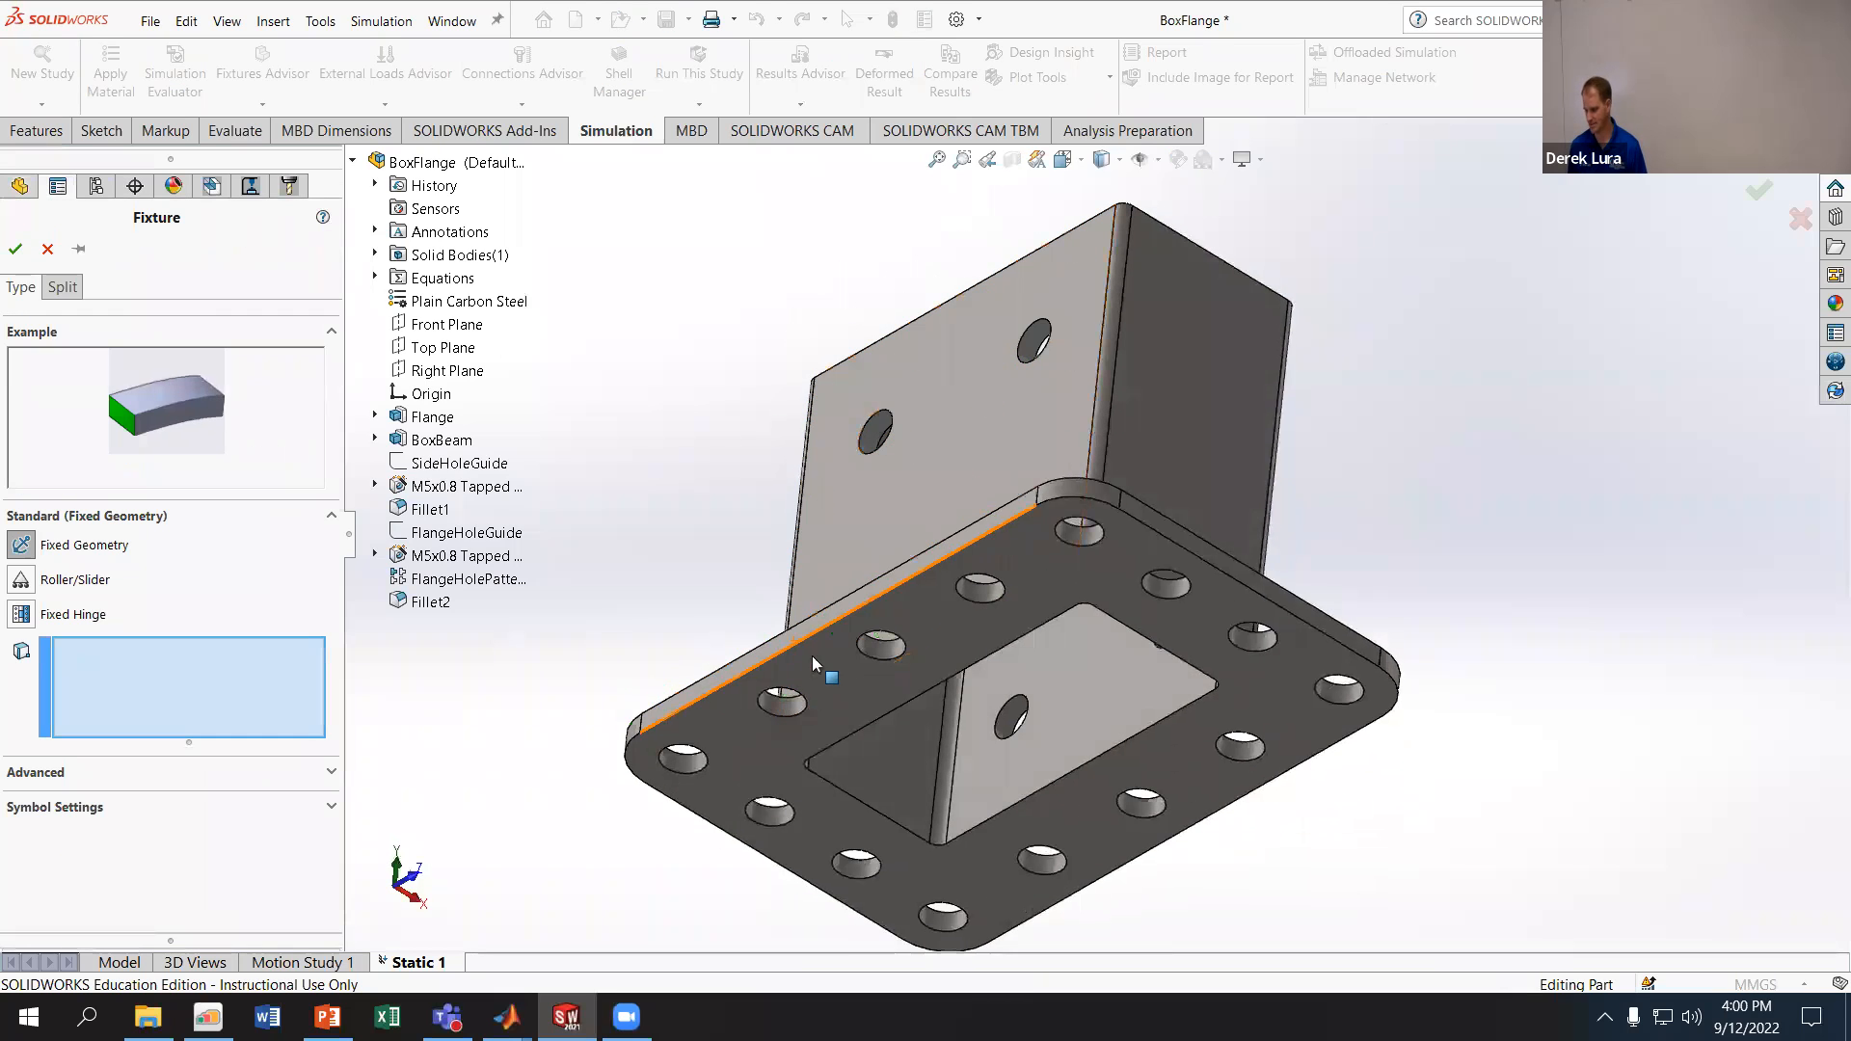
pyautogui.click(812, 656)
pyautogui.hotkey('ctrl', '7')
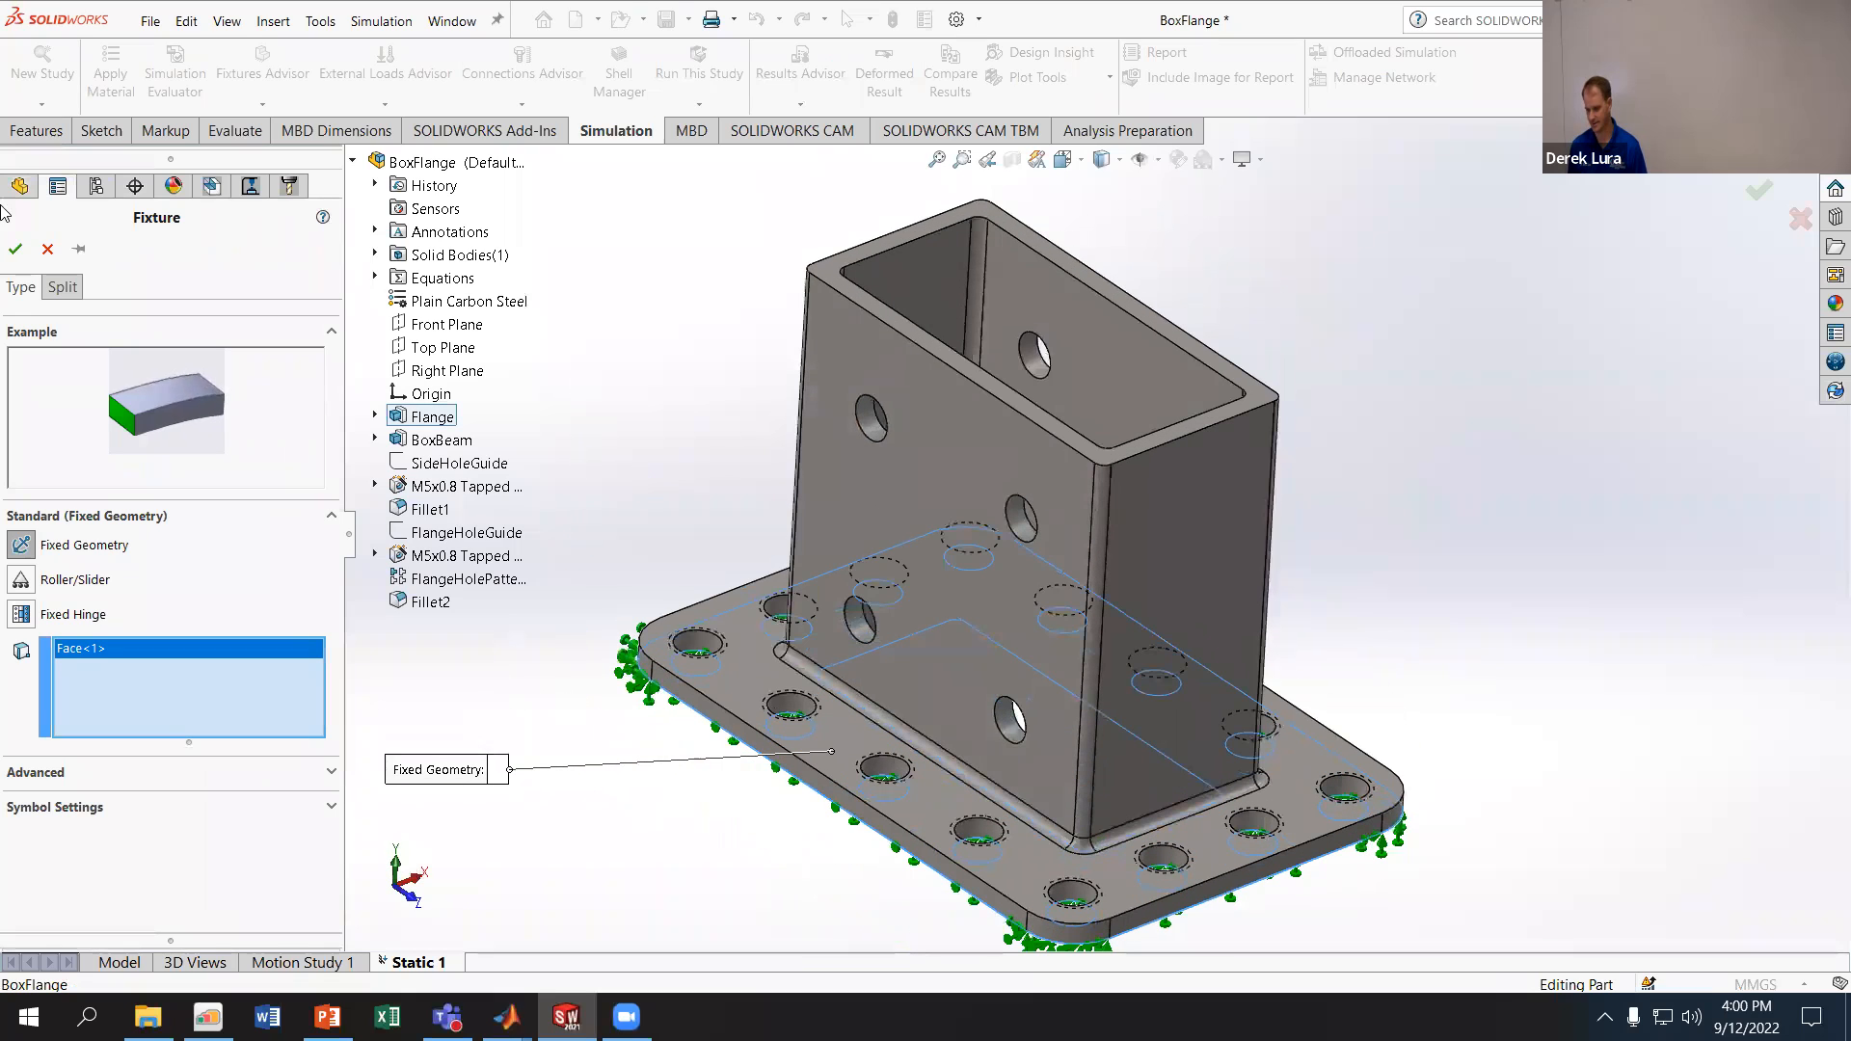
pyautogui.click(16, 248)
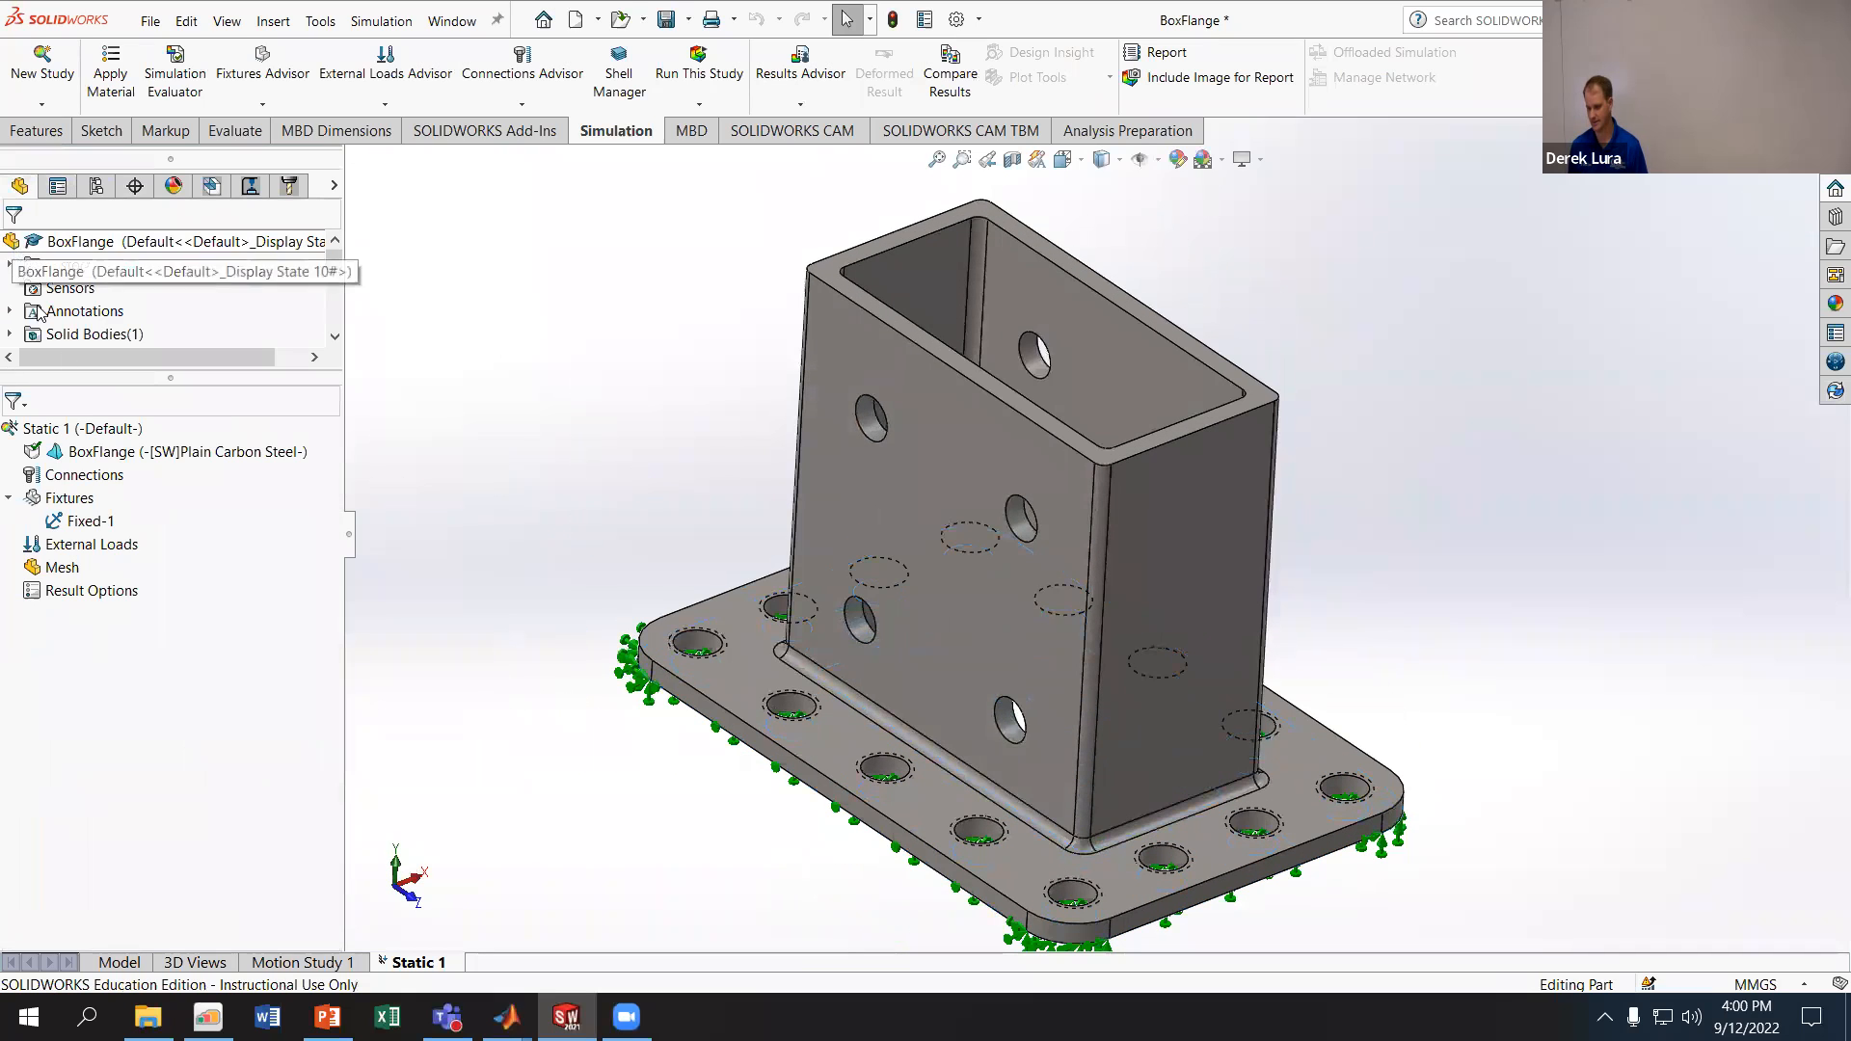
# - Apply a 10000 N force normal to the top rim face of the box beam
pyautogui.rightClick(94, 545)
pyautogui.click(145, 75)
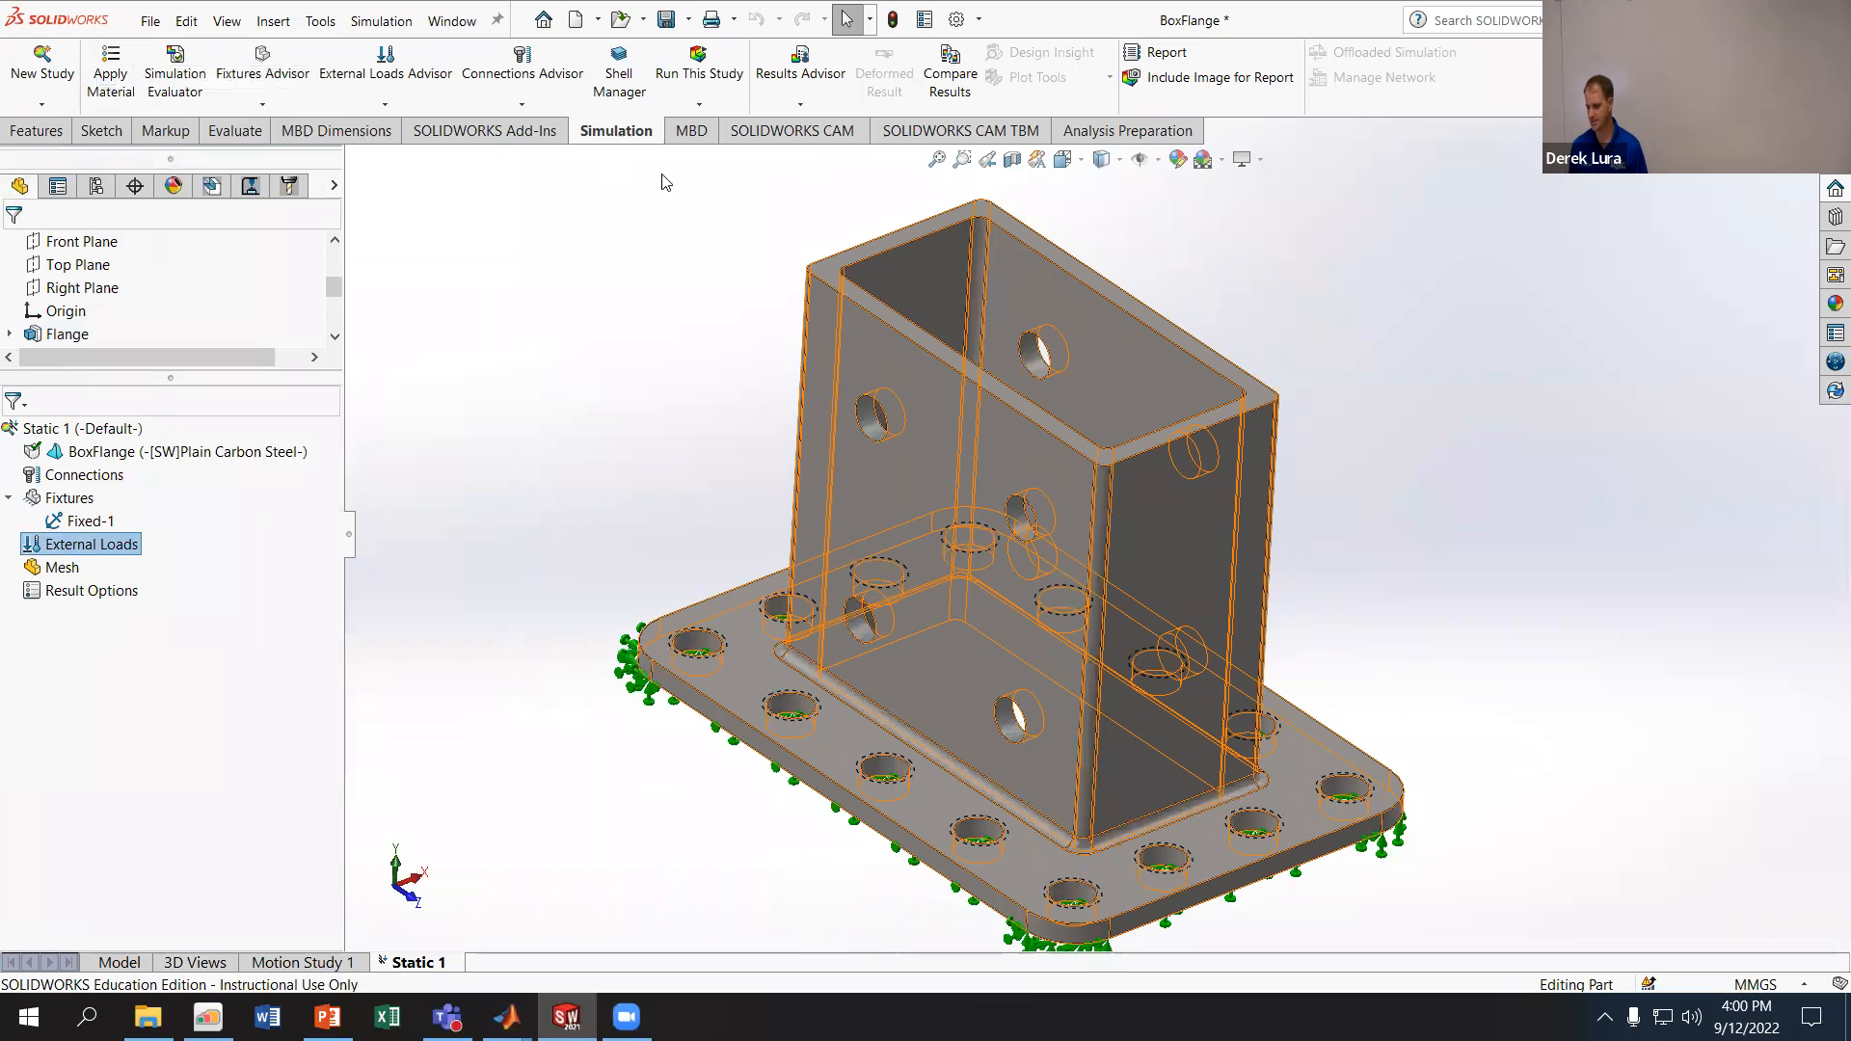
pyautogui.click(848, 255)
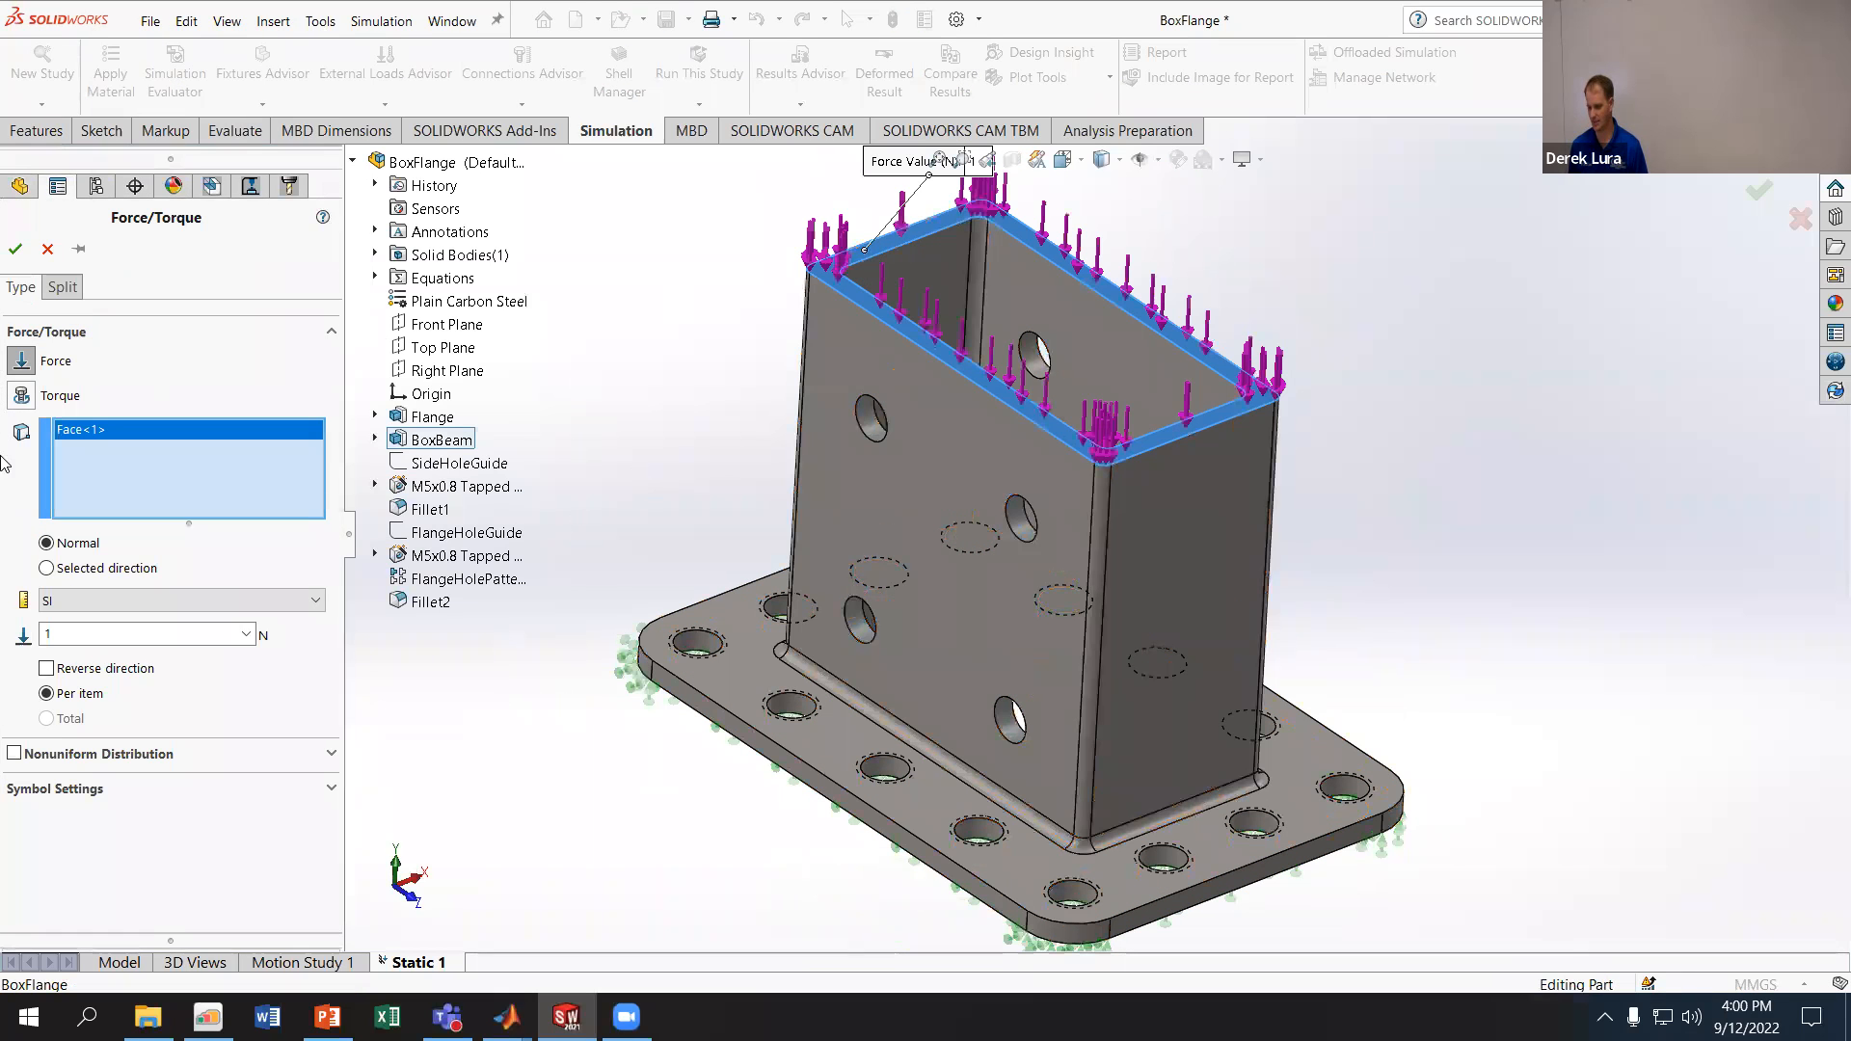
pyautogui.doubleClick(48, 633)
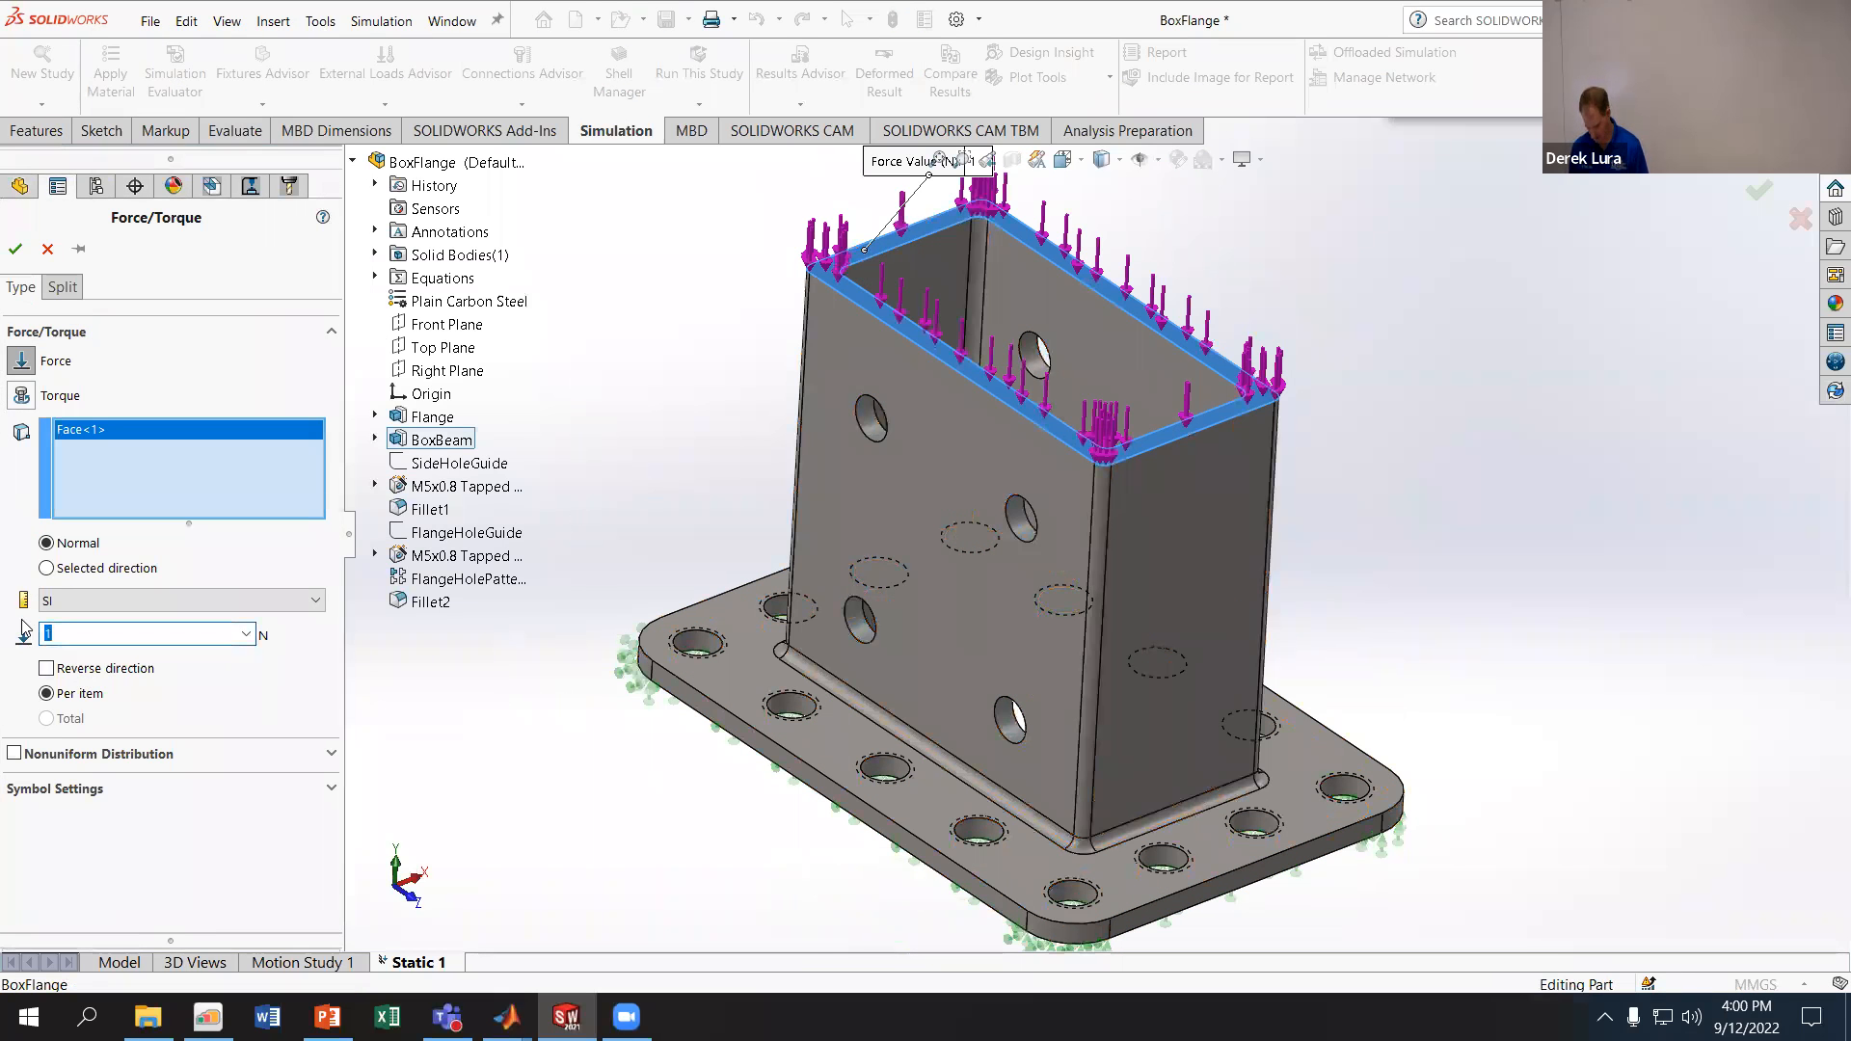
pyautogui.write('10000')
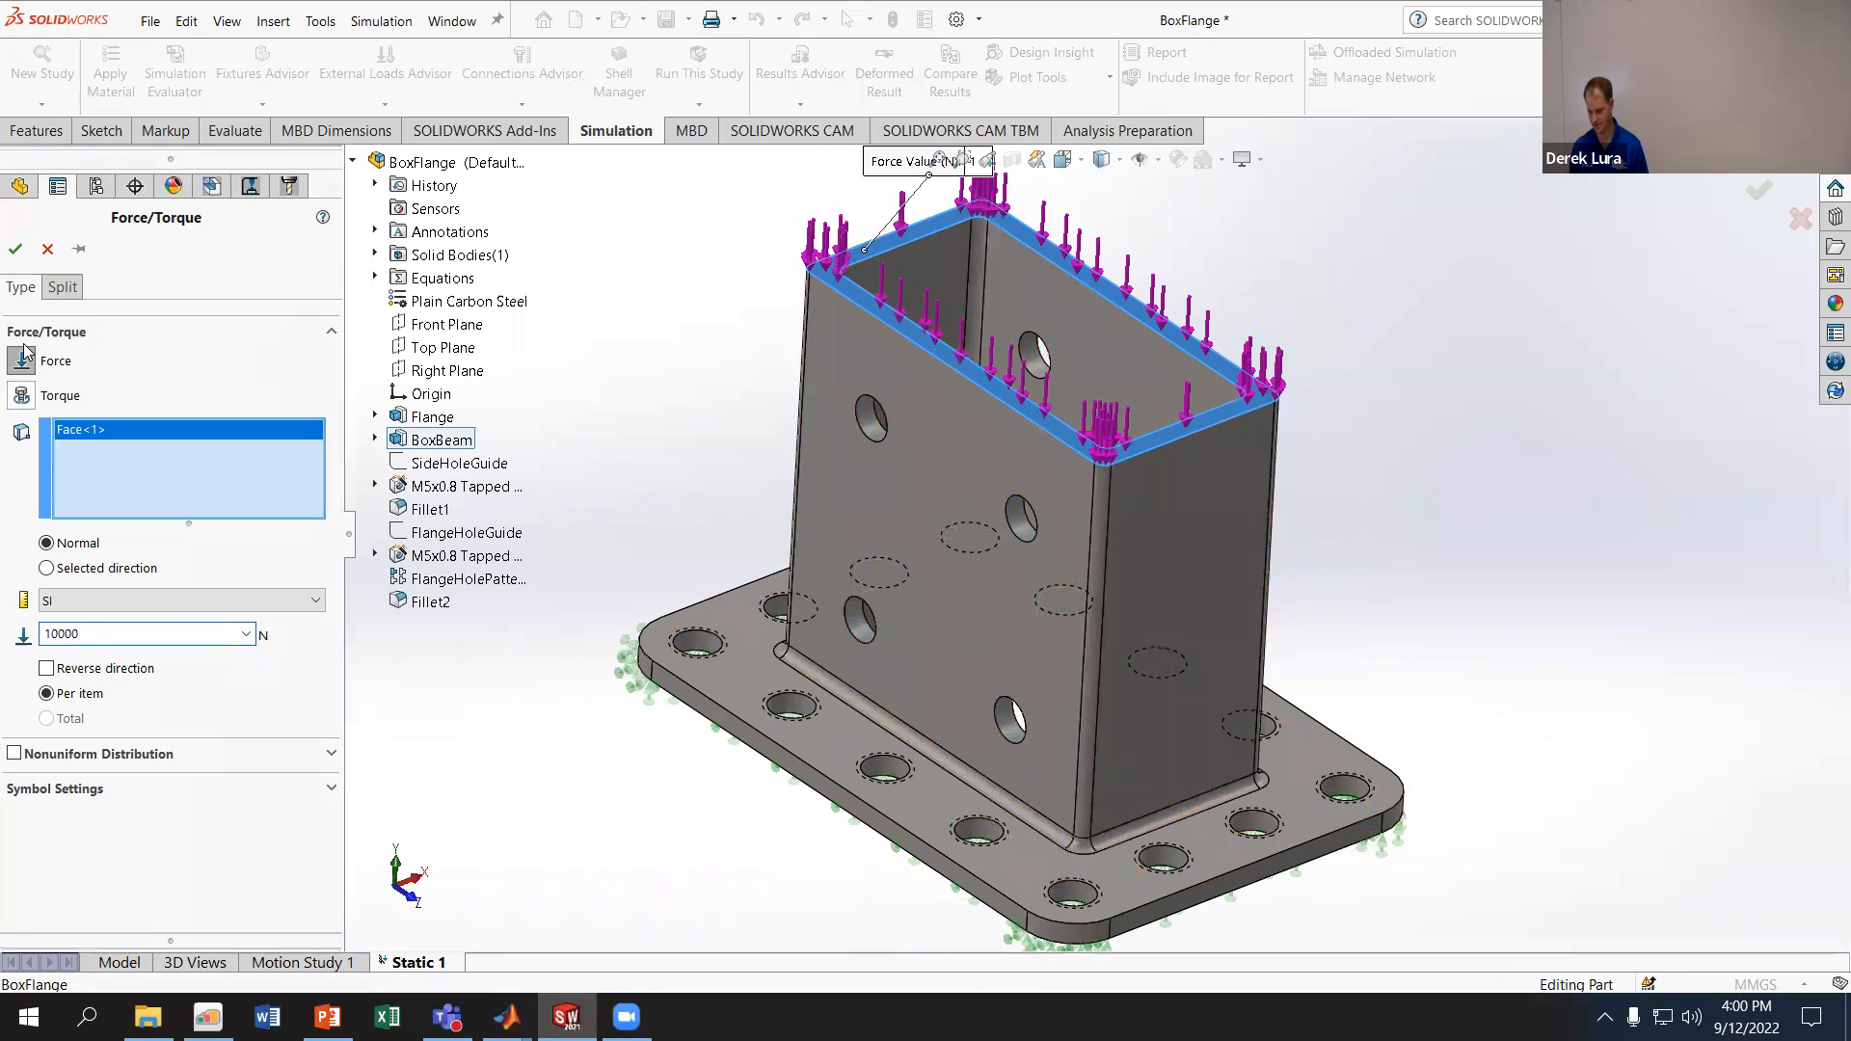
pyautogui.click(16, 250)
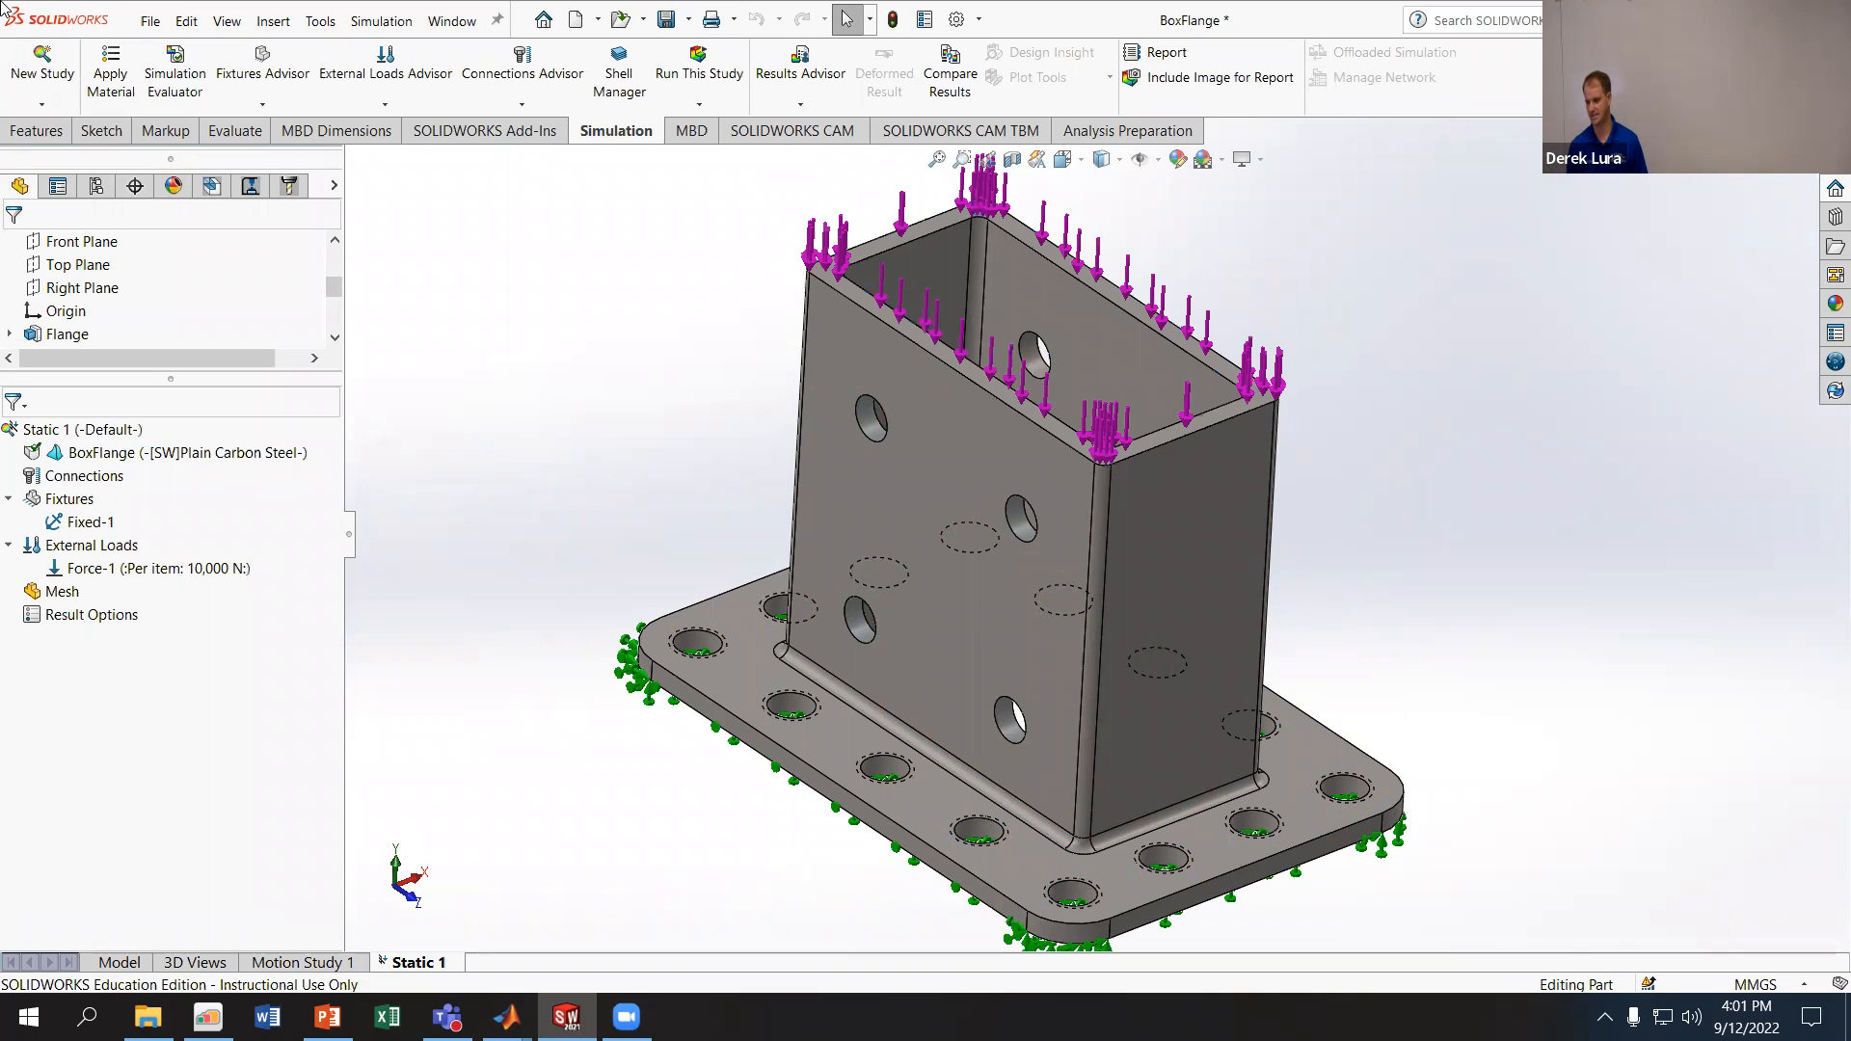
# - Run the static study and examine the von Mises stress plot on the deformed box beam and its side holes
pyautogui.click(719, 63)
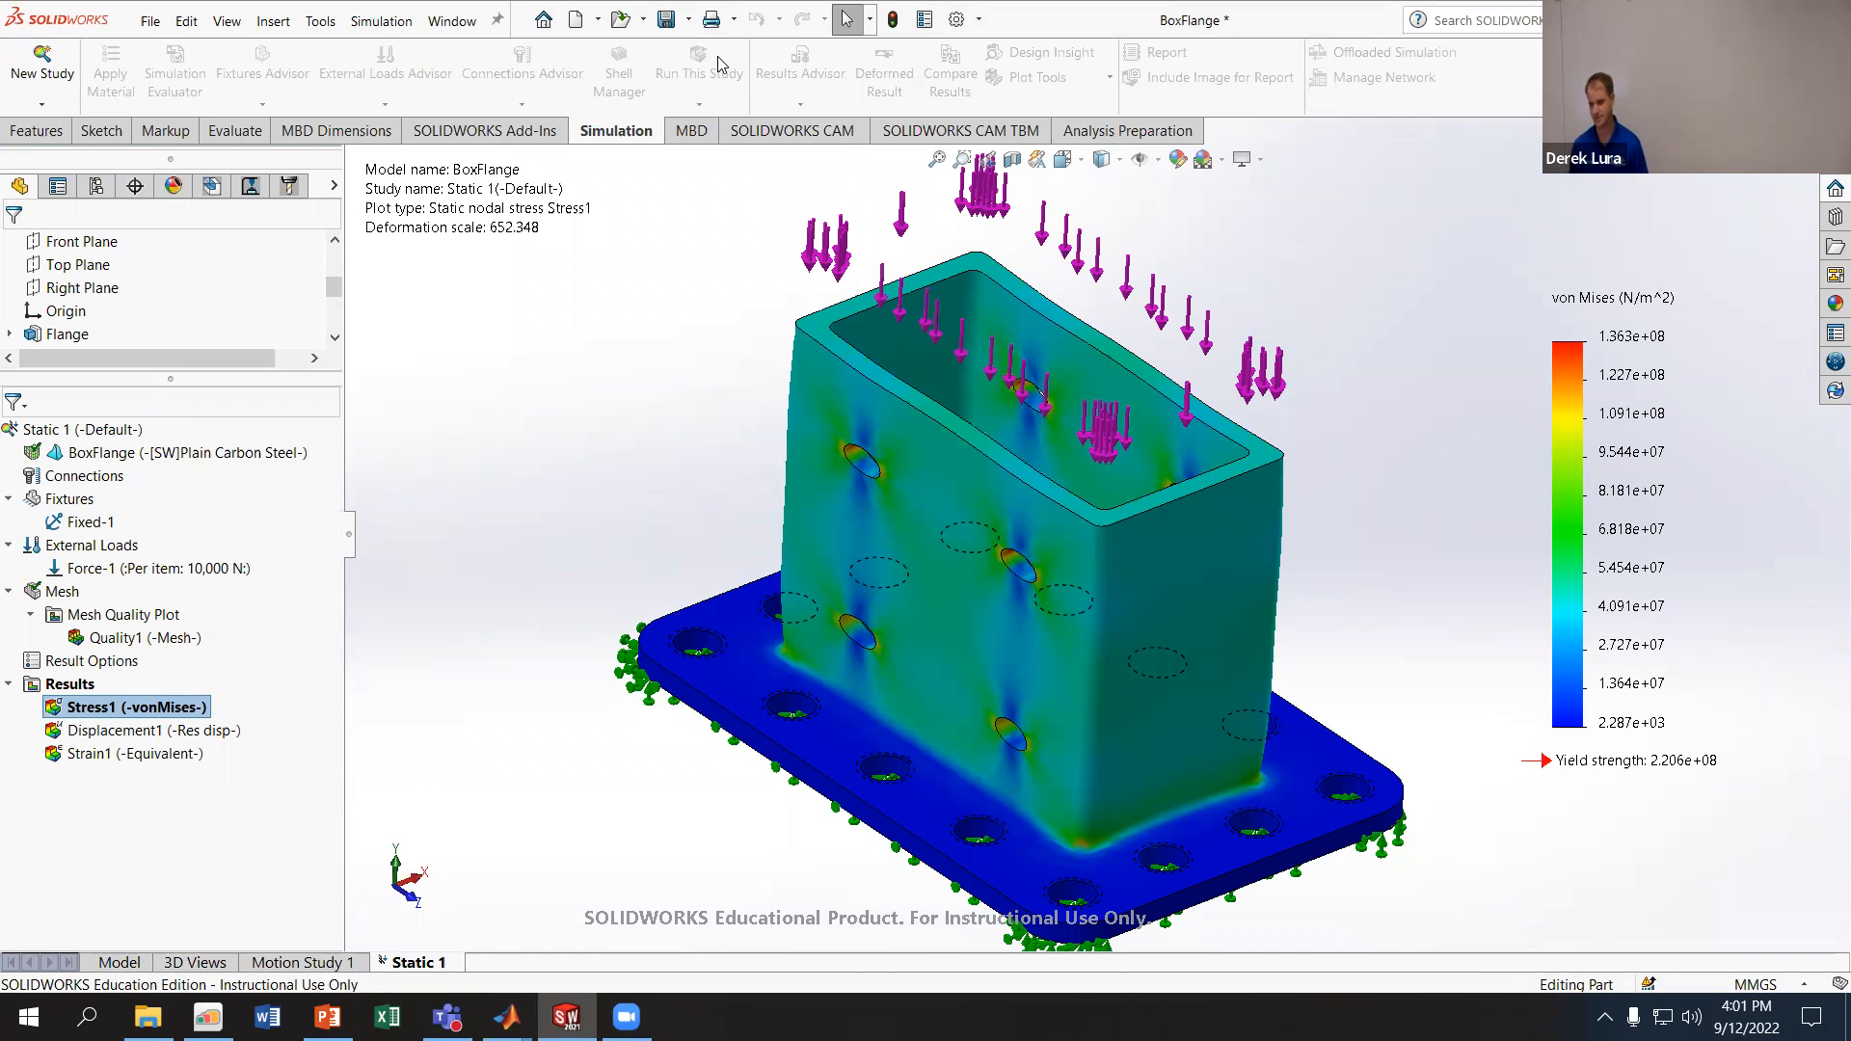
pyautogui.moveTo(744, 392); pyautogui.dragTo(757, 359, button='middle')
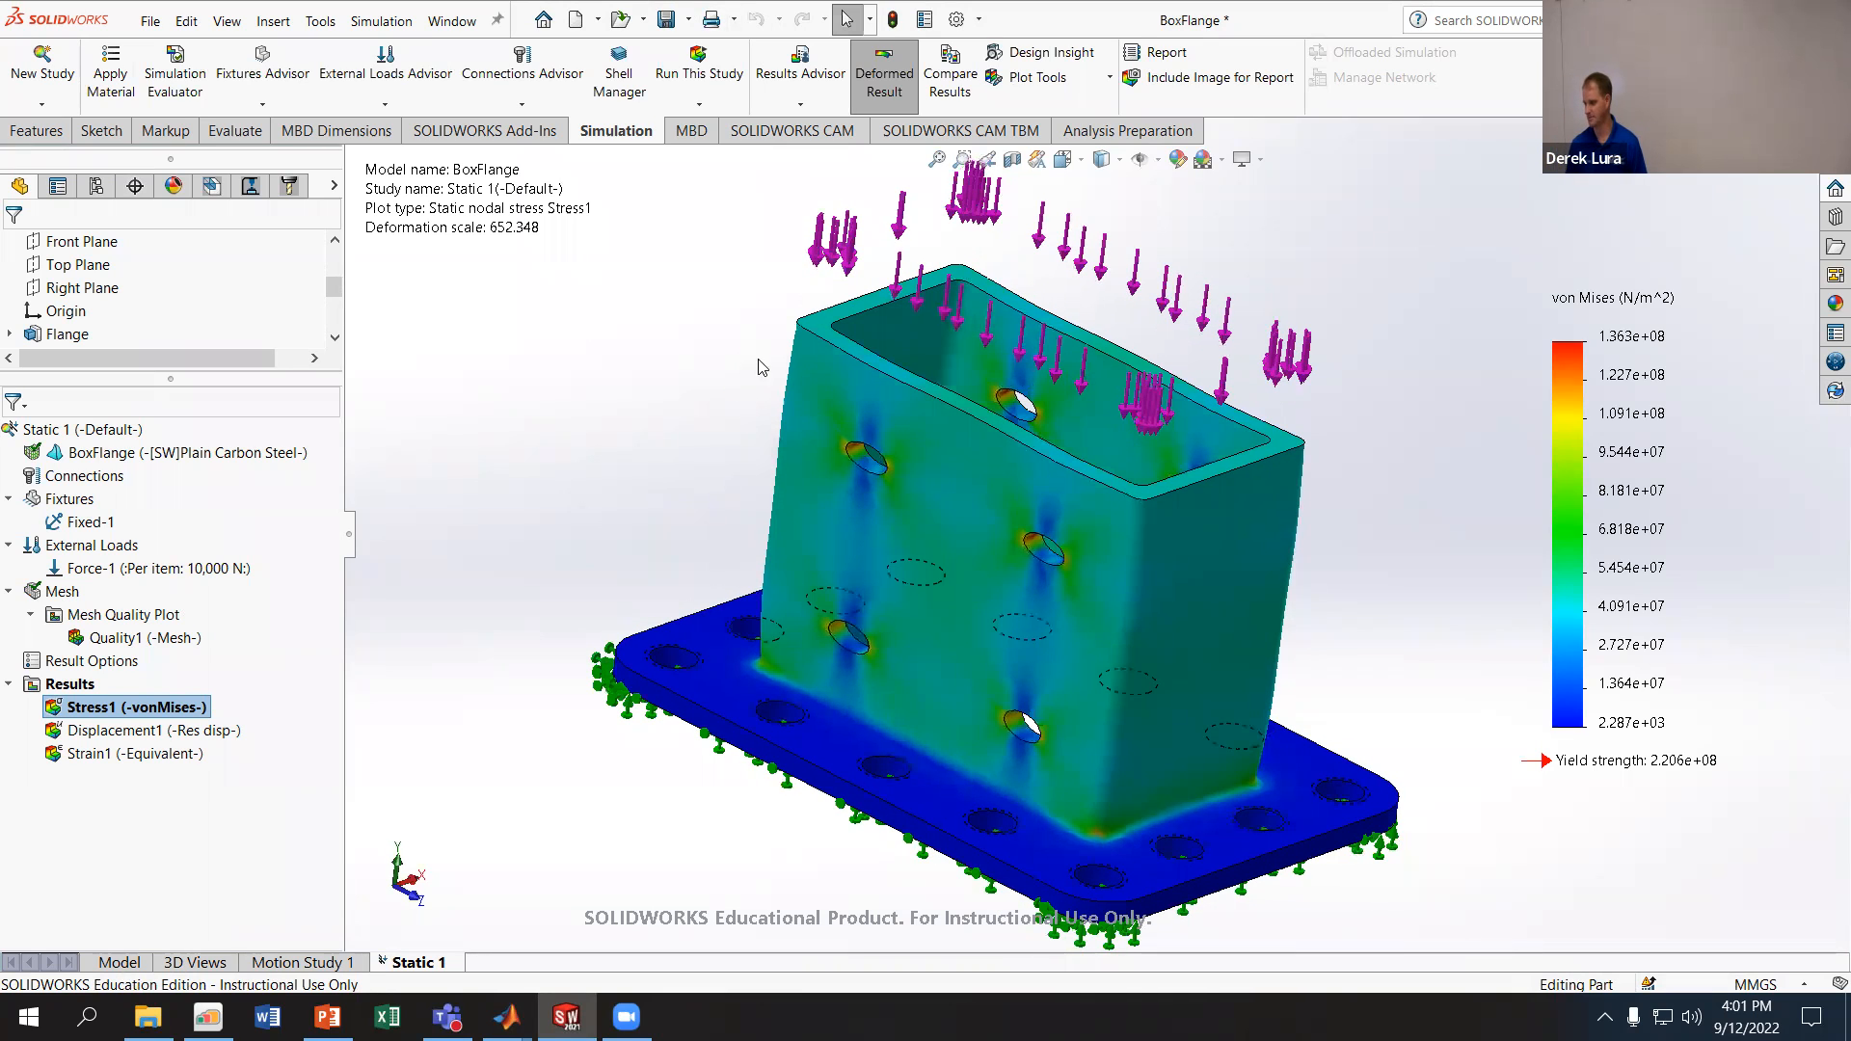
pyautogui.scroll(-3, 893, 401)
pyautogui.moveTo(1013, 445); pyautogui.dragTo(921, 405, button='middle')
pyautogui.scroll(3, 1271, 494)
pyautogui.scroll(-2, 1419, 444)
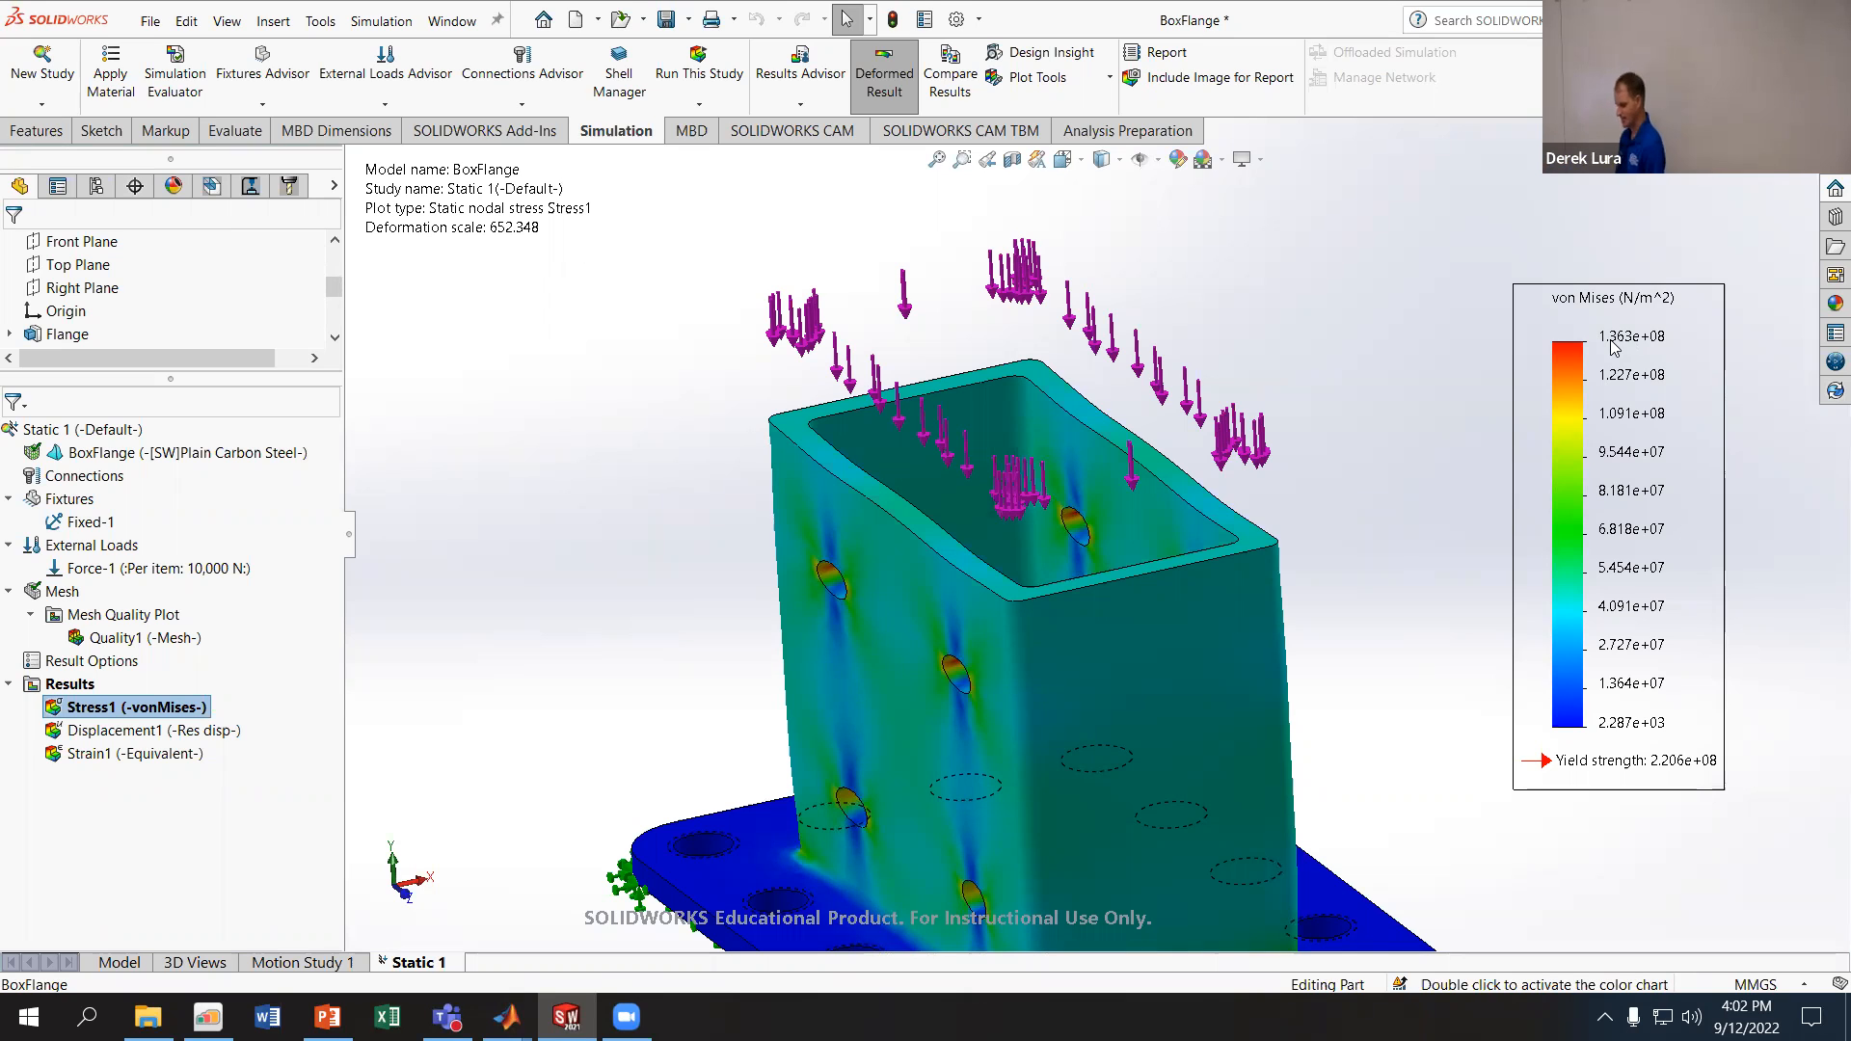
pyautogui.scroll(4, 1307, 658)
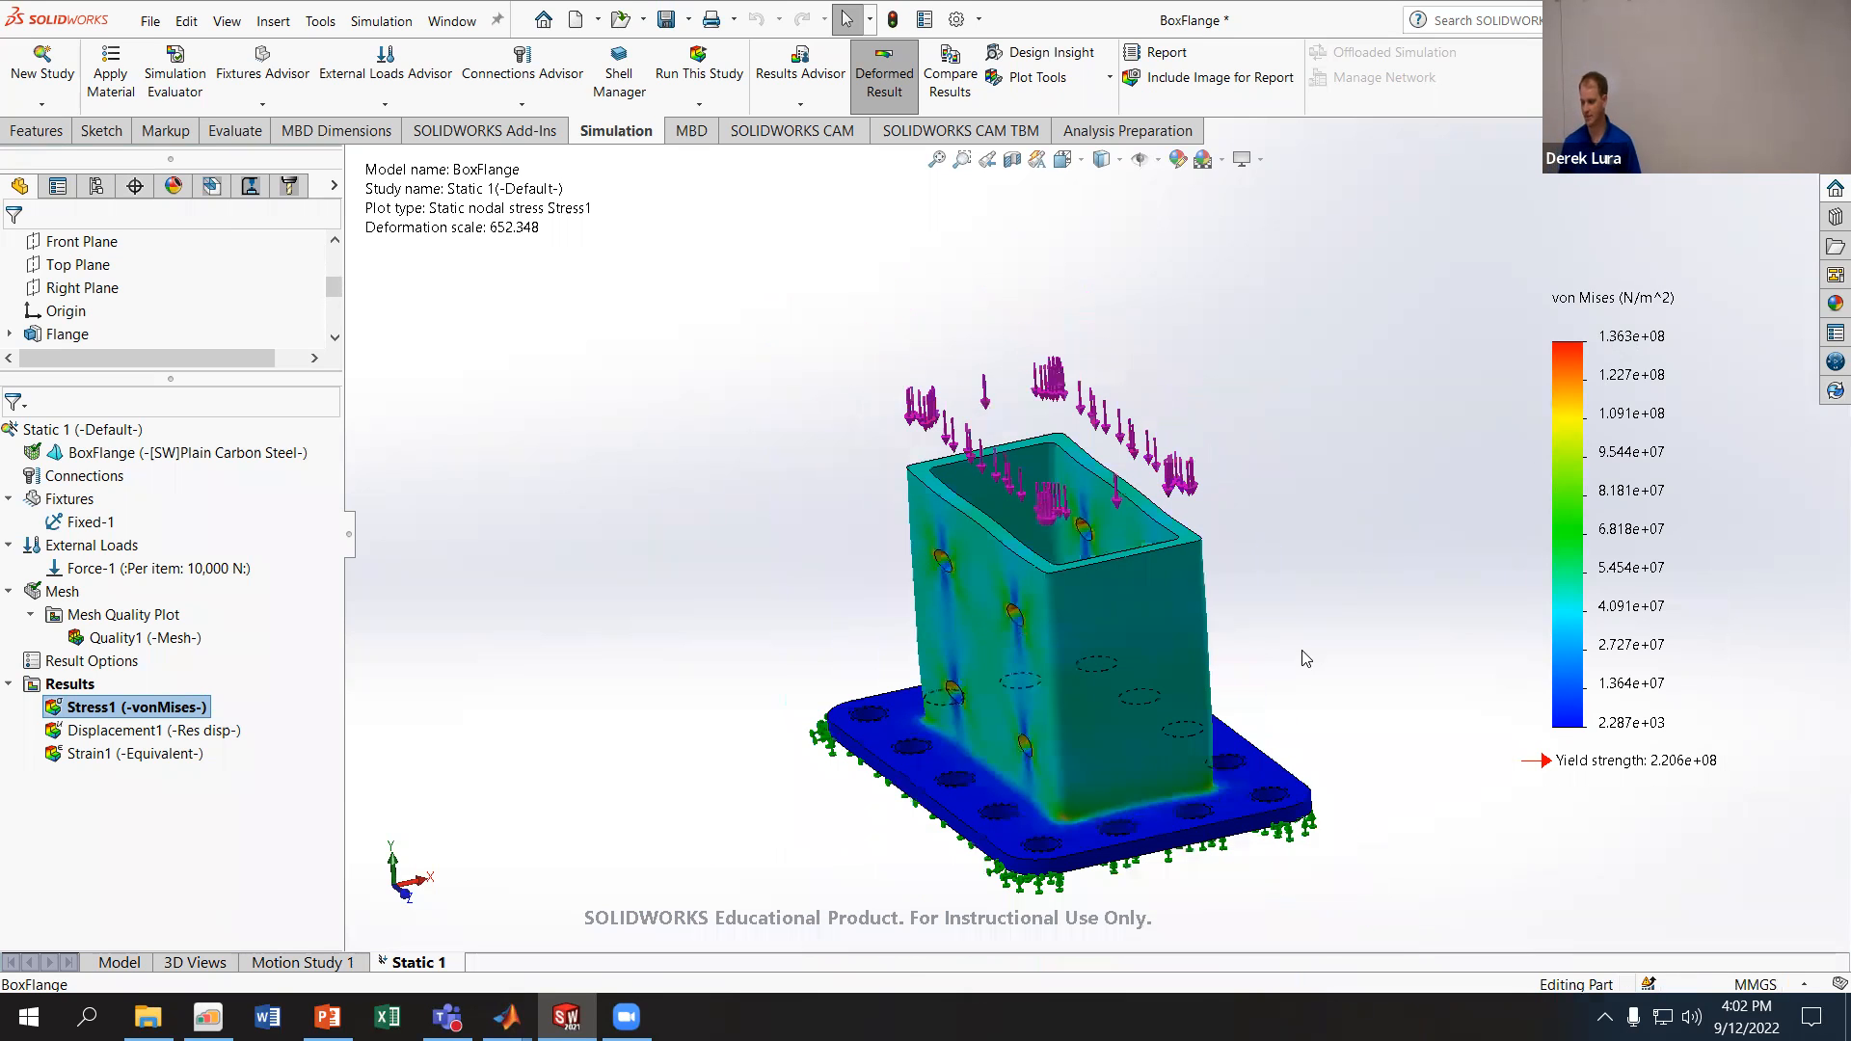
pyautogui.scroll(2, 1341, 780)
pyautogui.scroll(-2, 1248, 538)
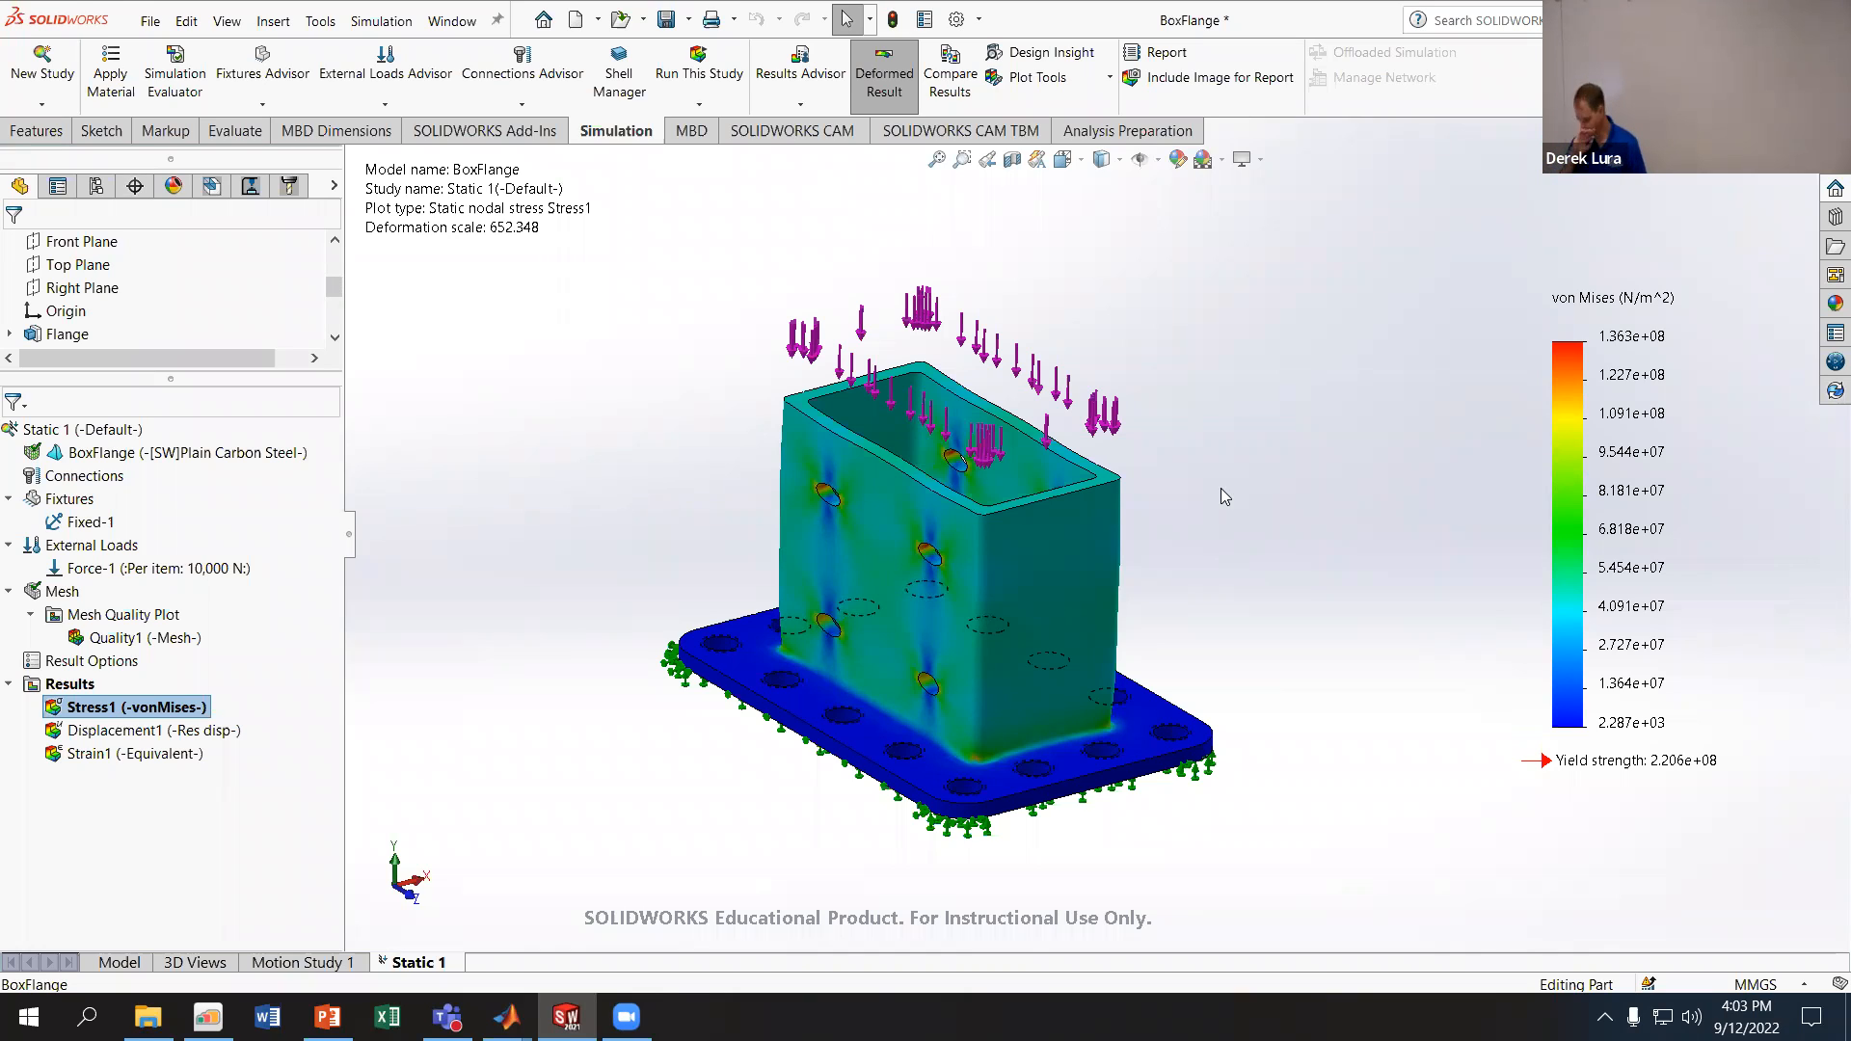
# - Open the definition of the von Mises stress plot and review its chart options and settings
pyautogui.rightClick(109, 718)
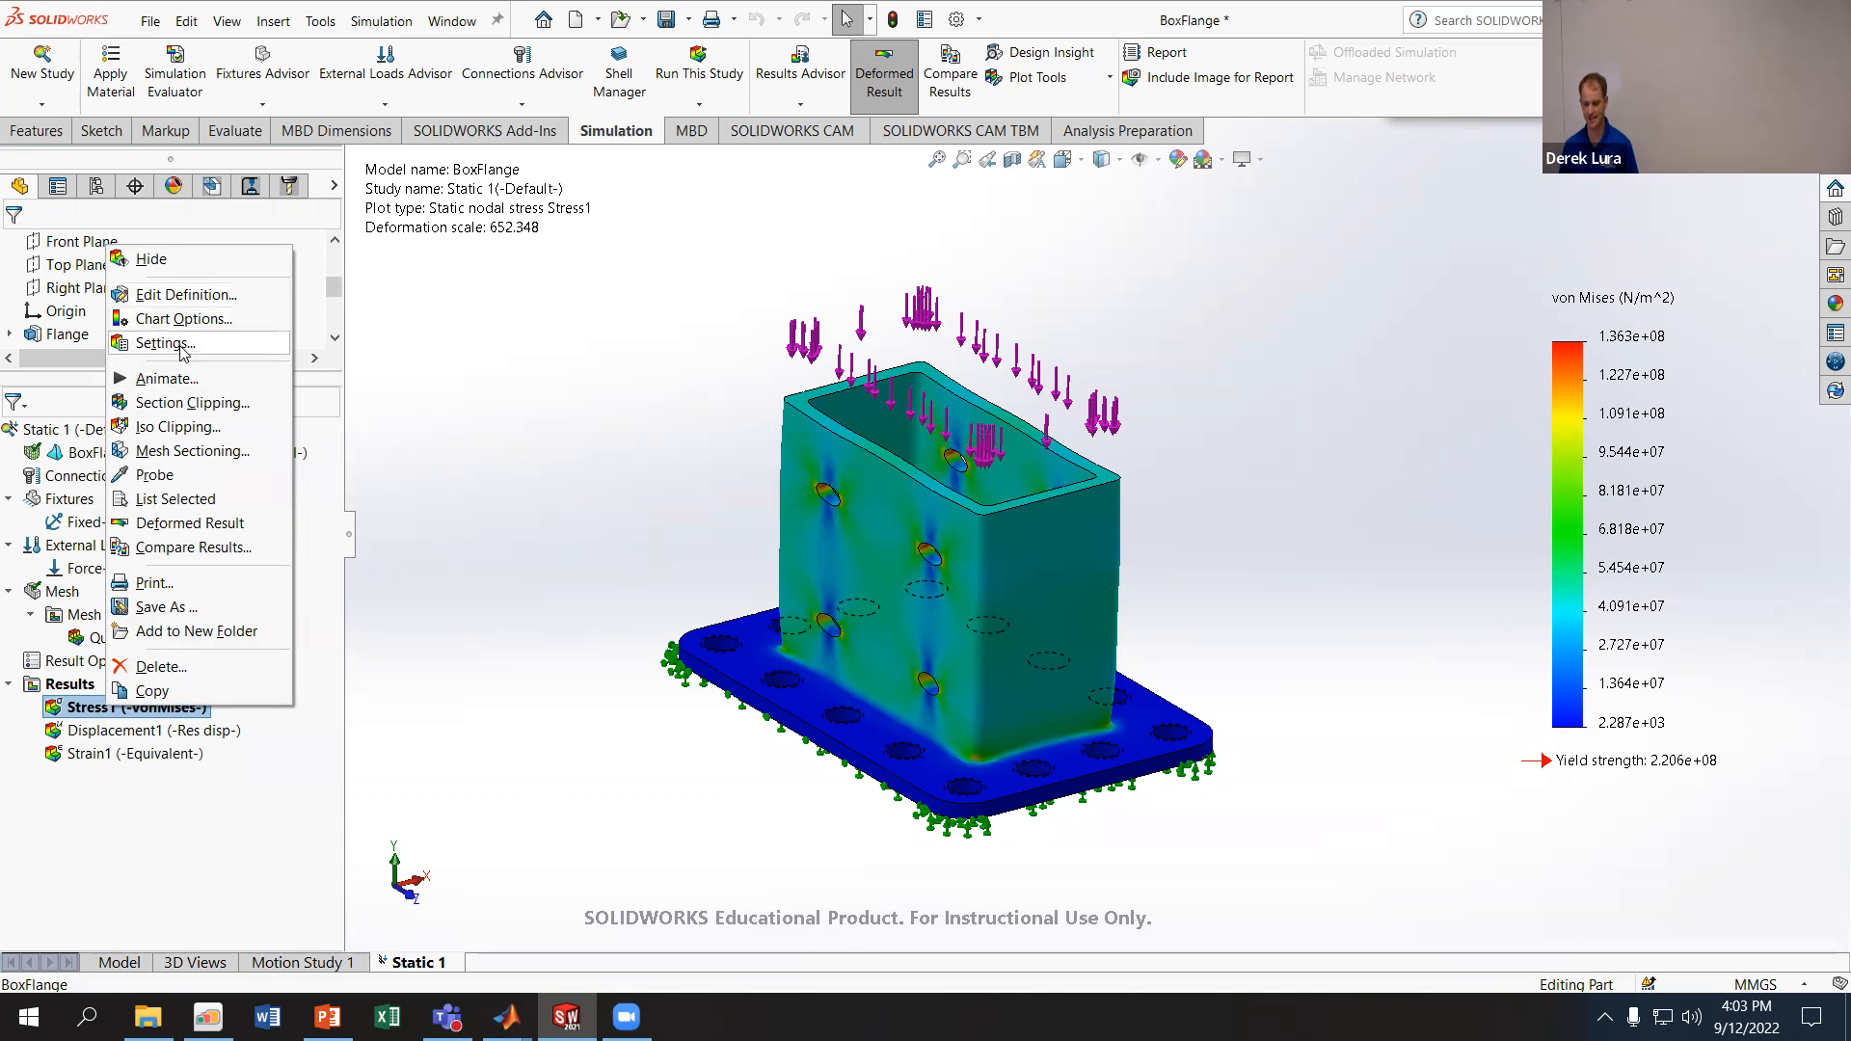
pyautogui.click(186, 295)
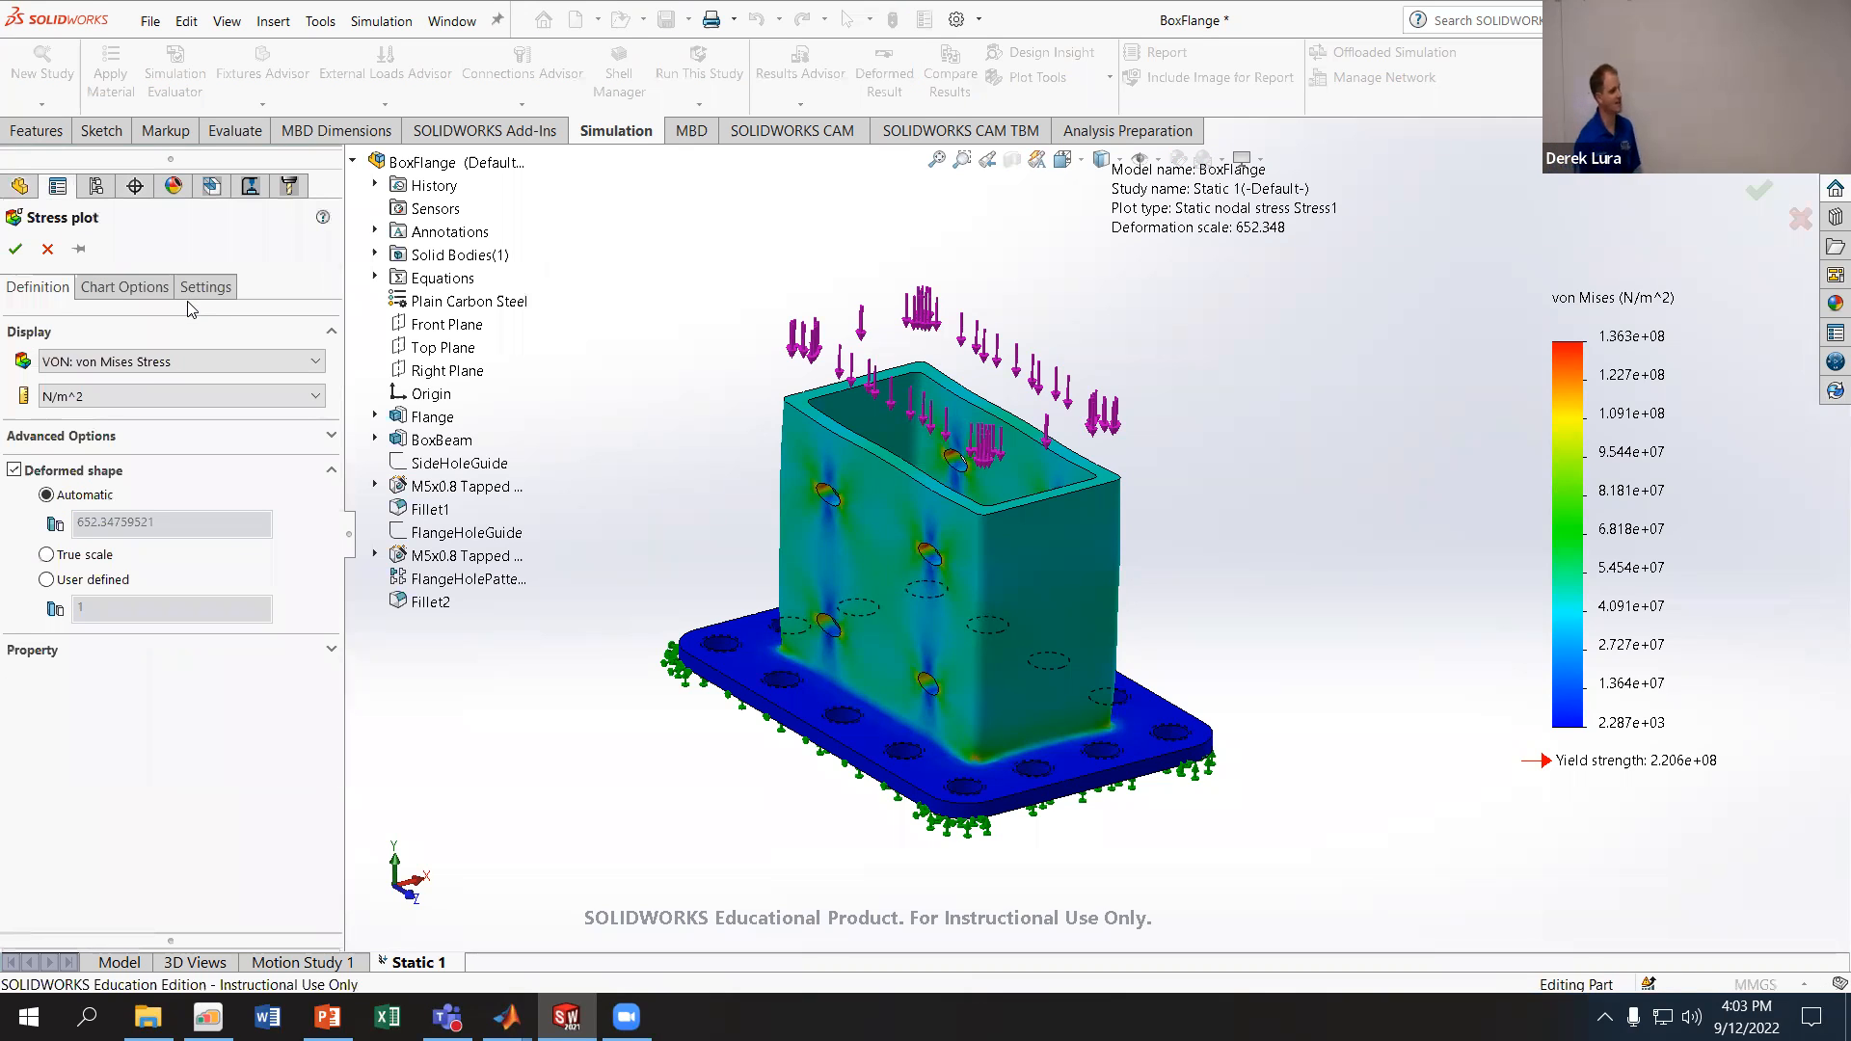
pyautogui.click(112, 288)
pyautogui.click(205, 286)
pyautogui.click(124, 286)
pyautogui.click(23, 289)
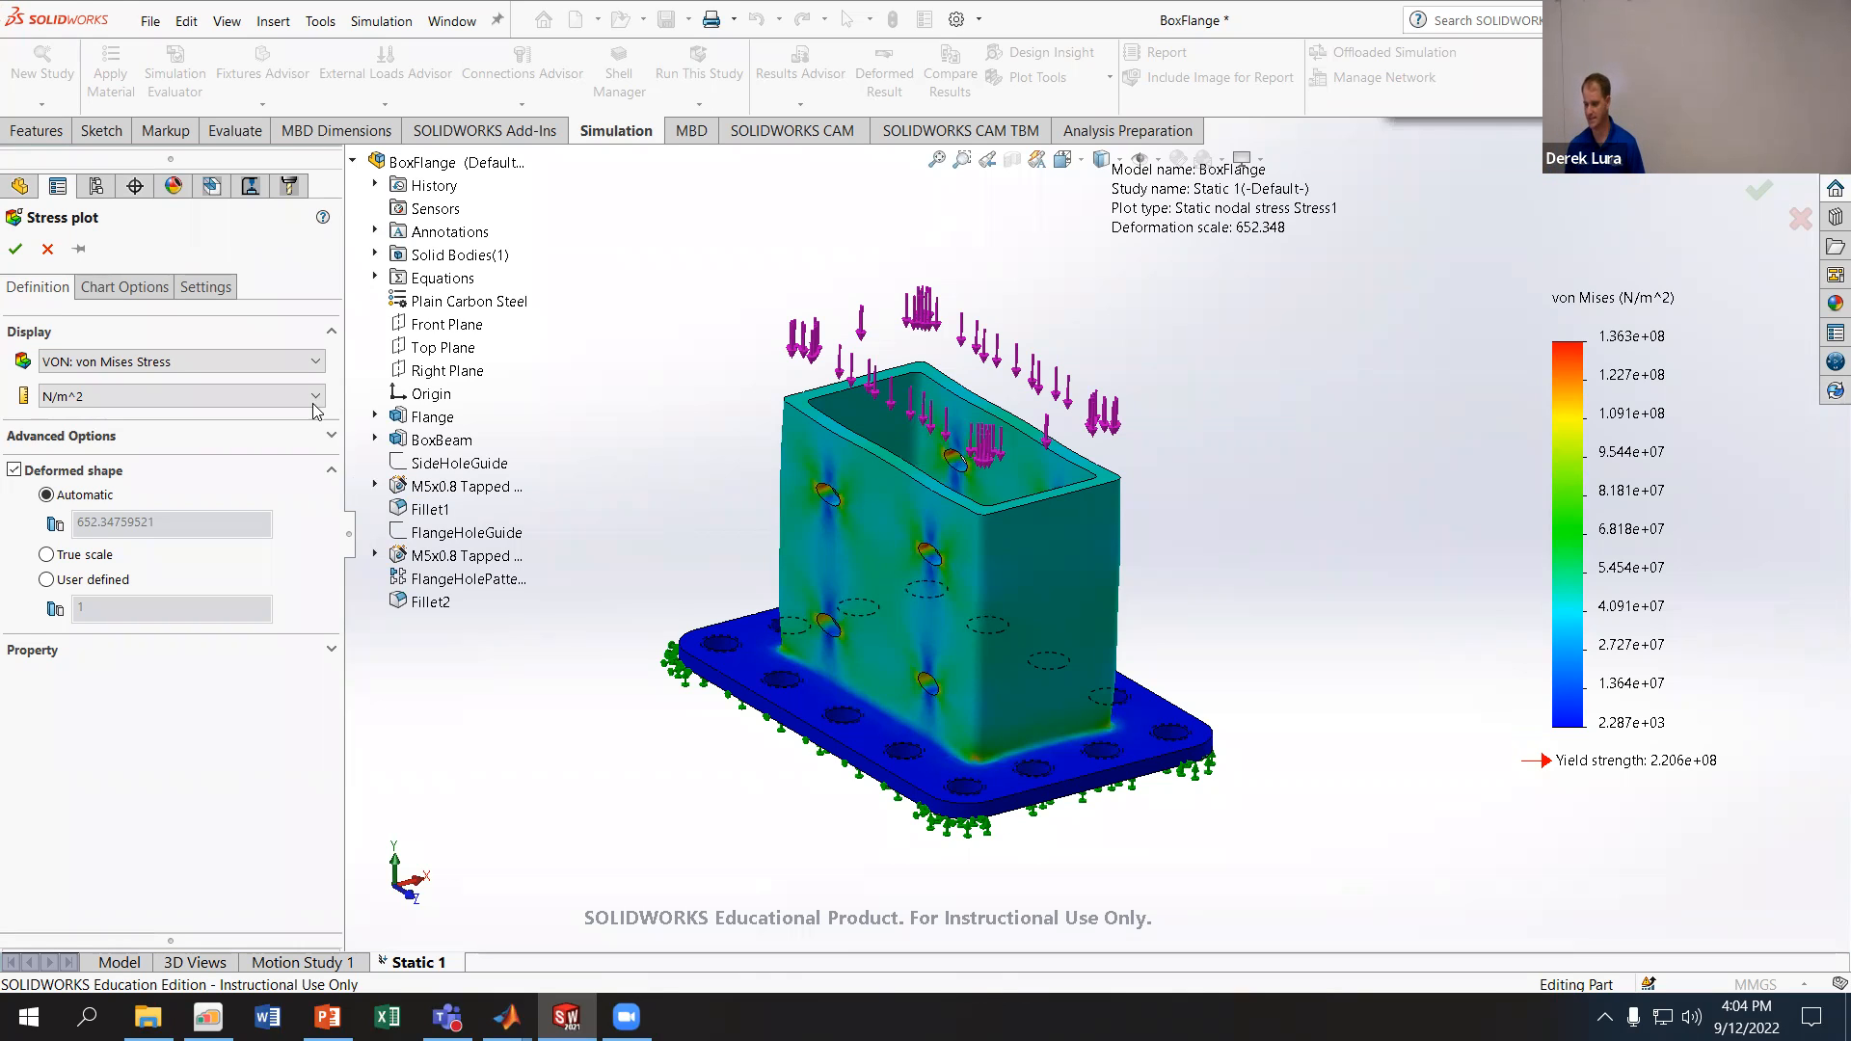
# - Switch the stress plot to SX: X Normal Stress and examine the distribution on the box beam and flange
pyautogui.click(302, 365)
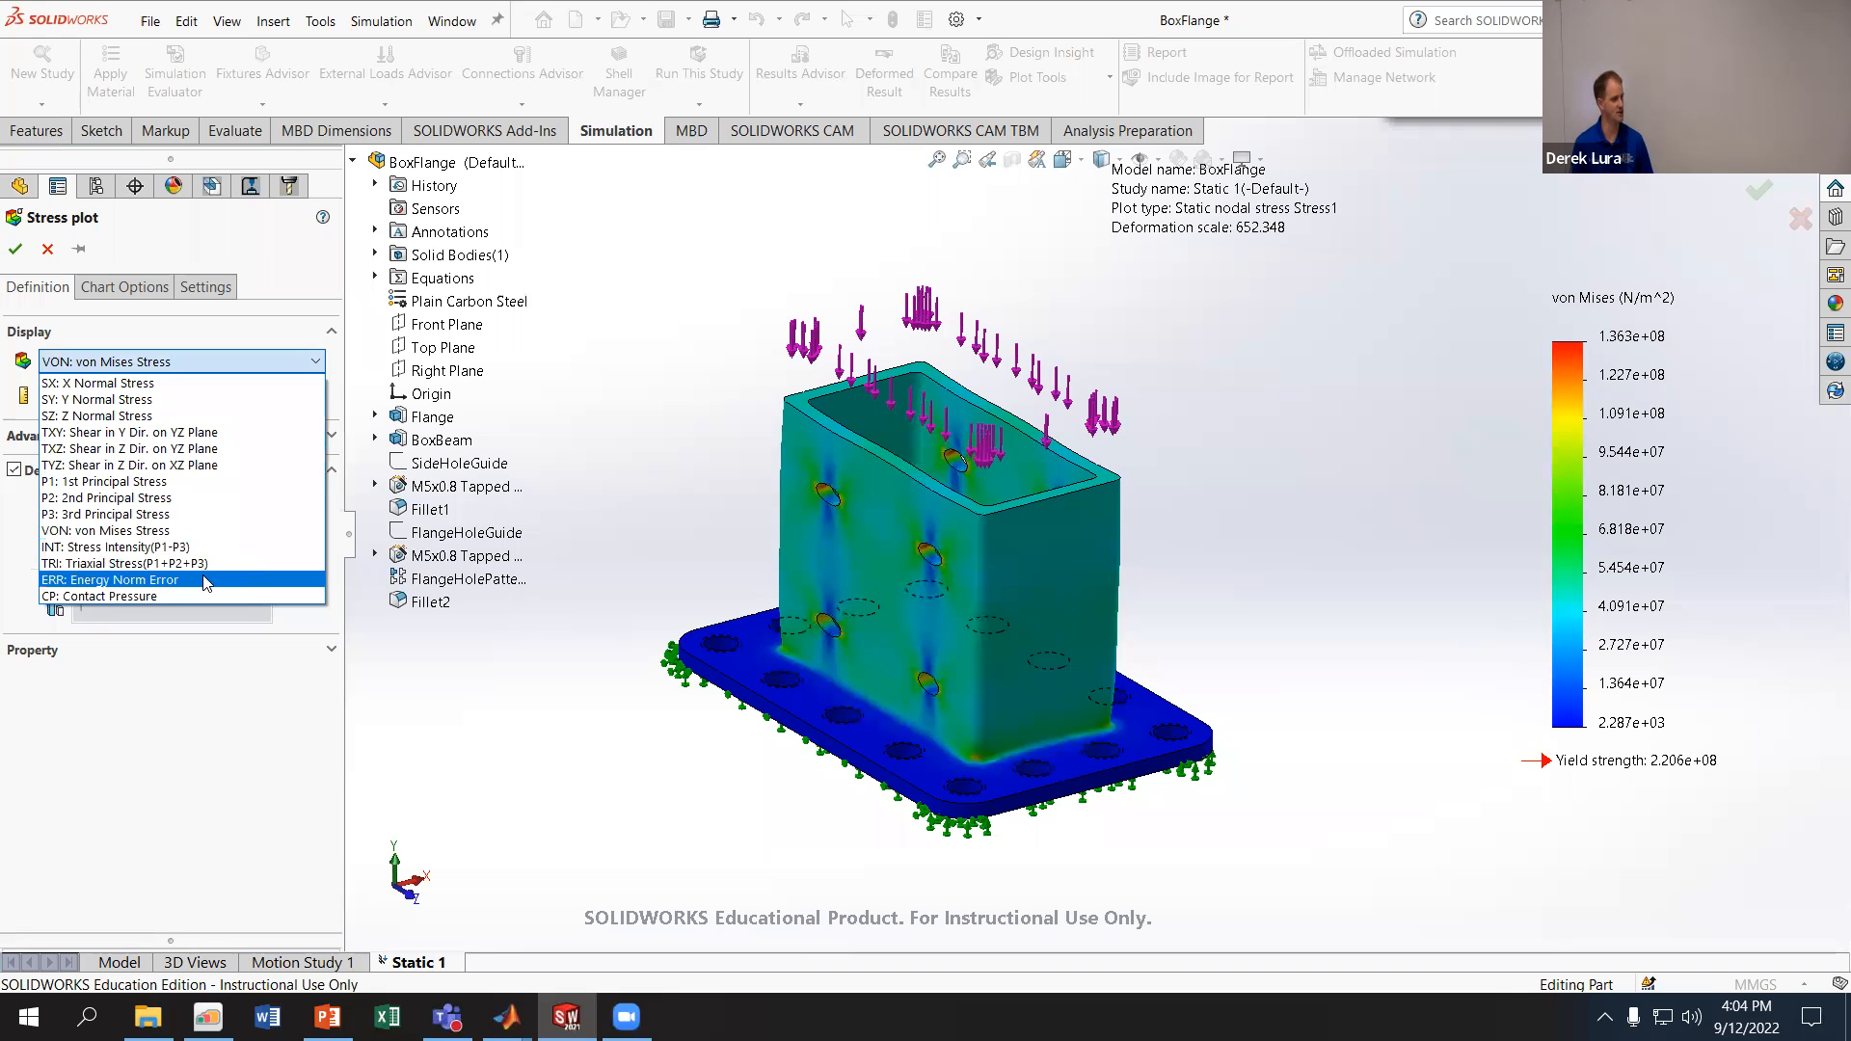
pyautogui.click(171, 387)
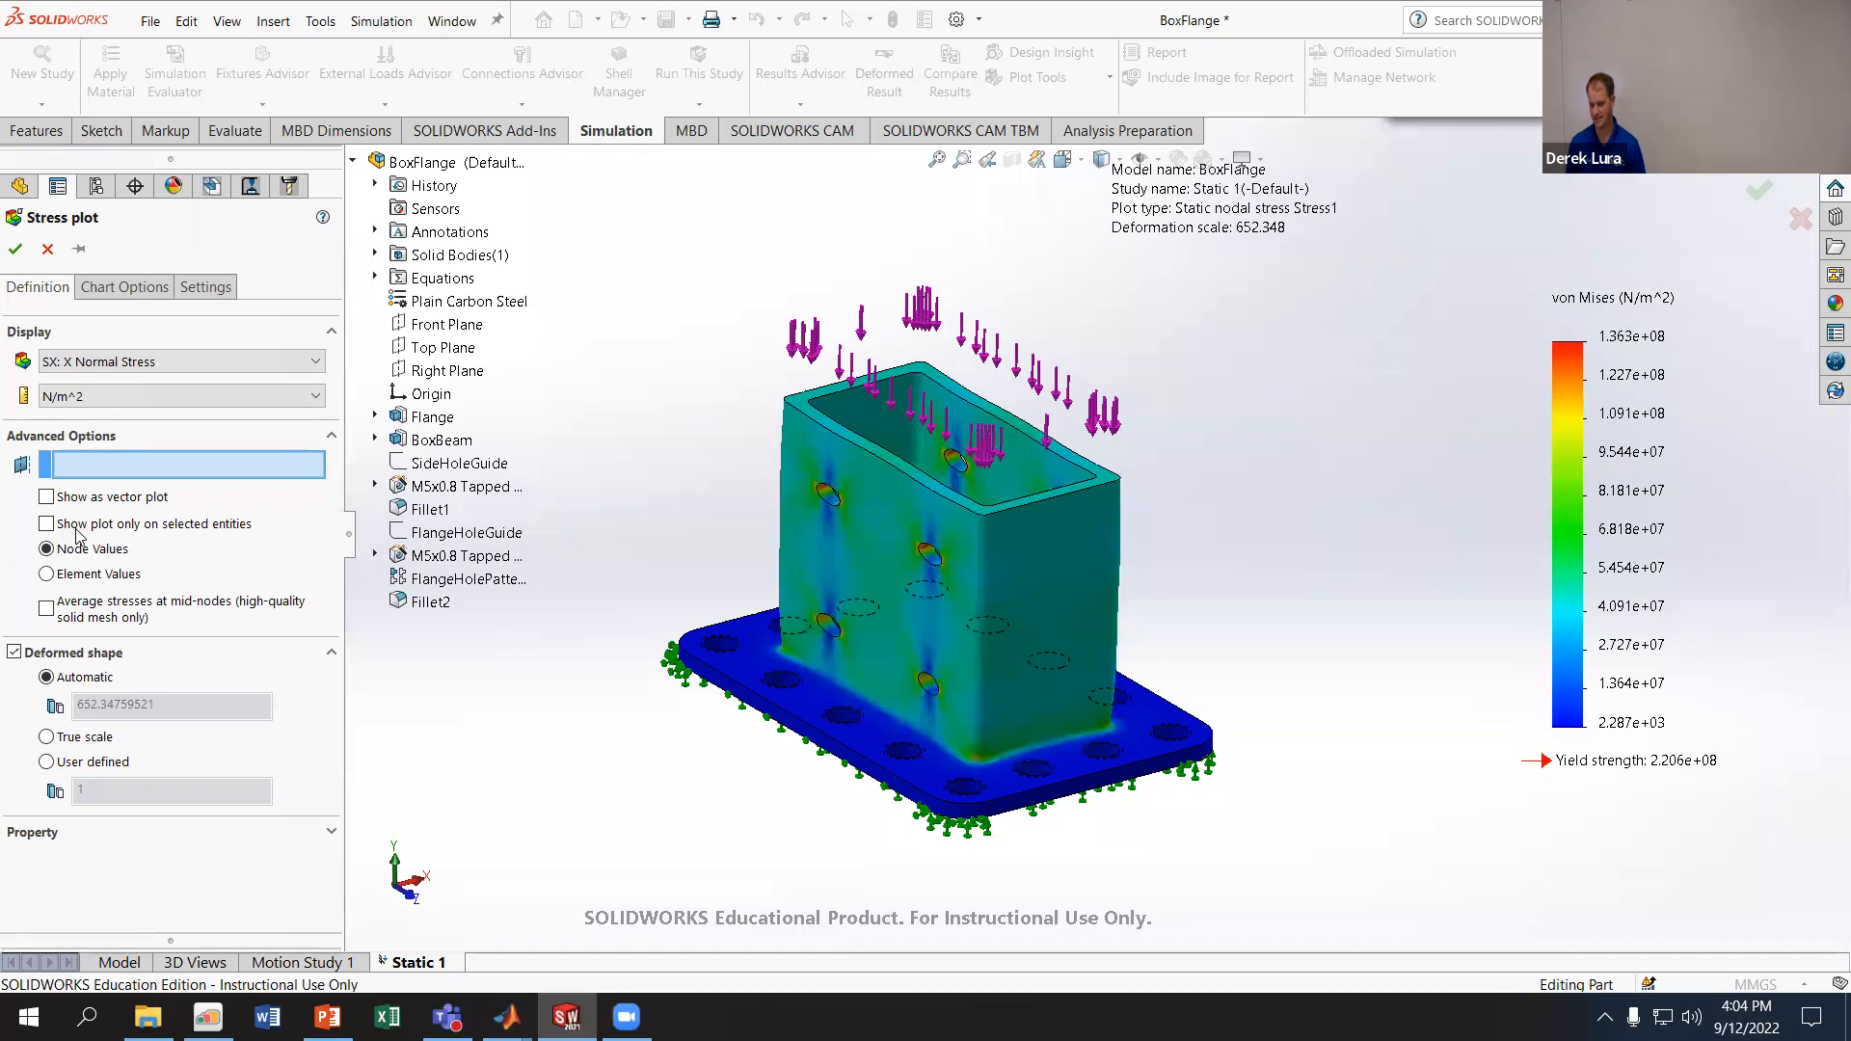
pyautogui.click(16, 249)
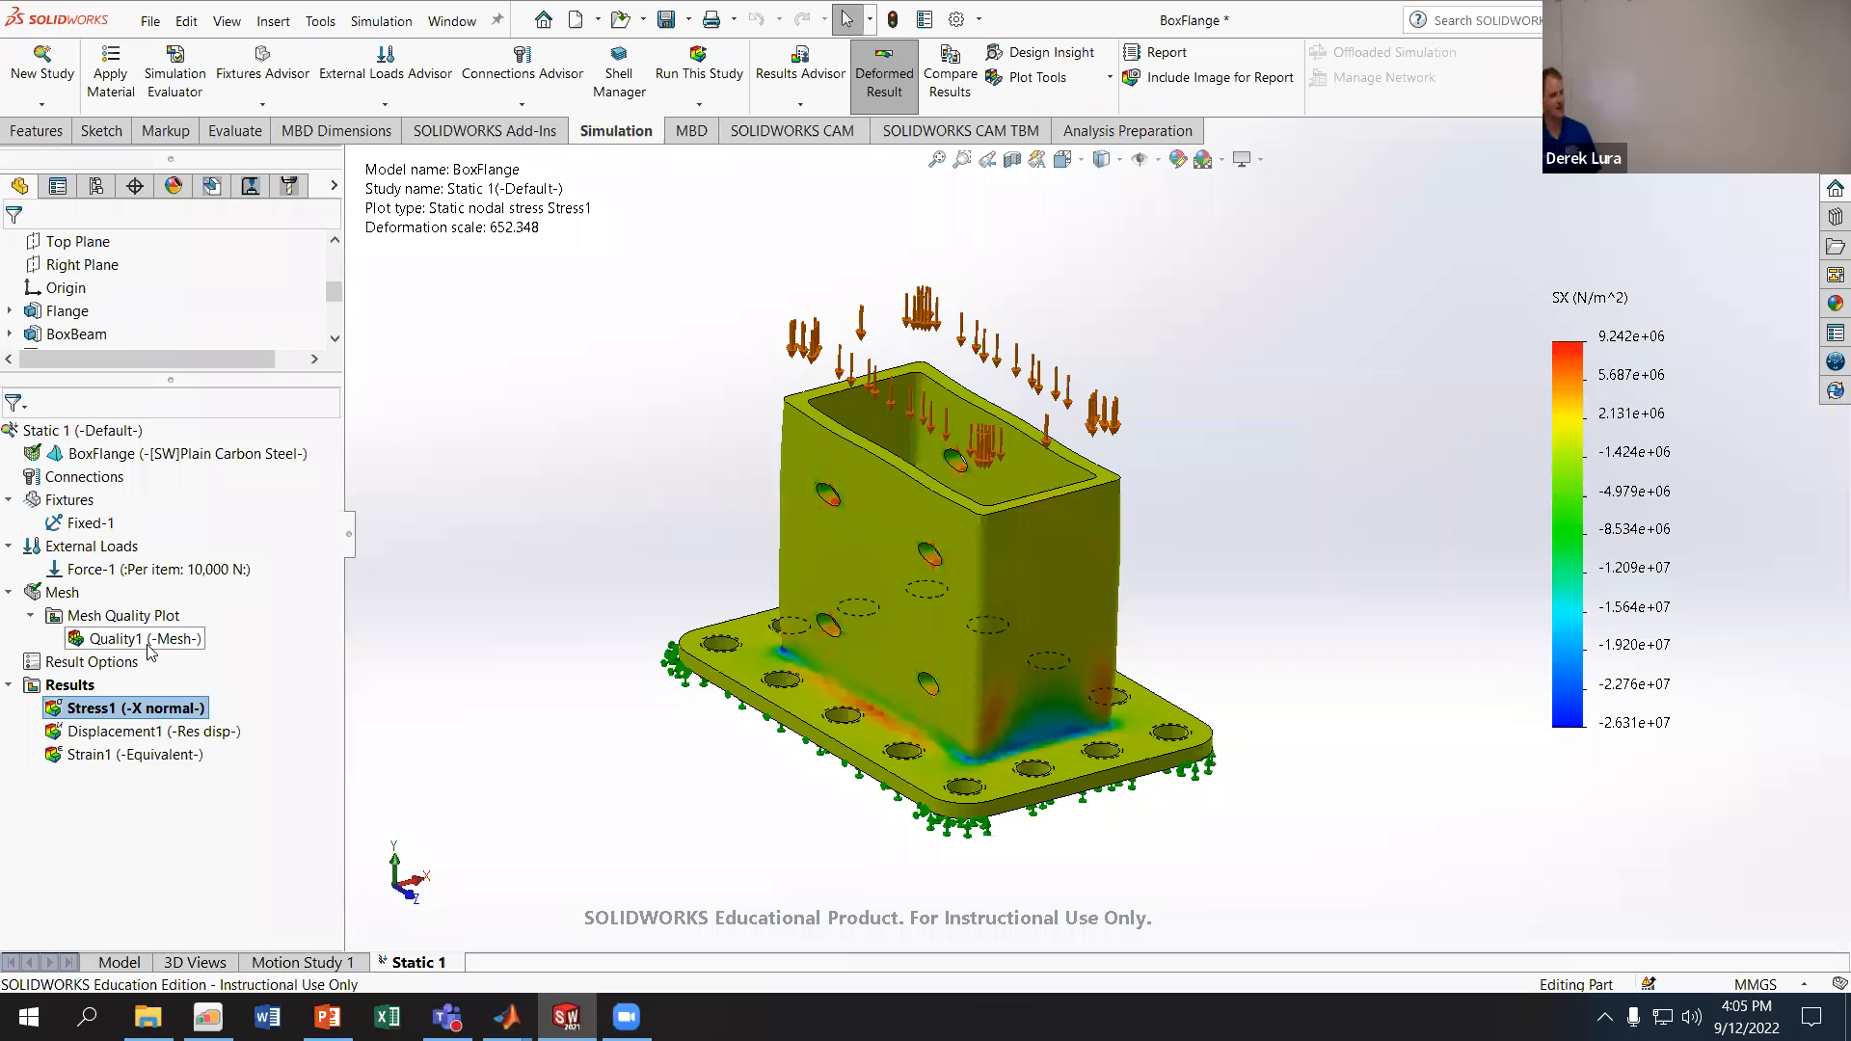
pyautogui.scroll(2, 1207, 407)
pyautogui.scroll(-6, 1208, 407)
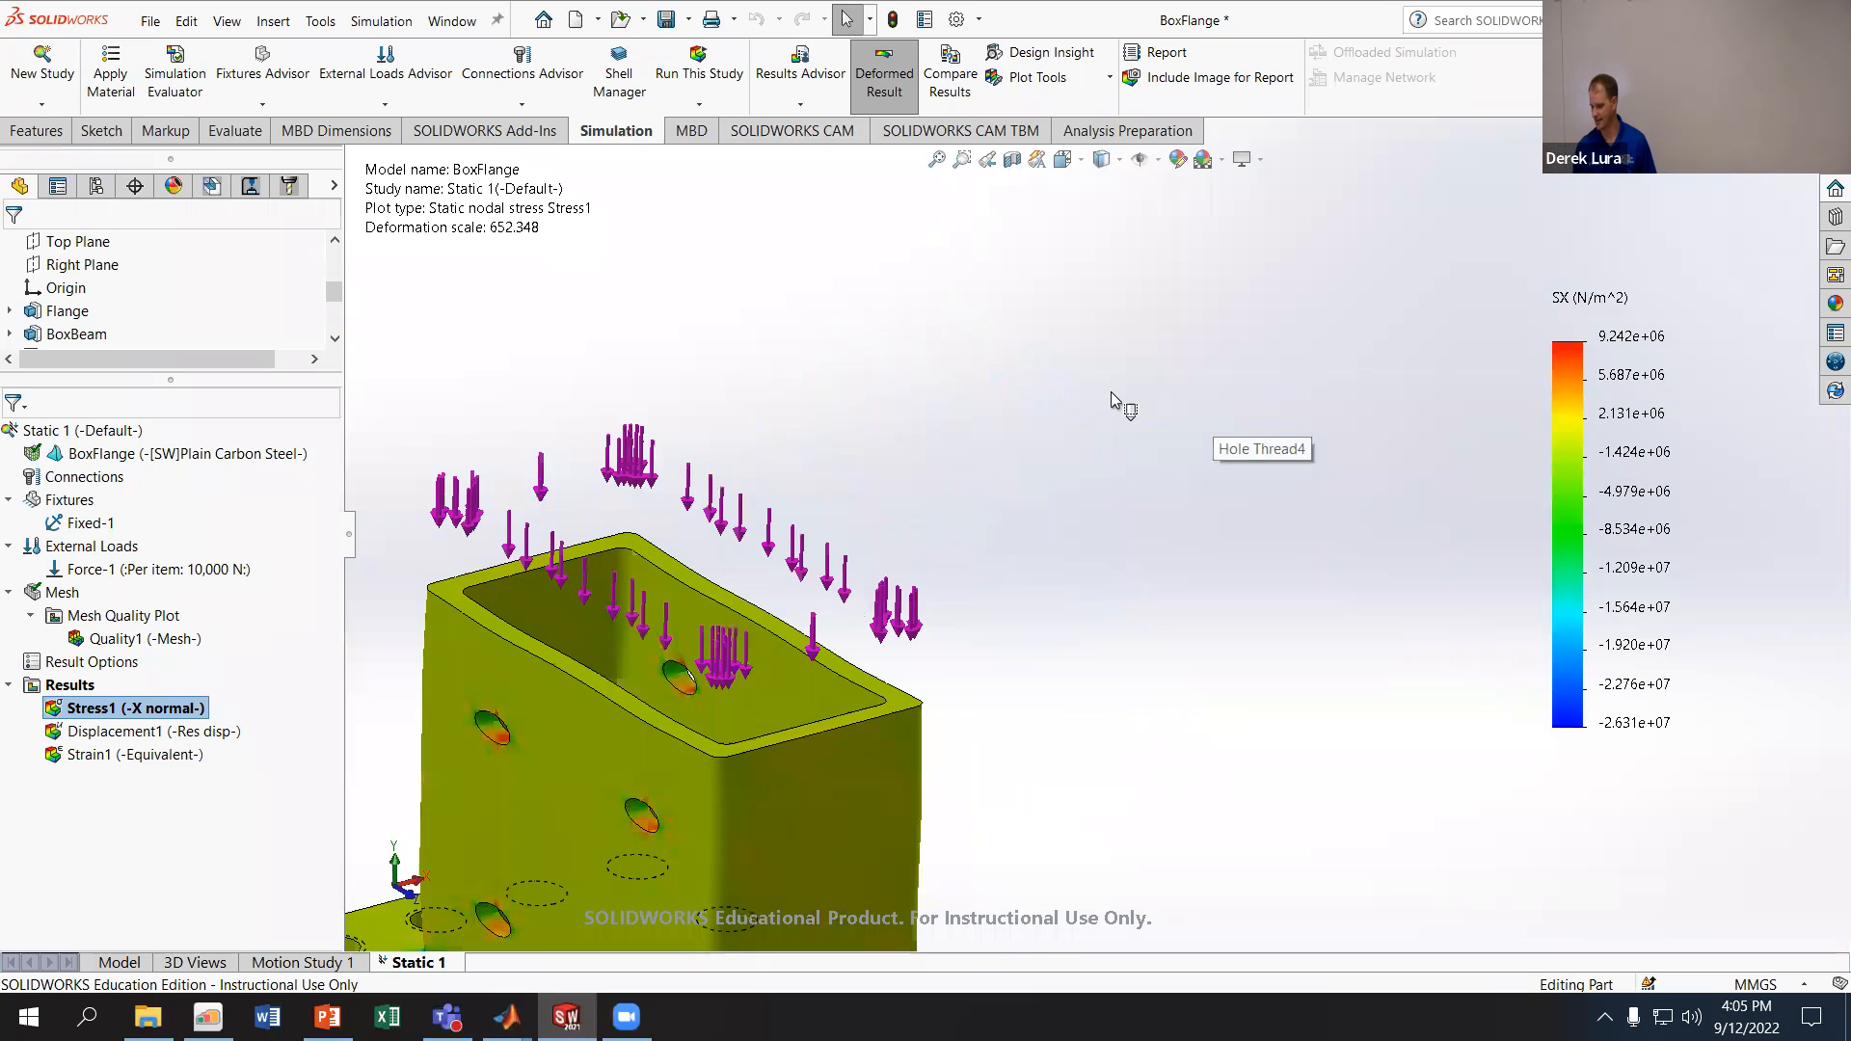
pyautogui.scroll(3, 891, 498)
pyautogui.scroll(-1, 890, 499)
pyautogui.scroll(2, 682, 668)
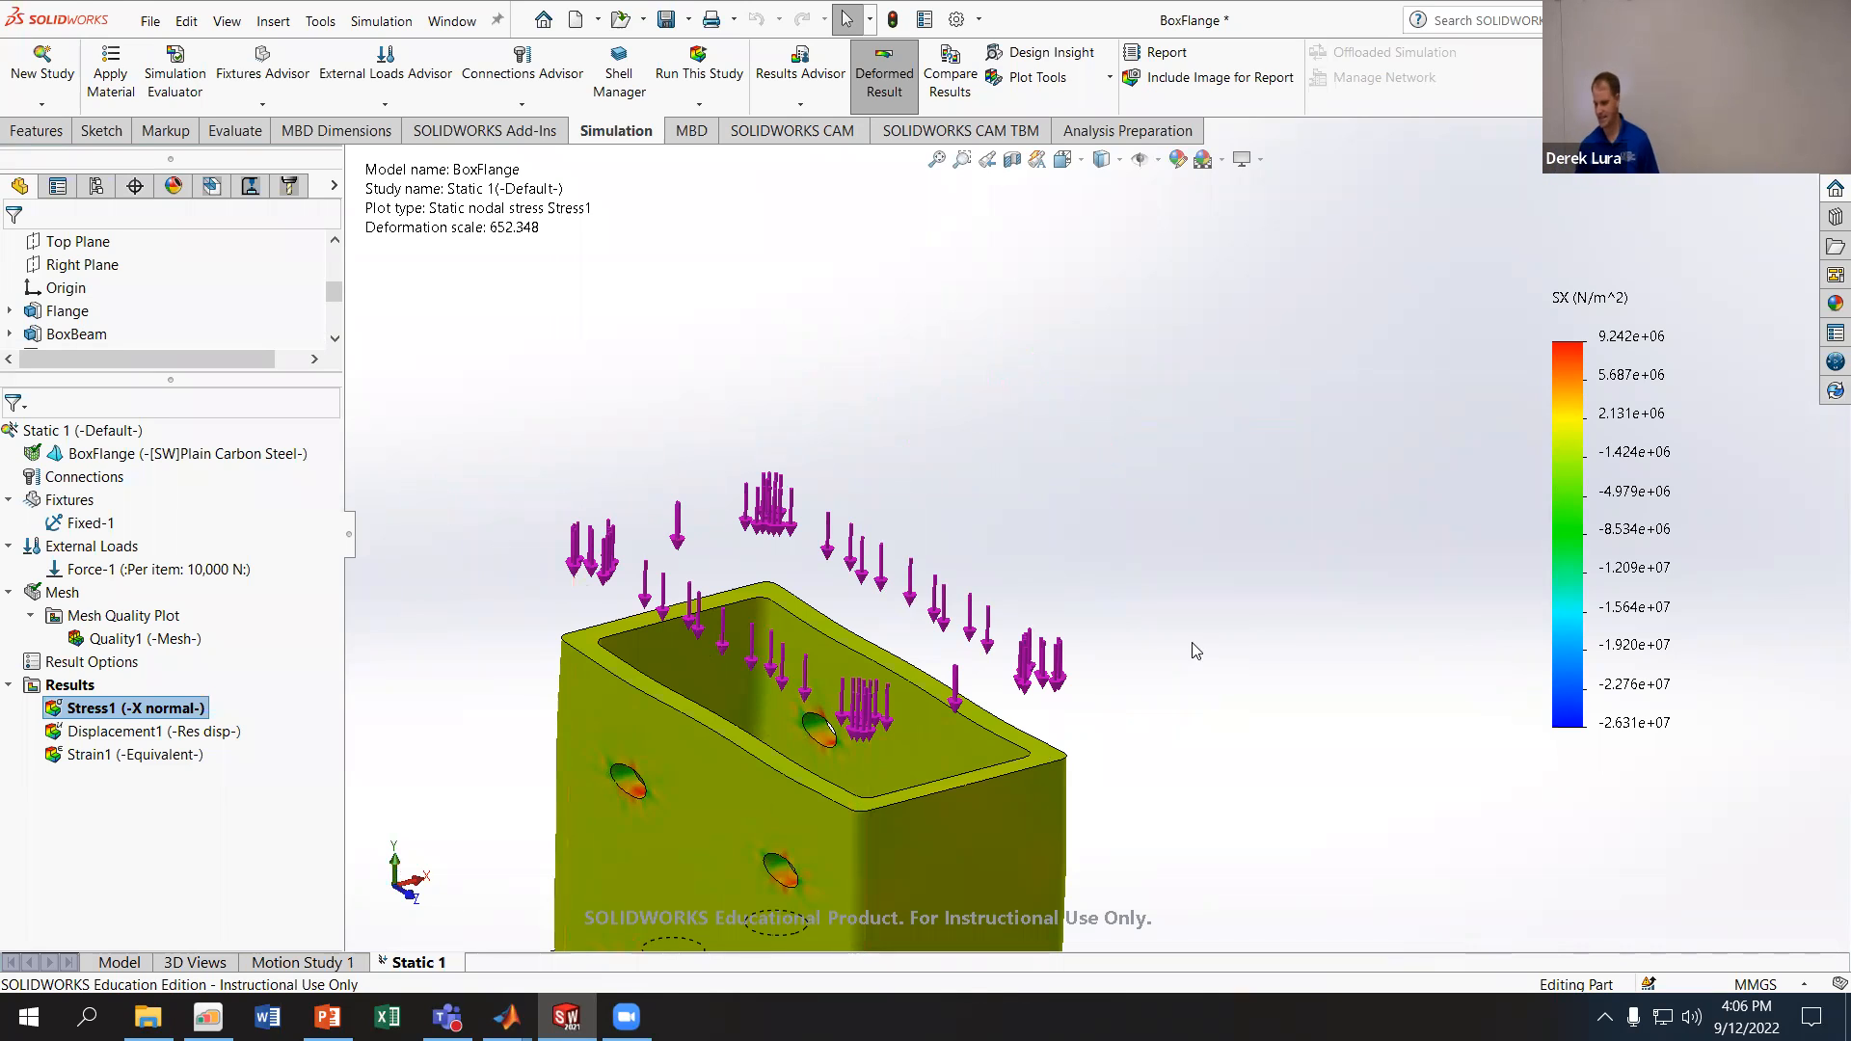
pyautogui.scroll(4, 1055, 716)
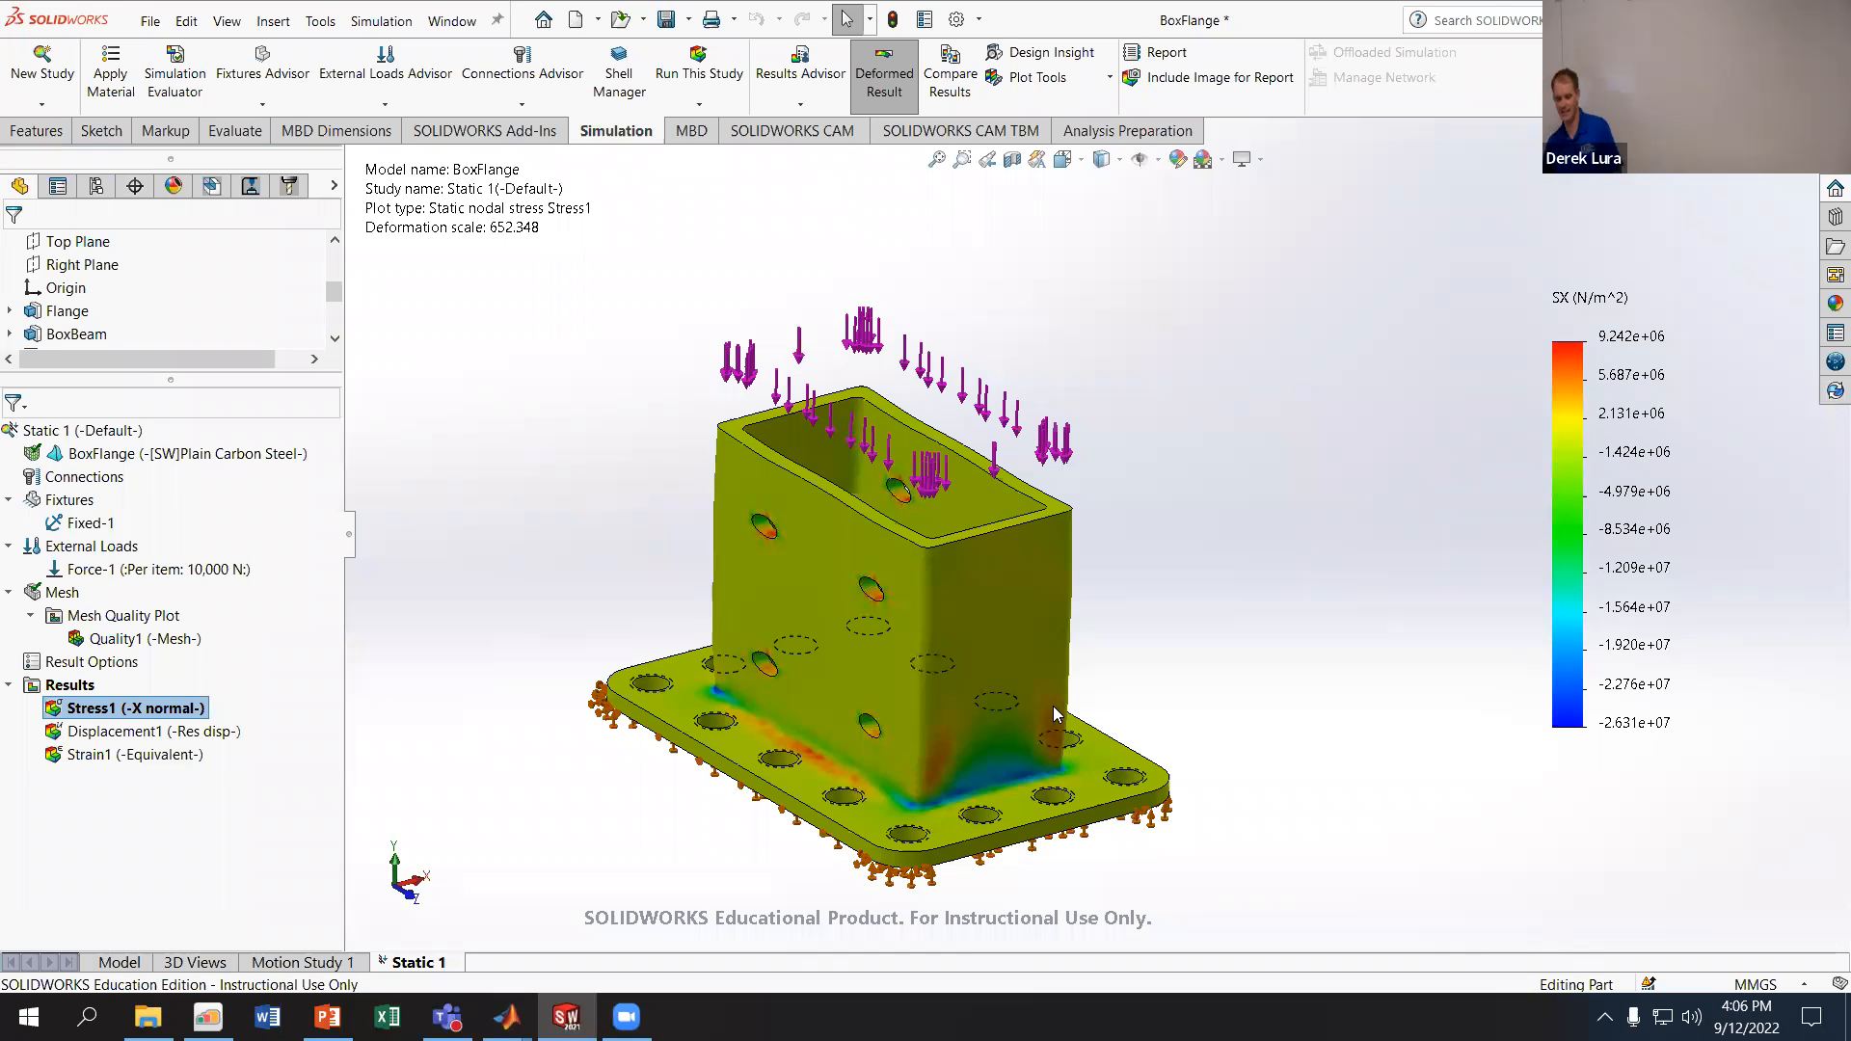
# - Switch the stress plot to SY: Y Normal Stress and examine the stress around the box beam's side holes
pyautogui.rightClick(113, 702)
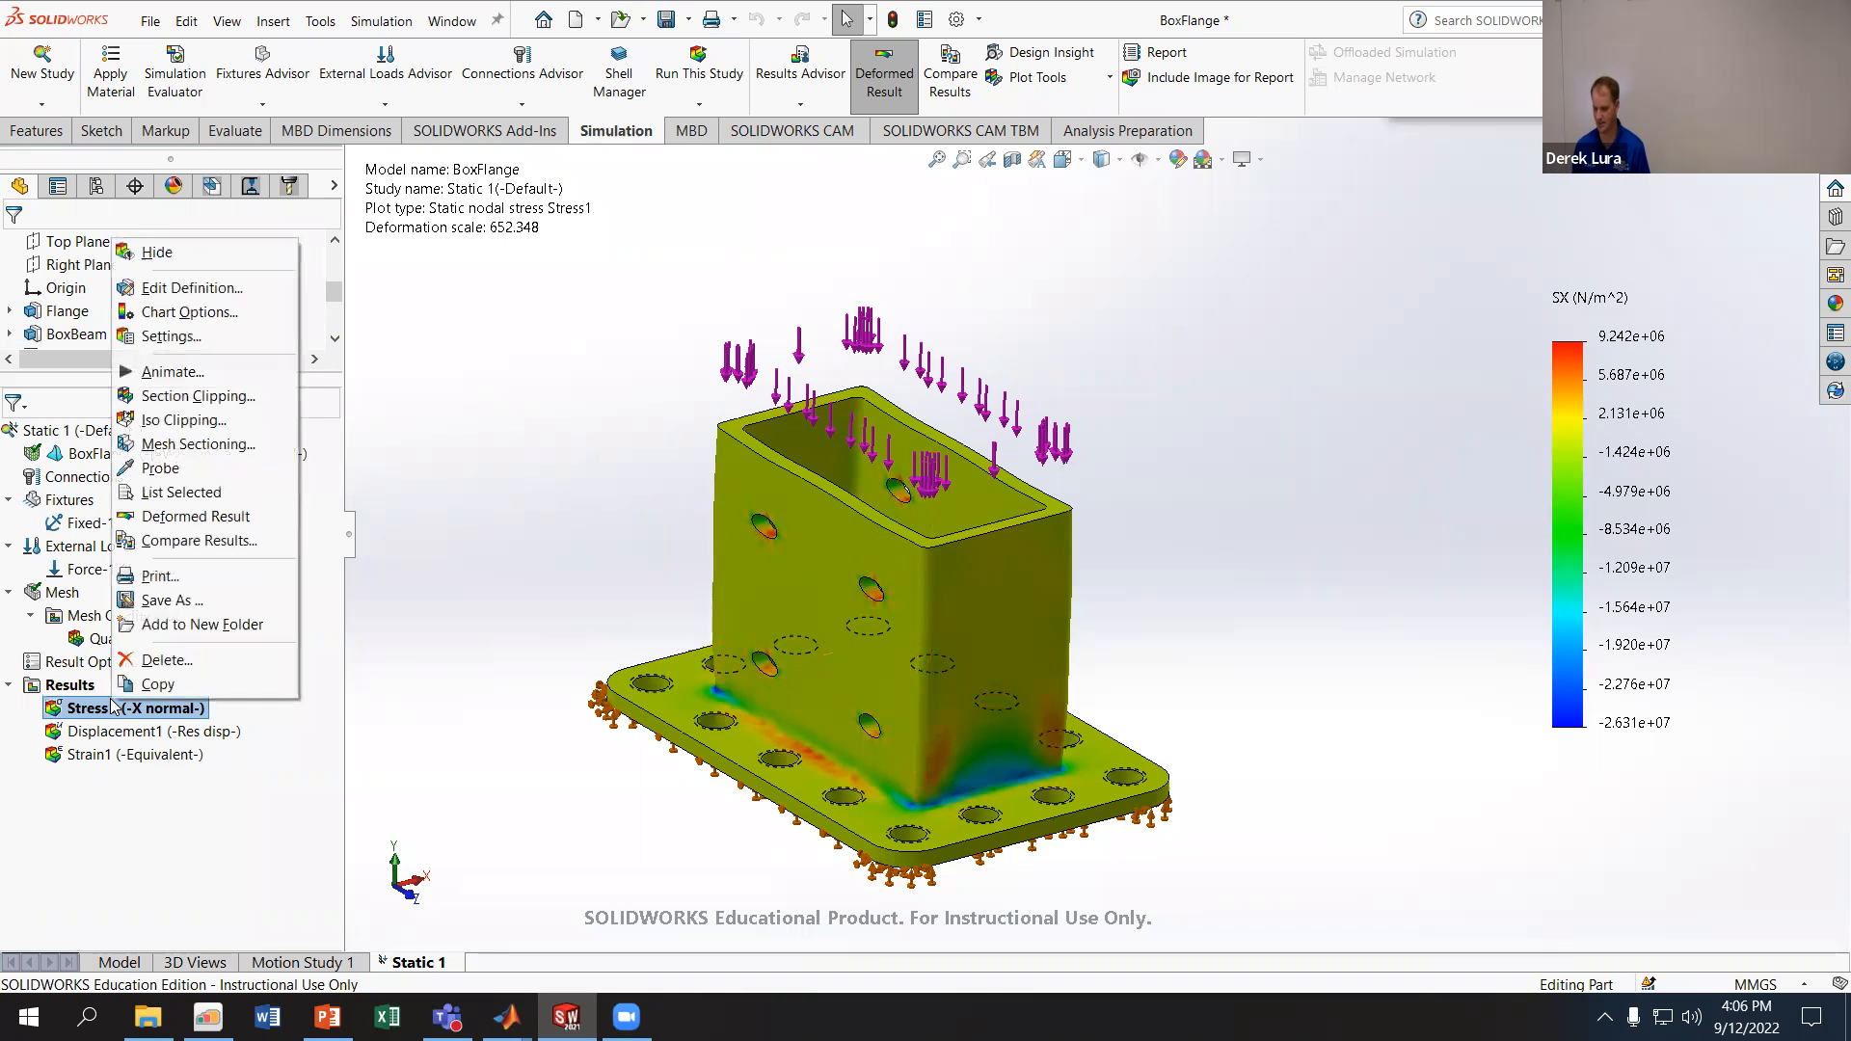
pyautogui.click(193, 288)
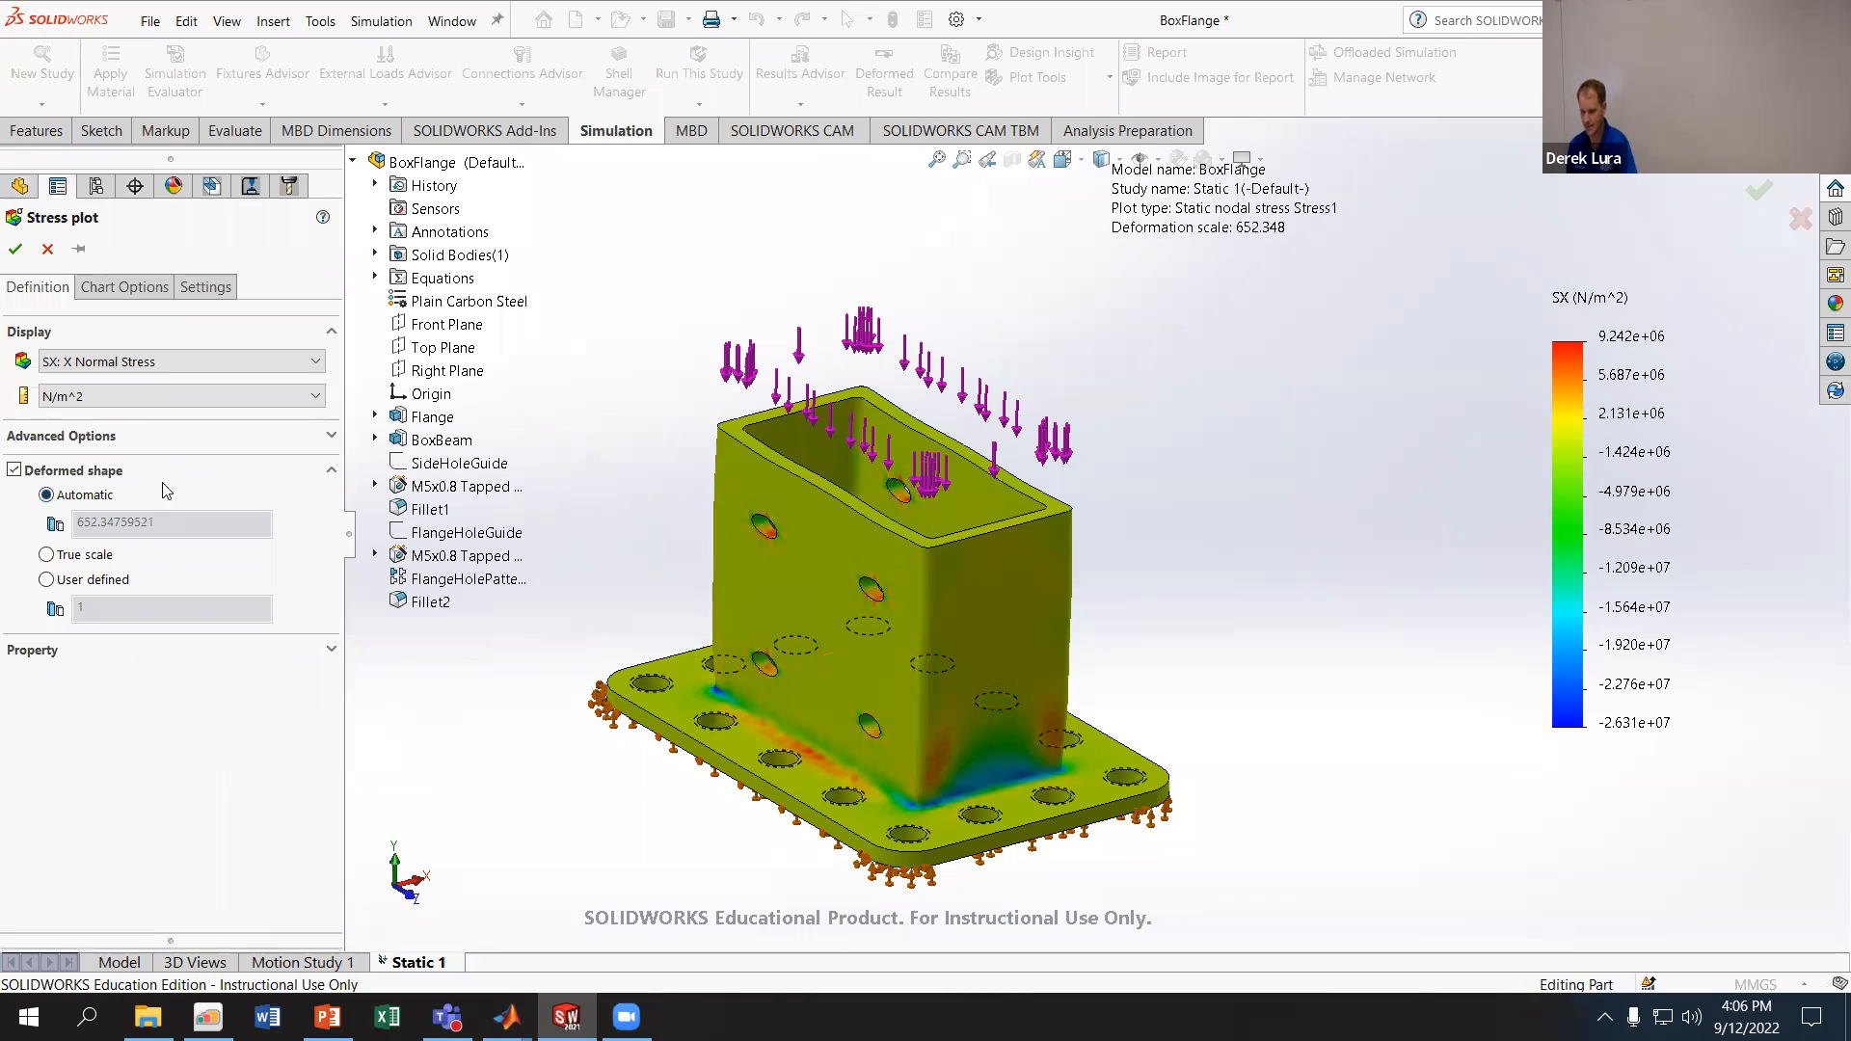
pyautogui.click(183, 362)
pyautogui.click(86, 383)
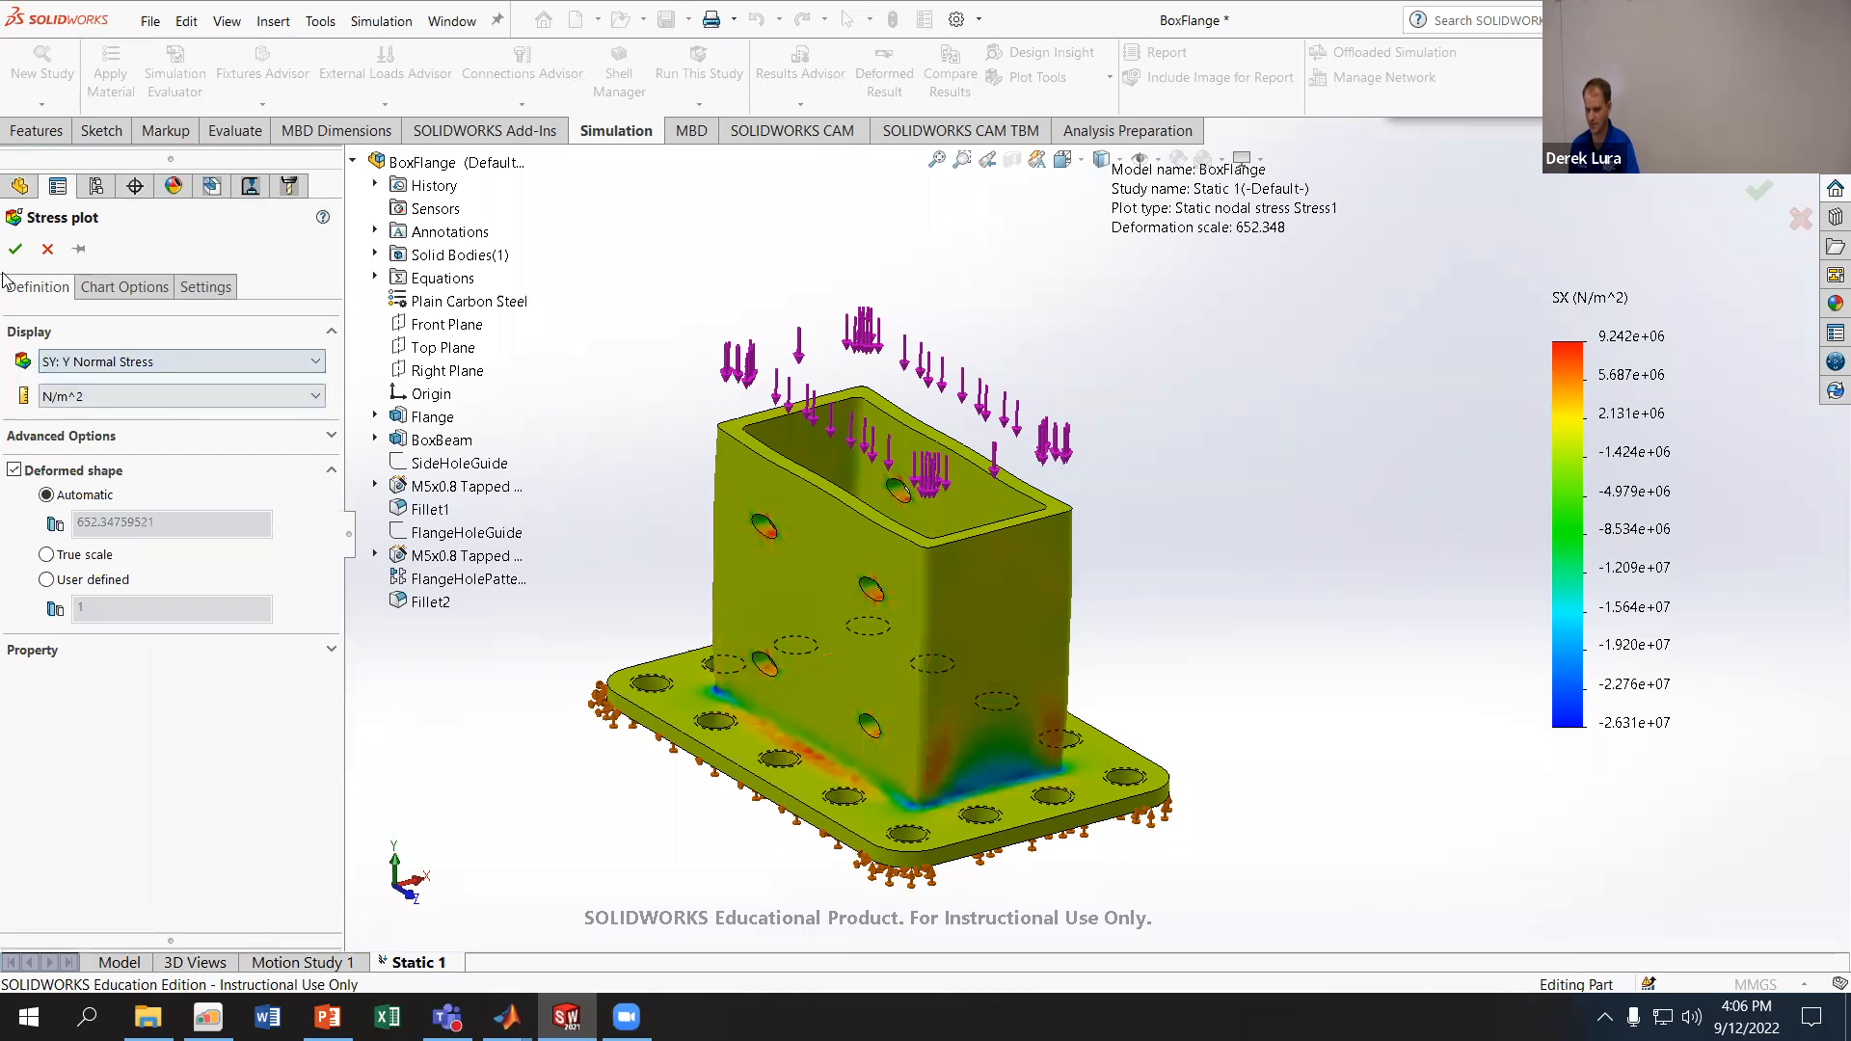
pyautogui.click(15, 250)
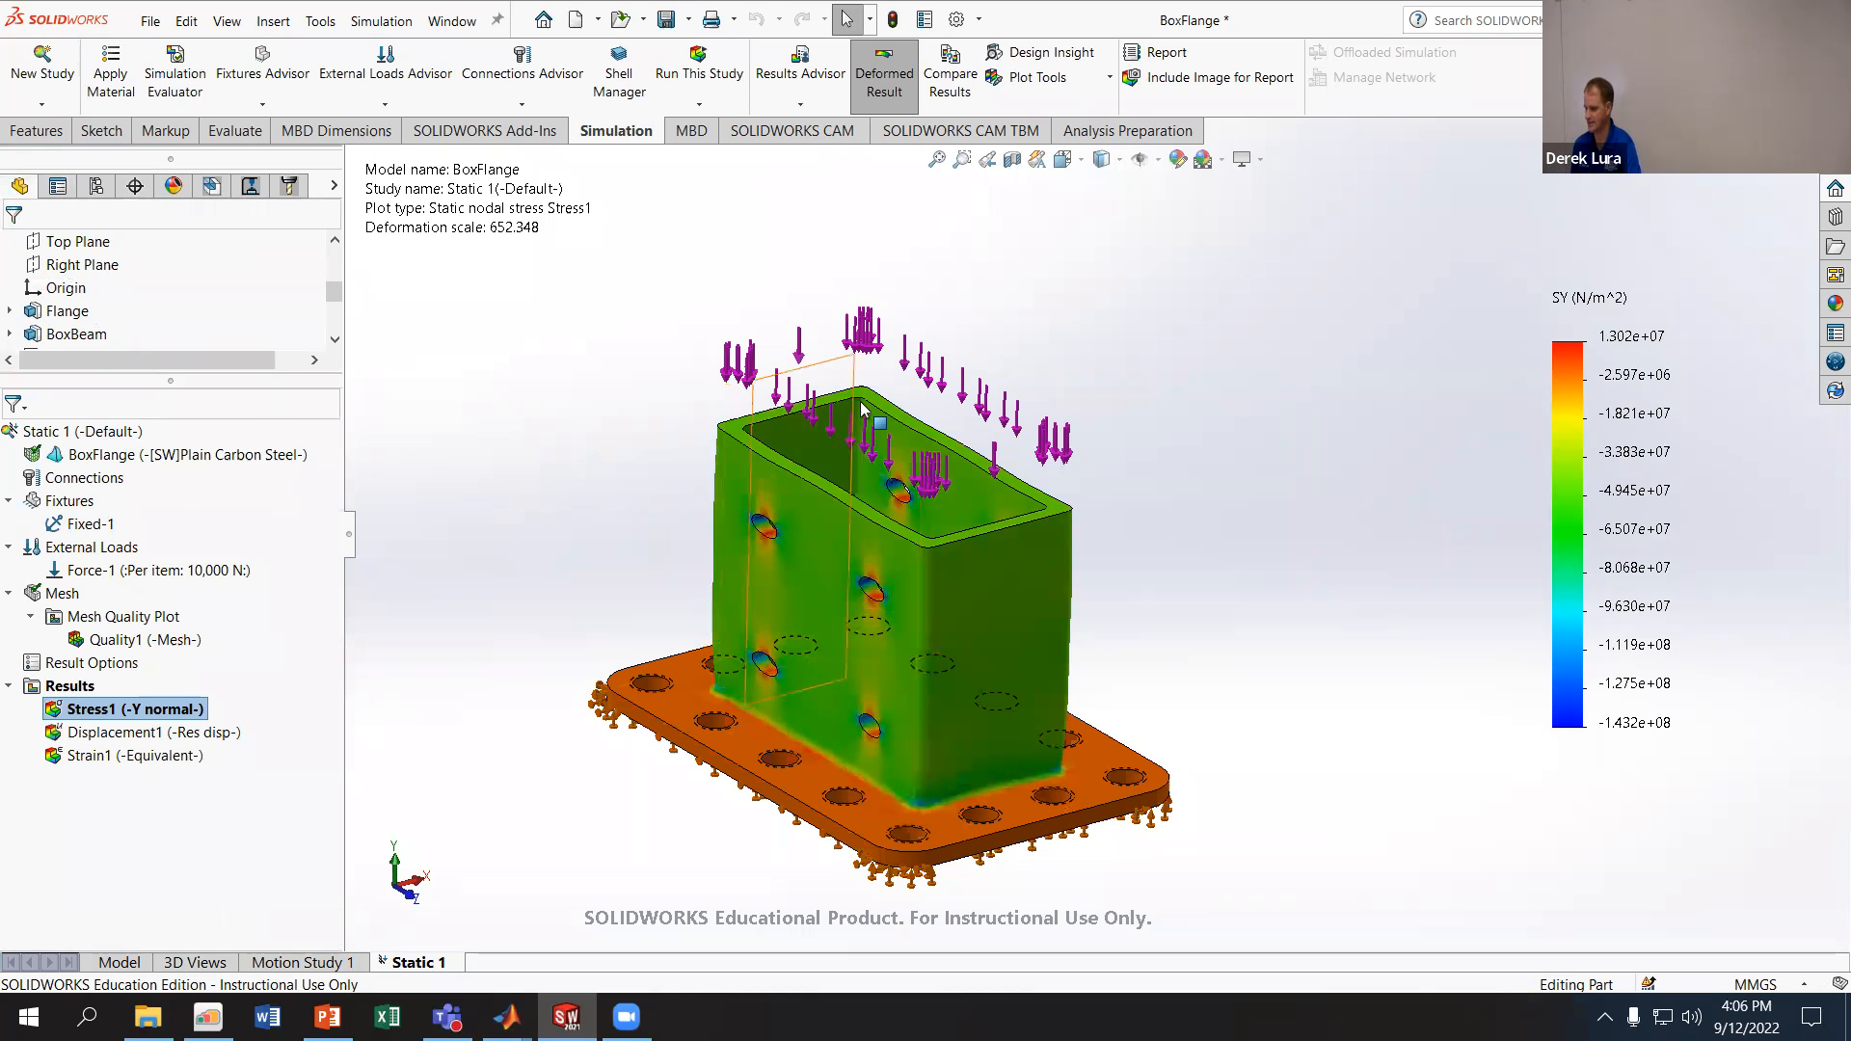
pyautogui.scroll(-1, 1165, 590)
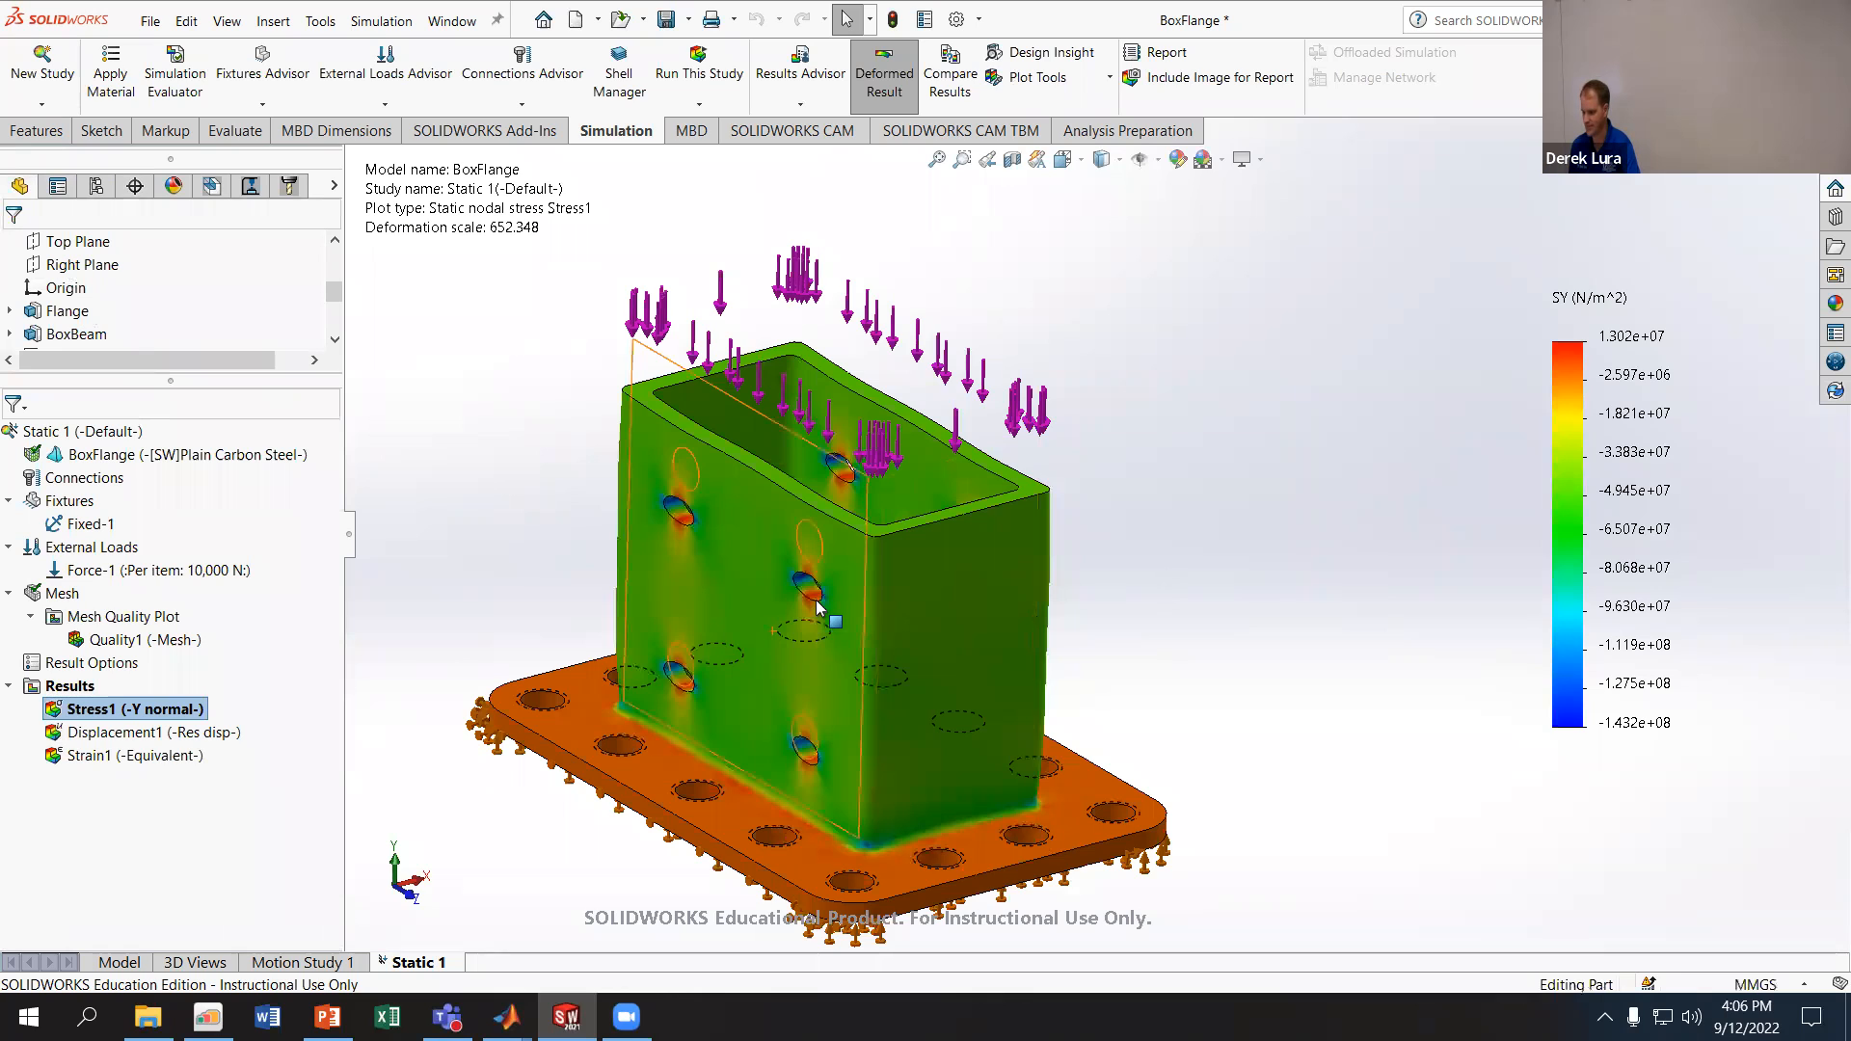
pyautogui.scroll(-5, 820, 617)
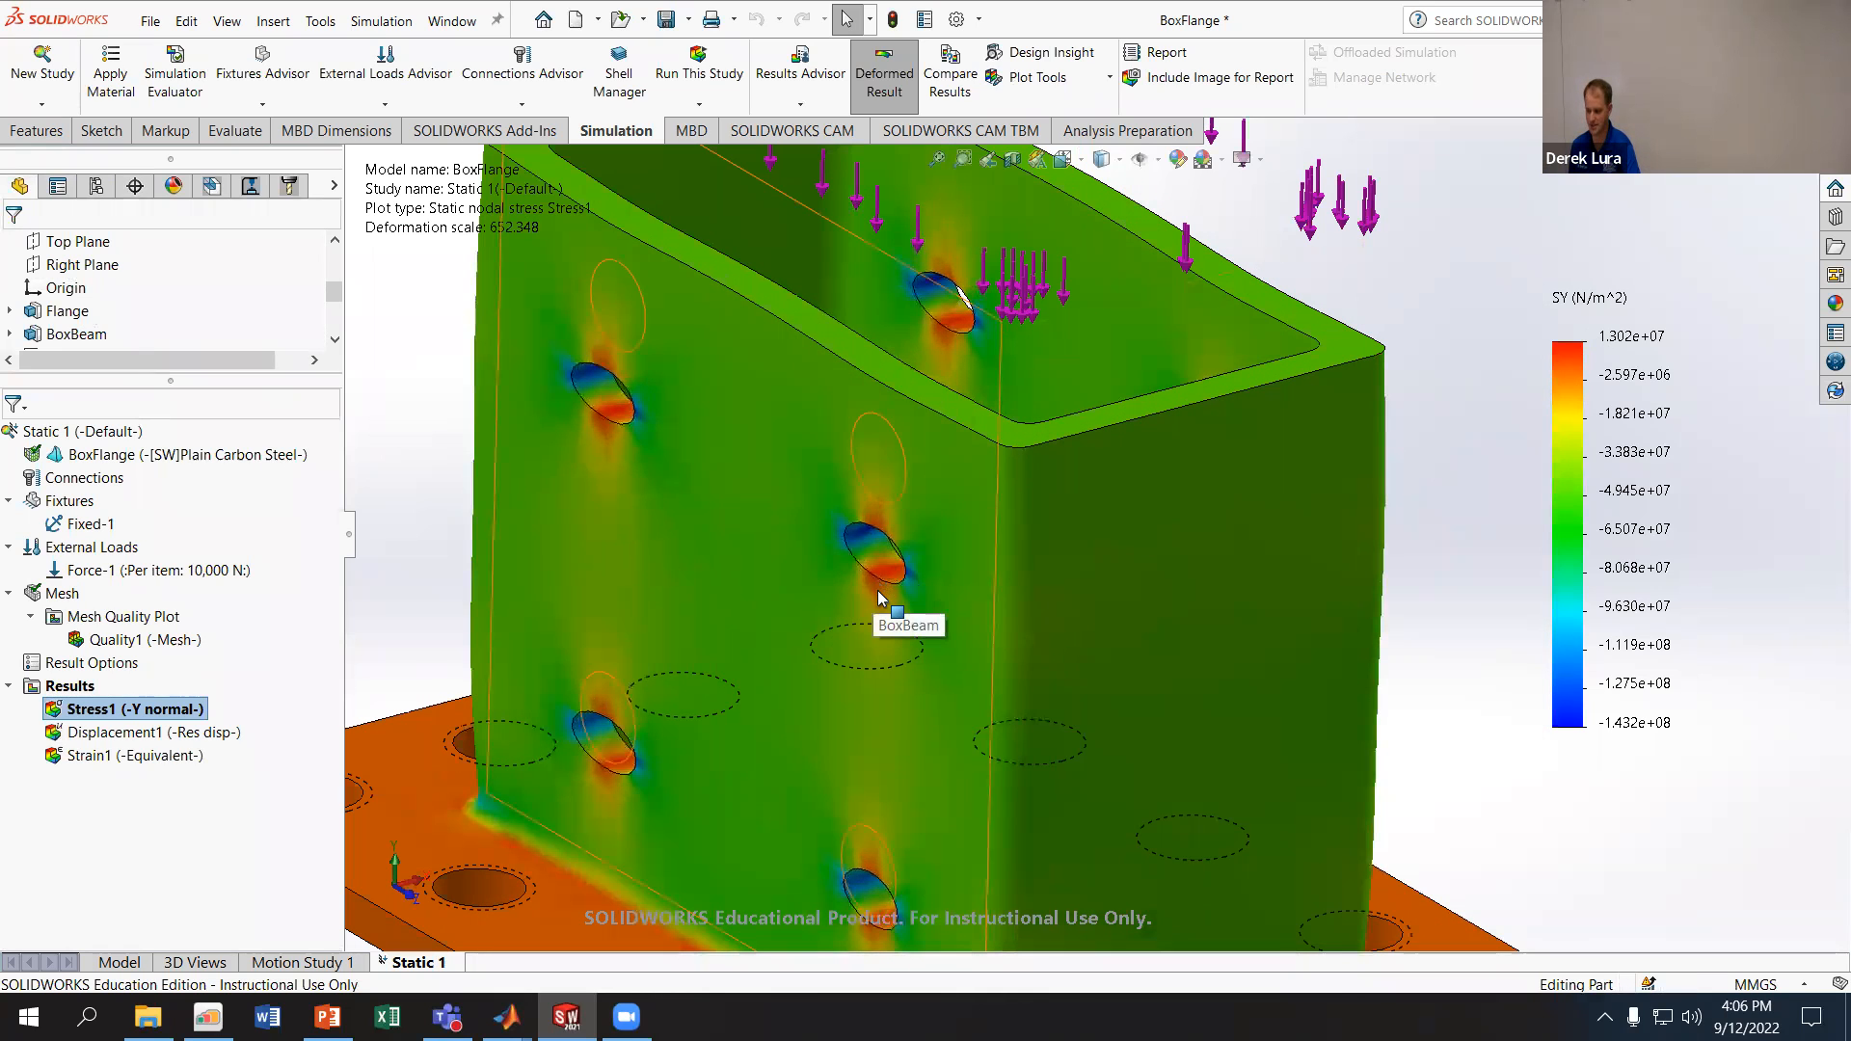
pyautogui.scroll(3, 887, 593)
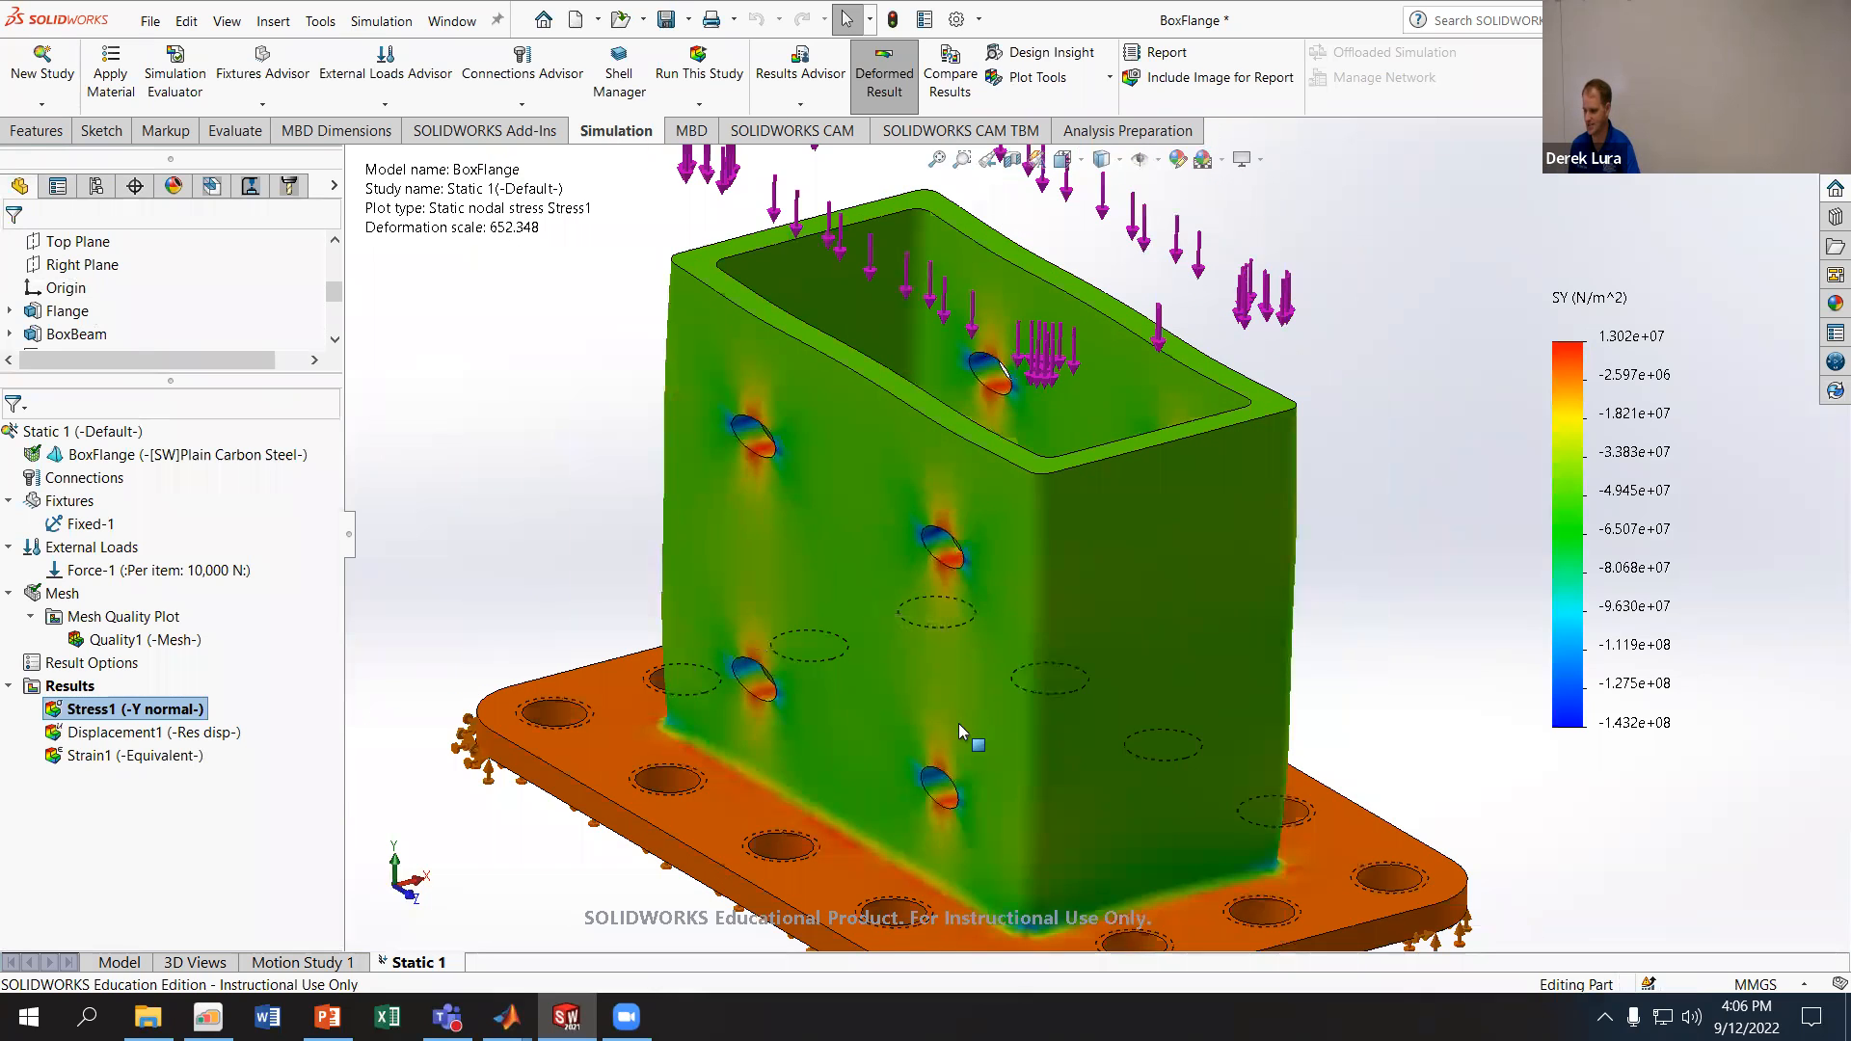
pyautogui.scroll(-2, 964, 752)
pyautogui.scroll(2, 969, 771)
pyautogui.scroll(-4, 960, 754)
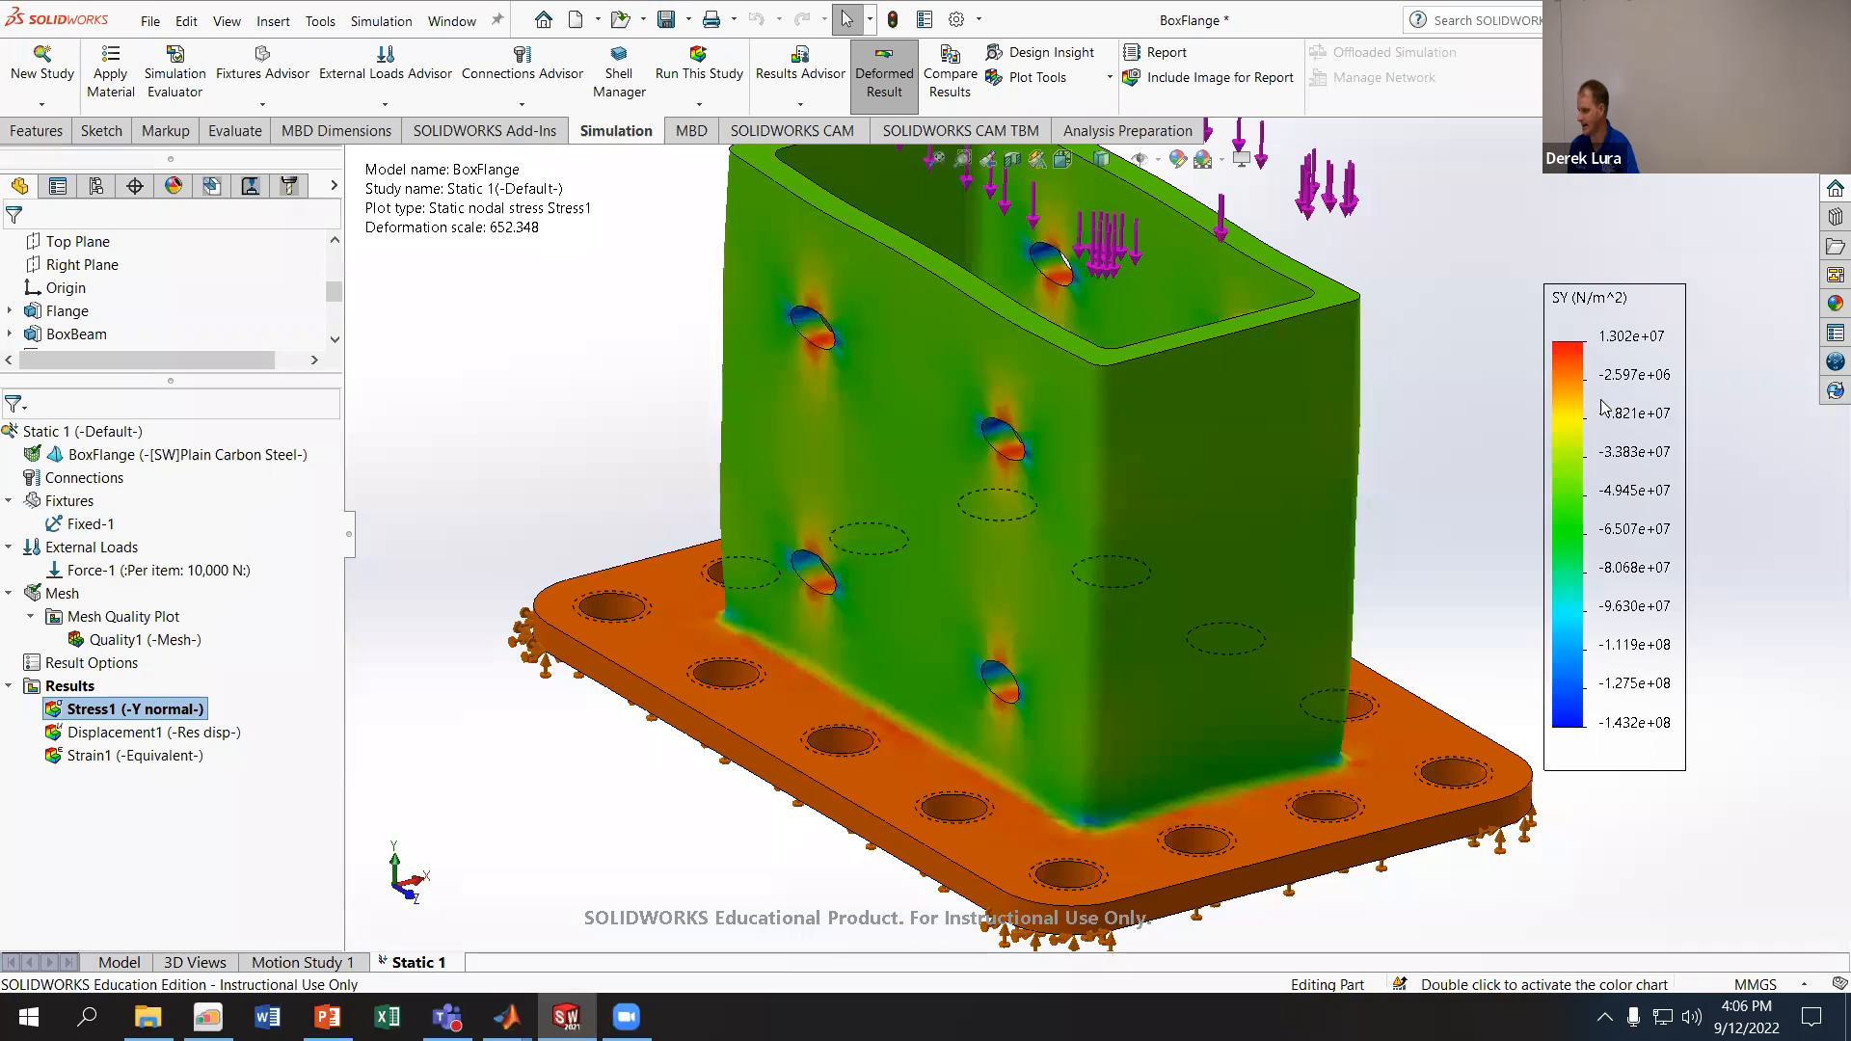
# - Redefine the stress plot to show SZ: Z Normal Stress
pyautogui.rightClick(147, 709)
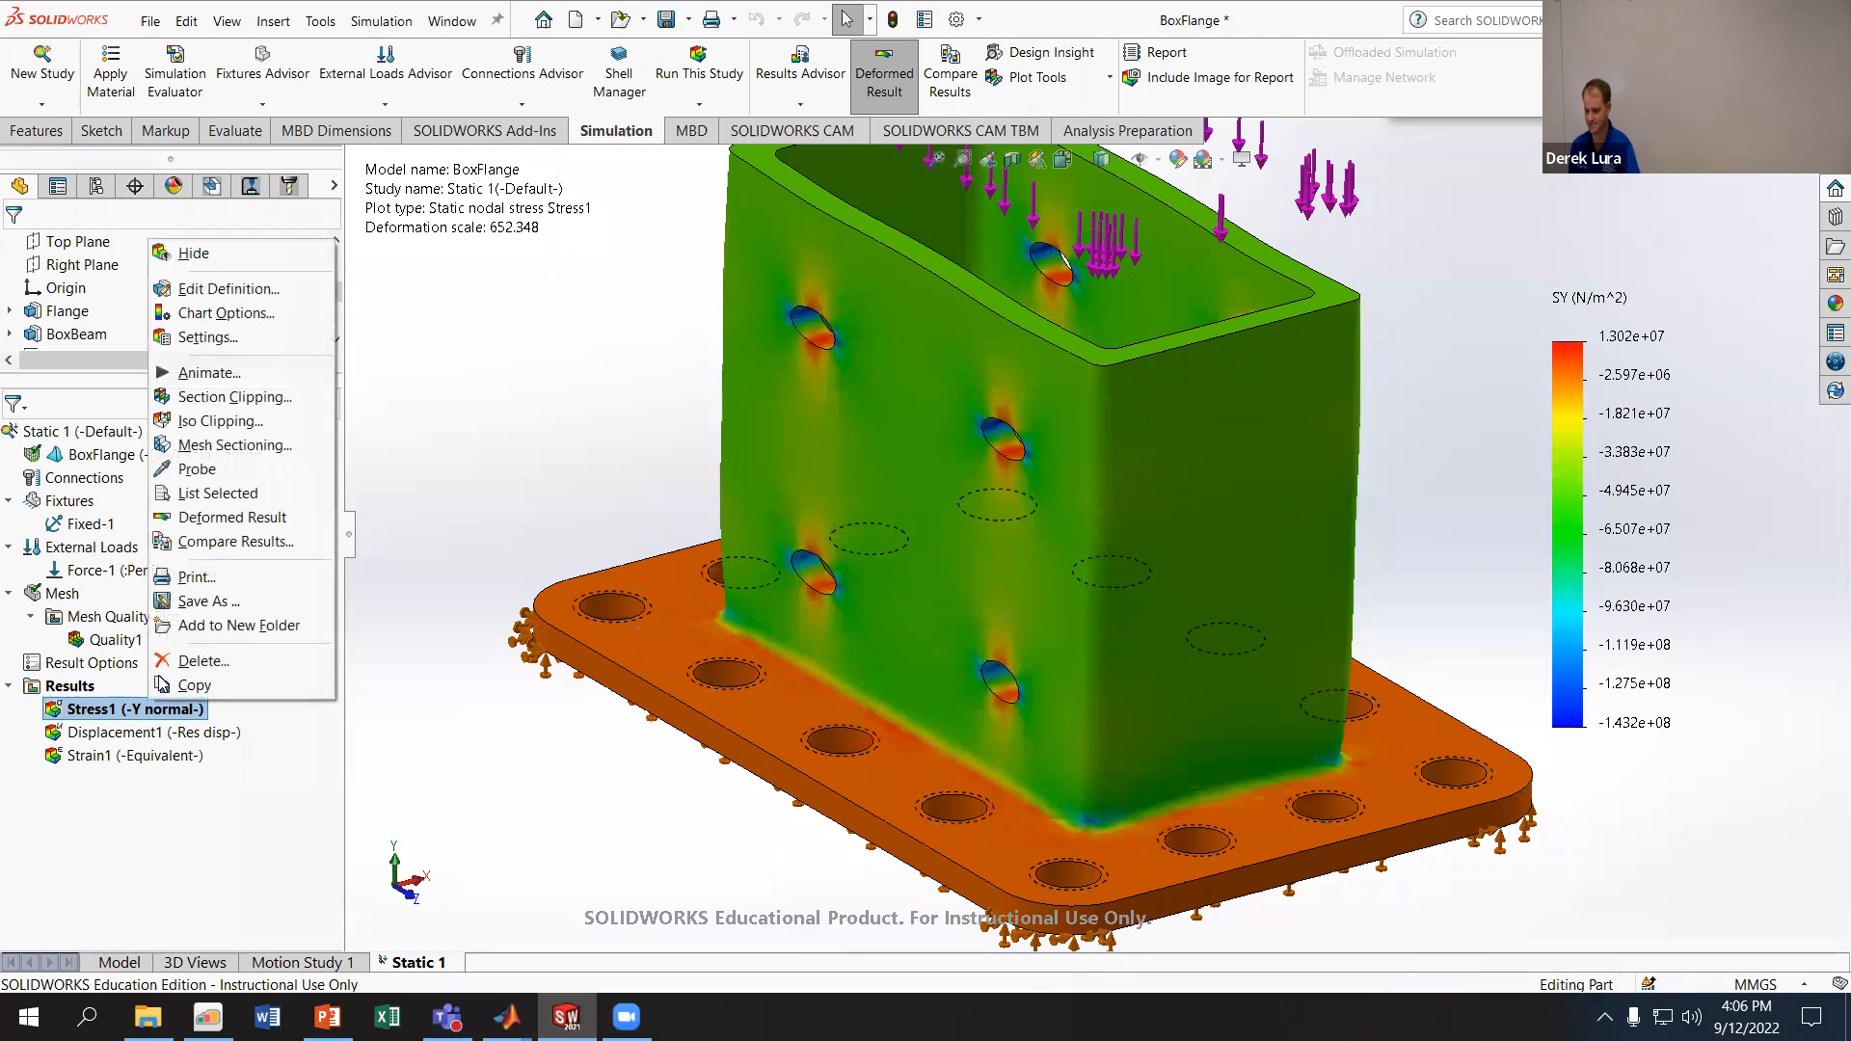
pyautogui.click(208, 289)
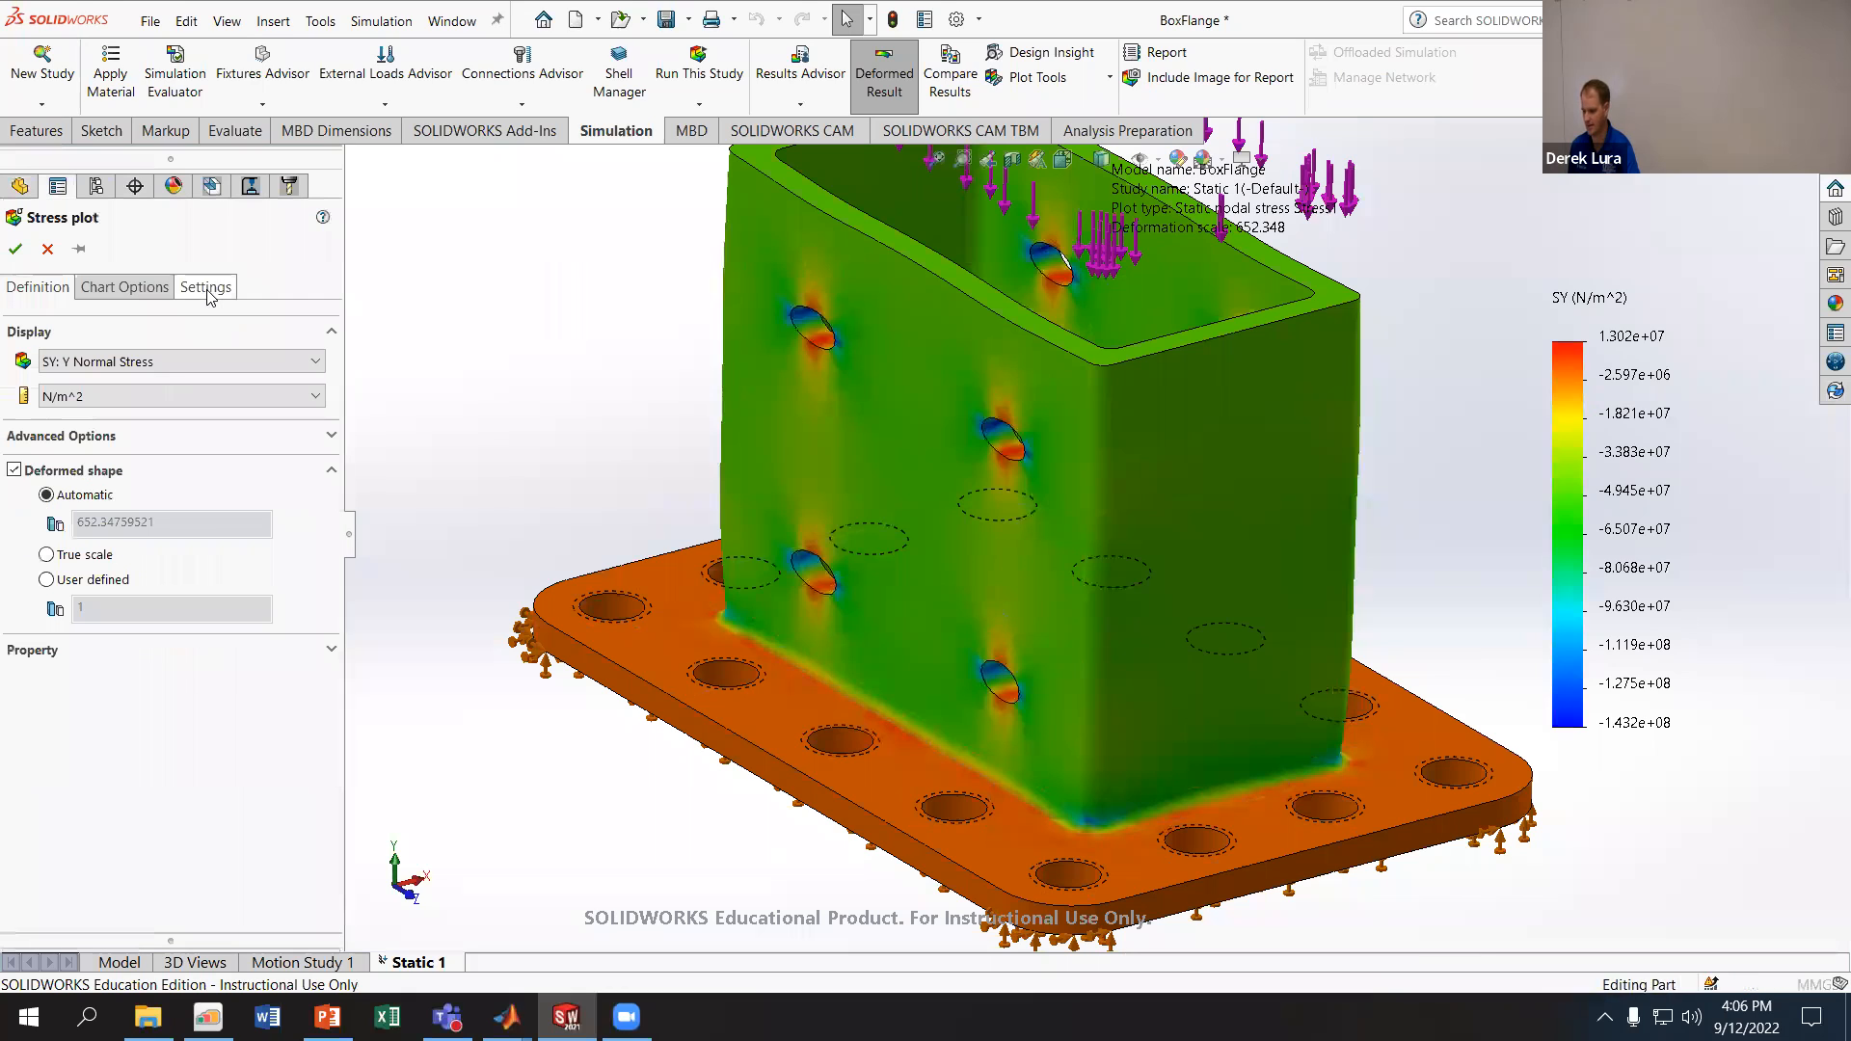
pyautogui.click(160, 363)
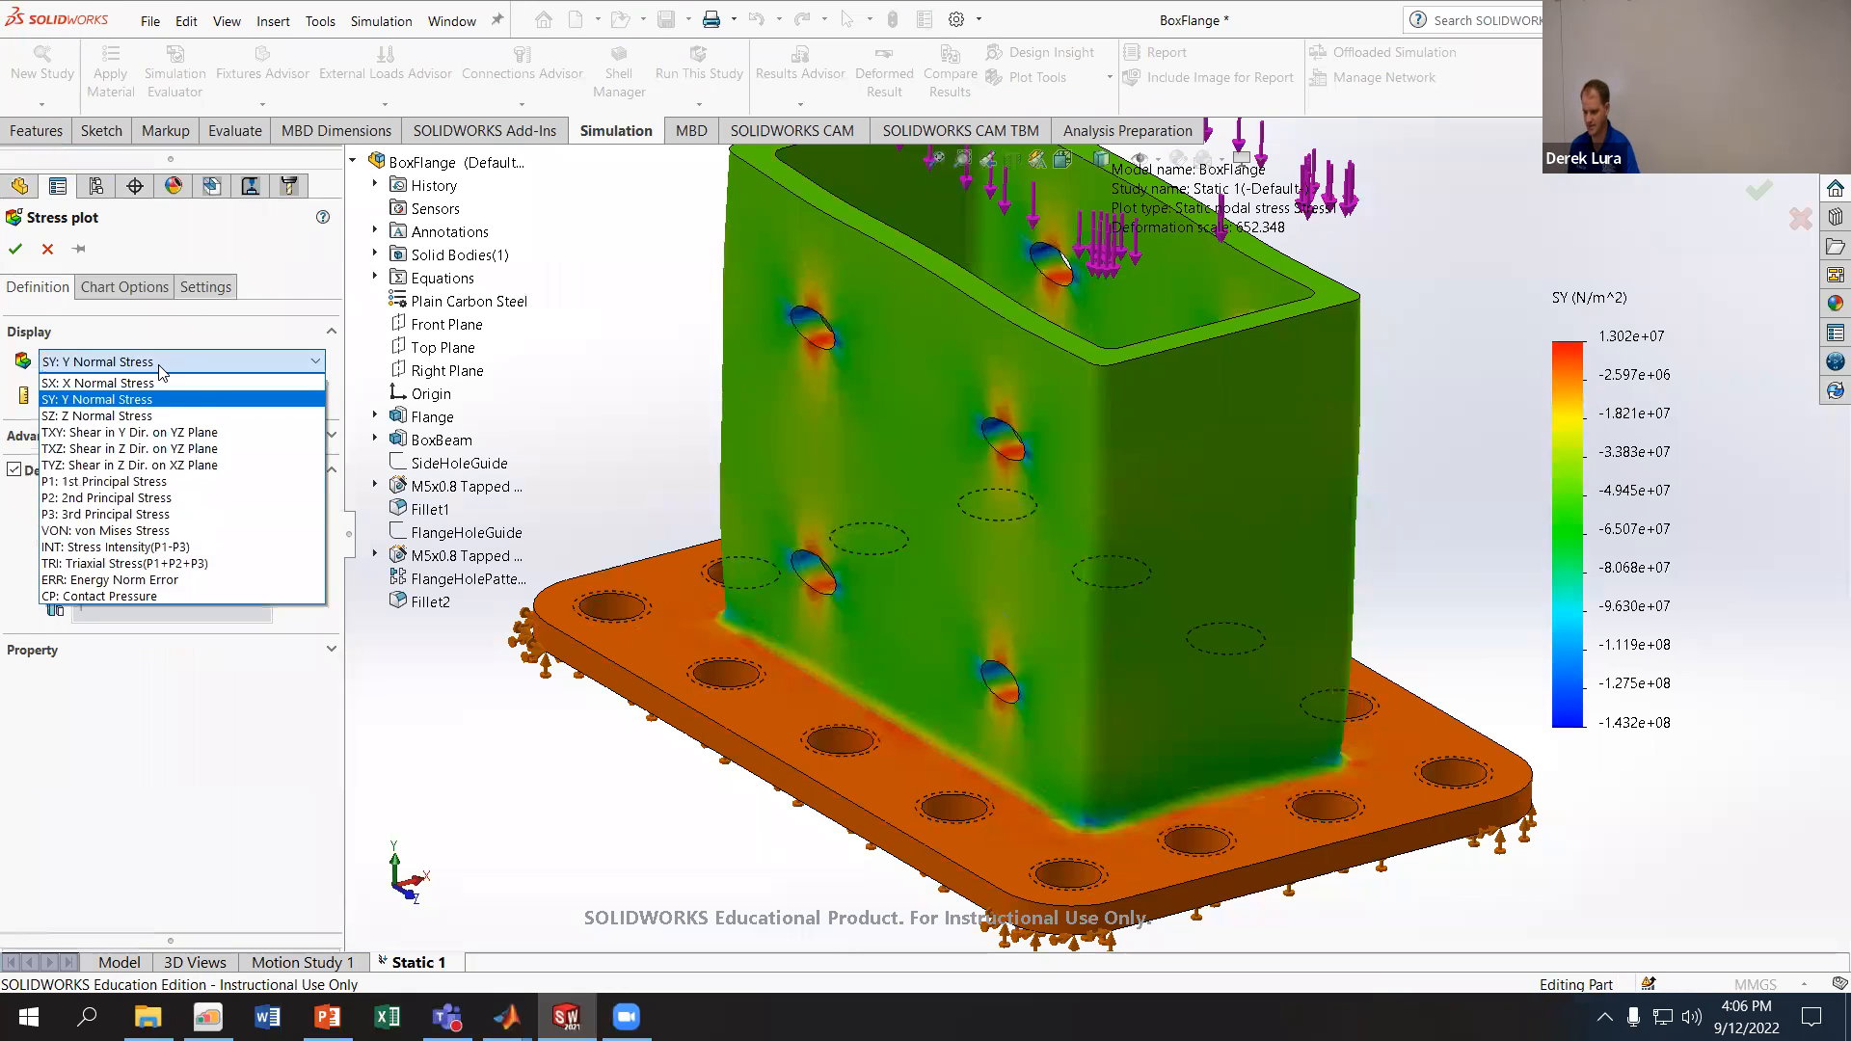
pyautogui.click(159, 416)
pyautogui.click(15, 249)
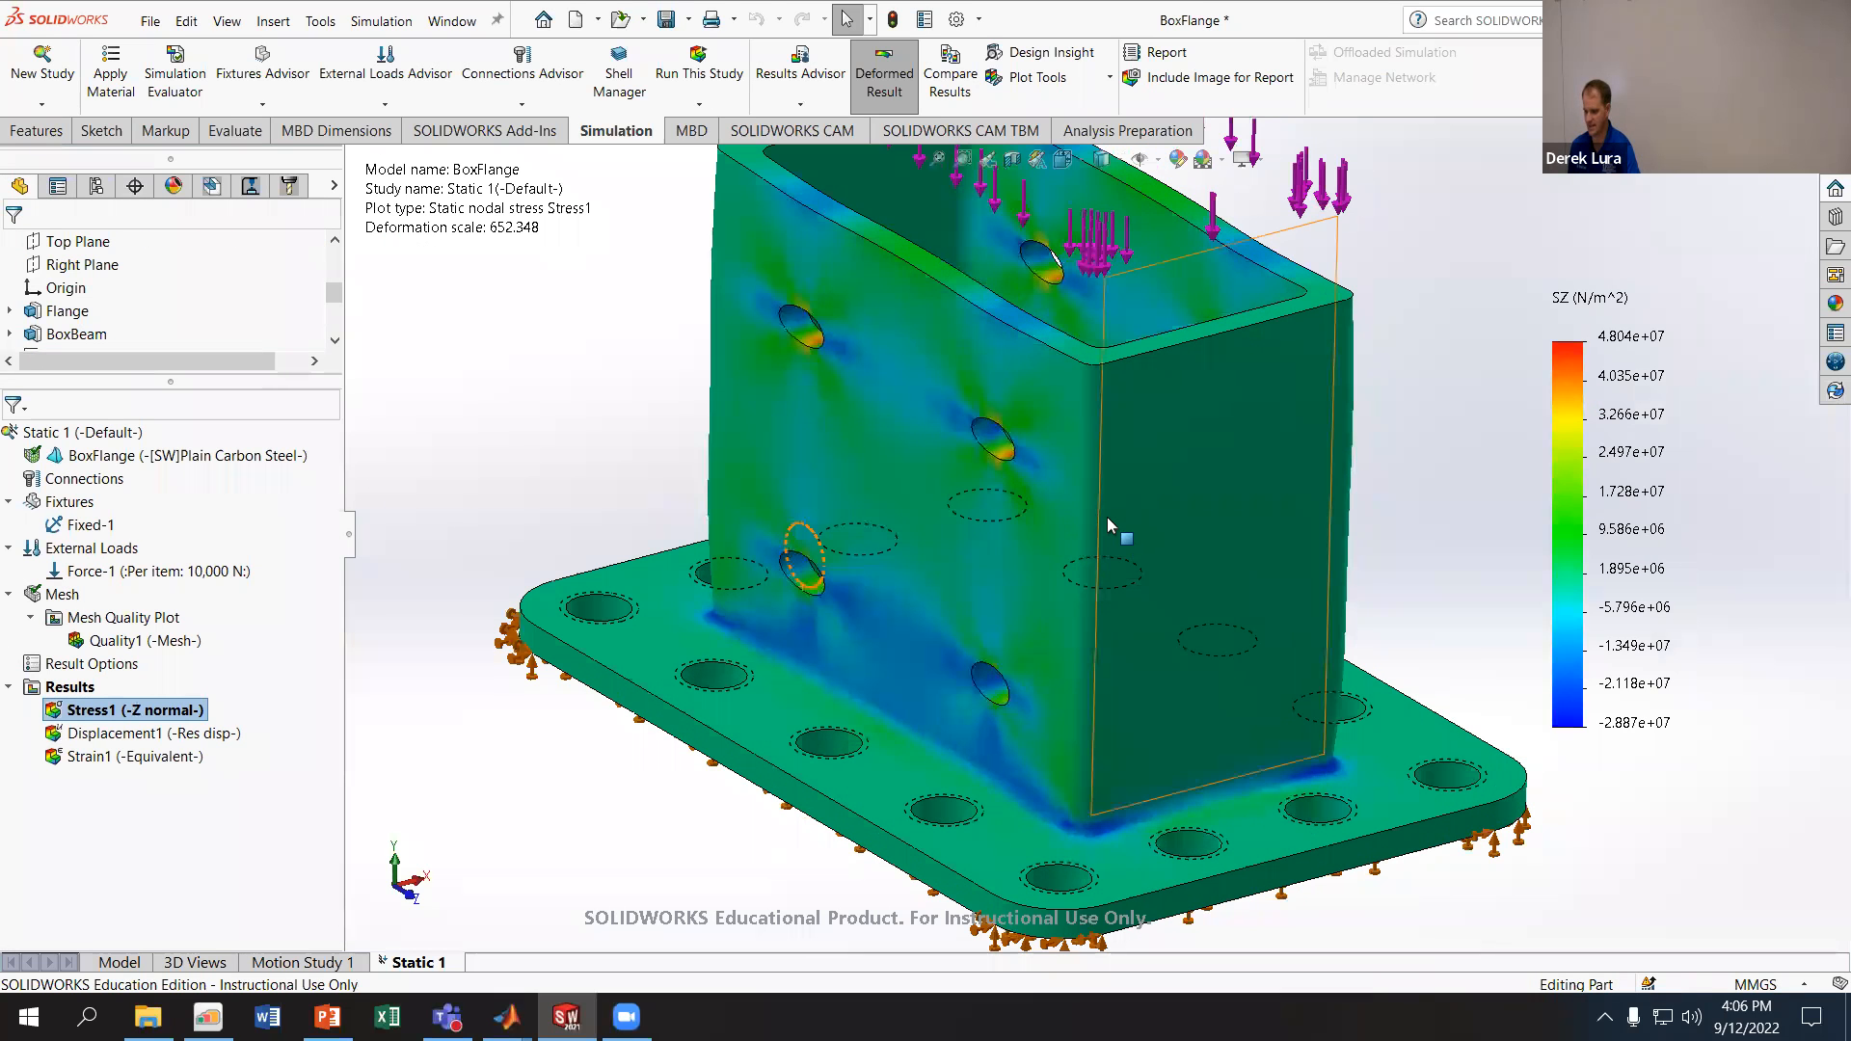
# - Switch the stress plot to TXY: Shear in Y Dir. on YZ Plane and examine the part from the side and above
pyautogui.rightClick(117, 705)
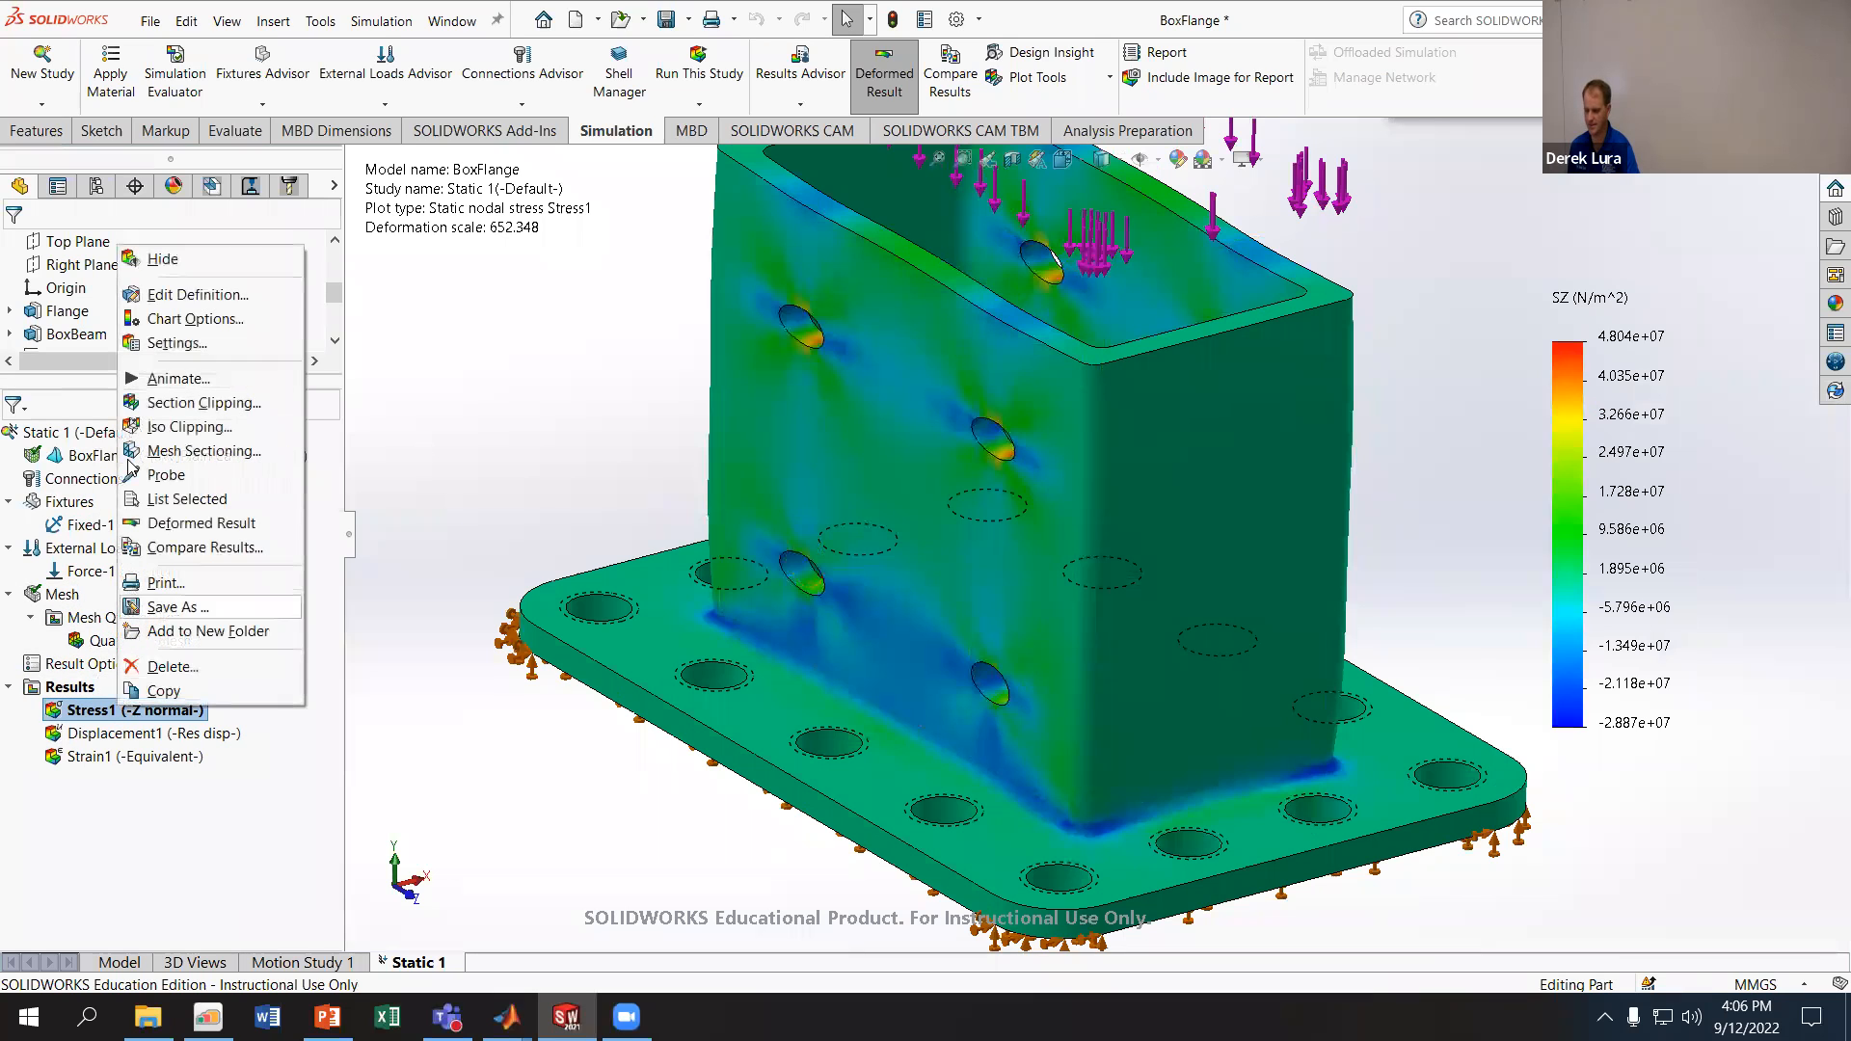
pyautogui.click(161, 295)
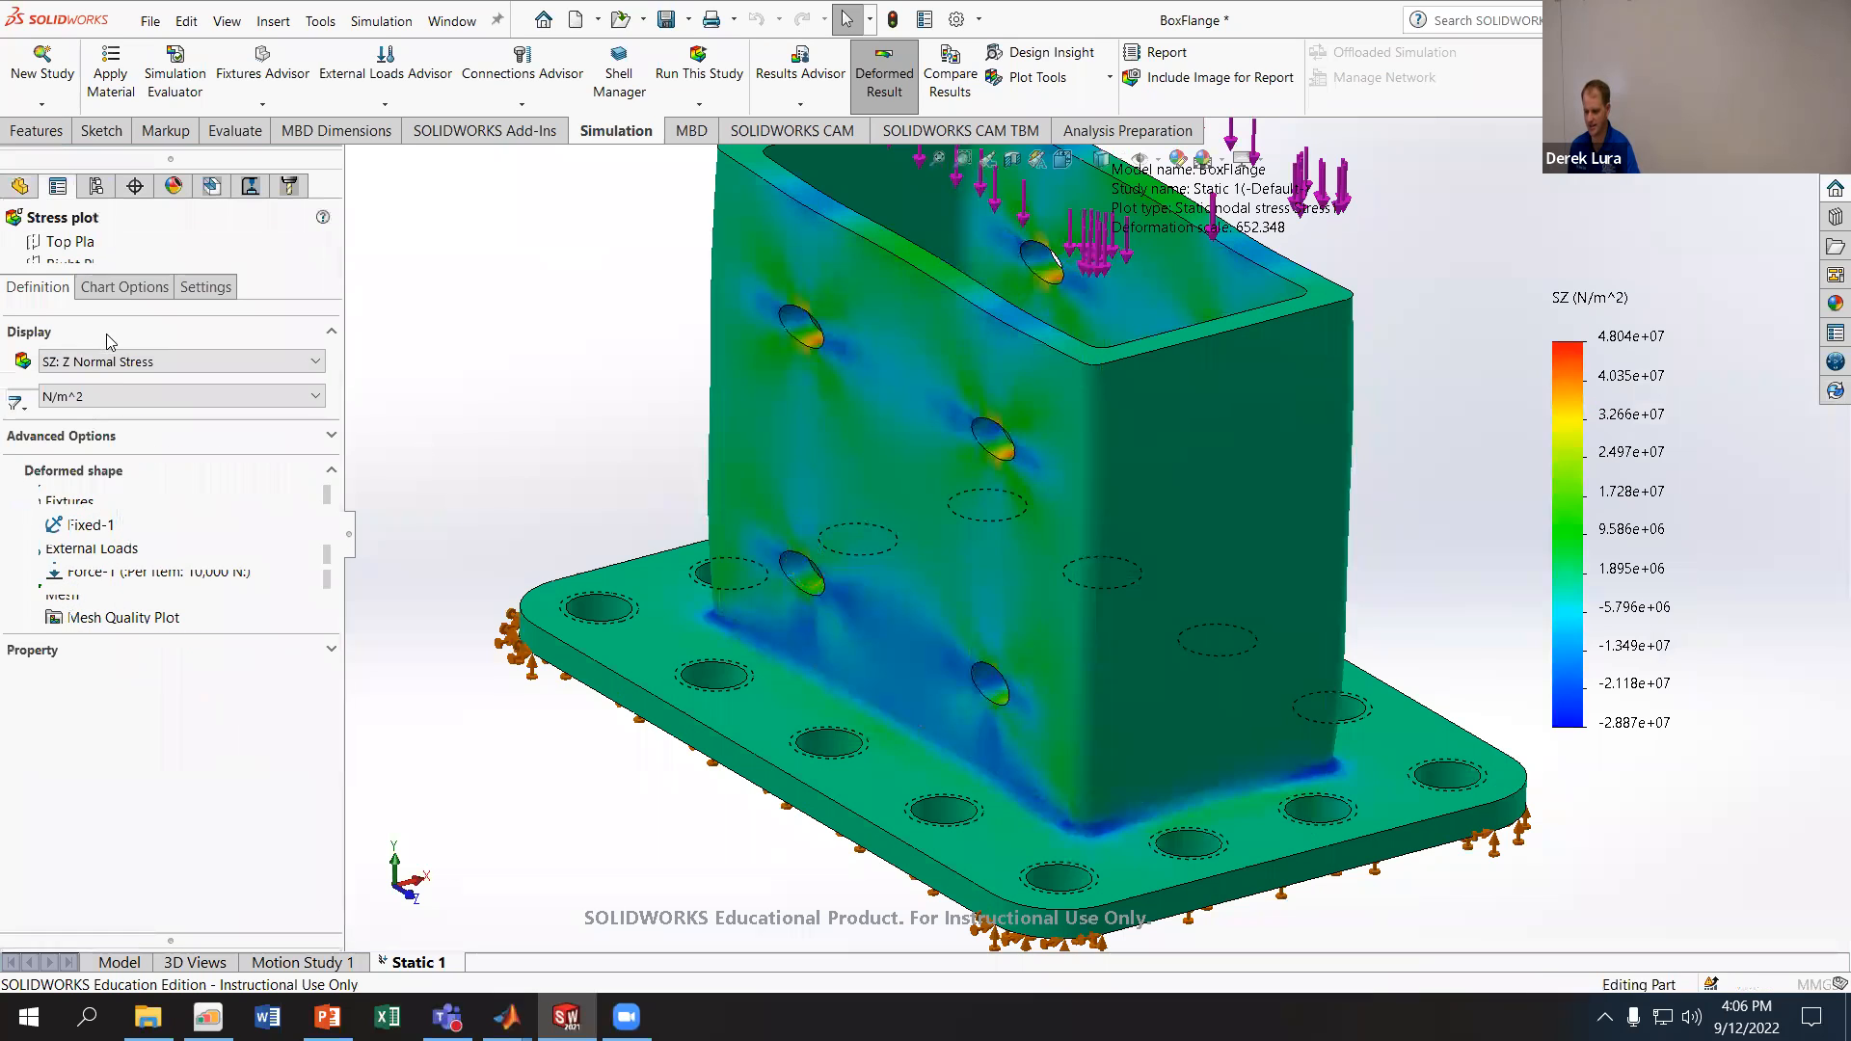
pyautogui.click(139, 393)
pyautogui.click(150, 361)
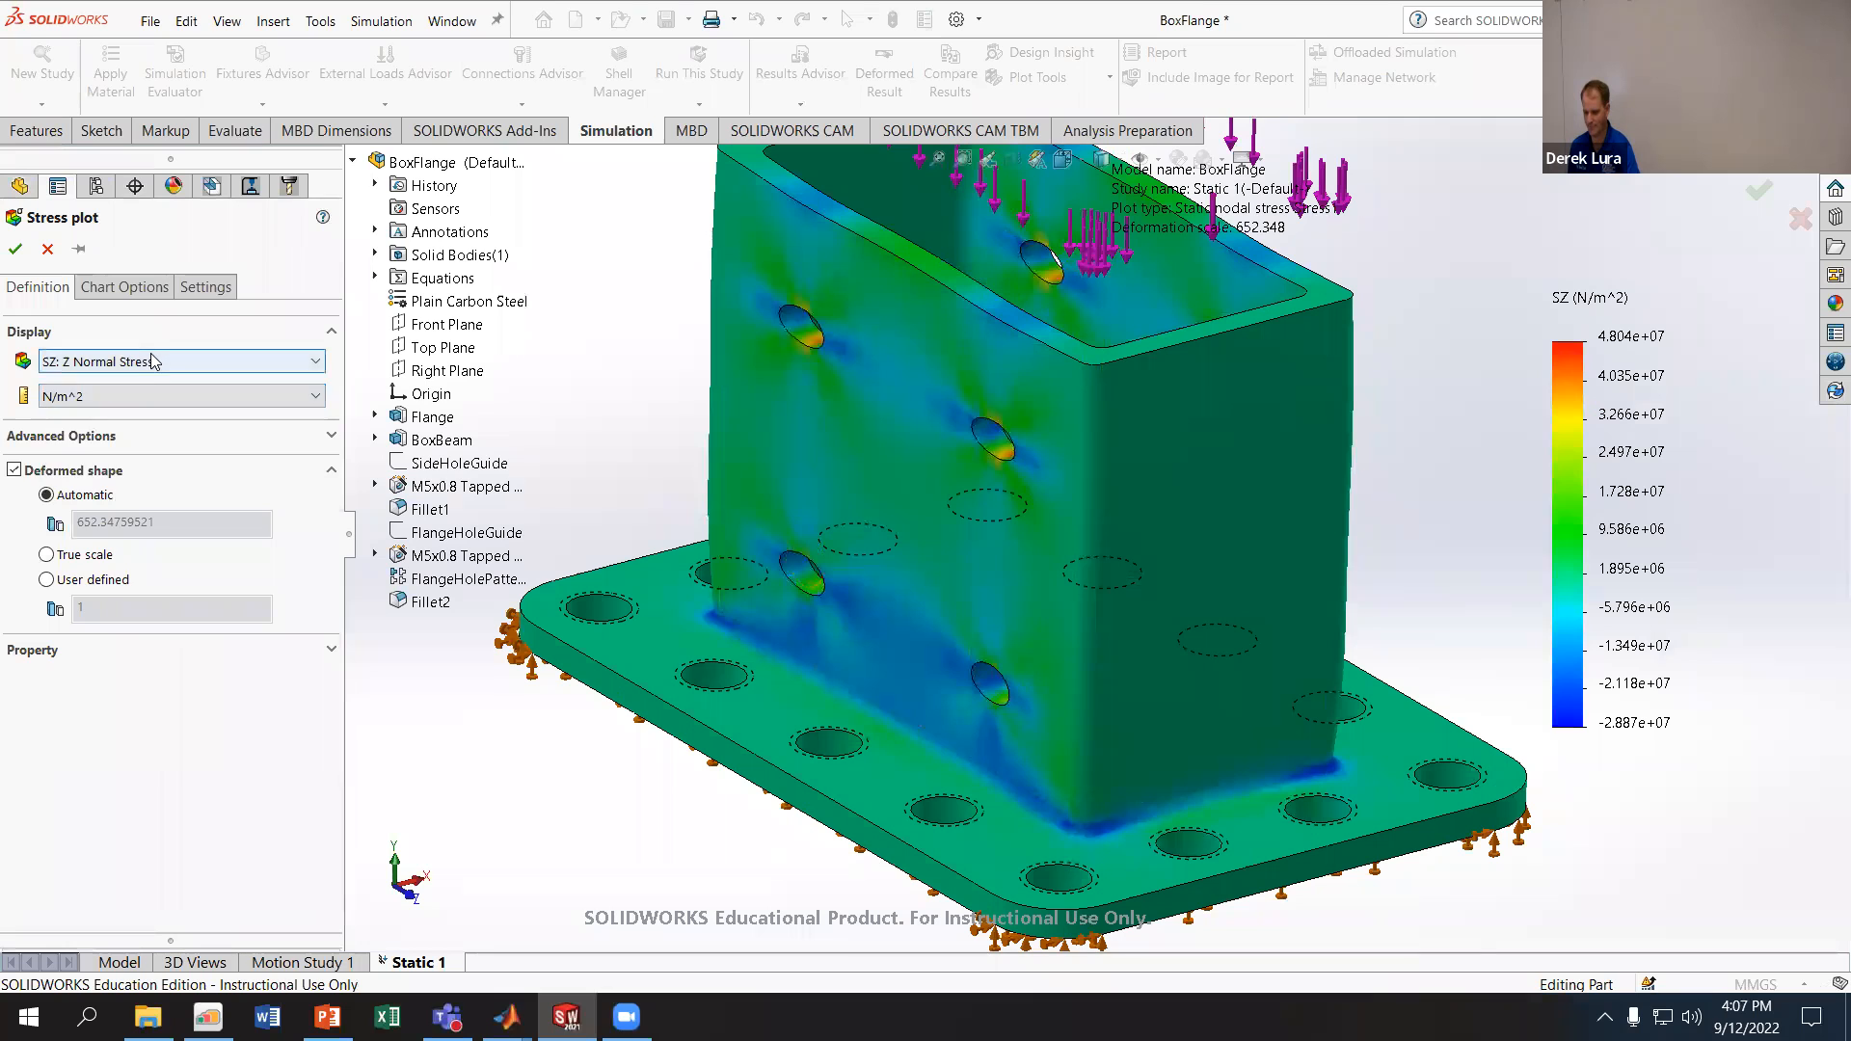
pyautogui.click(151, 360)
pyautogui.click(159, 442)
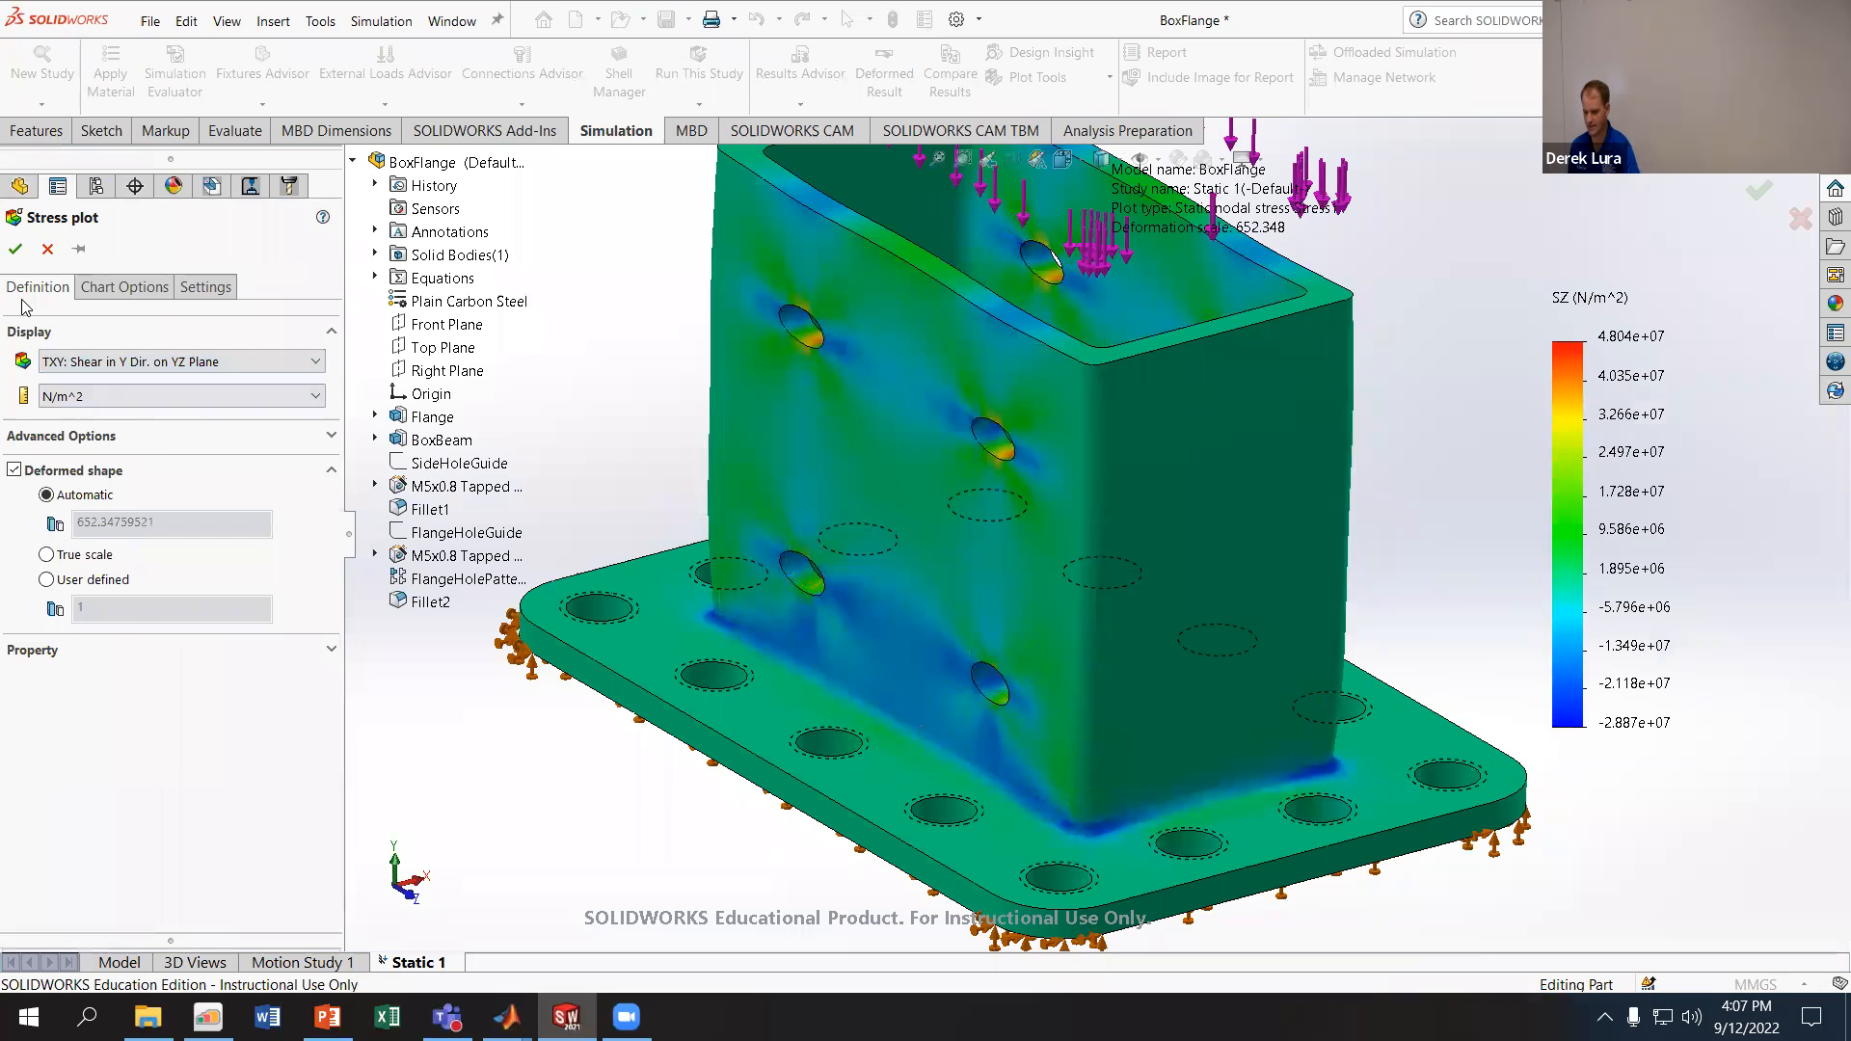
pyautogui.click(16, 249)
pyautogui.moveTo(1223, 666); pyautogui.dragTo(868, 644, button='middle')
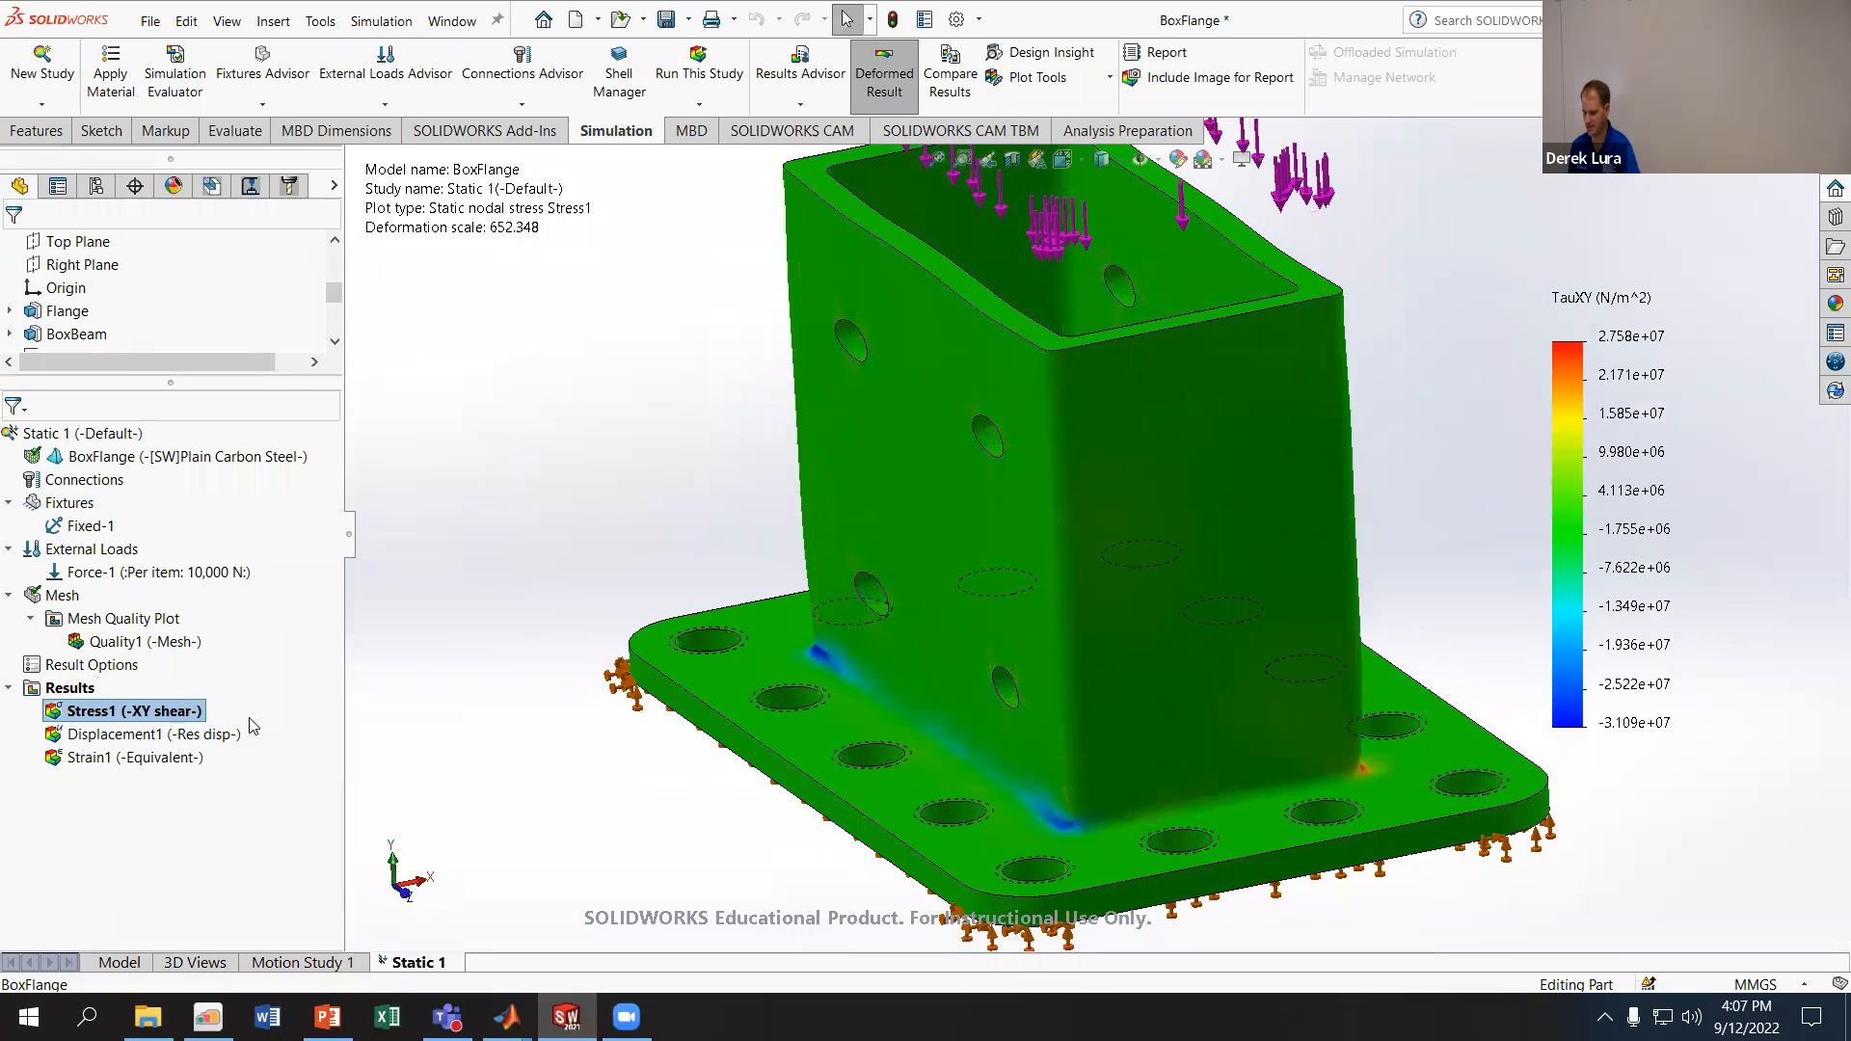
pyautogui.moveTo(846, 728); pyautogui.dragTo(841, 1034, button='middle')
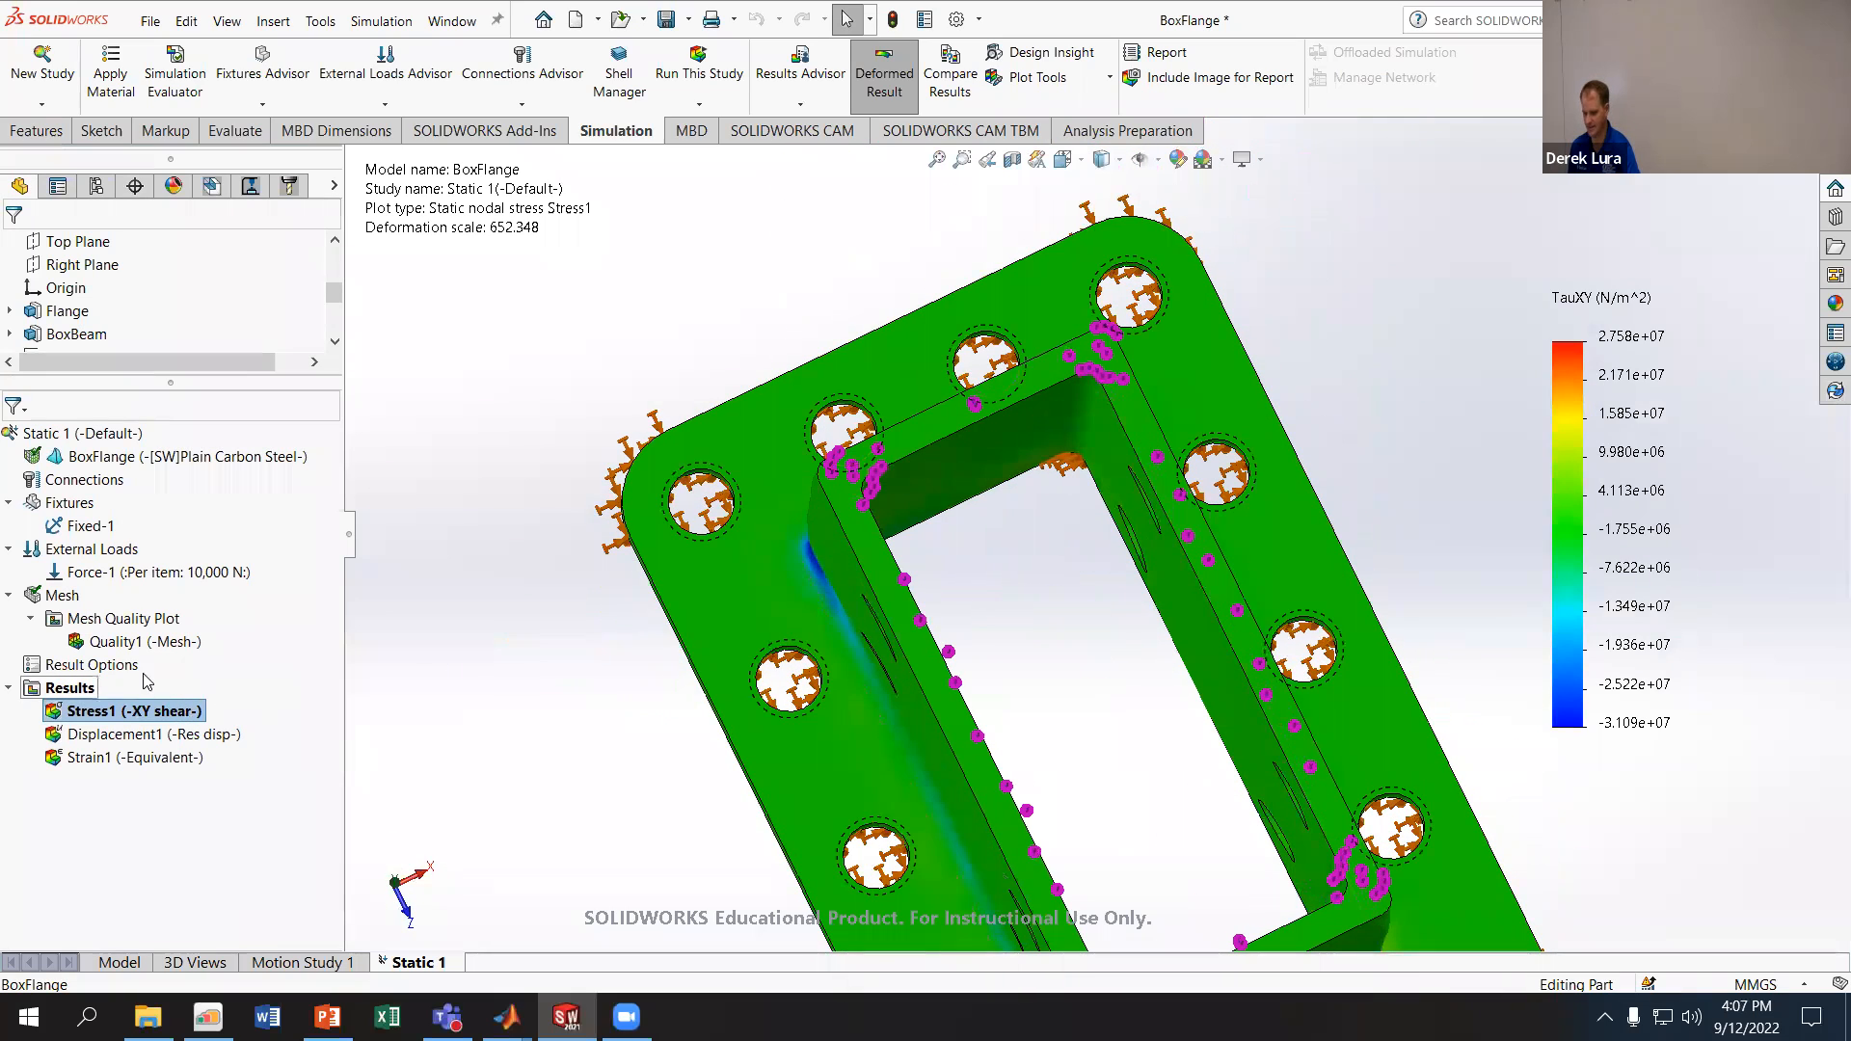
pyautogui.scroll(1, 790, 713)
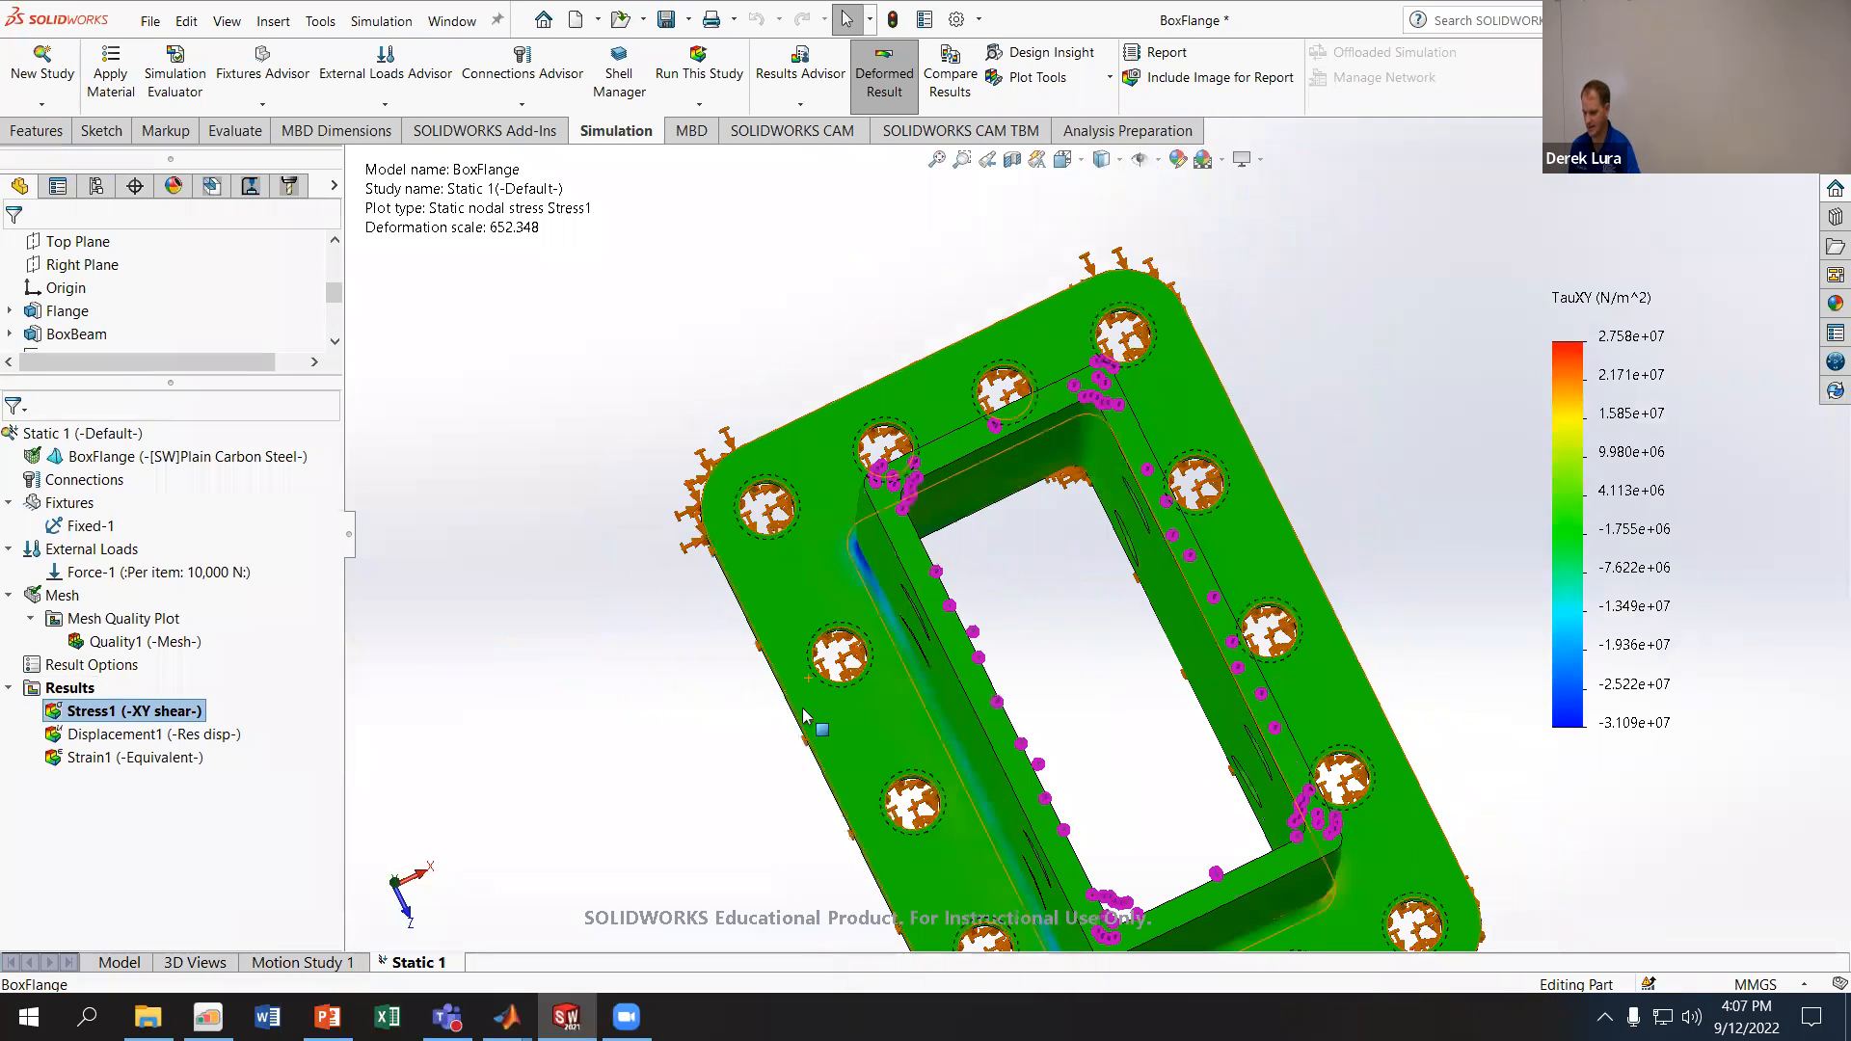
# - Switch the stress plot to TXZ: Shear in Z Dir. on YZ Plane and examine the box beam from the side
pyautogui.rightClick(175, 714)
pyautogui.click(277, 318)
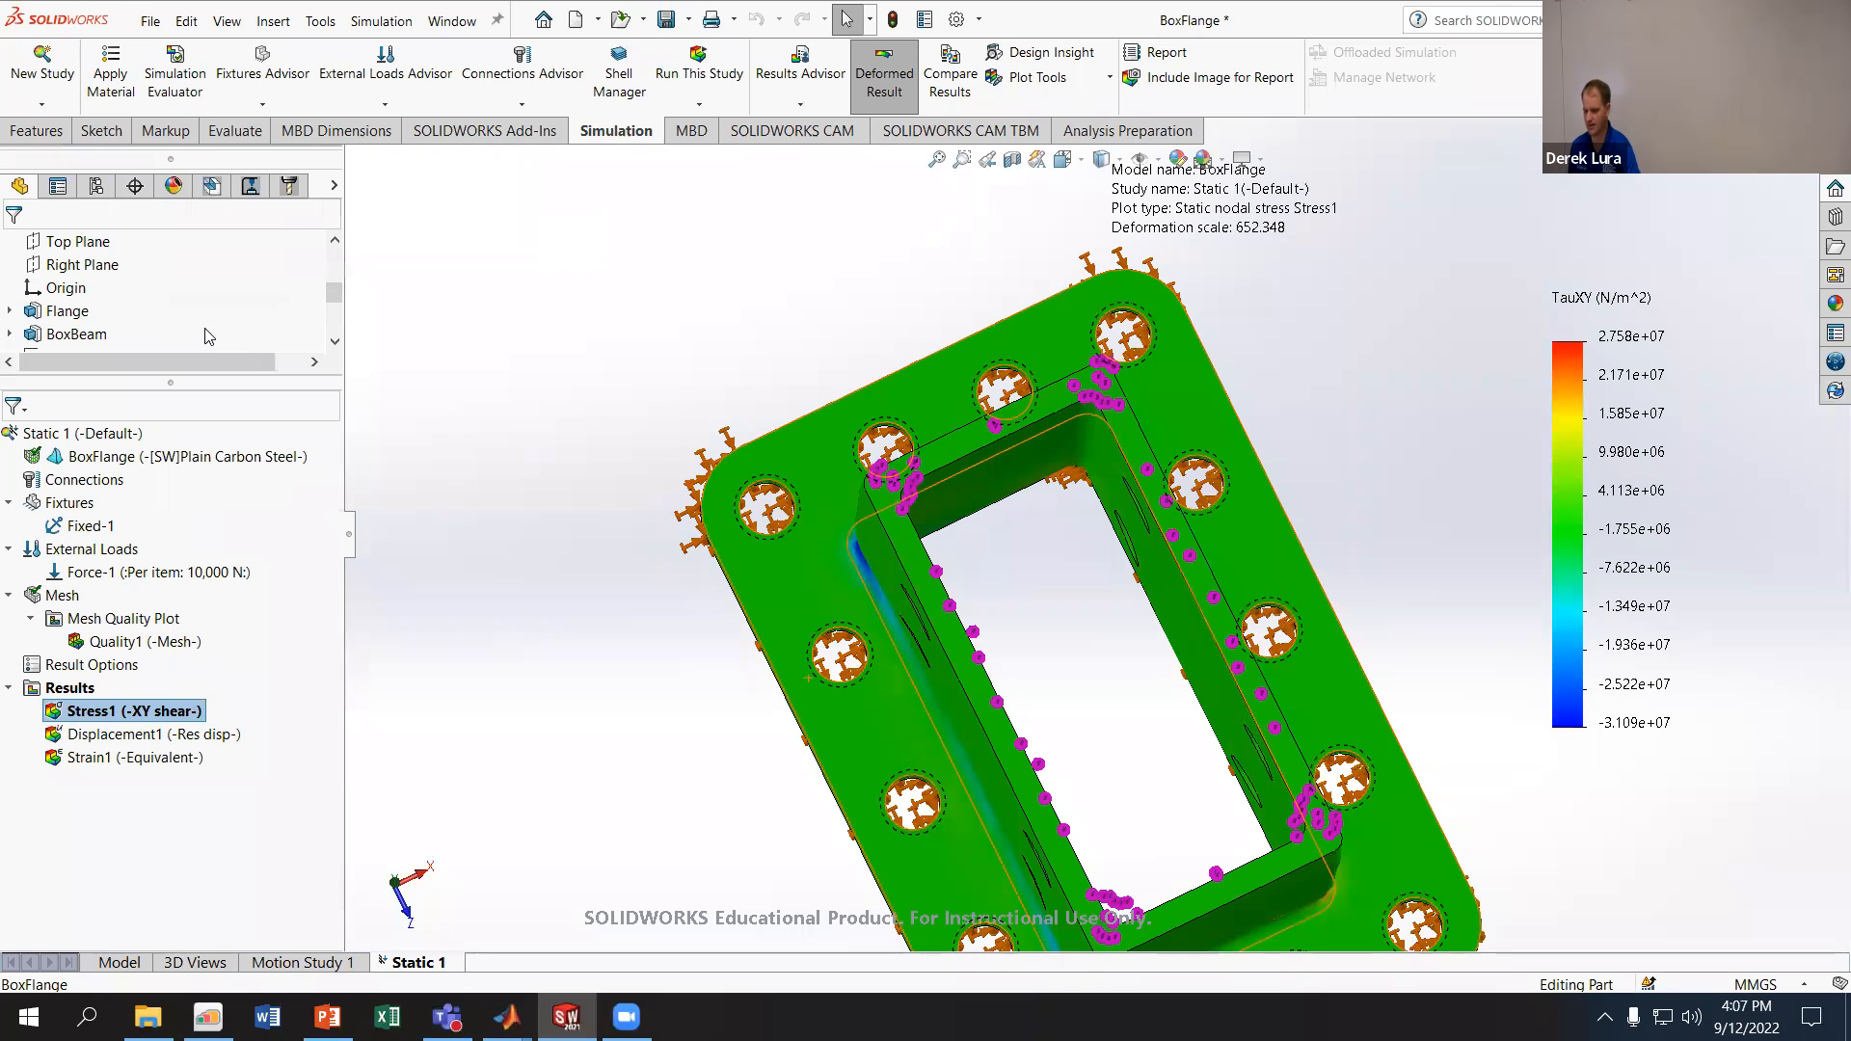
pyautogui.click(178, 363)
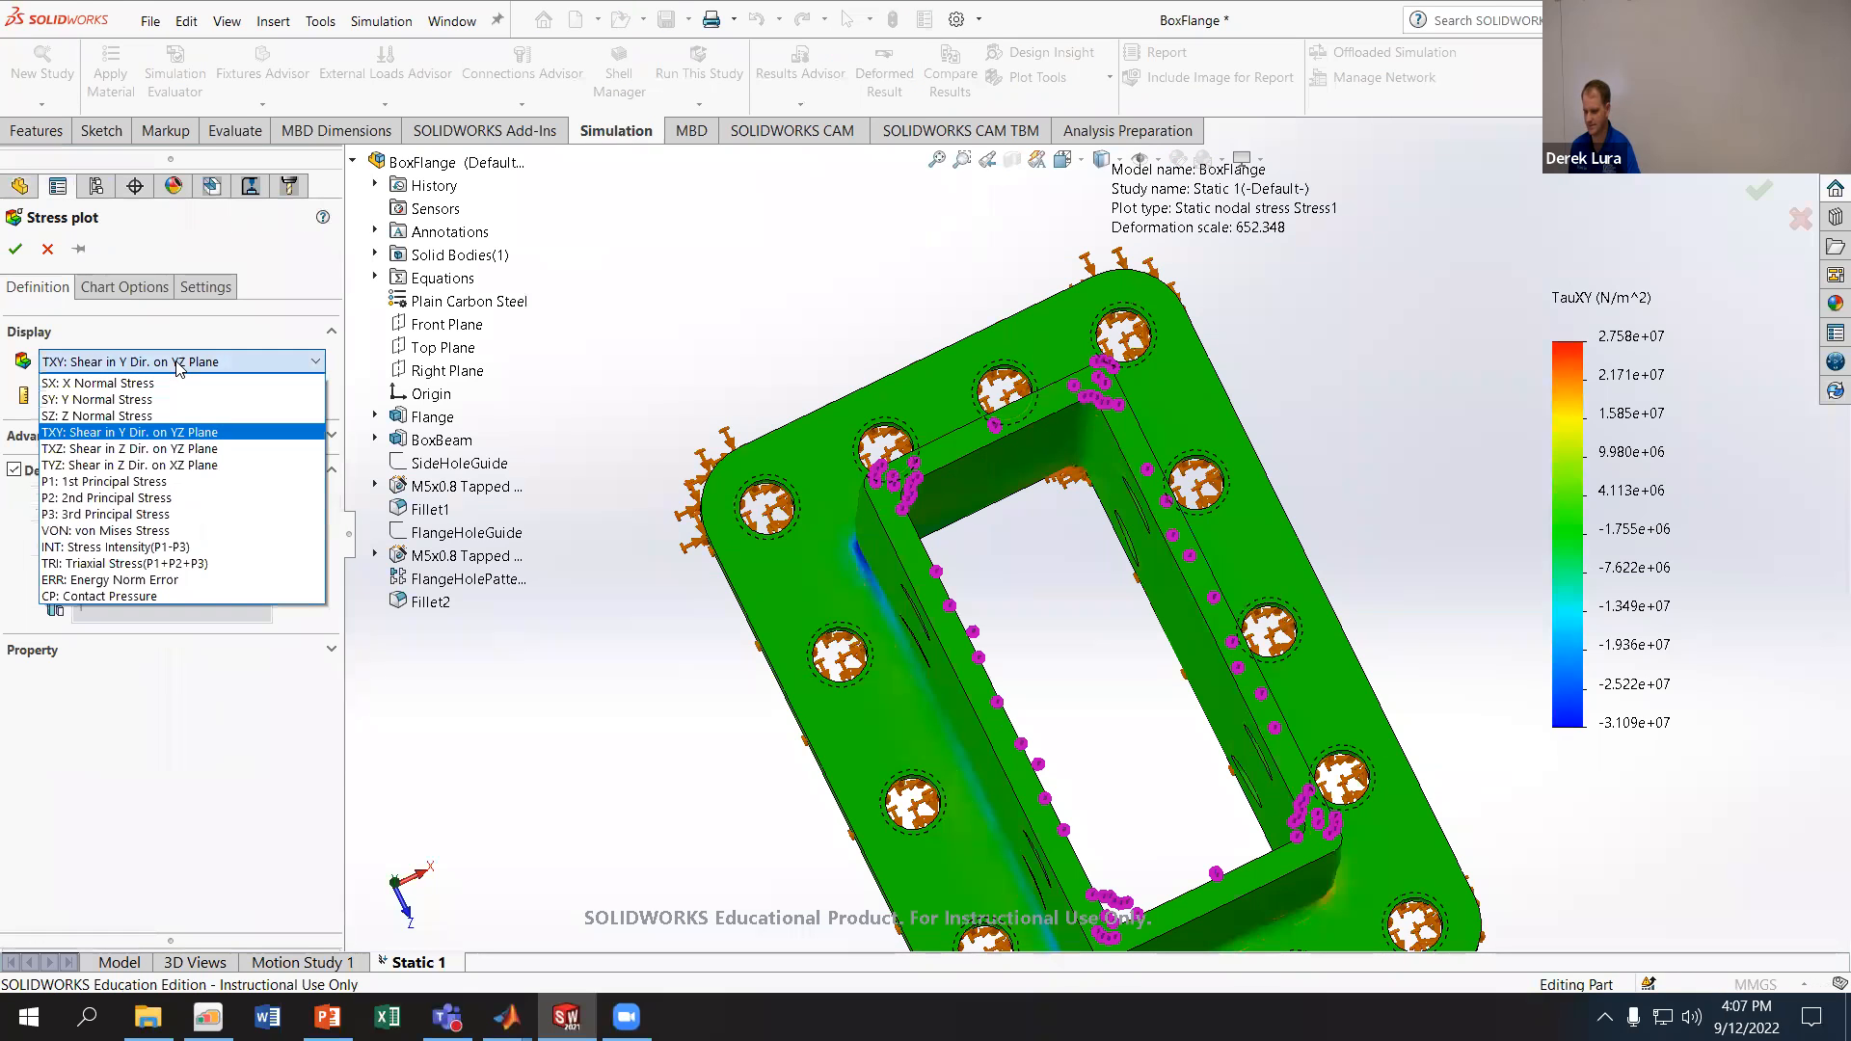
pyautogui.click(183, 450)
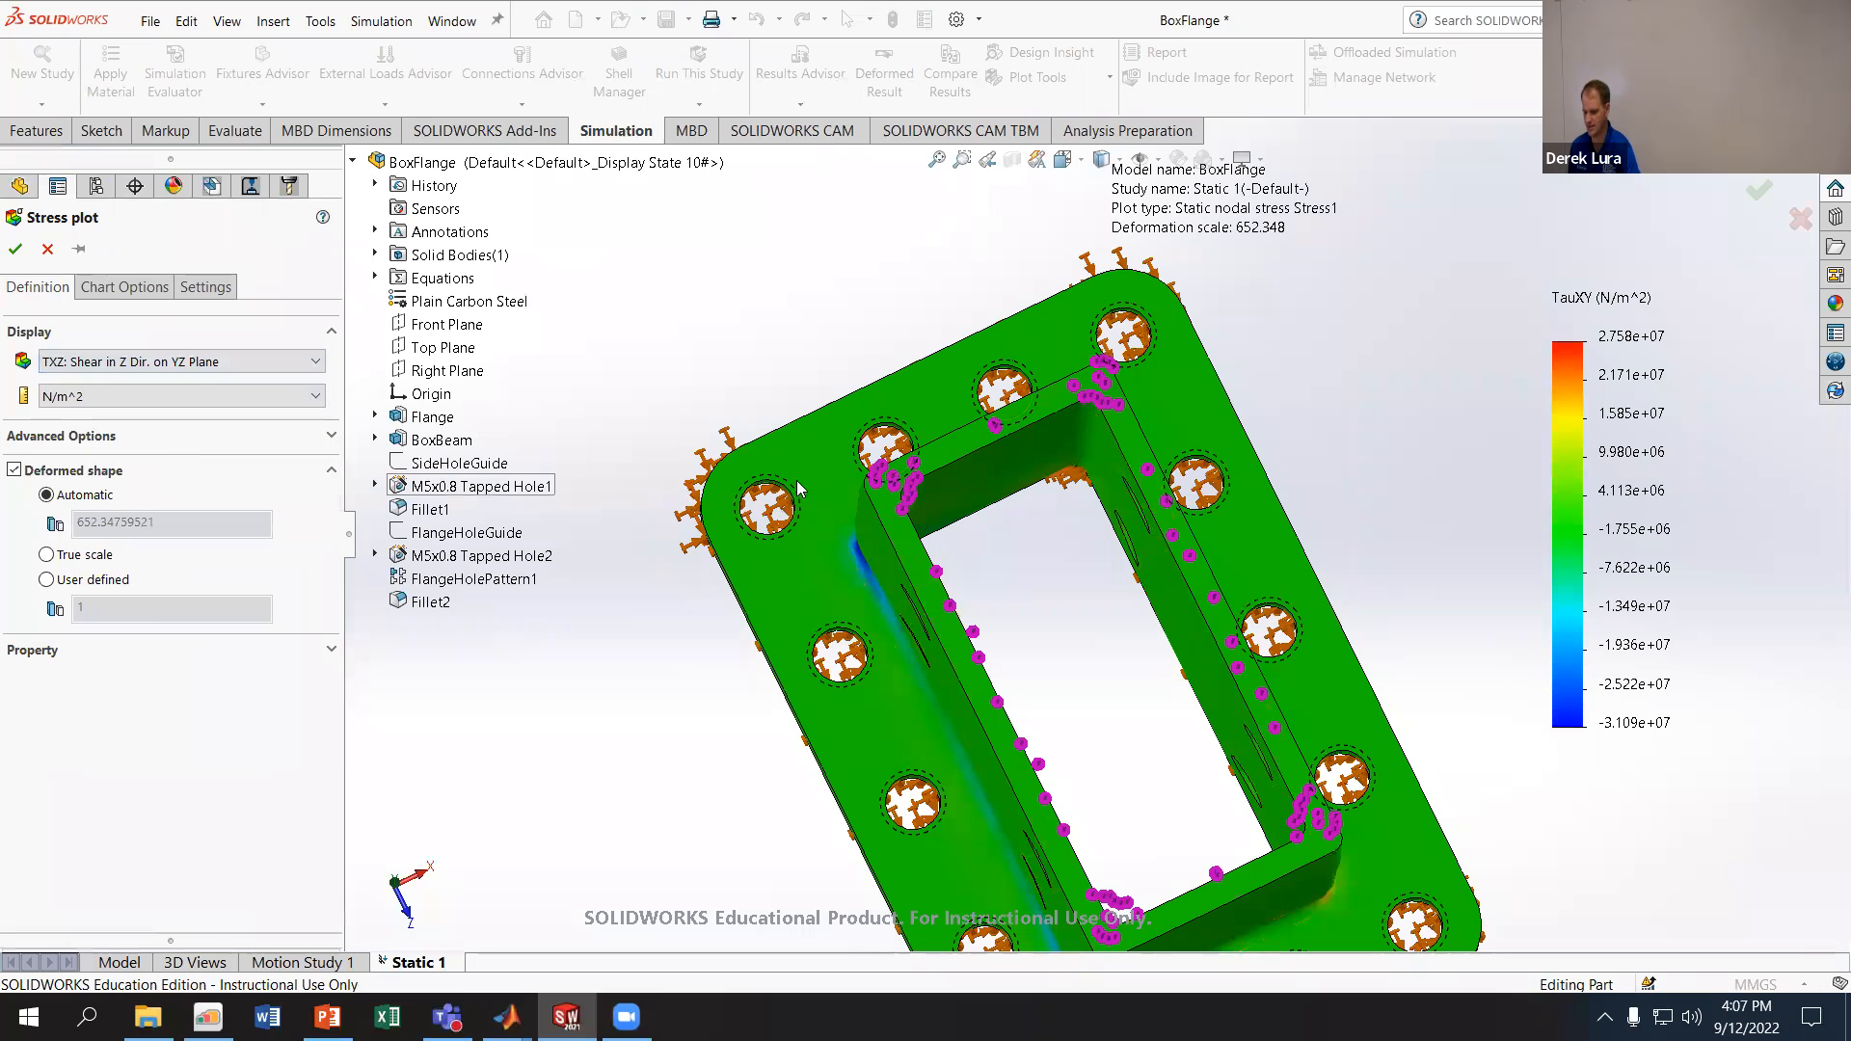
pyautogui.click(18, 250)
pyautogui.moveTo(926, 501); pyautogui.dragTo(931, 453, button='middle')
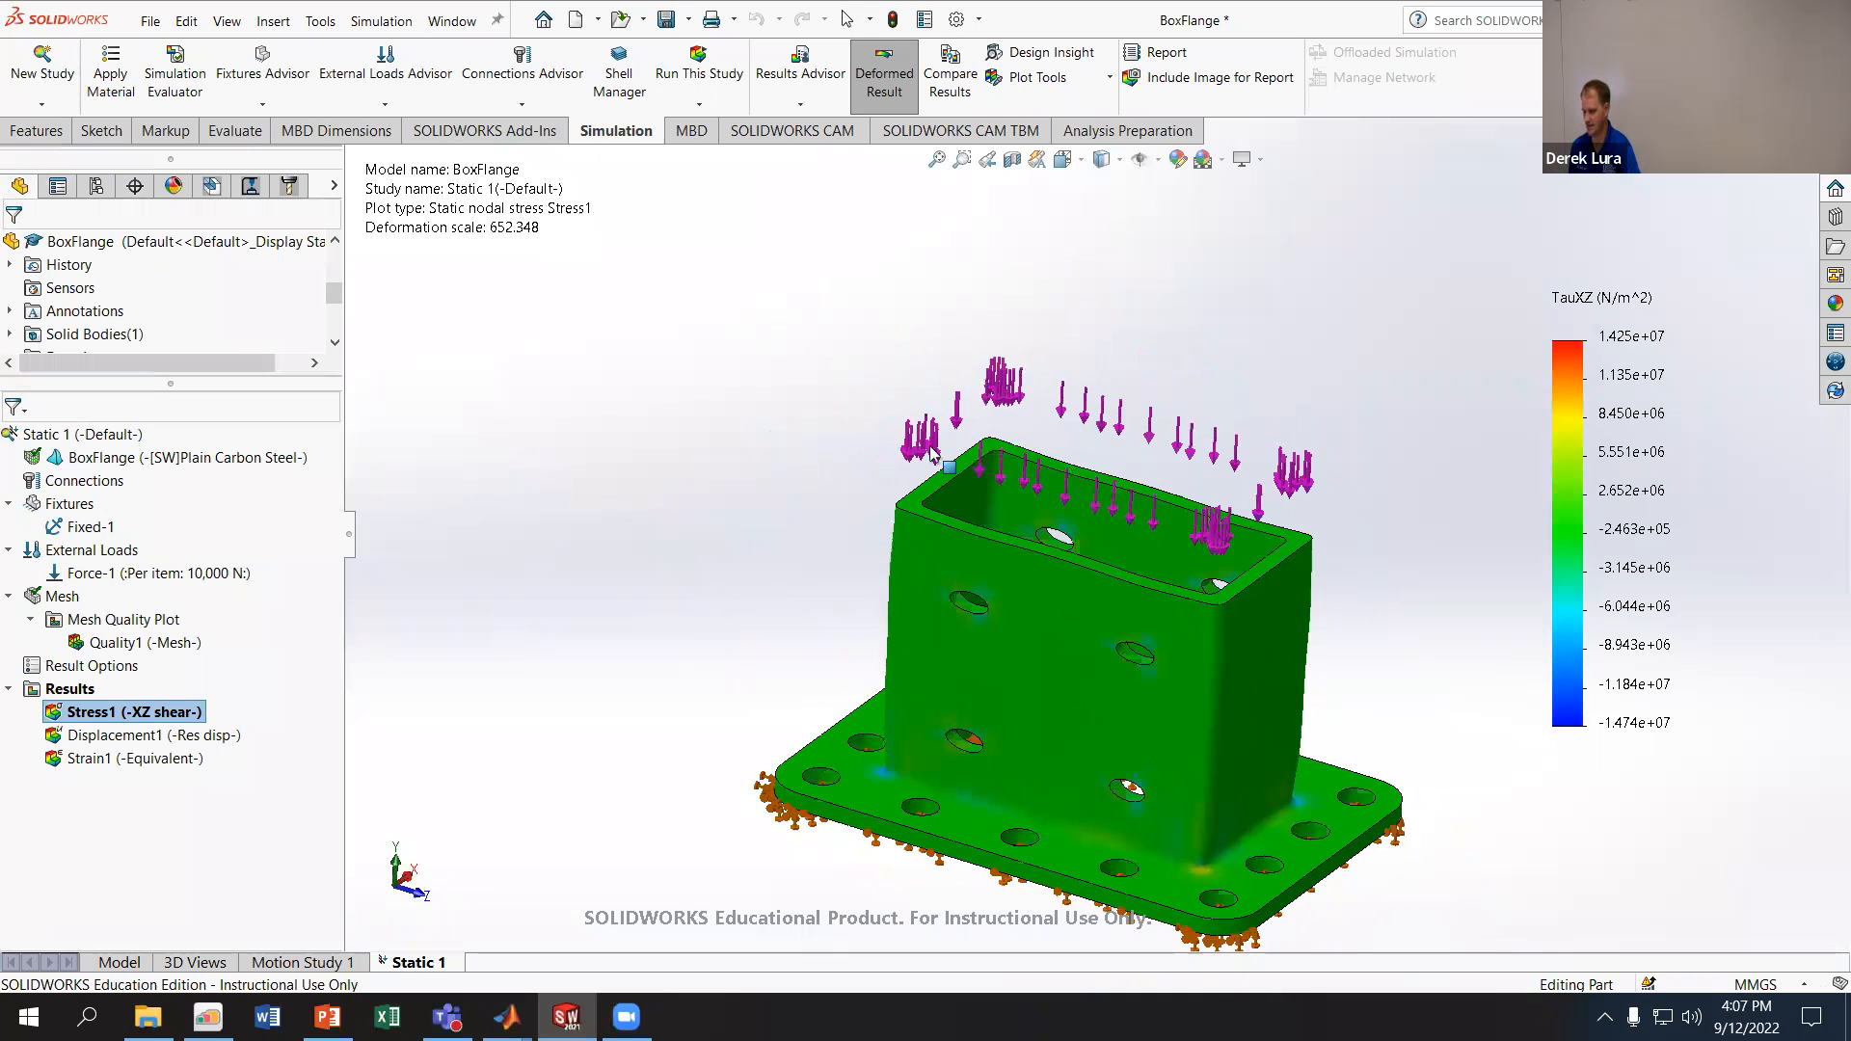
# - Redefine the stress plot to show TYZ: Shear in Z Dir. on XZ Plane
pyautogui.rightClick(140, 714)
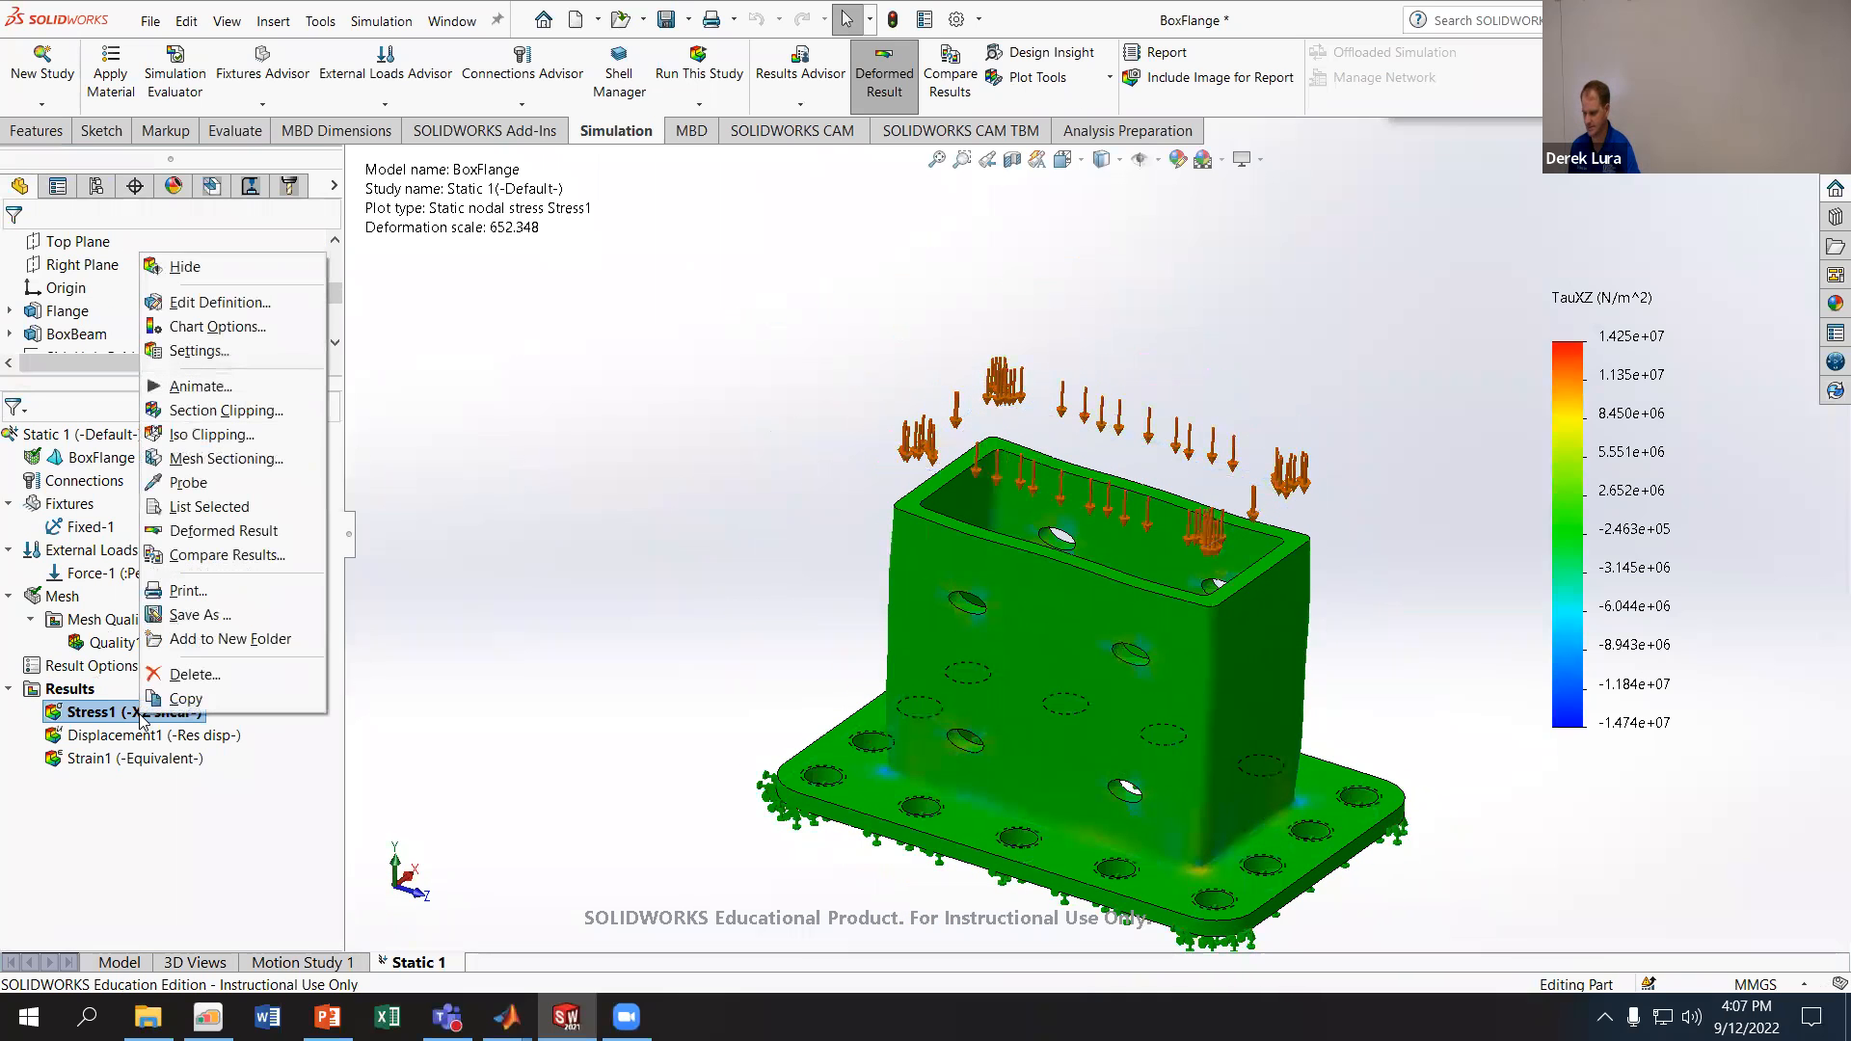
pyautogui.click(203, 305)
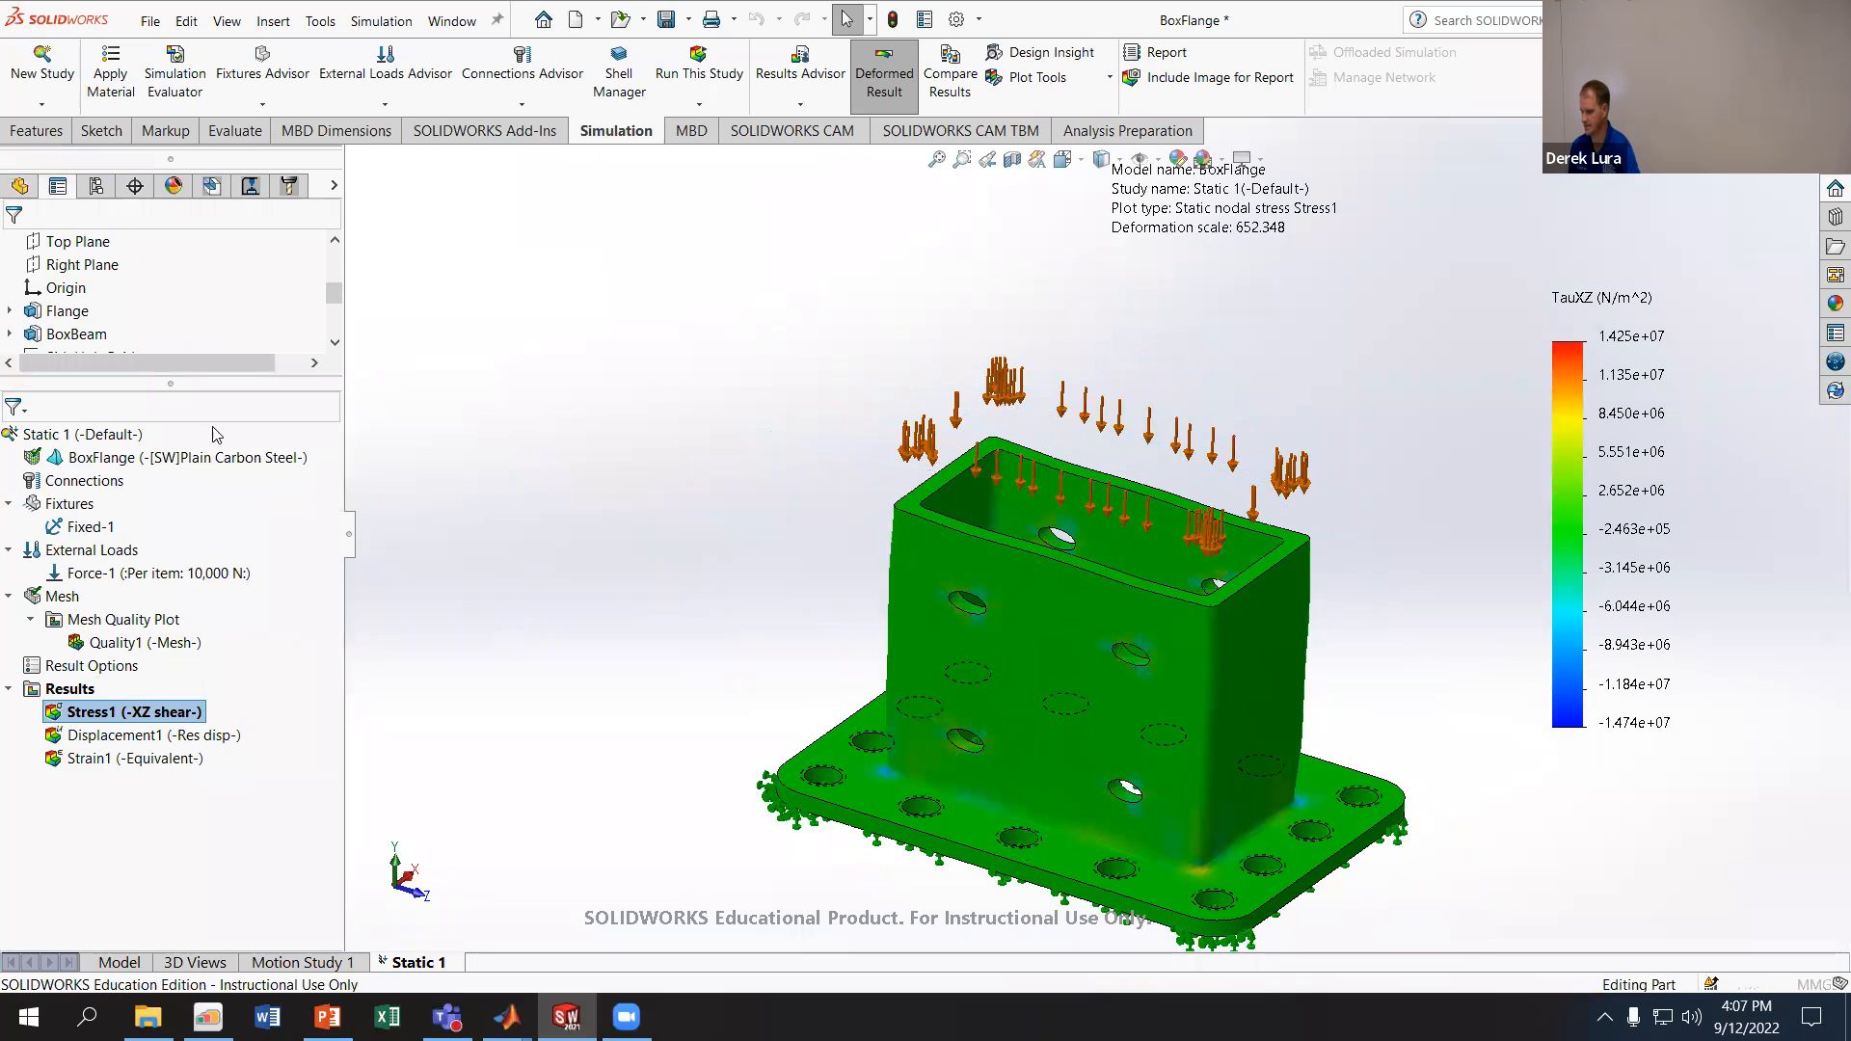
pyautogui.click(196, 362)
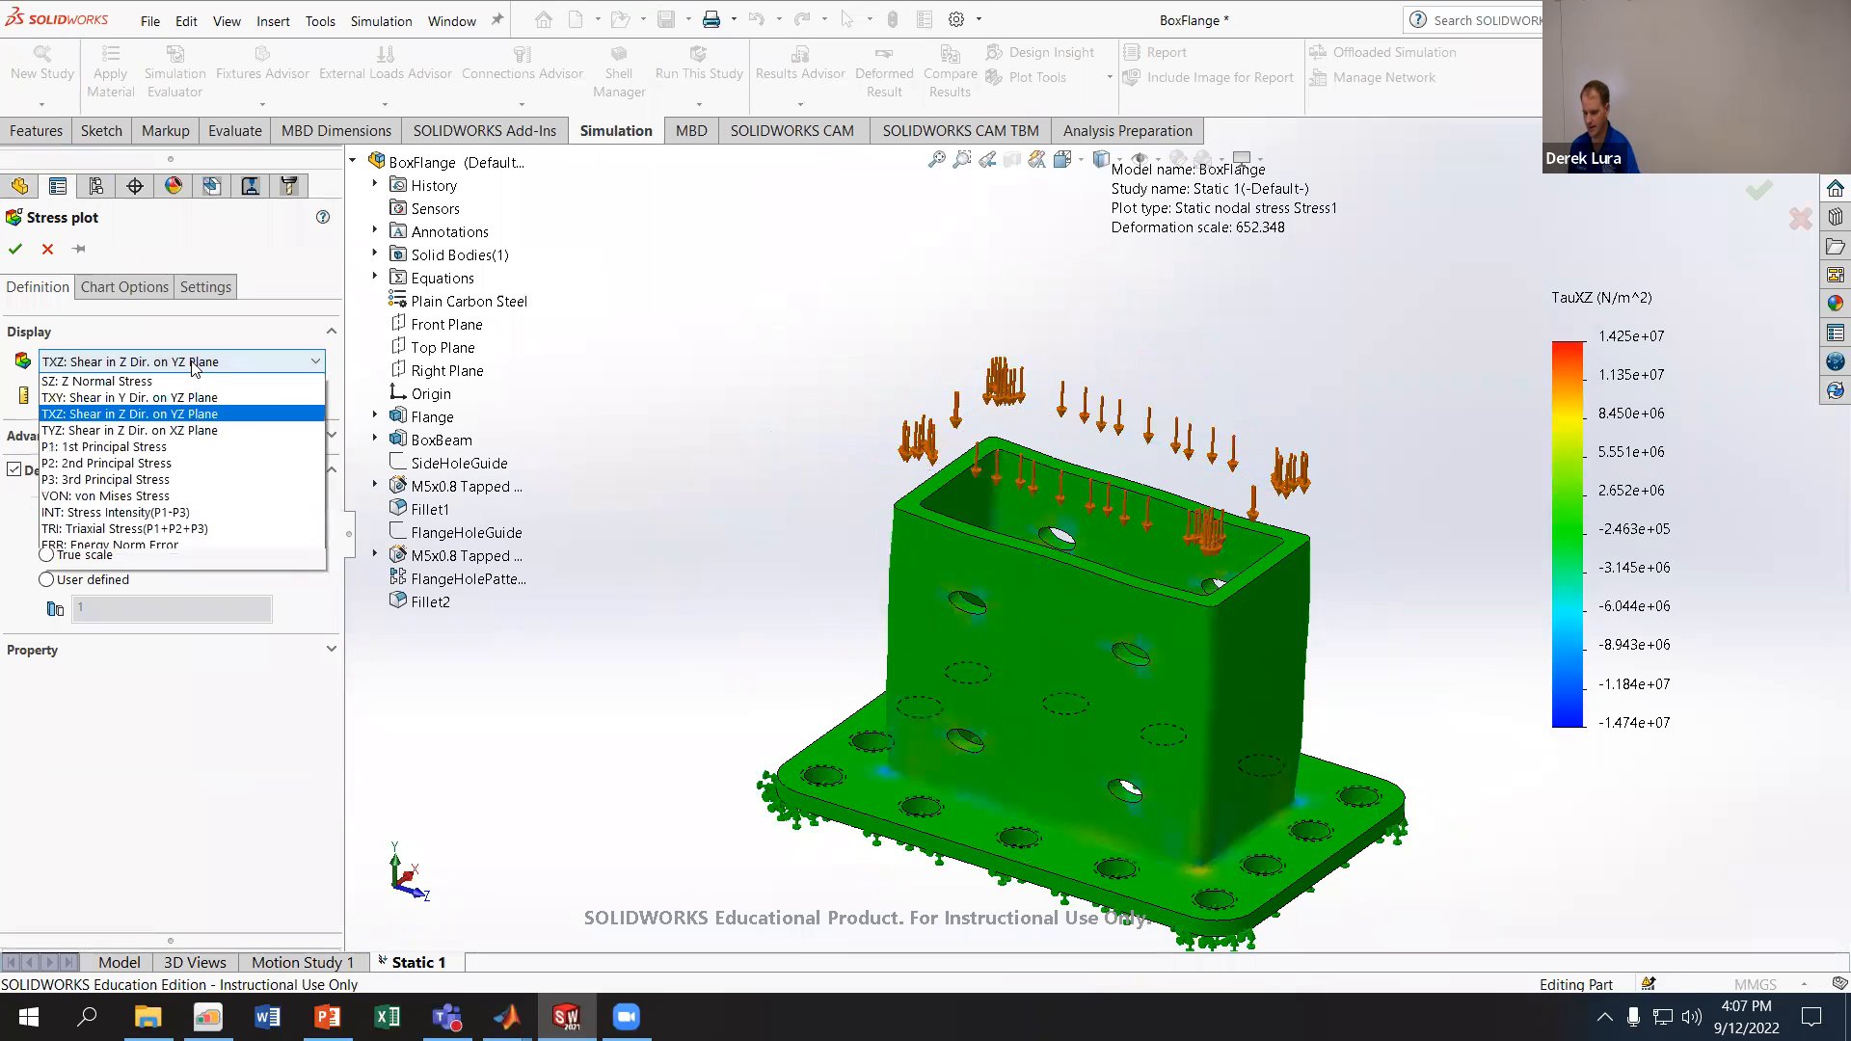
pyautogui.scroll(1, 196, 381)
pyautogui.click(145, 463)
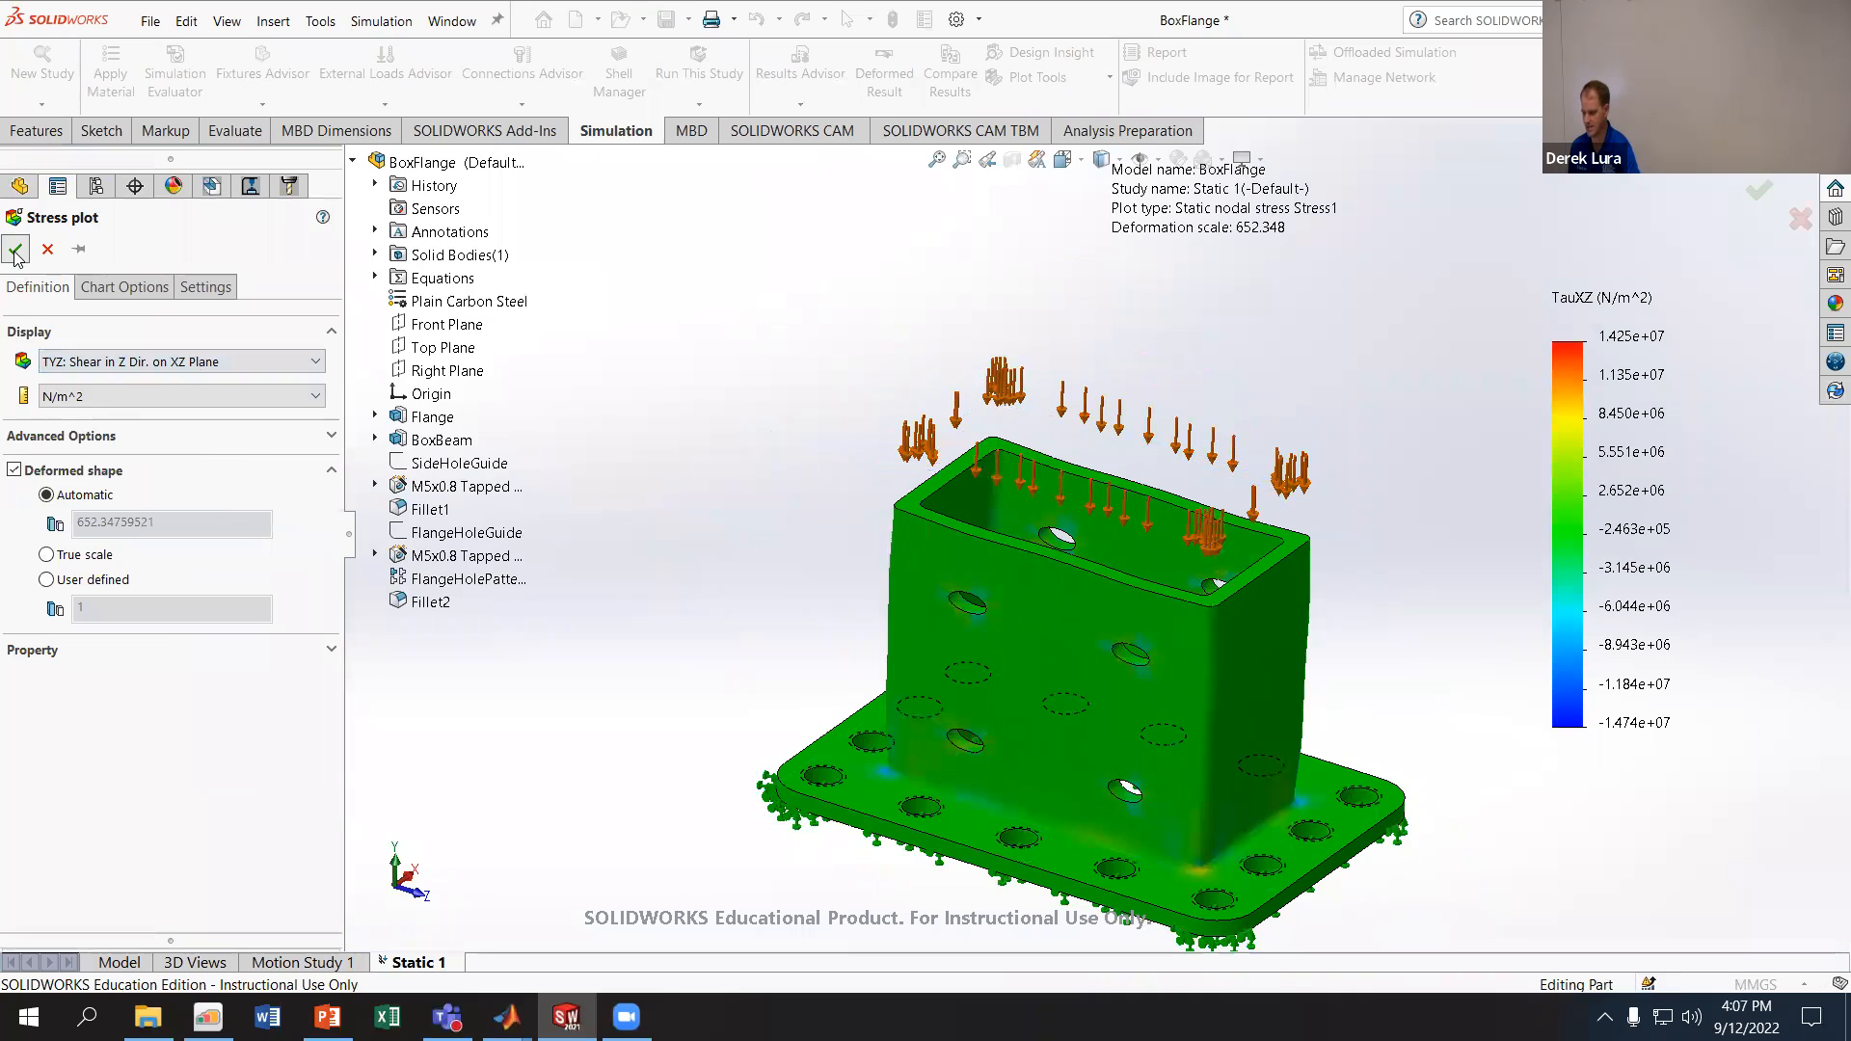
pyautogui.click(16, 250)
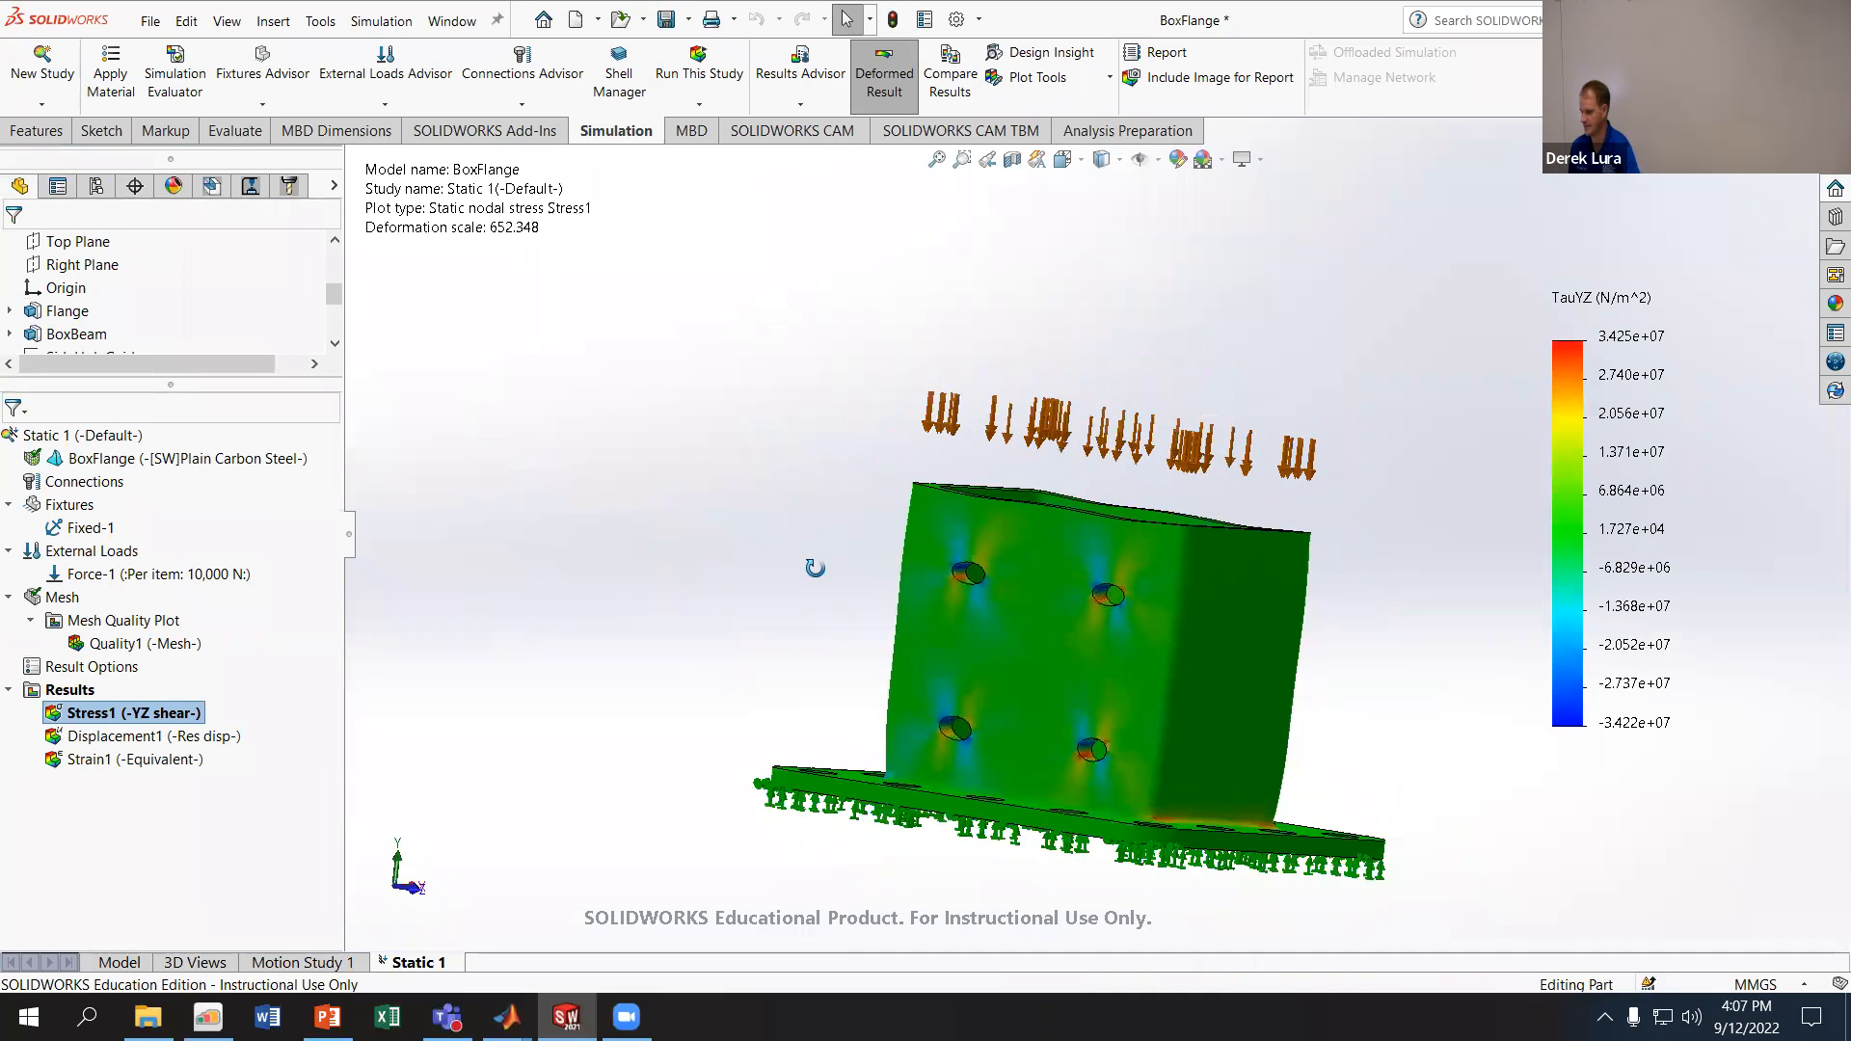
# - Examine the YZ shear stress around the side holes and along the beam-to-flange joint from several angles
pyautogui.scroll(-2, 1617, 381)
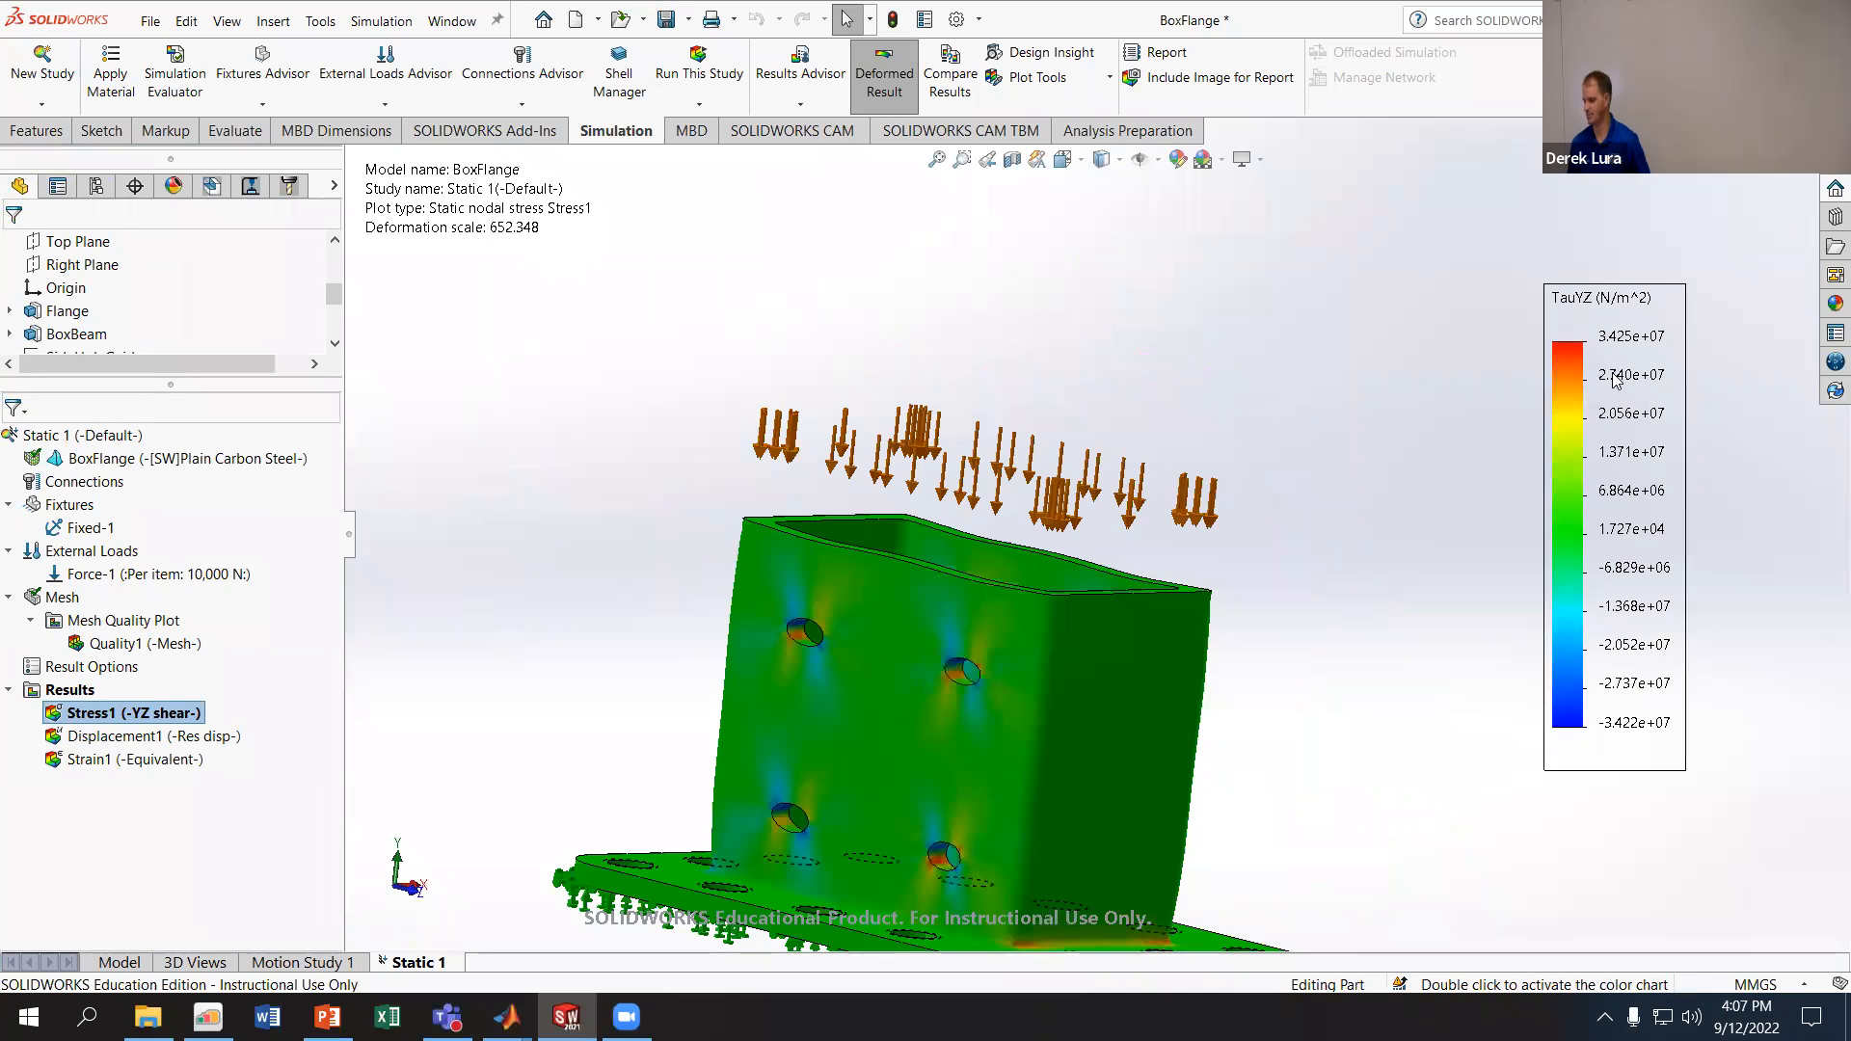
pyautogui.moveTo(878, 540); pyautogui.dragTo(938, 580, button='middle')
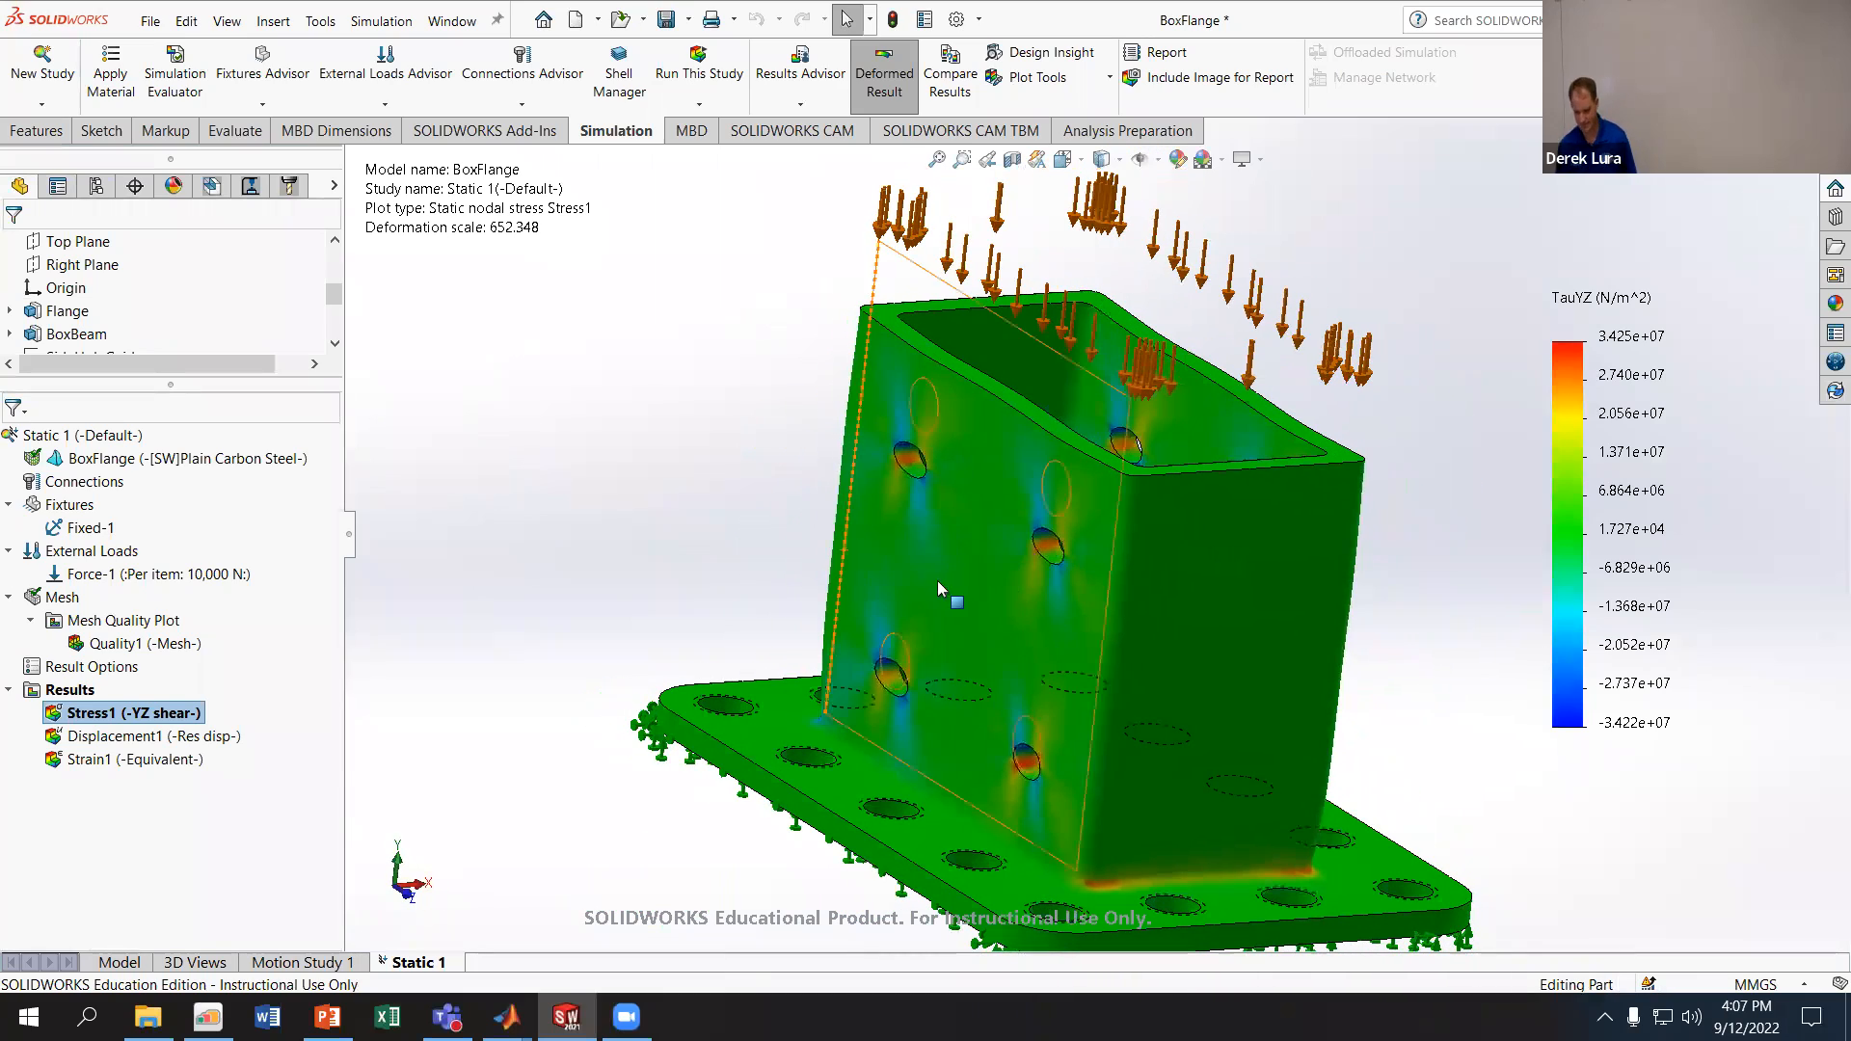
pyautogui.scroll(2, 1118, 704)
pyautogui.scroll(-2, 1142, 685)
pyautogui.scroll(1, 1255, 493)
pyautogui.moveTo(1255, 494); pyautogui.dragTo(1193, 471, button='middle')
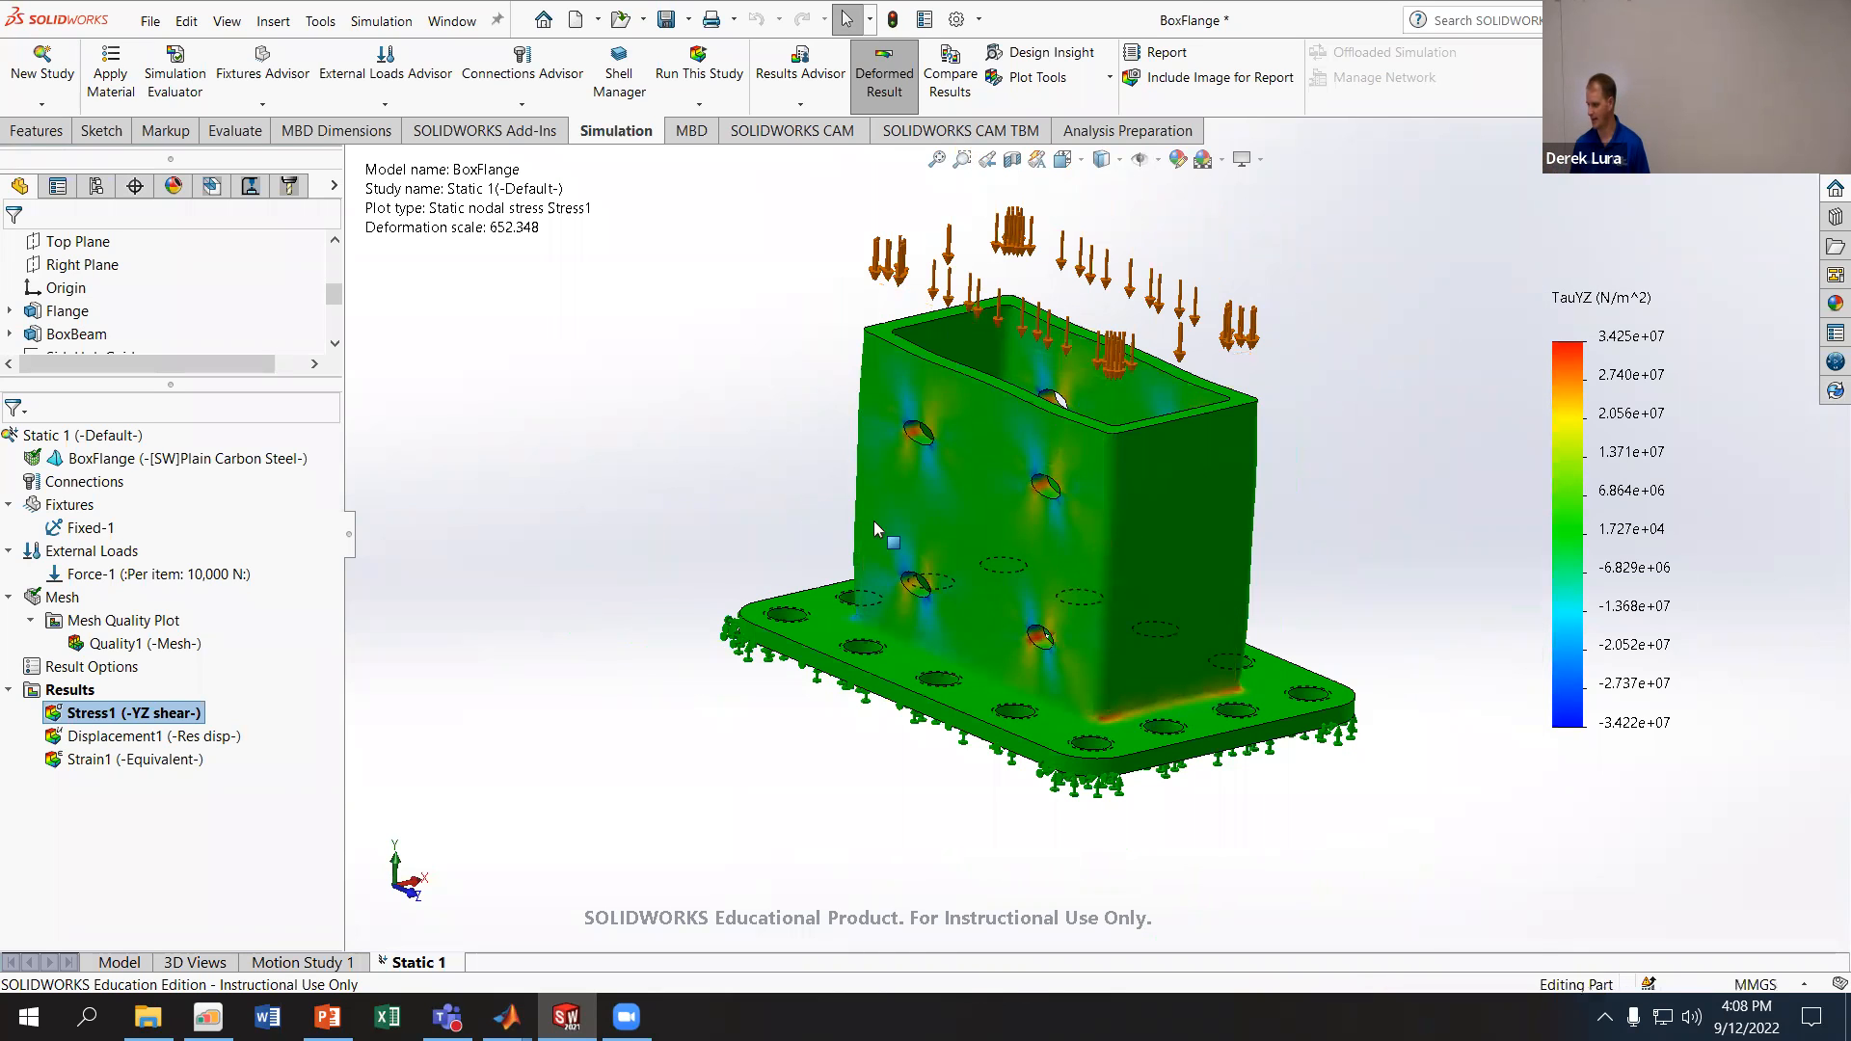
pyautogui.scroll(-4, 698, 376)
pyautogui.moveTo(698, 376); pyautogui.dragTo(986, 565, button='middle')
pyautogui.scroll(3, 985, 565)
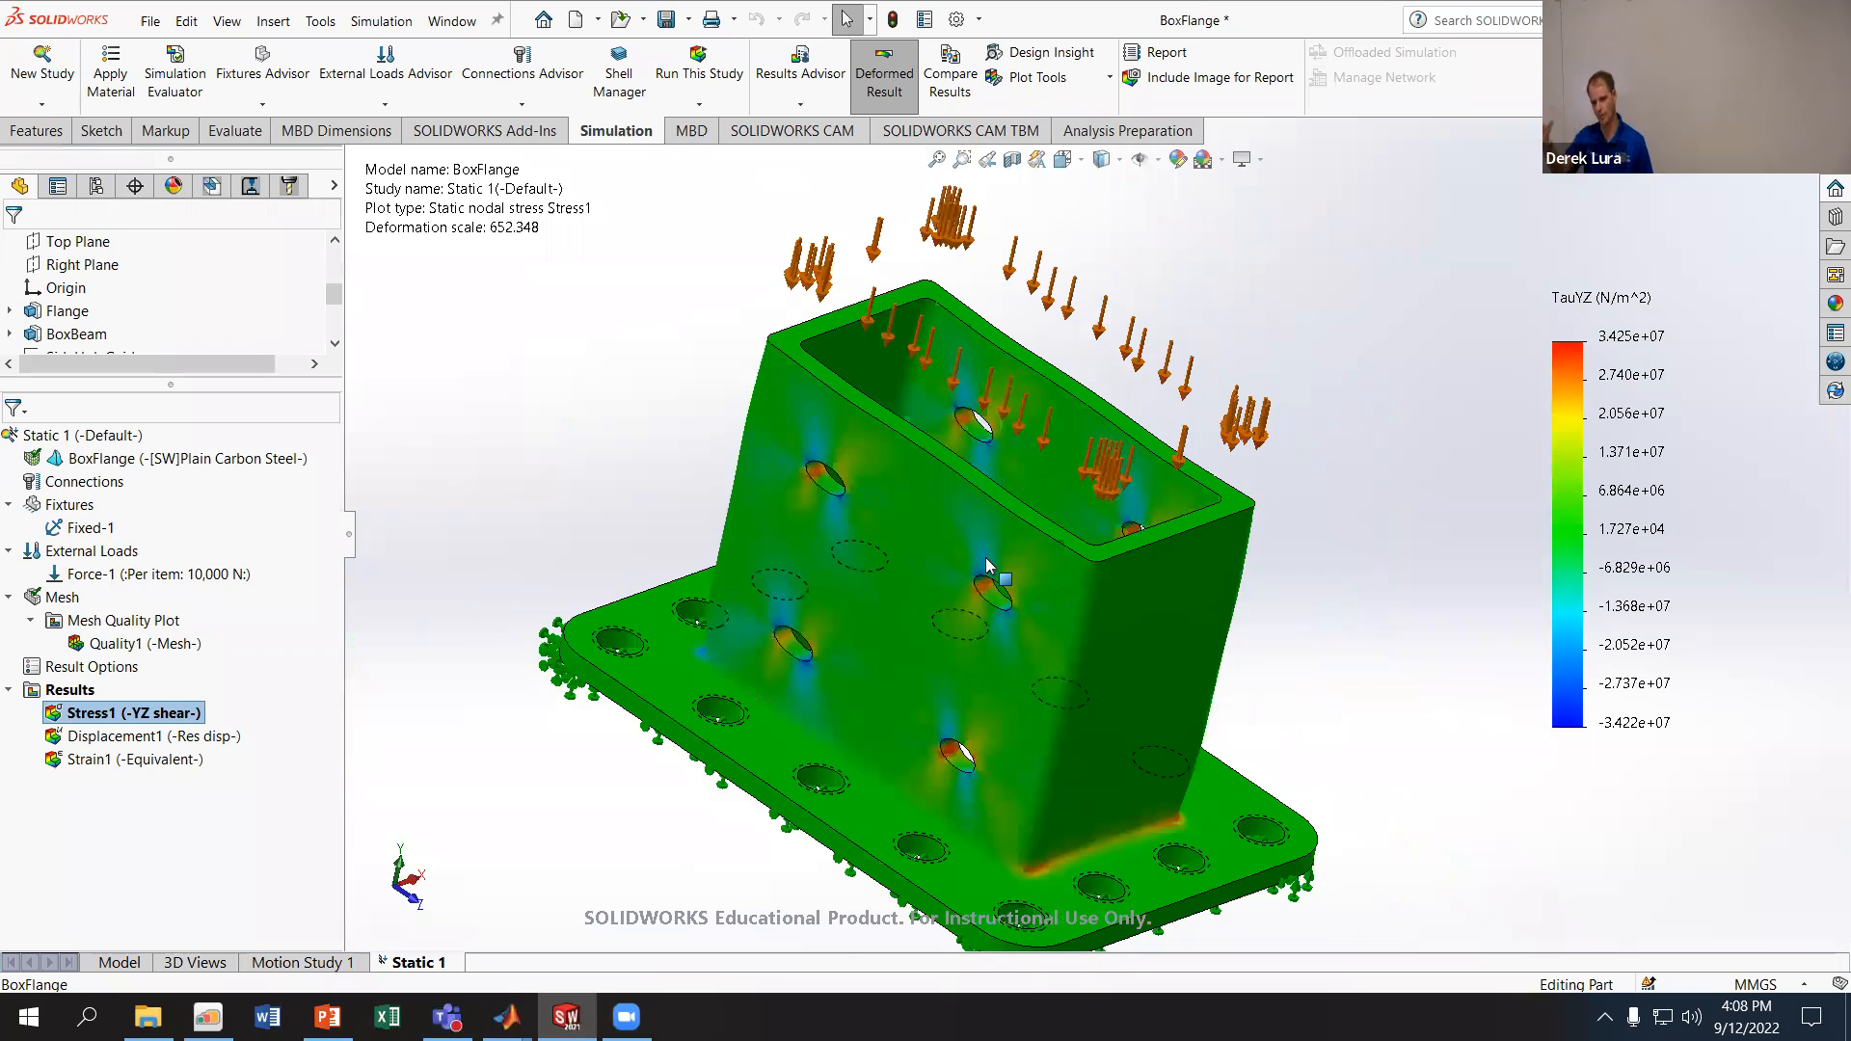
pyautogui.moveTo(985, 566); pyautogui.dragTo(598, 683, button='middle')
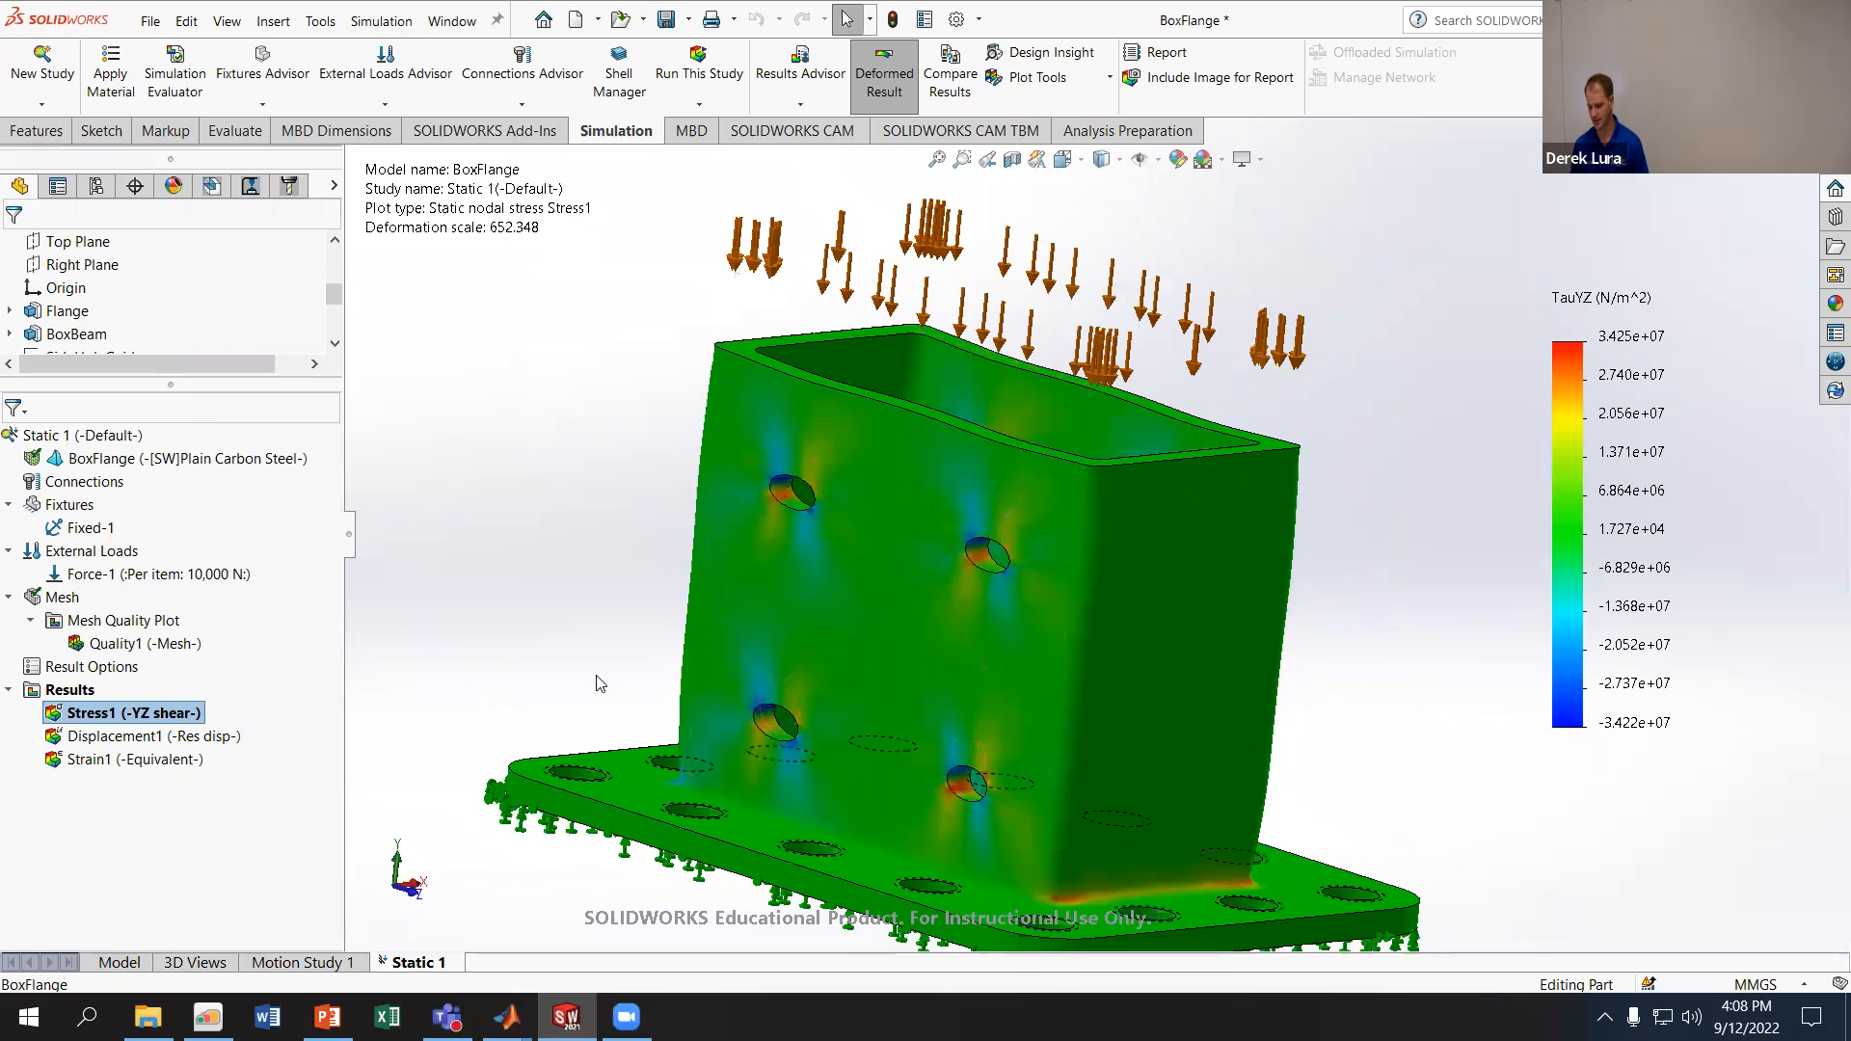
# - Switch the stress plot to VON: von Mises Stress and examine the part from above
pyautogui.rightClick(115, 718)
pyautogui.click(101, 302)
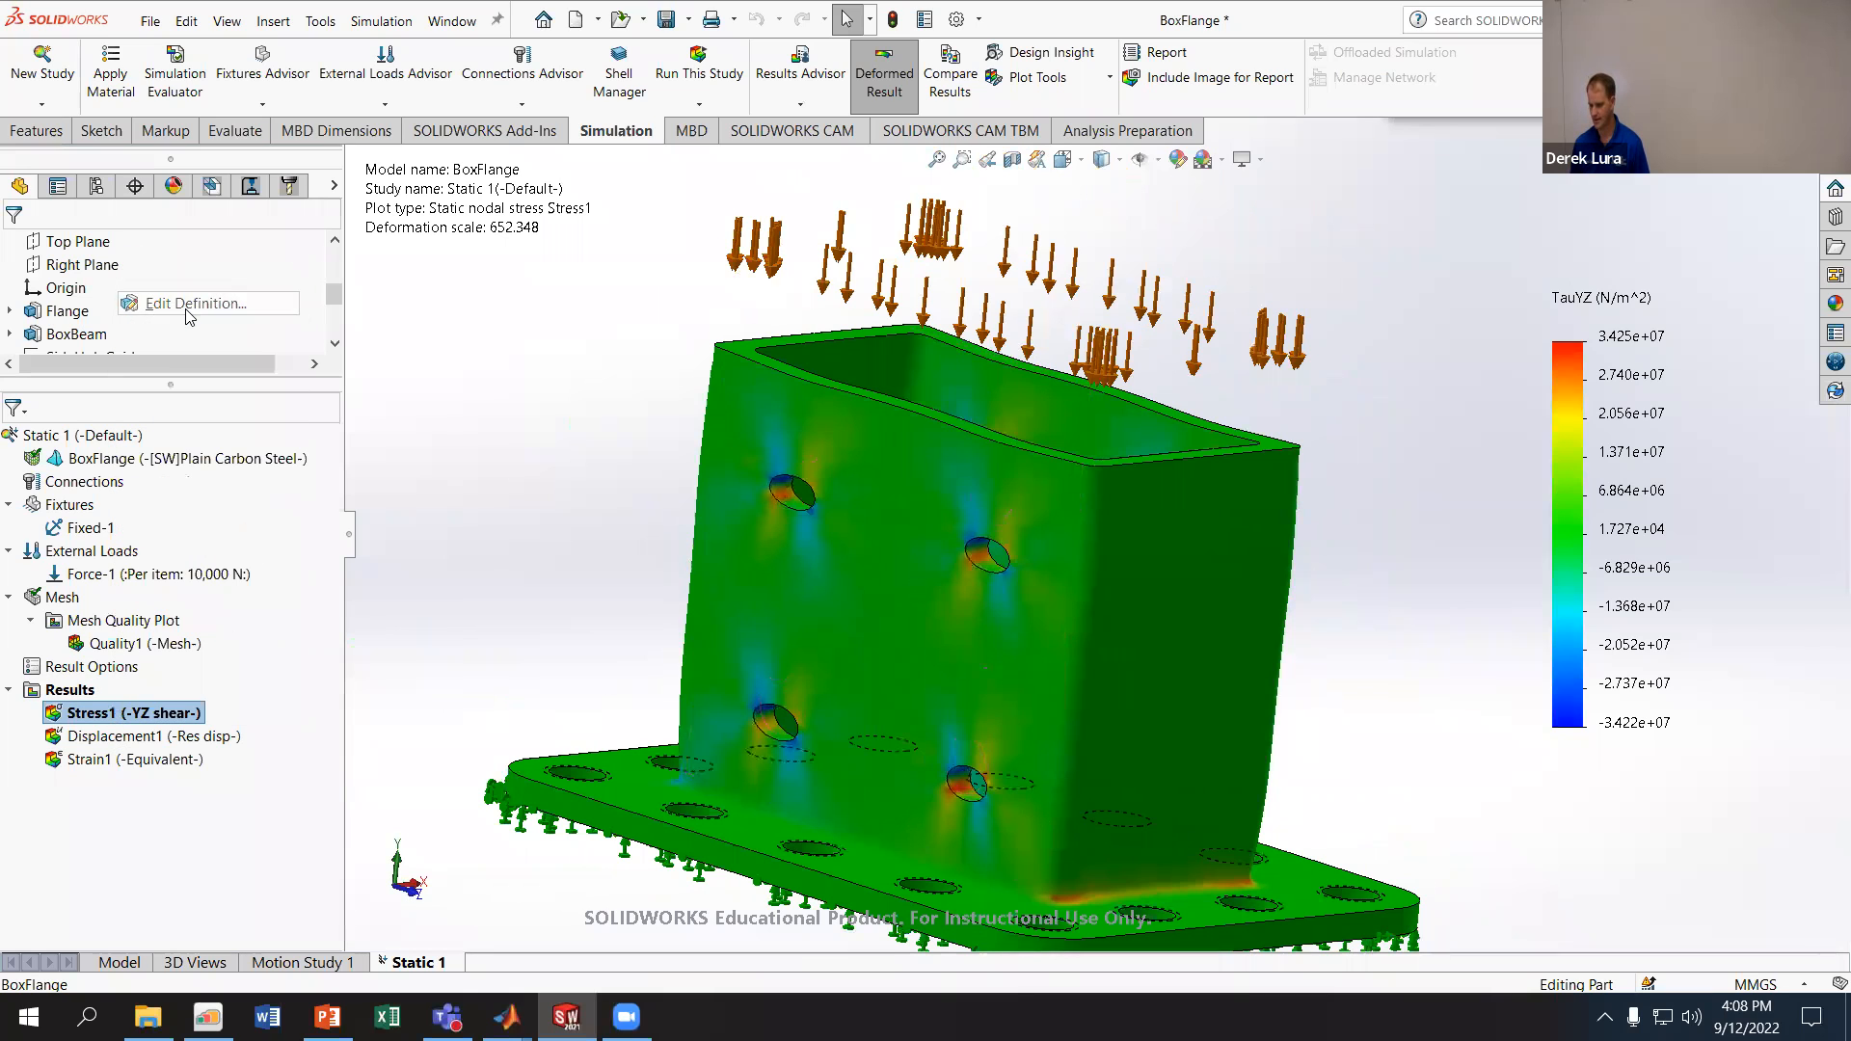
pyautogui.click(169, 362)
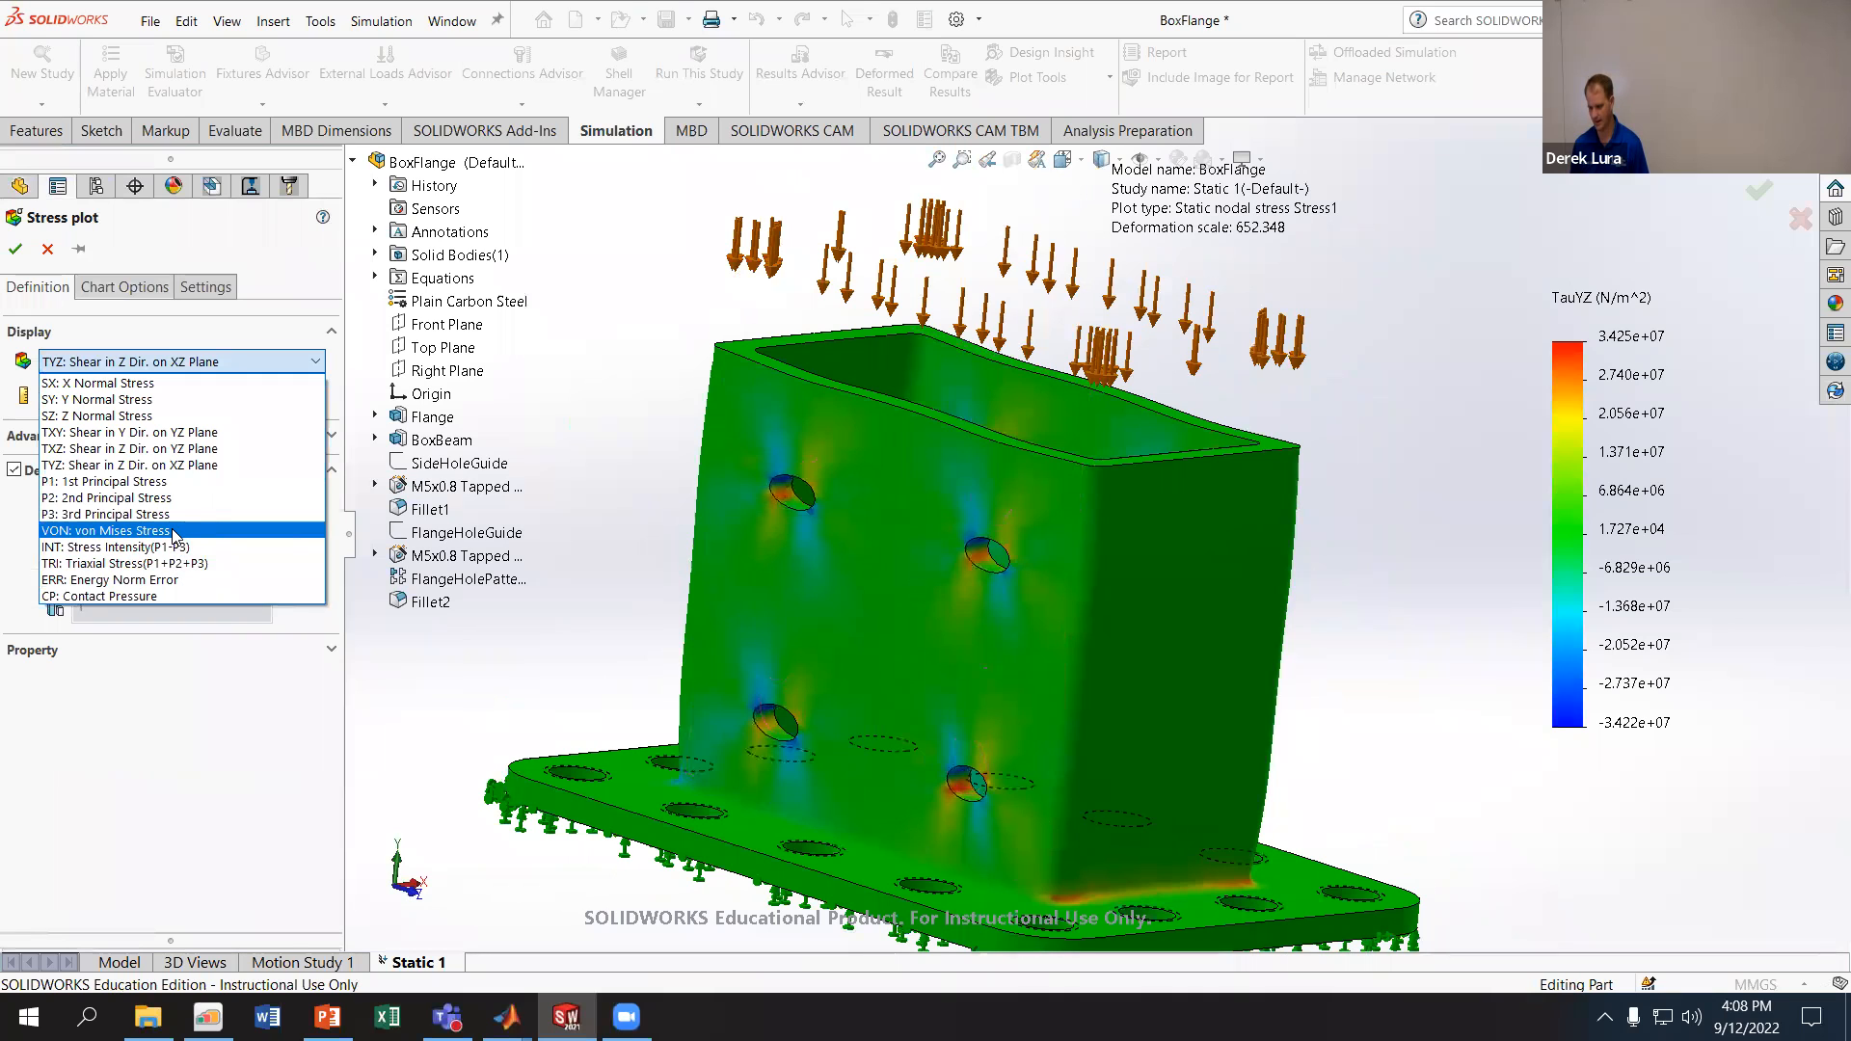
pyautogui.click(92, 530)
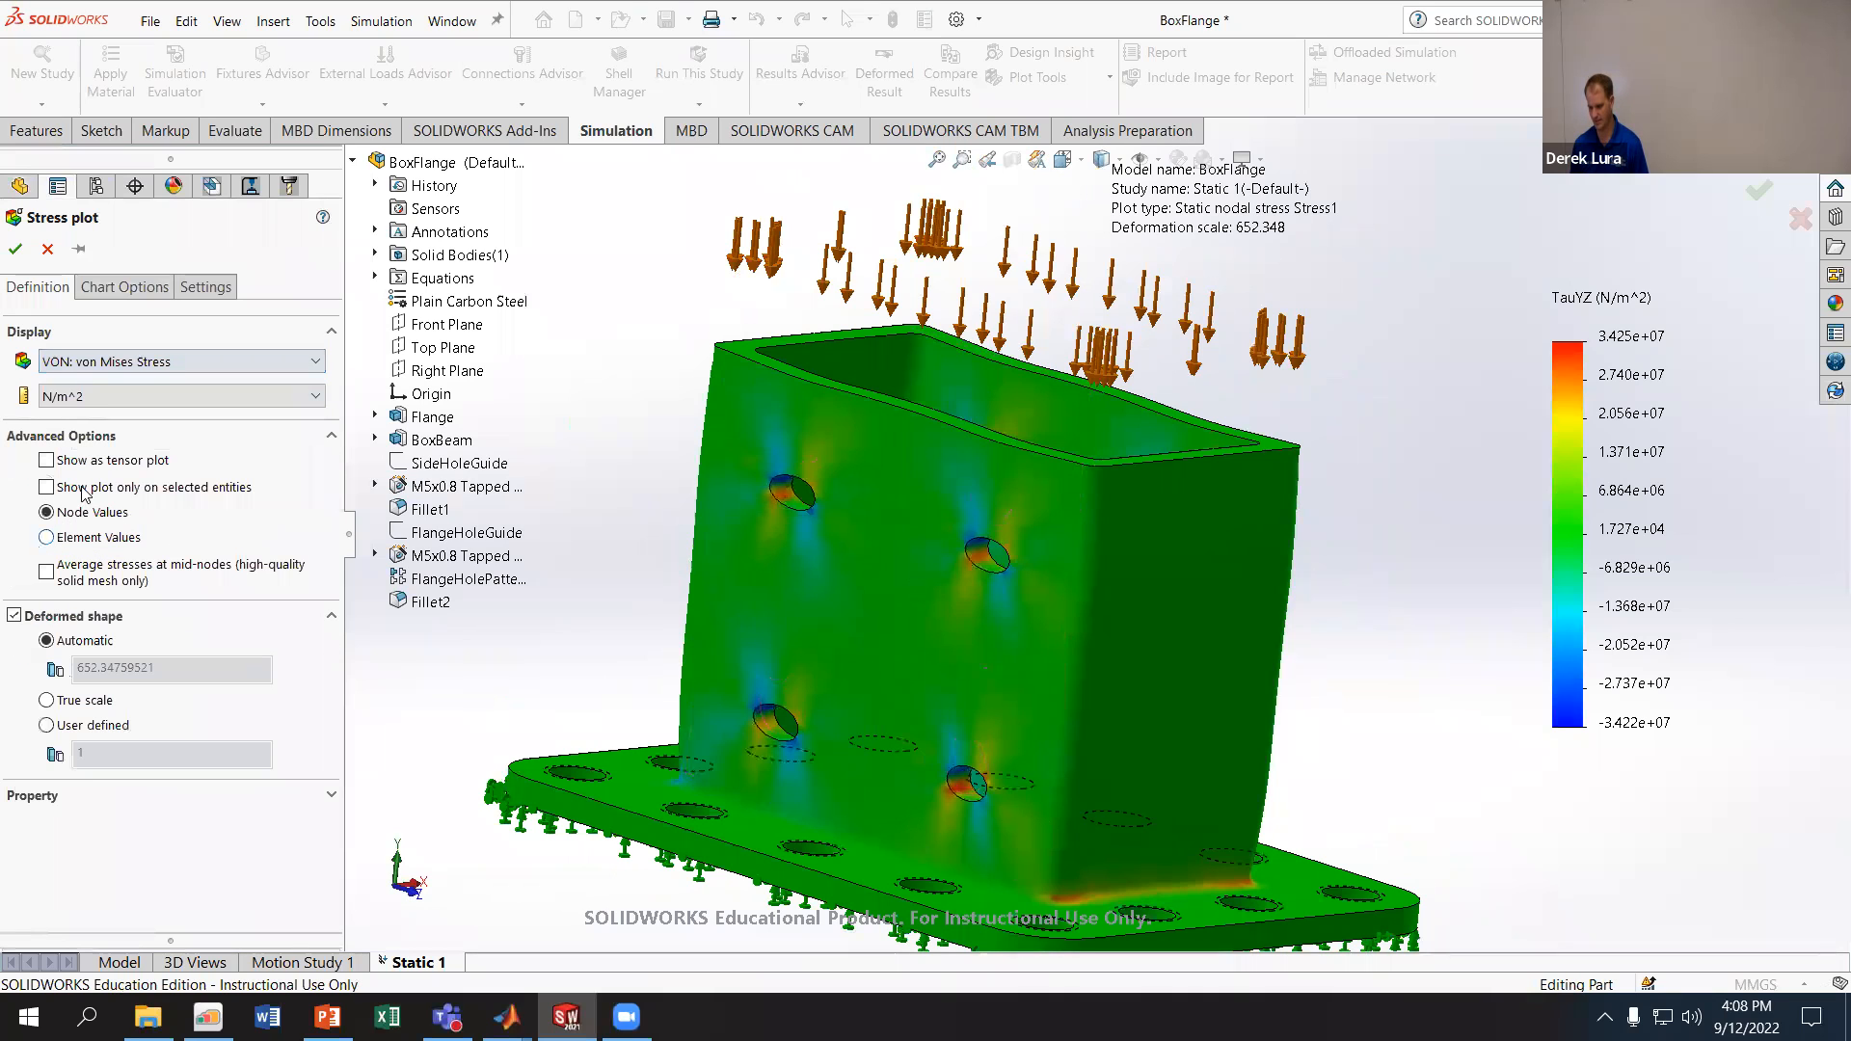
pyautogui.click(16, 245)
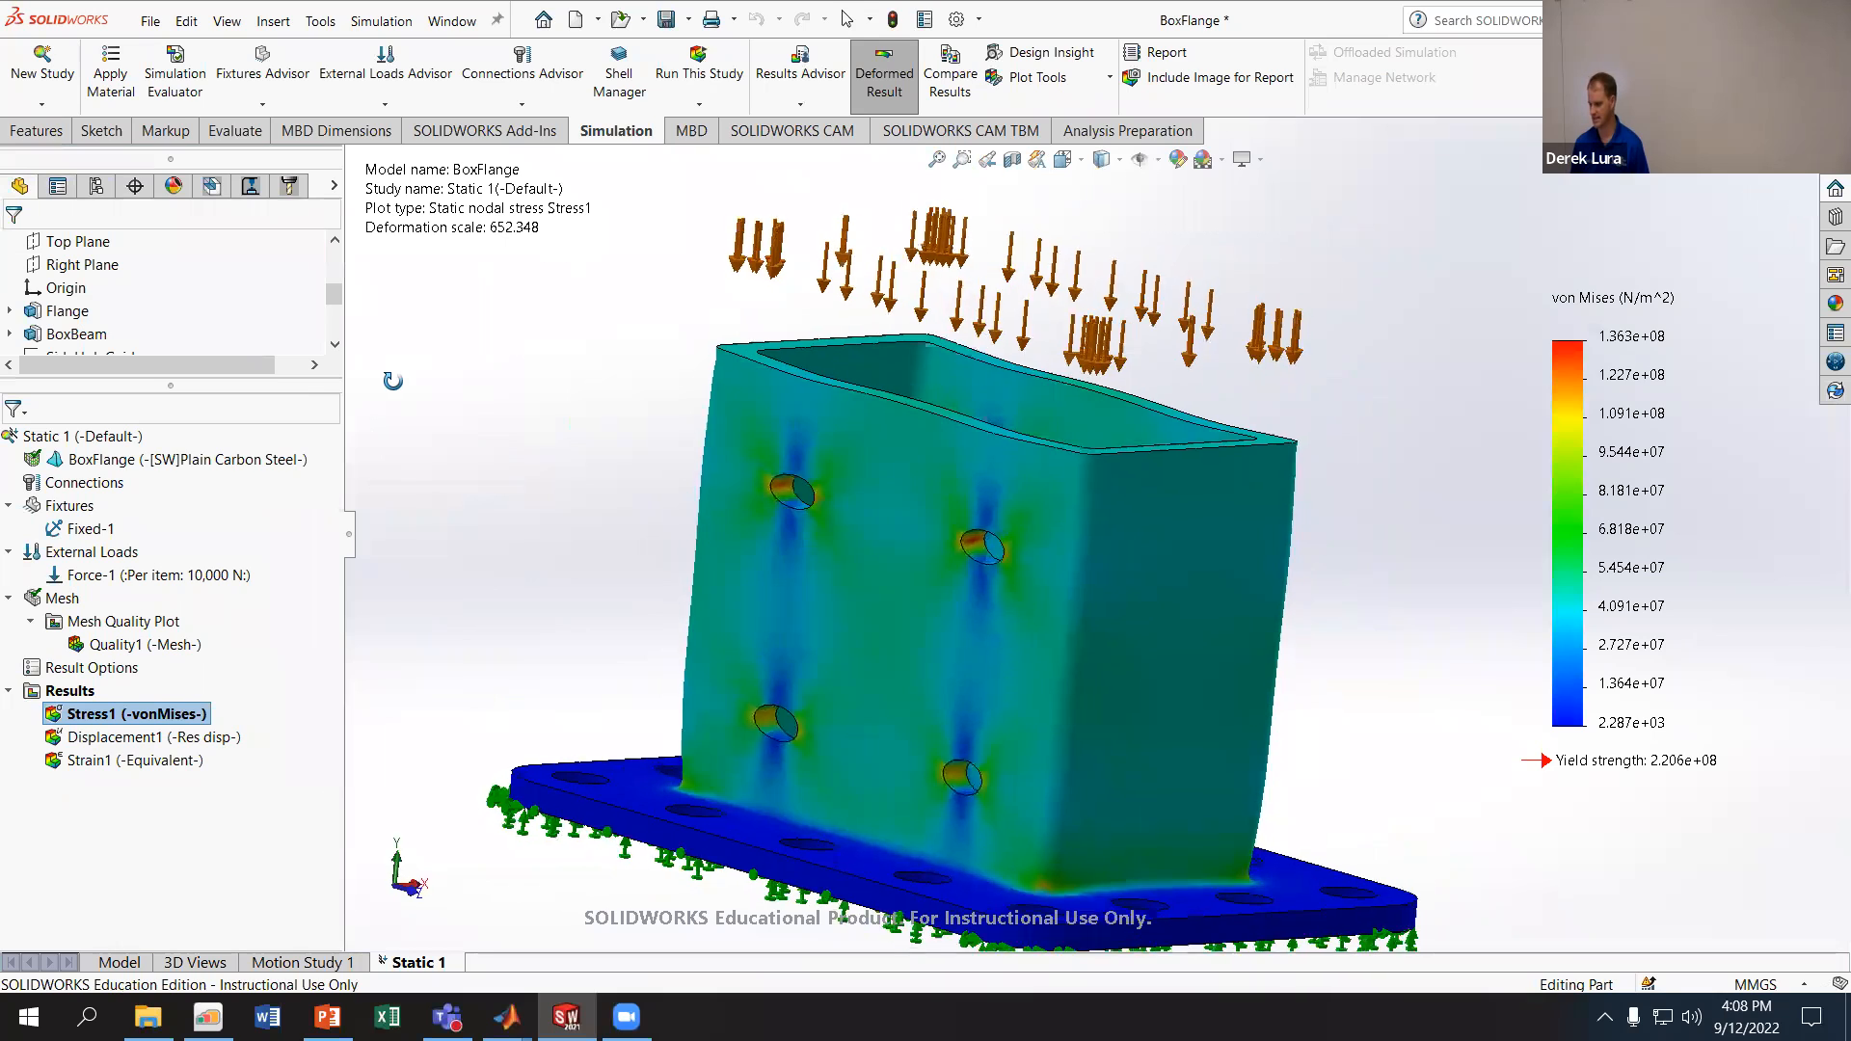
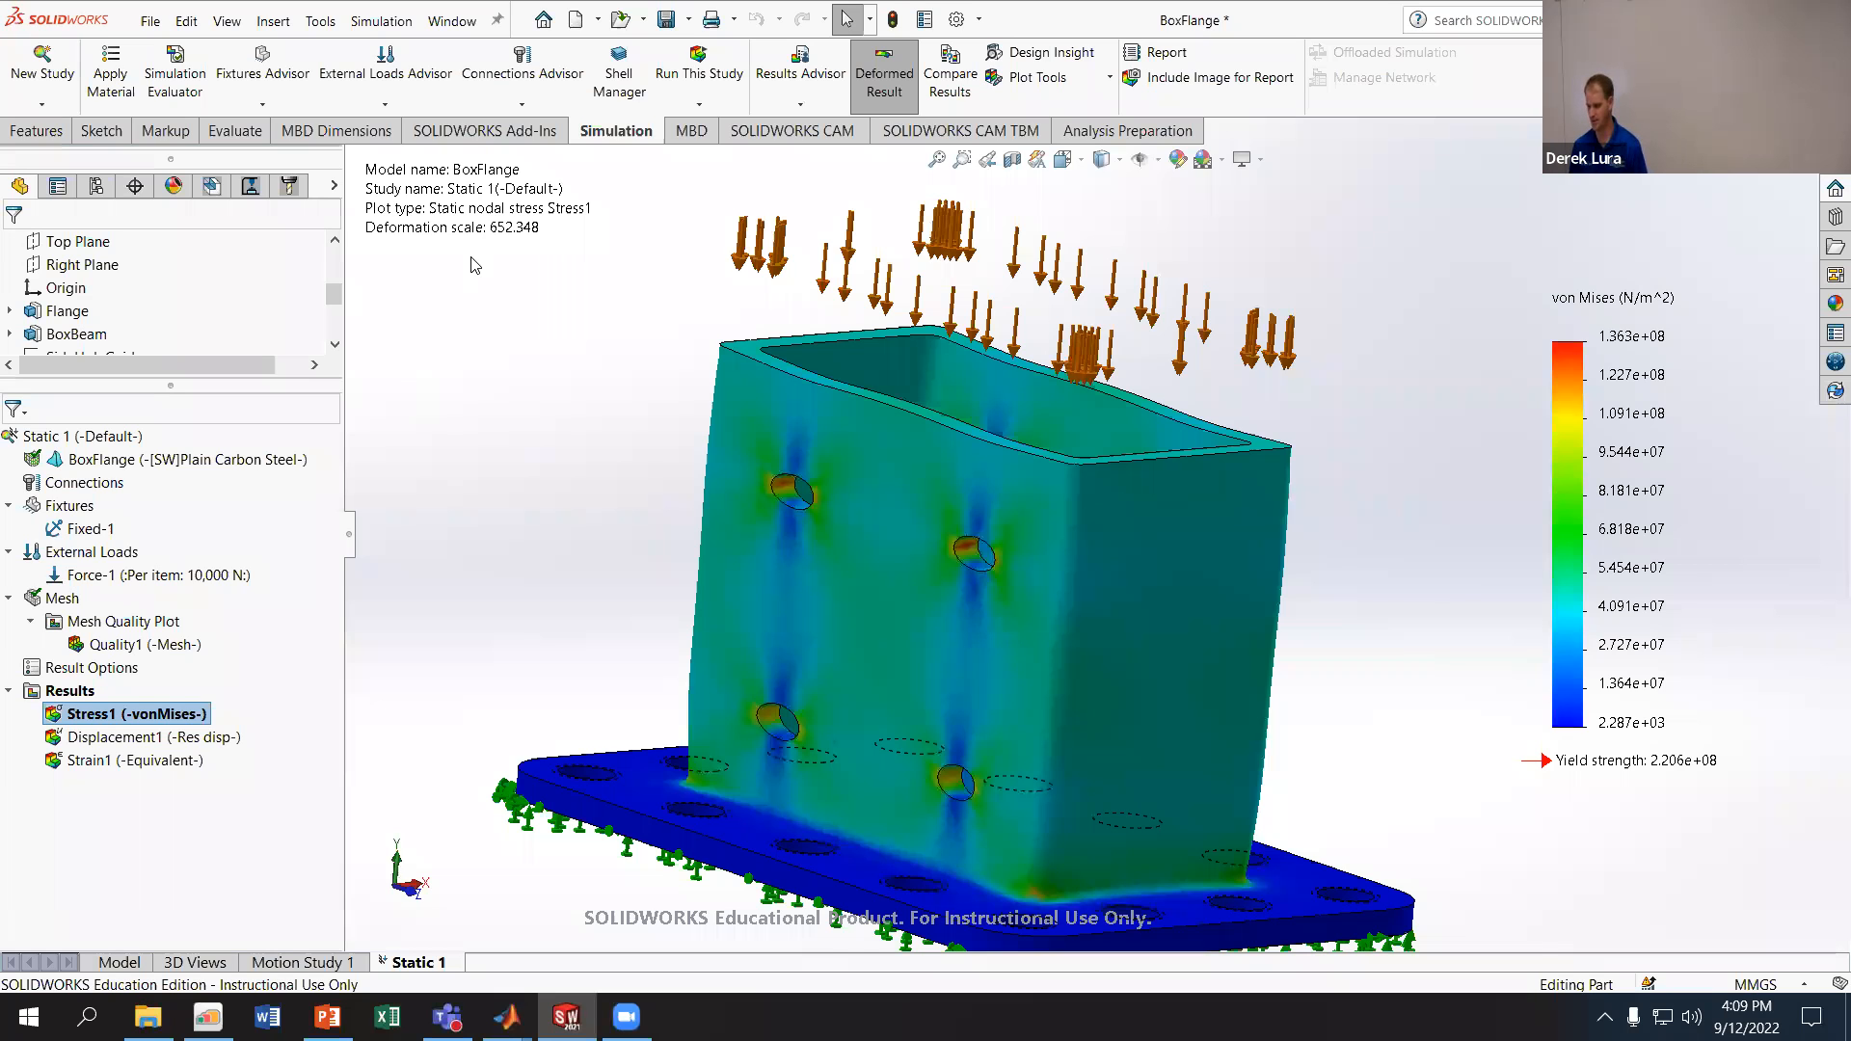
pyautogui.moveTo(475, 265); pyautogui.dragTo(652, 463, button='middle')
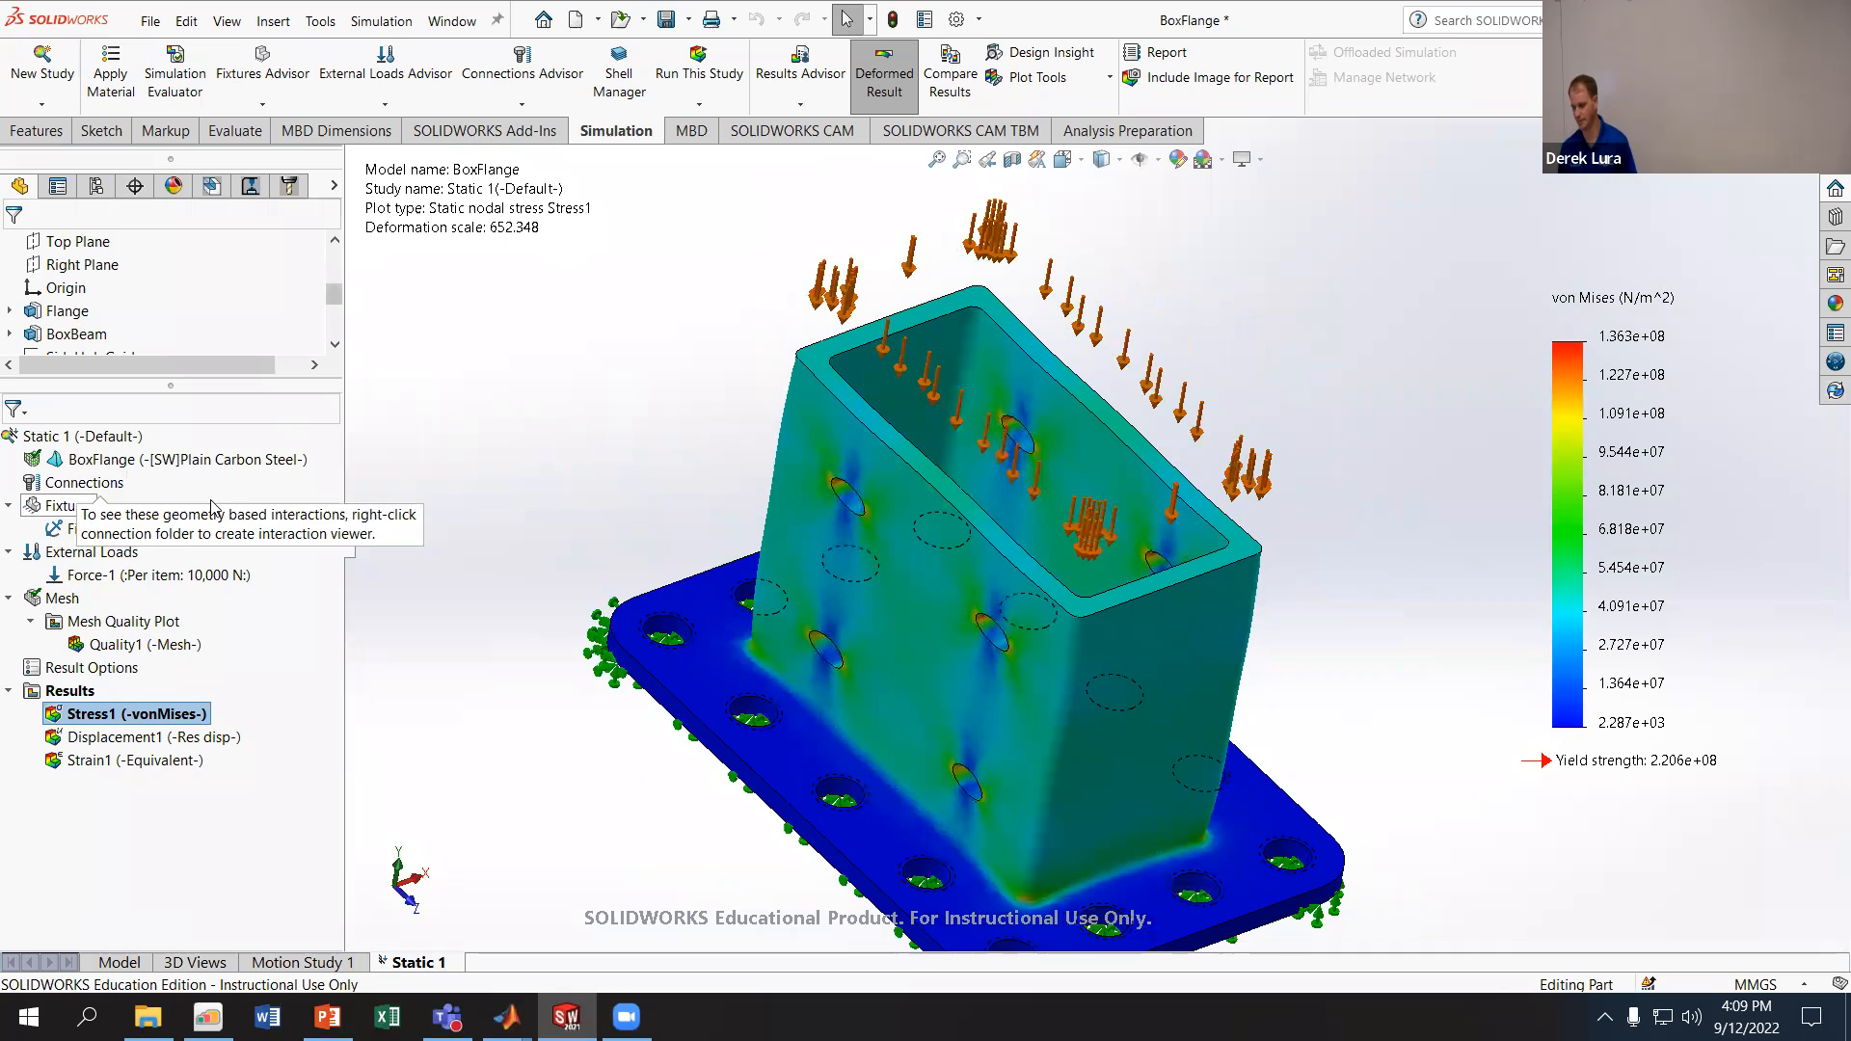
# - Delete the Fixed-1 fixture from the static study
pyautogui.click(81, 531)
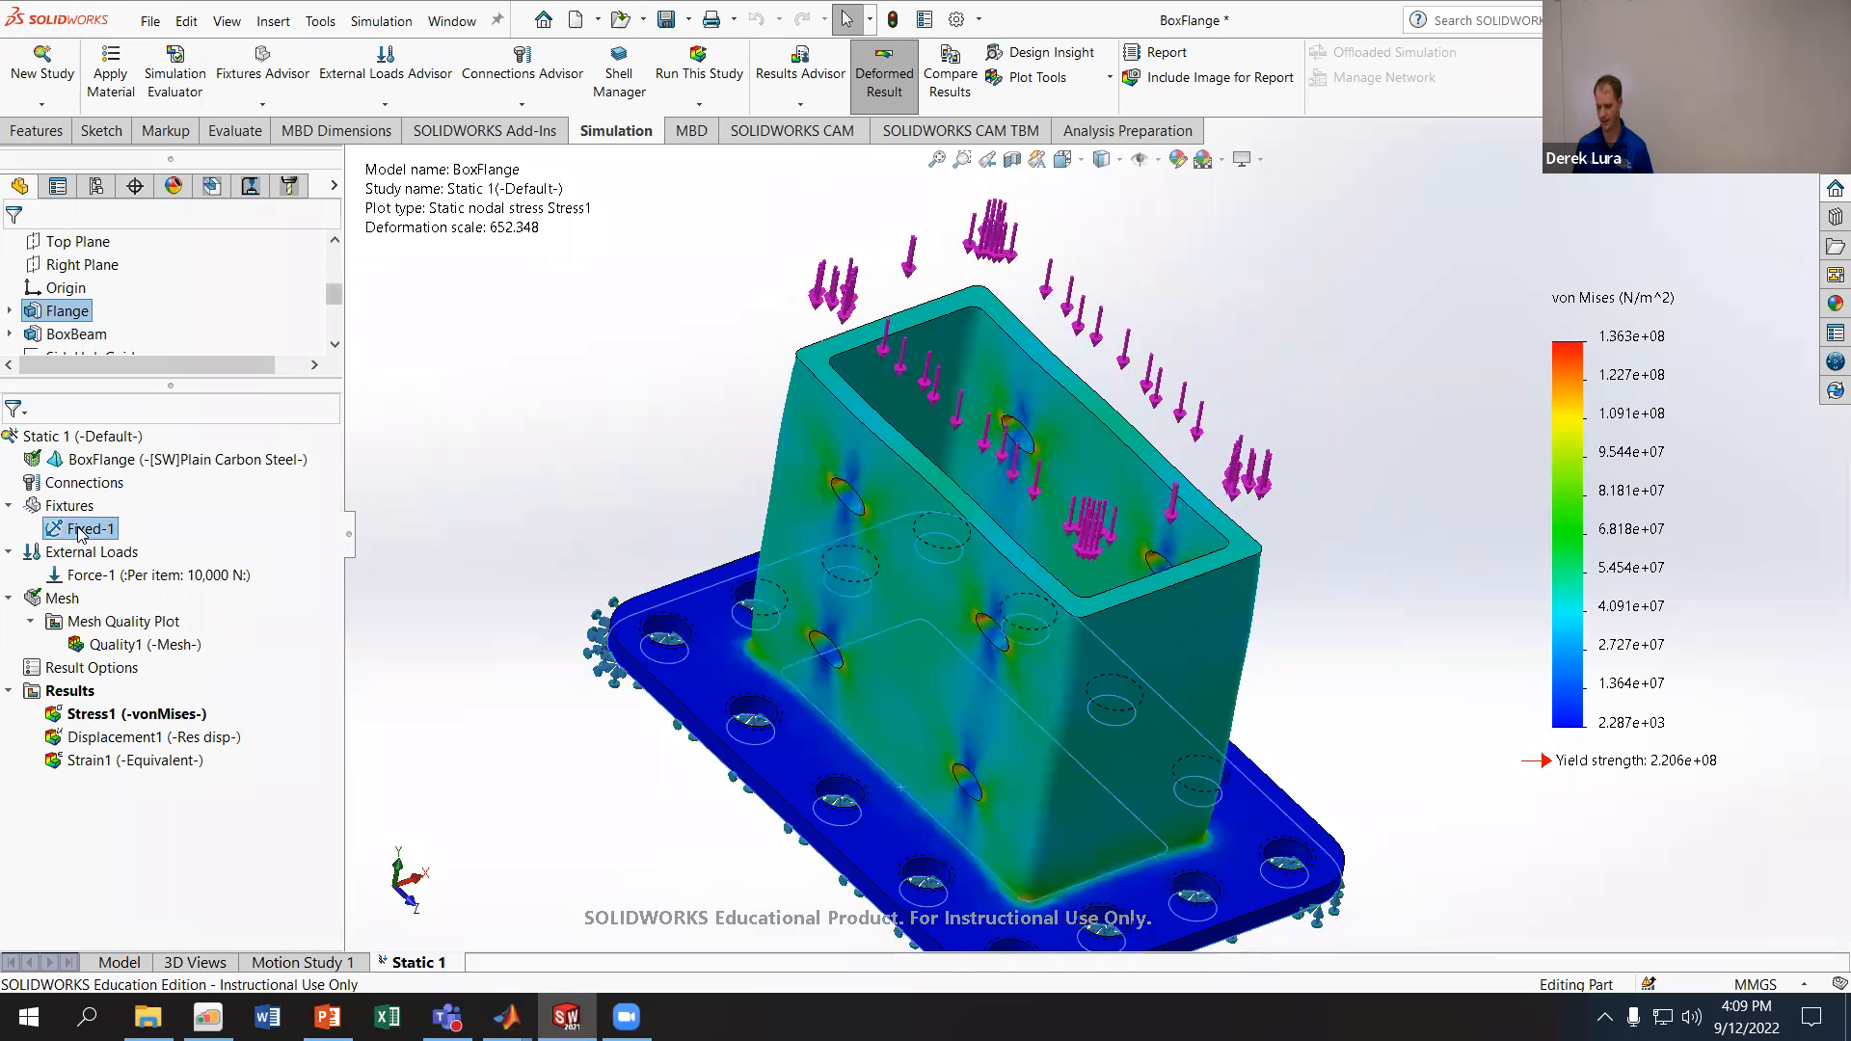
pyautogui.rightClick(81, 533)
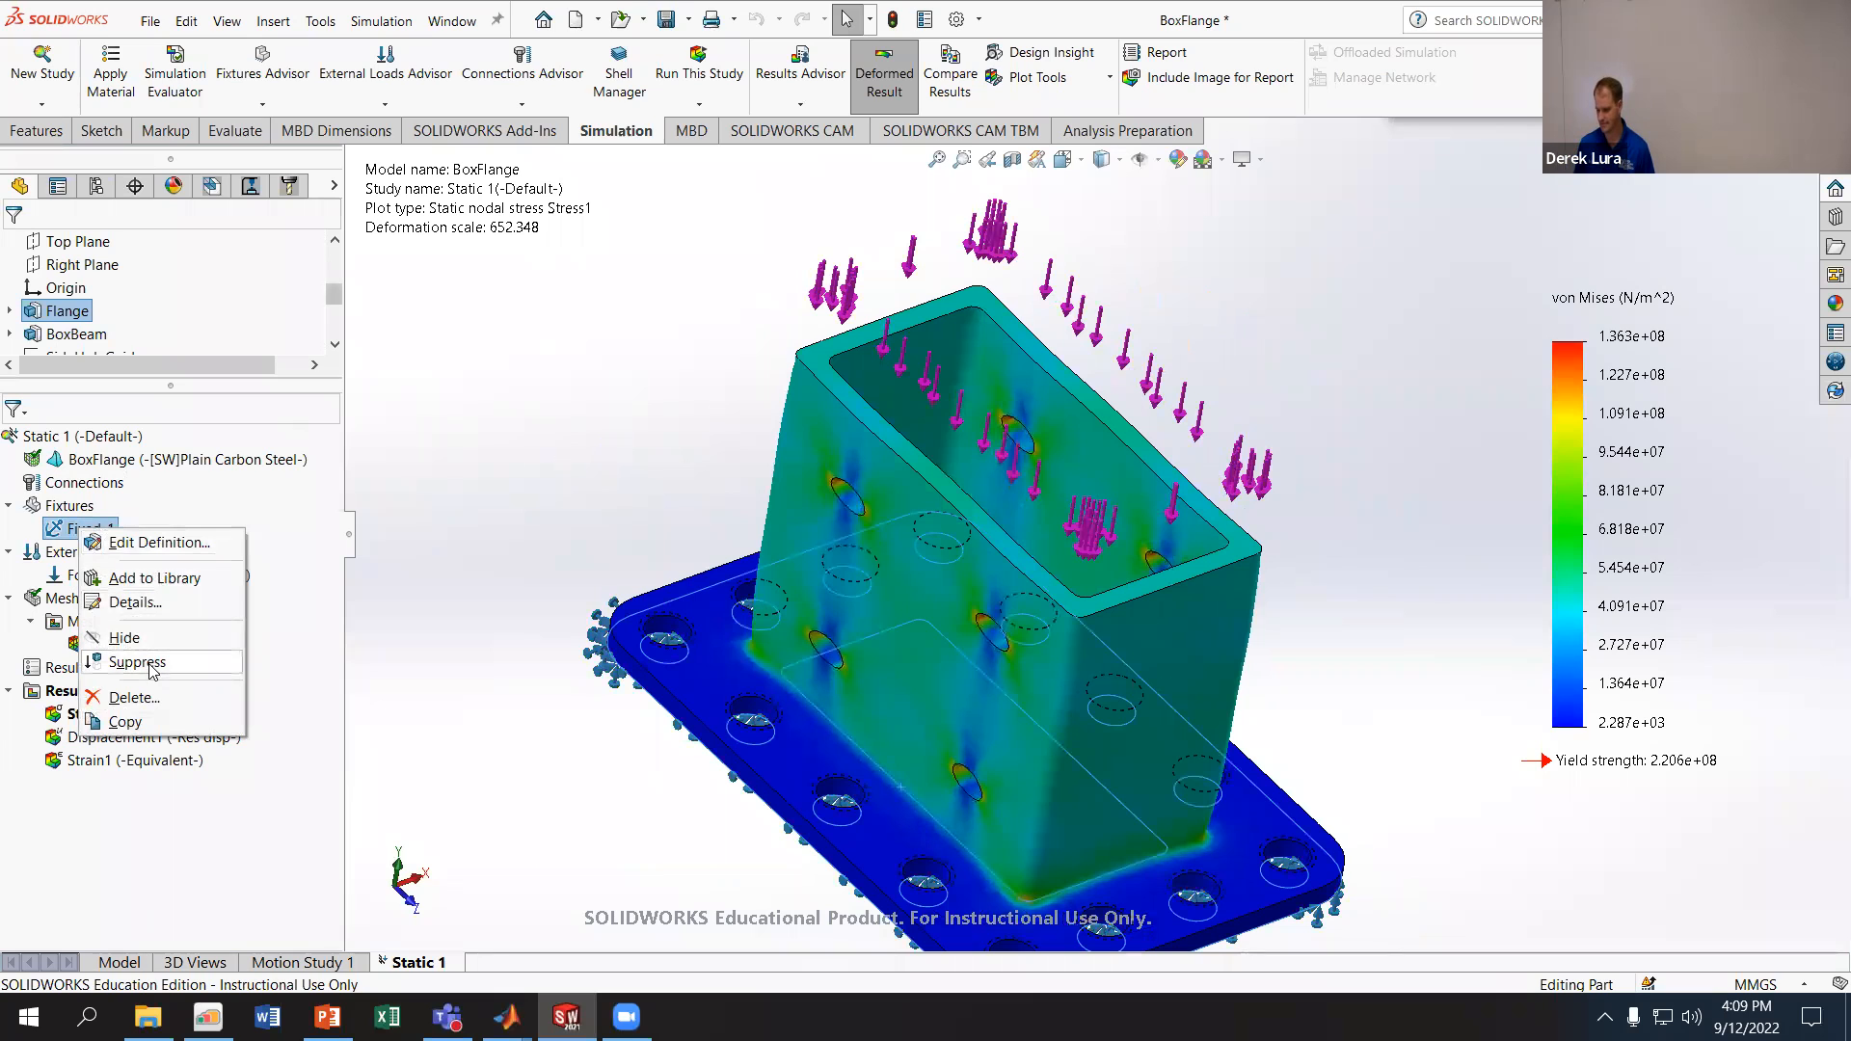
pyautogui.click(130, 697)
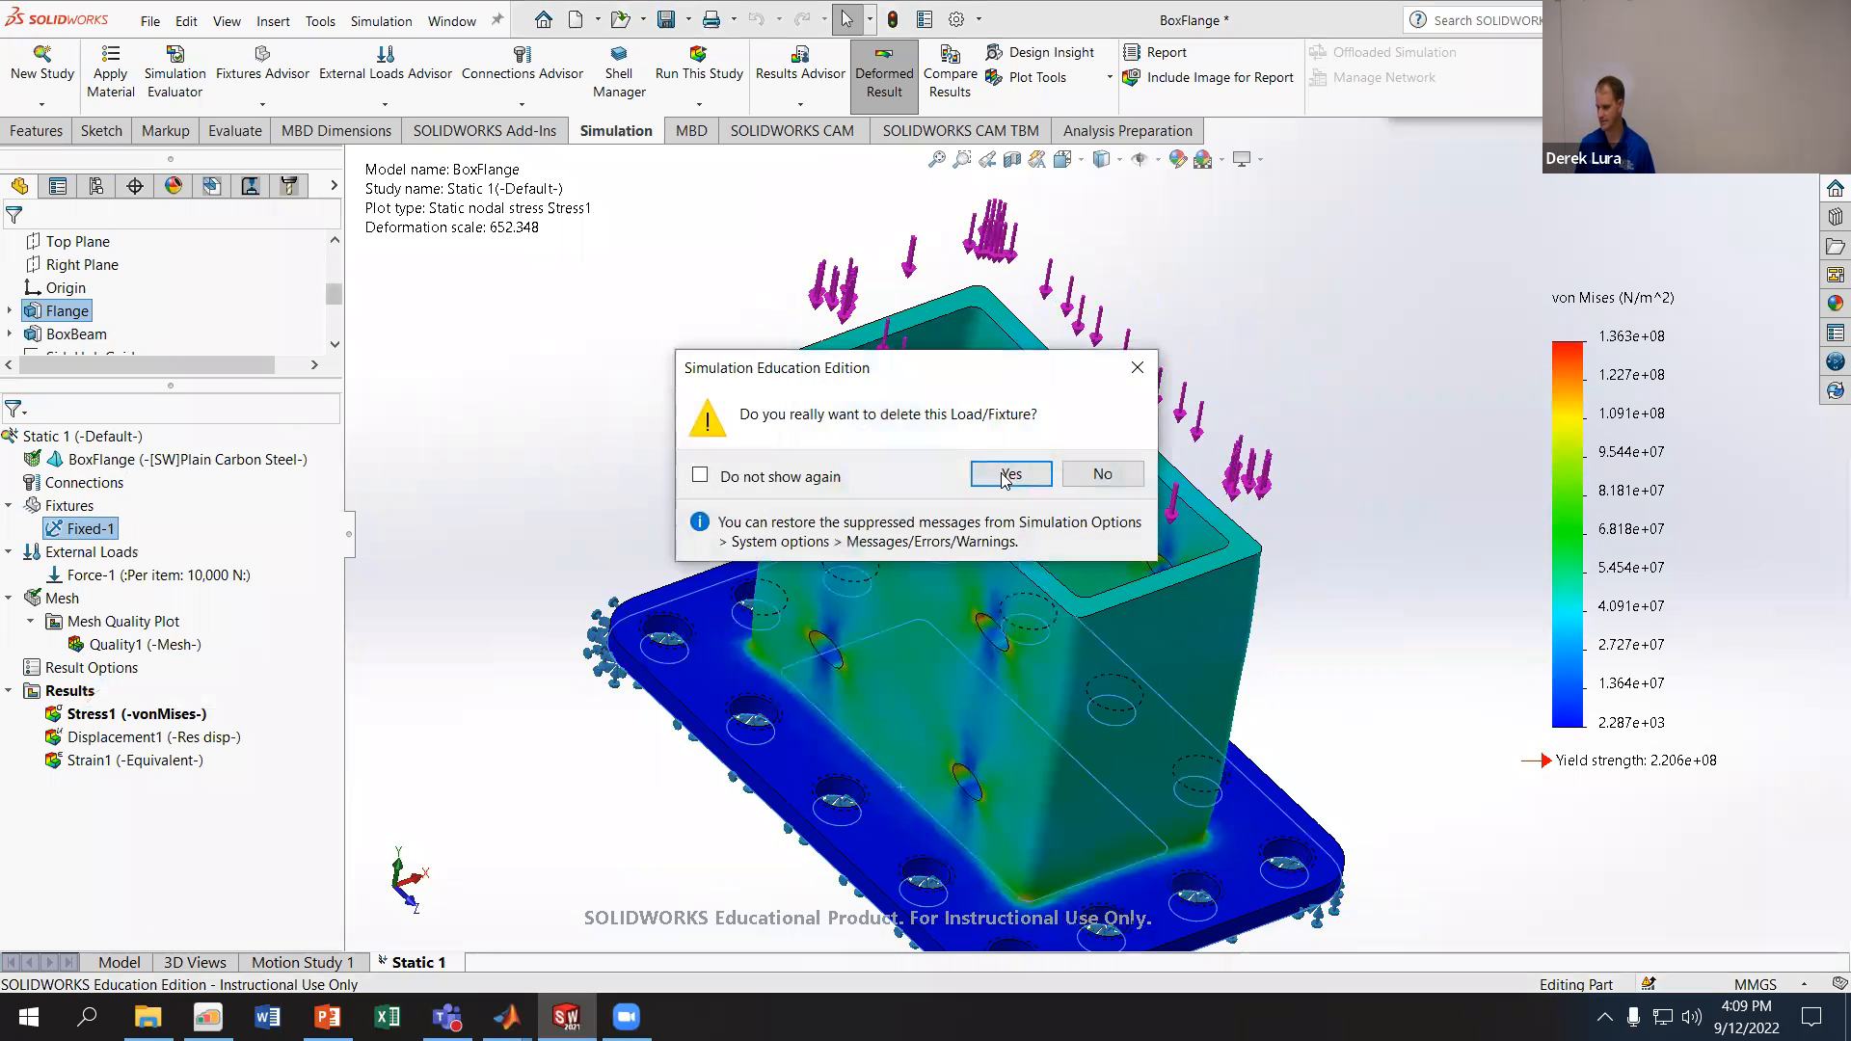
pyautogui.press('Return')
# - Delete the Force-1 load from the study's external loads
pyautogui.rightClick(106, 554)
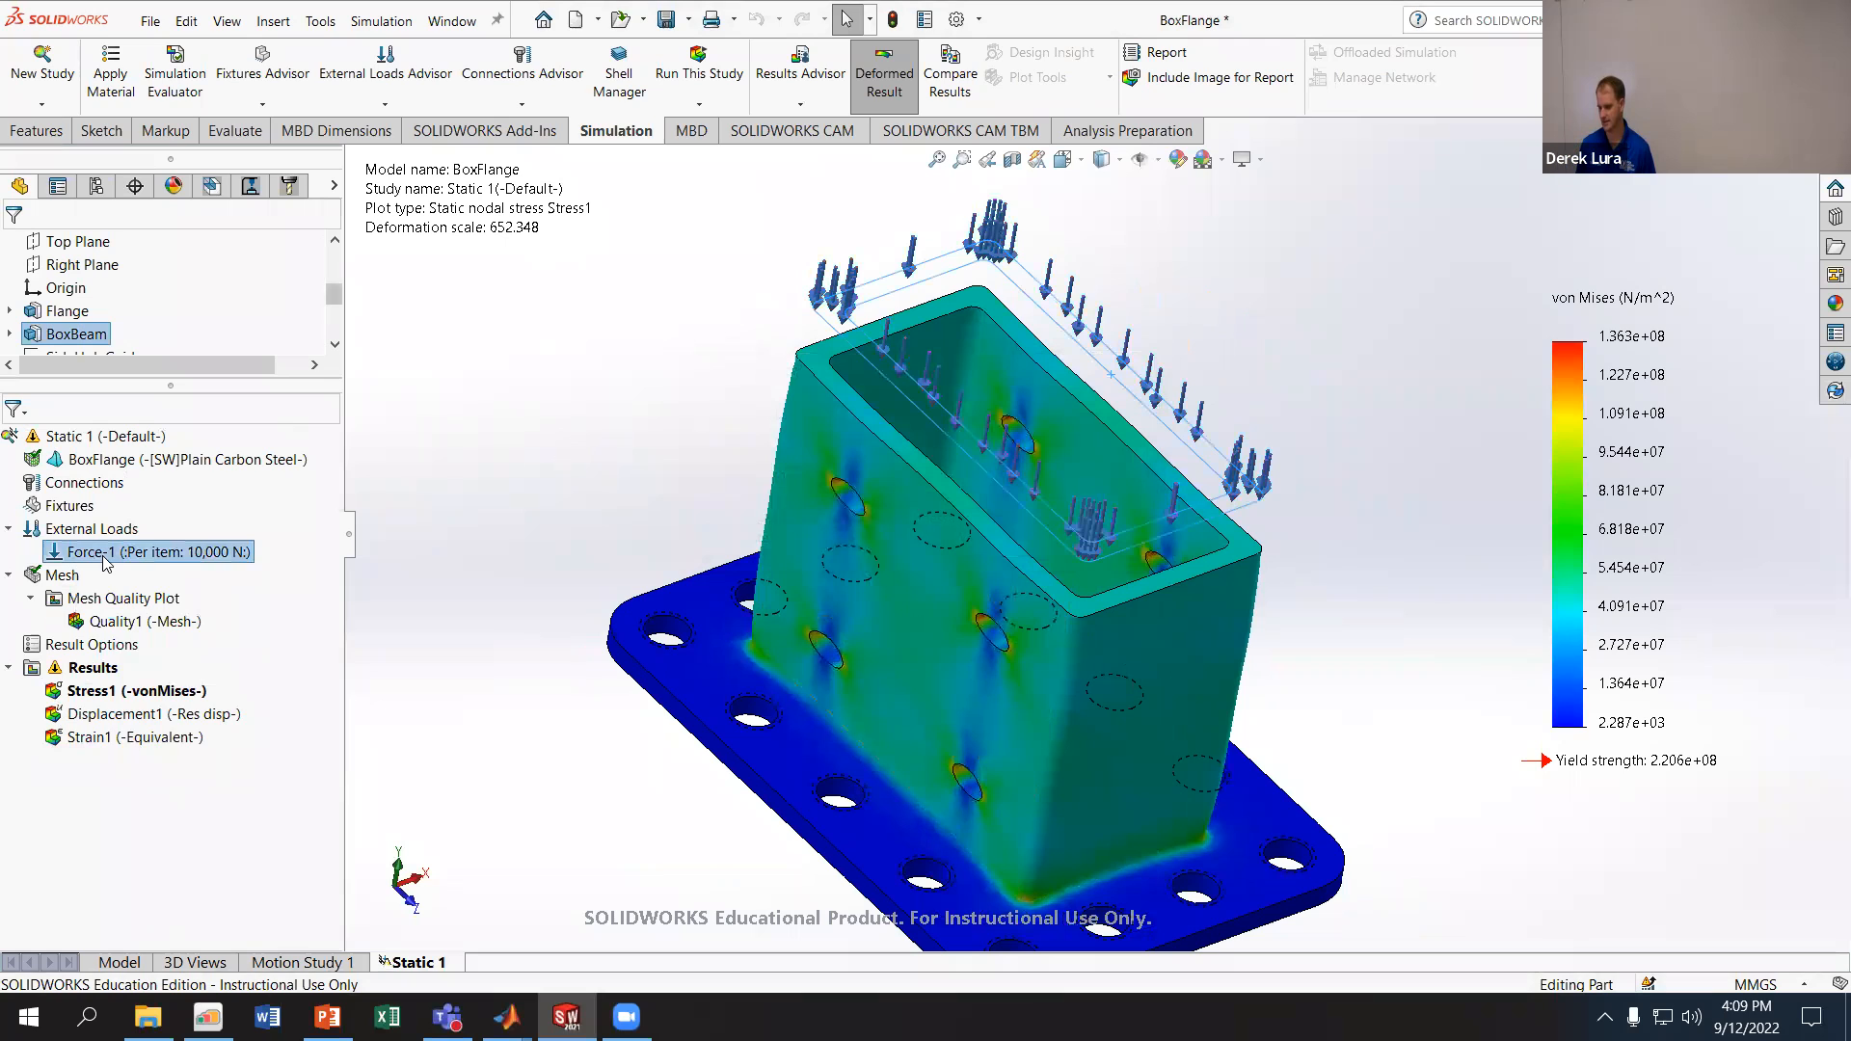
pyautogui.click(162, 691)
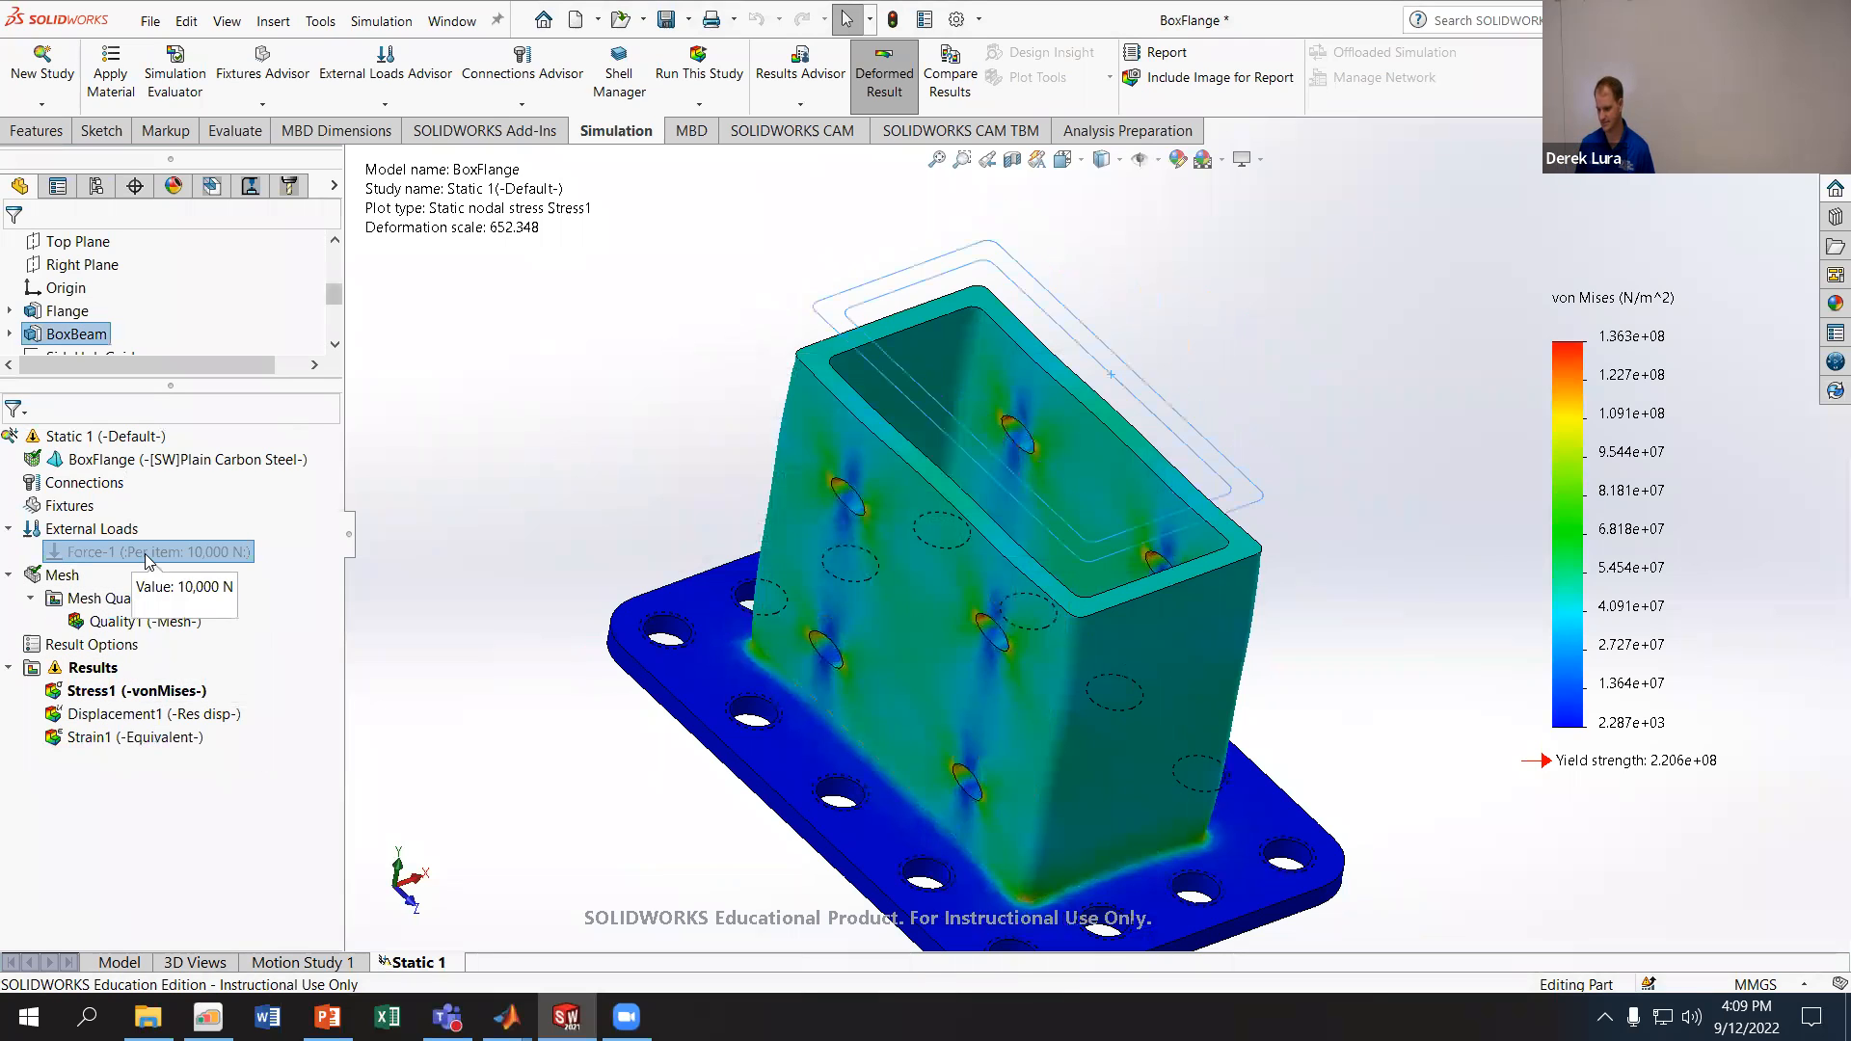
pyautogui.rightClick(147, 554)
pyautogui.click(198, 724)
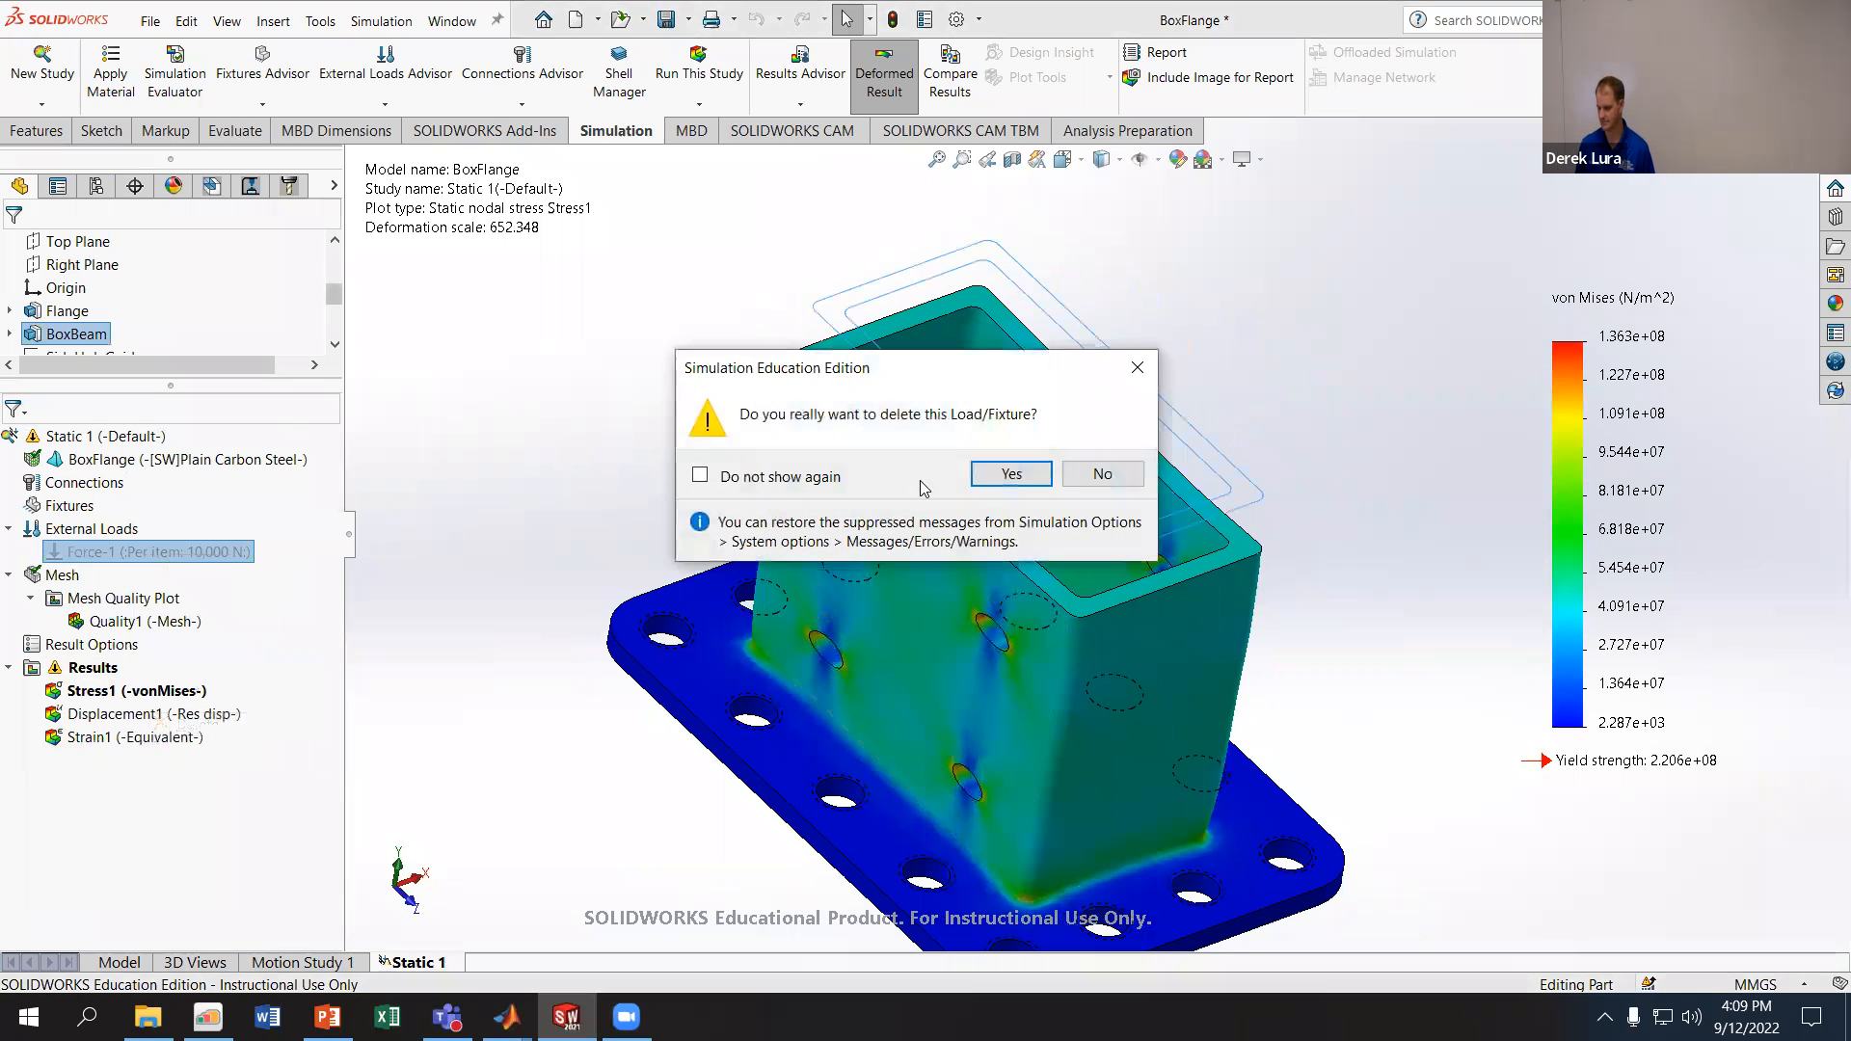
pyautogui.click(1010, 473)
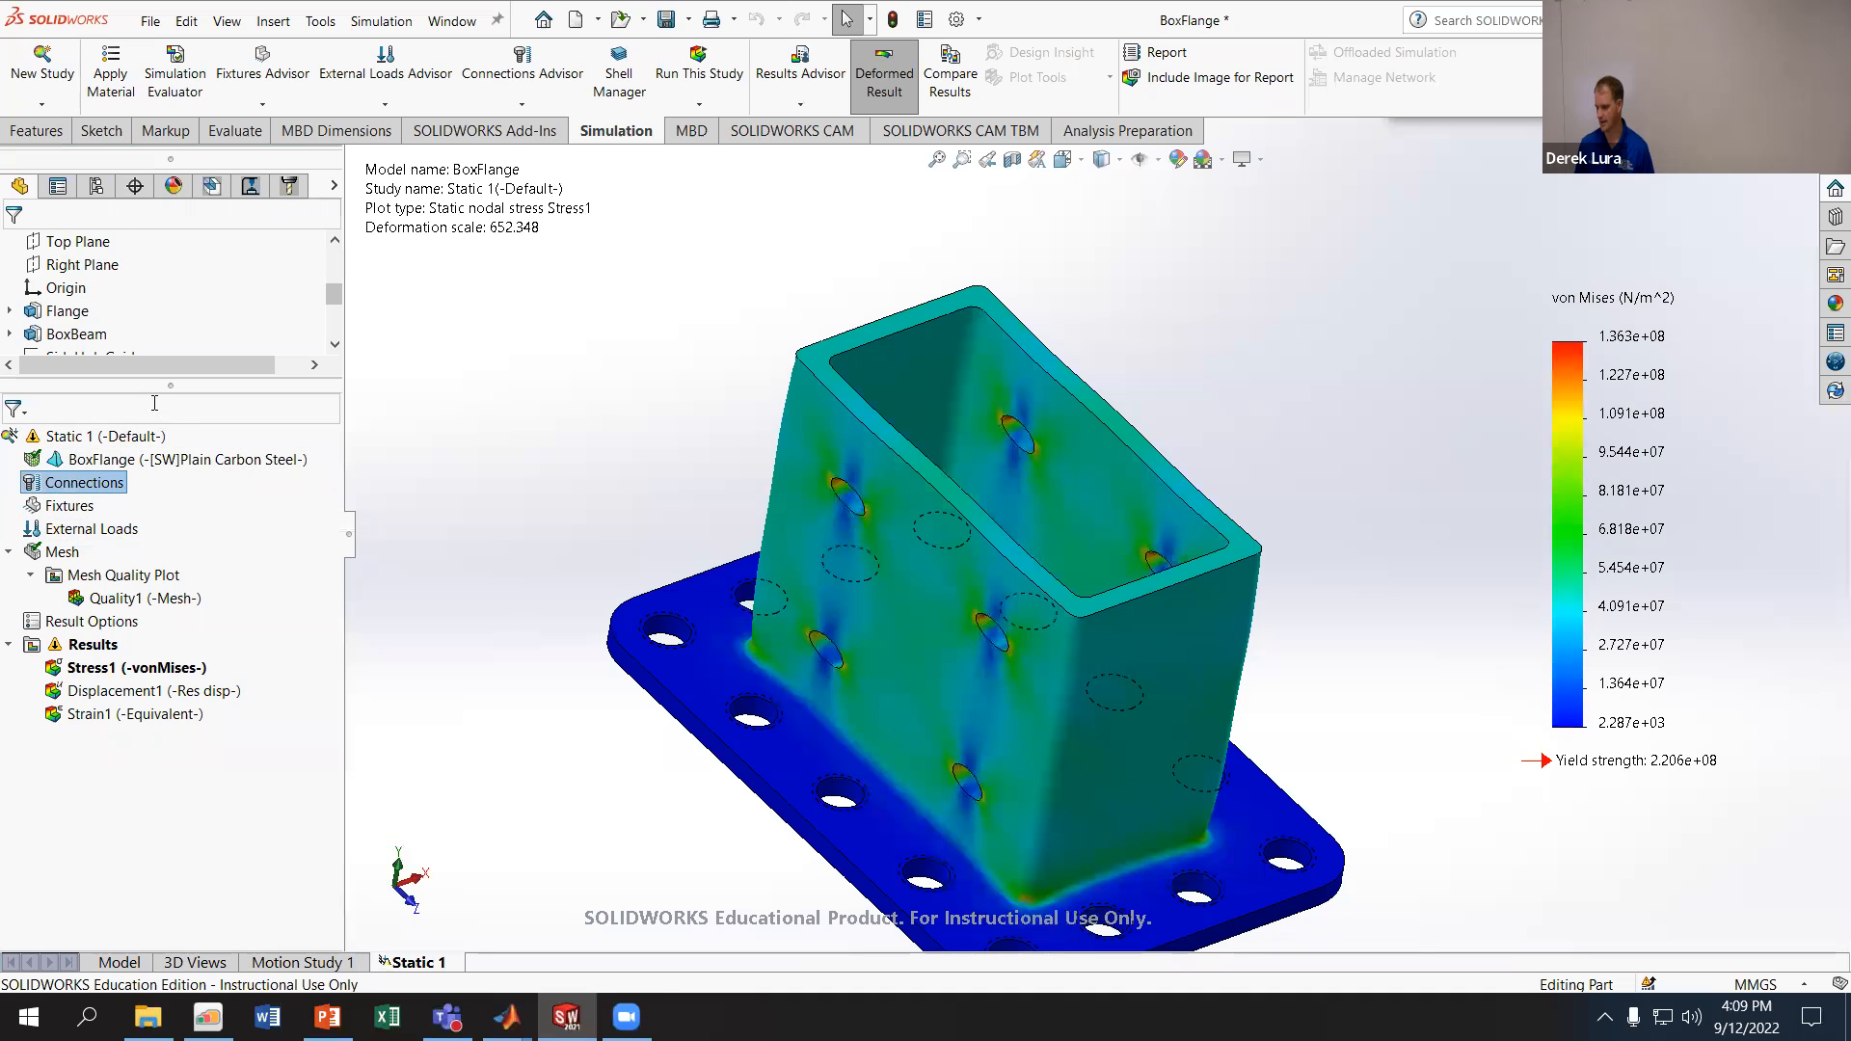
# - Return from the Static 1 study to the part model and view the flange and box beam
pyautogui.moveTo(561, 591); pyautogui.dragTo(514, 622, button='middle')
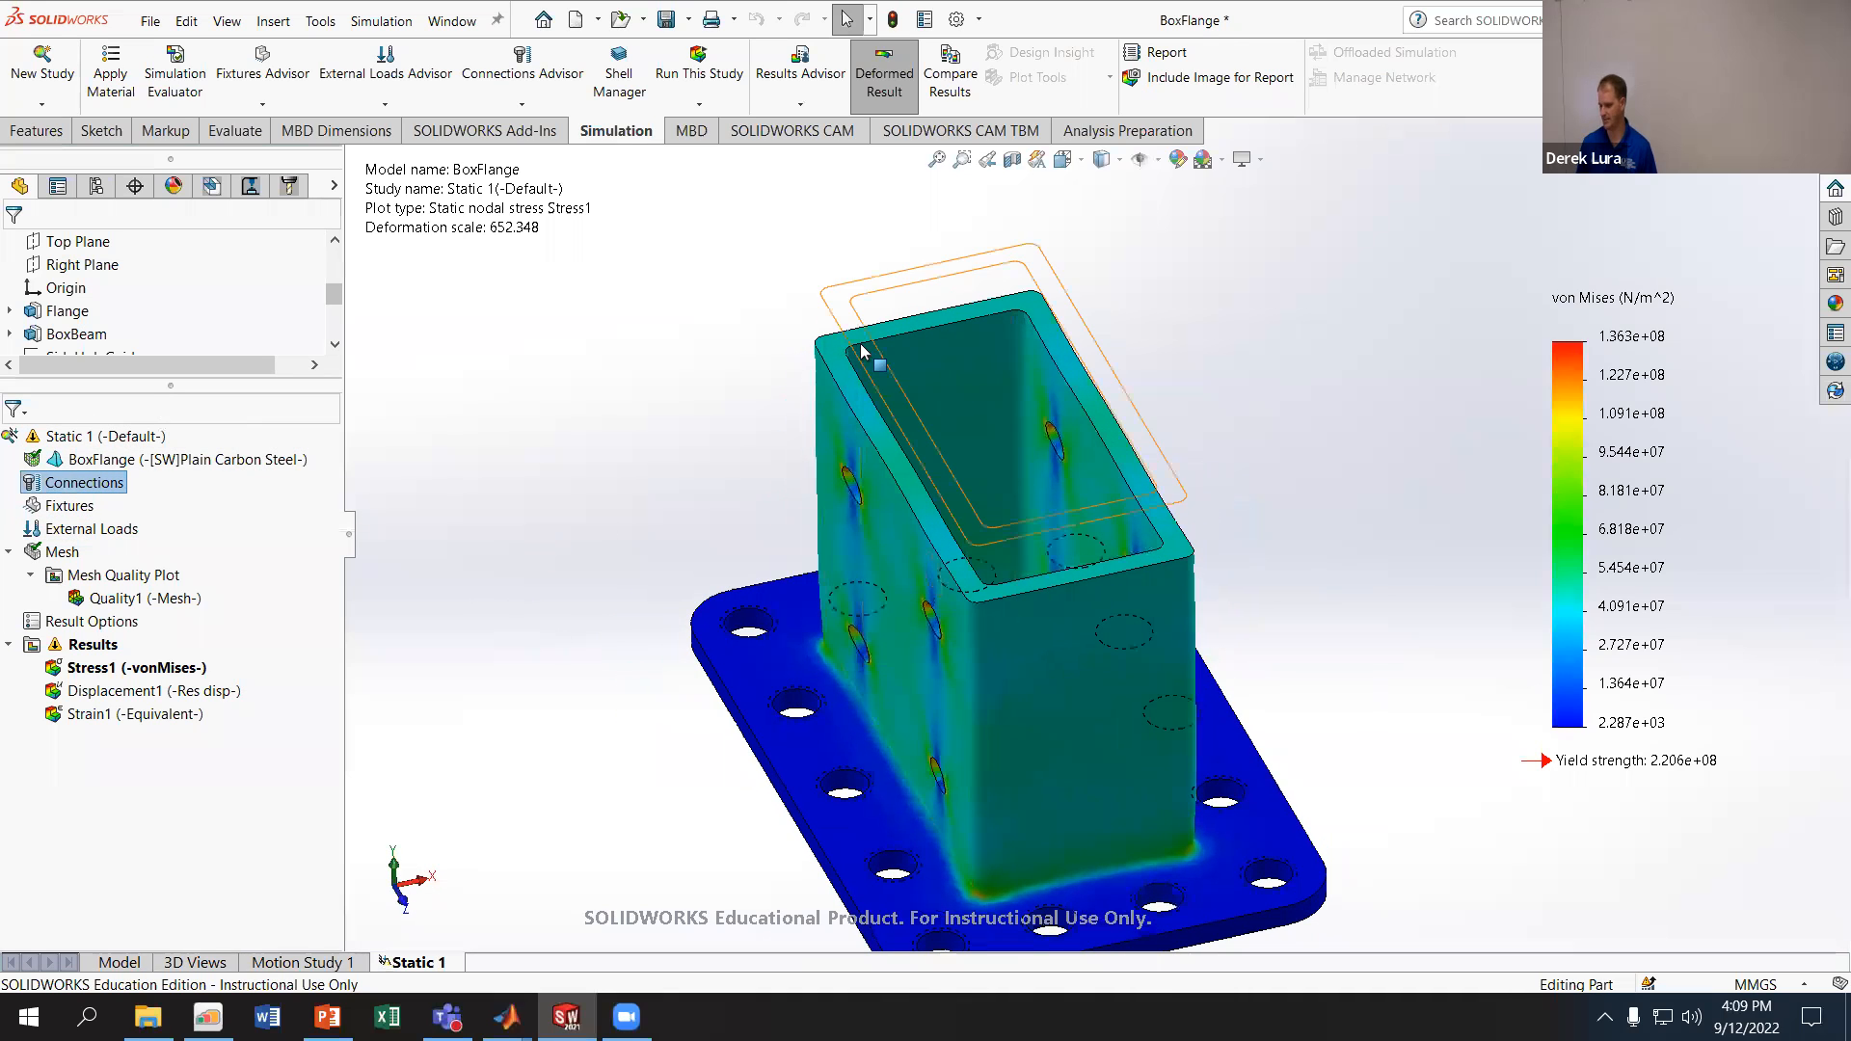
pyautogui.moveTo(531, 281); pyautogui.dragTo(772, 272, button='middle')
pyautogui.moveTo(945, 470); pyautogui.dragTo(868, 537, button='middle')
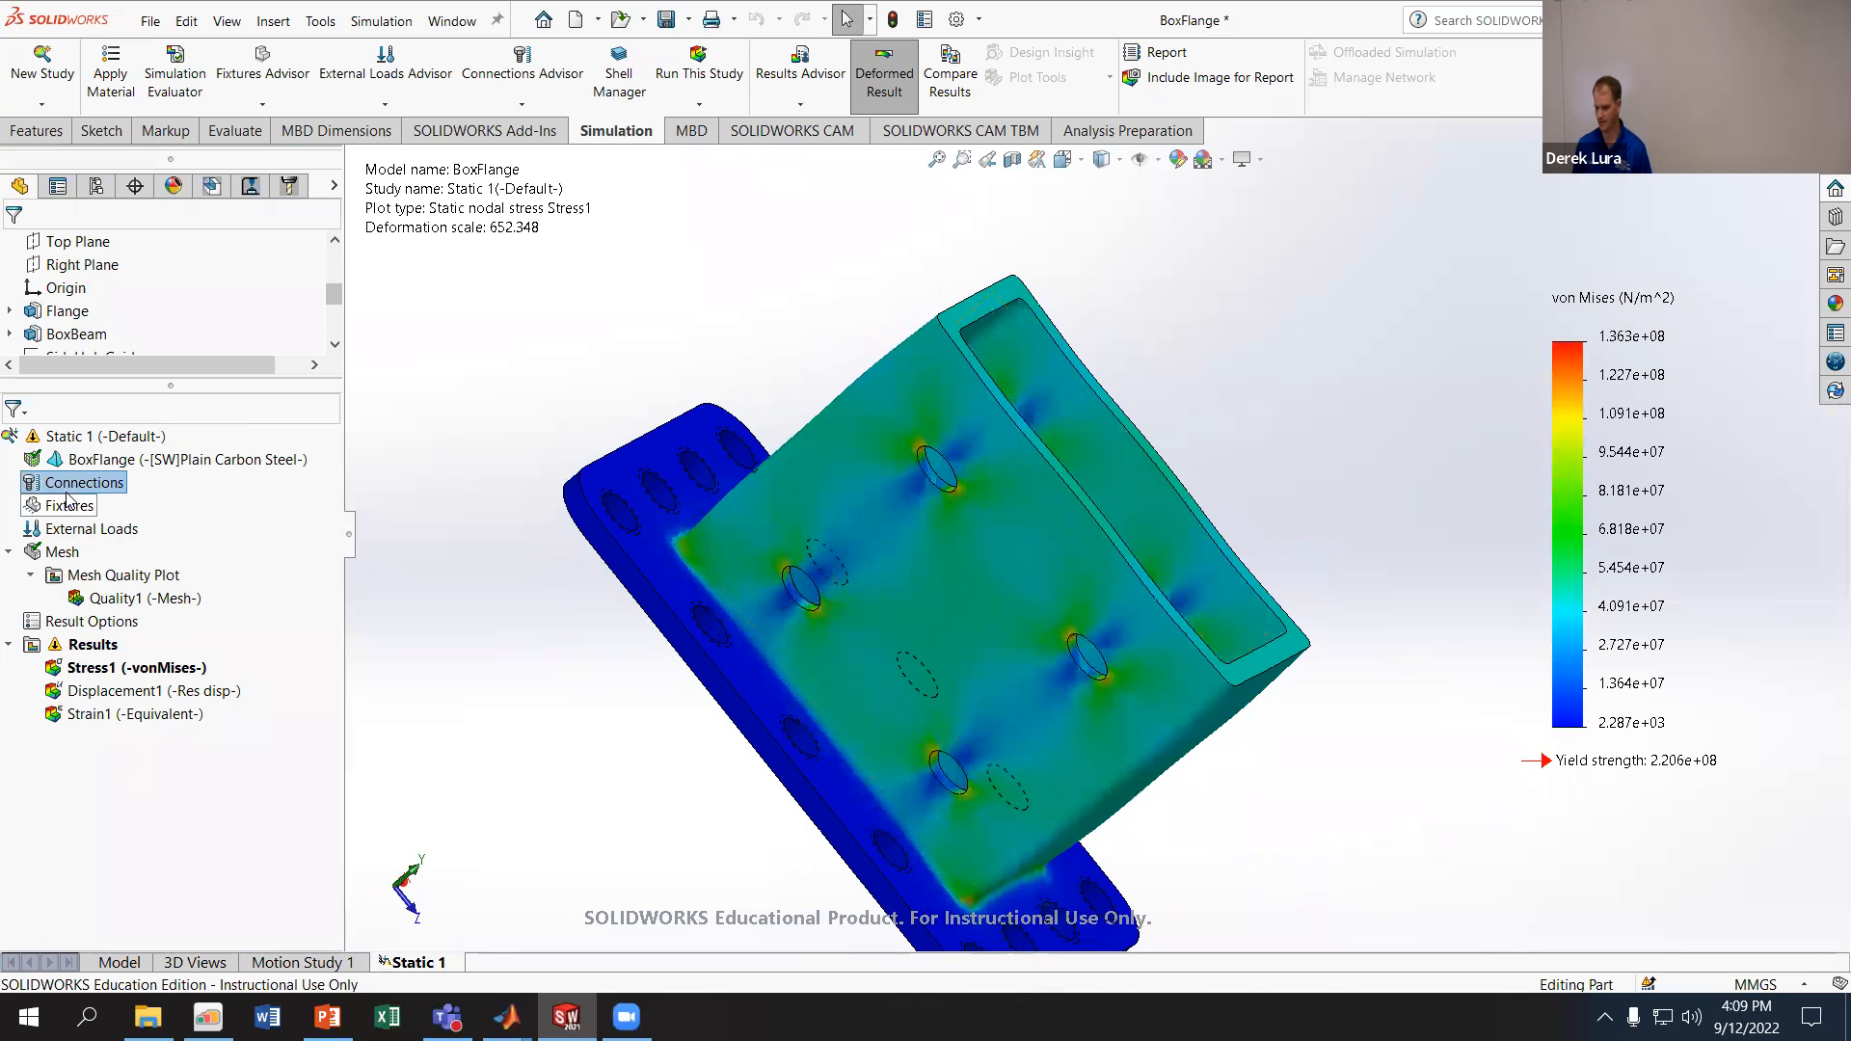
pyautogui.click(117, 963)
pyautogui.moveTo(643, 545); pyautogui.dragTo(578, 666, button='middle')
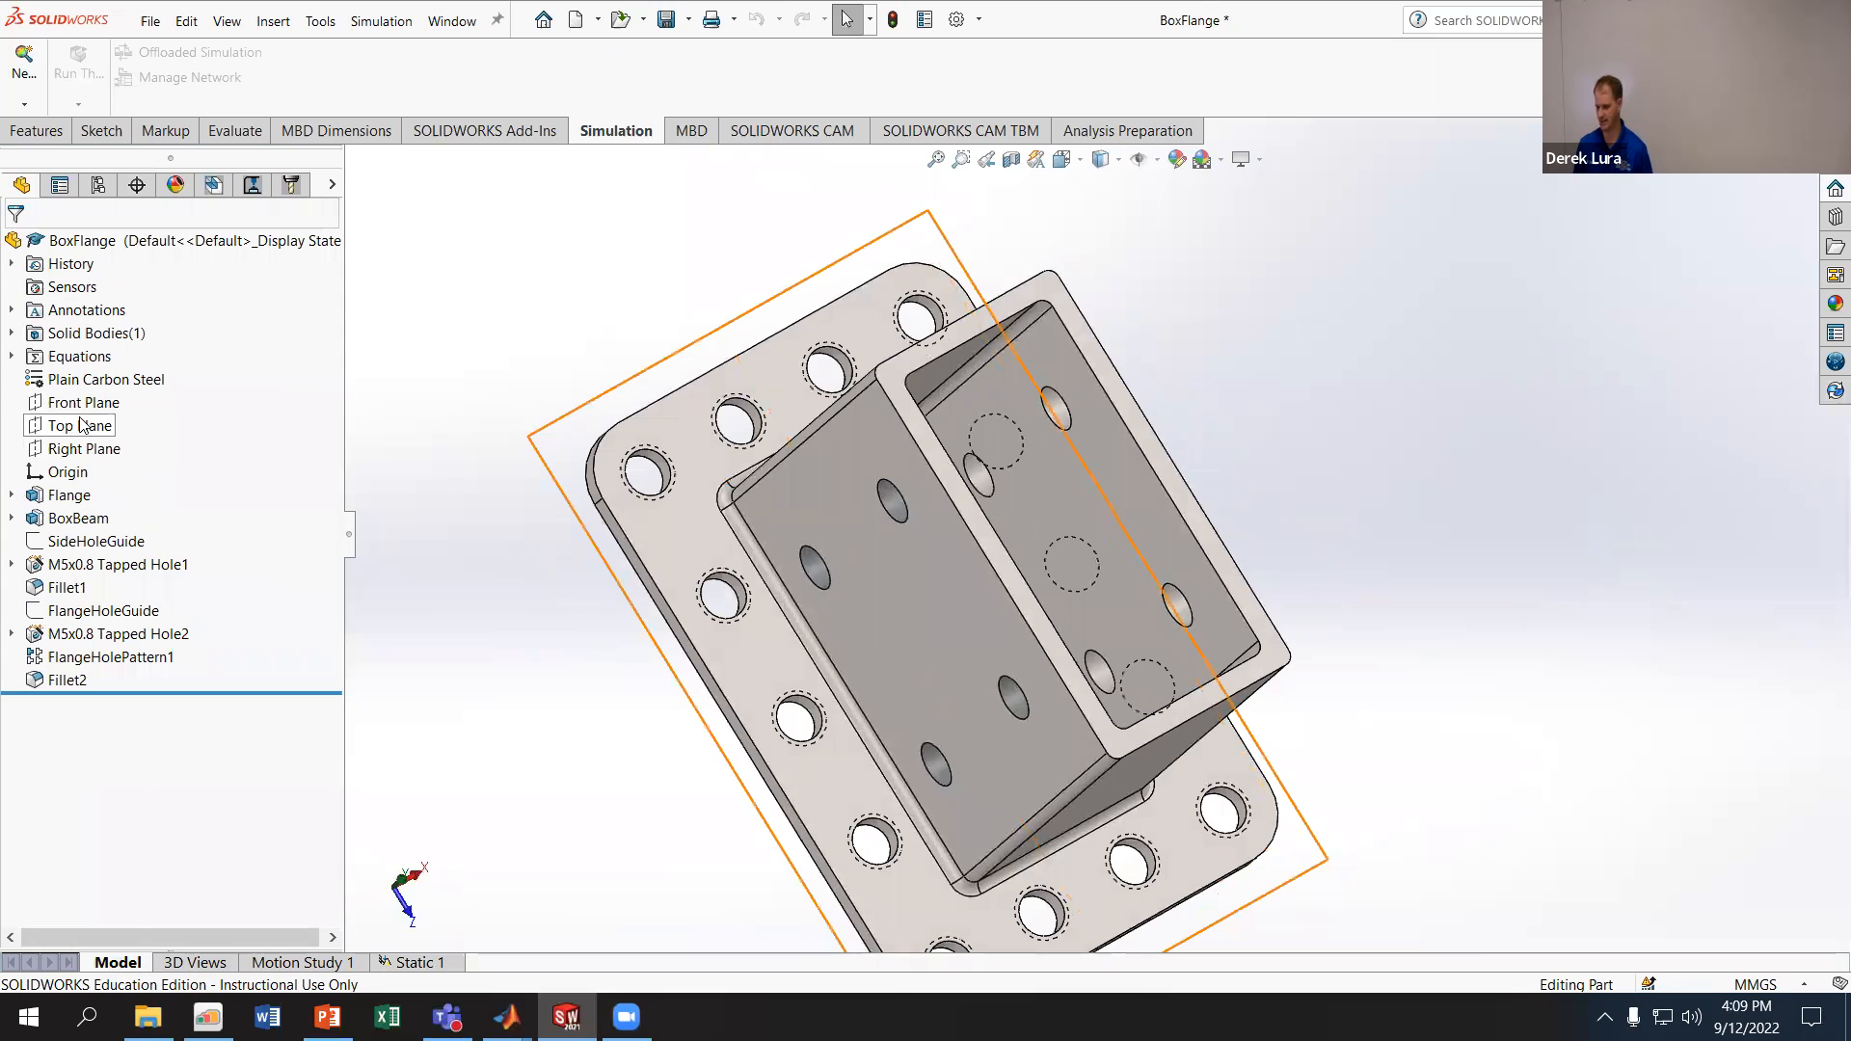
# - Create a reference axis at the intersection of the Top Plane and Front Plane, then select it and inspect its position on the flange
pyautogui.click(79, 428)
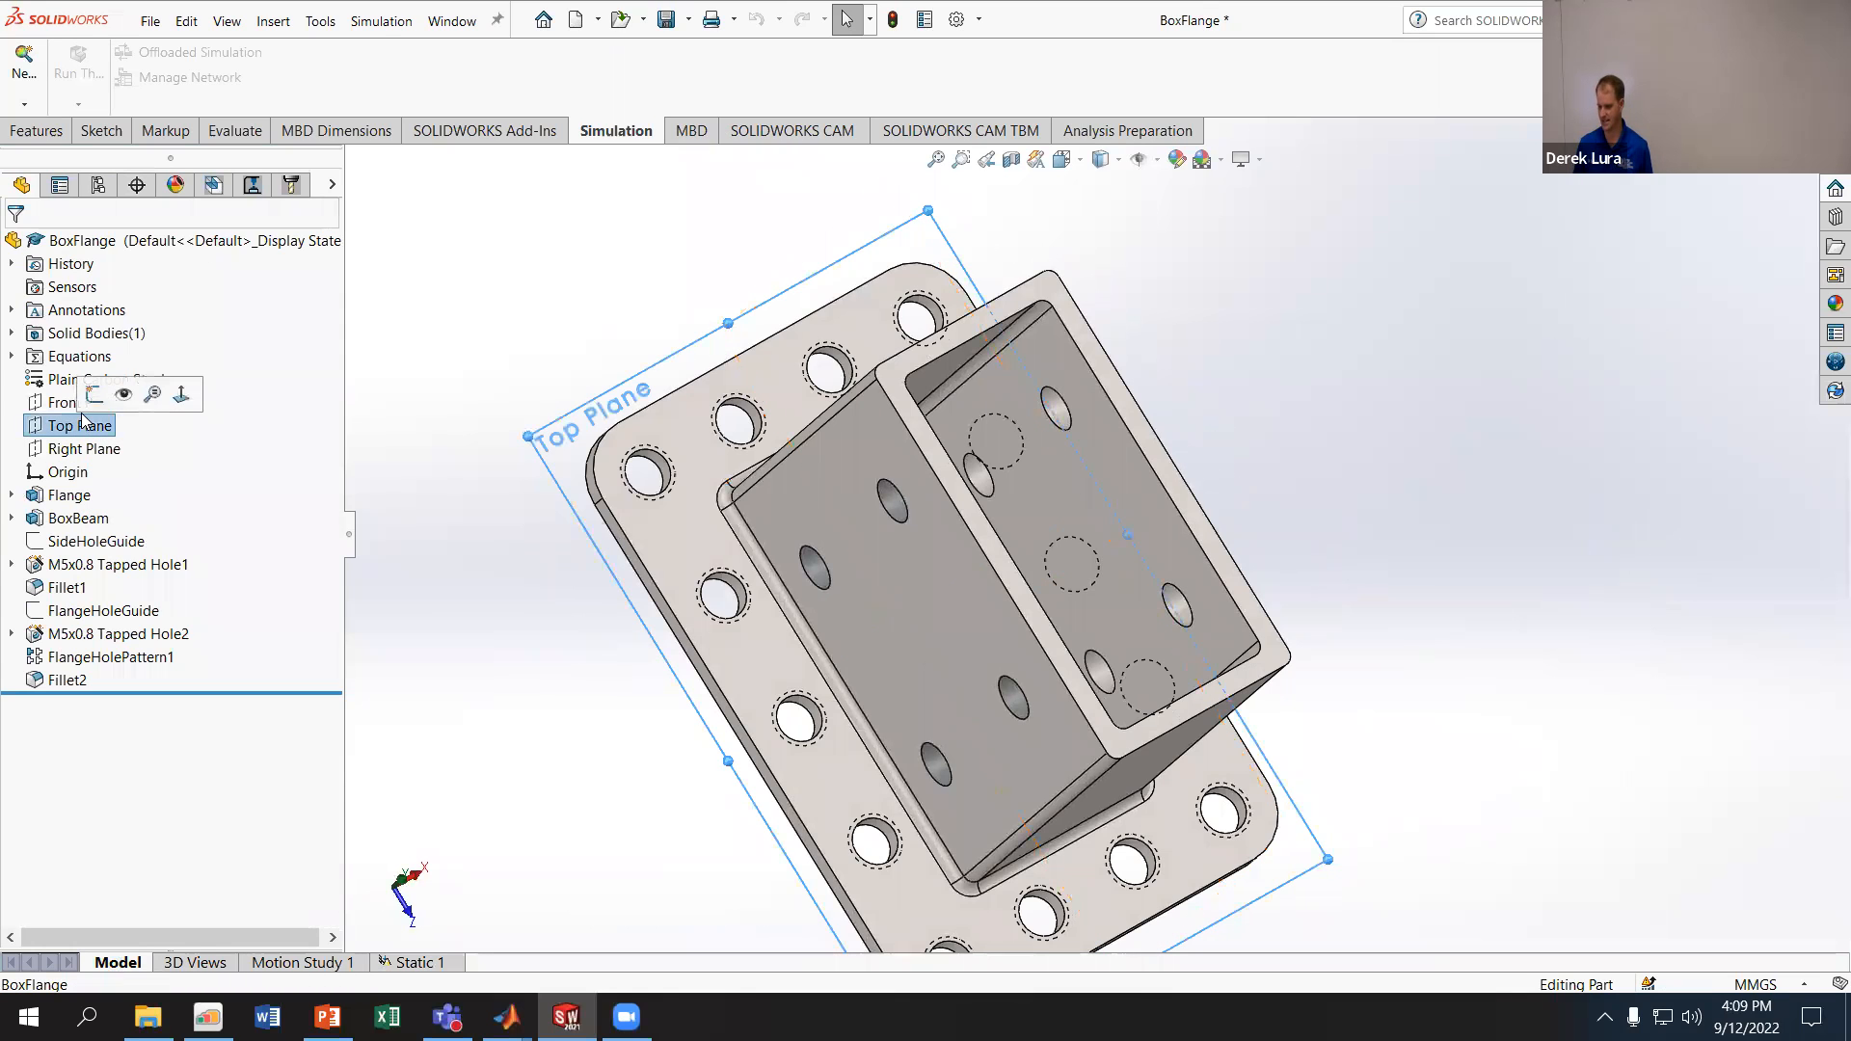
pyautogui.keyDown('ctrl'); pyautogui.click(81, 405); pyautogui.keyUp('ctrl')
pyautogui.moveTo(510, 666); pyautogui.dragTo(1115, 236, button='middle')
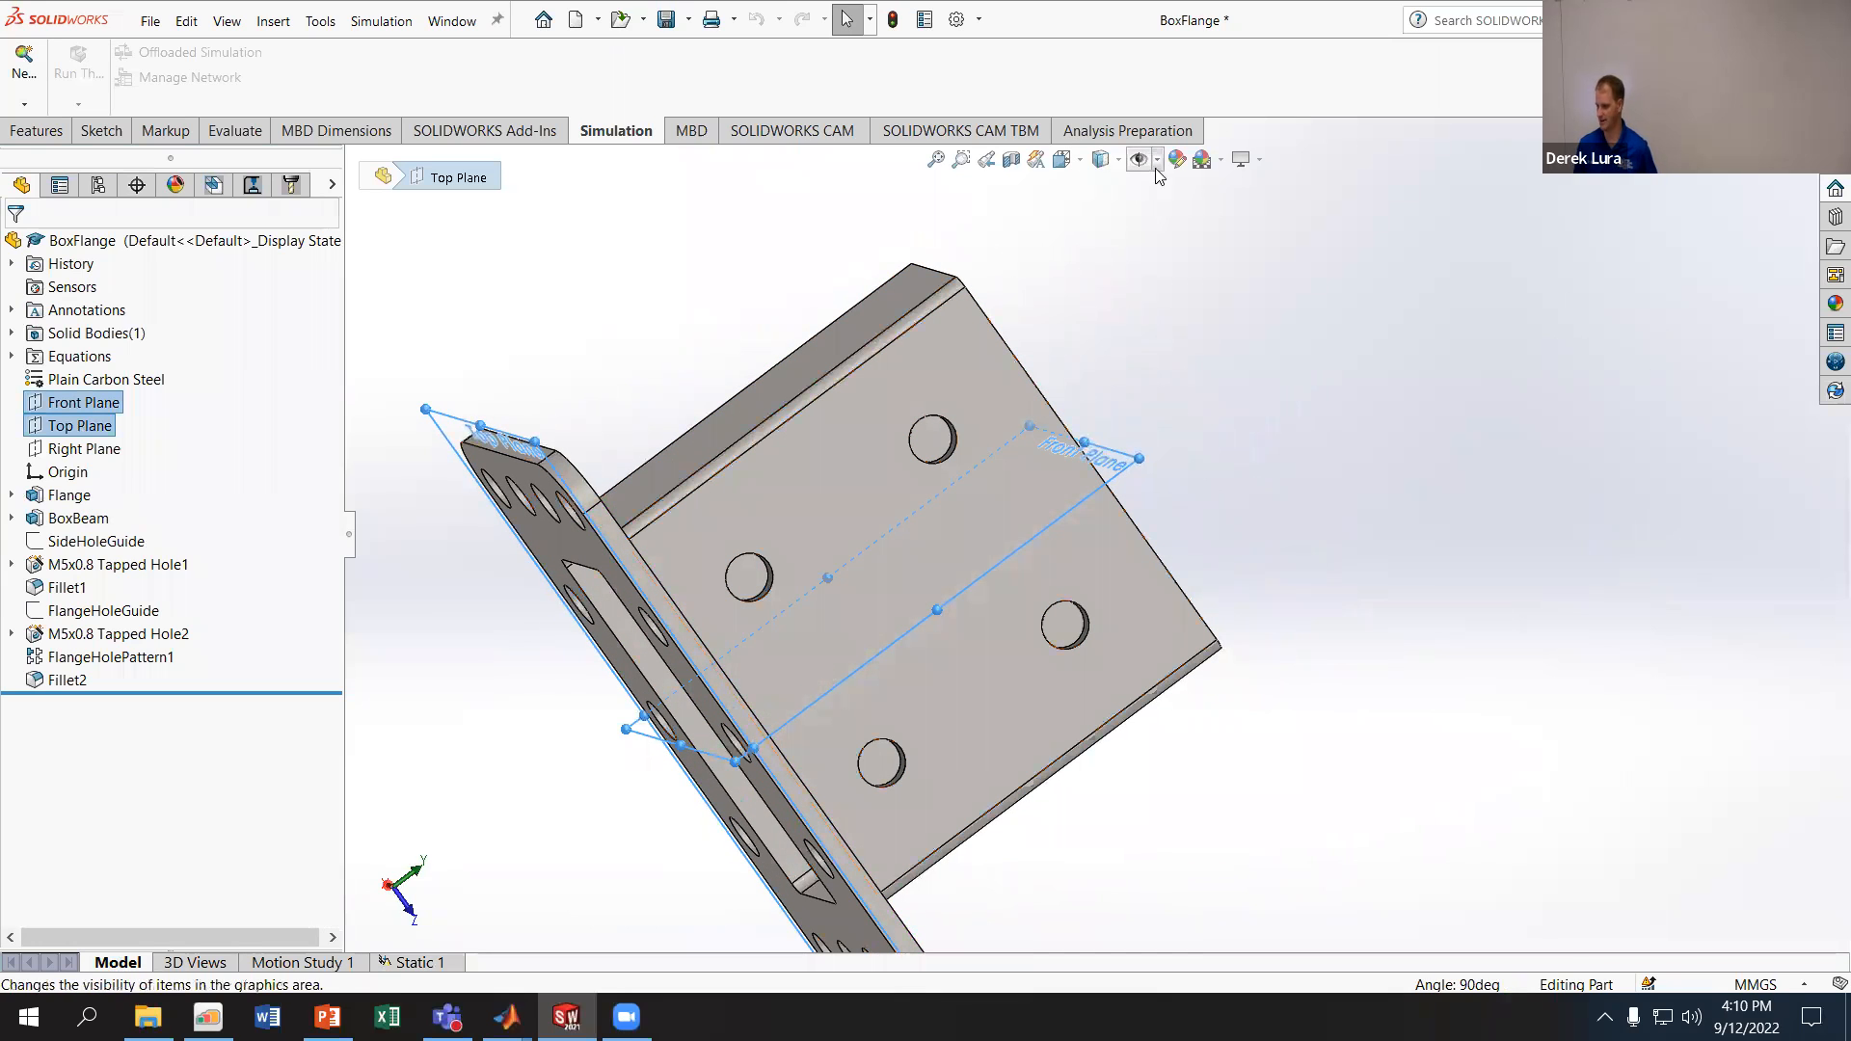
pyautogui.click(36, 131)
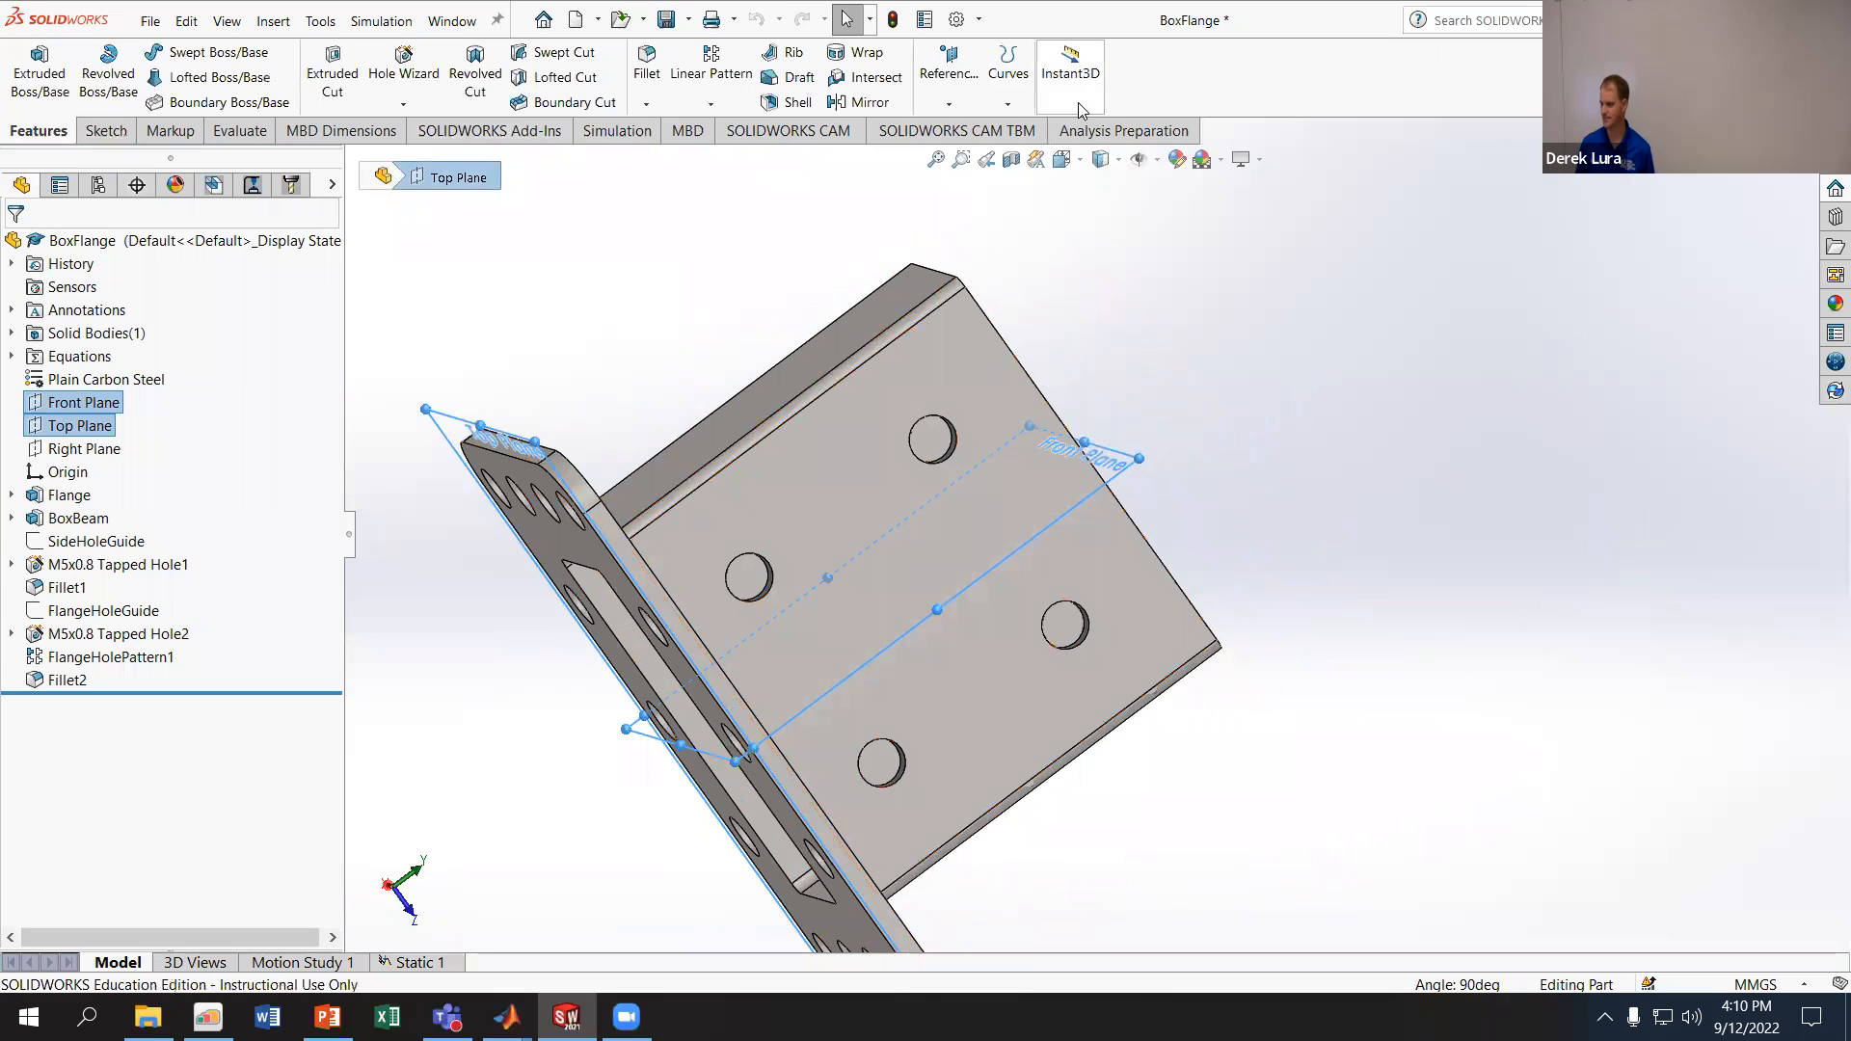
pyautogui.click(1010, 98)
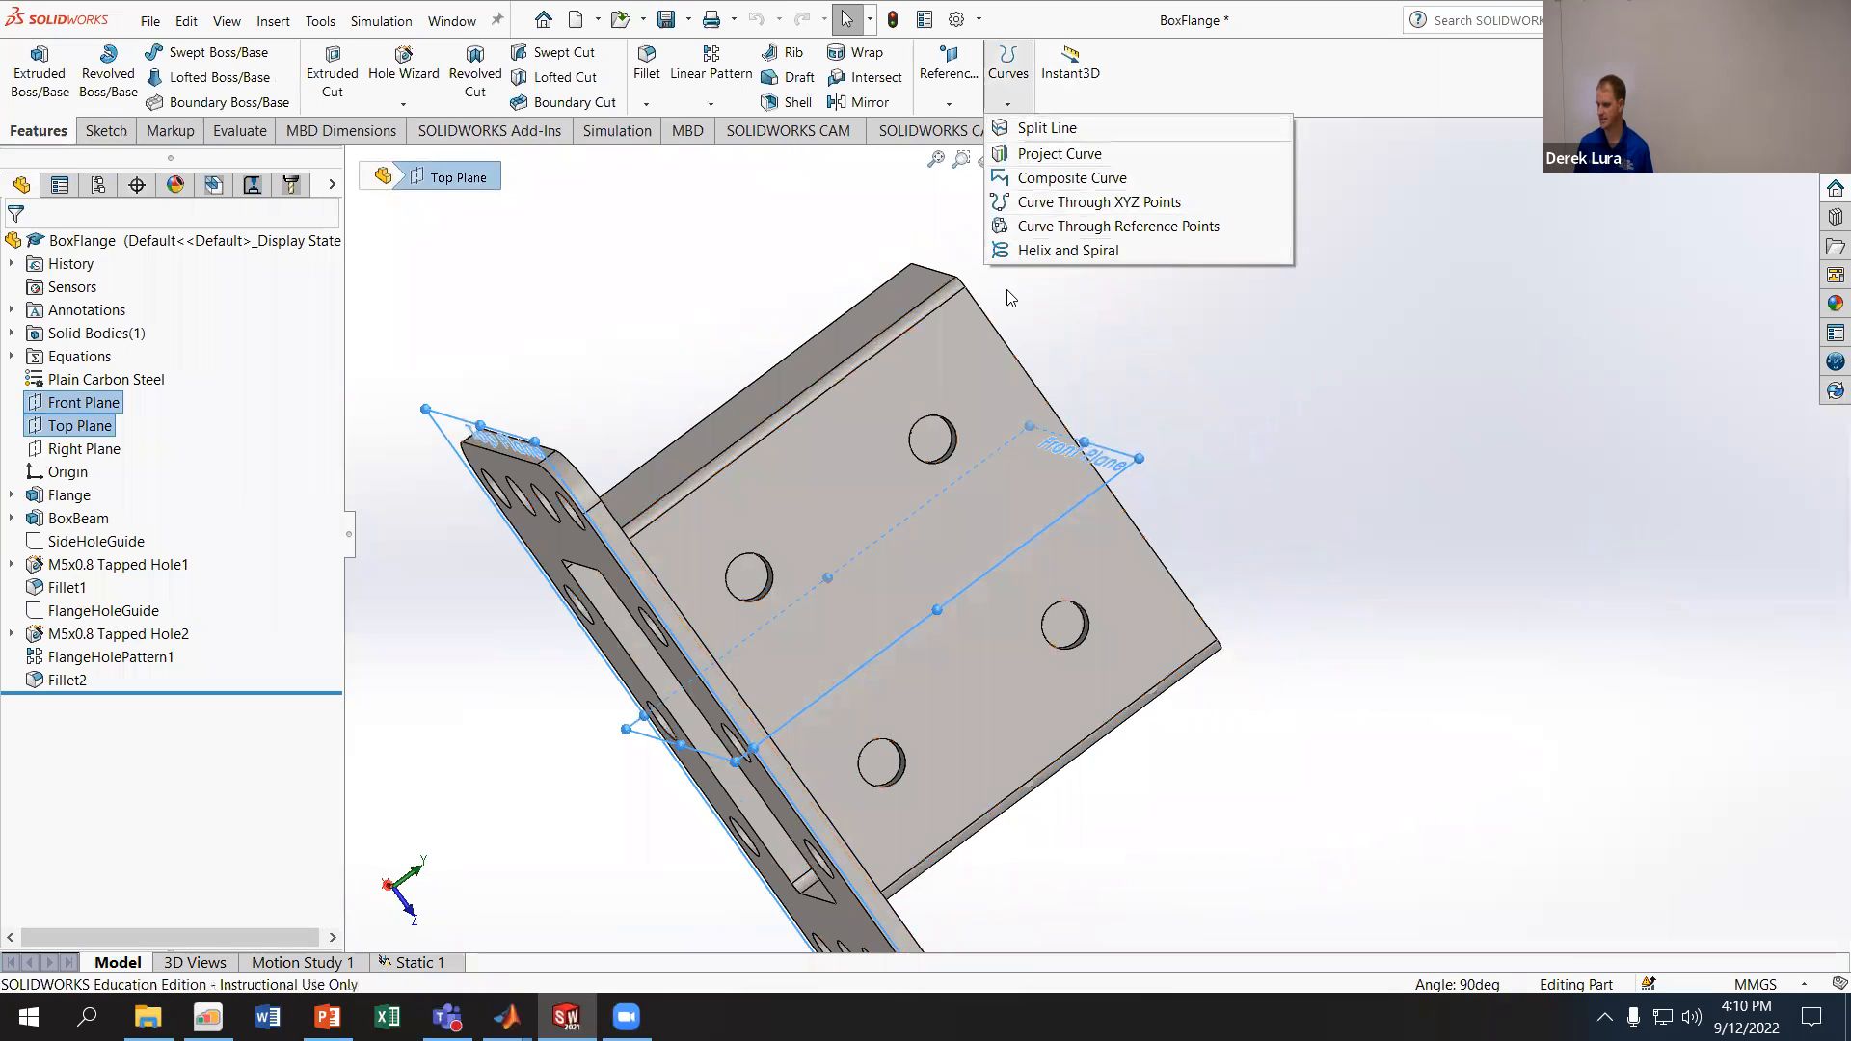
pyautogui.click(949, 103)
pyautogui.click(969, 152)
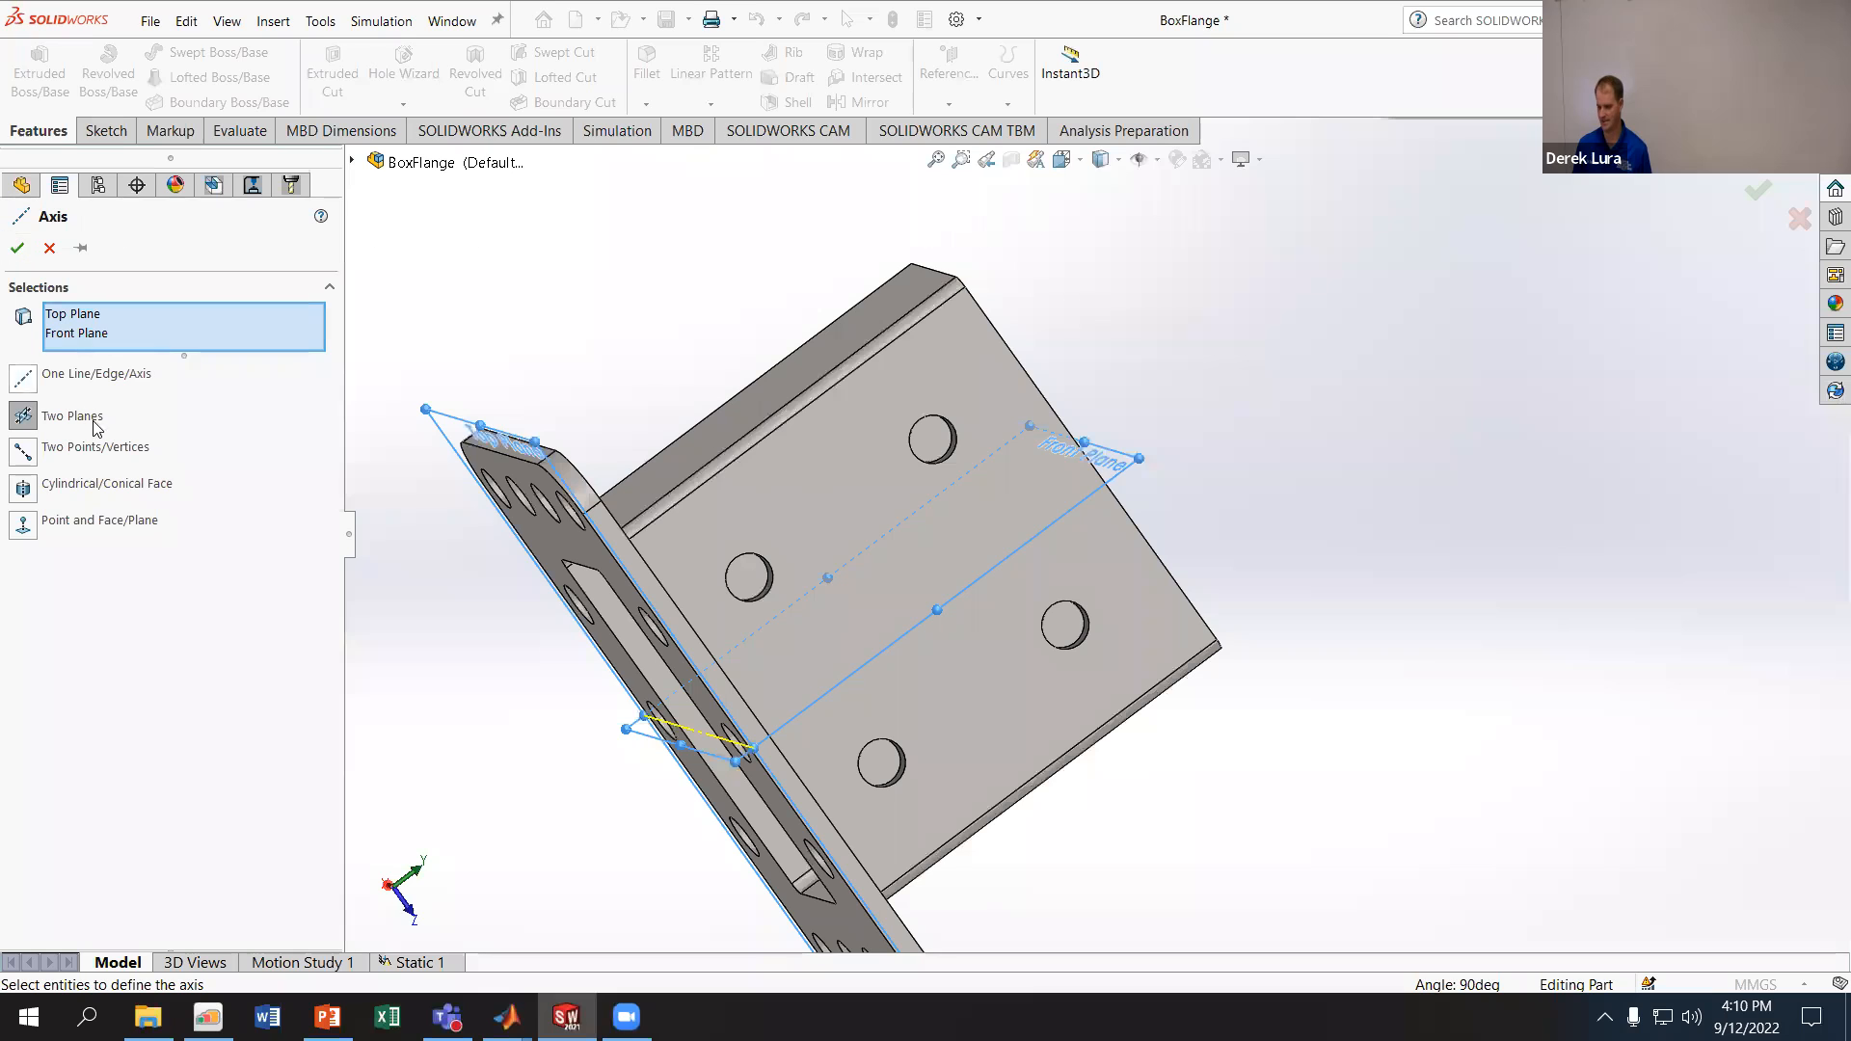
pyautogui.click(17, 250)
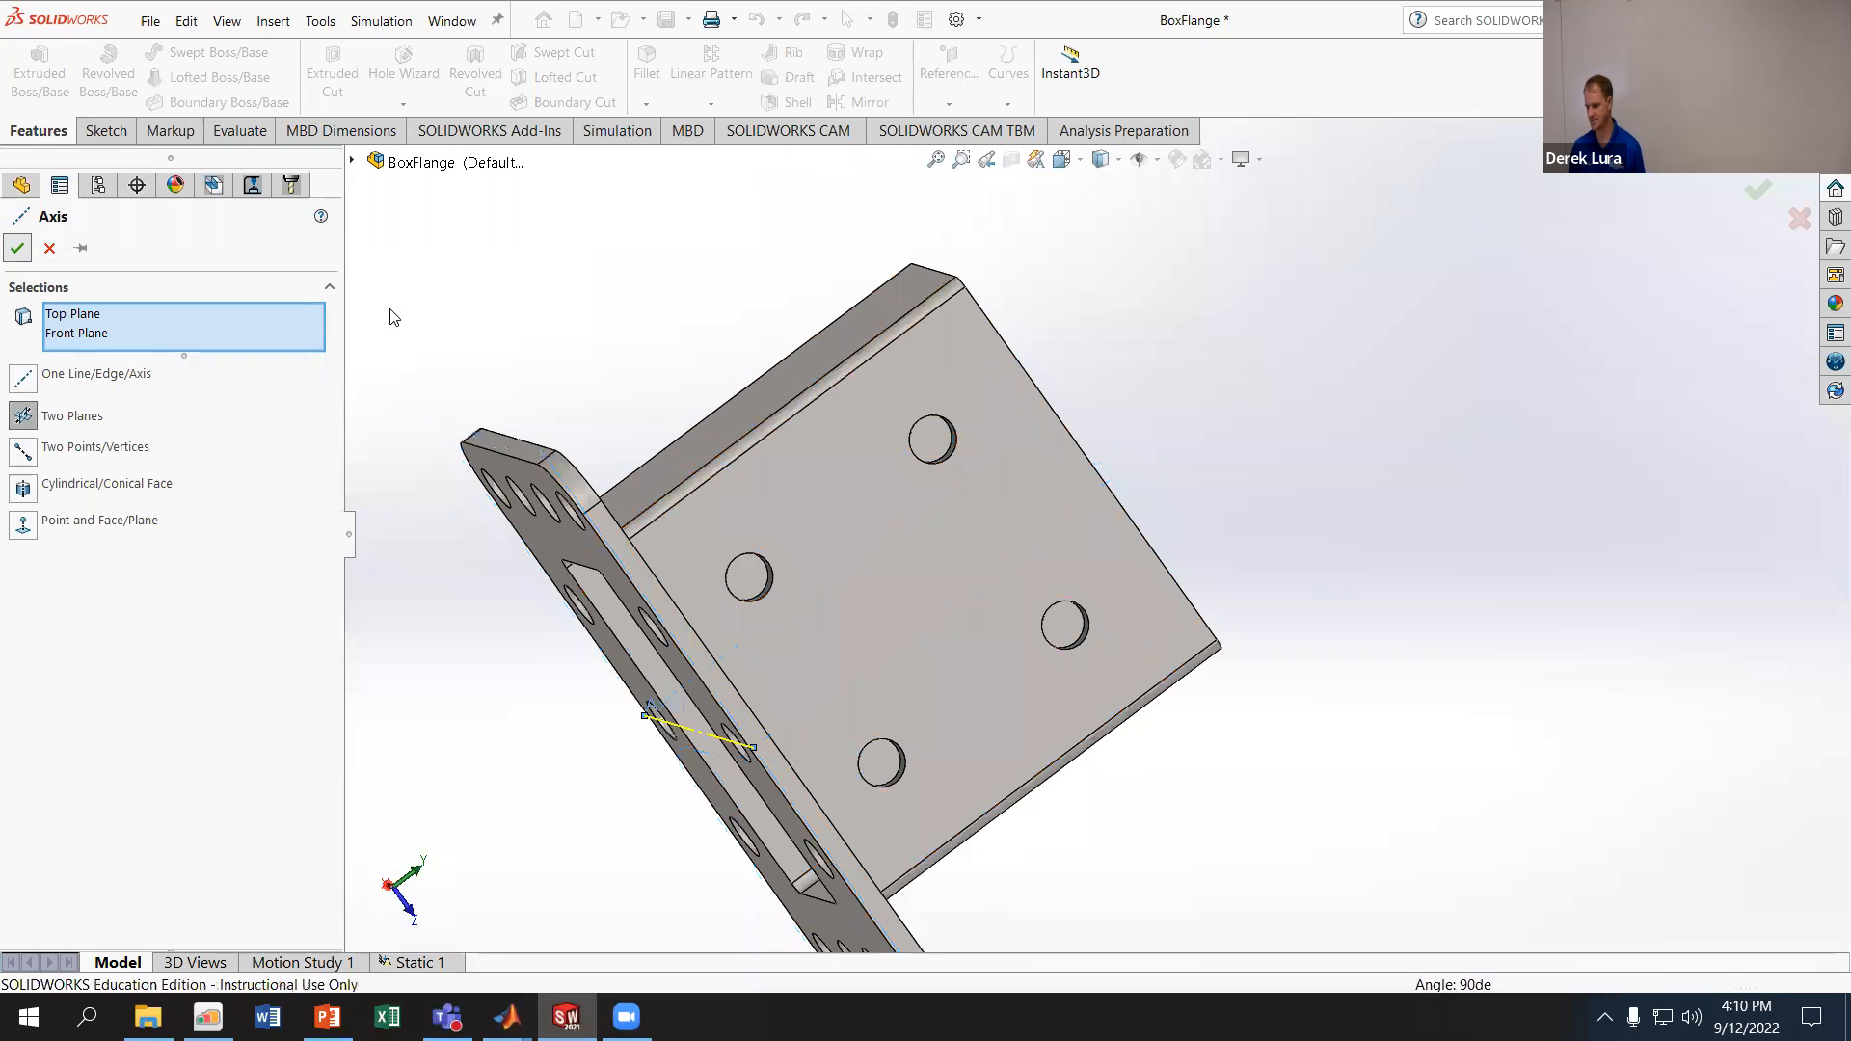
pyautogui.moveTo(467, 318); pyautogui.dragTo(781, 659, button='middle')
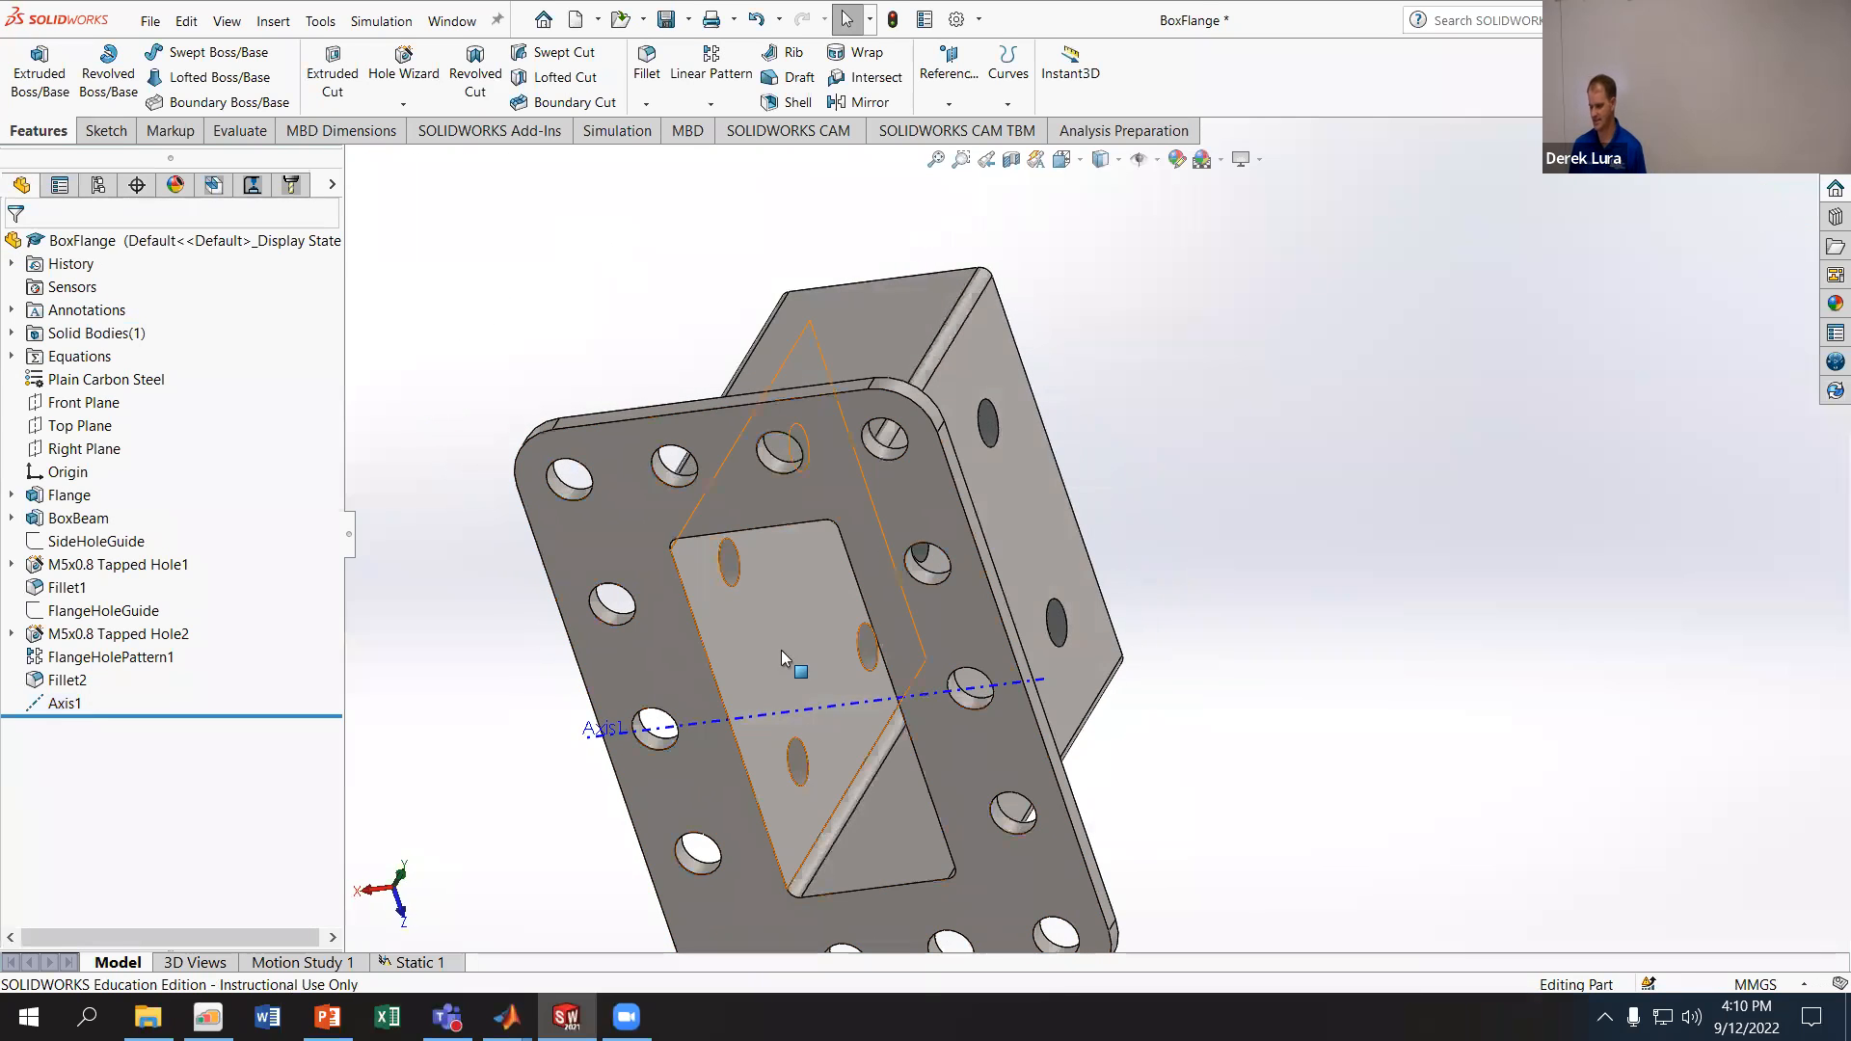
pyautogui.click(812, 707)
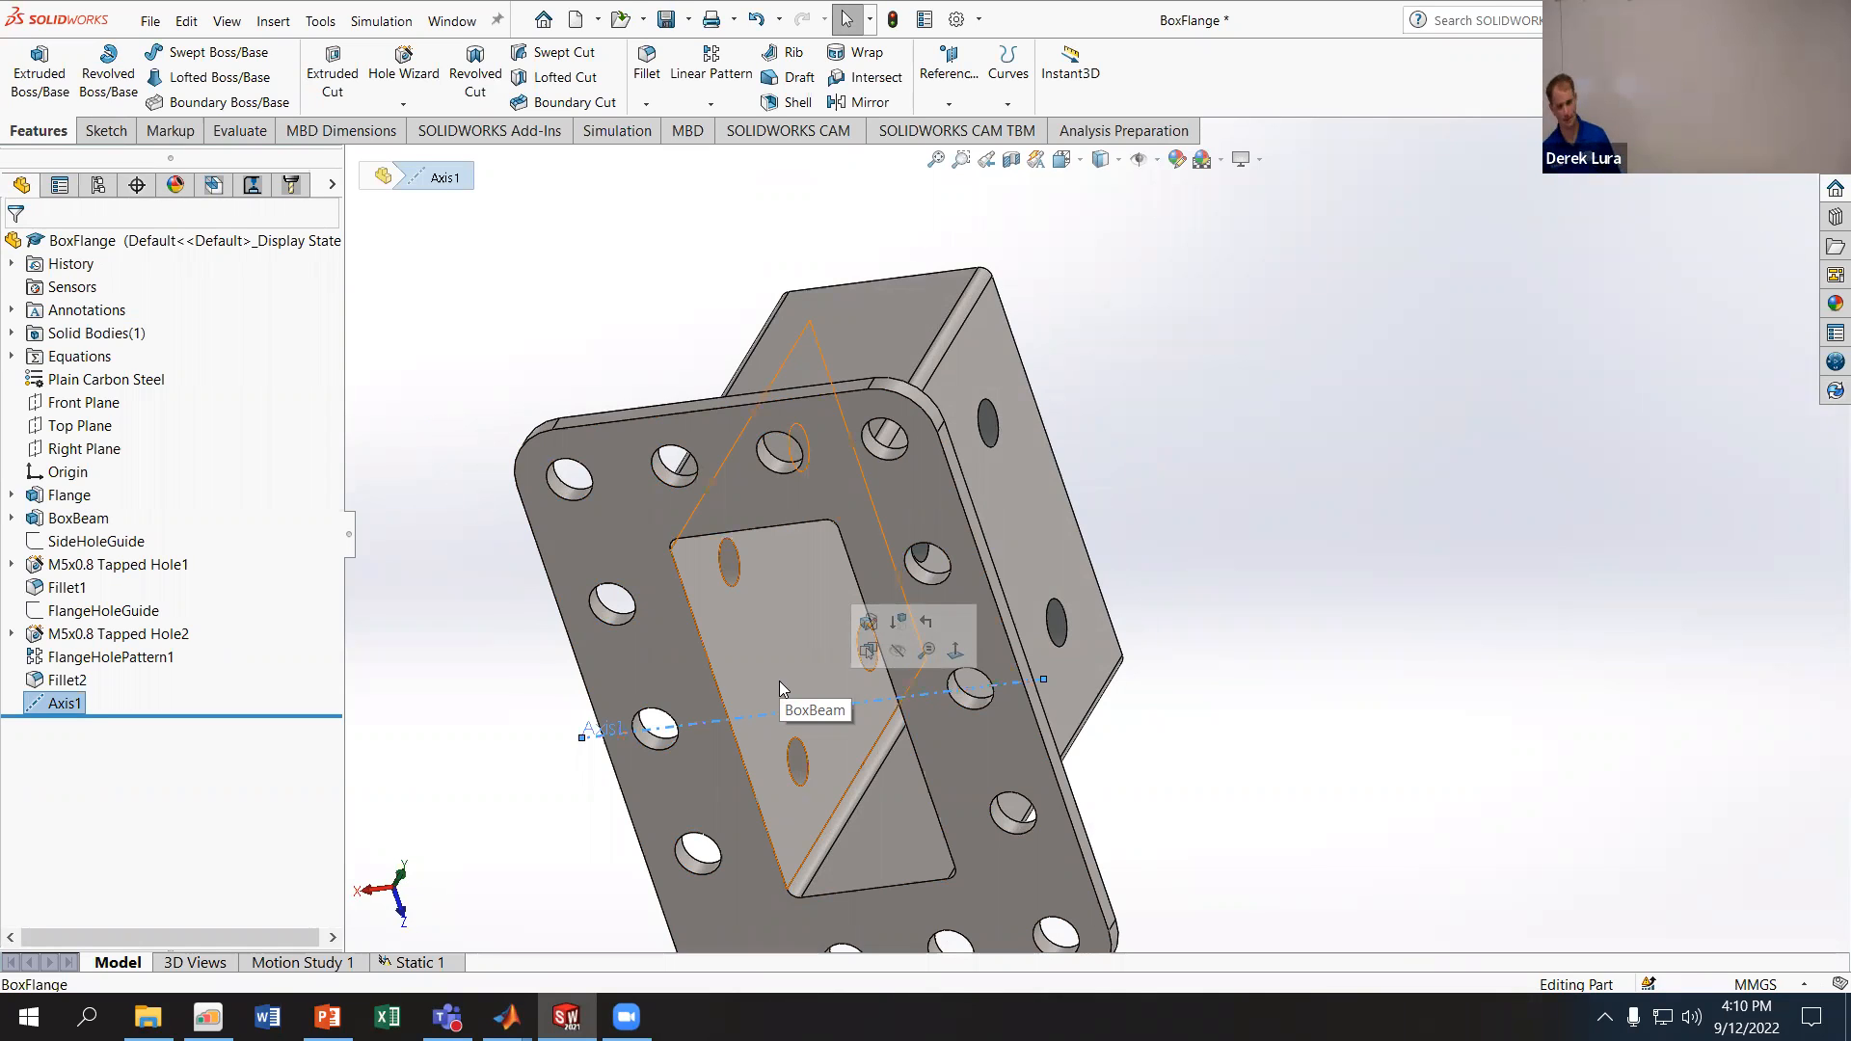
pyautogui.moveTo(1145, 599); pyautogui.dragTo(785, 538, button='middle')
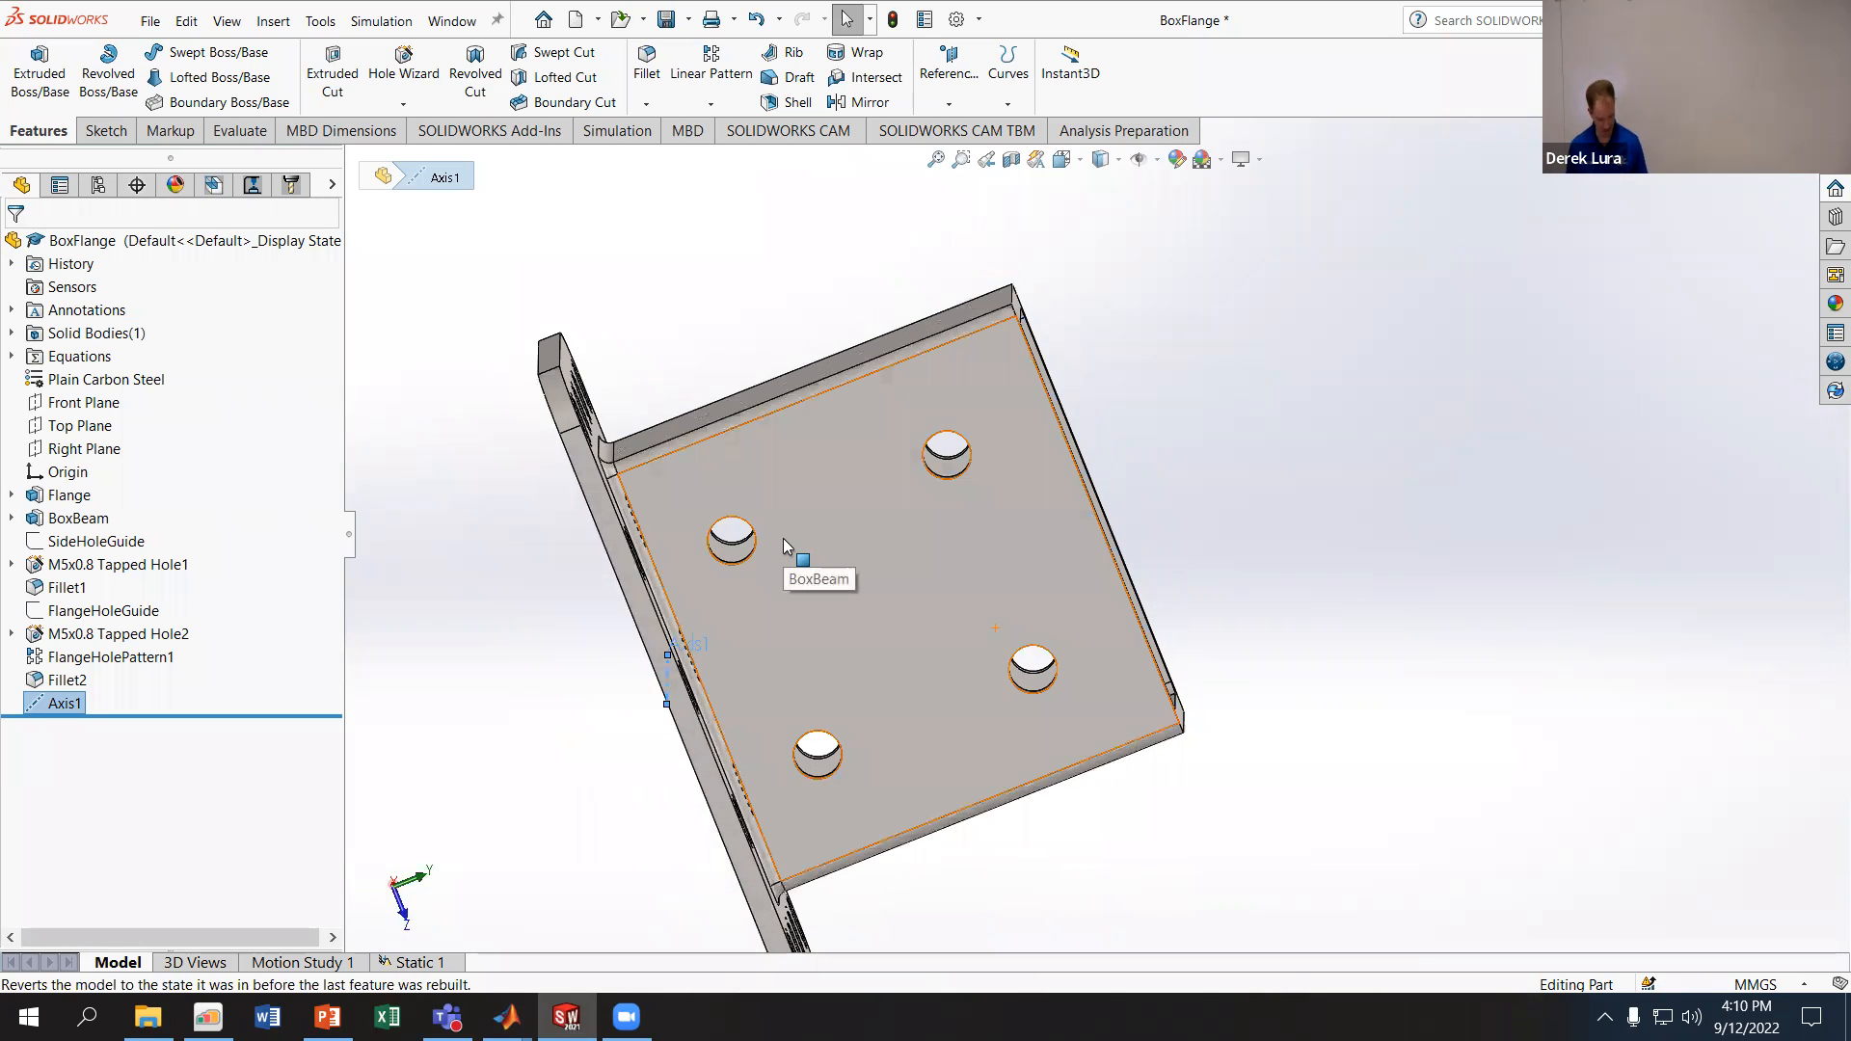
# - Undo the last reference axis and recreate it at the intersection of the Front Plane and Top Plane
pyautogui.hotkey('ctrl', 'z')
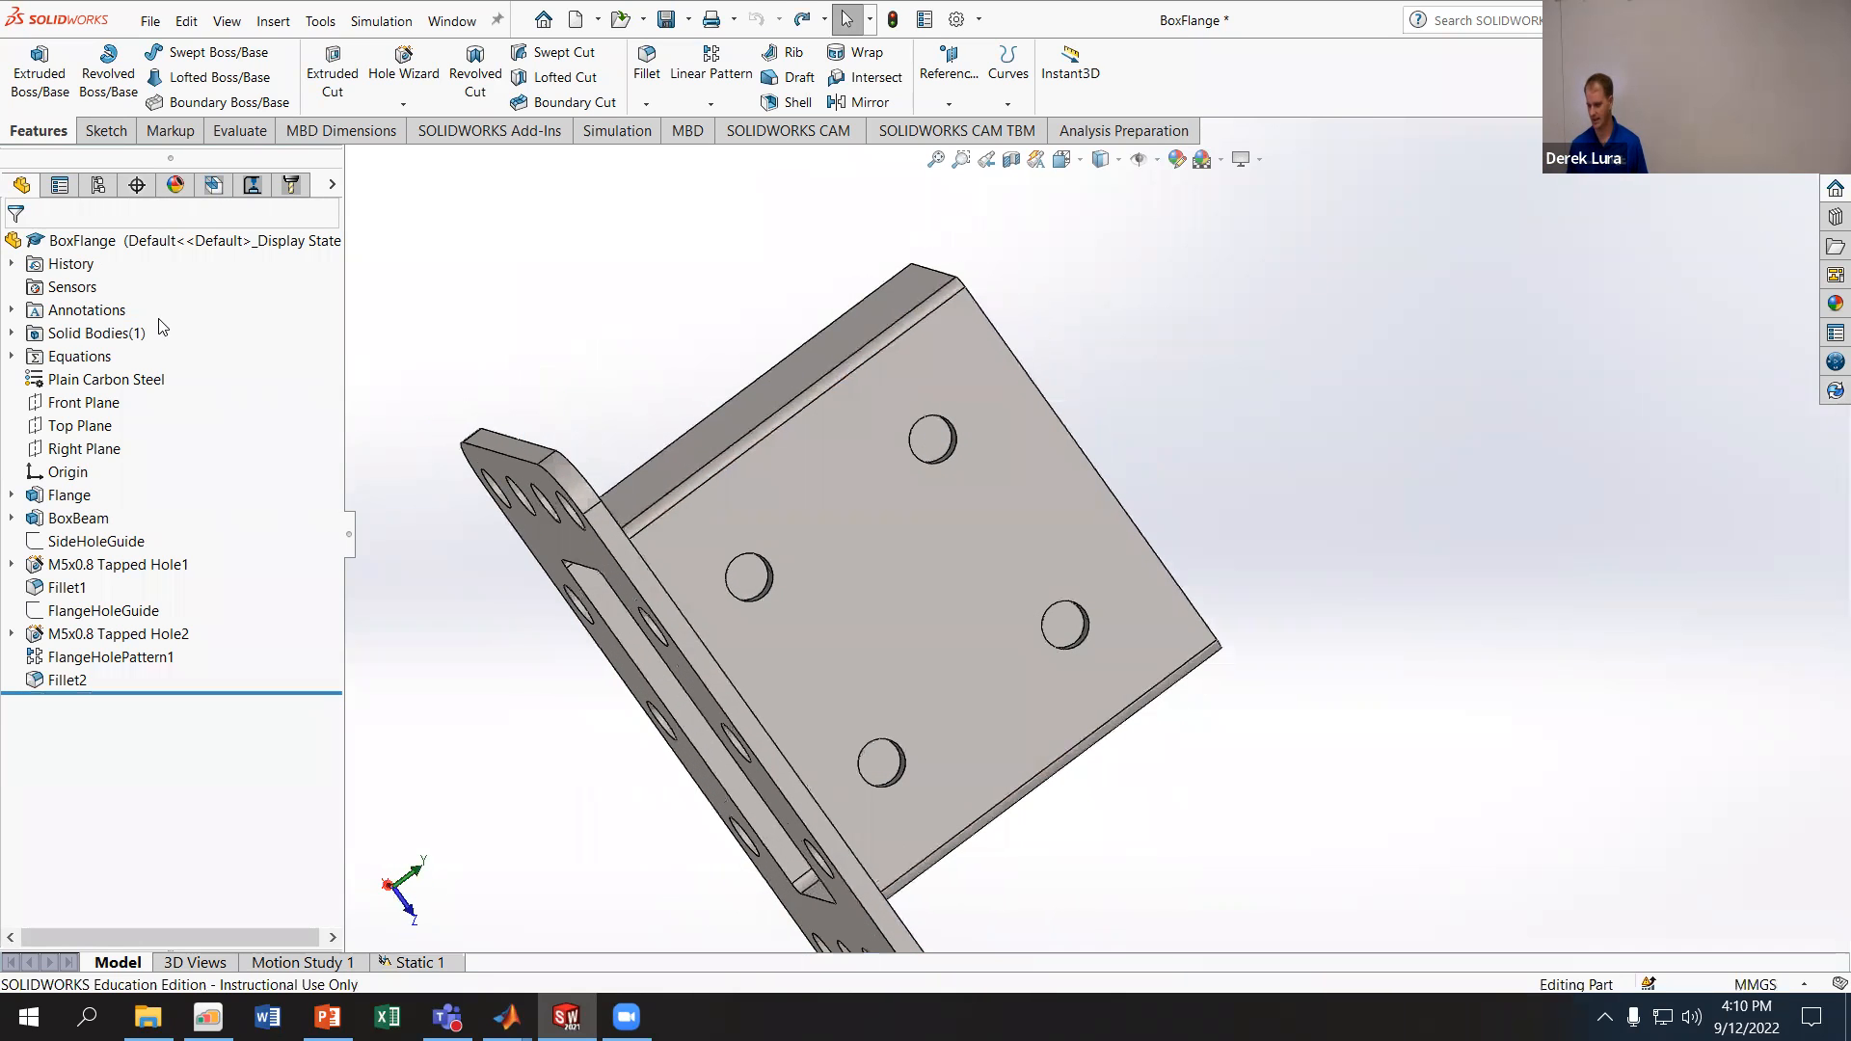
pyautogui.click(92, 405)
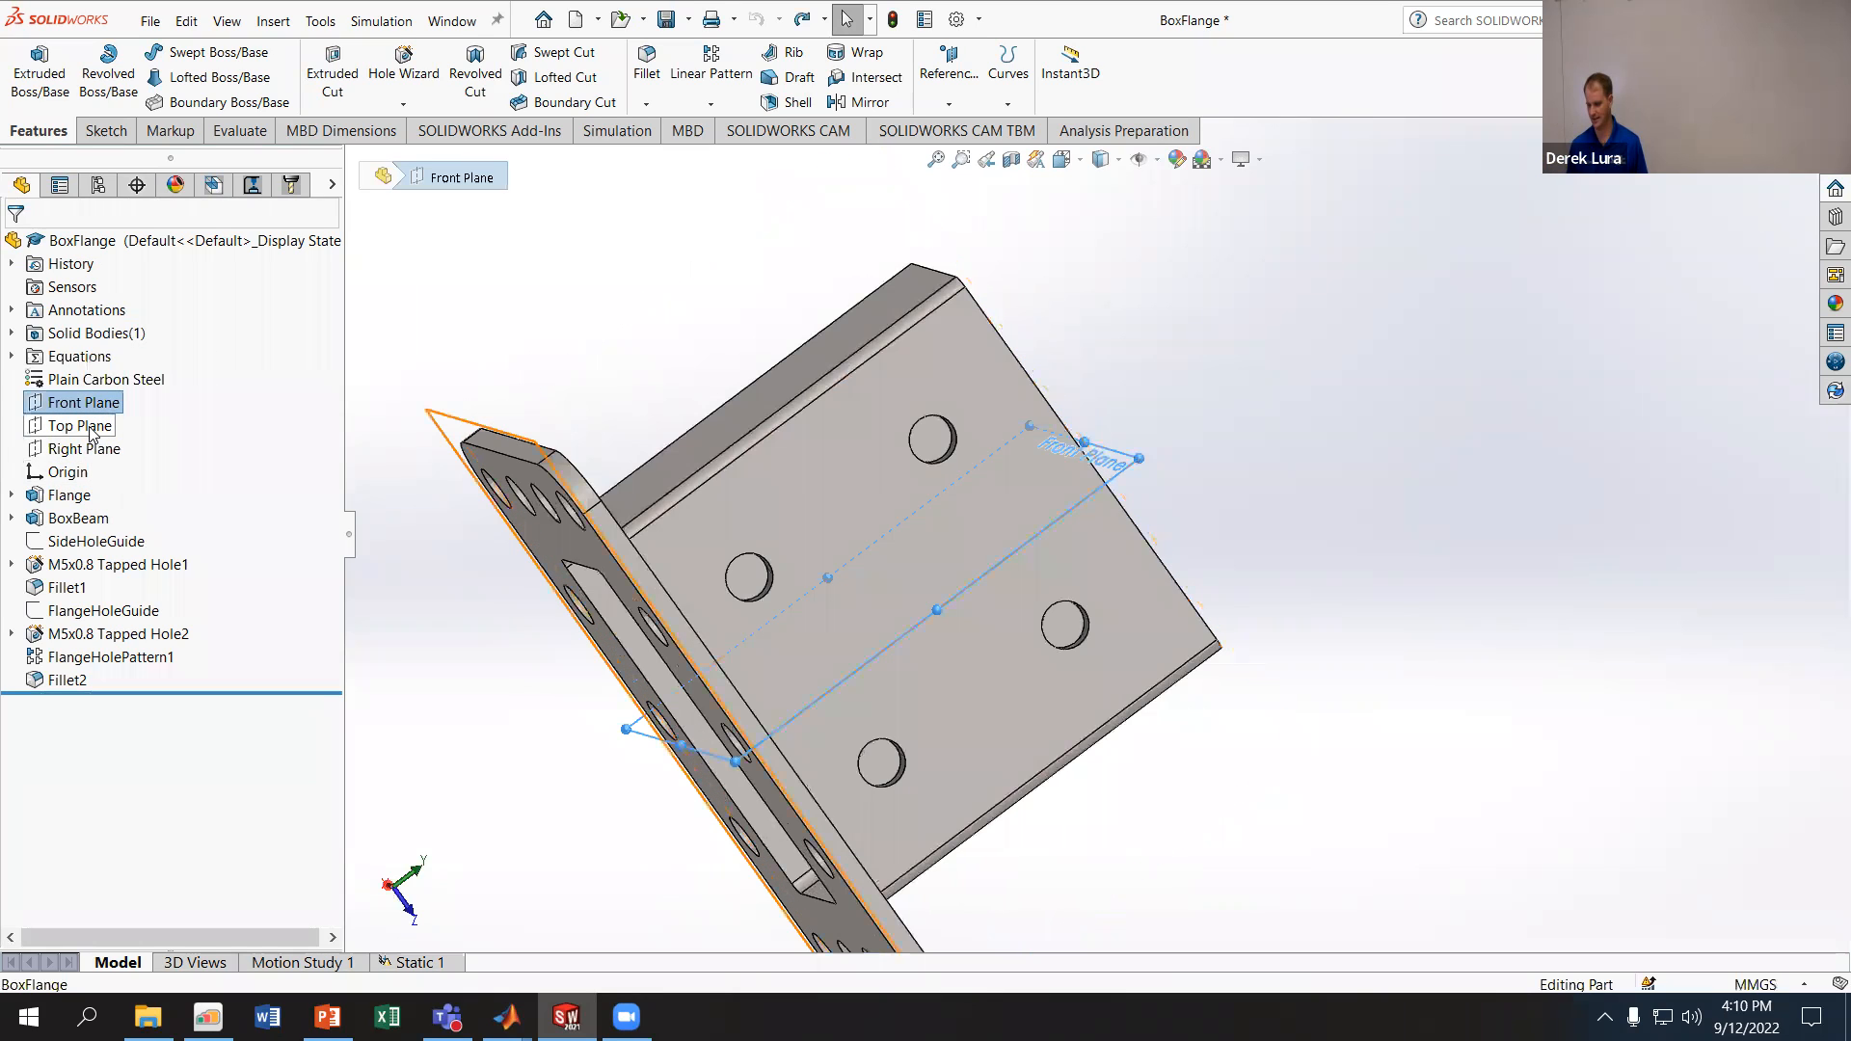
pyautogui.keyDown('ctrl'); pyautogui.click(92, 427); pyautogui.keyUp('ctrl')
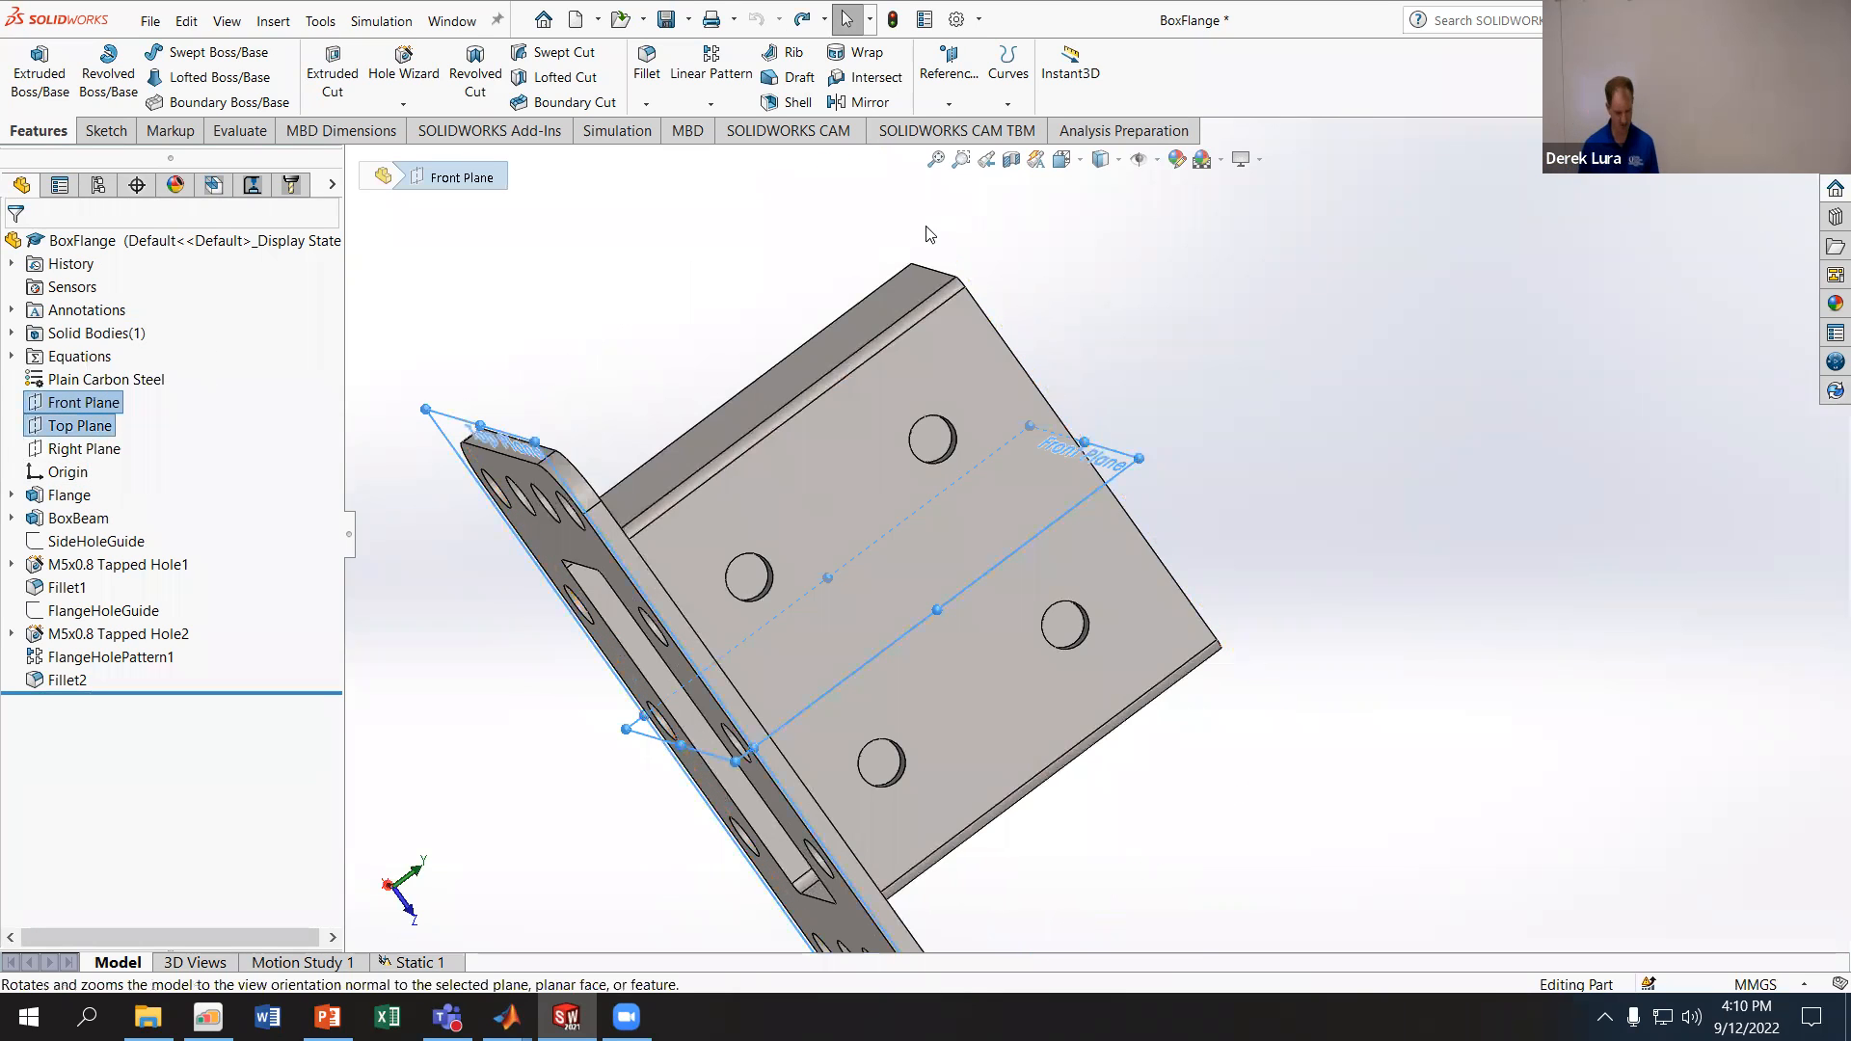
pyautogui.click(949, 77)
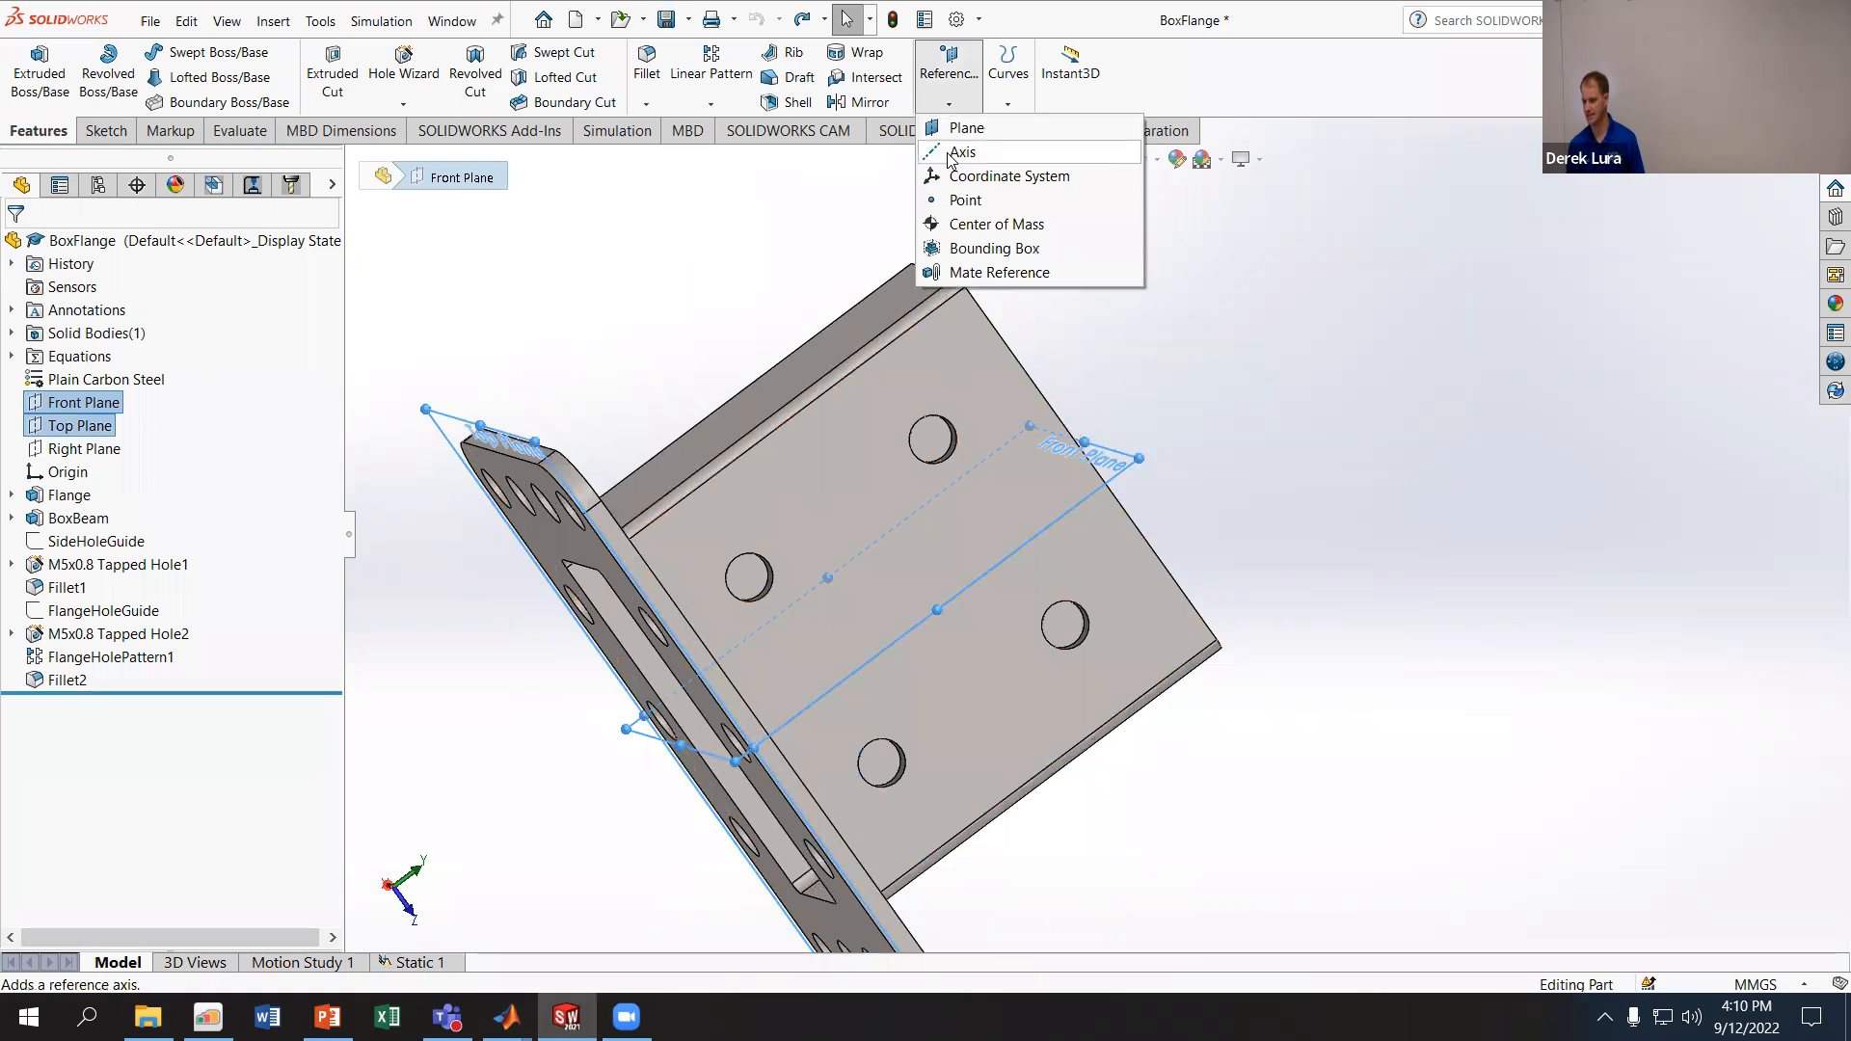
pyautogui.click(962, 152)
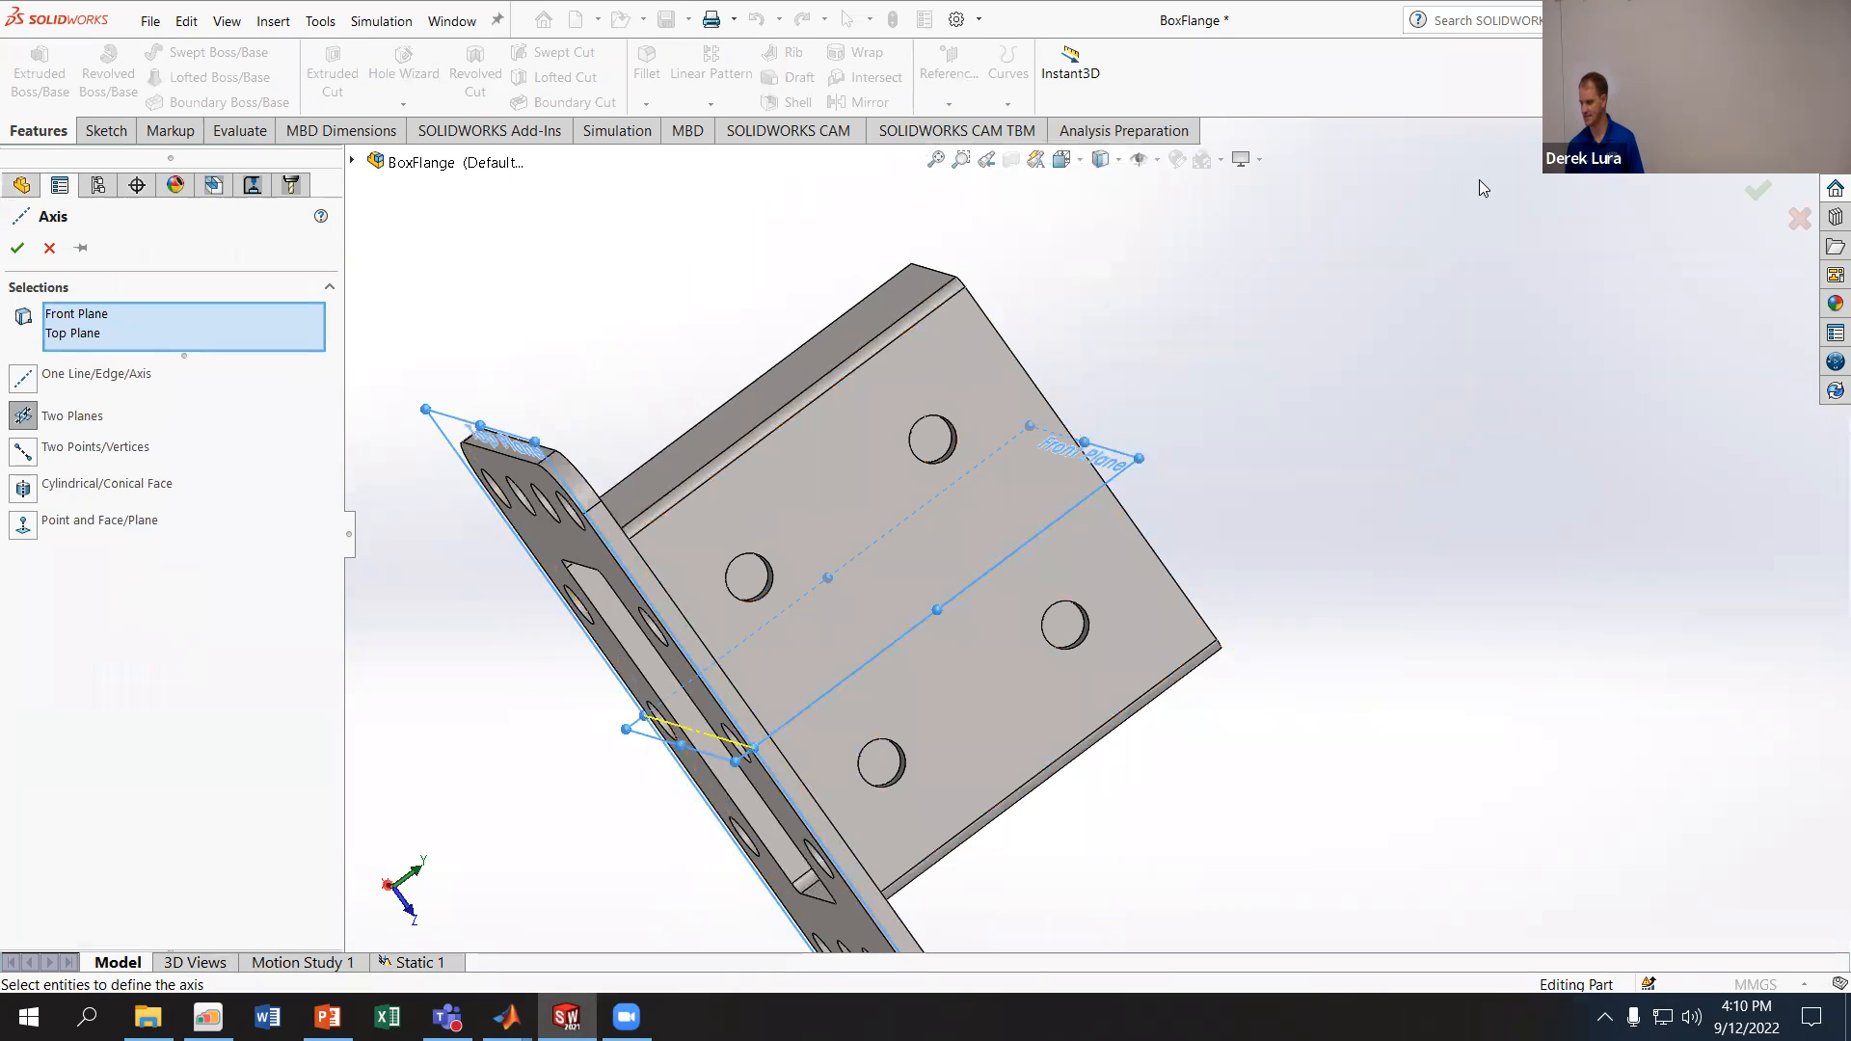
pyautogui.click(1757, 193)
pyautogui.moveTo(1541, 399); pyautogui.dragTo(1373, 479, button='middle')
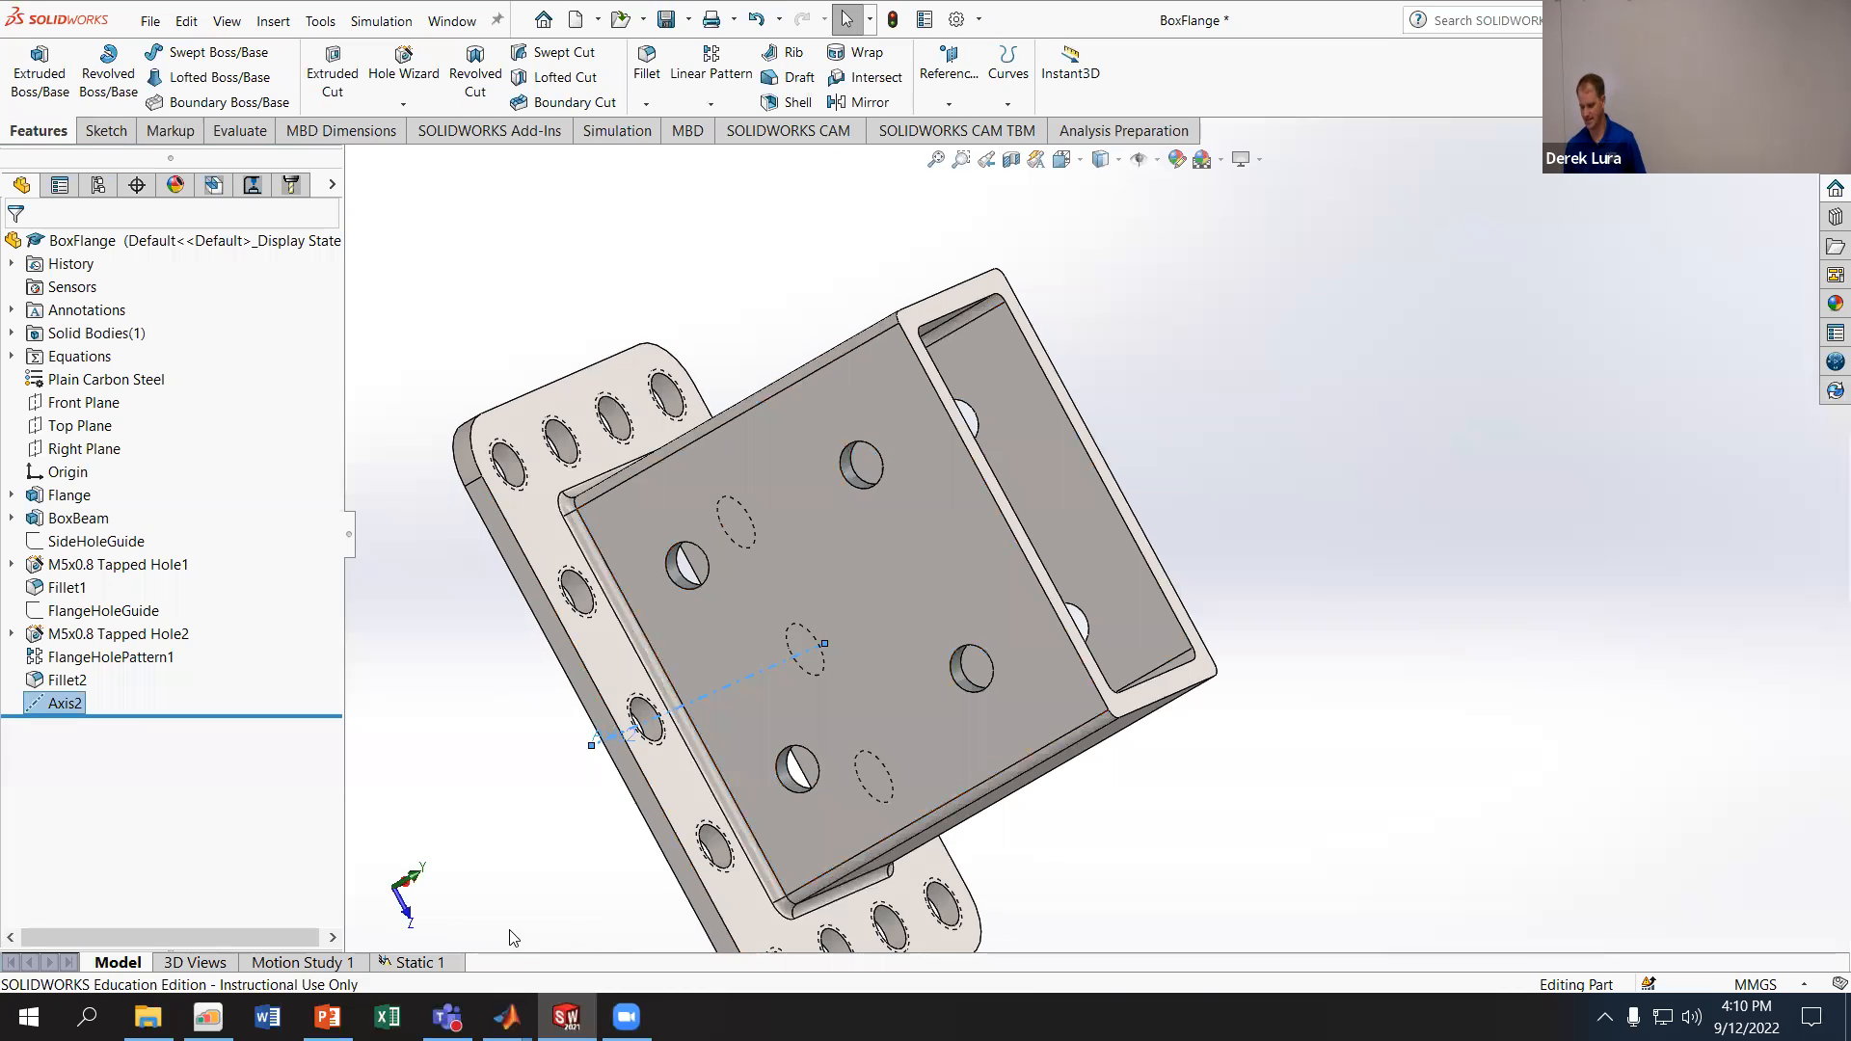
# - In the Static 1 study, apply a Fixed Geometry fixture to the open end face of the box beam
pyautogui.click(442, 958)
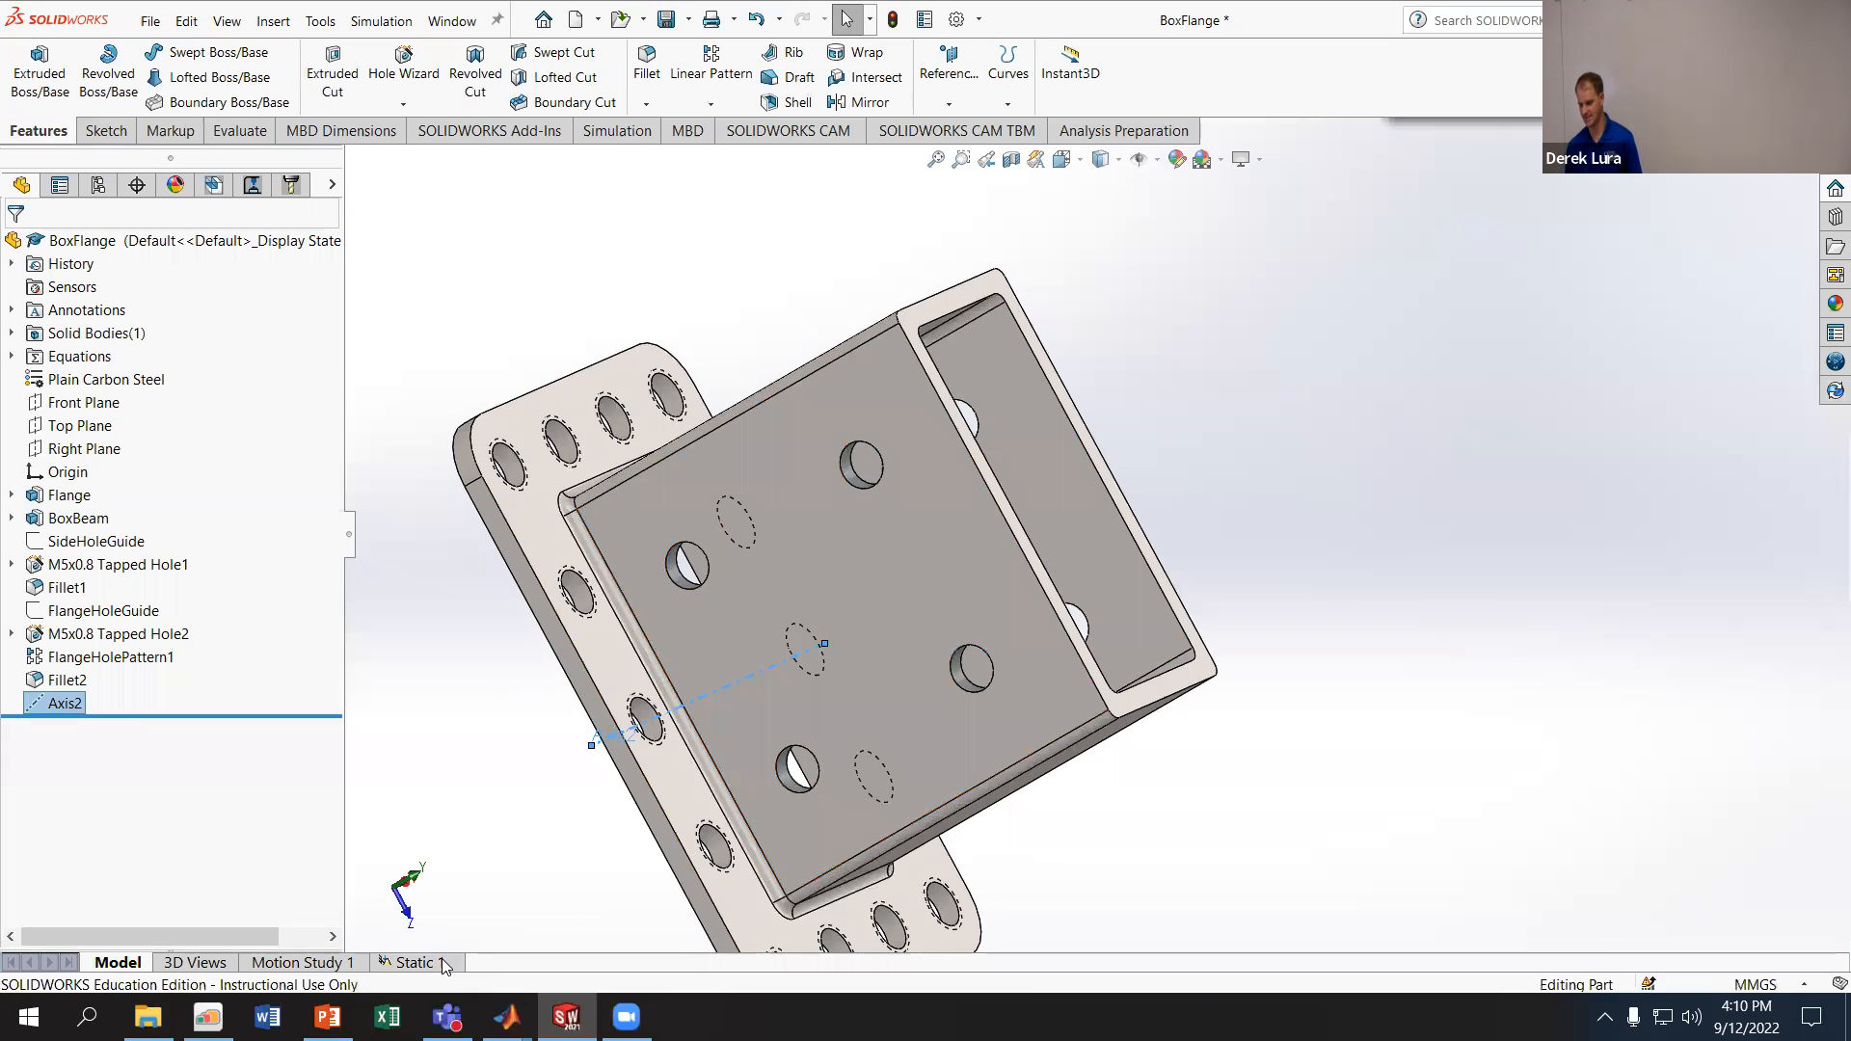
pyautogui.rightClick(60, 508)
pyautogui.click(126, 560)
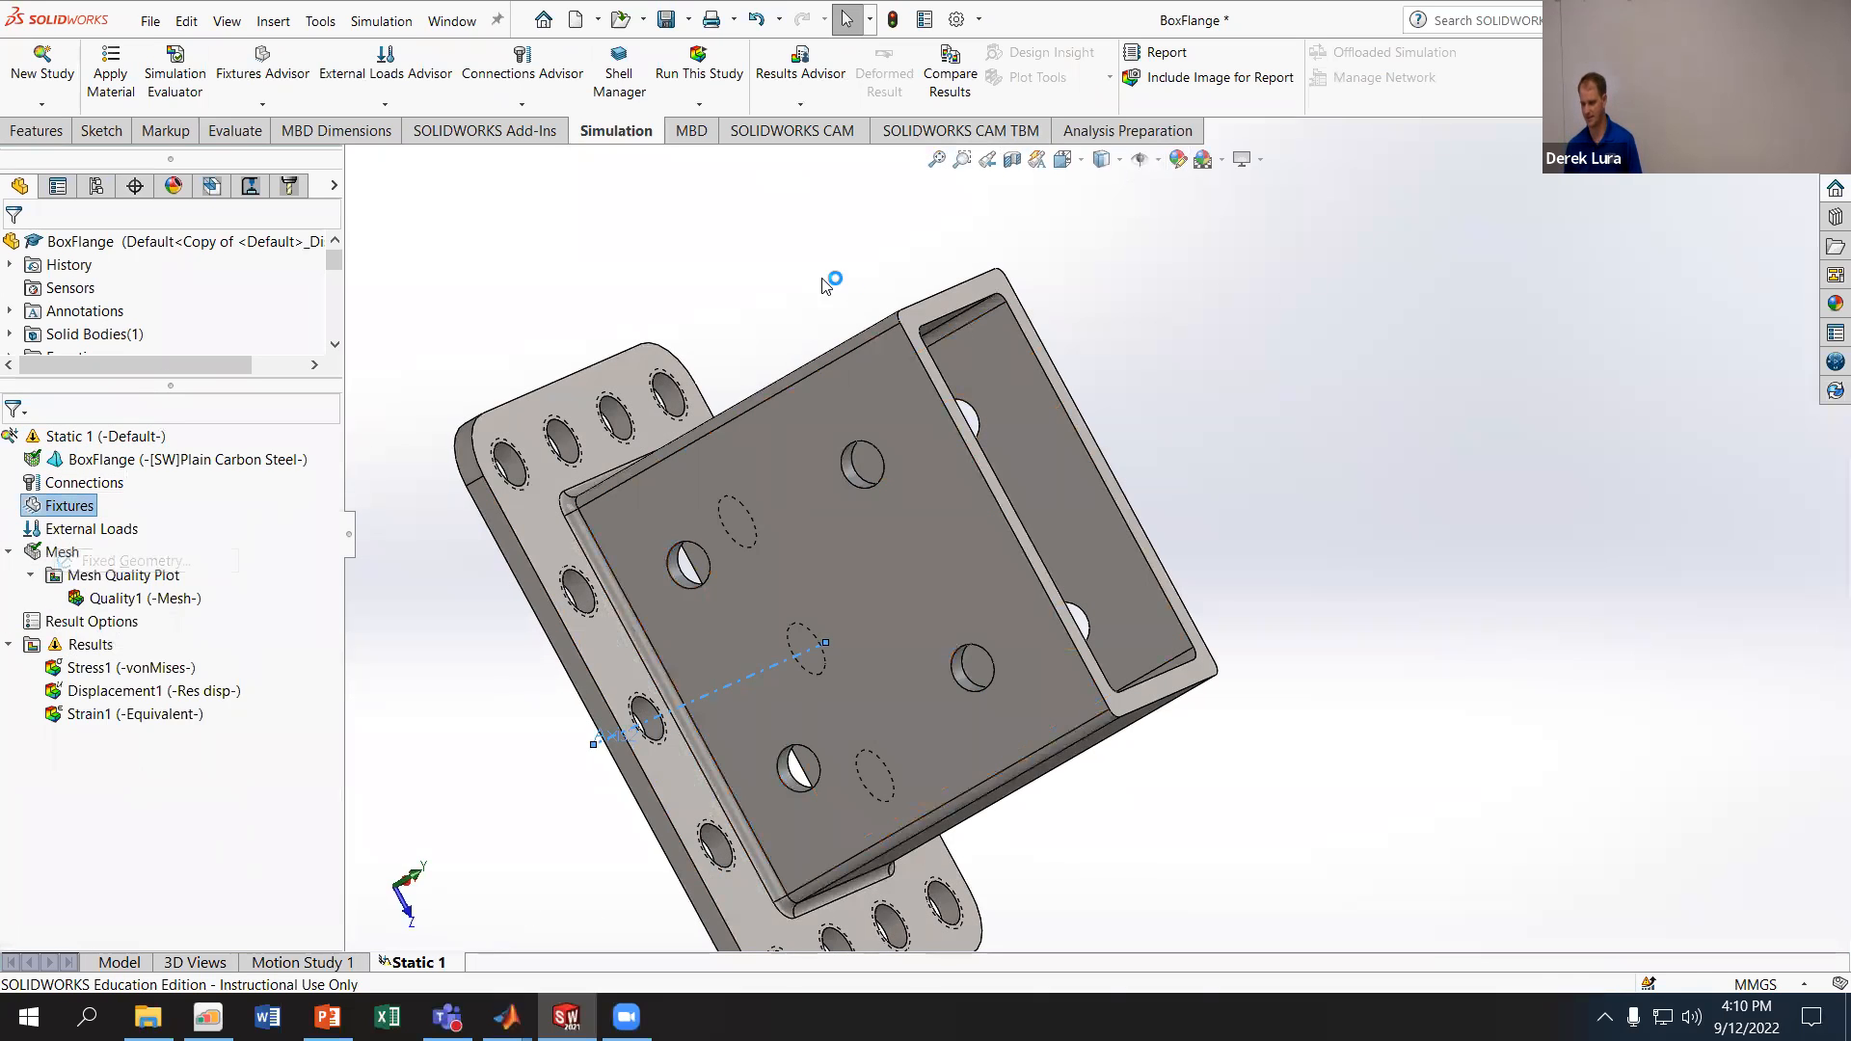
pyautogui.click(950, 313)
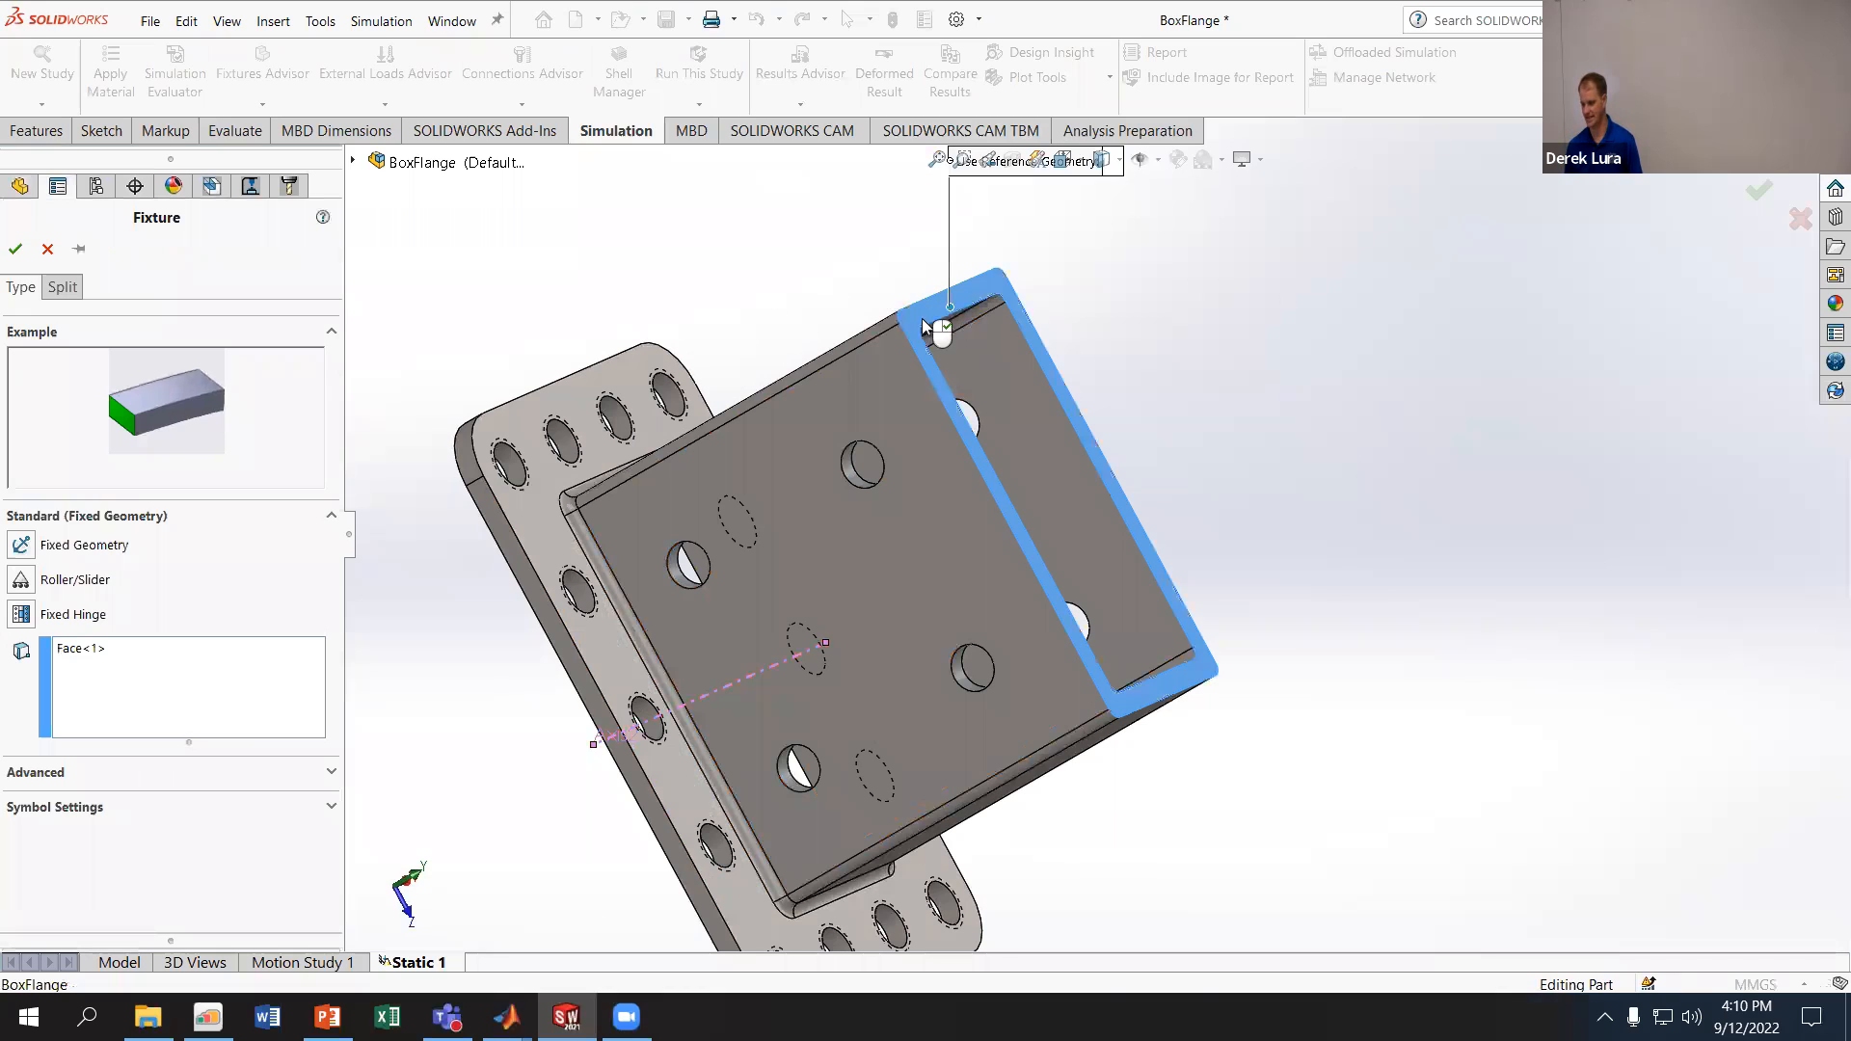
pyautogui.click(16, 249)
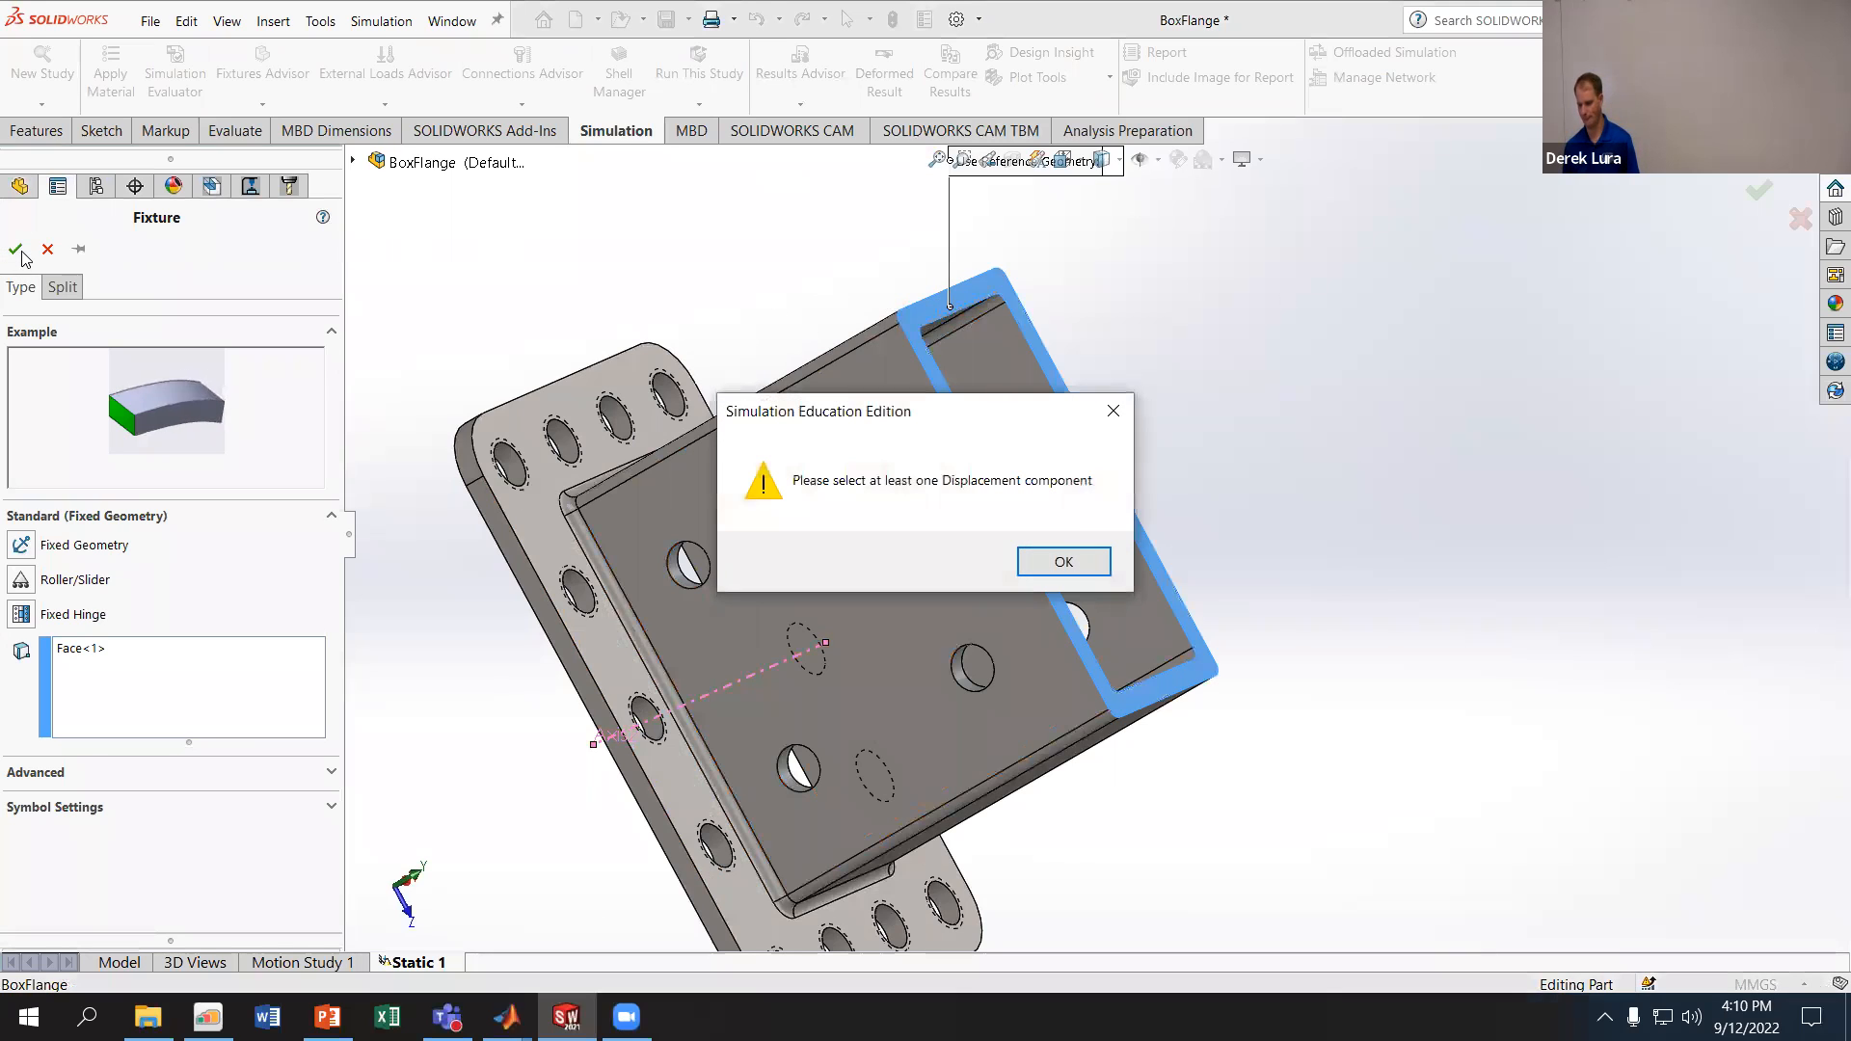
pyautogui.click(1064, 561)
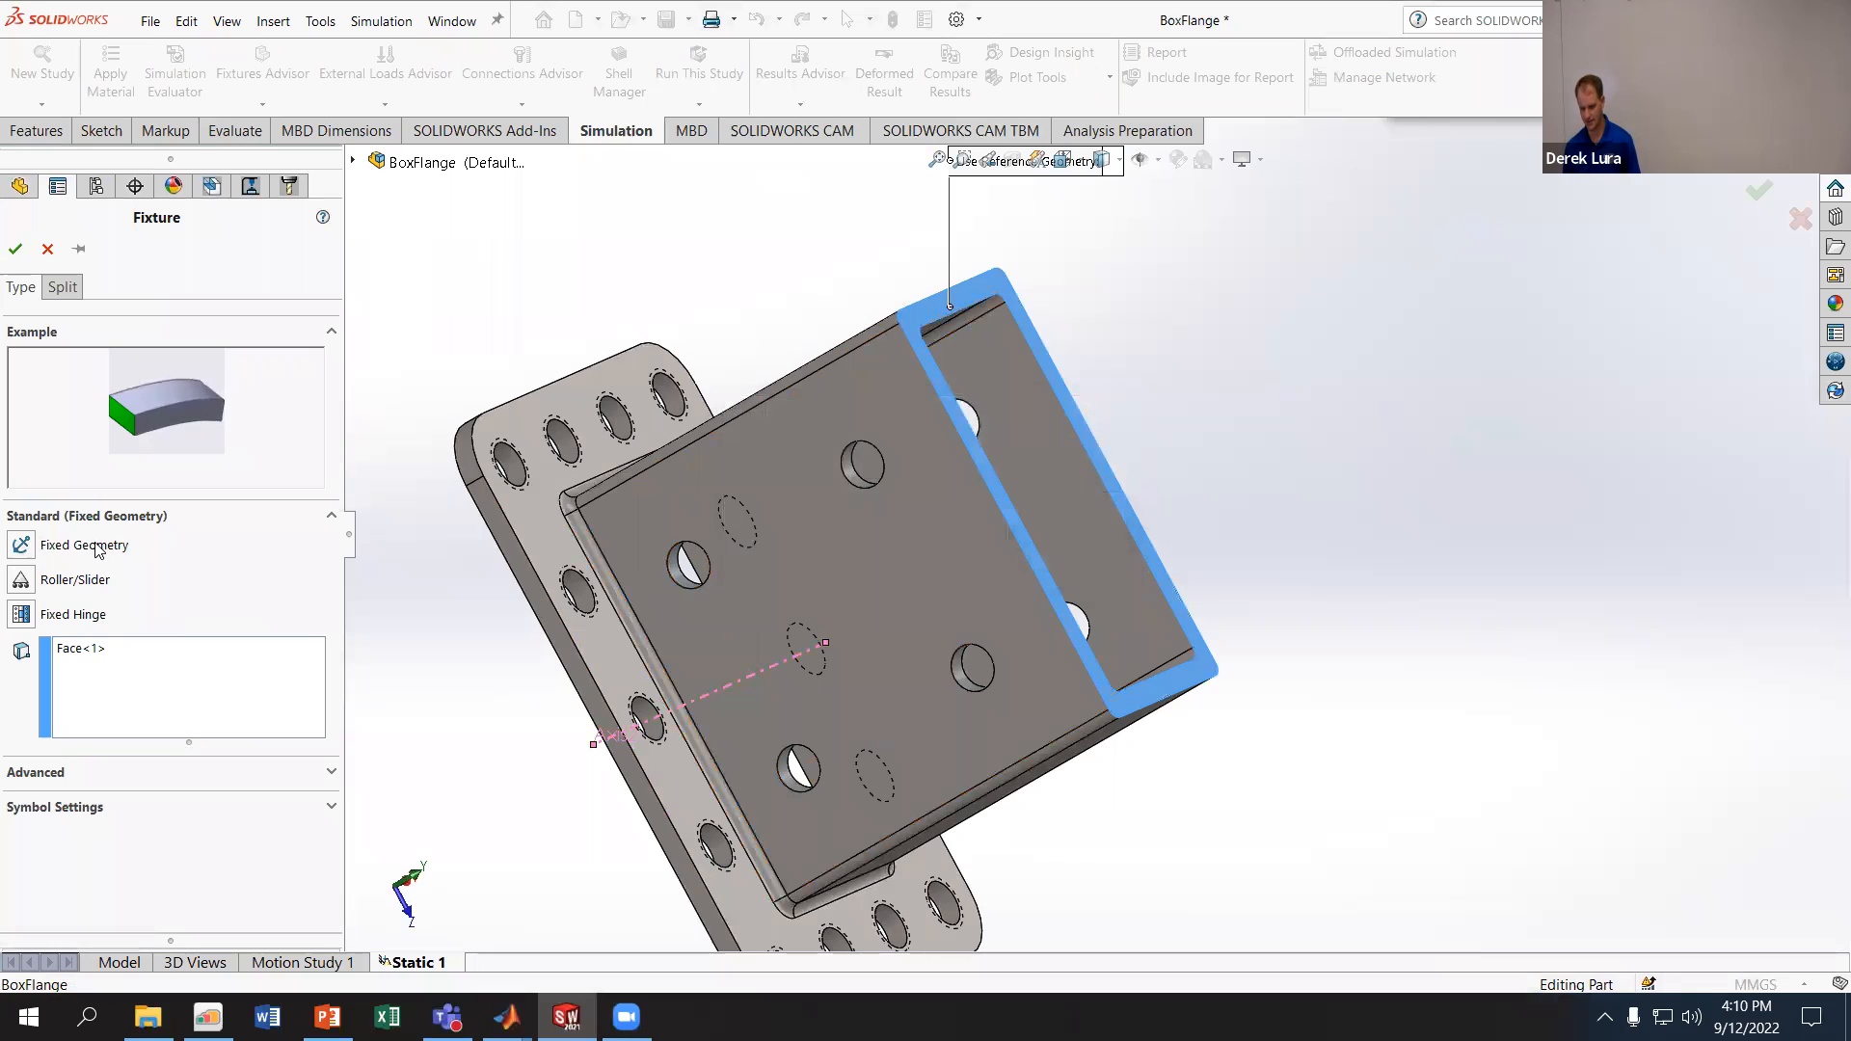
pyautogui.click(19, 546)
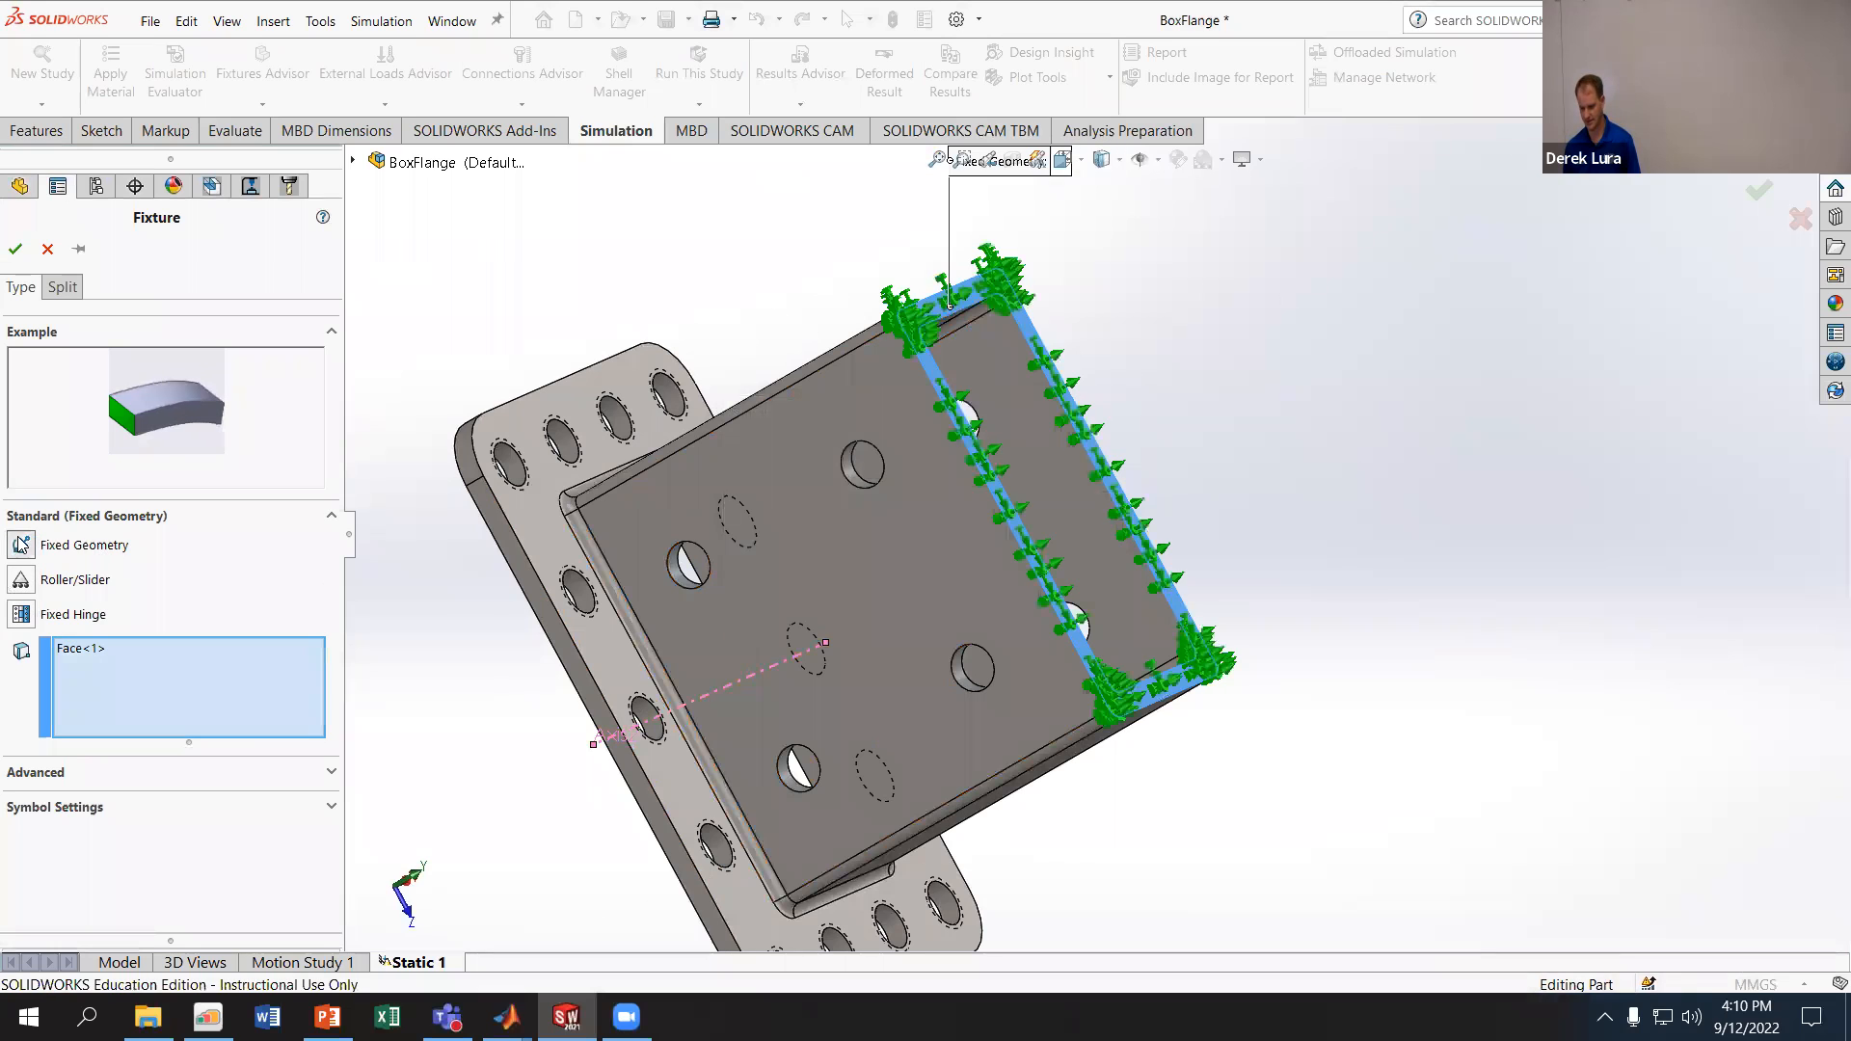
pyautogui.click(21, 251)
# - Apply a 1000 N.m torque to the flange's outer face about Axis2 as an external load
pyautogui.moveTo(666, 603); pyautogui.dragTo(819, 636, button='middle')
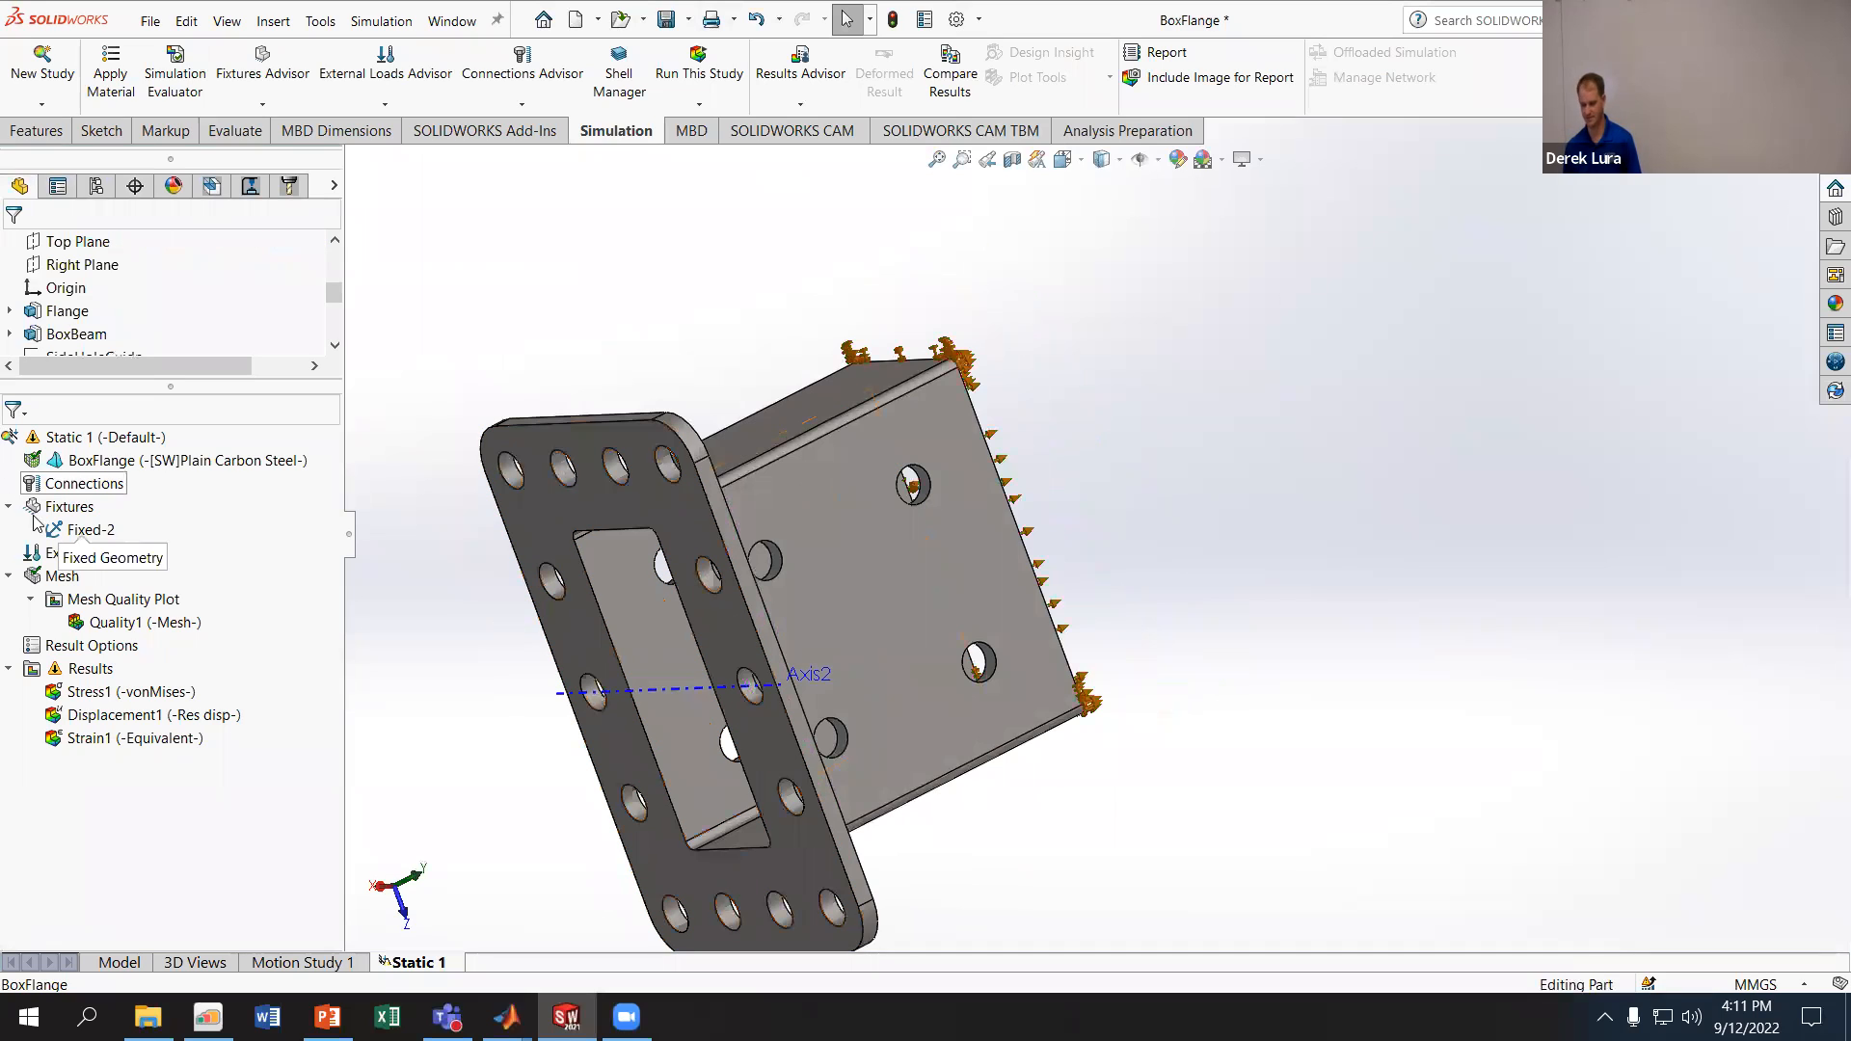
pyautogui.rightClick(72, 560)
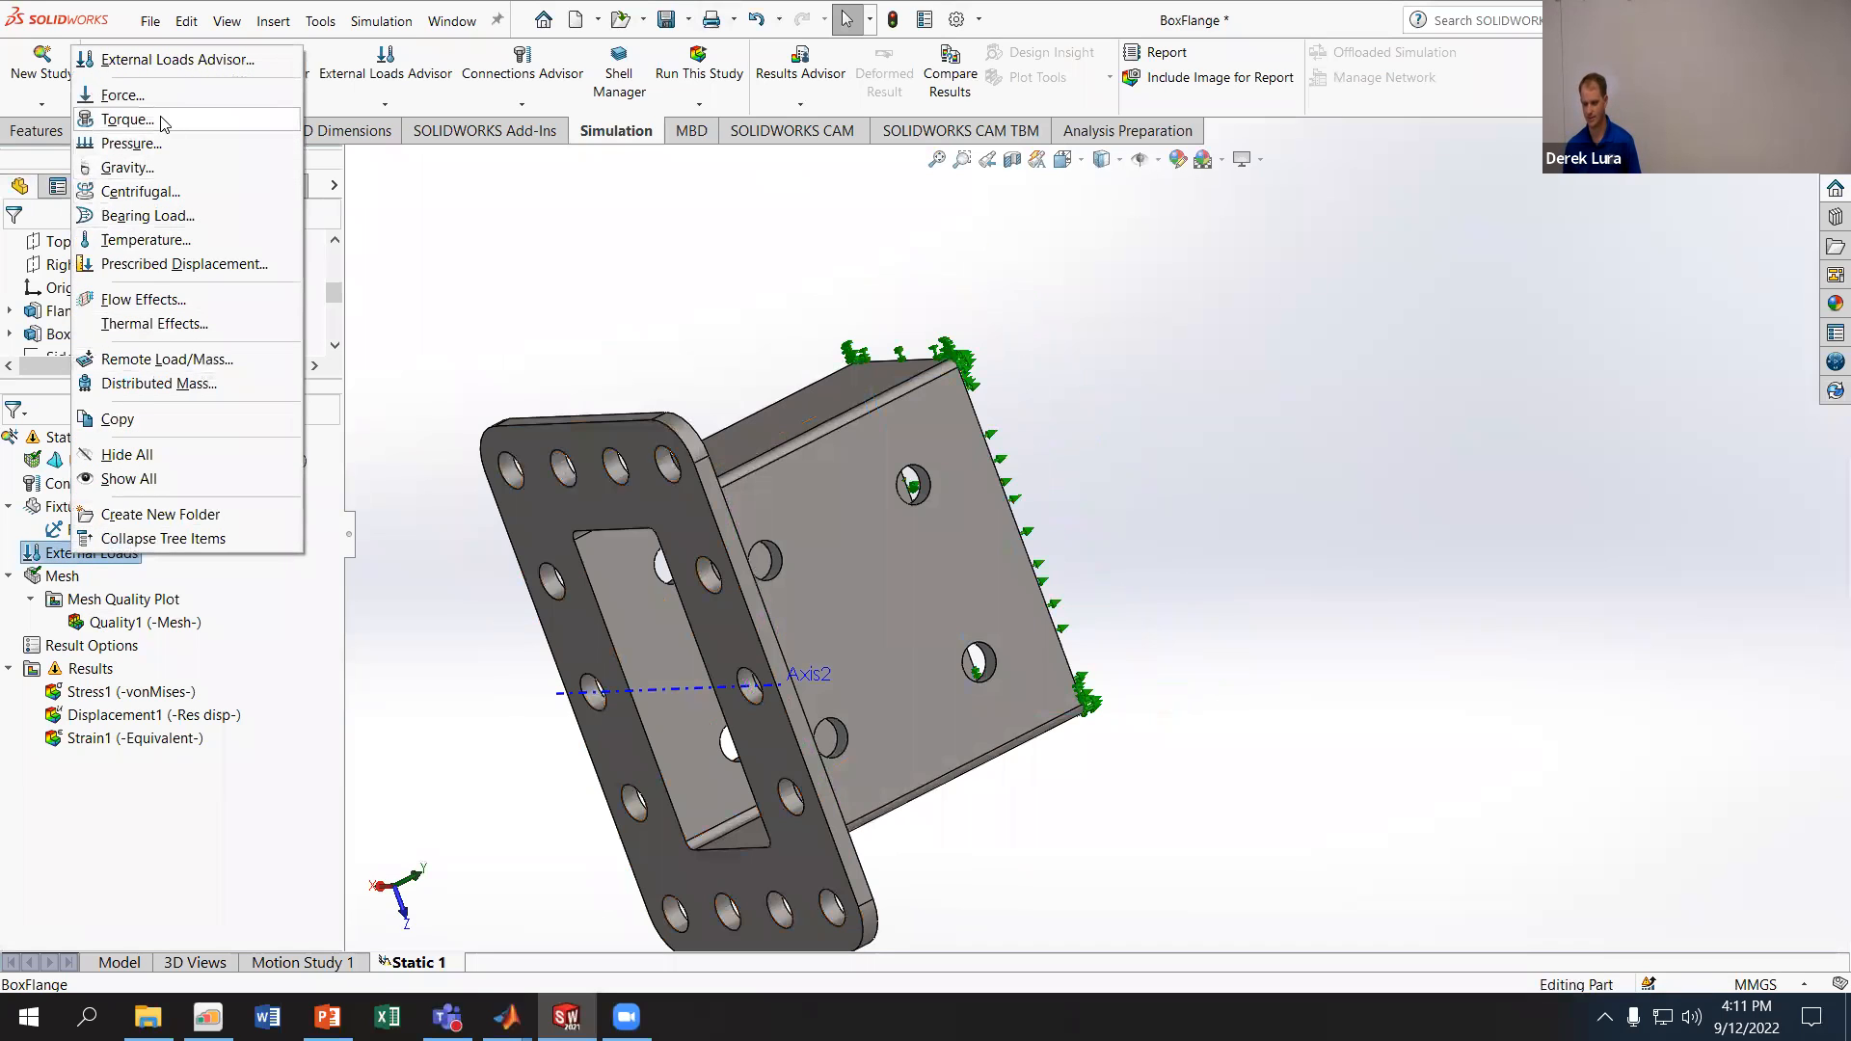
pyautogui.click(127, 119)
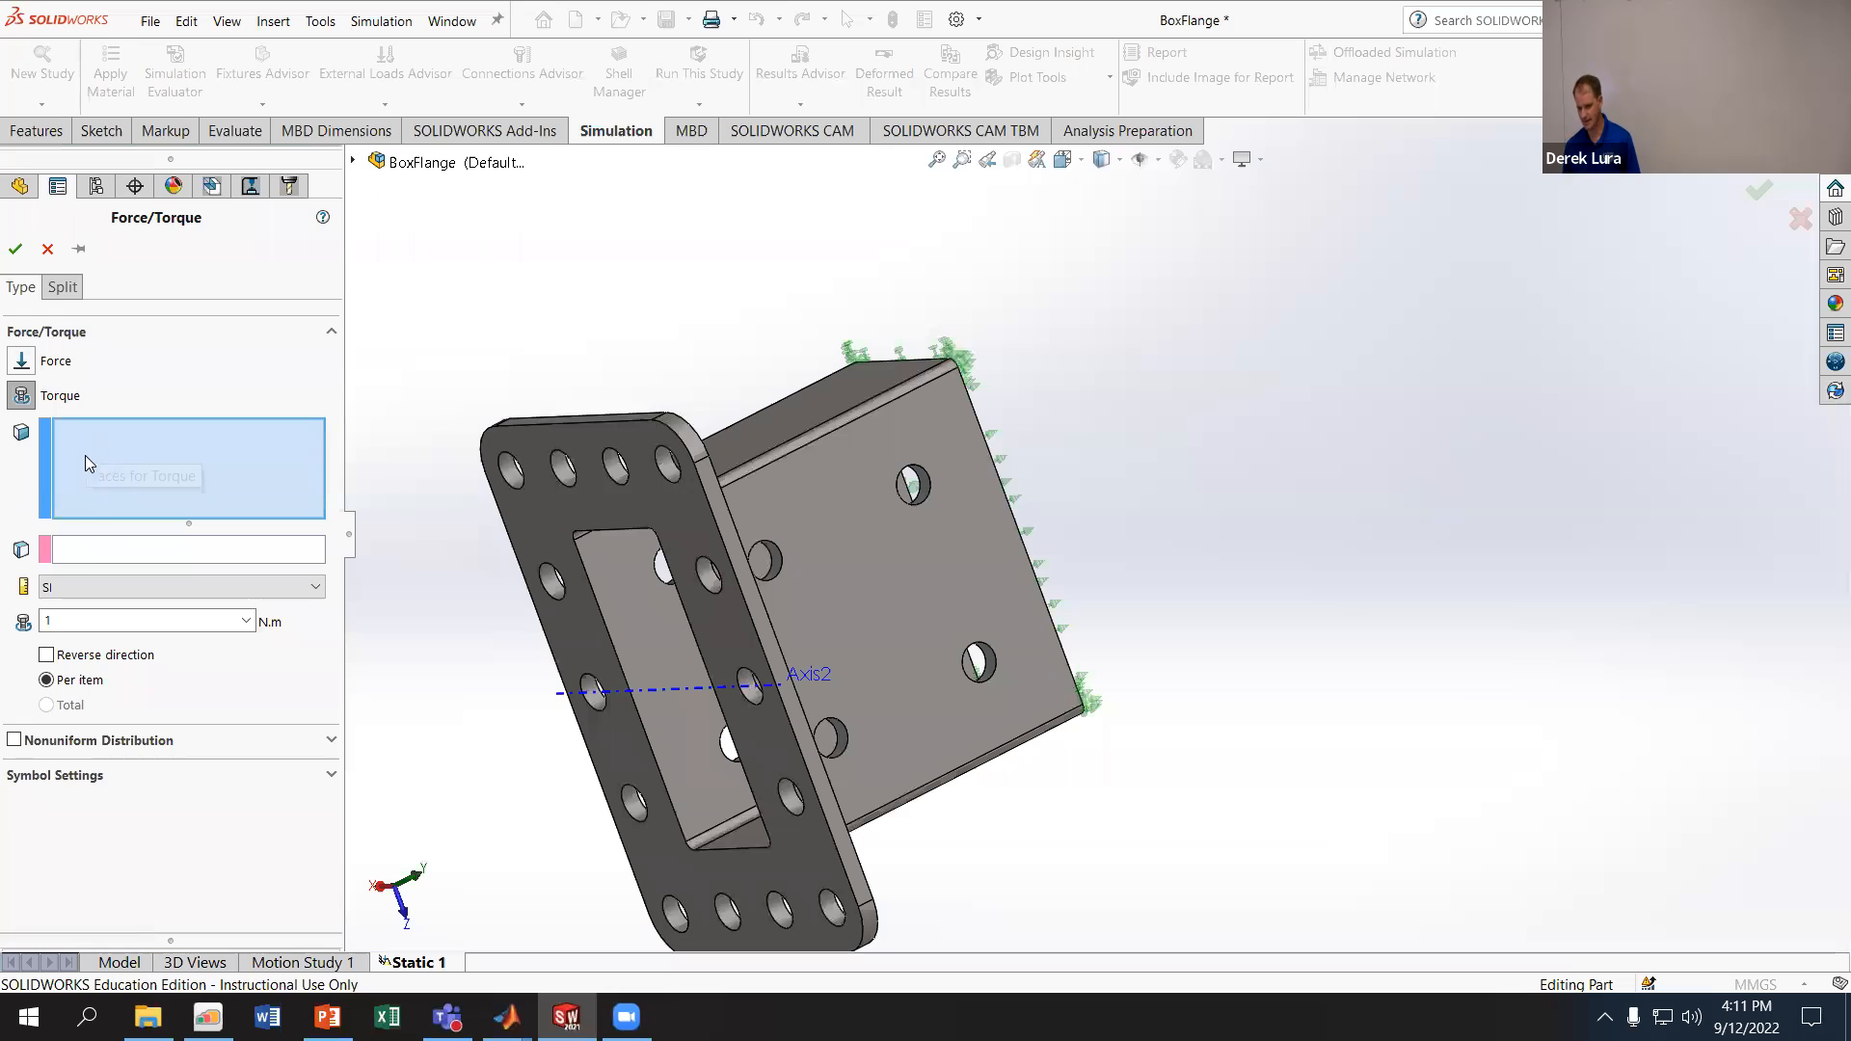
pyautogui.click(599, 506)
pyautogui.click(204, 558)
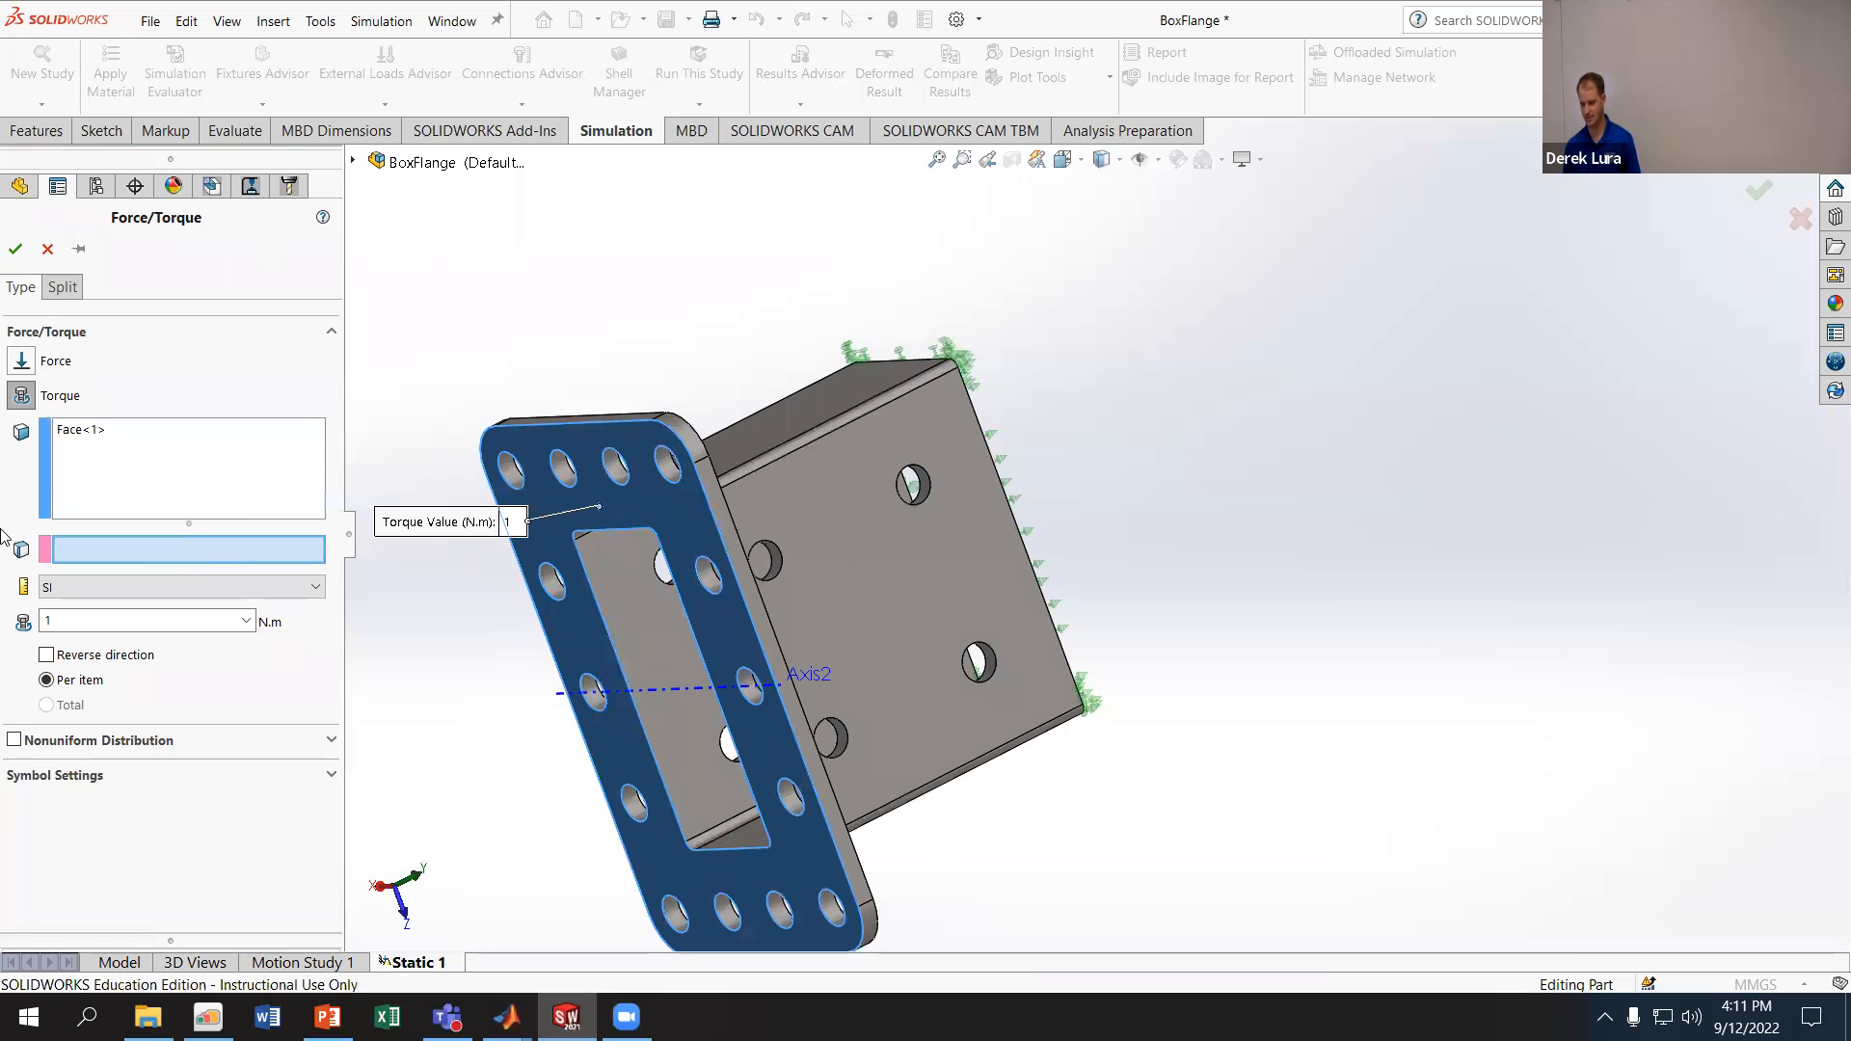
pyautogui.click(689, 688)
pyautogui.moveTo(367, 661); pyautogui.dragTo(470, 733, button='middle')
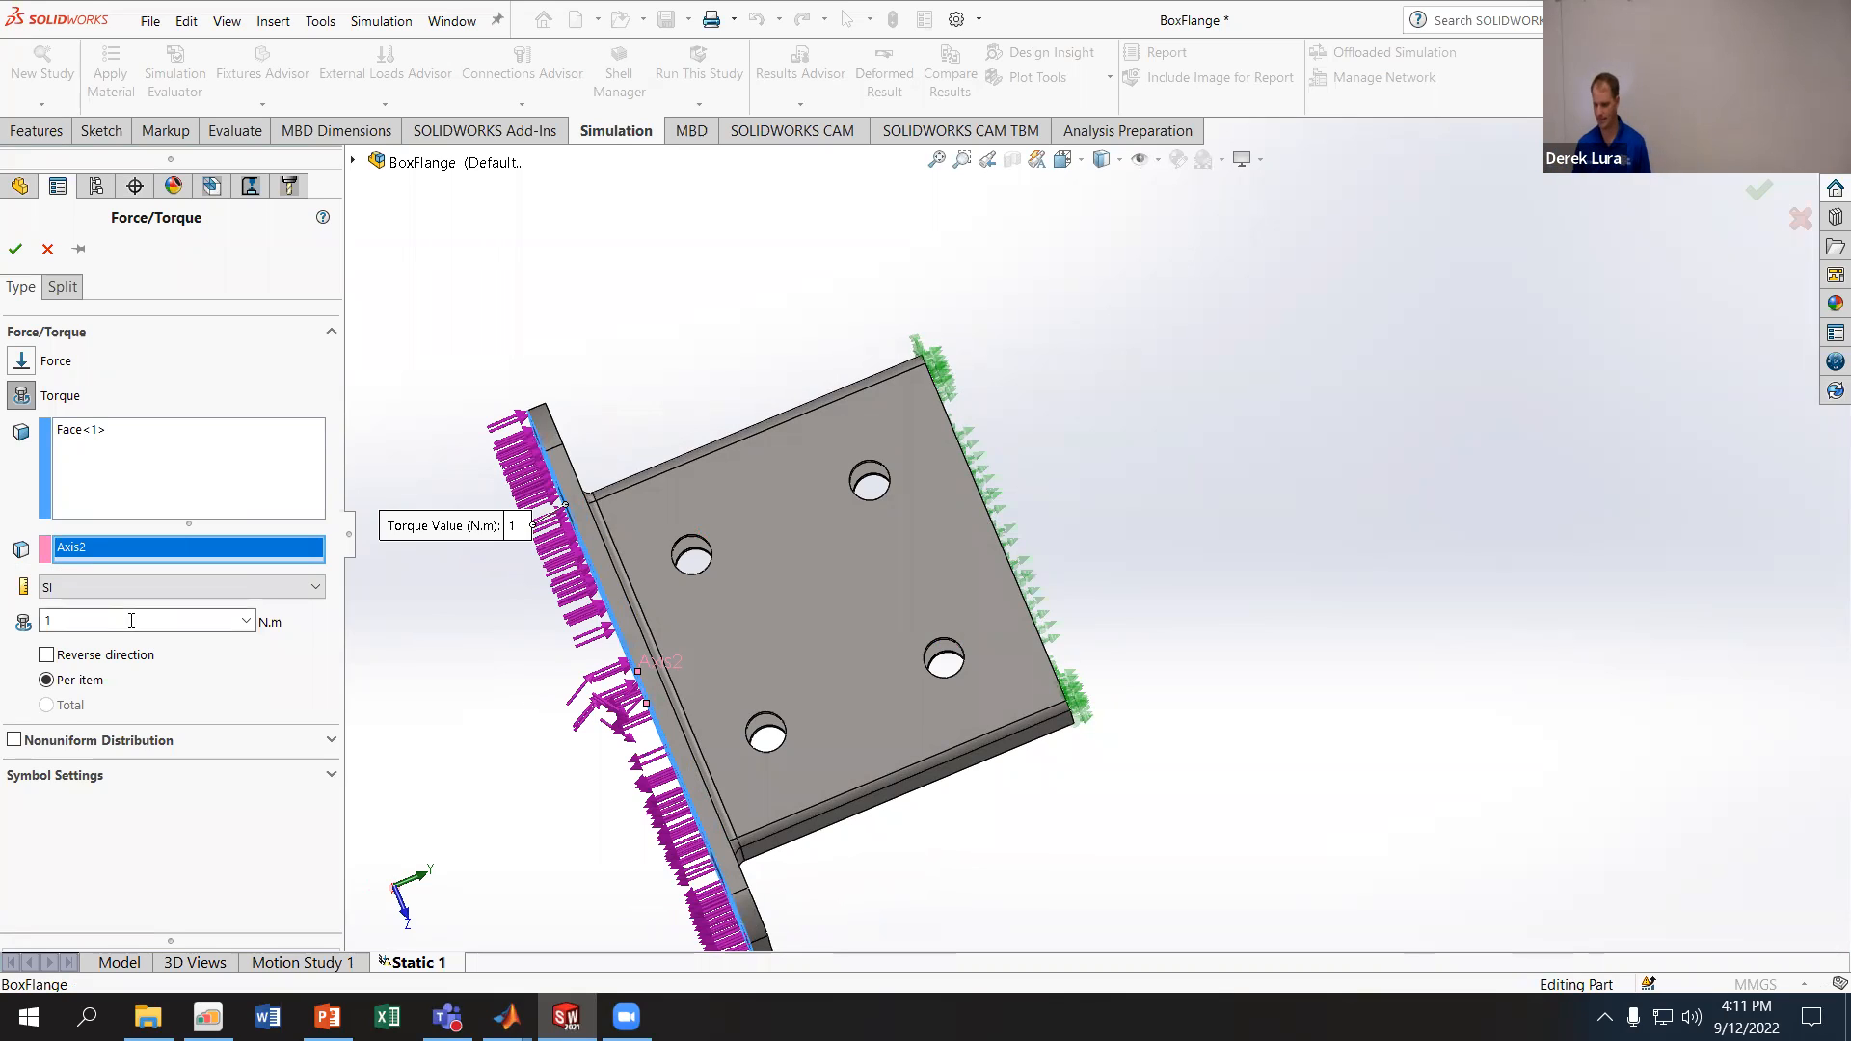
pyautogui.write('000')
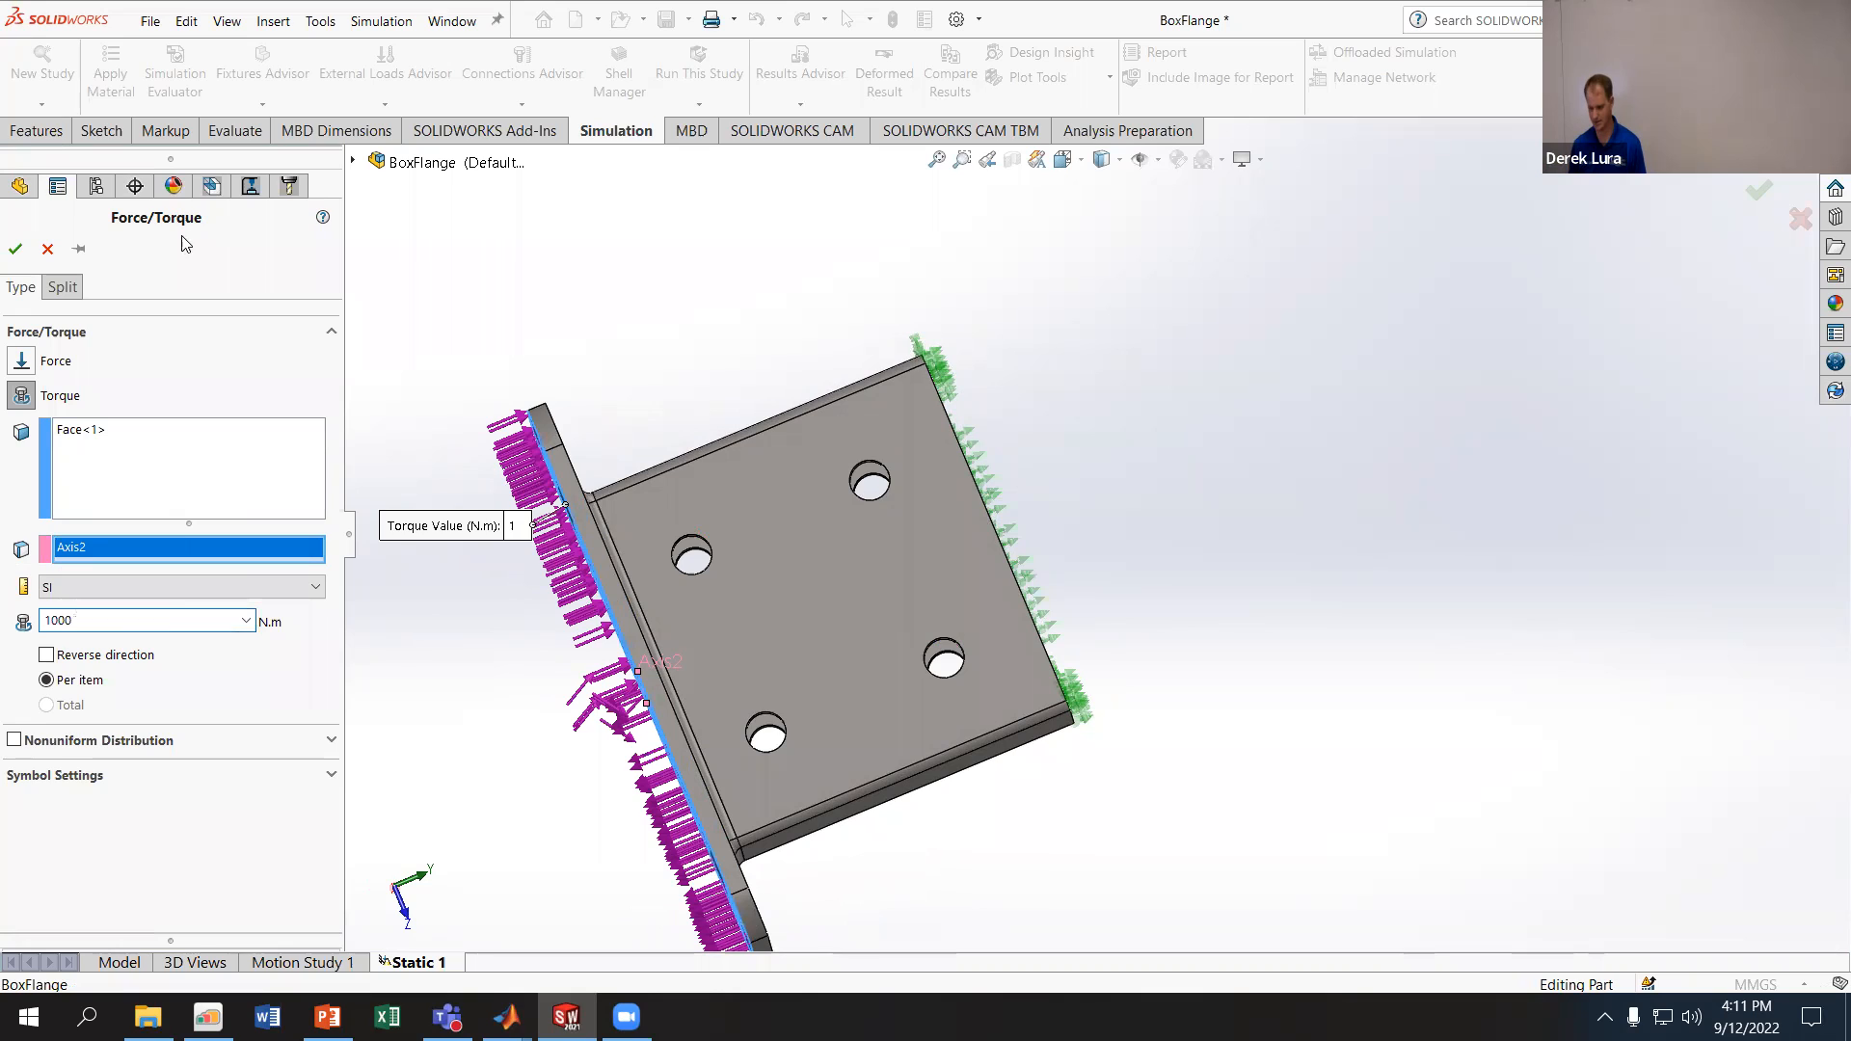
pyautogui.click(17, 248)
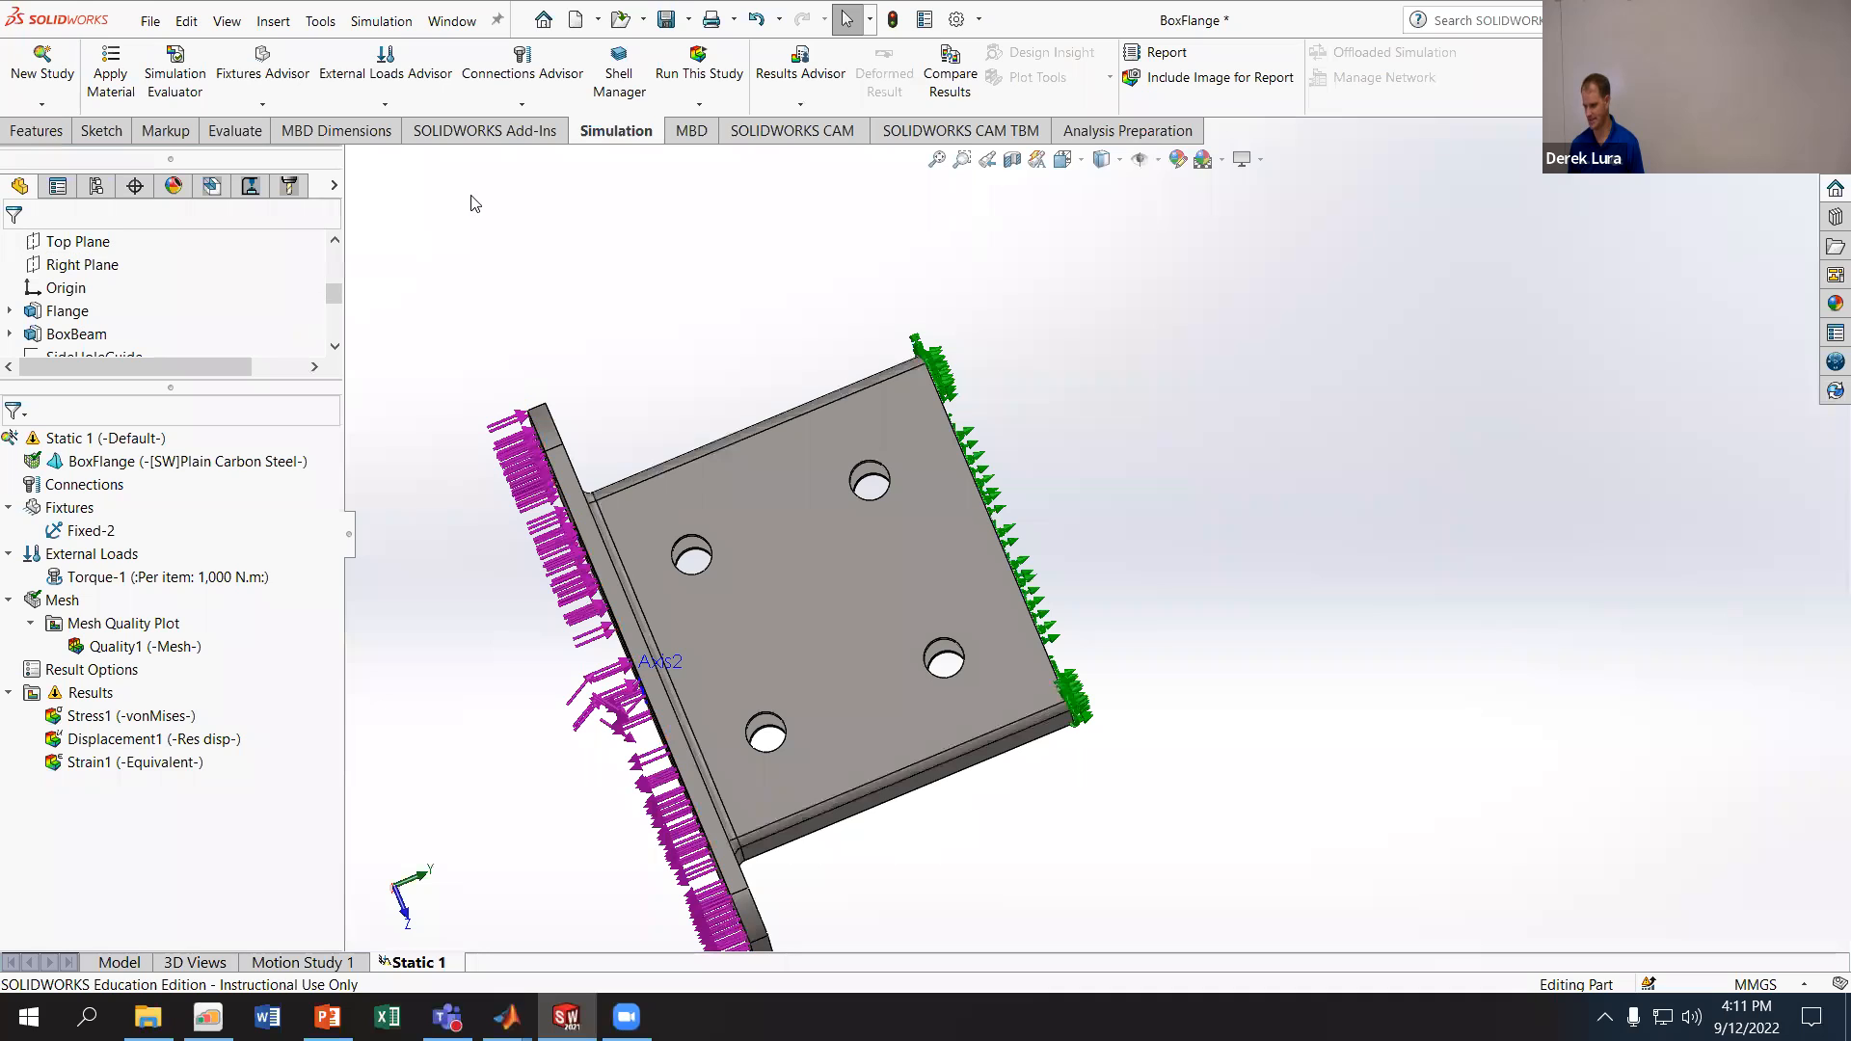
# - Run the static study and examine the von Mises stress concentrations where the flange meets the box beam
pyautogui.click(740, 77)
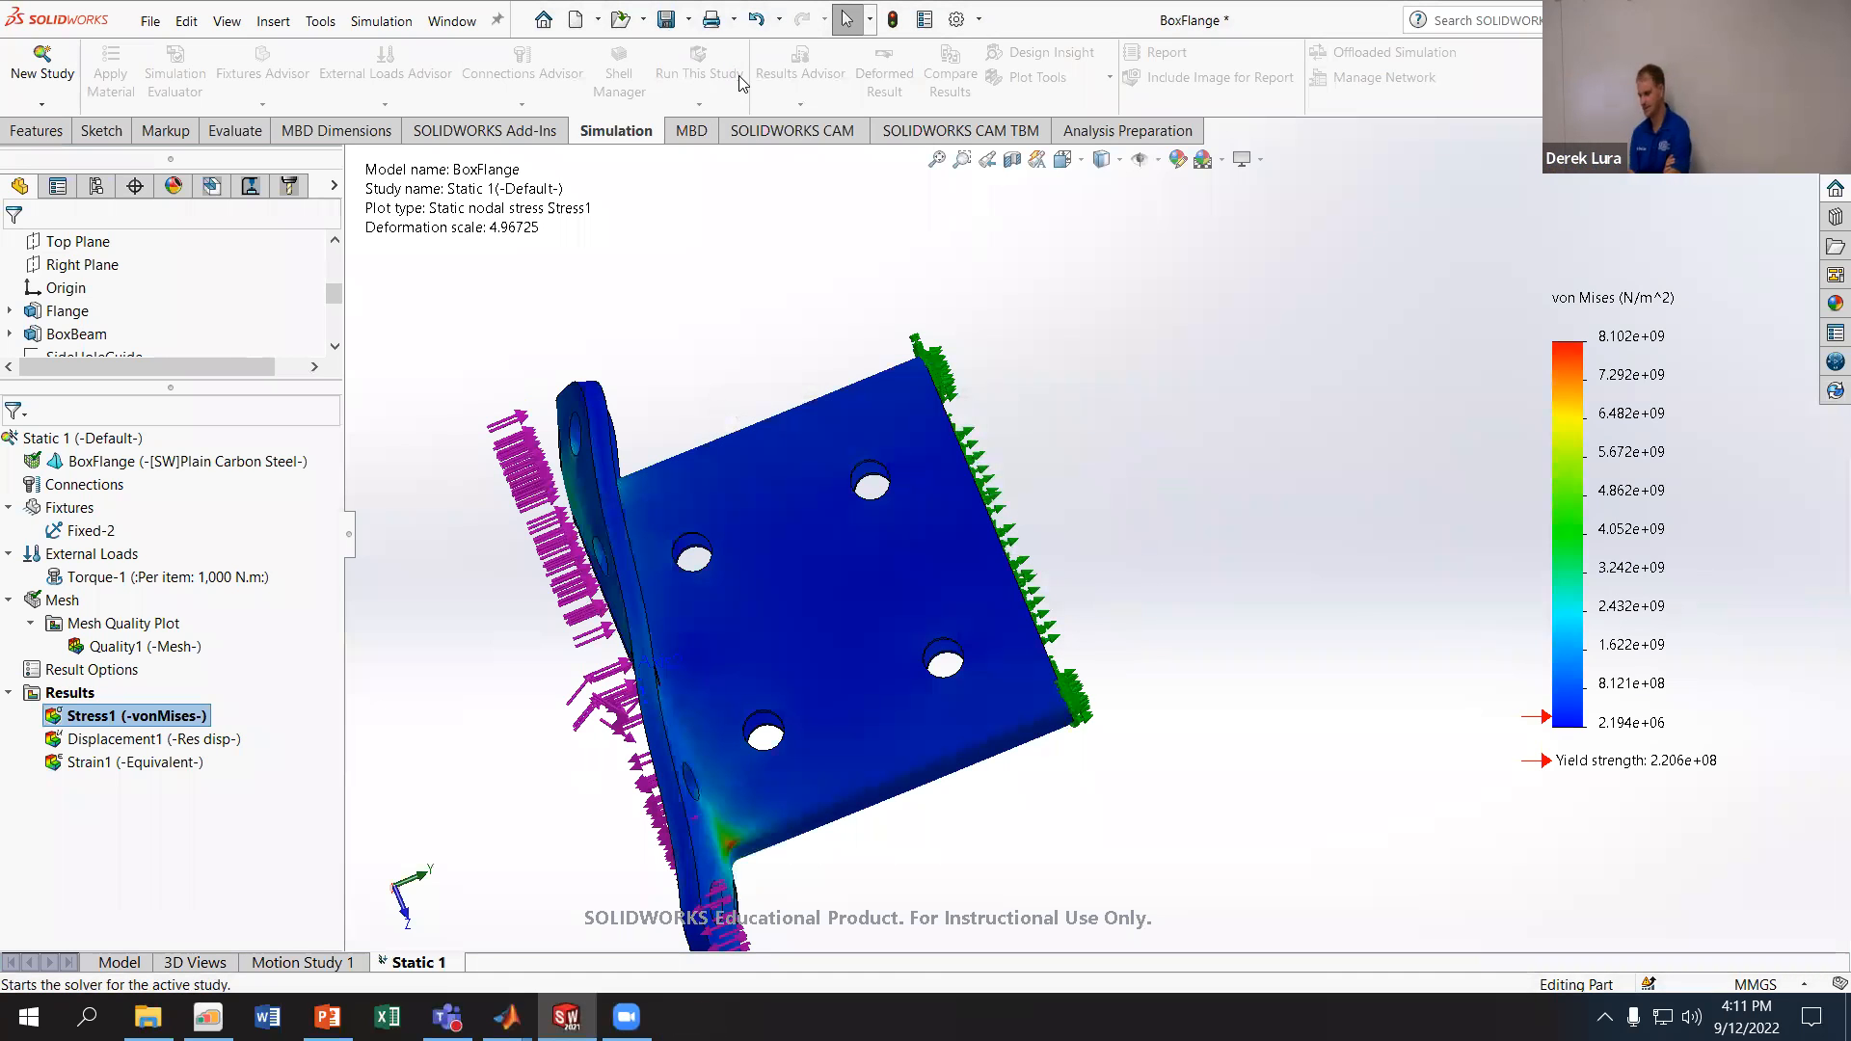
pyautogui.moveTo(1309, 501); pyautogui.dragTo(1181, 536, button='middle')
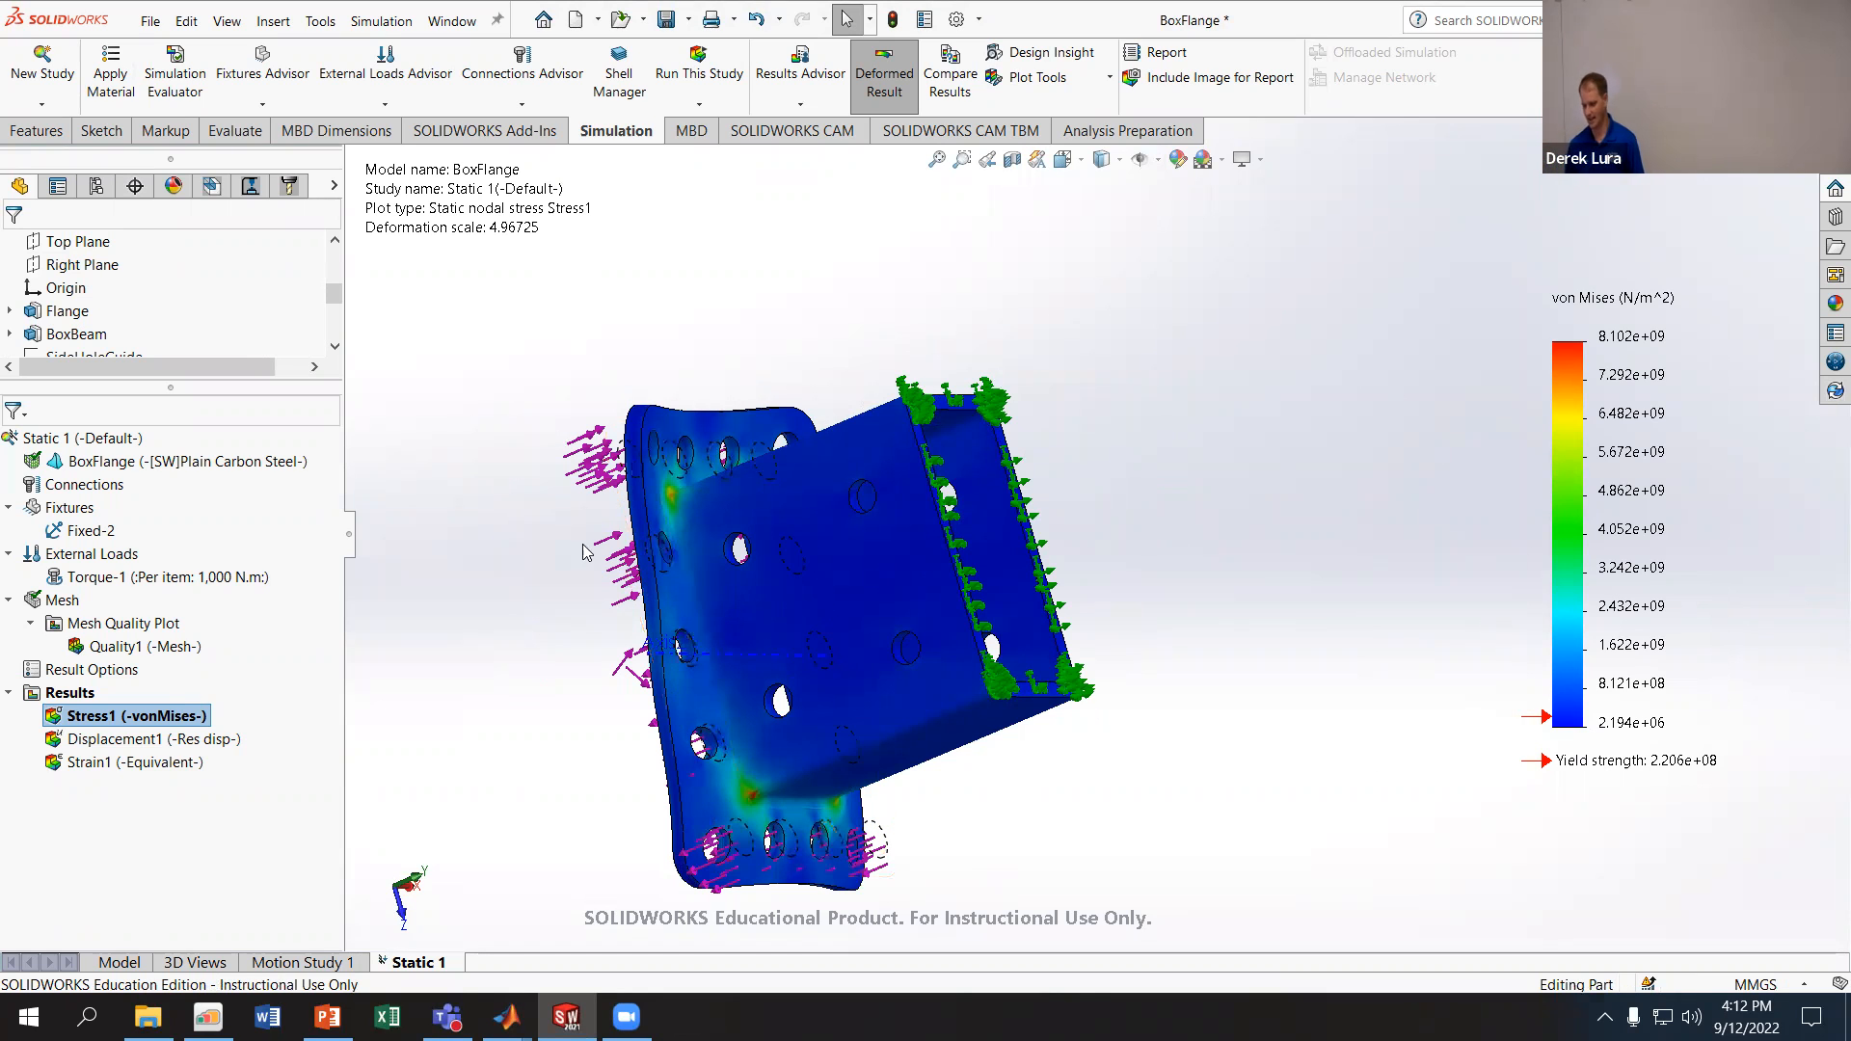
pyautogui.scroll(-3, 725, 521)
pyautogui.scroll(-5, 854, 496)
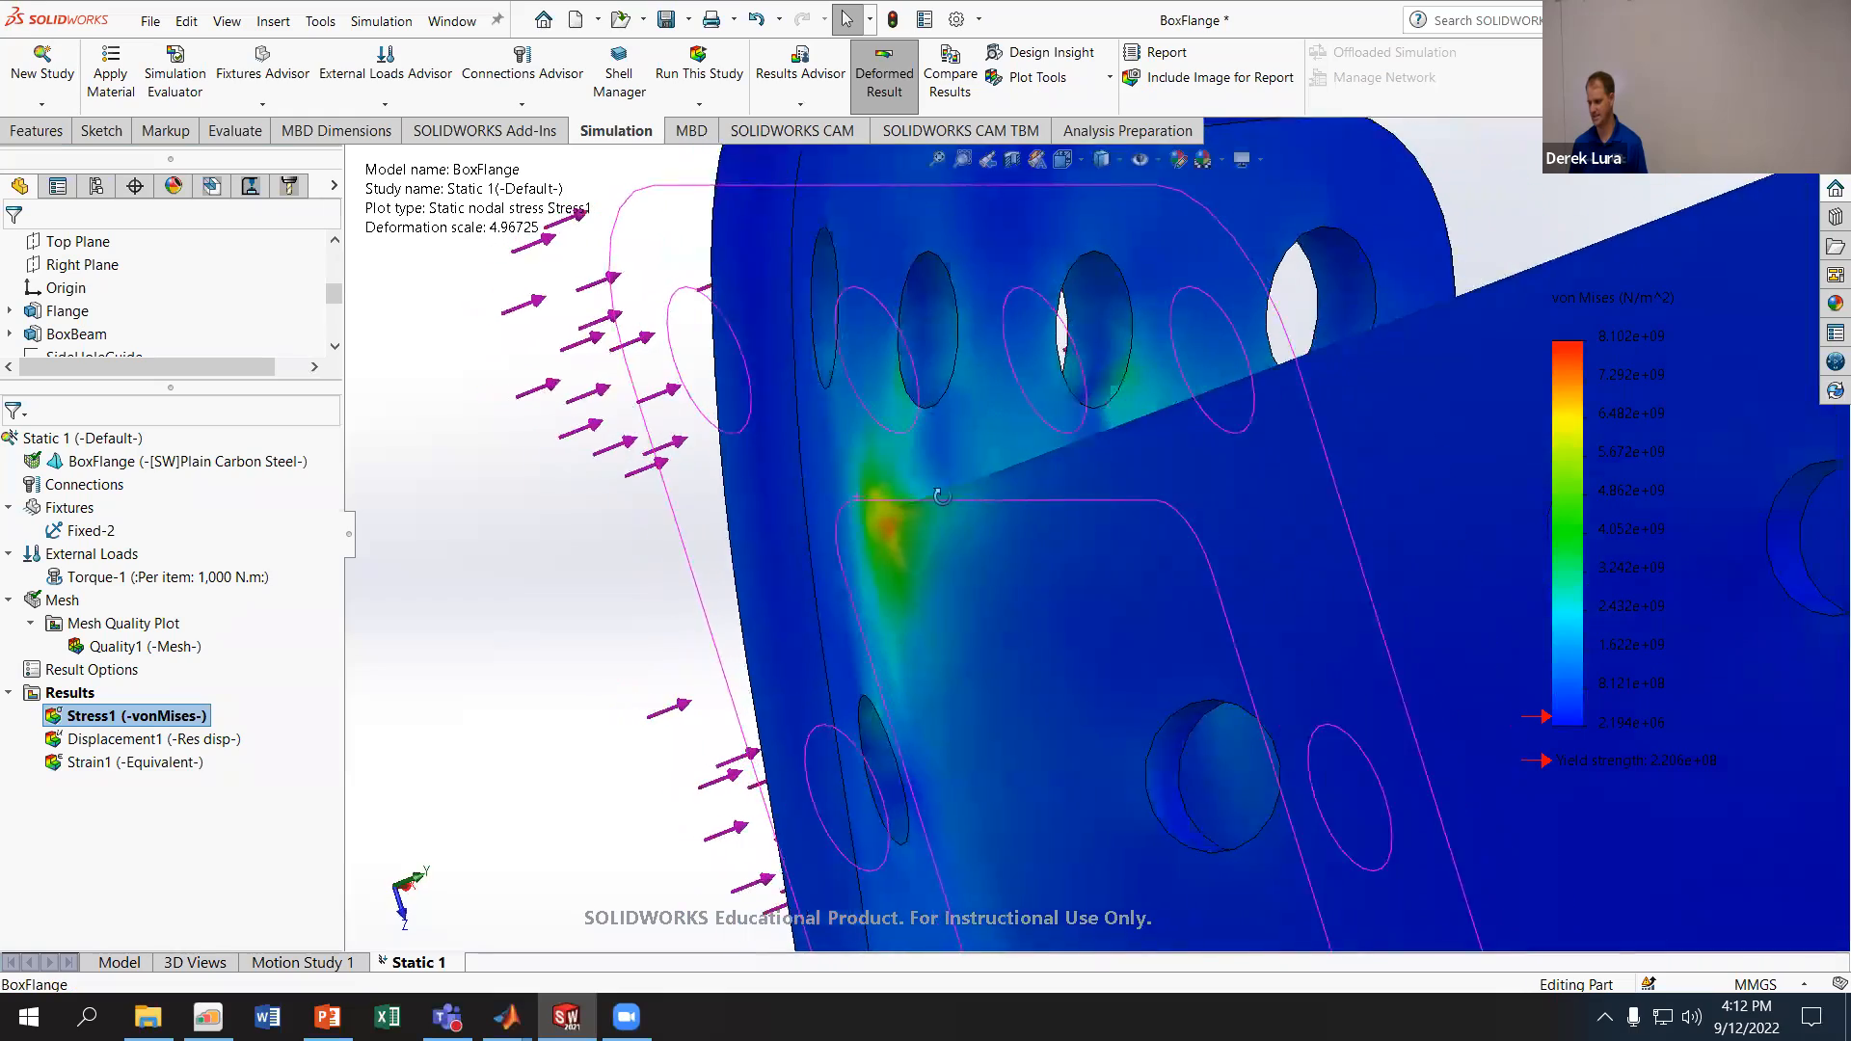
pyautogui.scroll(10, 960, 551)
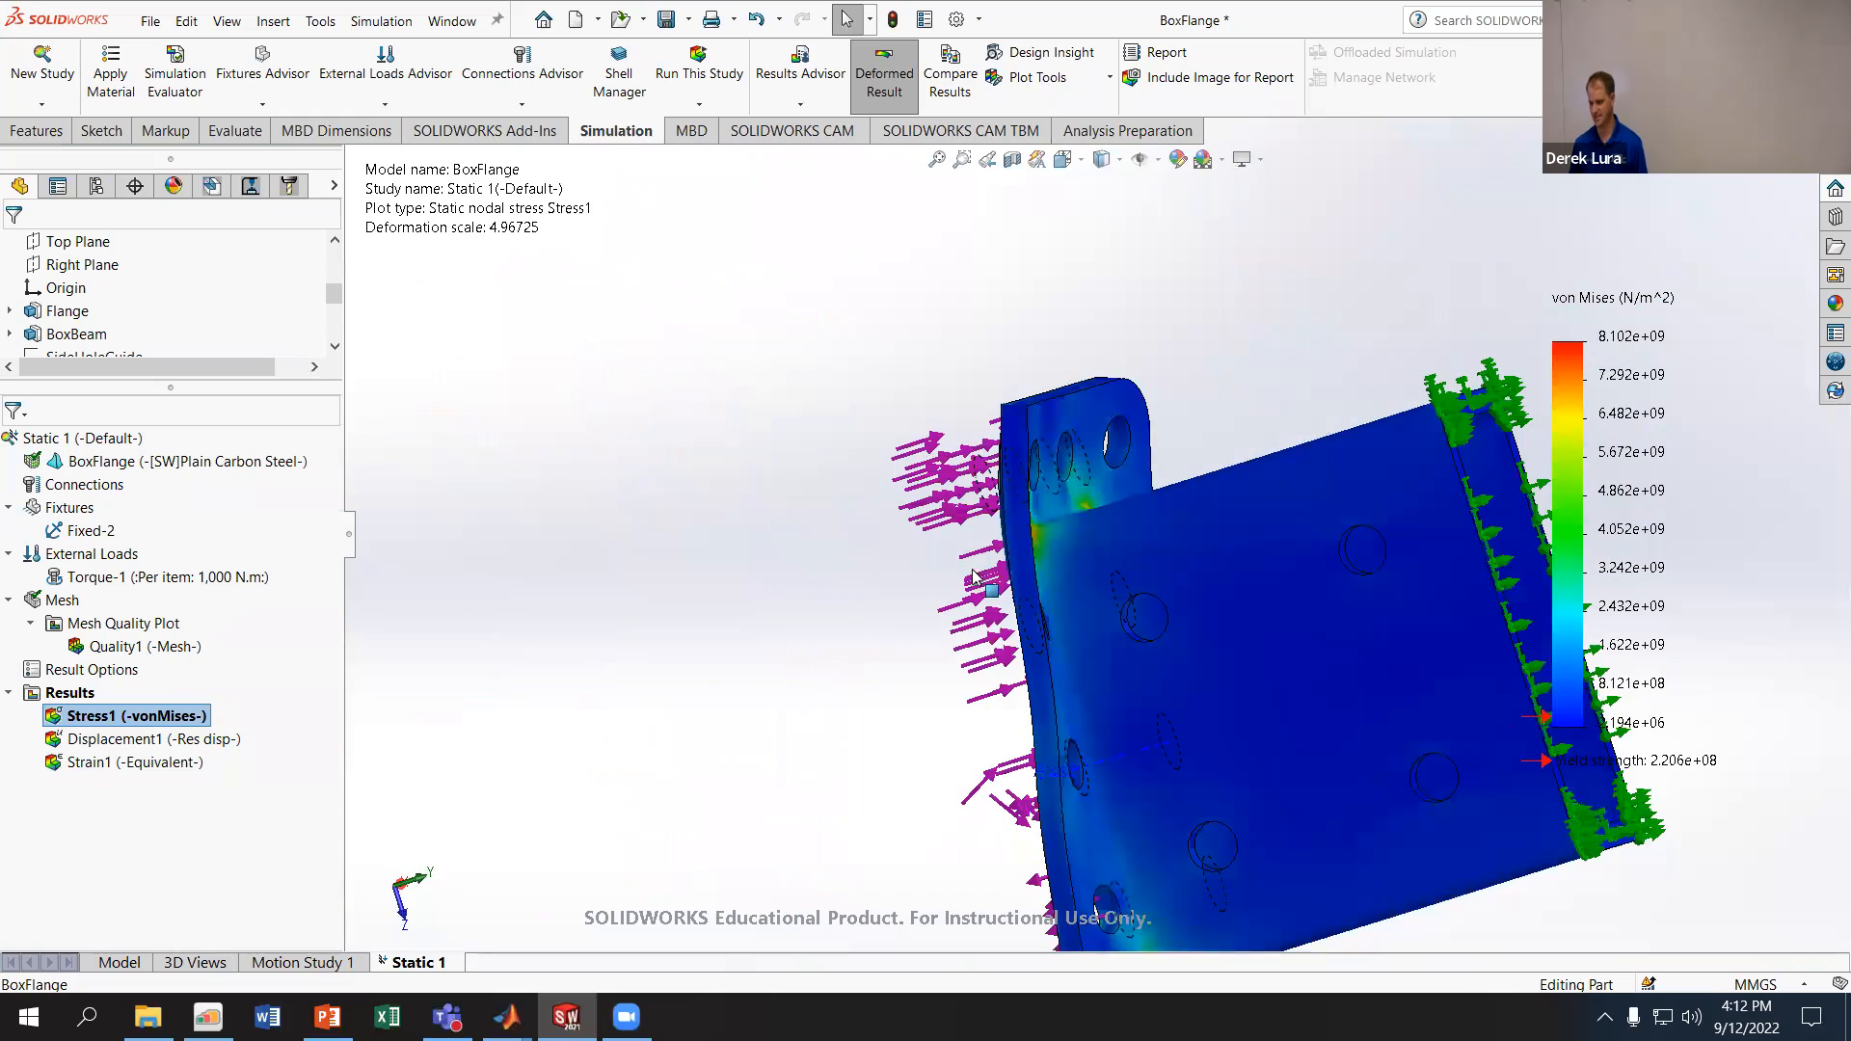
pyautogui.moveTo(929, 586); pyautogui.dragTo(1033, 507, button='middle')
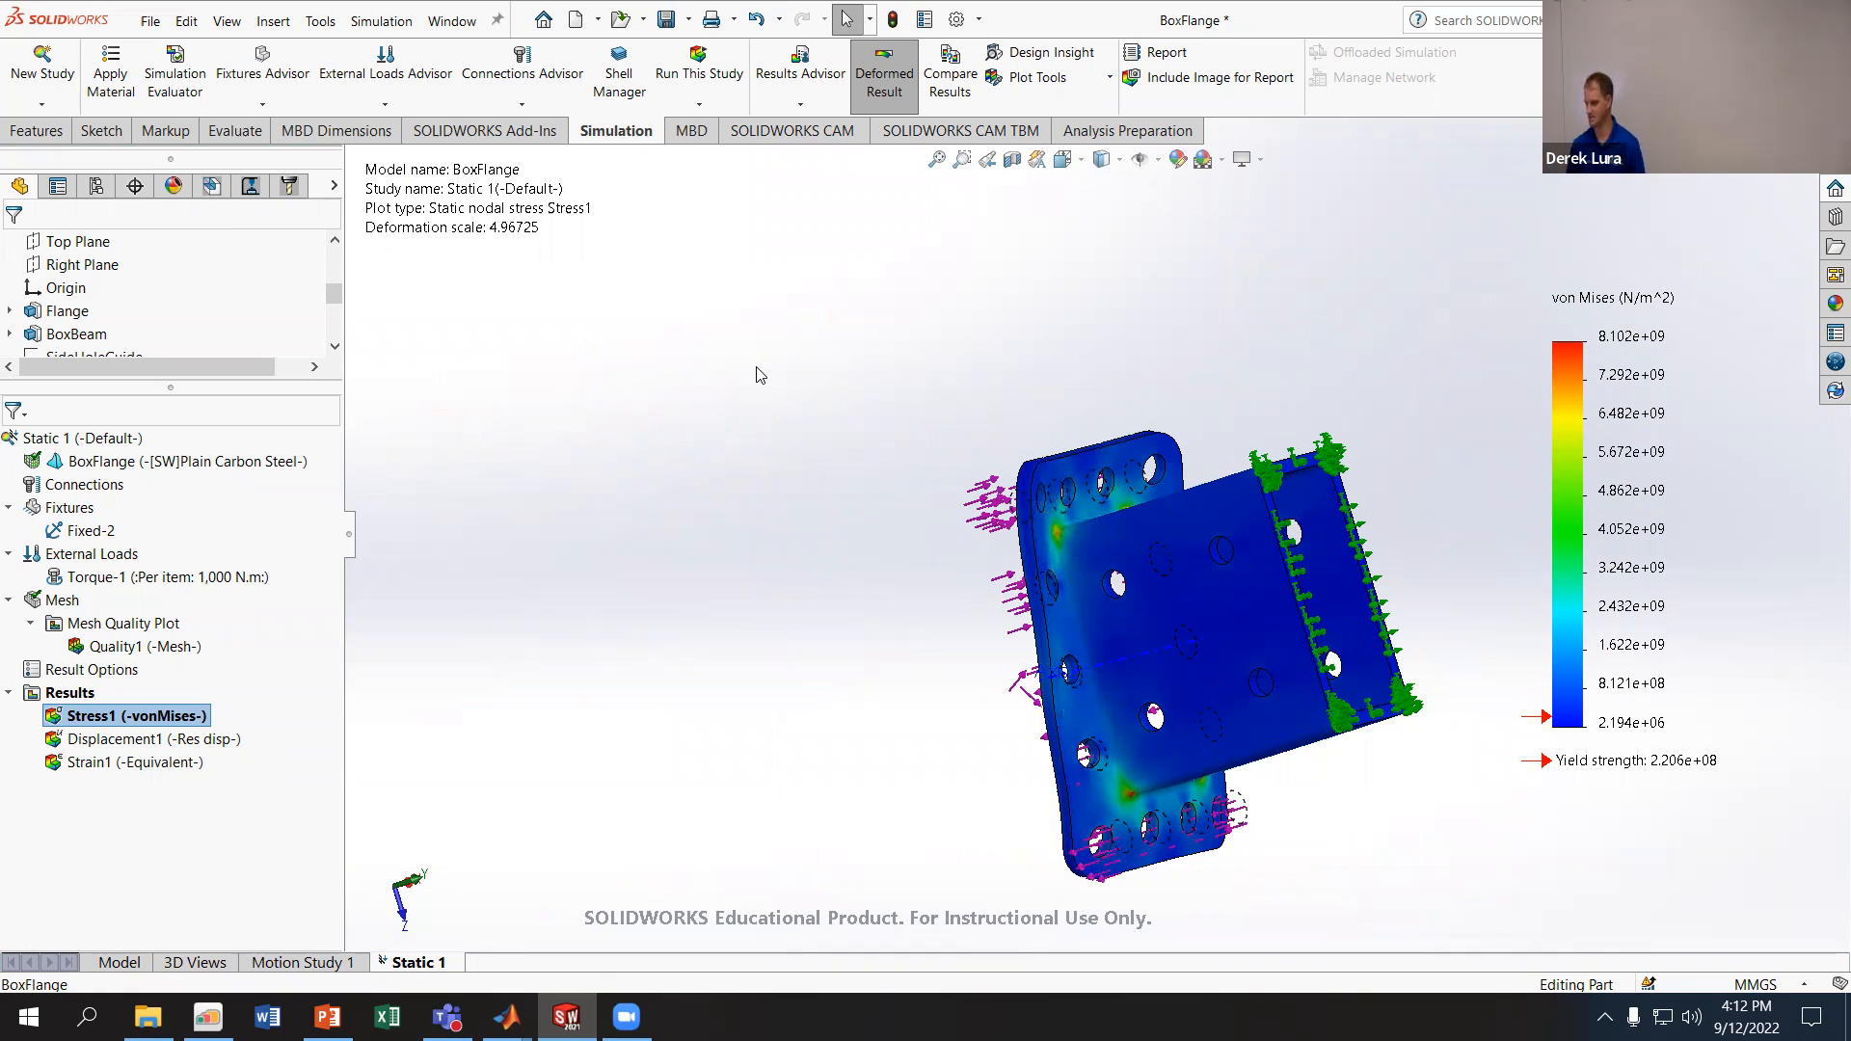
# - Set the von Mises stress plot's deformed shape to true scale and view the whole part
pyautogui.rightClick(144, 717)
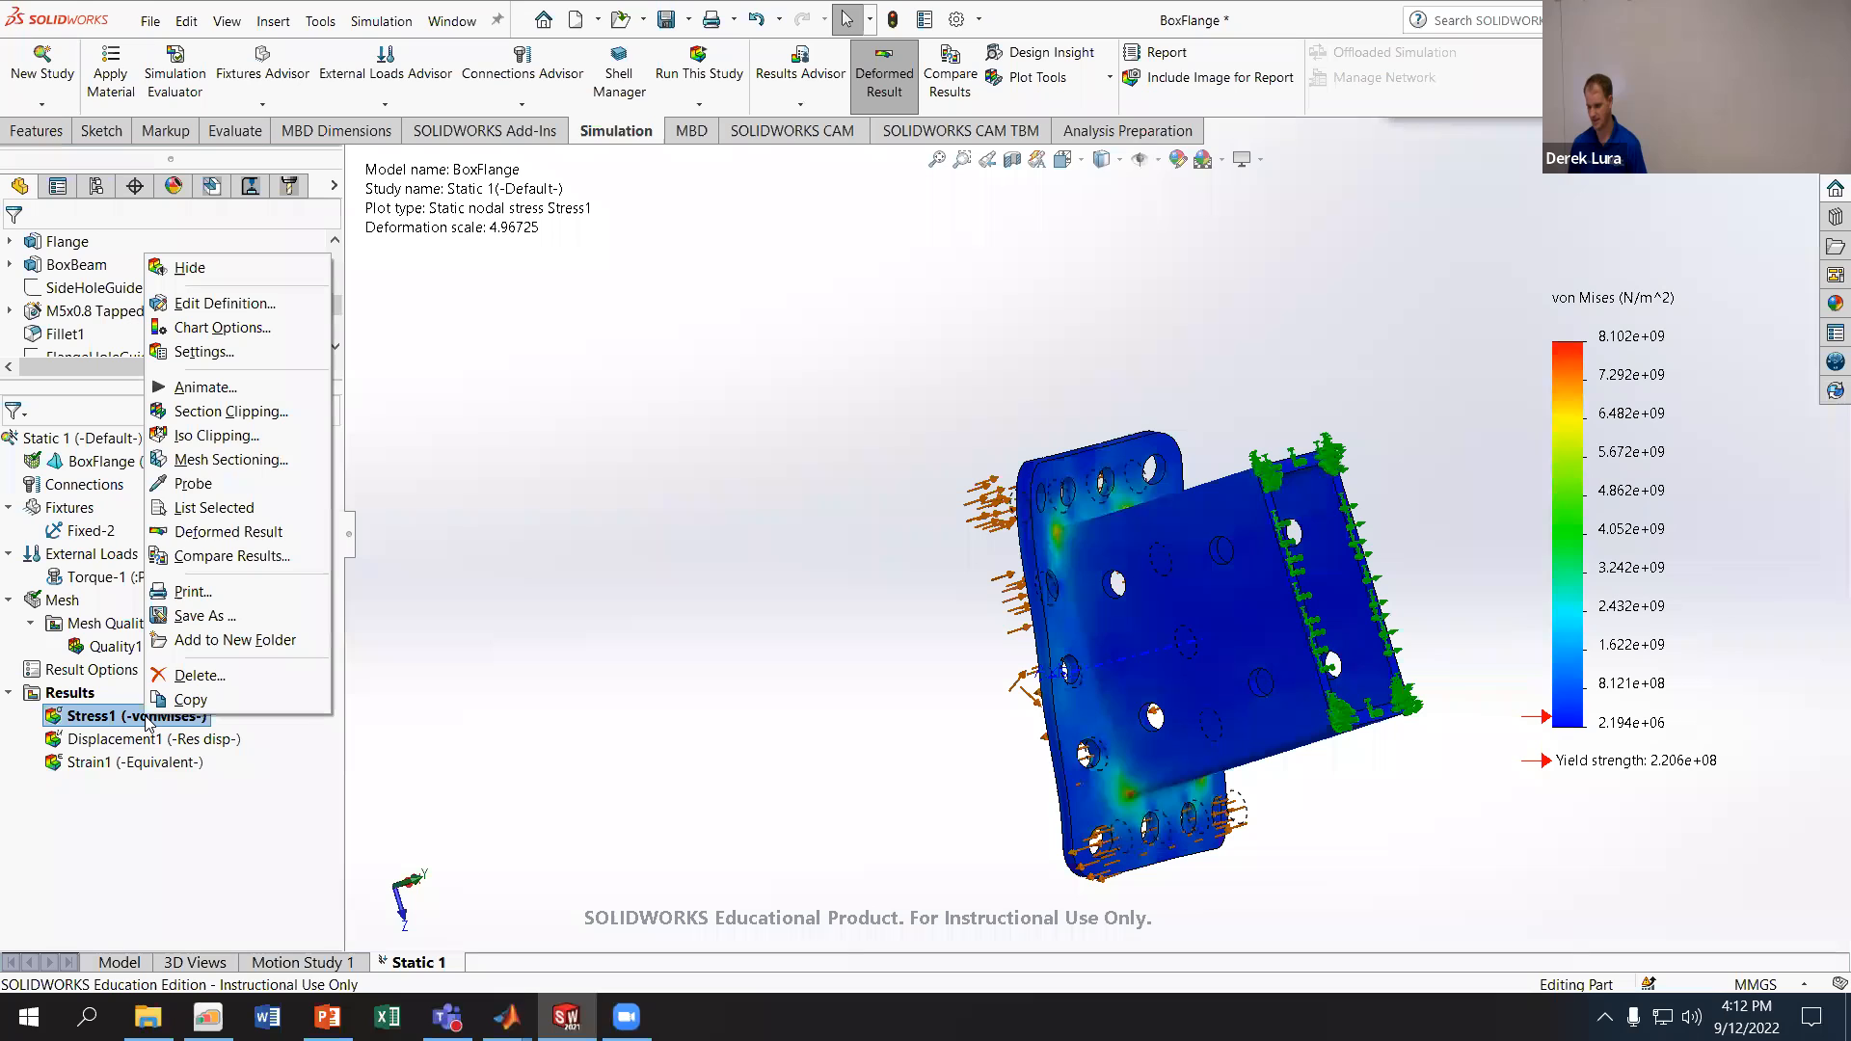
pyautogui.click(250, 332)
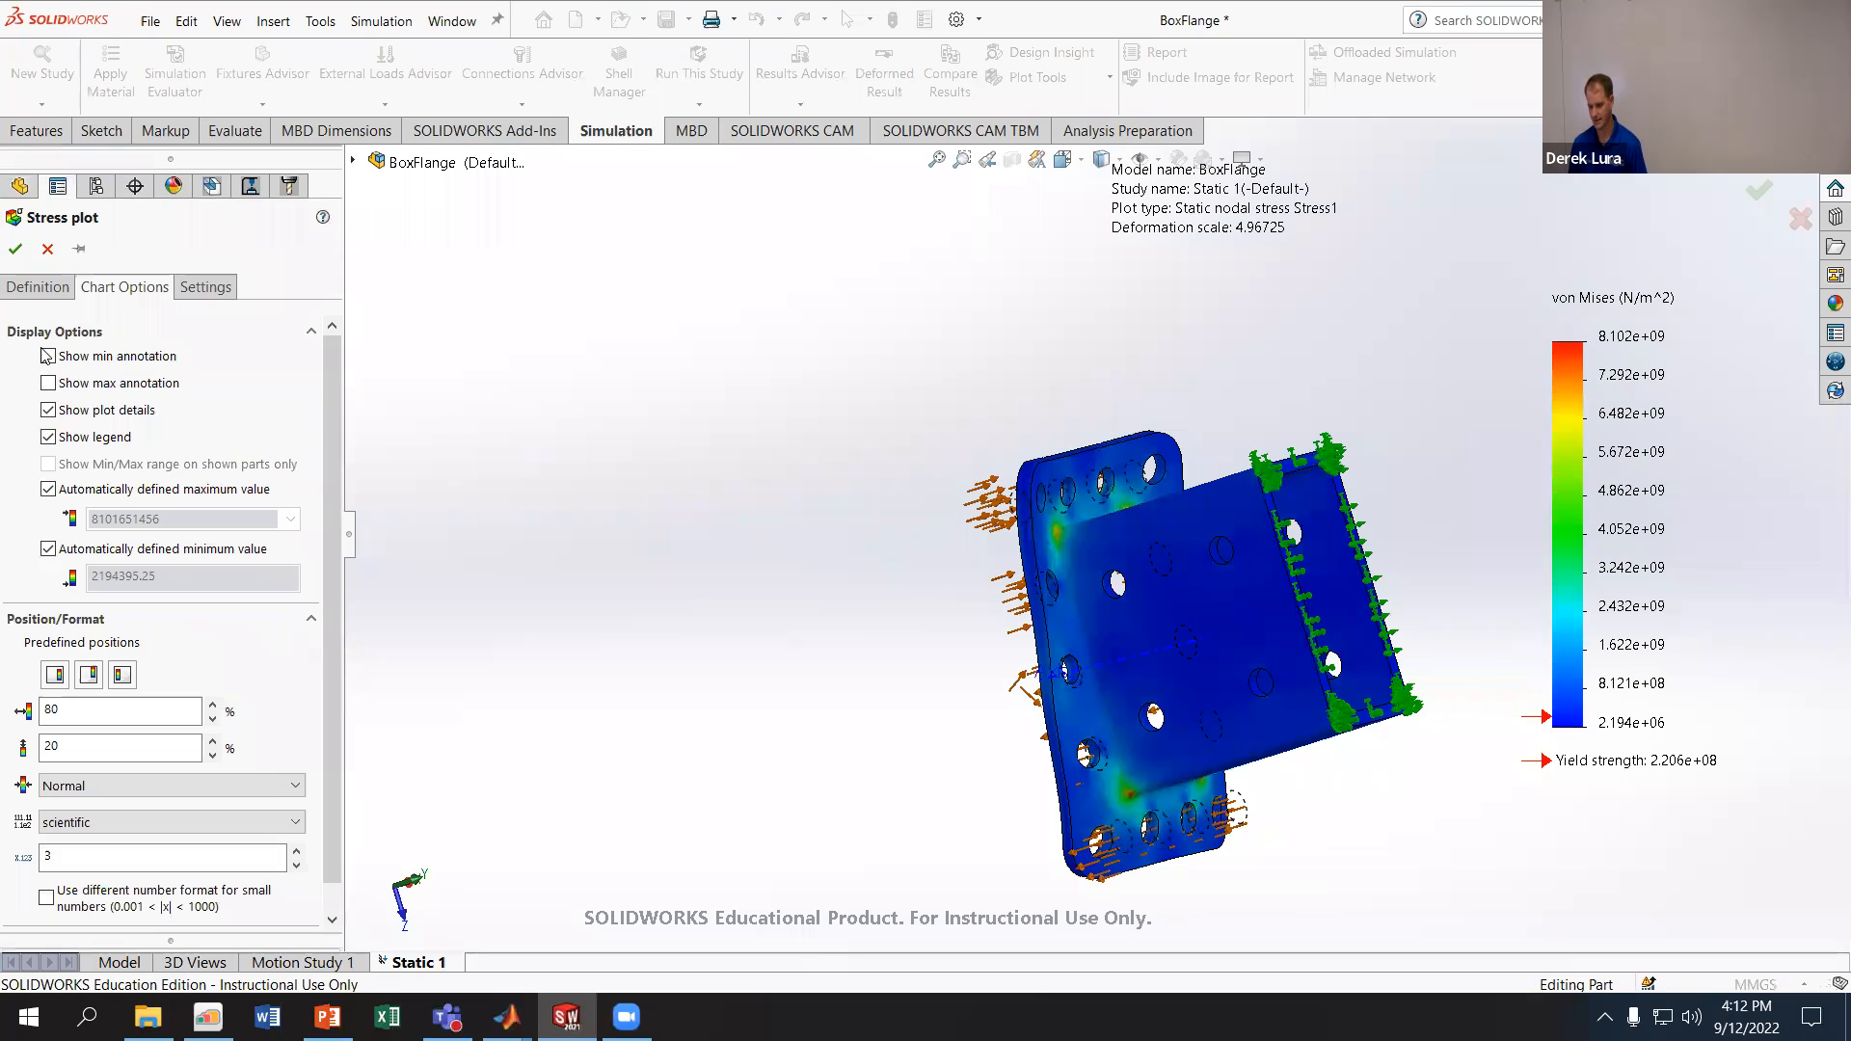
pyautogui.click(38, 287)
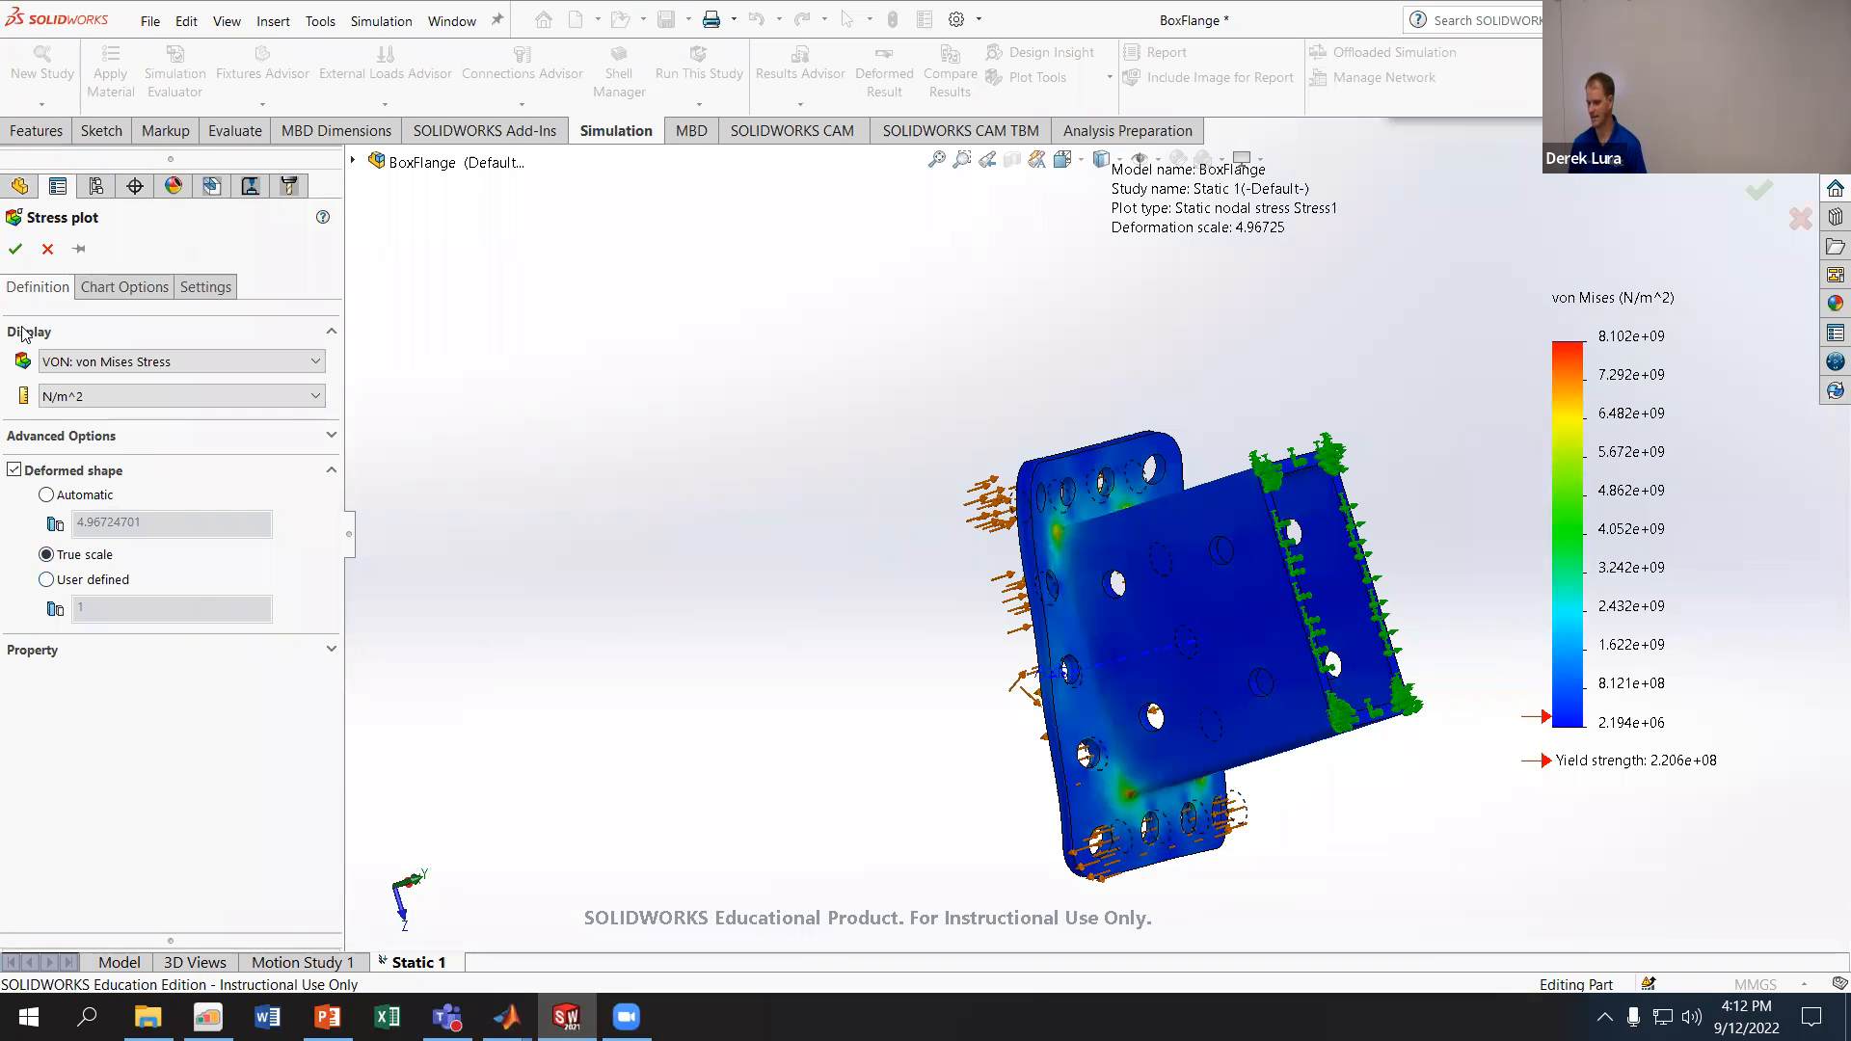
pyautogui.click(15, 249)
pyautogui.moveTo(895, 742); pyautogui.dragTo(940, 668, button='middle')
pyautogui.scroll(-3, 1274, 632)
pyautogui.moveTo(1055, 623); pyautogui.dragTo(1046, 704, button='middle')
pyautogui.press('f')
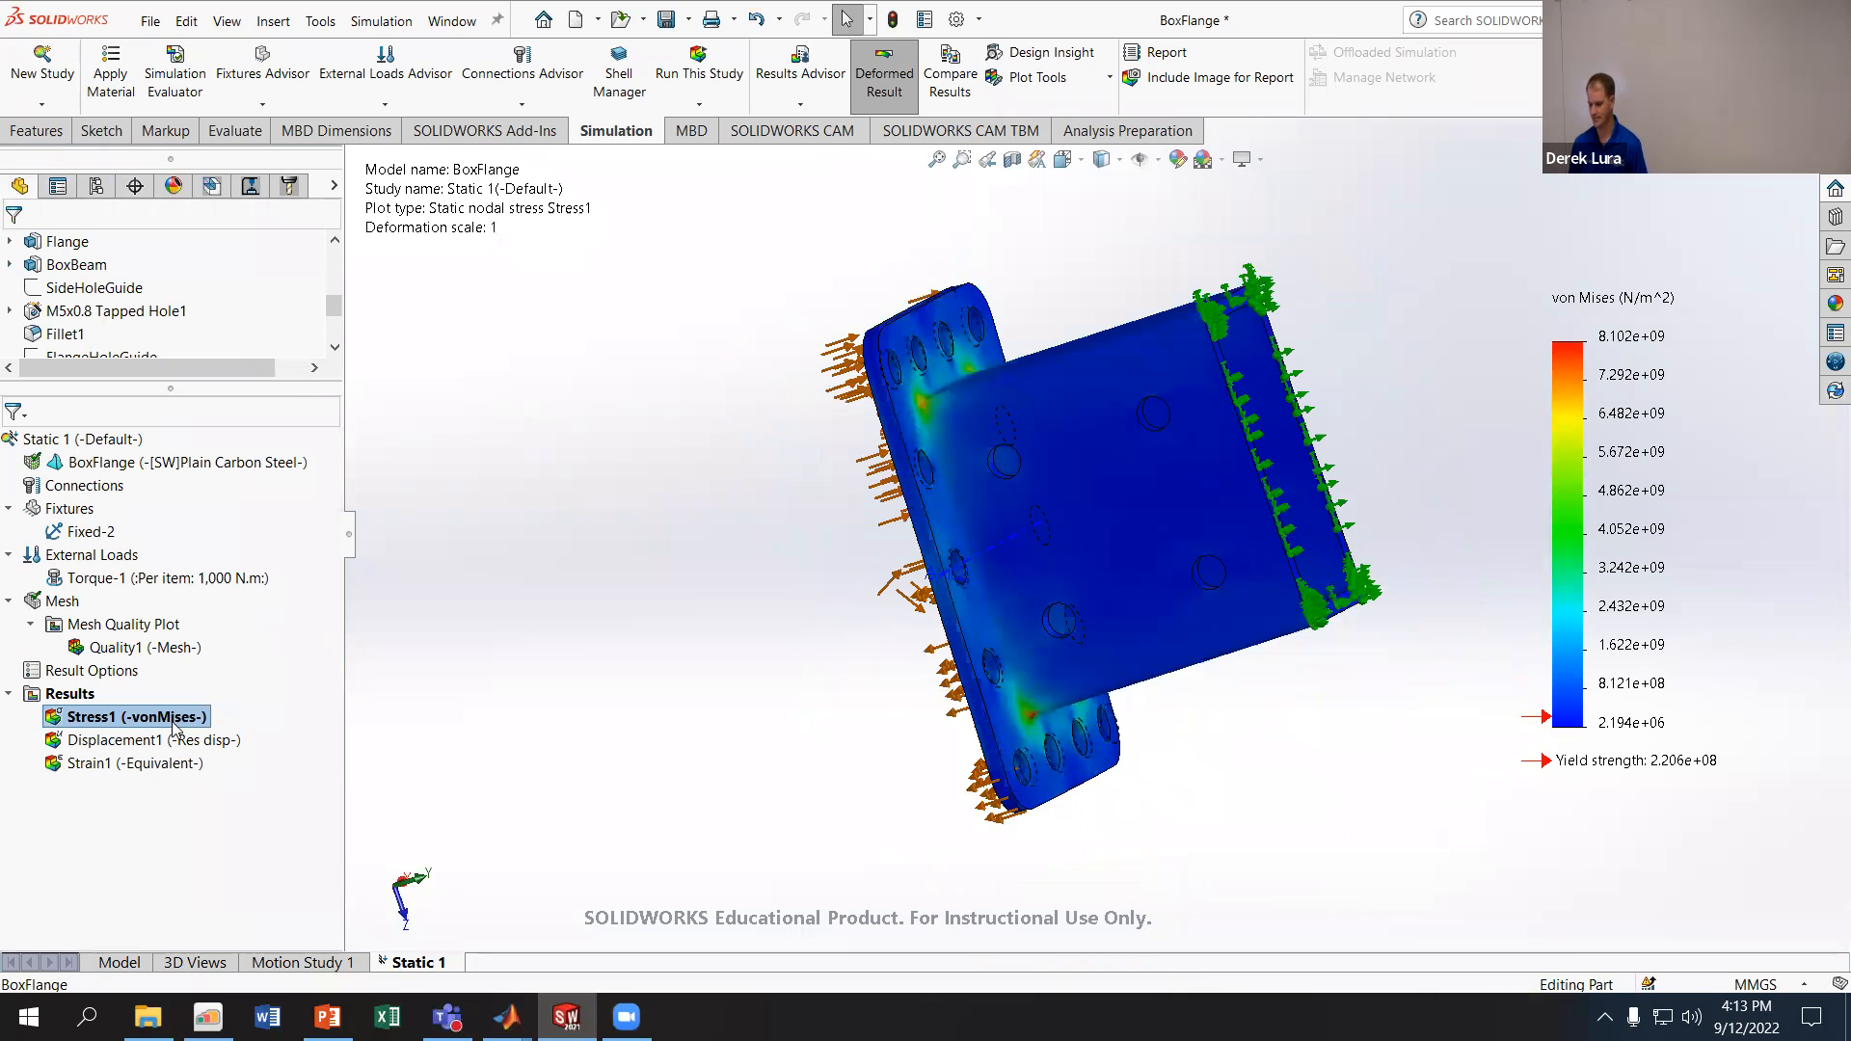
# - Start section clipping on the von Mises stress plot and use the Right Plane as the section plane
pyautogui.rightClick(55, 726)
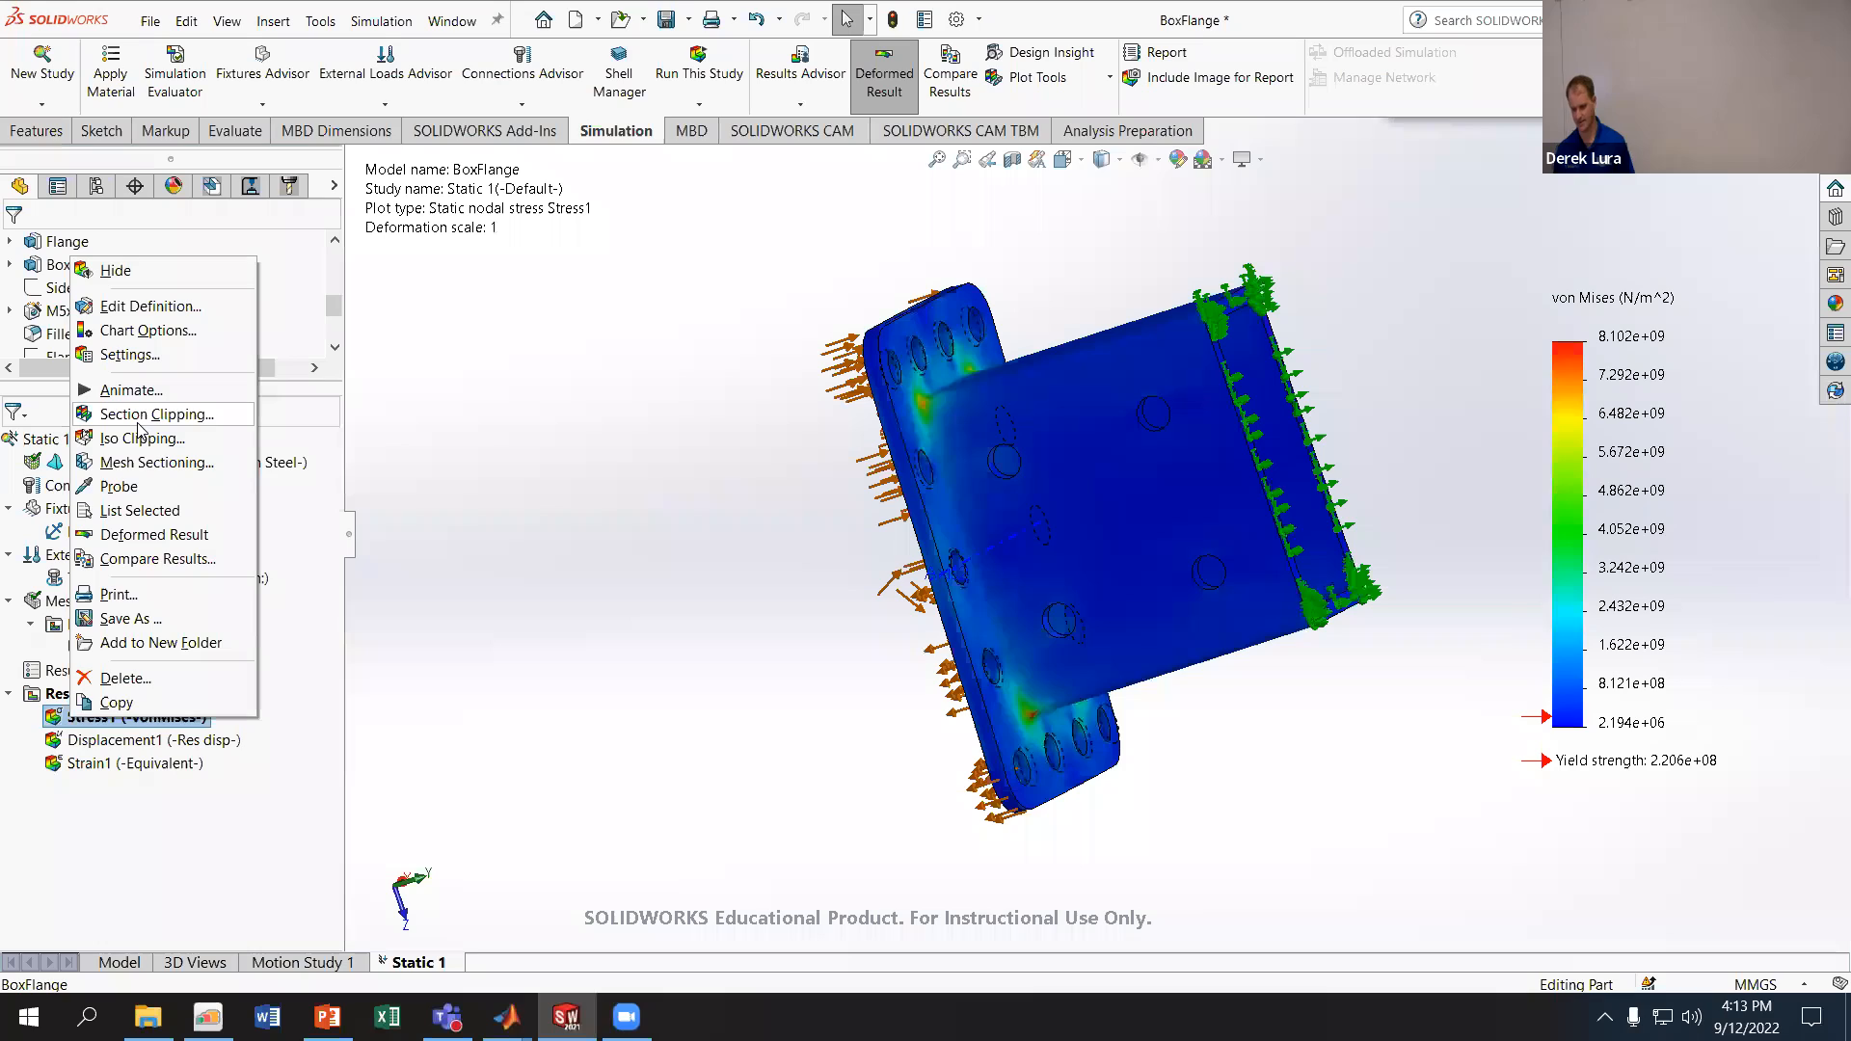
pyautogui.click(138, 425)
pyautogui.moveTo(566, 550); pyautogui.dragTo(467, 380, button='middle')
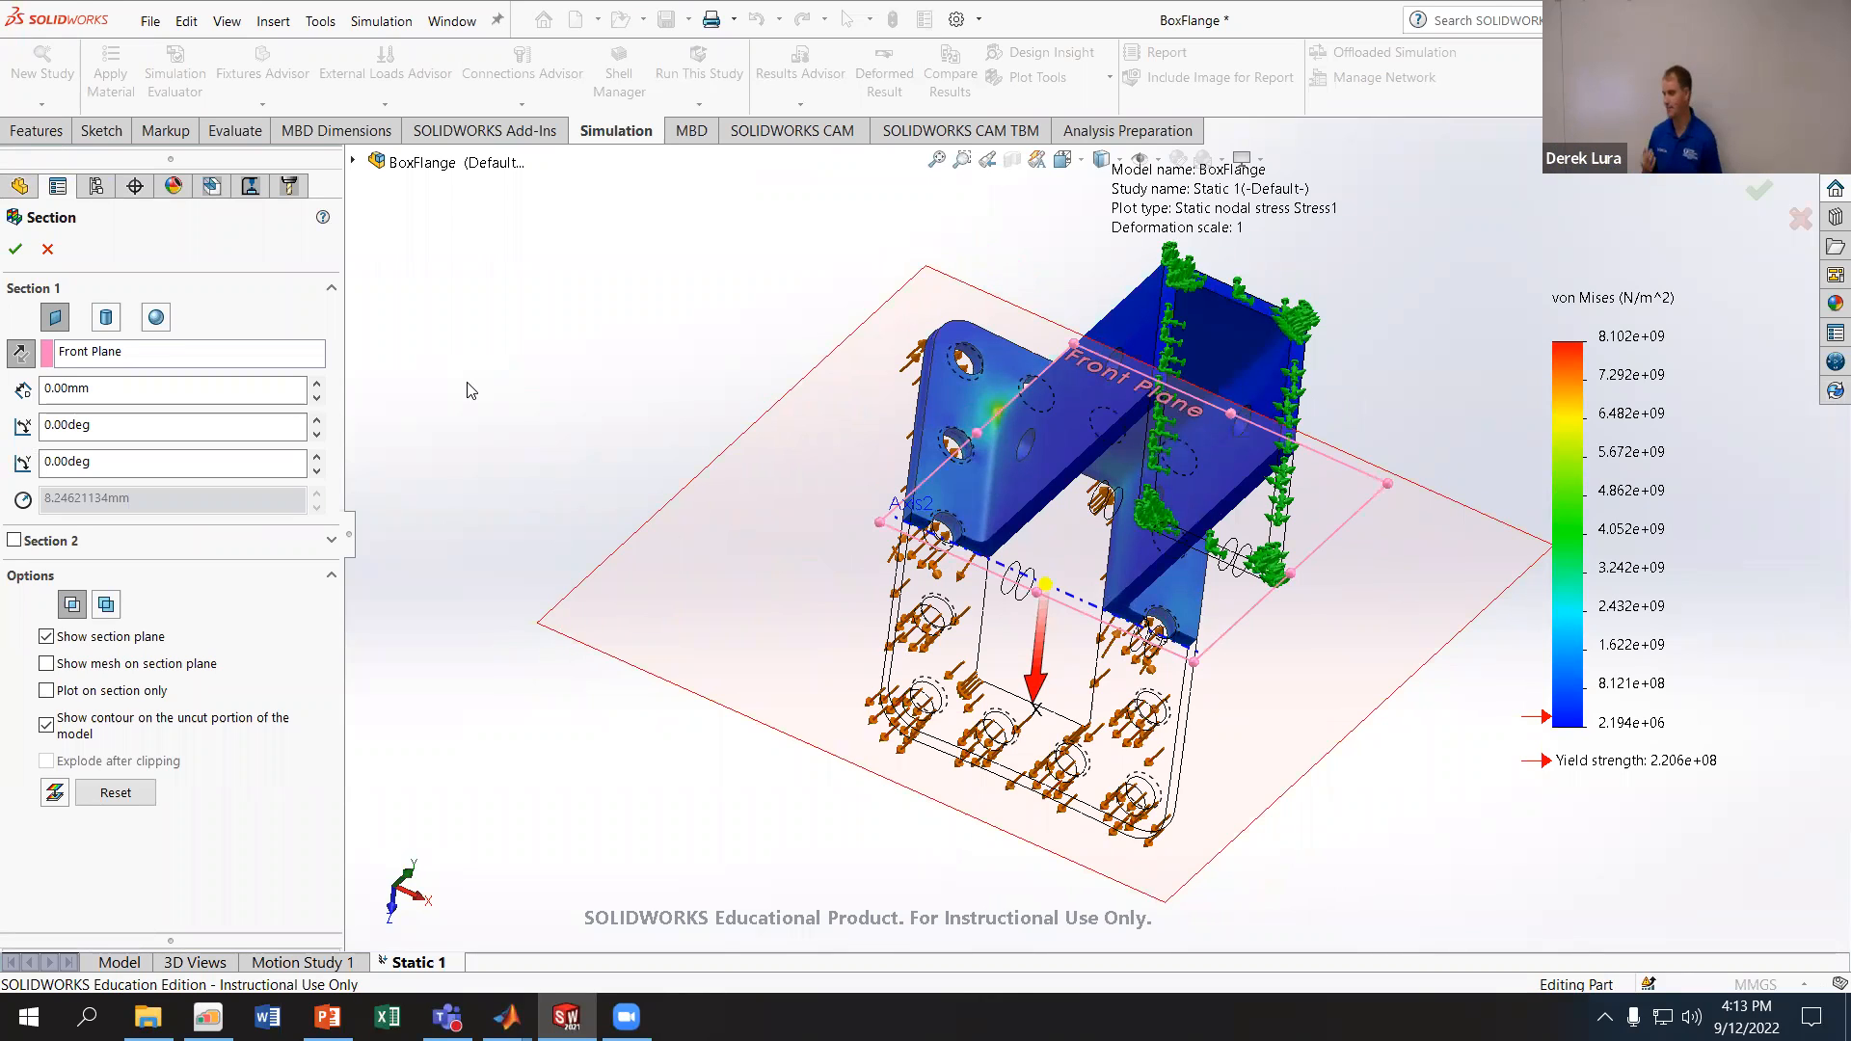
pyautogui.moveTo(1165, 459); pyautogui.dragTo(1126, 428, button='middle')
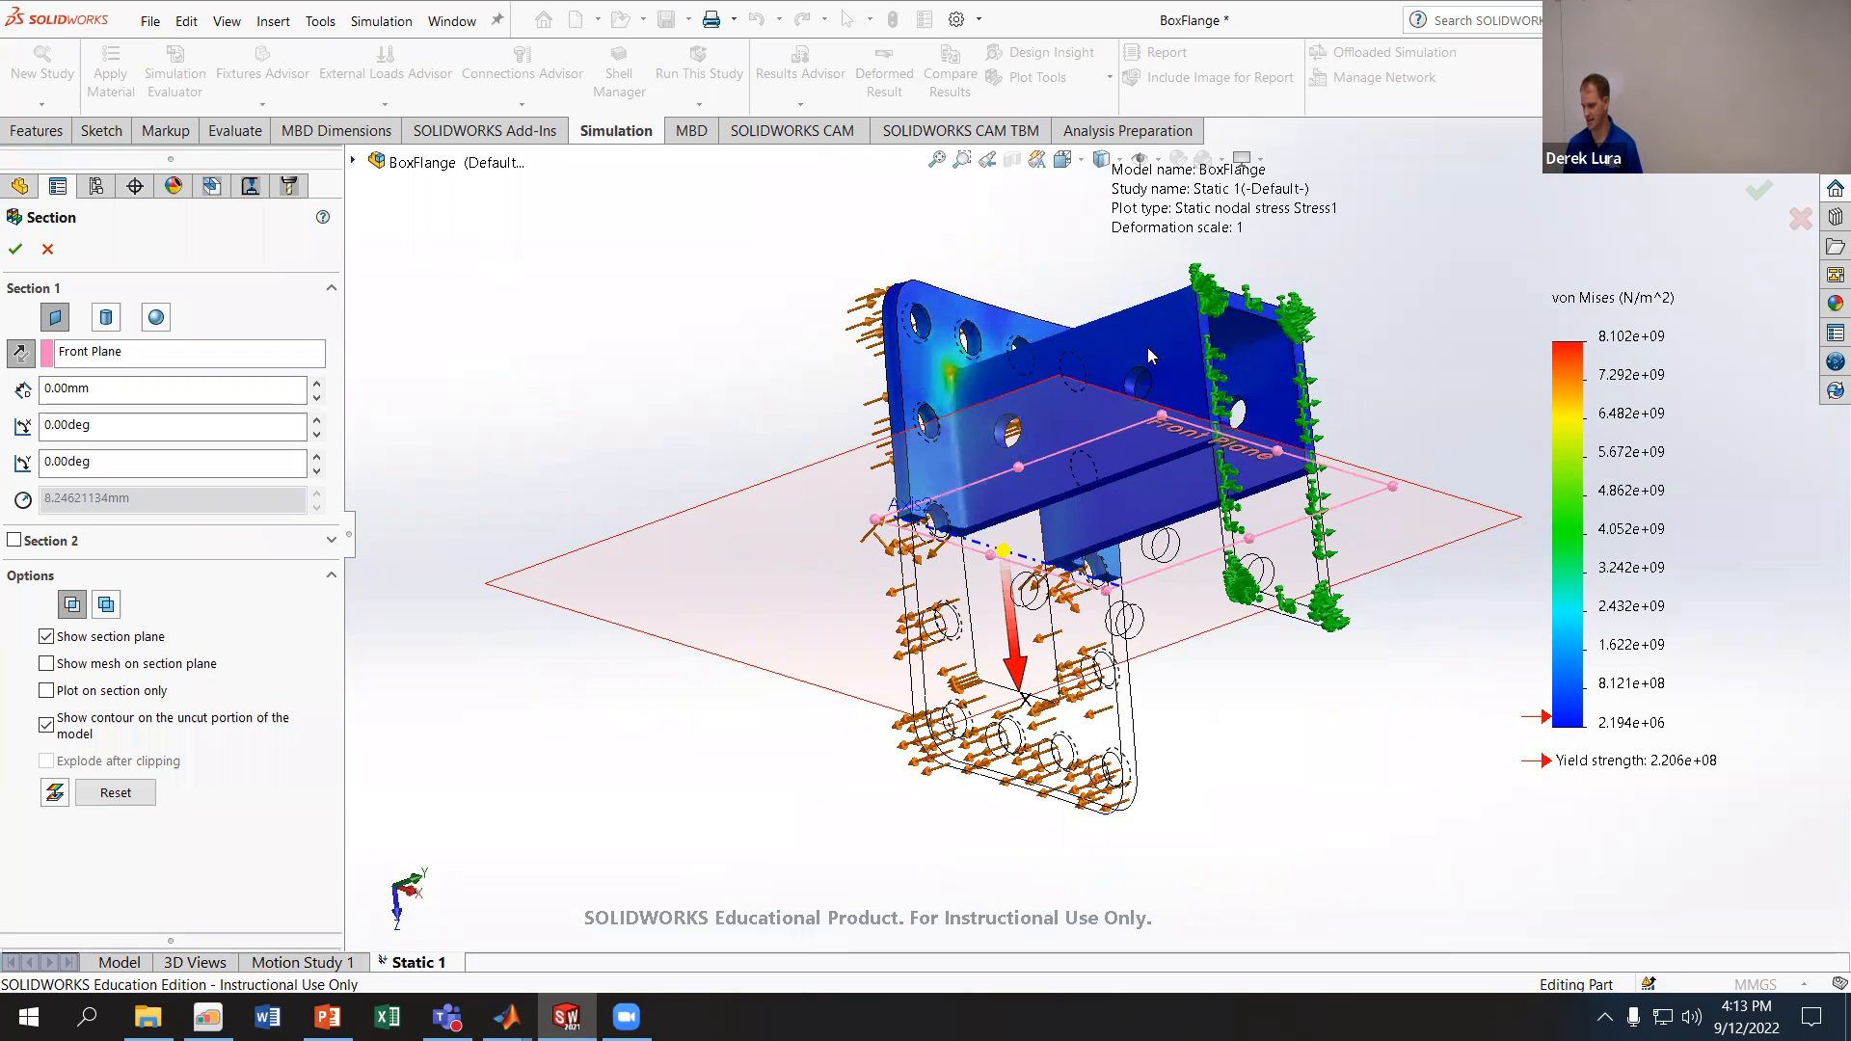
pyautogui.click(187, 353)
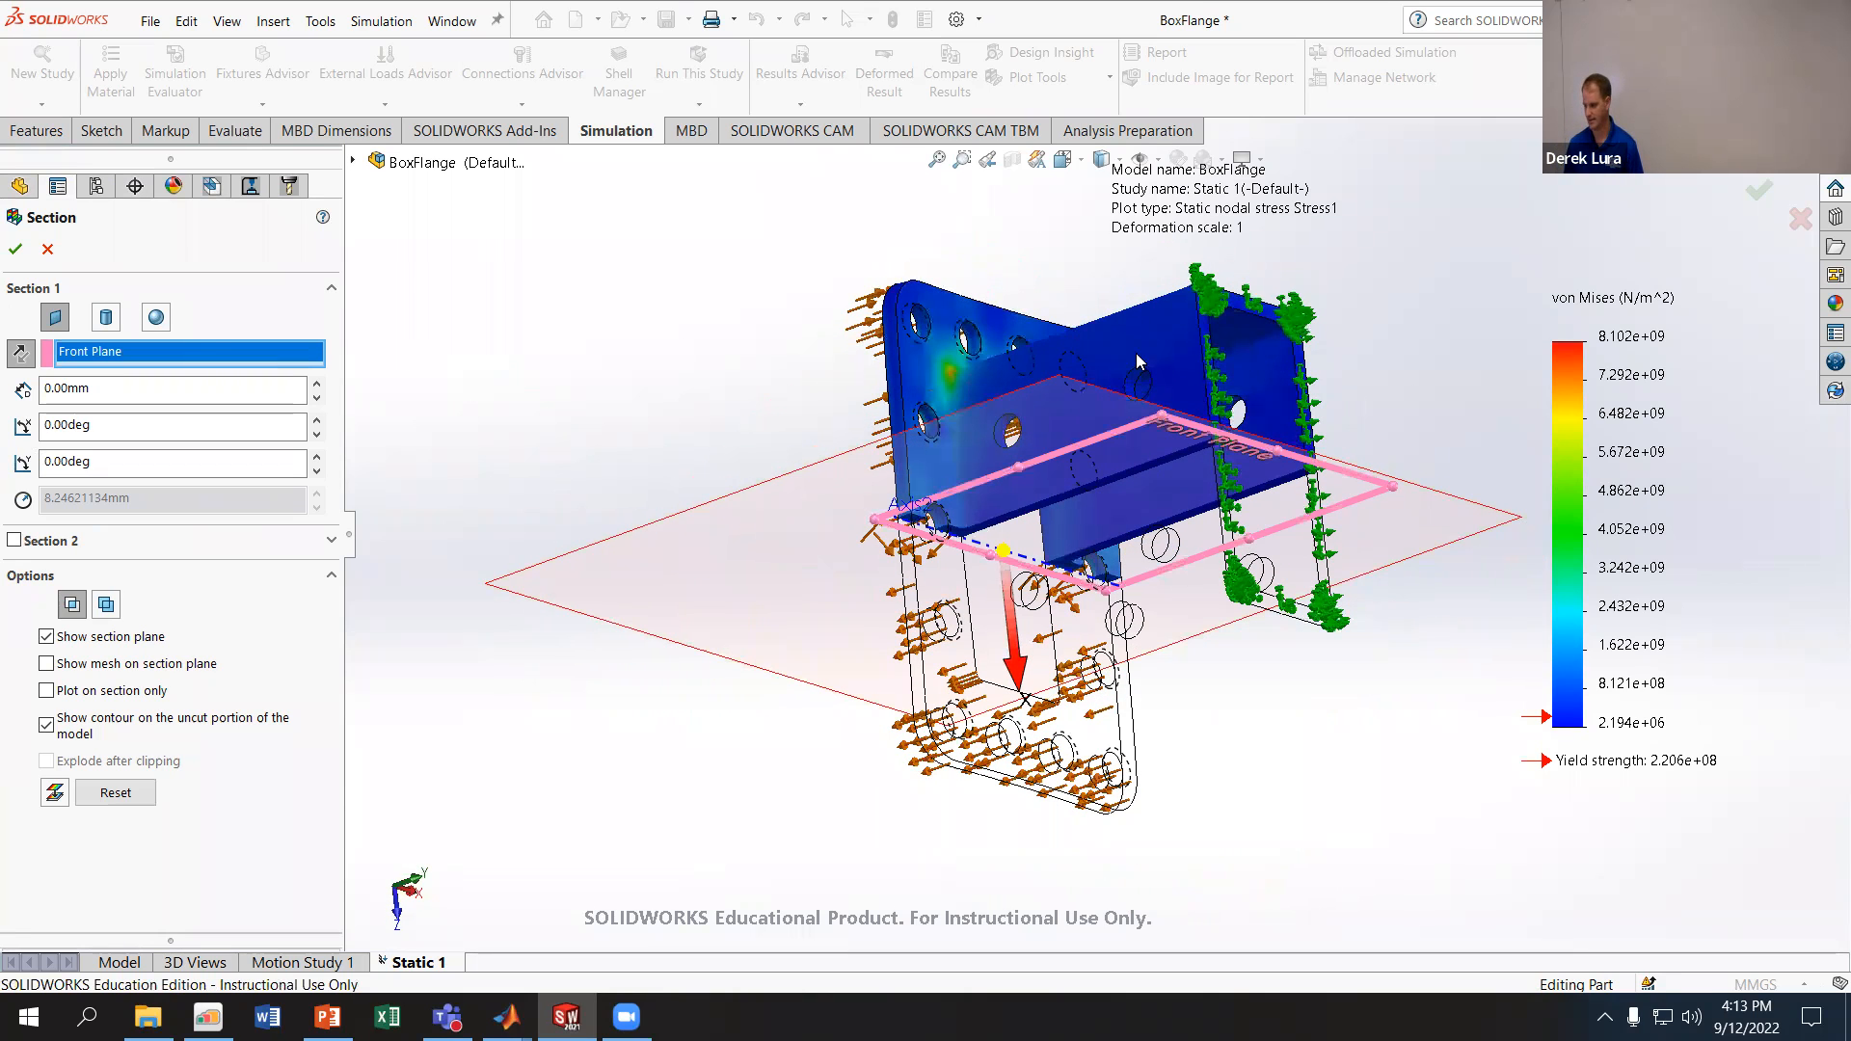
pyautogui.click(352, 161)
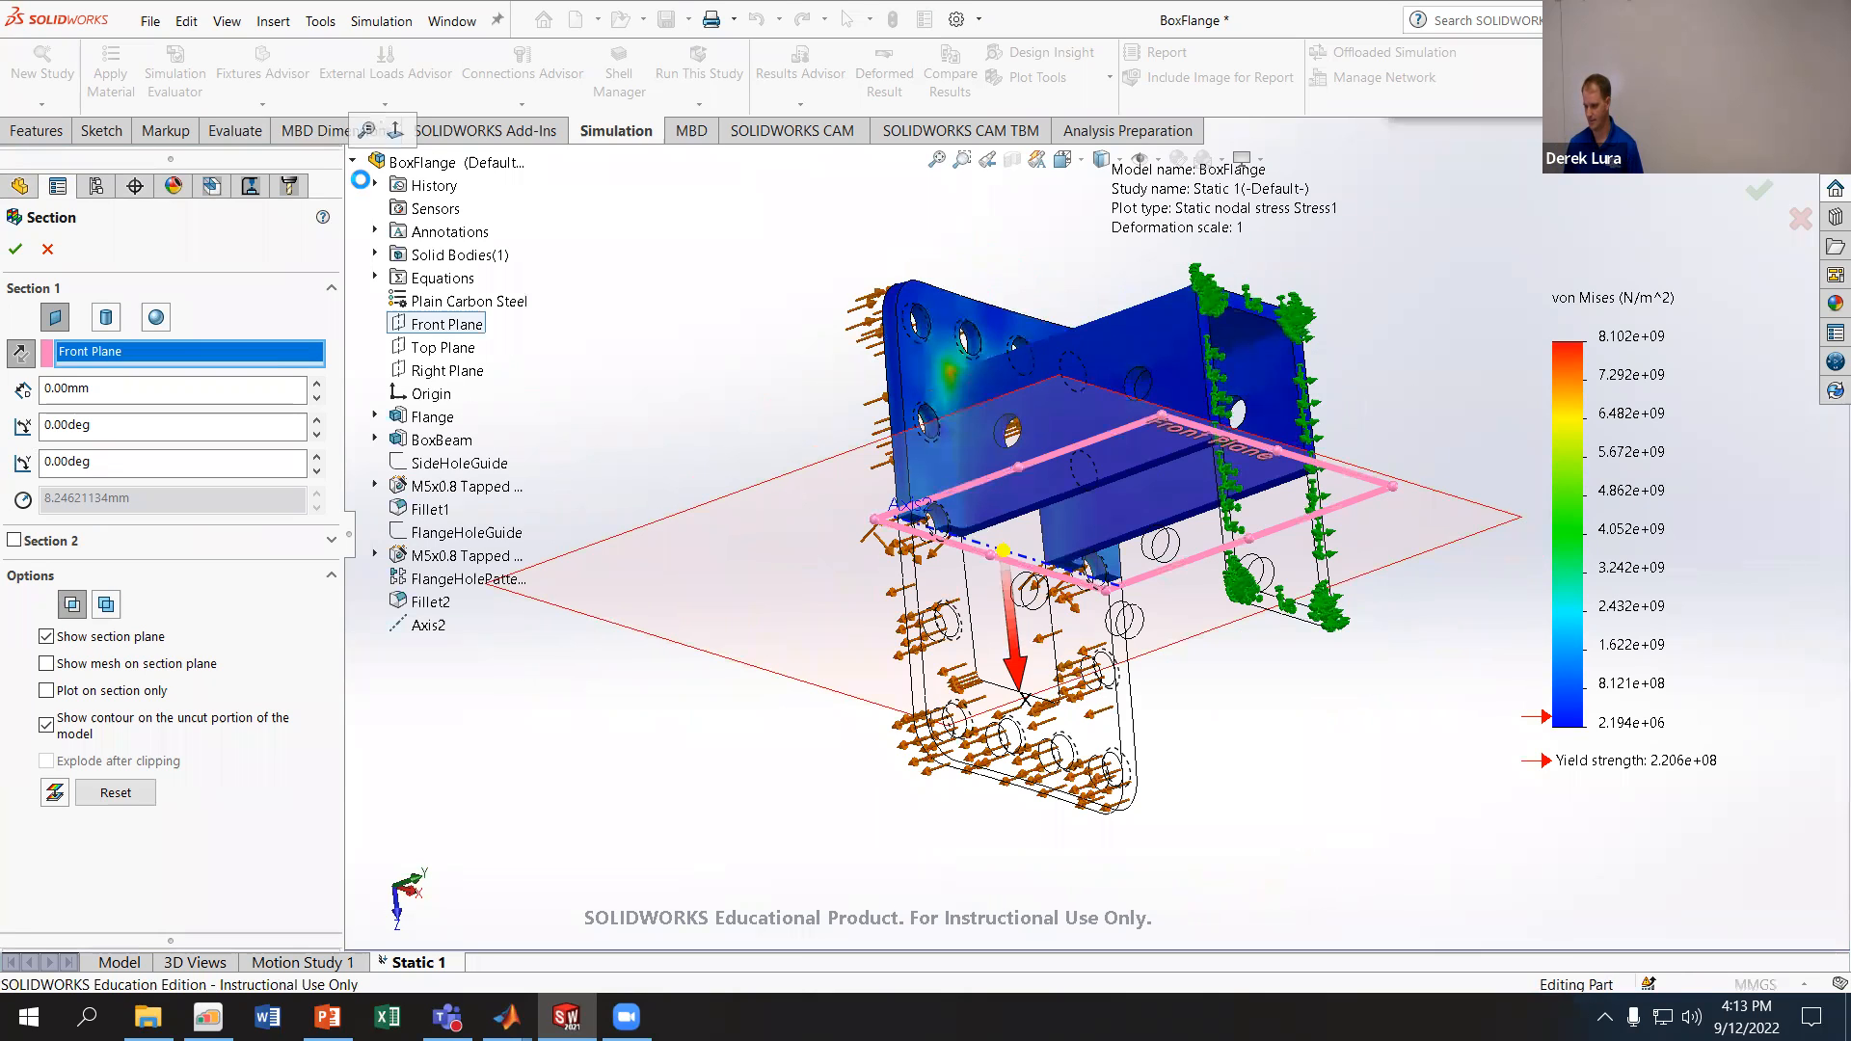
pyautogui.click(448, 371)
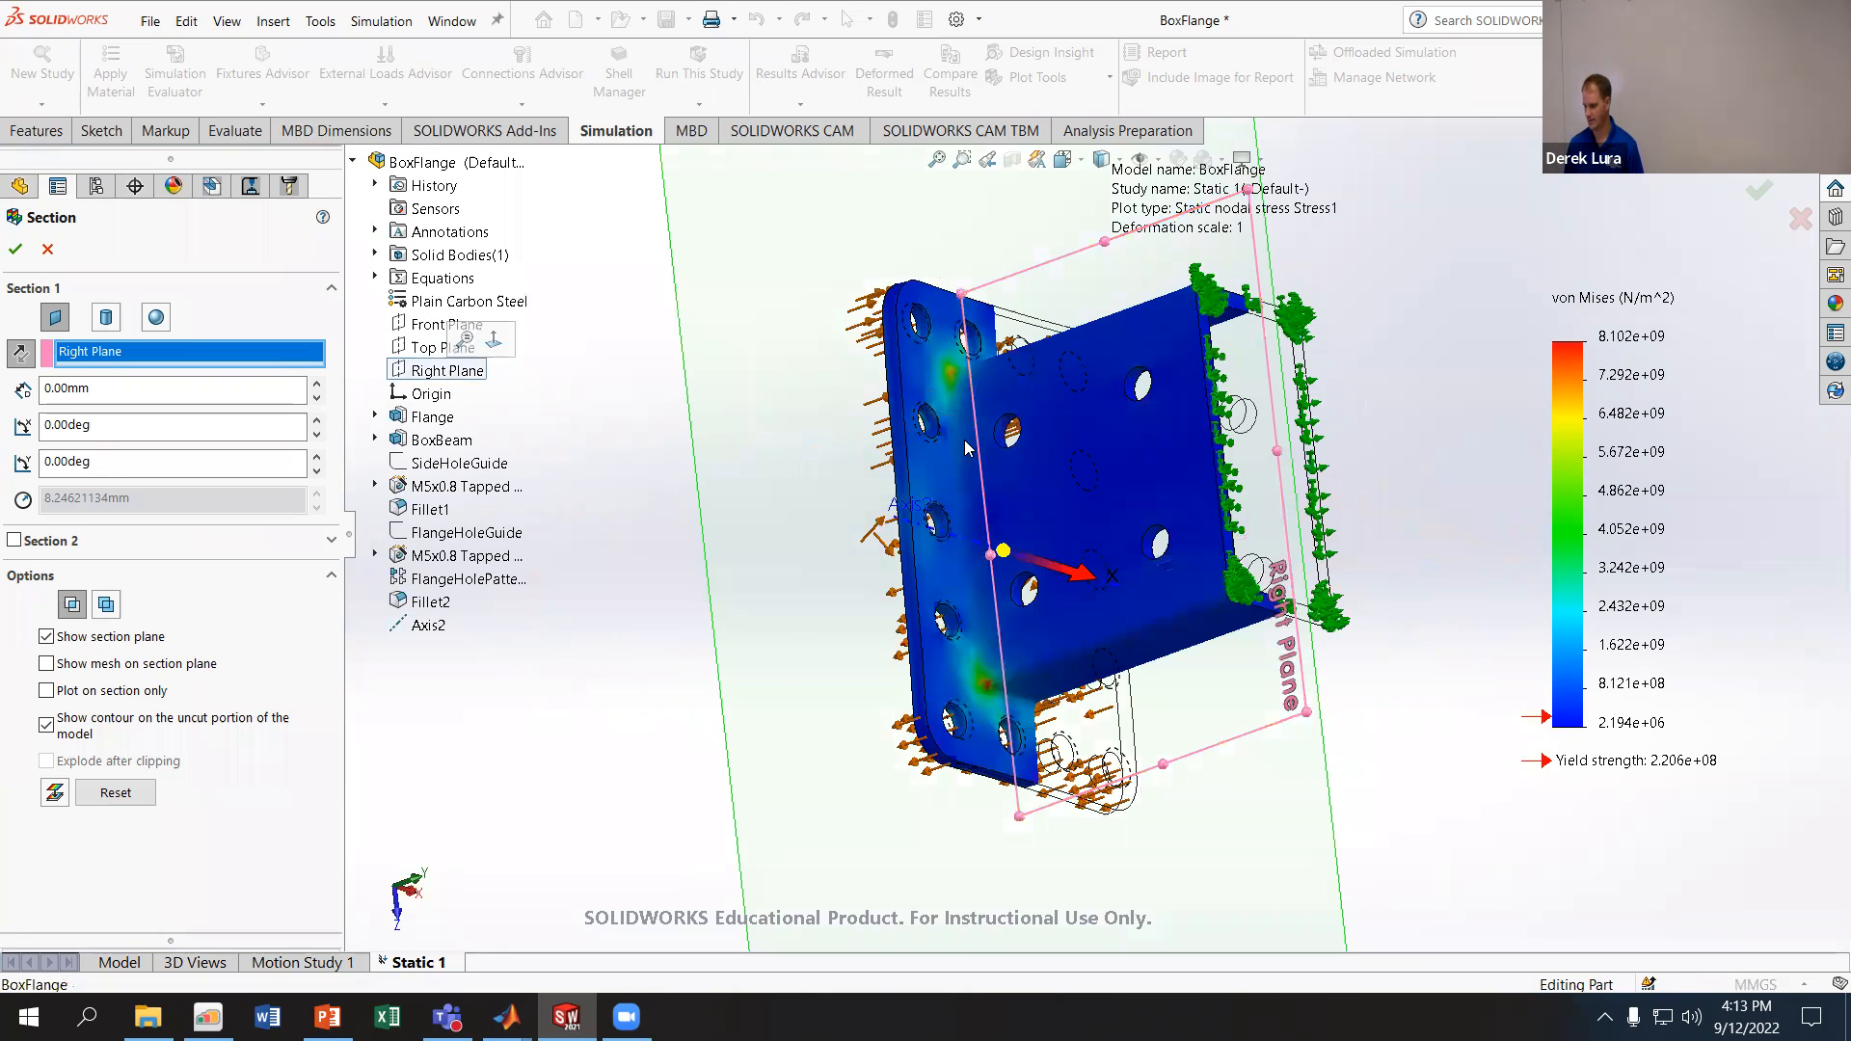
# - Offset the stress plot's section plane 30 mm from the Right Plane
pyautogui.click(318, 384)
pyautogui.click(317, 383)
pyautogui.click(317, 384)
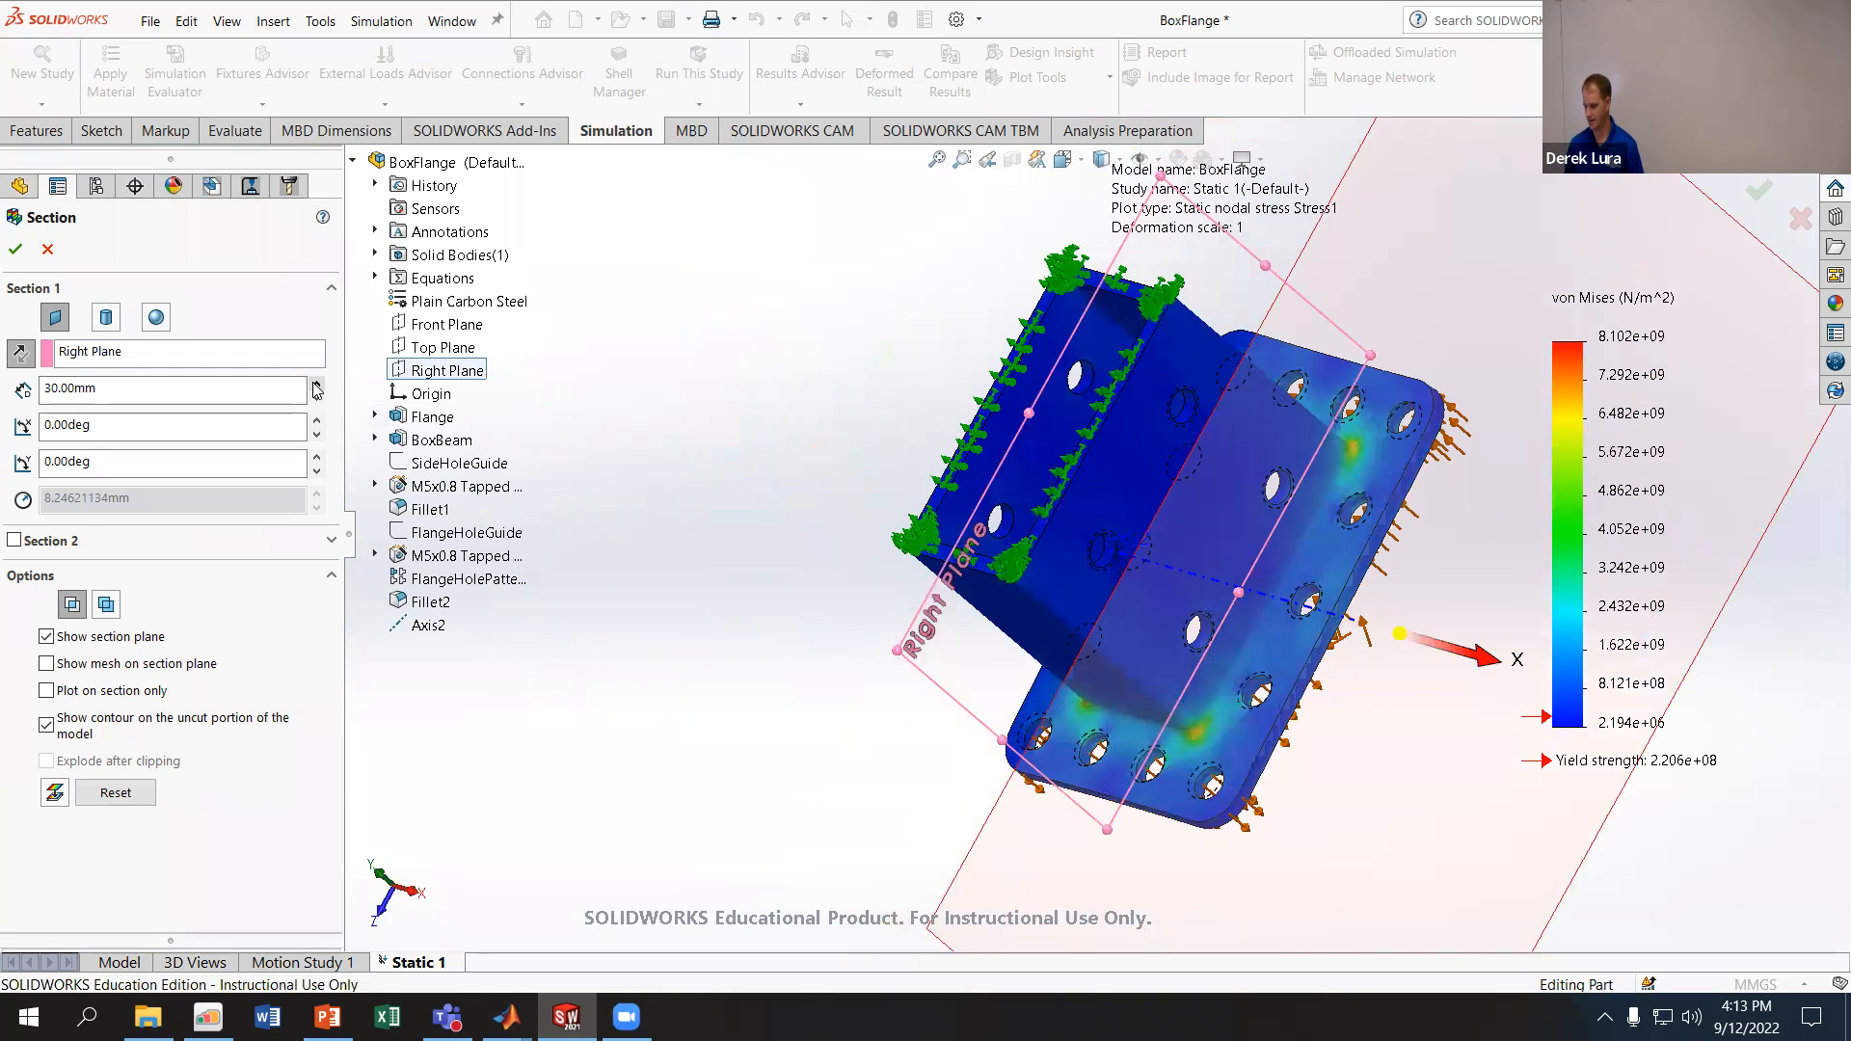
# - Set the stress plot's section plane offset from the Right Plane to 10 mm and apply the section clipping
pyautogui.click(317, 384)
pyautogui.click(313, 395)
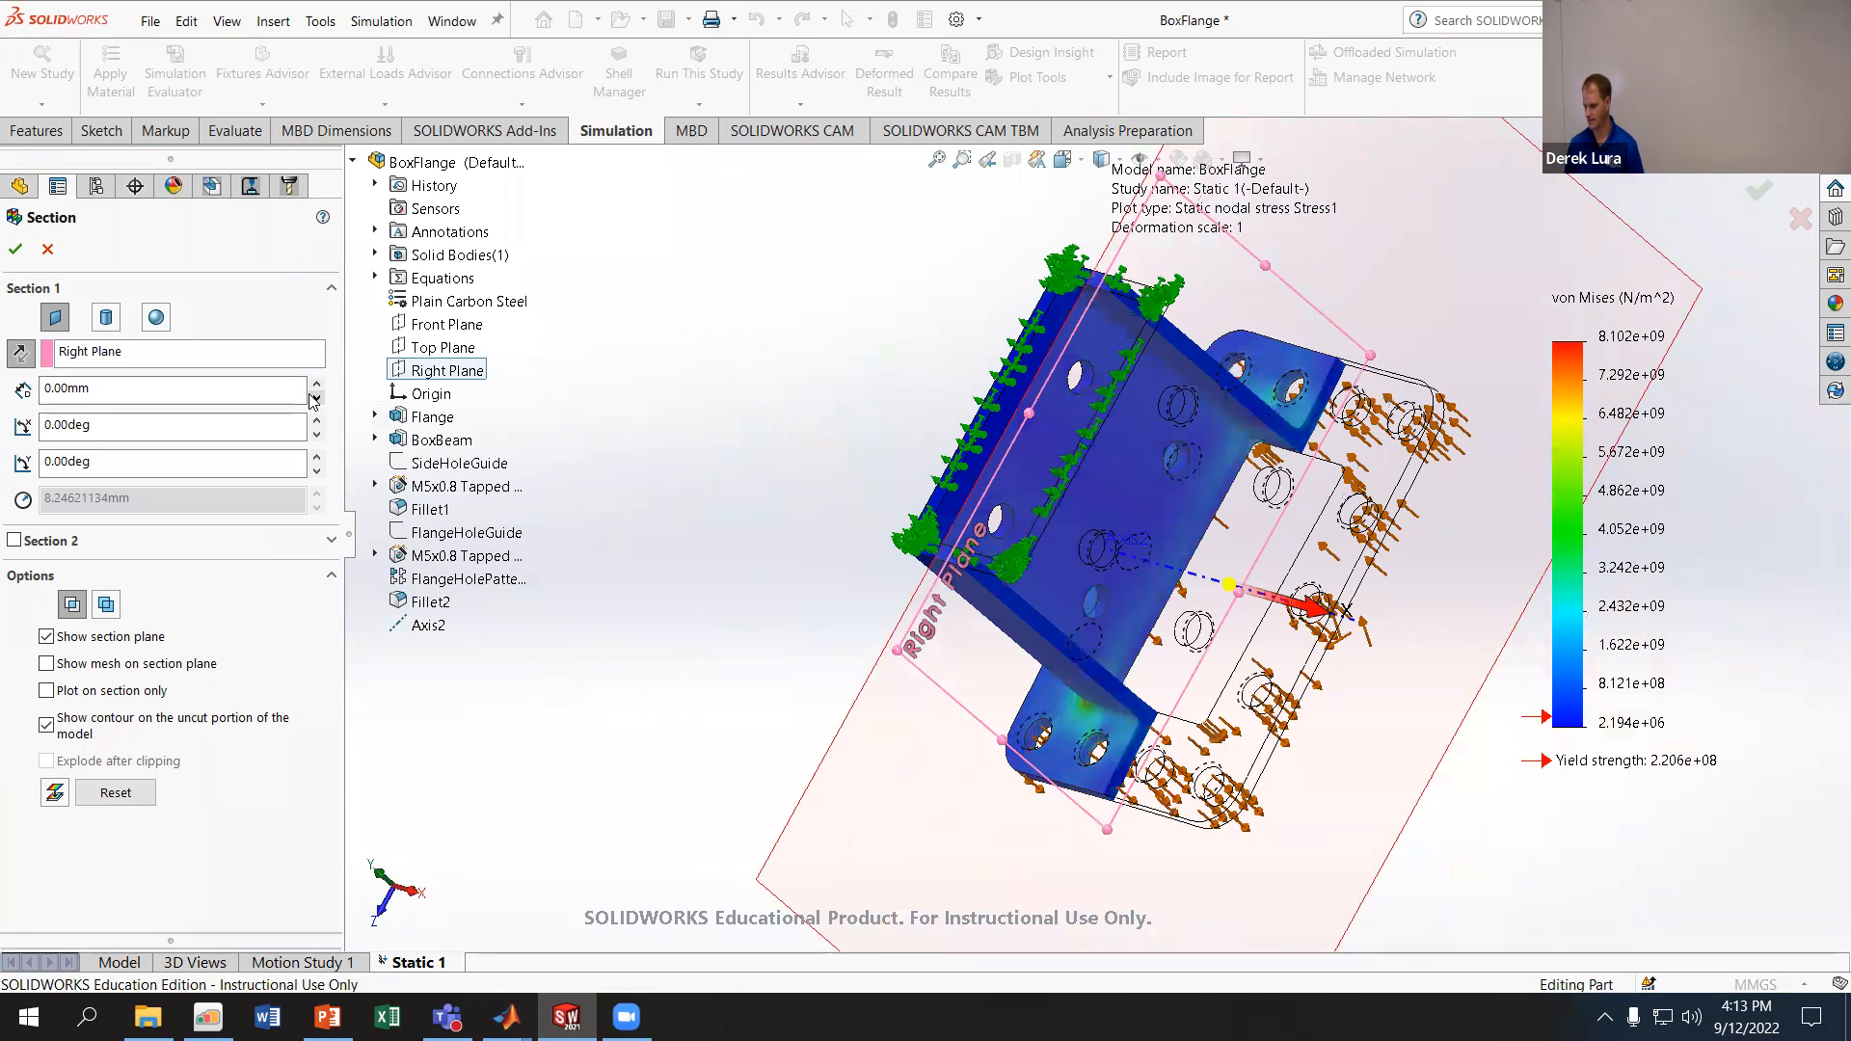
pyautogui.moveTo(166, 395); pyautogui.dragTo(2, 353)
pyautogui.write('12')
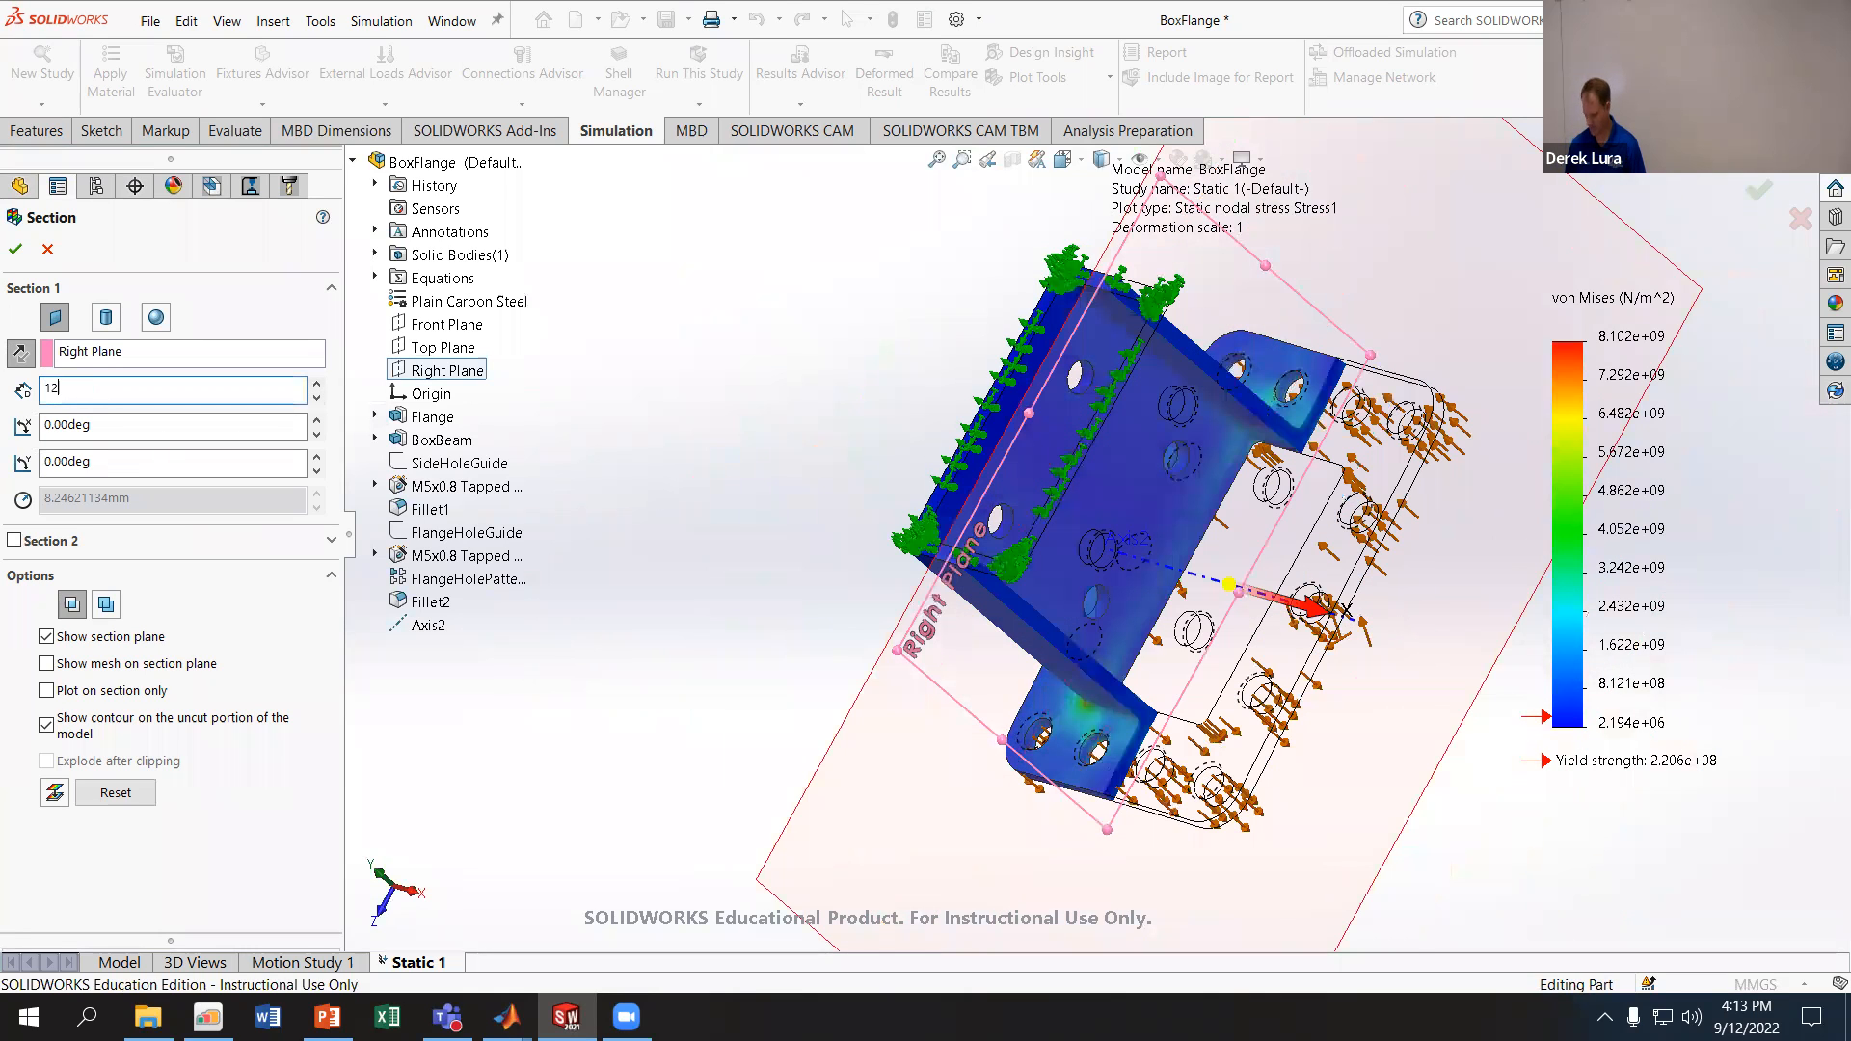
pyautogui.press('Return')
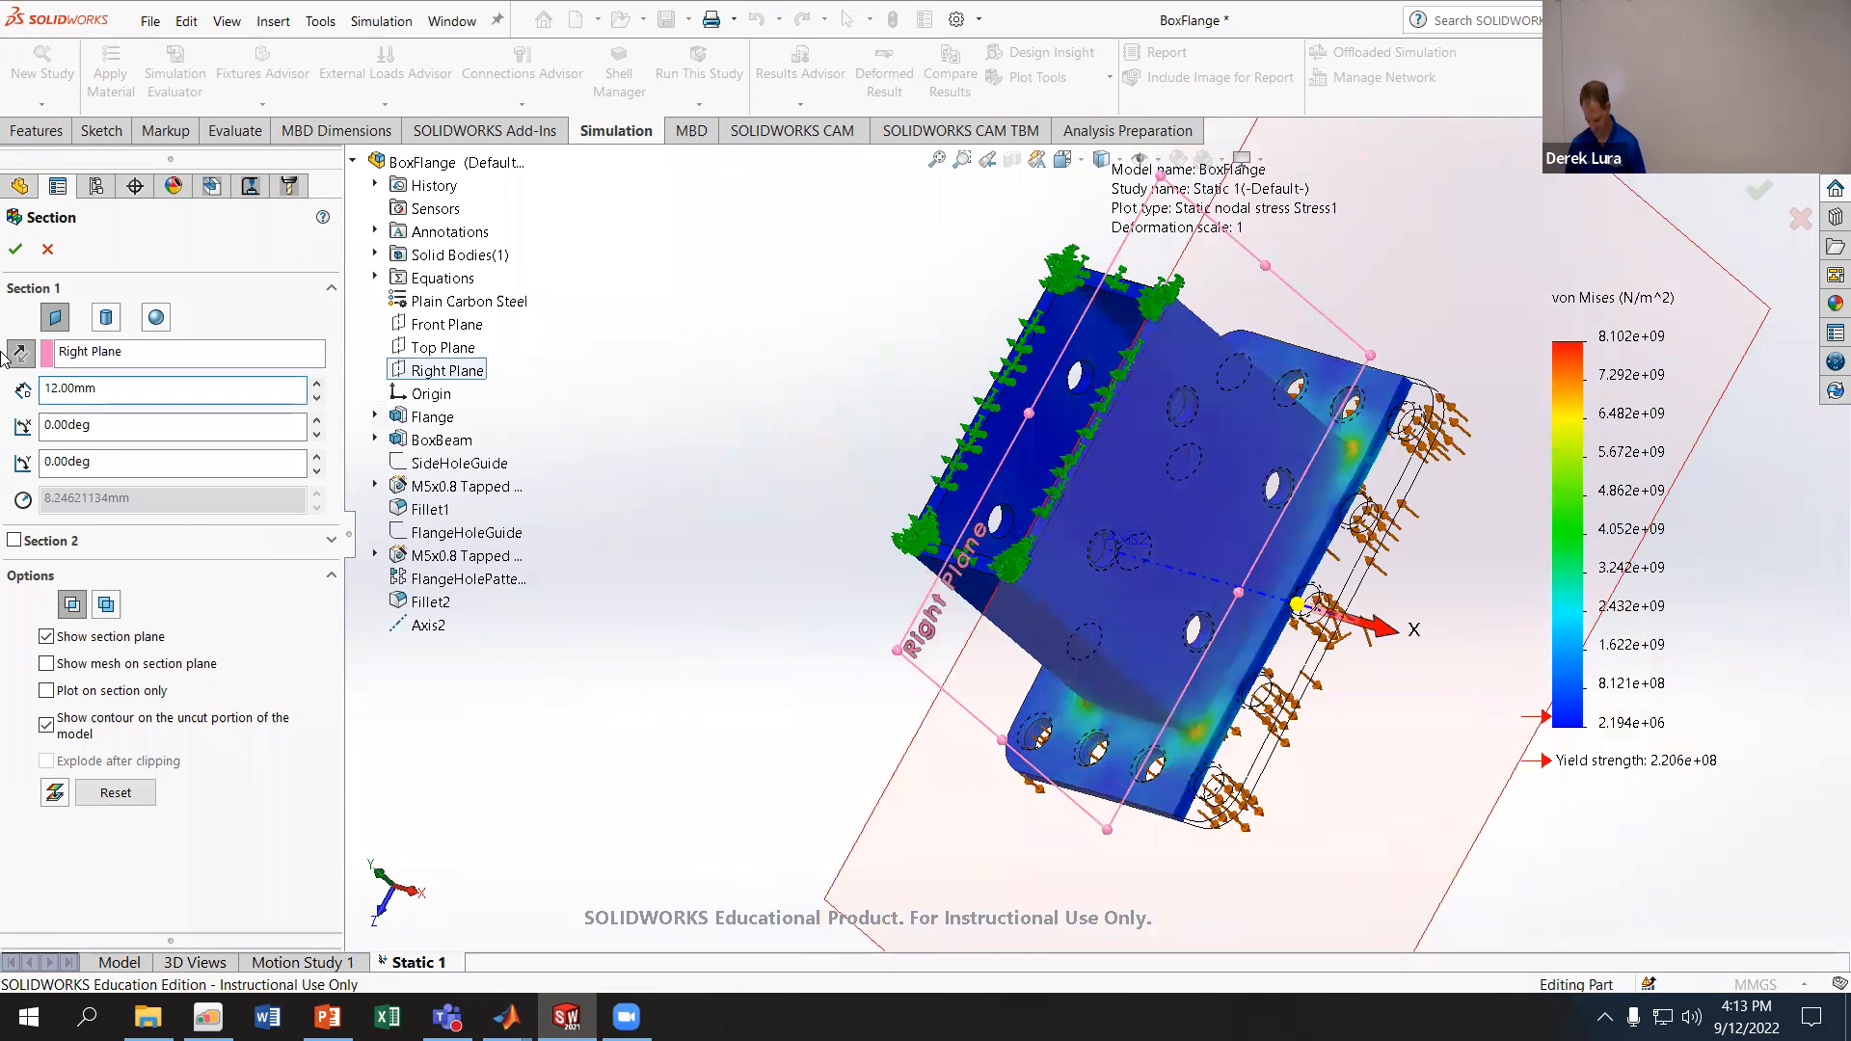
pyautogui.press('Return')
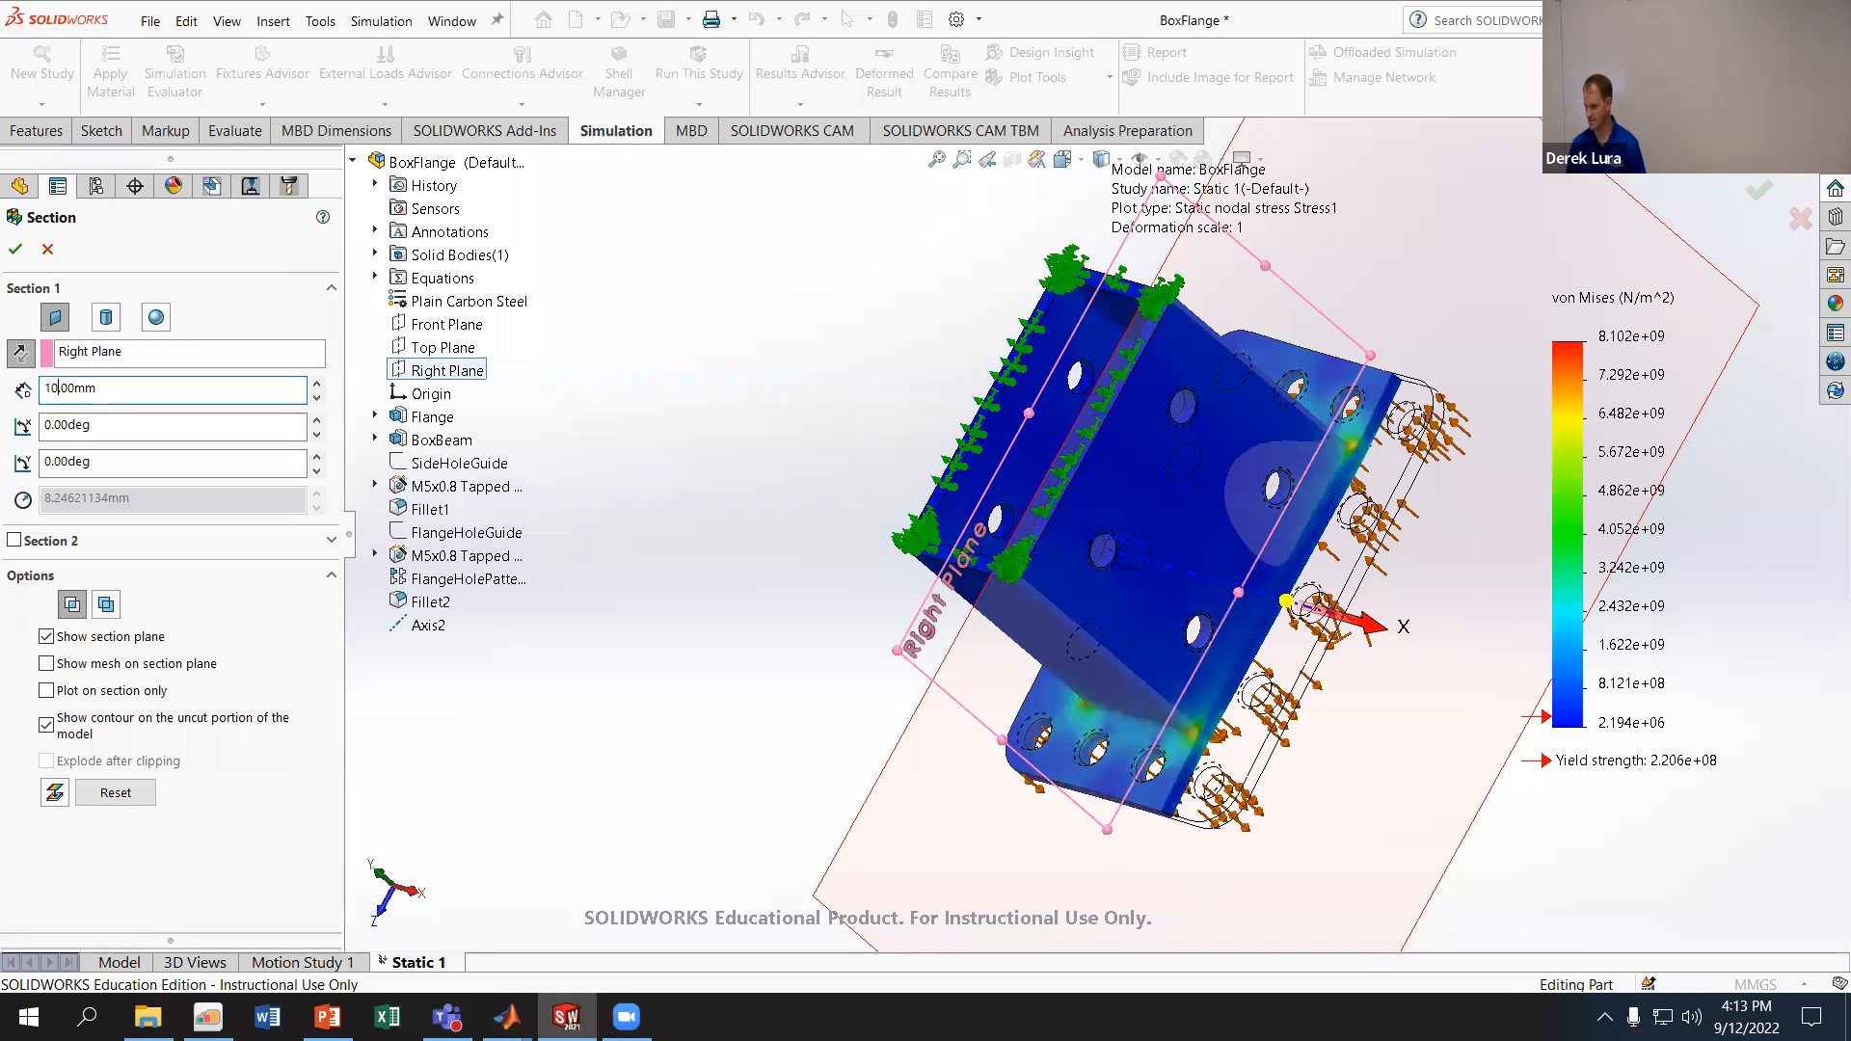
pyautogui.click(12, 250)
# - Examine the von Mises stress on the clipped section at the corner where the box beam meets the flange
pyautogui.scroll(-6, 1317, 436)
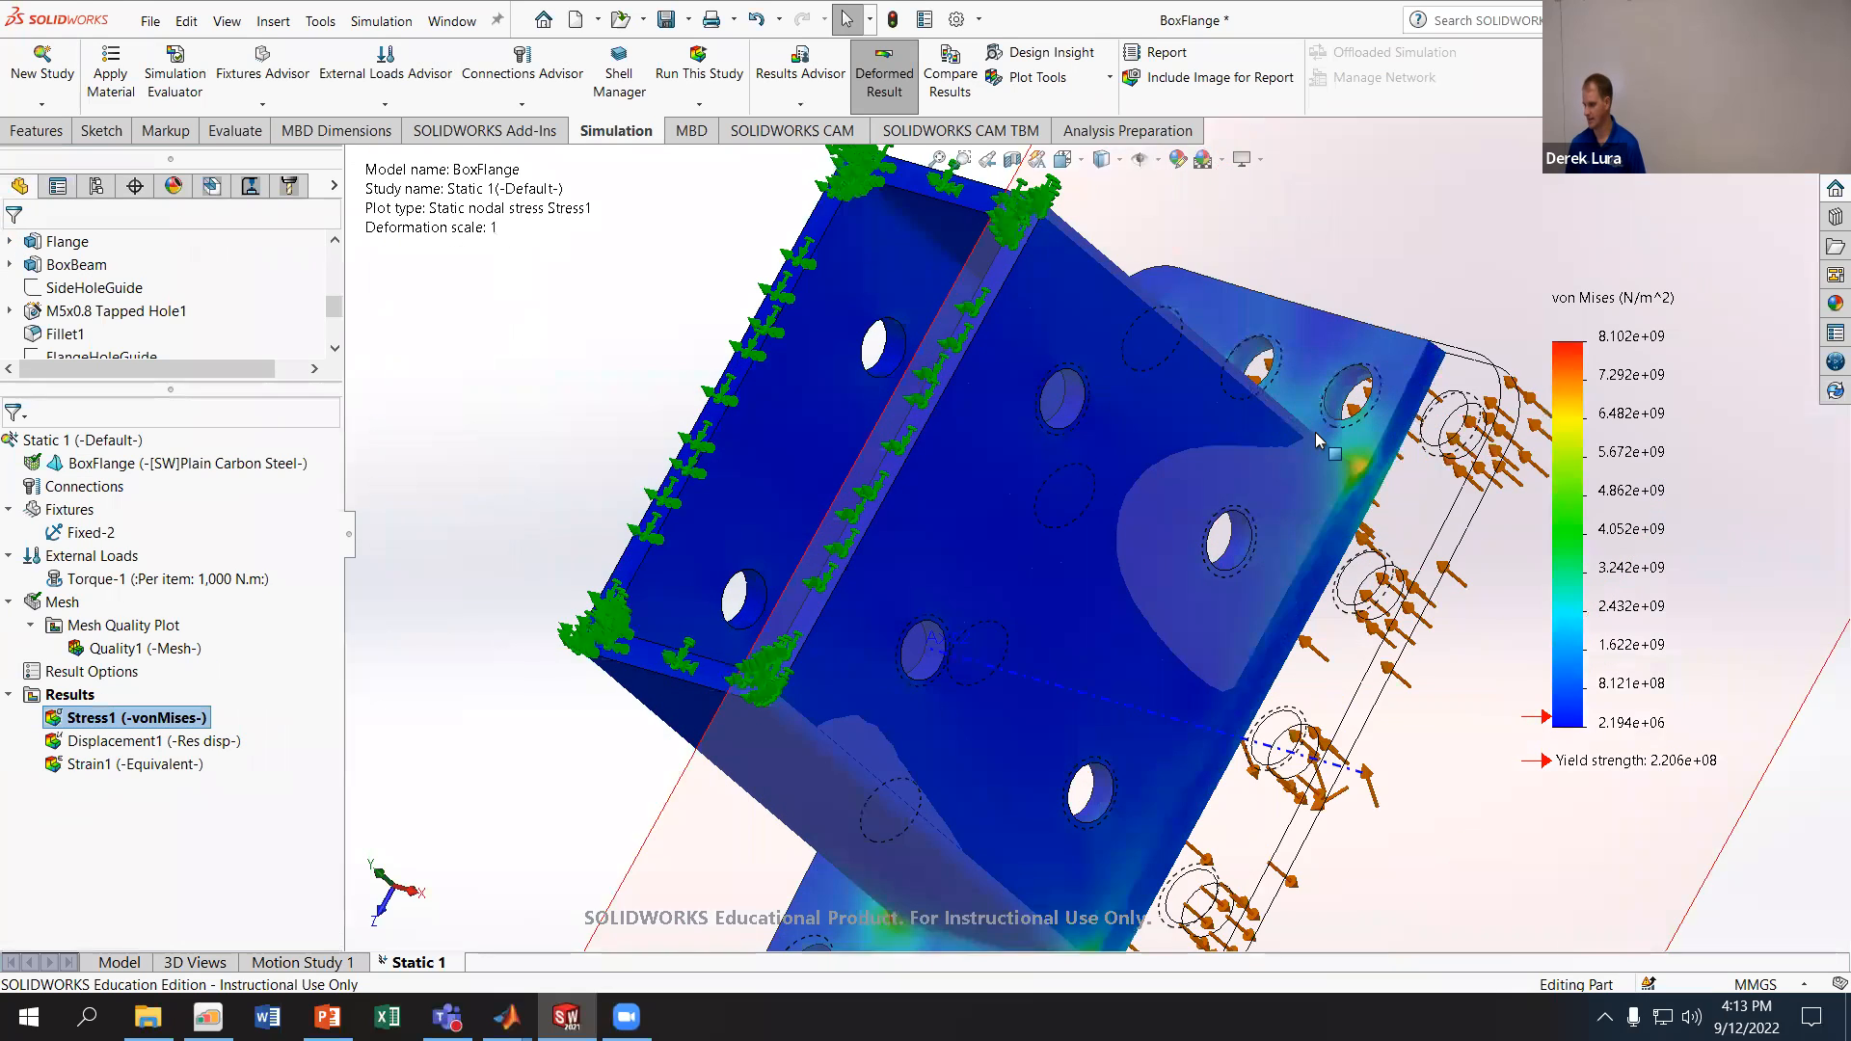
pyautogui.moveTo(1358, 534); pyautogui.dragTo(1276, 504, button='middle')
pyautogui.scroll(-3, 1343, 610)
pyautogui.scroll(-3, 1415, 575)
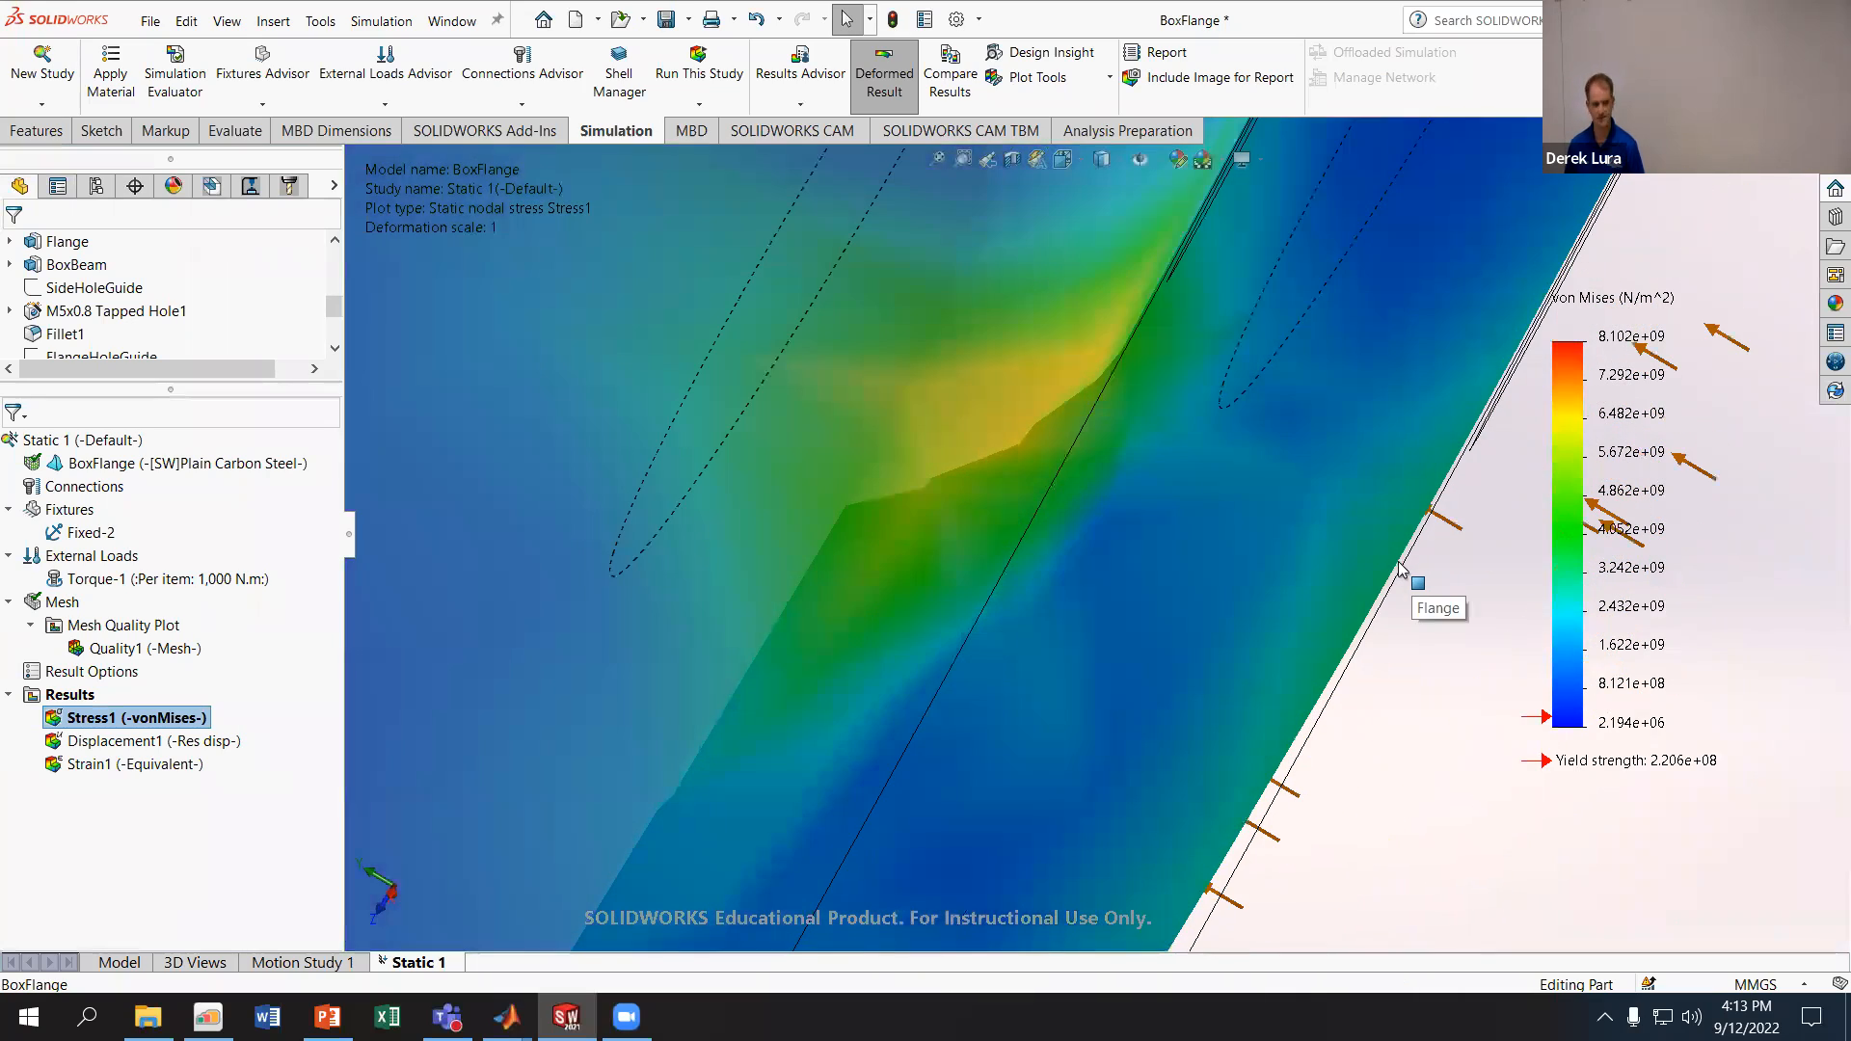
pyautogui.press('f')
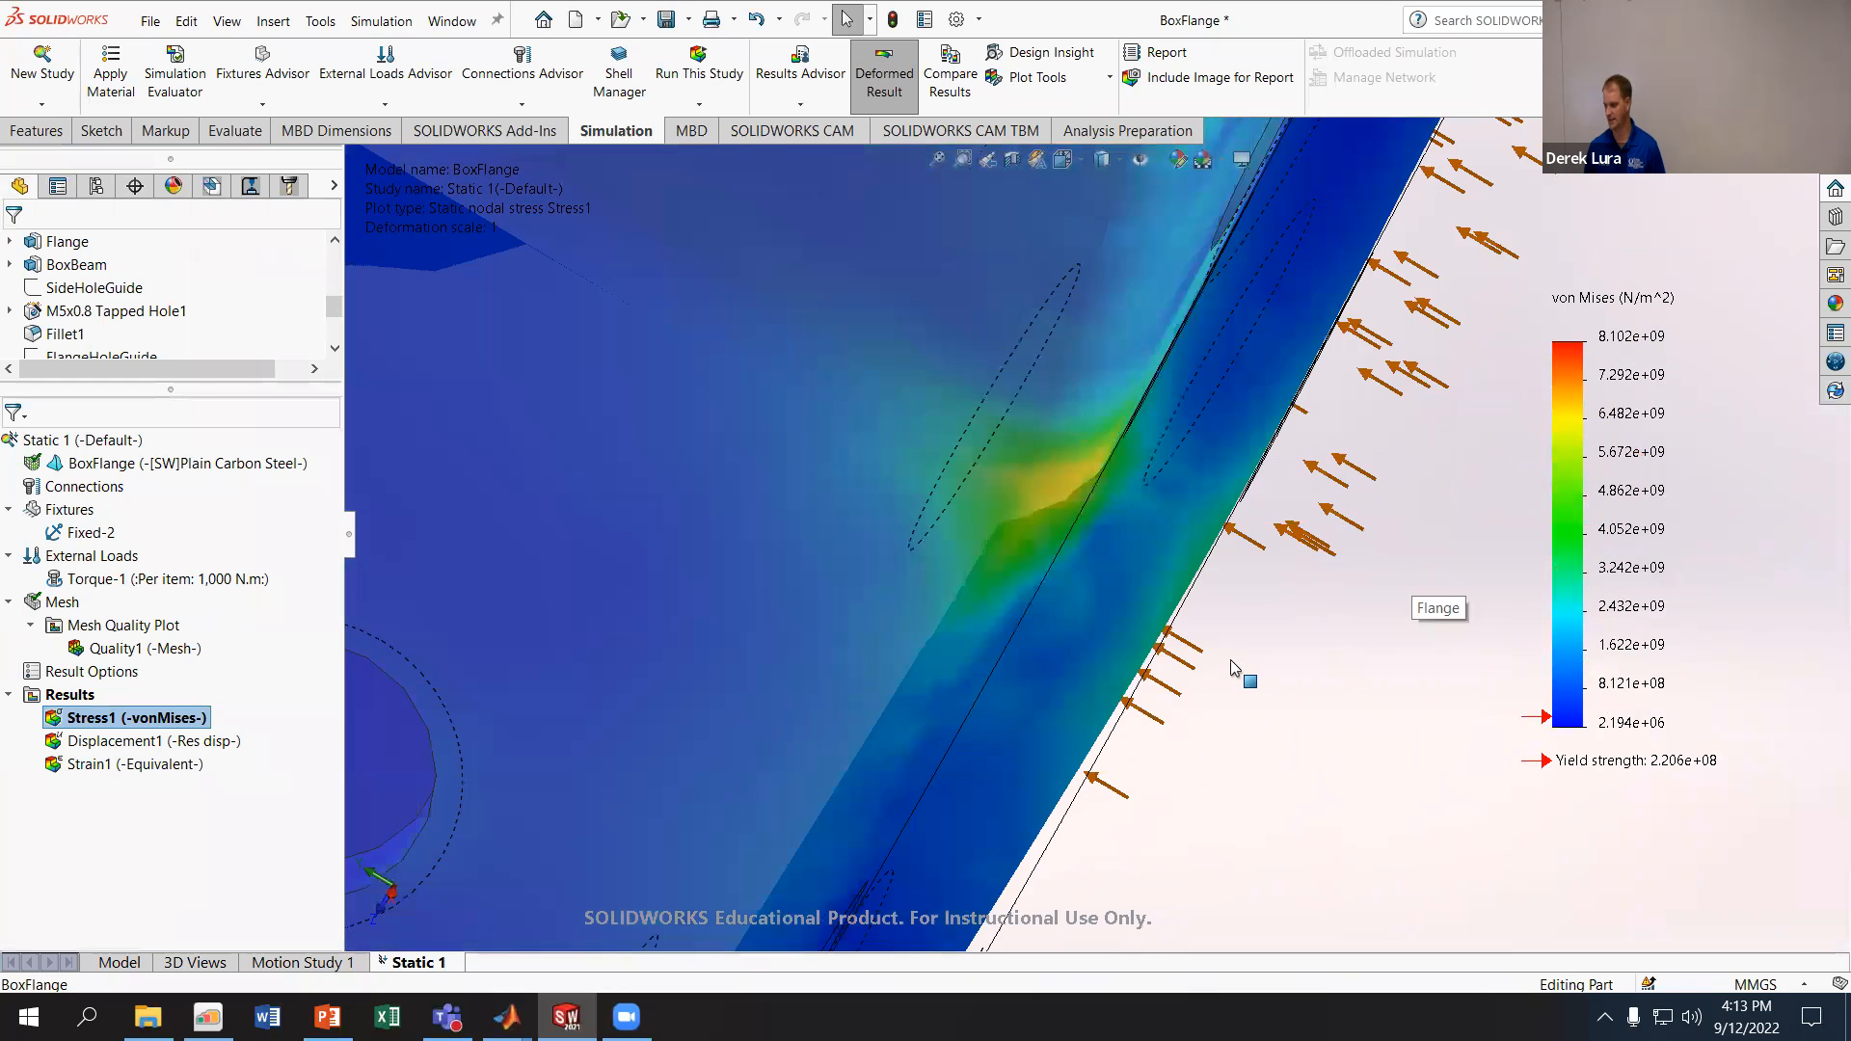
pyautogui.moveTo(1164, 679); pyautogui.dragTo(1107, 479, button='middle')
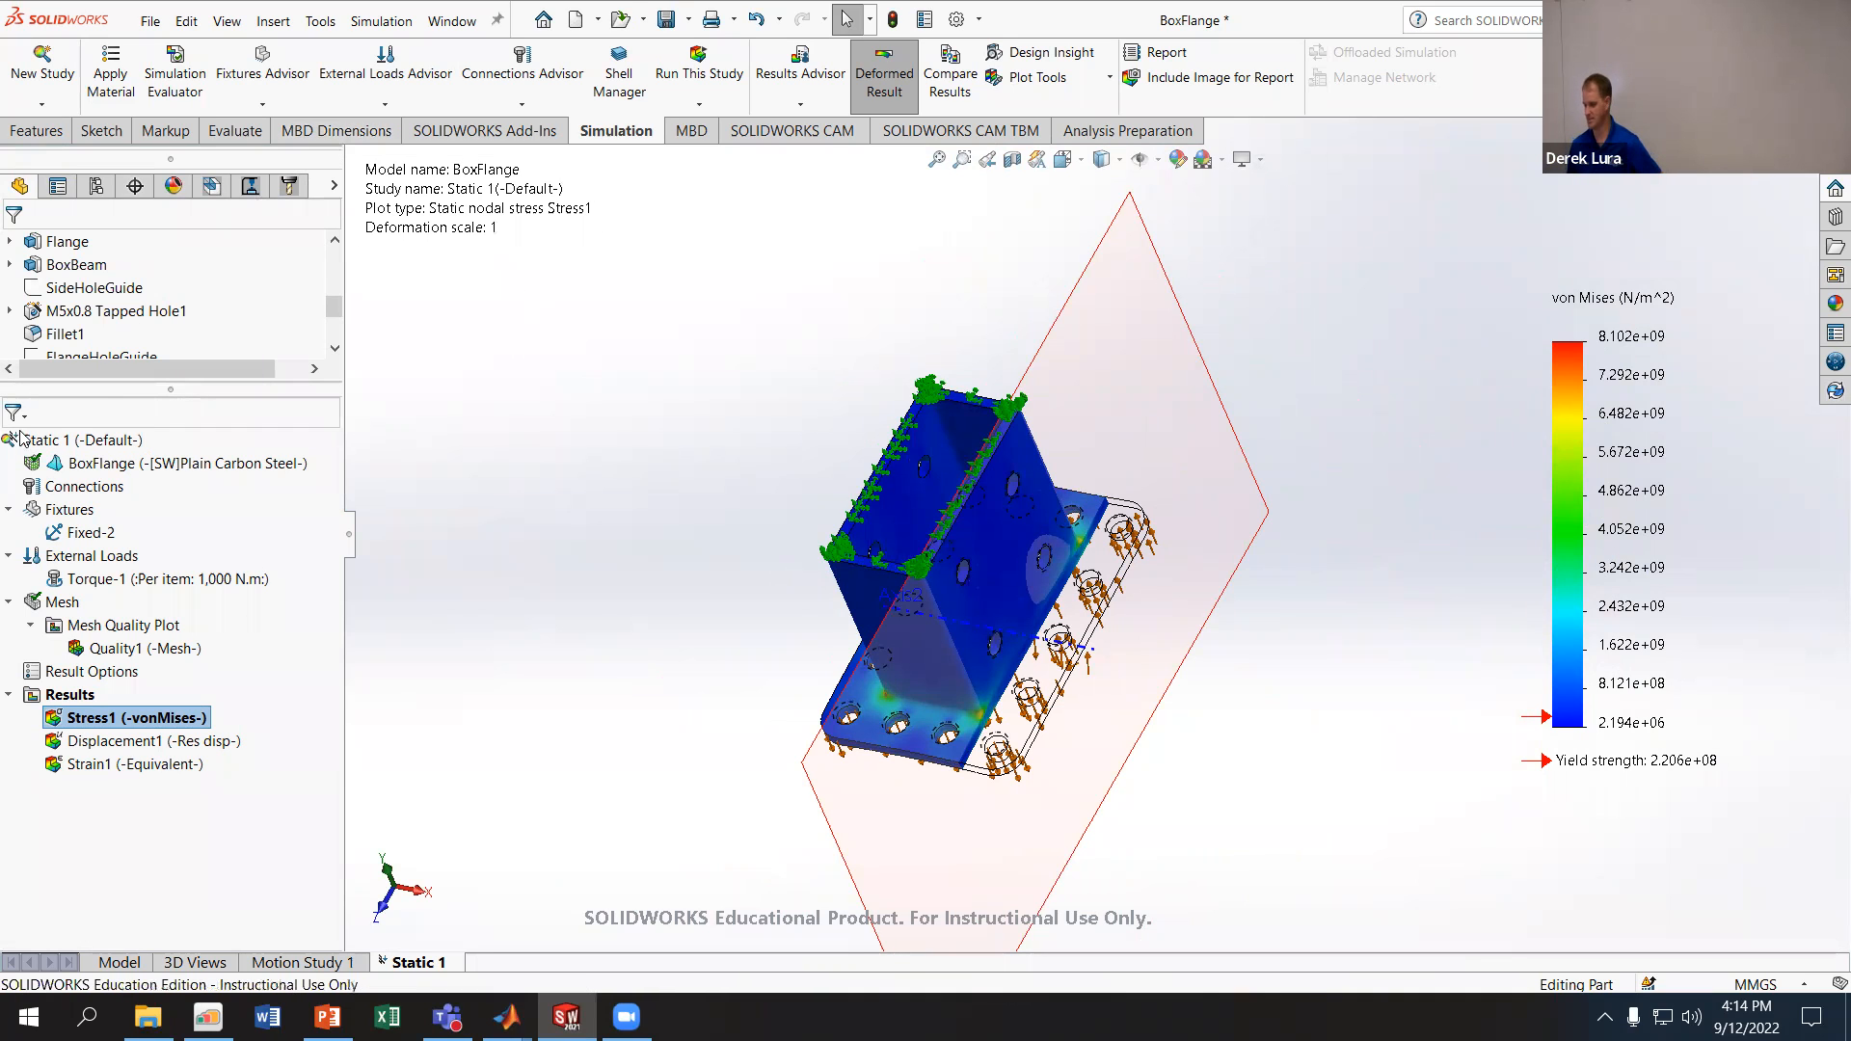
# - Set the von Mises stress plot's deformed shape to automatic scale and inspect the warped flange
pyautogui.rightClick(116, 719)
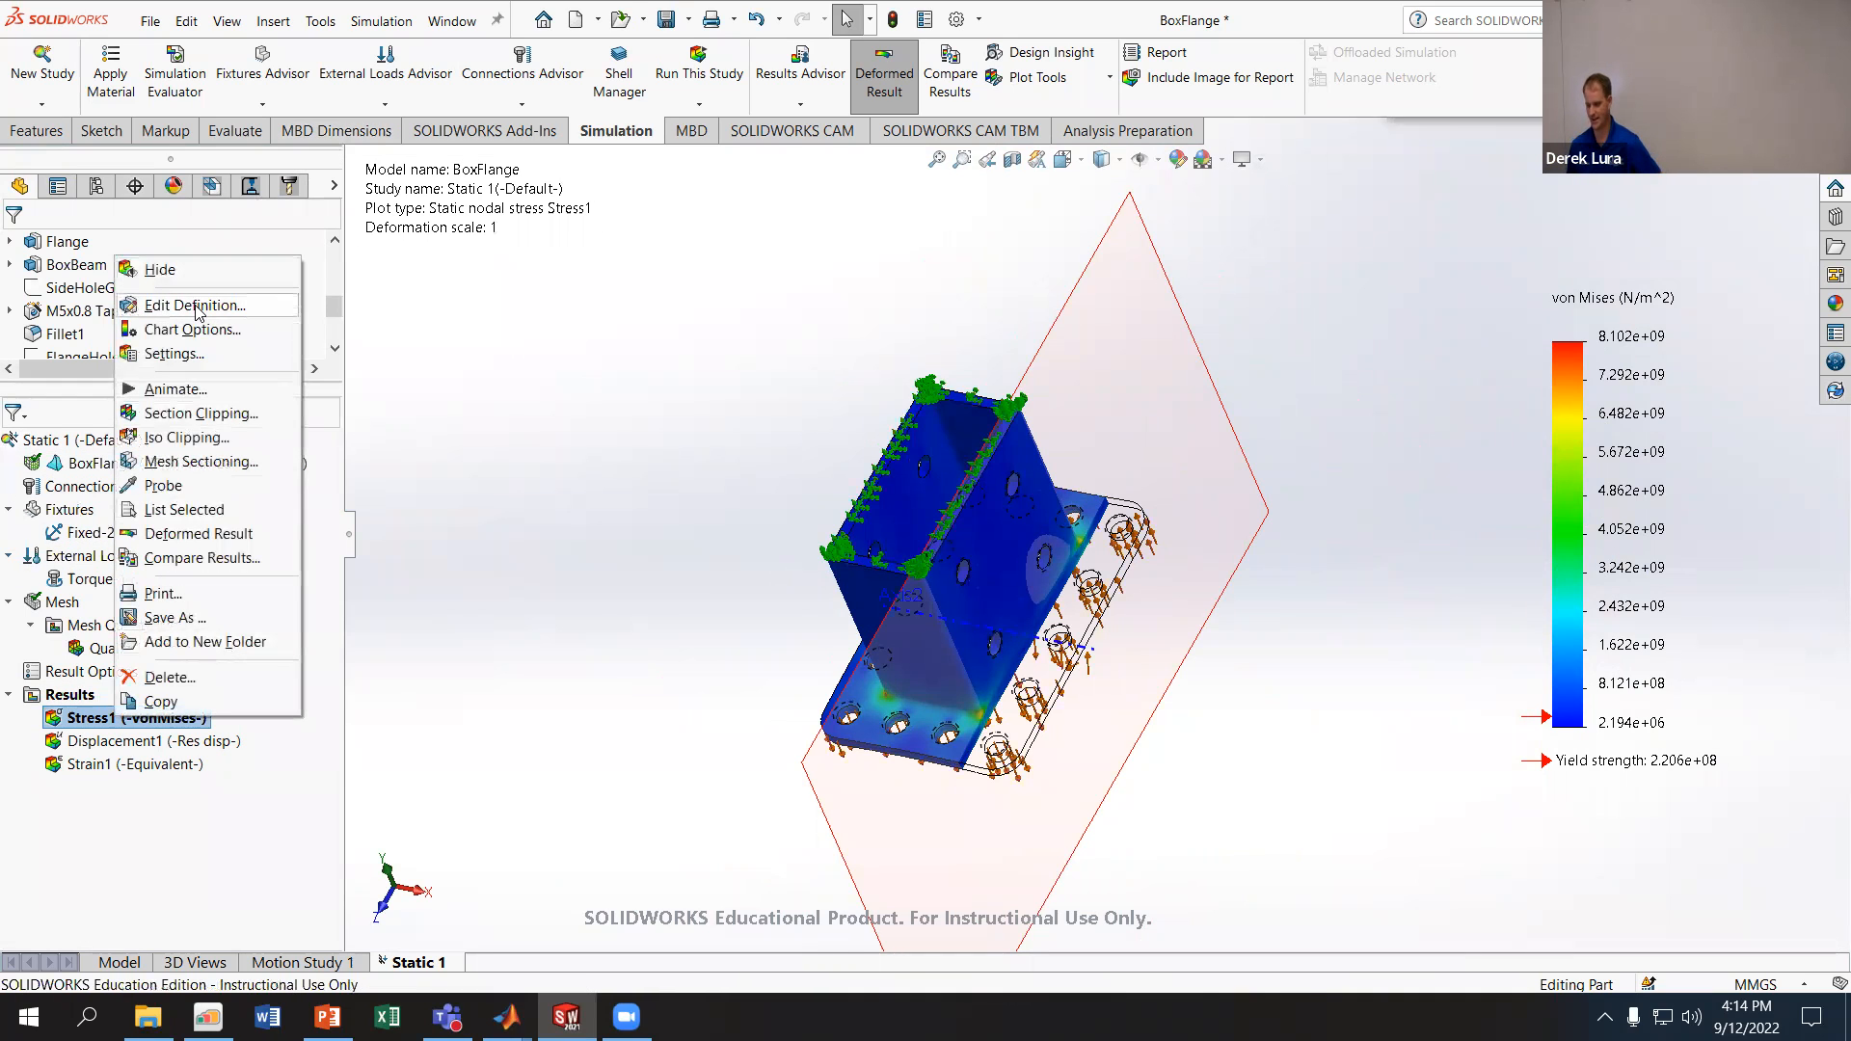
pyautogui.click(190, 306)
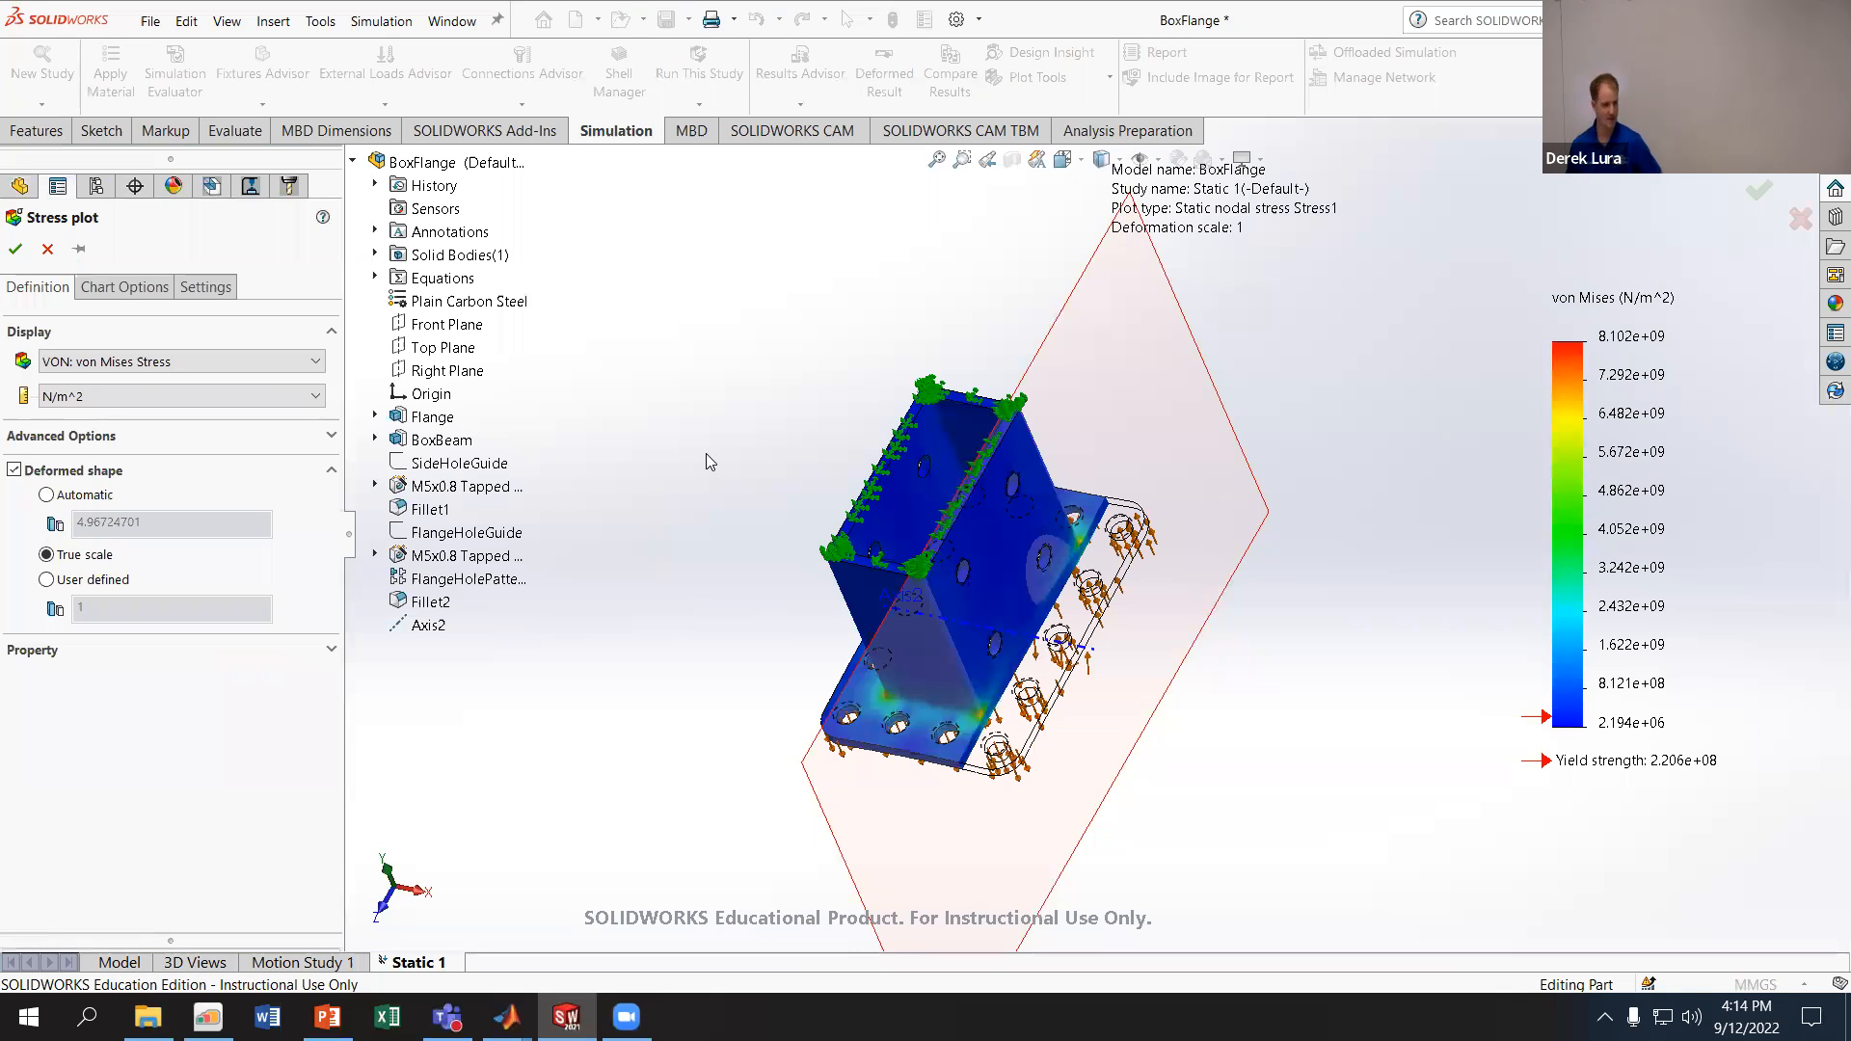
pyautogui.click(47, 497)
pyautogui.click(16, 248)
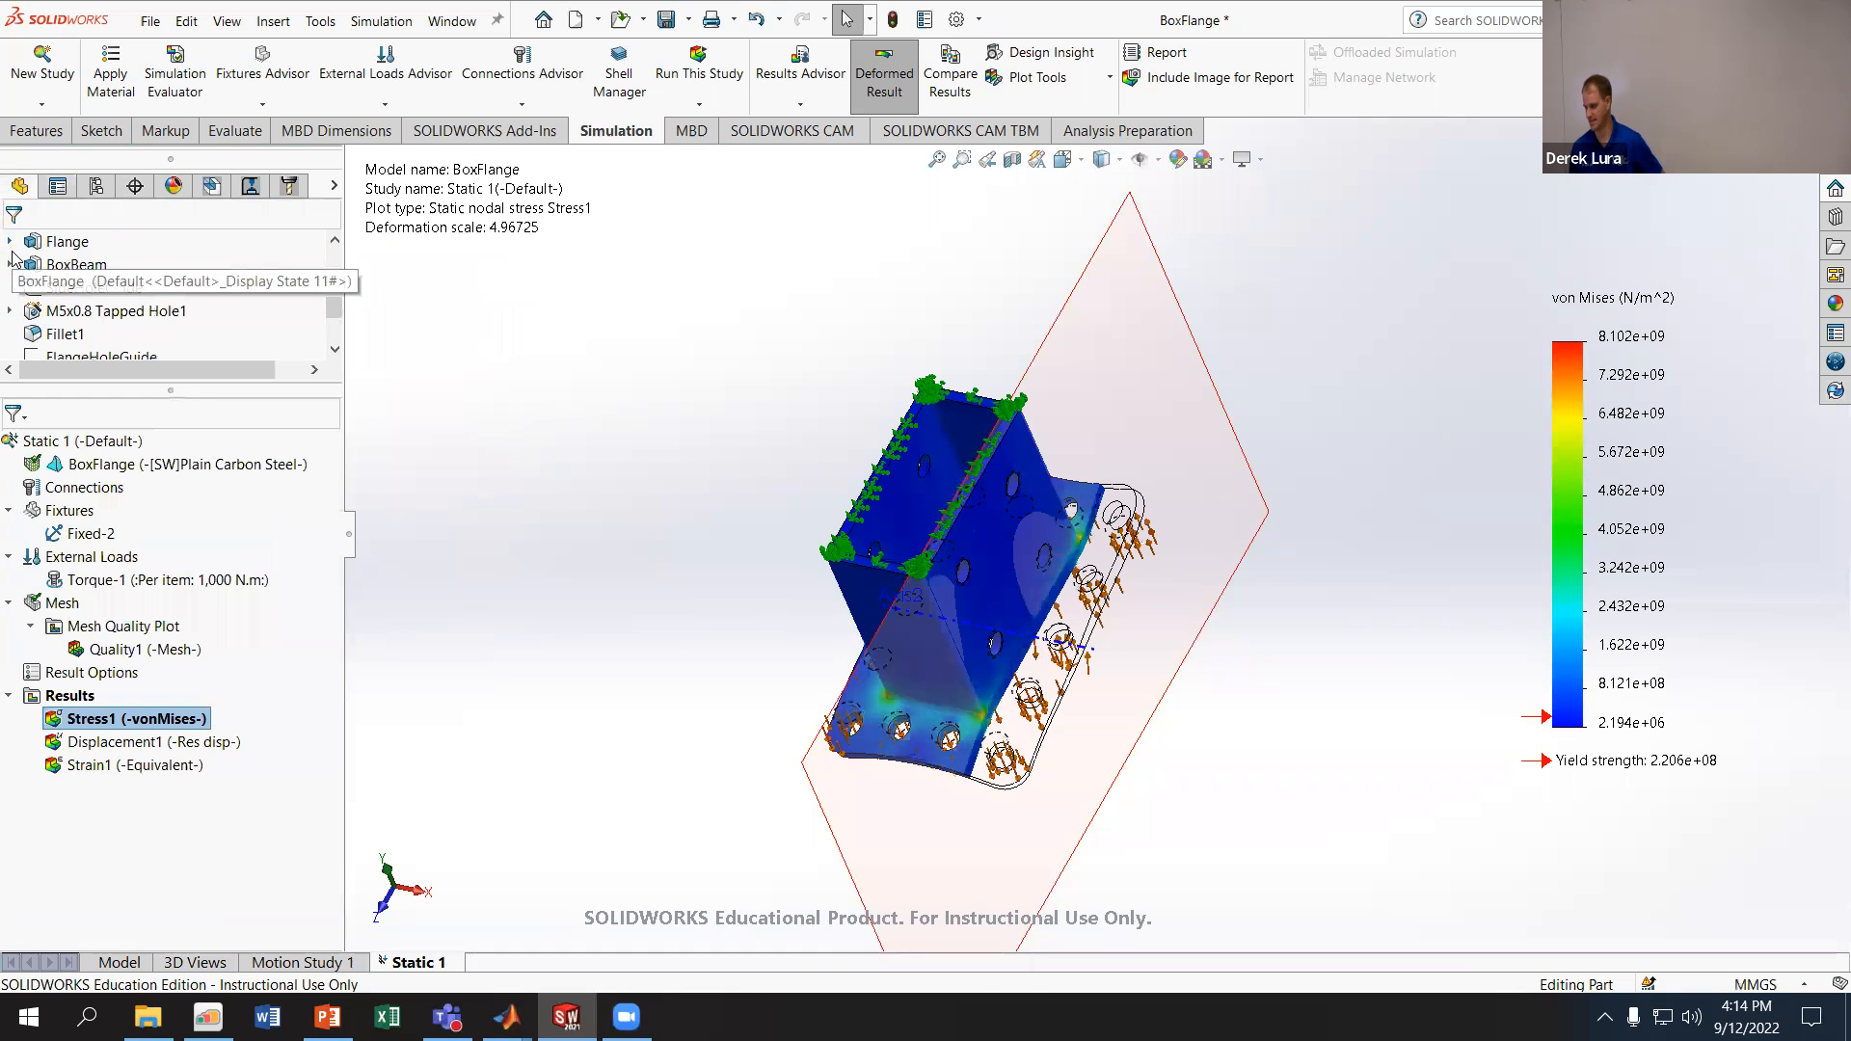
pyautogui.scroll(-6, 1151, 540)
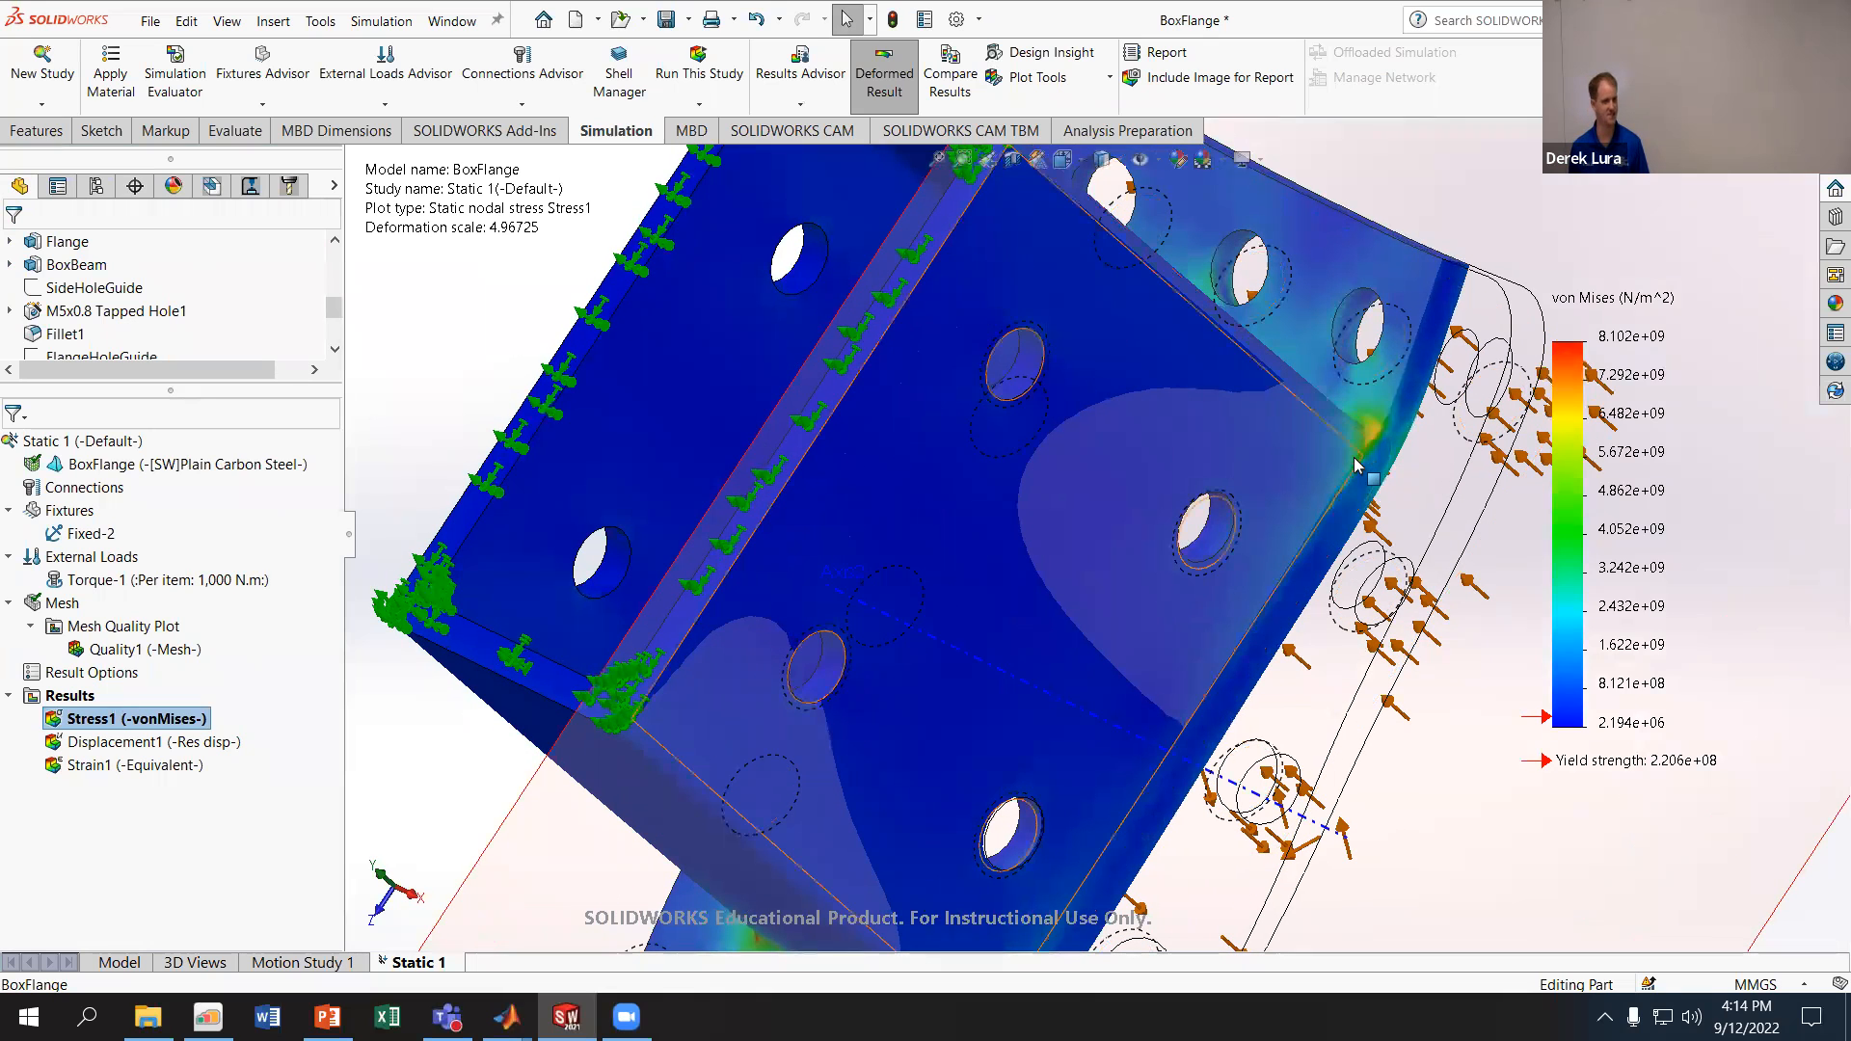
pyautogui.scroll(5, 922, 547)
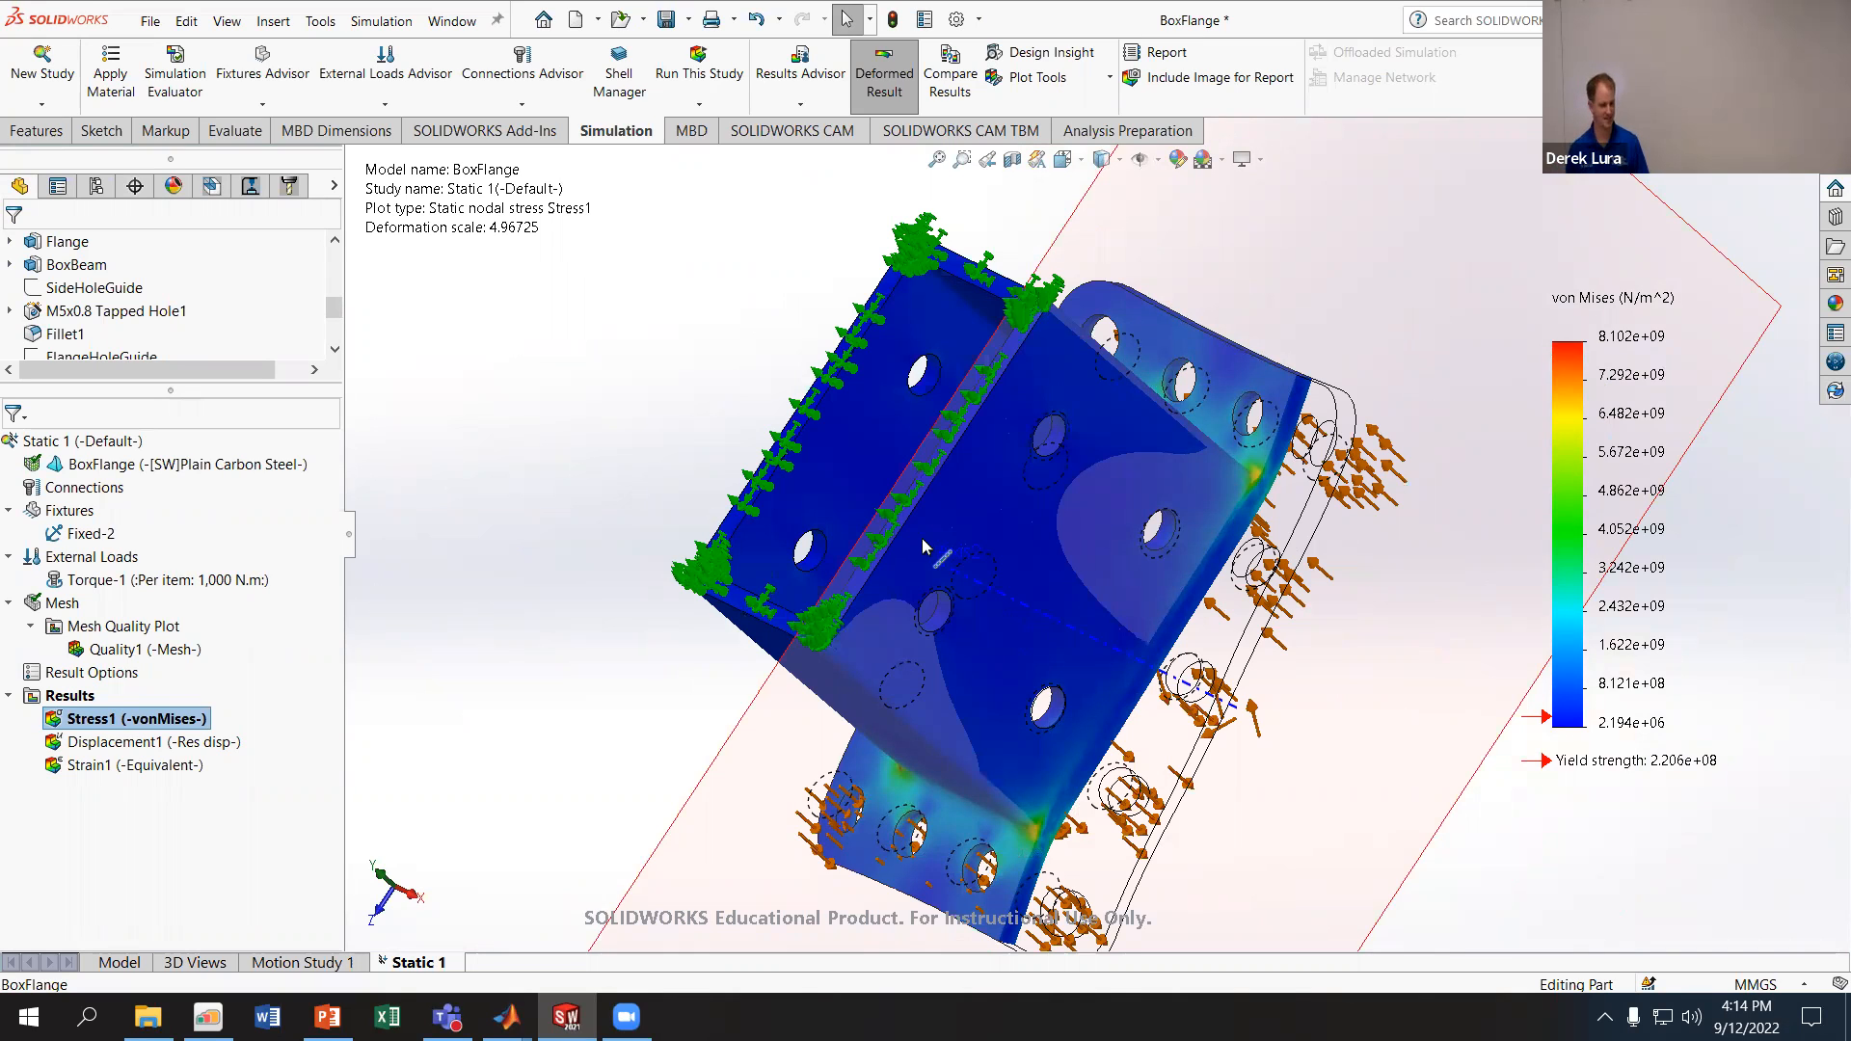
# - Give the von Mises stress plot's deformed shape a user-defined scale of 0
pyautogui.rightClick(147, 722)
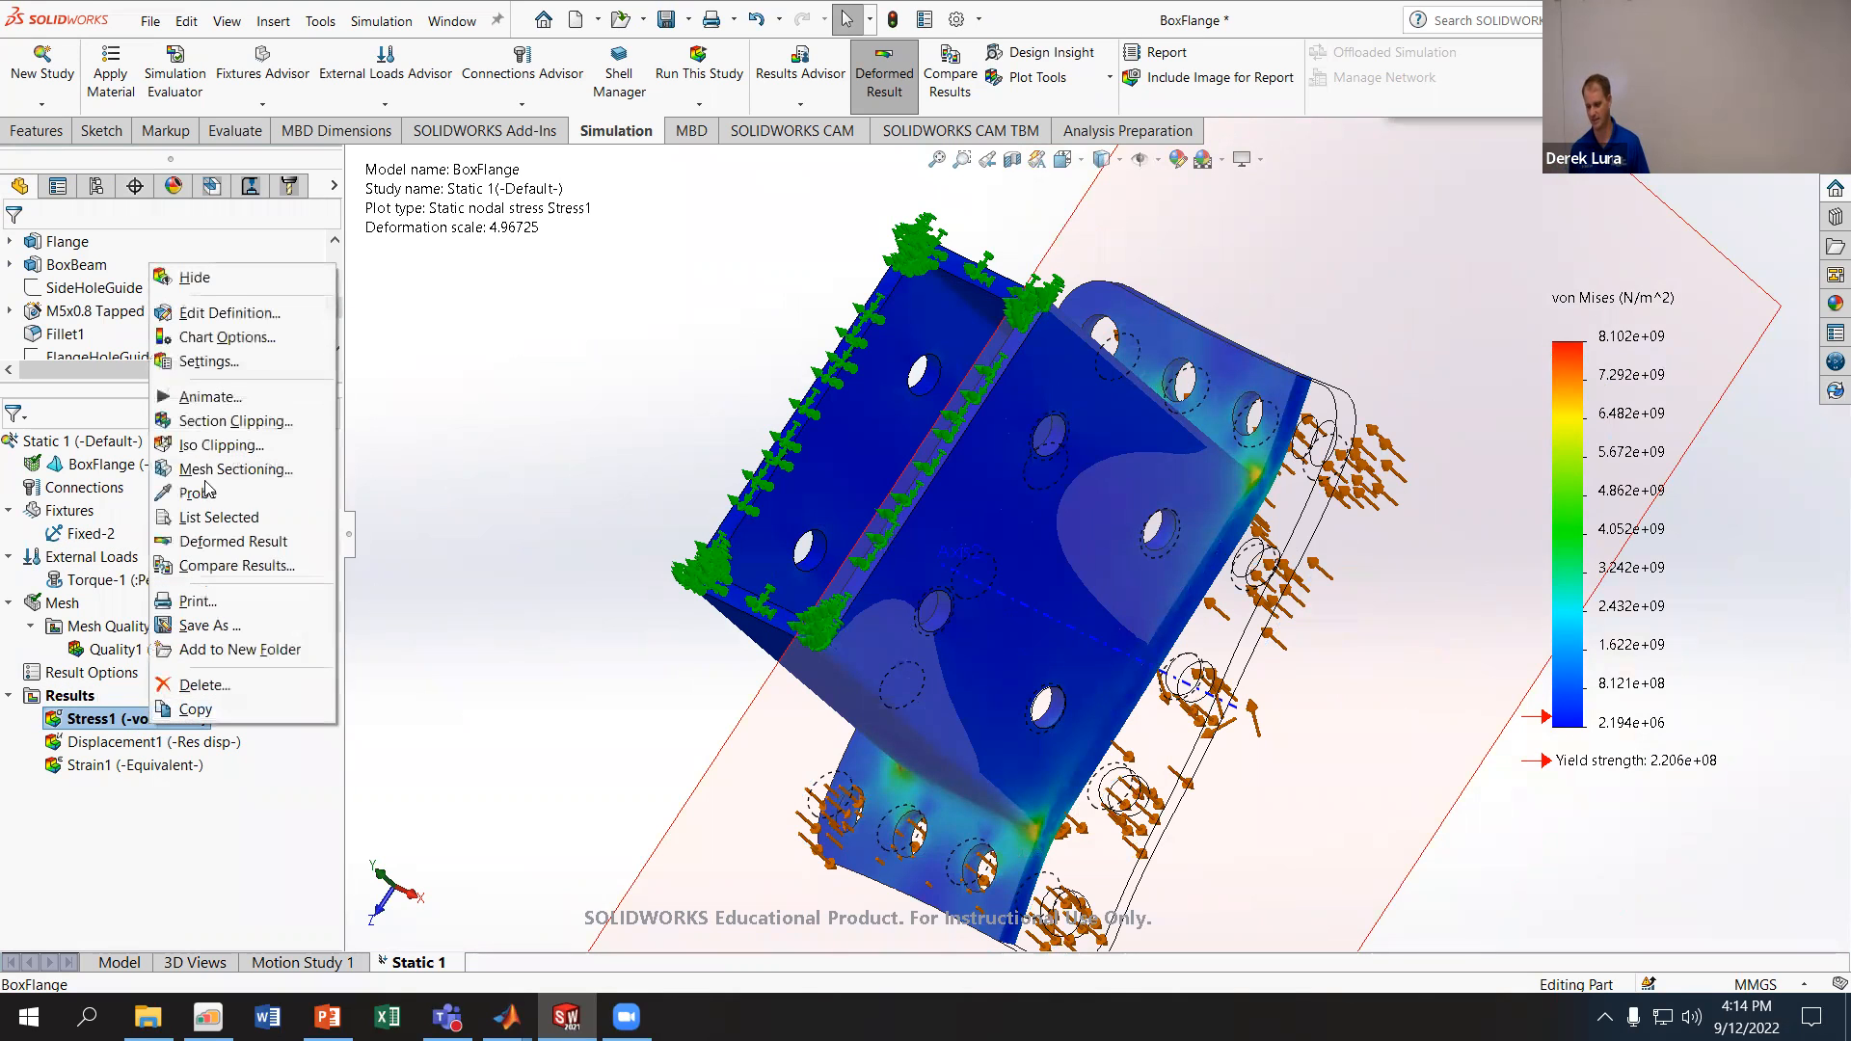
pyautogui.click(256, 315)
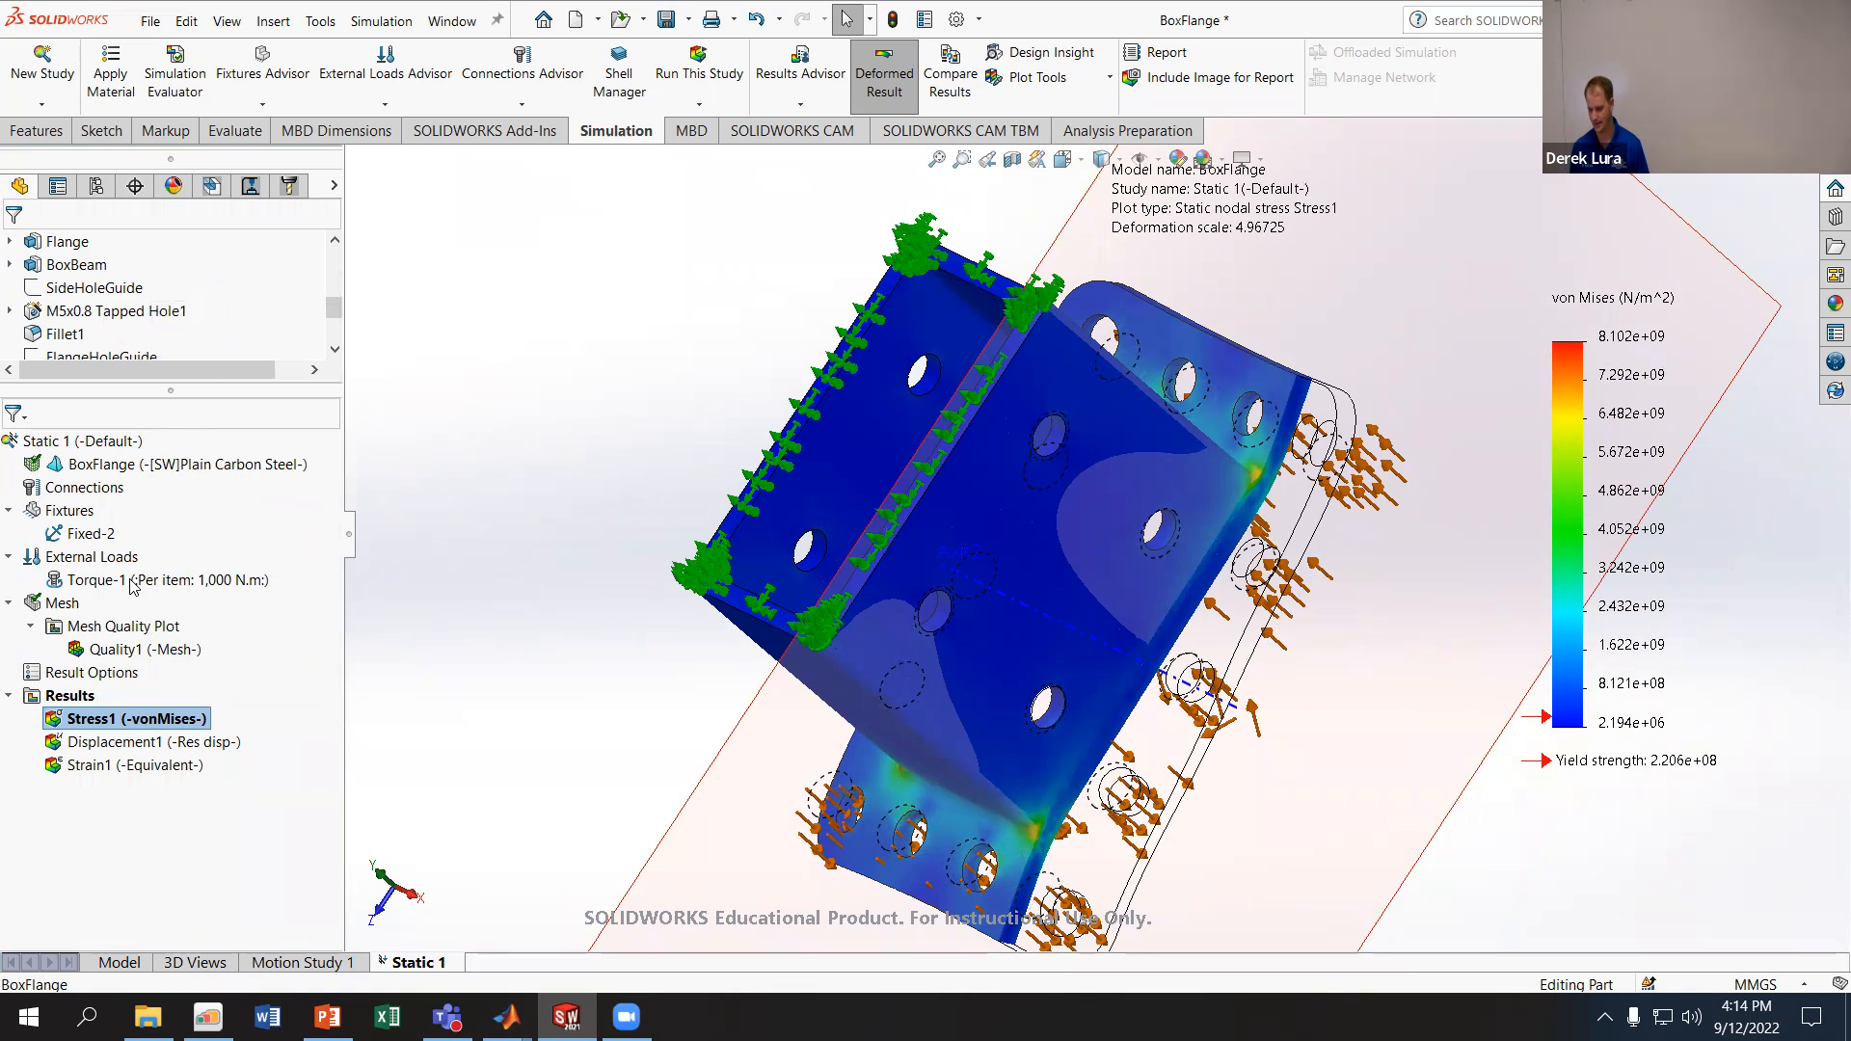
pyautogui.click(47, 580)
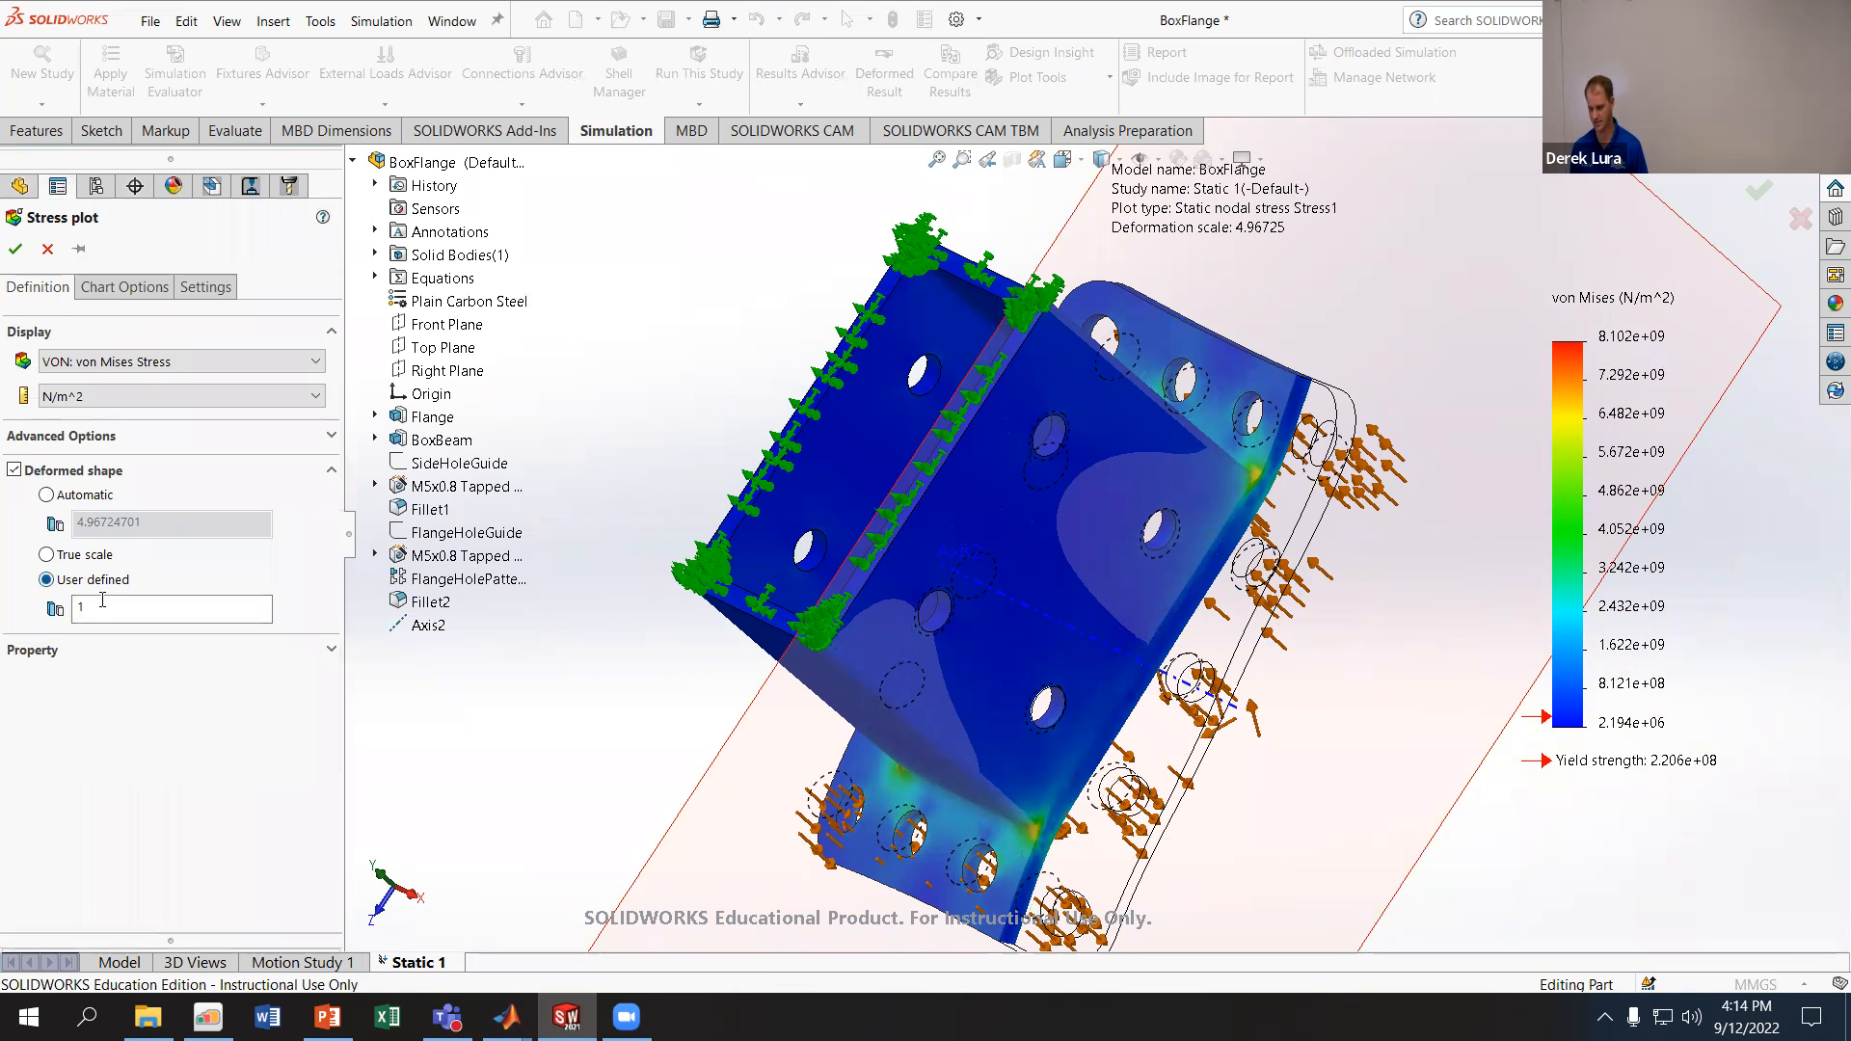
pyautogui.click(14, 250)
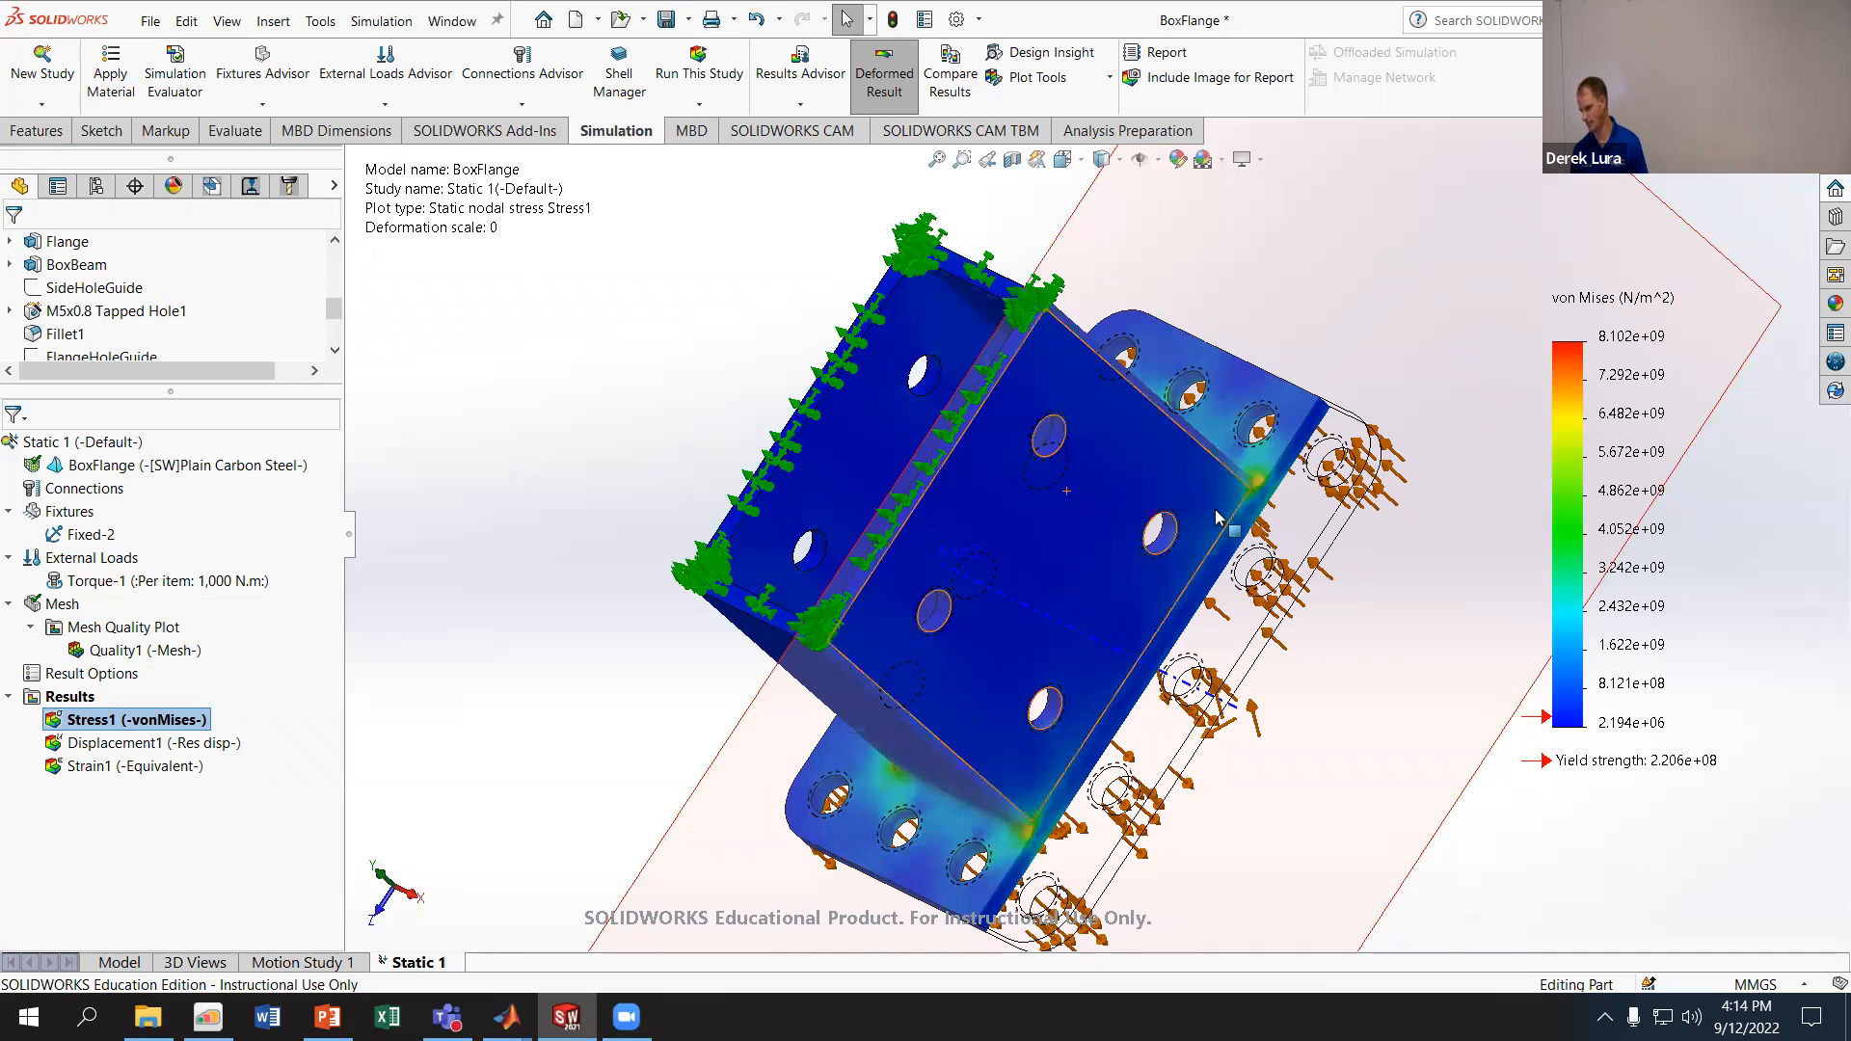
pyautogui.scroll(-3, 1212, 485)
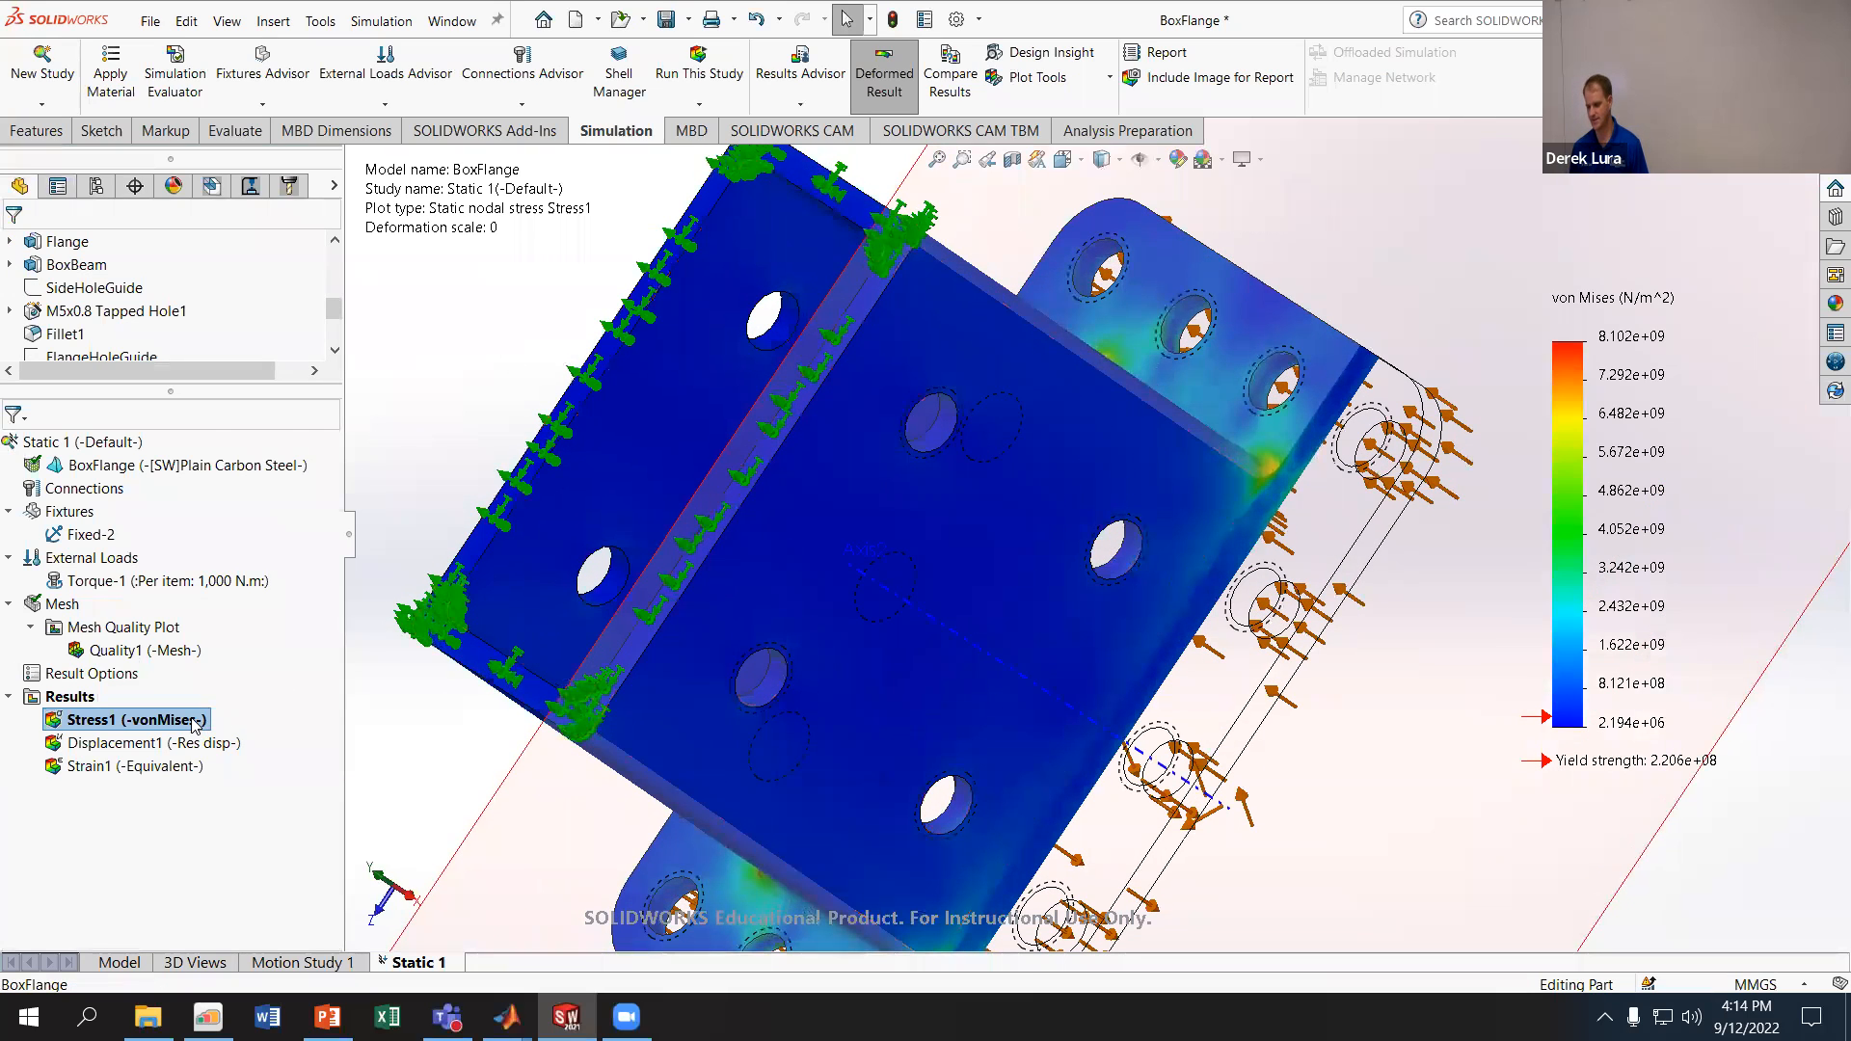
pyautogui.rightClick(195, 724)
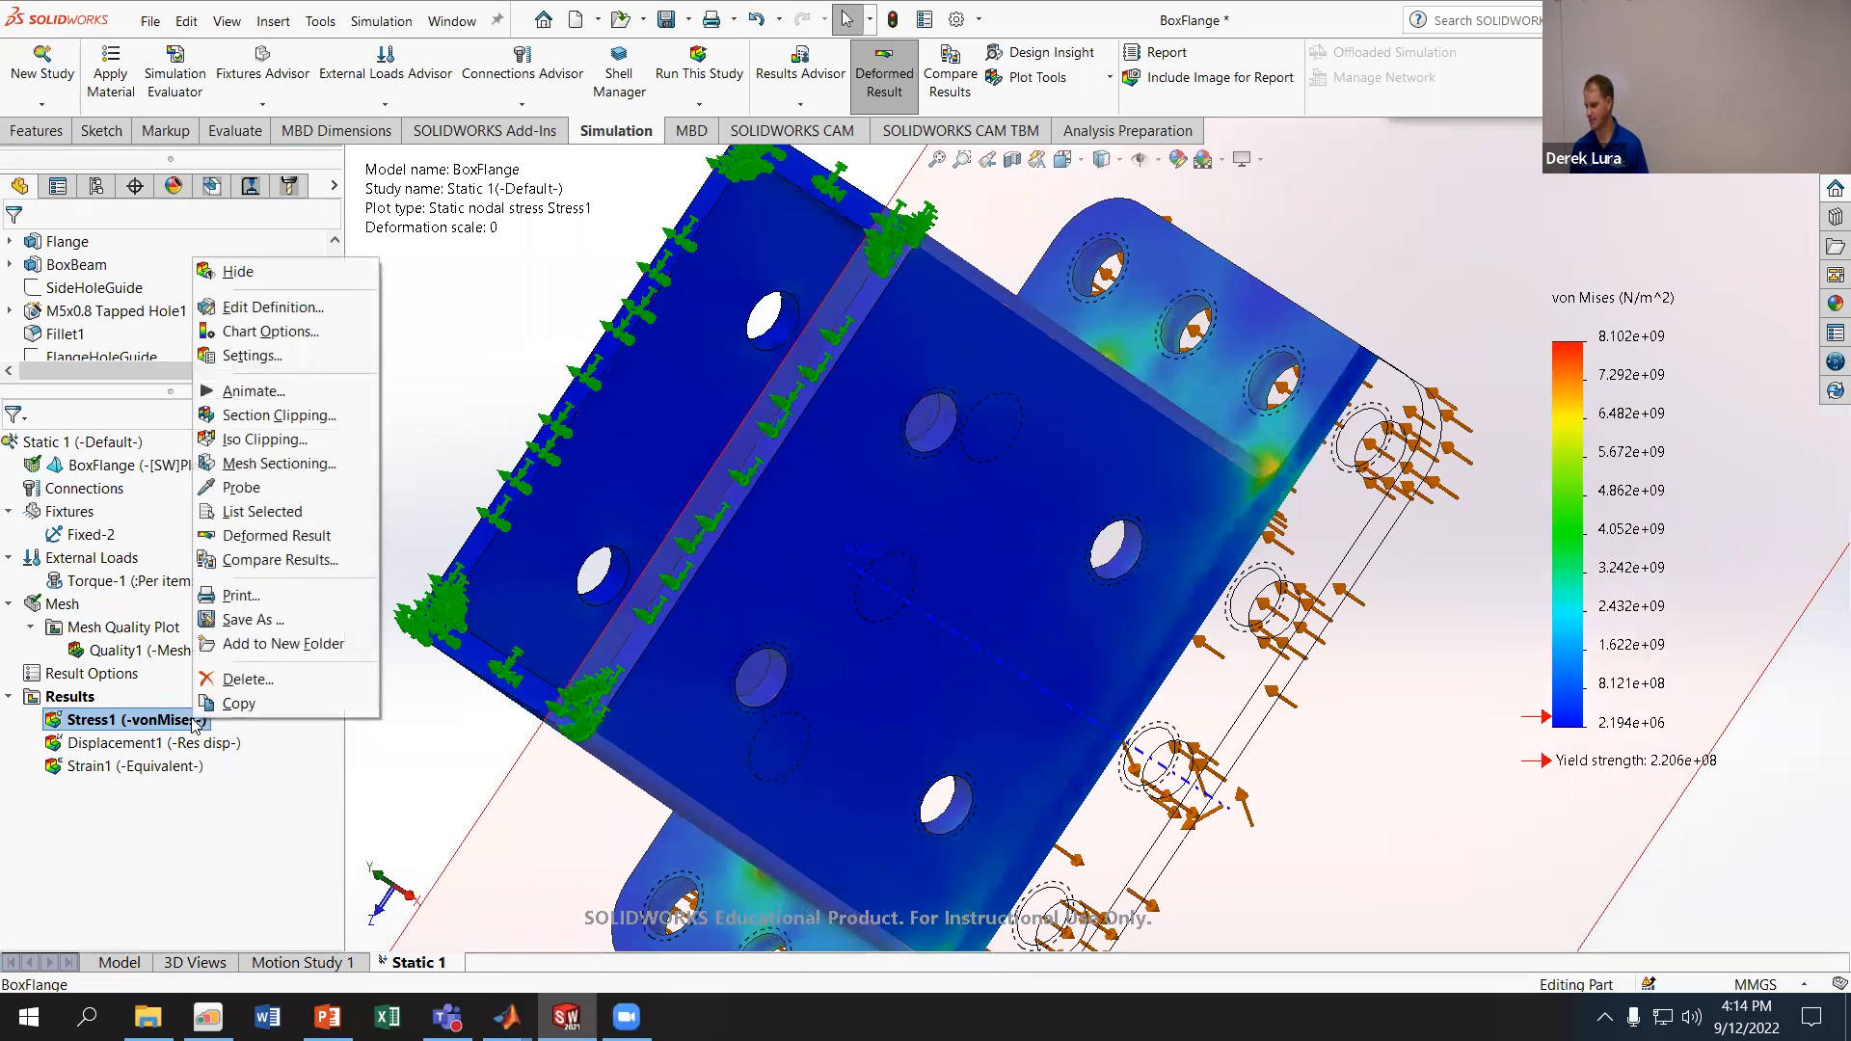
pyautogui.click(265, 440)
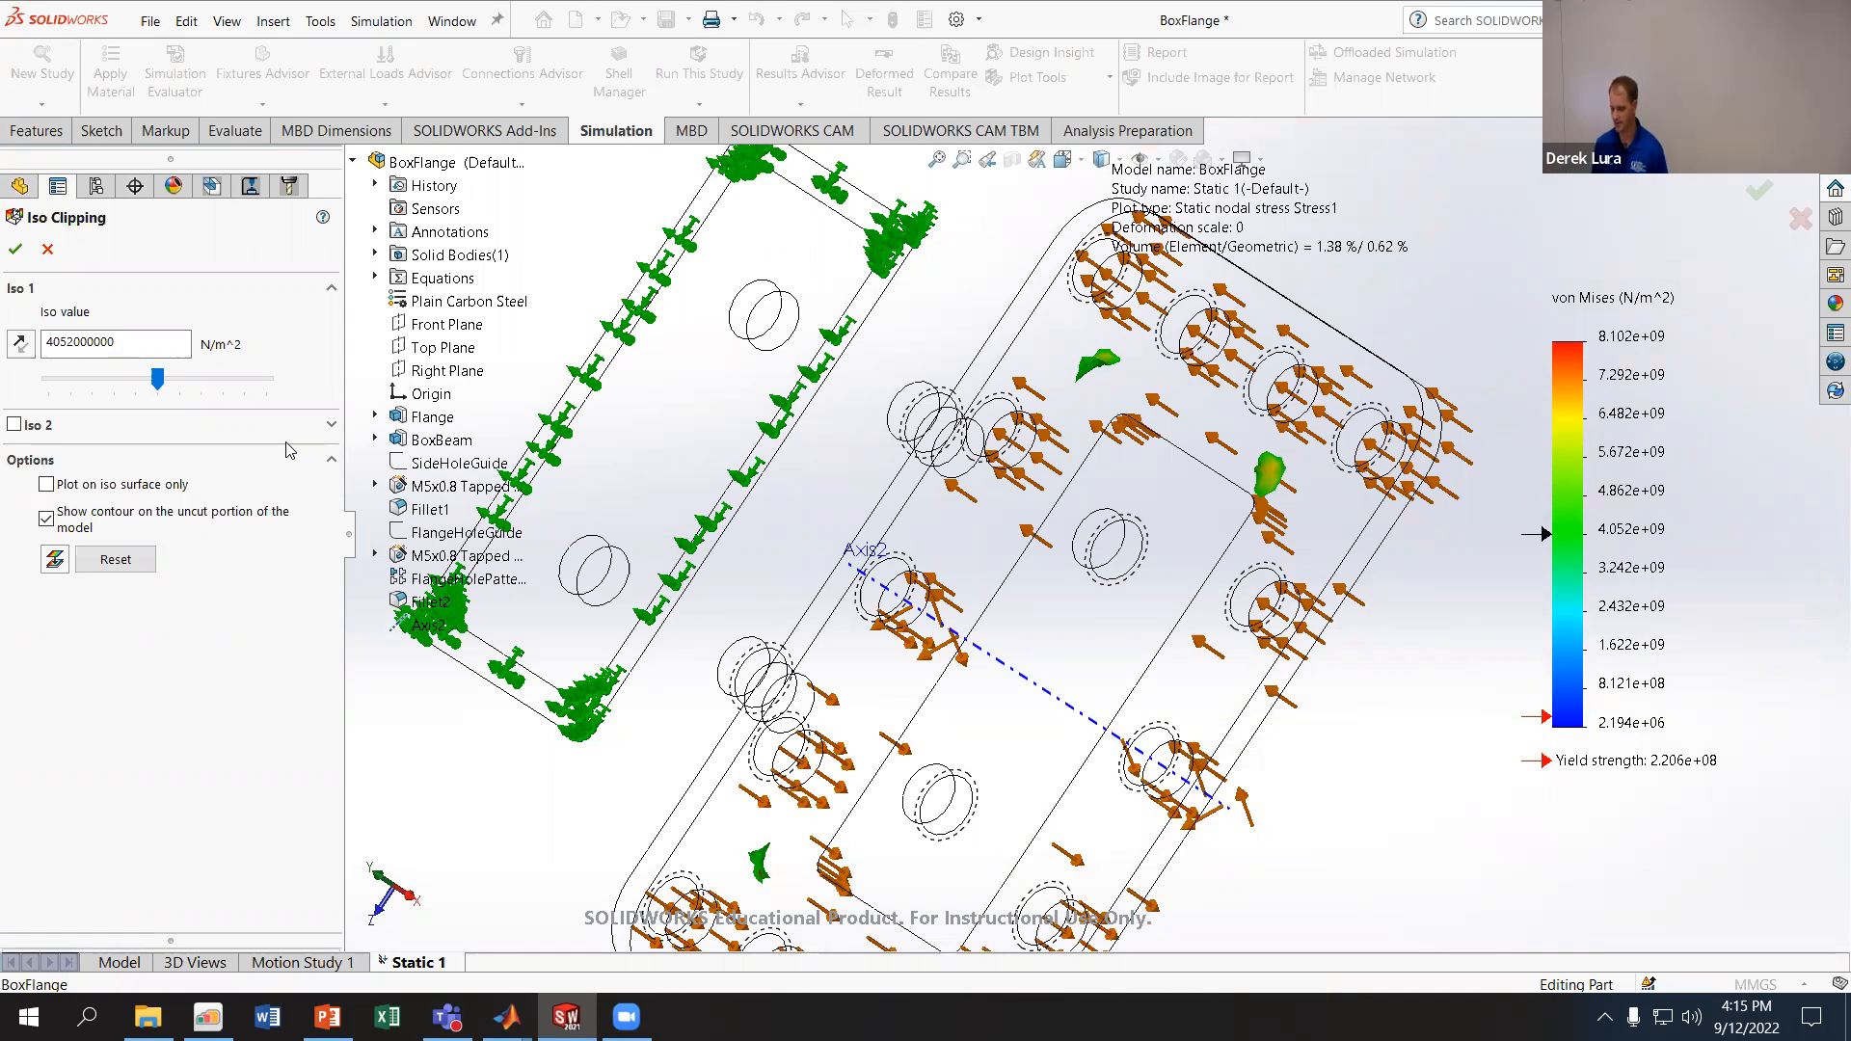
pyautogui.scroll(5, 843, 732)
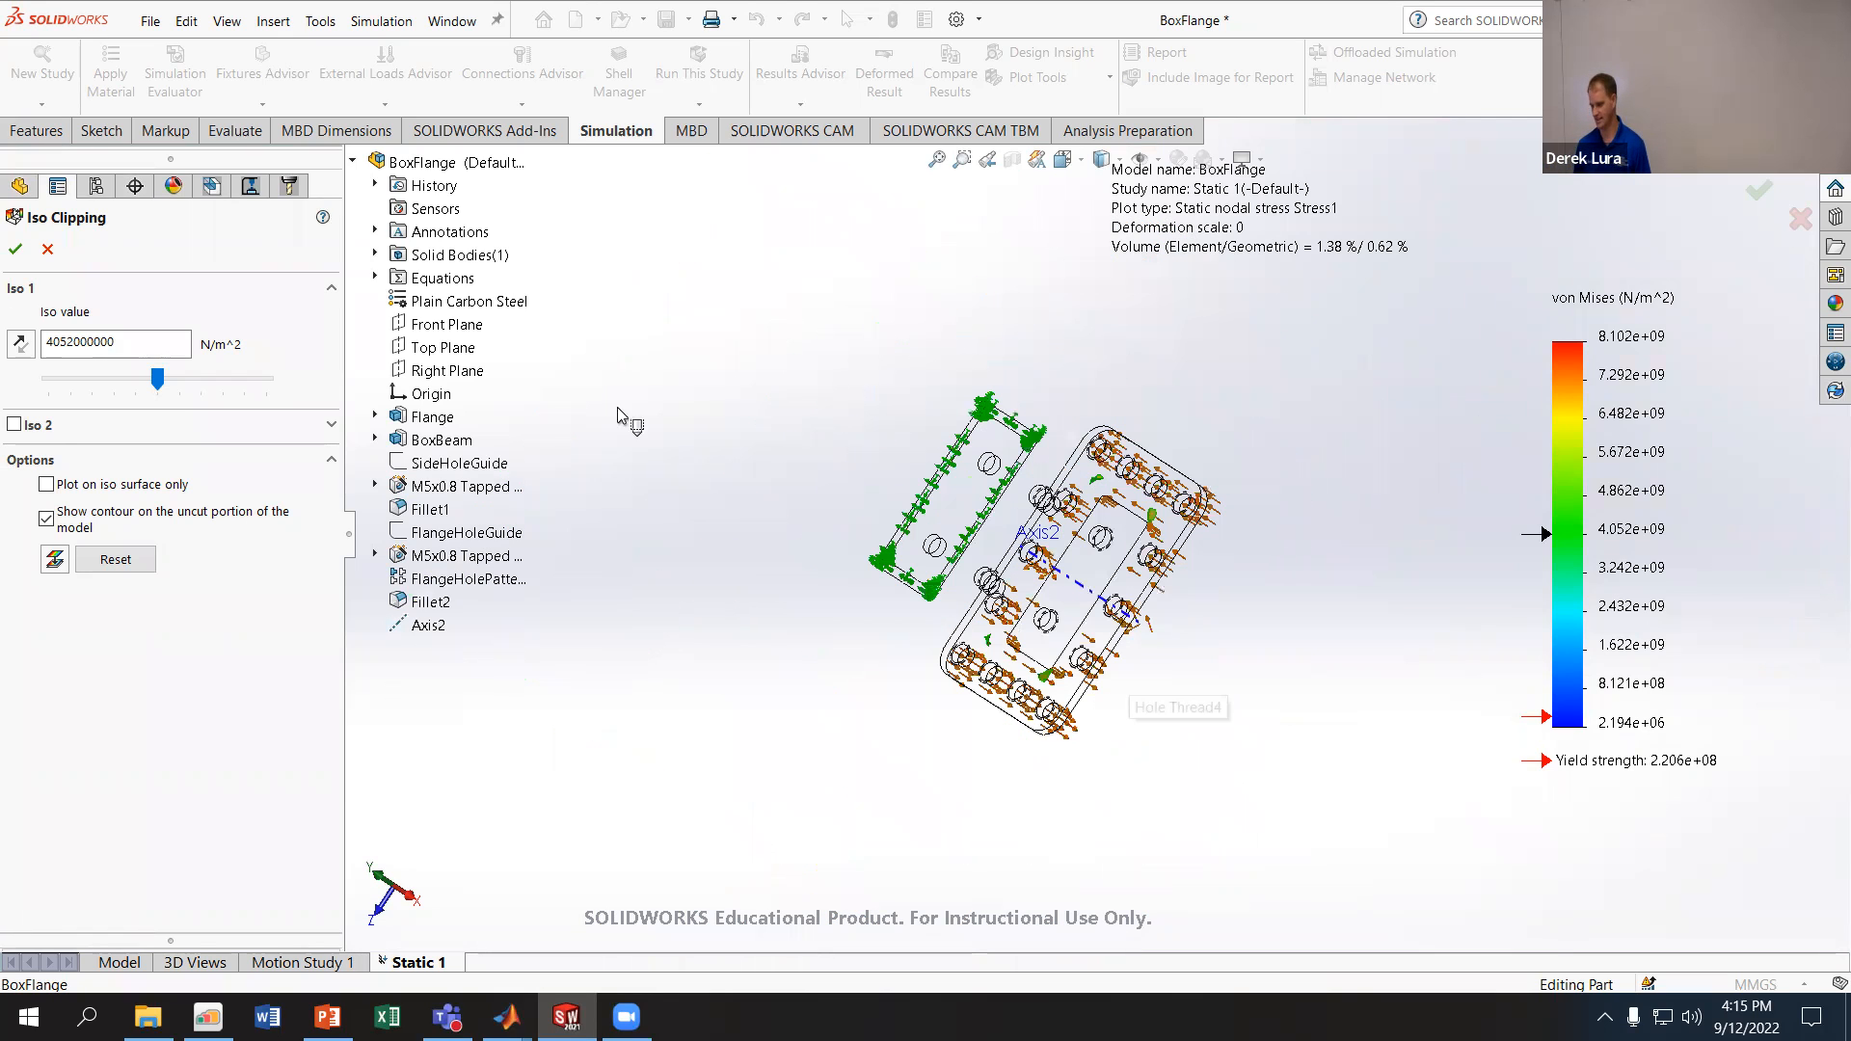
pyautogui.click(25, 355)
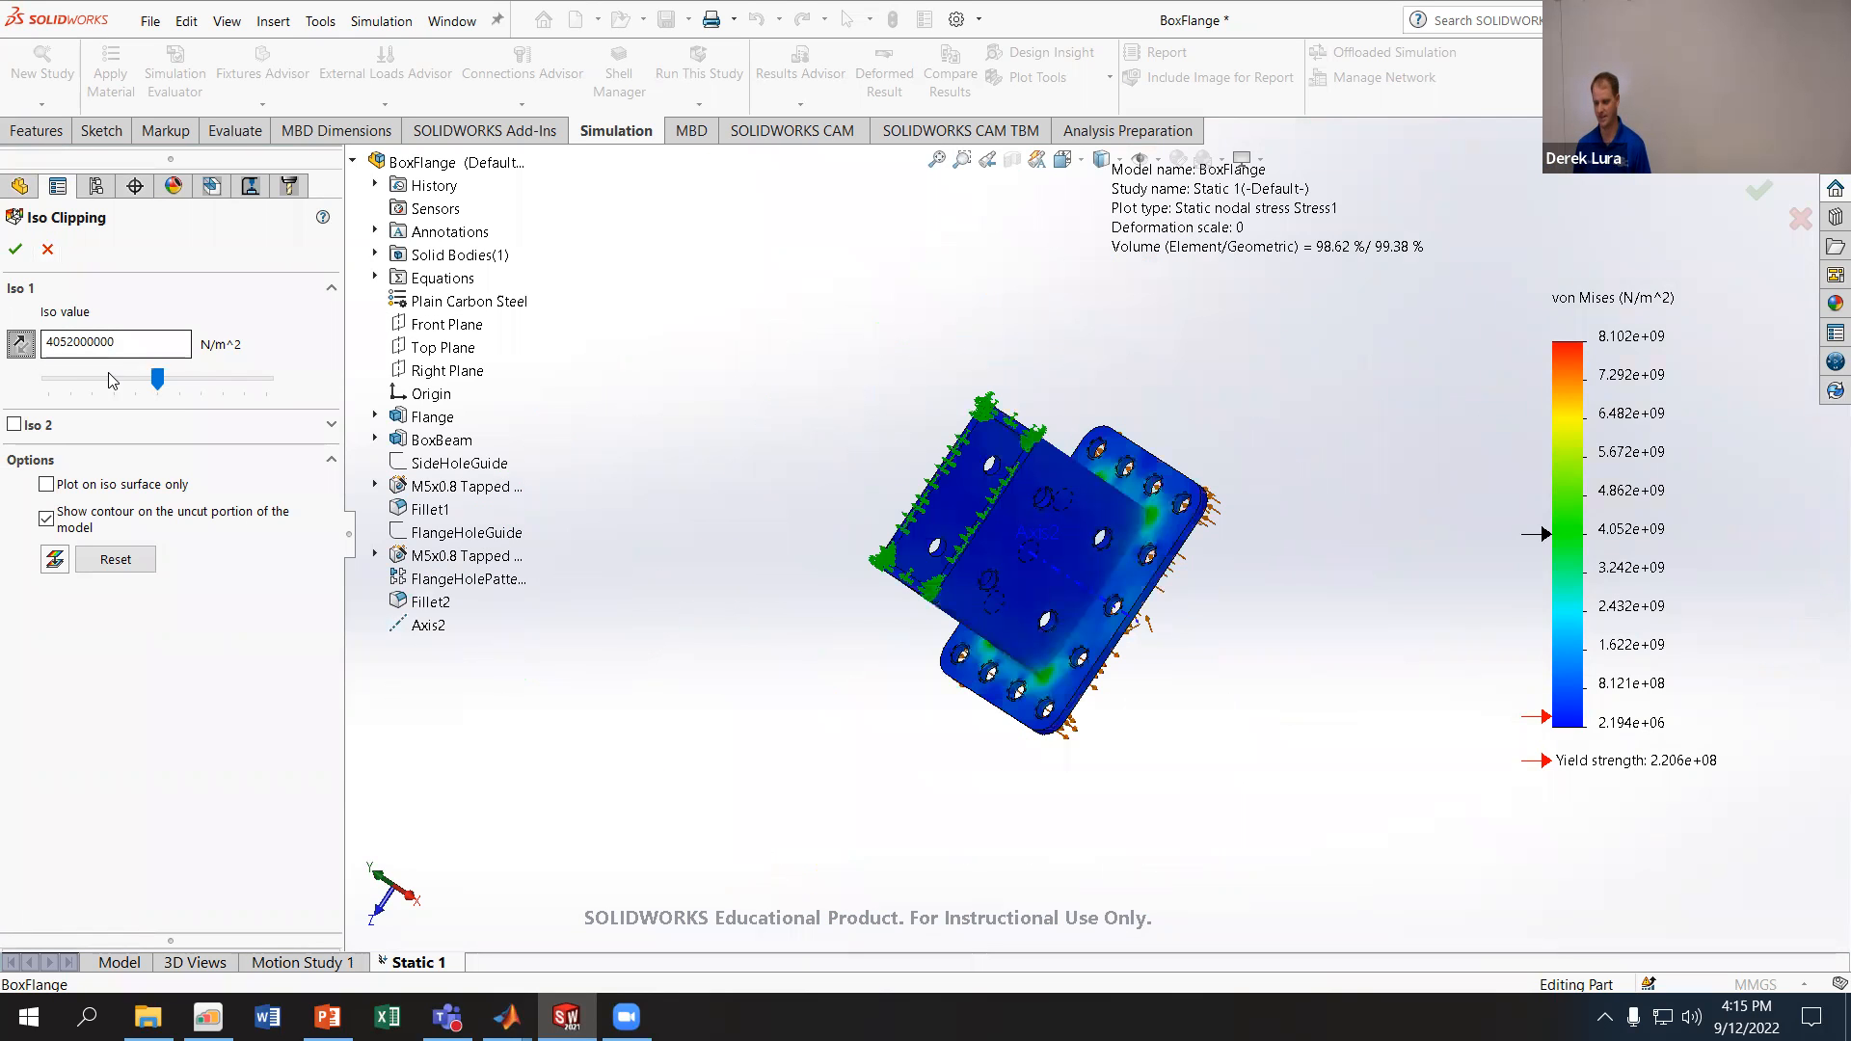
pyautogui.moveTo(123, 377); pyautogui.dragTo(77, 376)
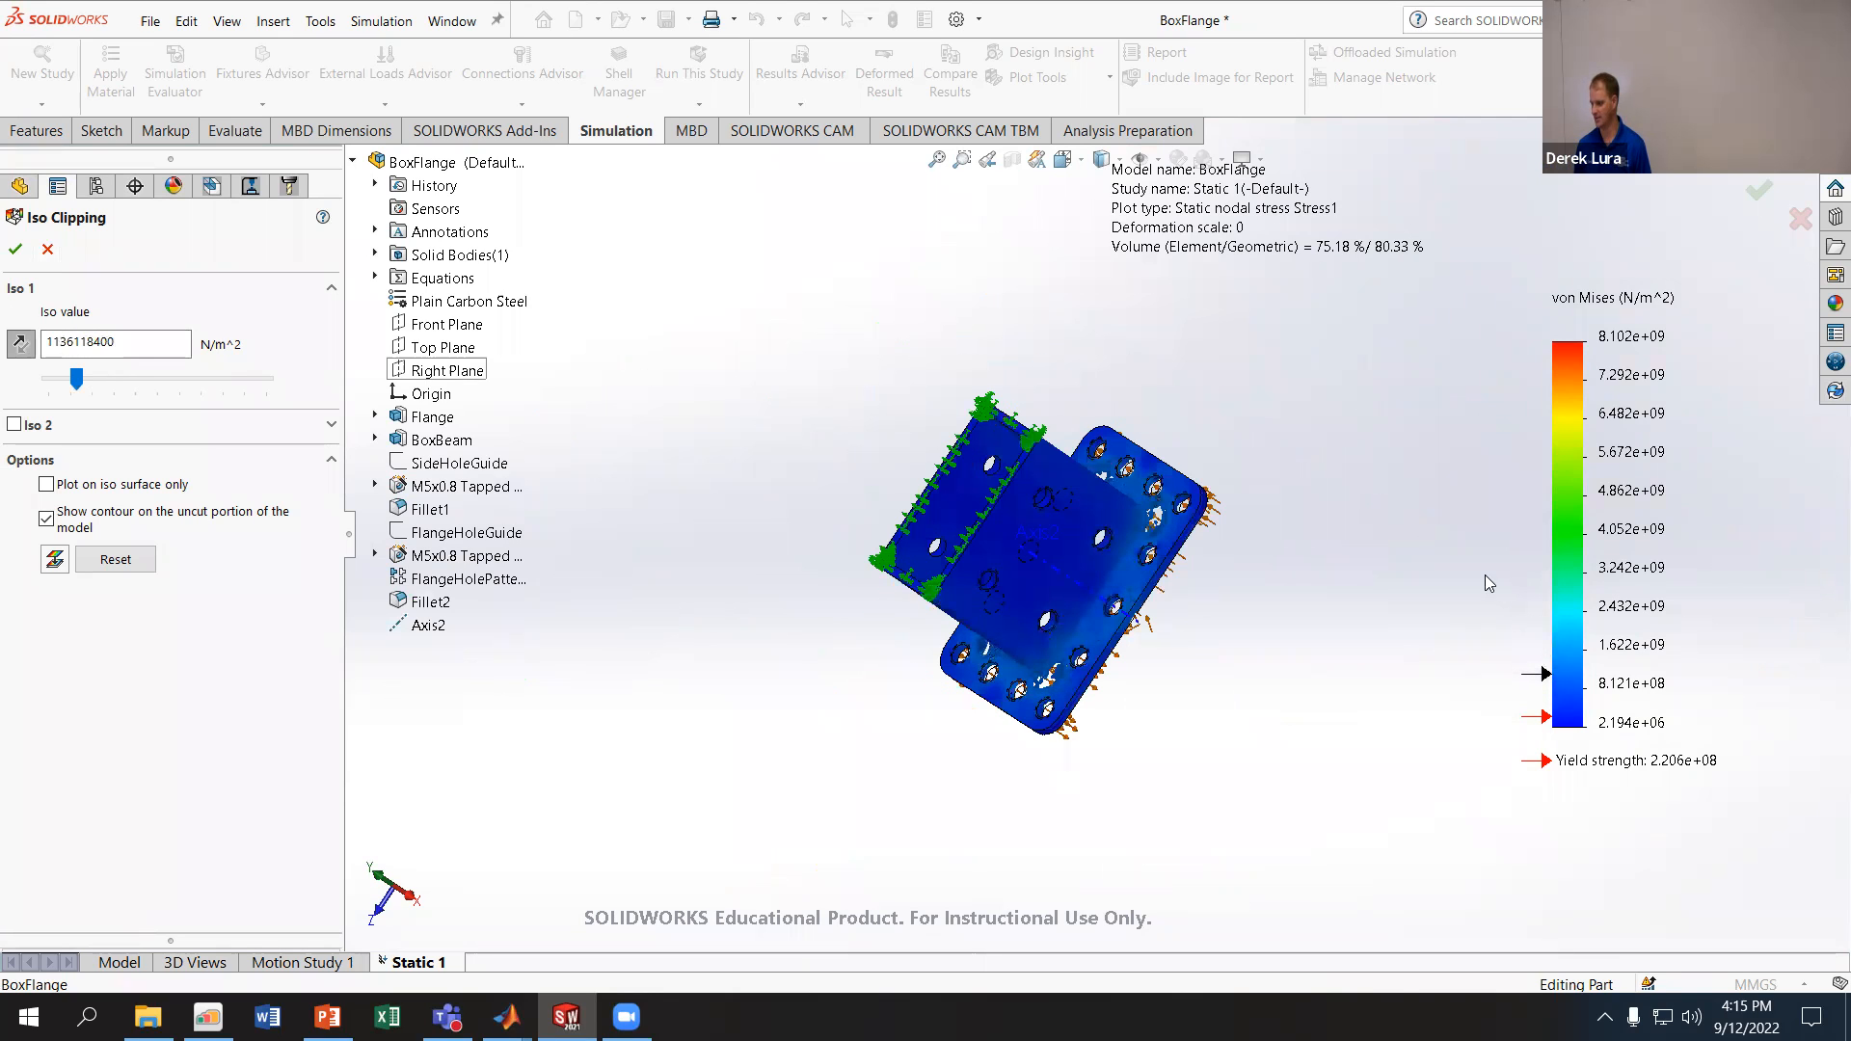
pyautogui.scroll(-3, 1485, 575)
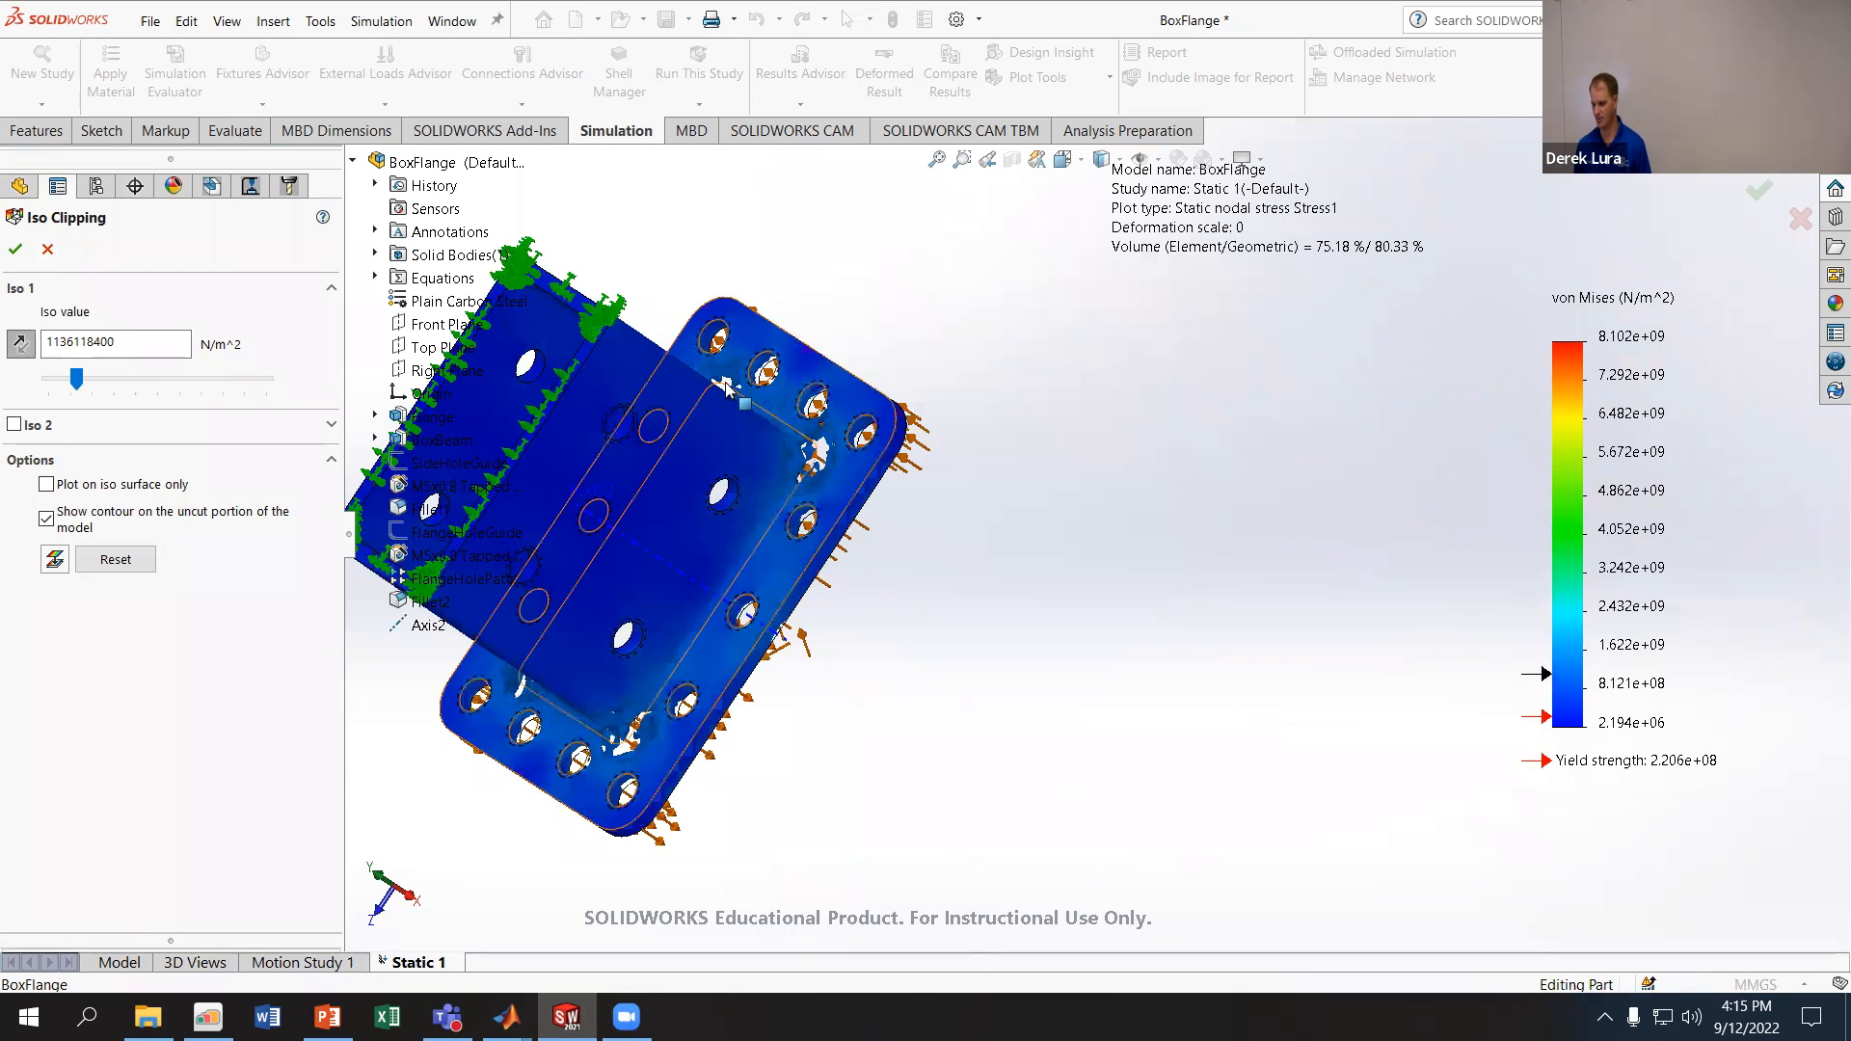
pyautogui.scroll(-2, 728, 385)
pyautogui.moveTo(83, 381); pyautogui.dragTo(77, 382)
pyautogui.click(21, 343)
pyautogui.scroll(5, 816, 530)
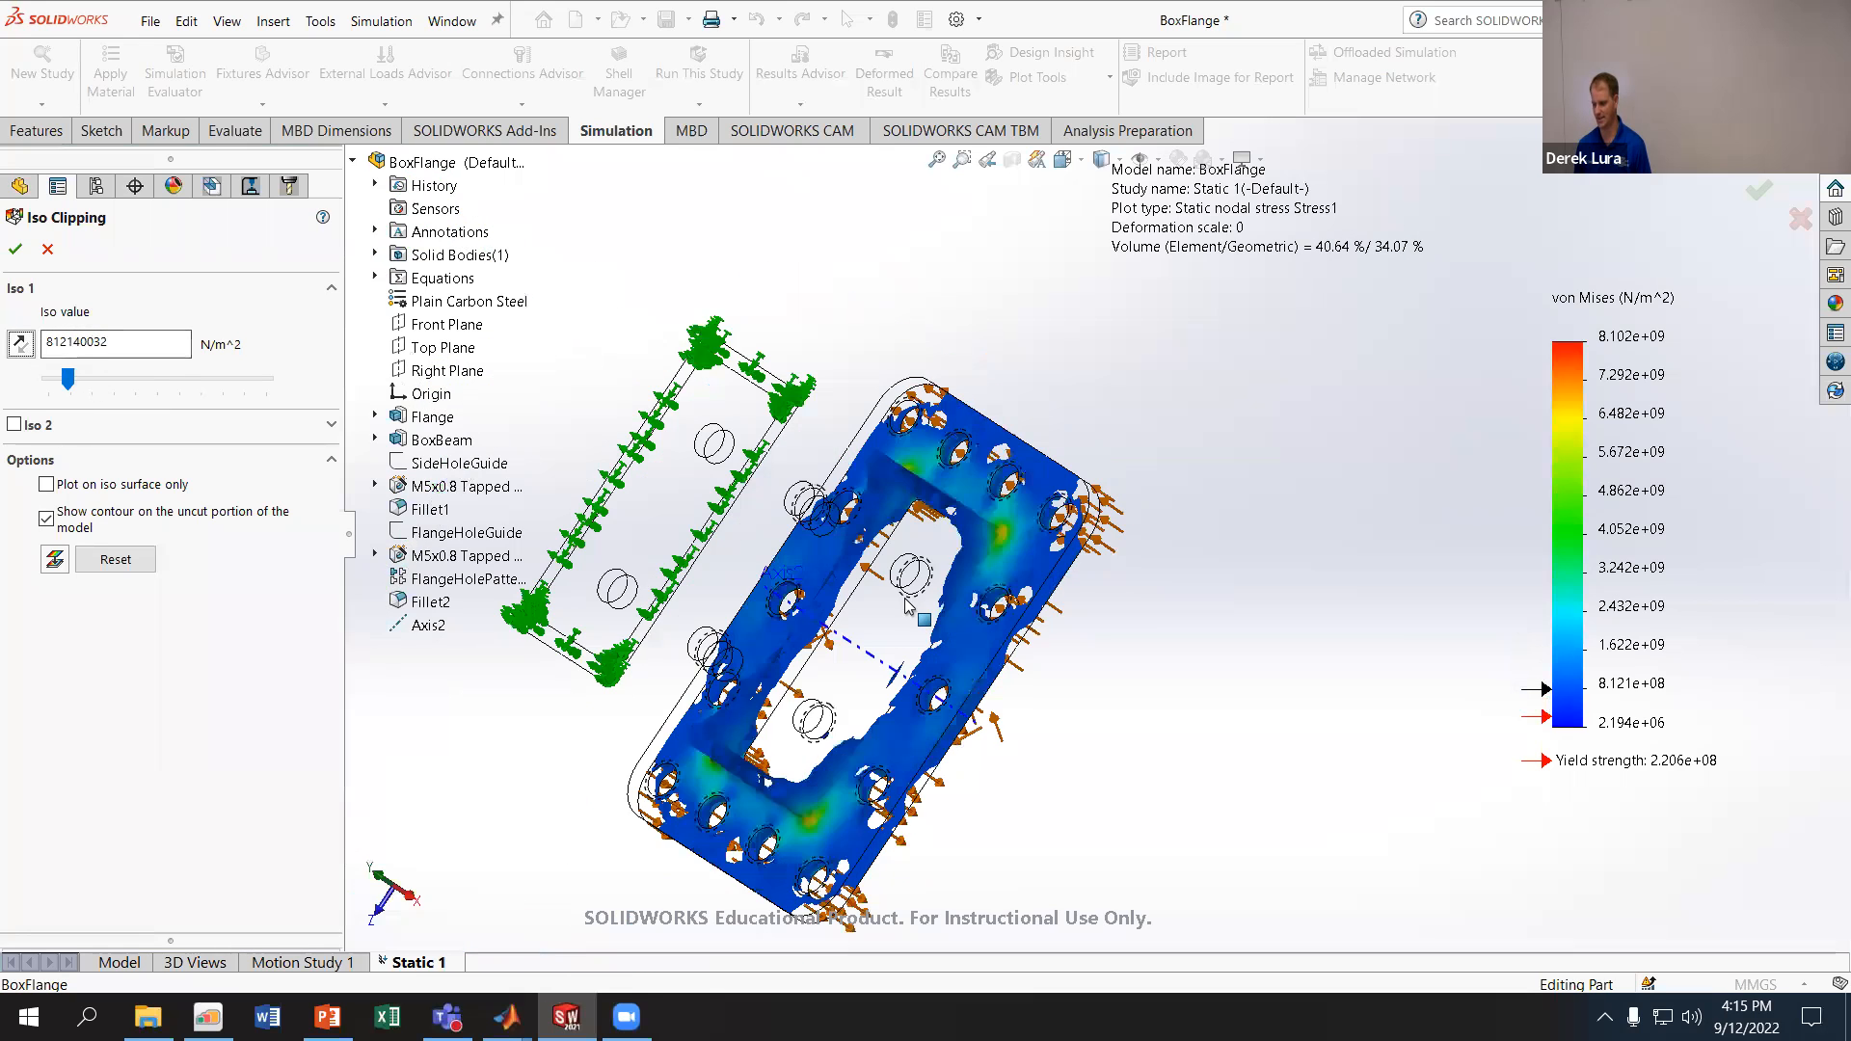
pyautogui.moveTo(86, 383); pyautogui.dragTo(96, 383)
pyautogui.moveTo(772, 540); pyautogui.dragTo(742, 596, button='middle')
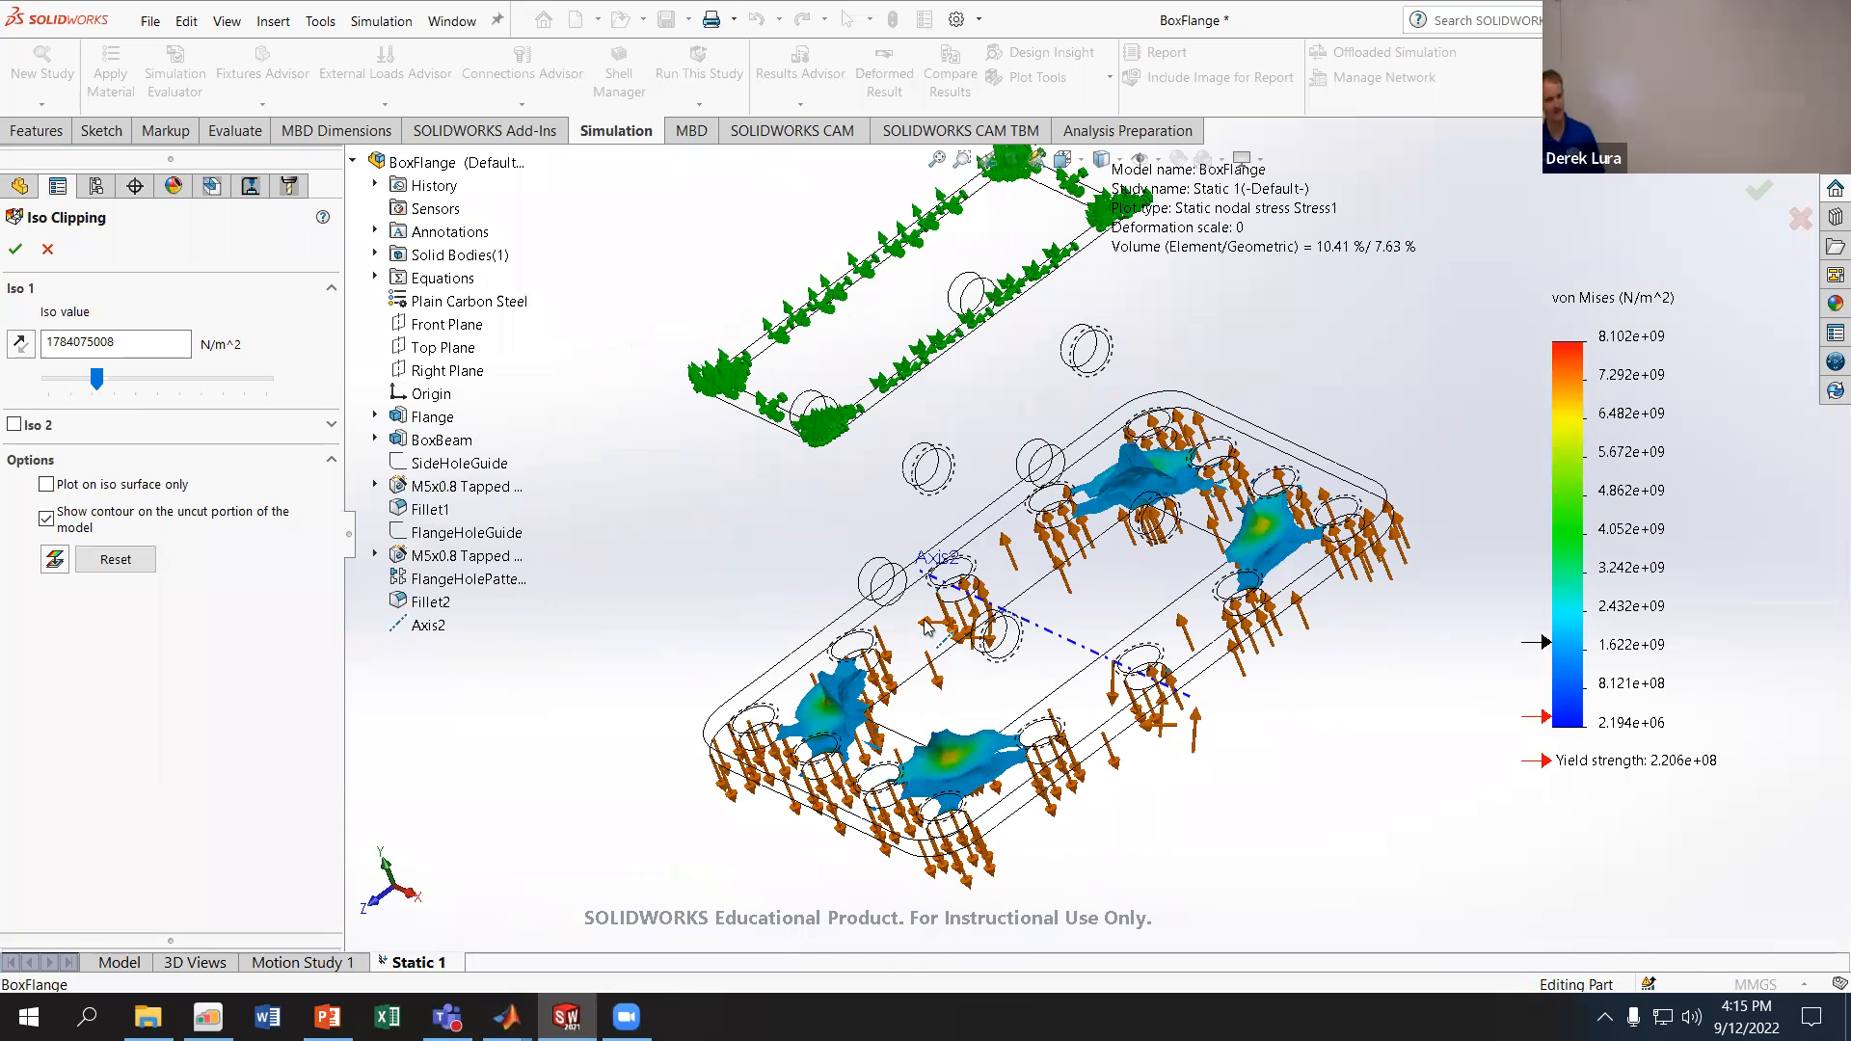
pyautogui.moveTo(98, 377)
pyautogui.mouseDown()
pyautogui.moveTo(54, 385)
pyautogui.moveTo(184, 380)
pyautogui.moveTo(233, 346)
pyautogui.moveTo(183, 374)
pyautogui.moveTo(104, 364)
pyautogui.mouseUp()
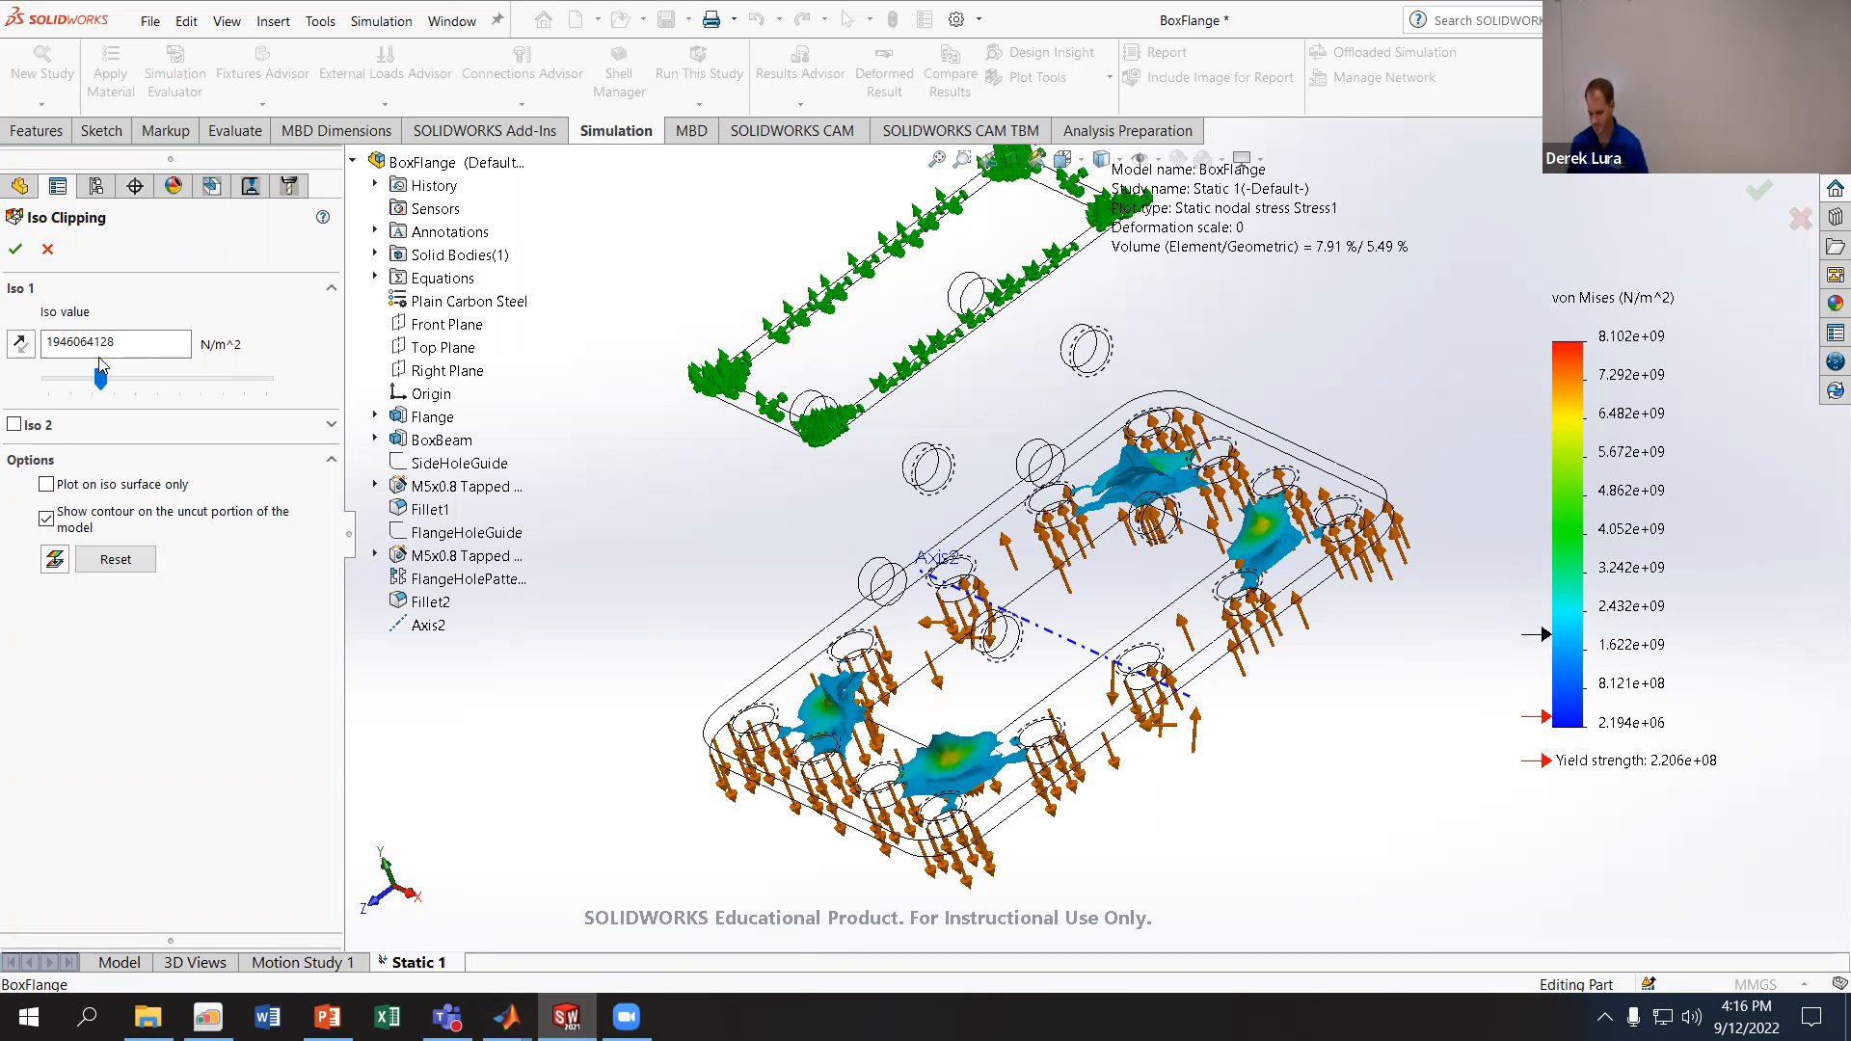
# - Add a second iso value of 731145472 N/m^2 with reversed clipping, plot on iso surfaces only, and apply the iso clipping
pyautogui.click(13, 425)
pyautogui.moveTo(164, 522); pyautogui.dragTo(68, 522)
pyautogui.moveTo(723, 657); pyautogui.dragTo(1504, 502, button='middle')
pyautogui.scroll(-8, 1205, 500)
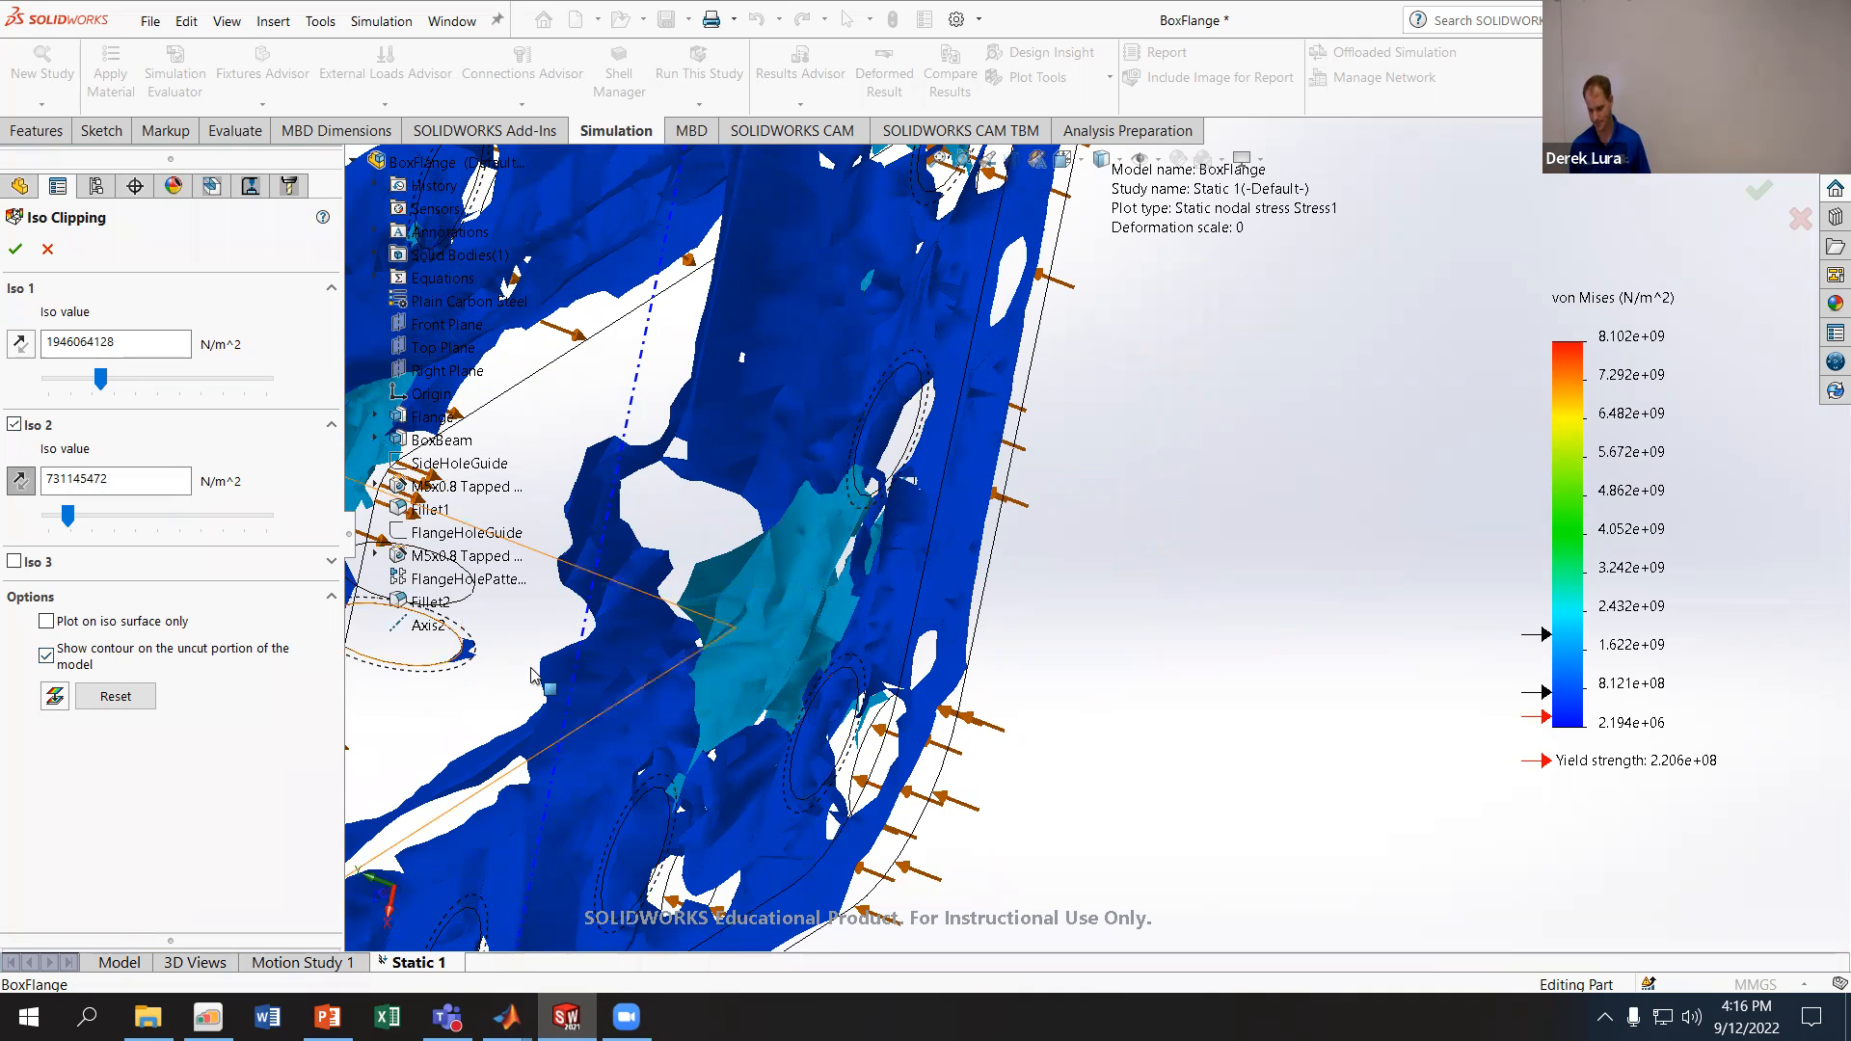
pyautogui.scroll(5, 627, 656)
pyautogui.moveTo(628, 656); pyautogui.dragTo(675, 636, button='middle')
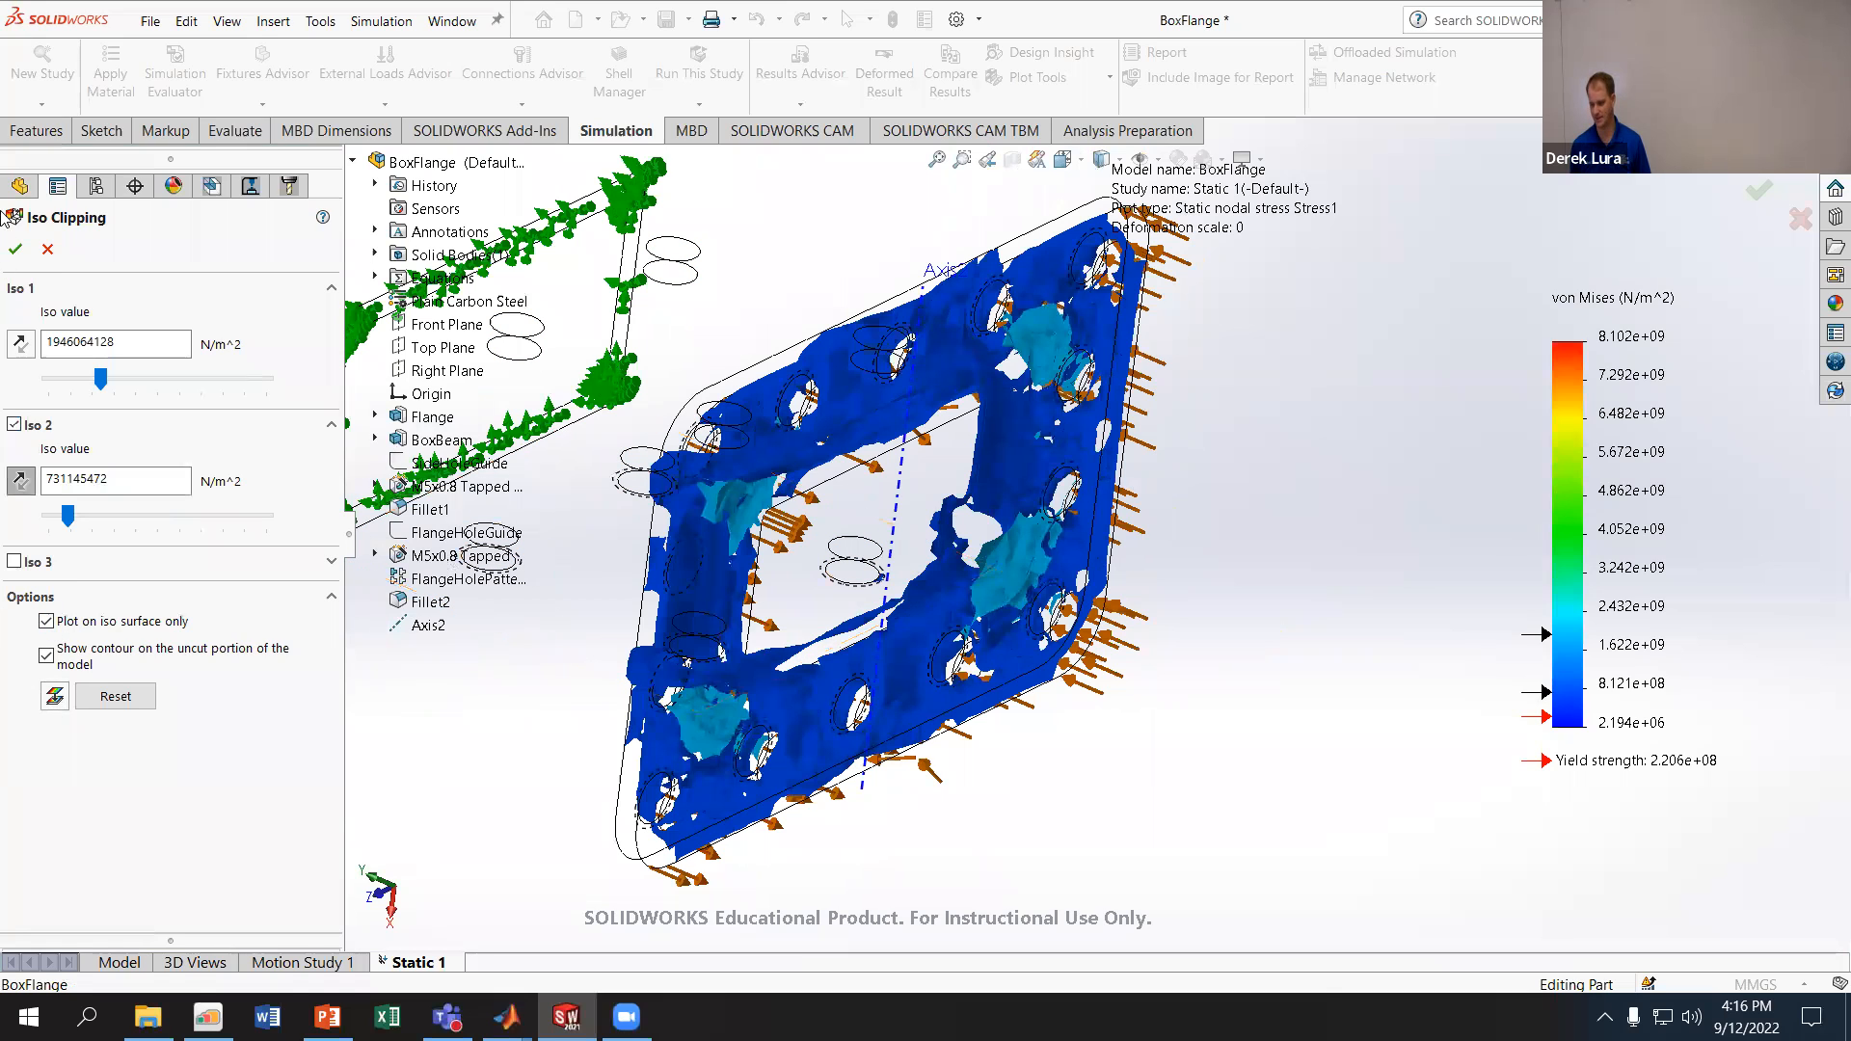
pyautogui.click(14, 249)
pyautogui.moveTo(579, 579); pyautogui.dragTo(714, 453, button='middle')
# - Probe the von Mises stress at a location on the iso surface beside the flange opening's corner, moving the callout clear of the part
pyautogui.rightClick(67, 723)
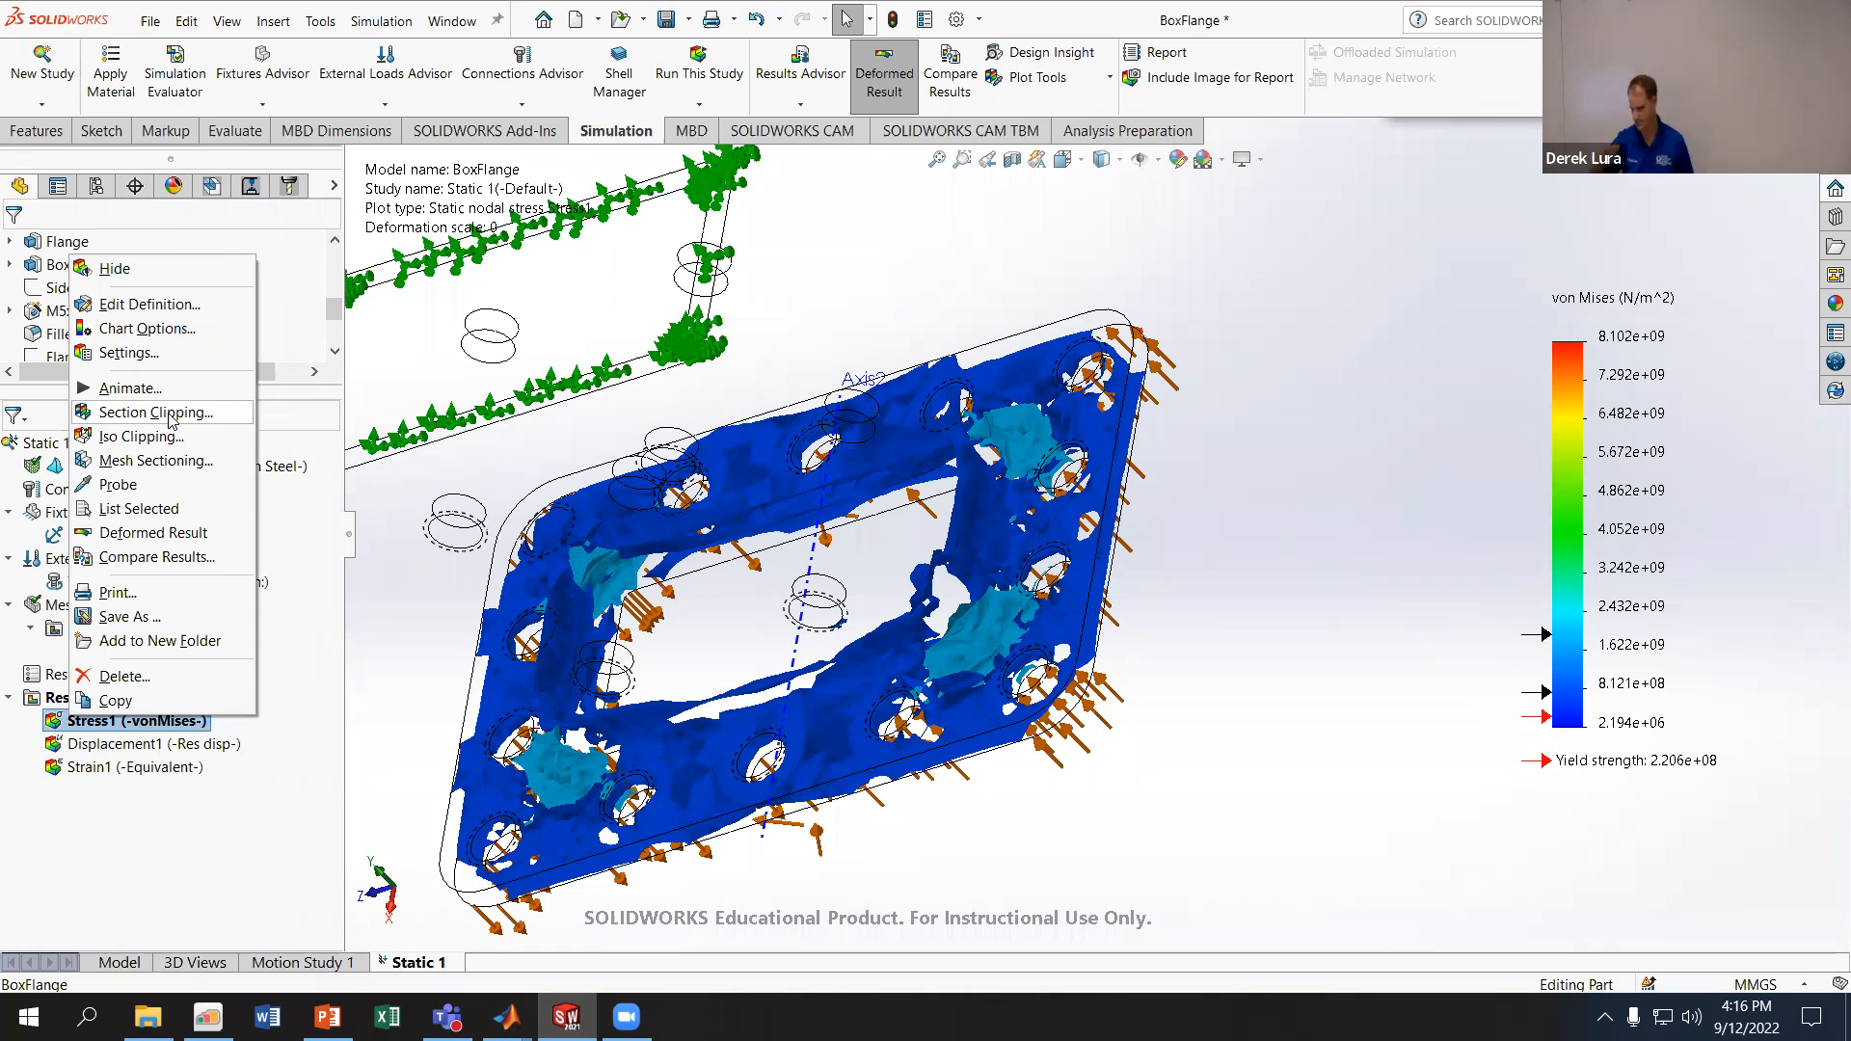
pyautogui.click(110, 485)
pyautogui.click(986, 627)
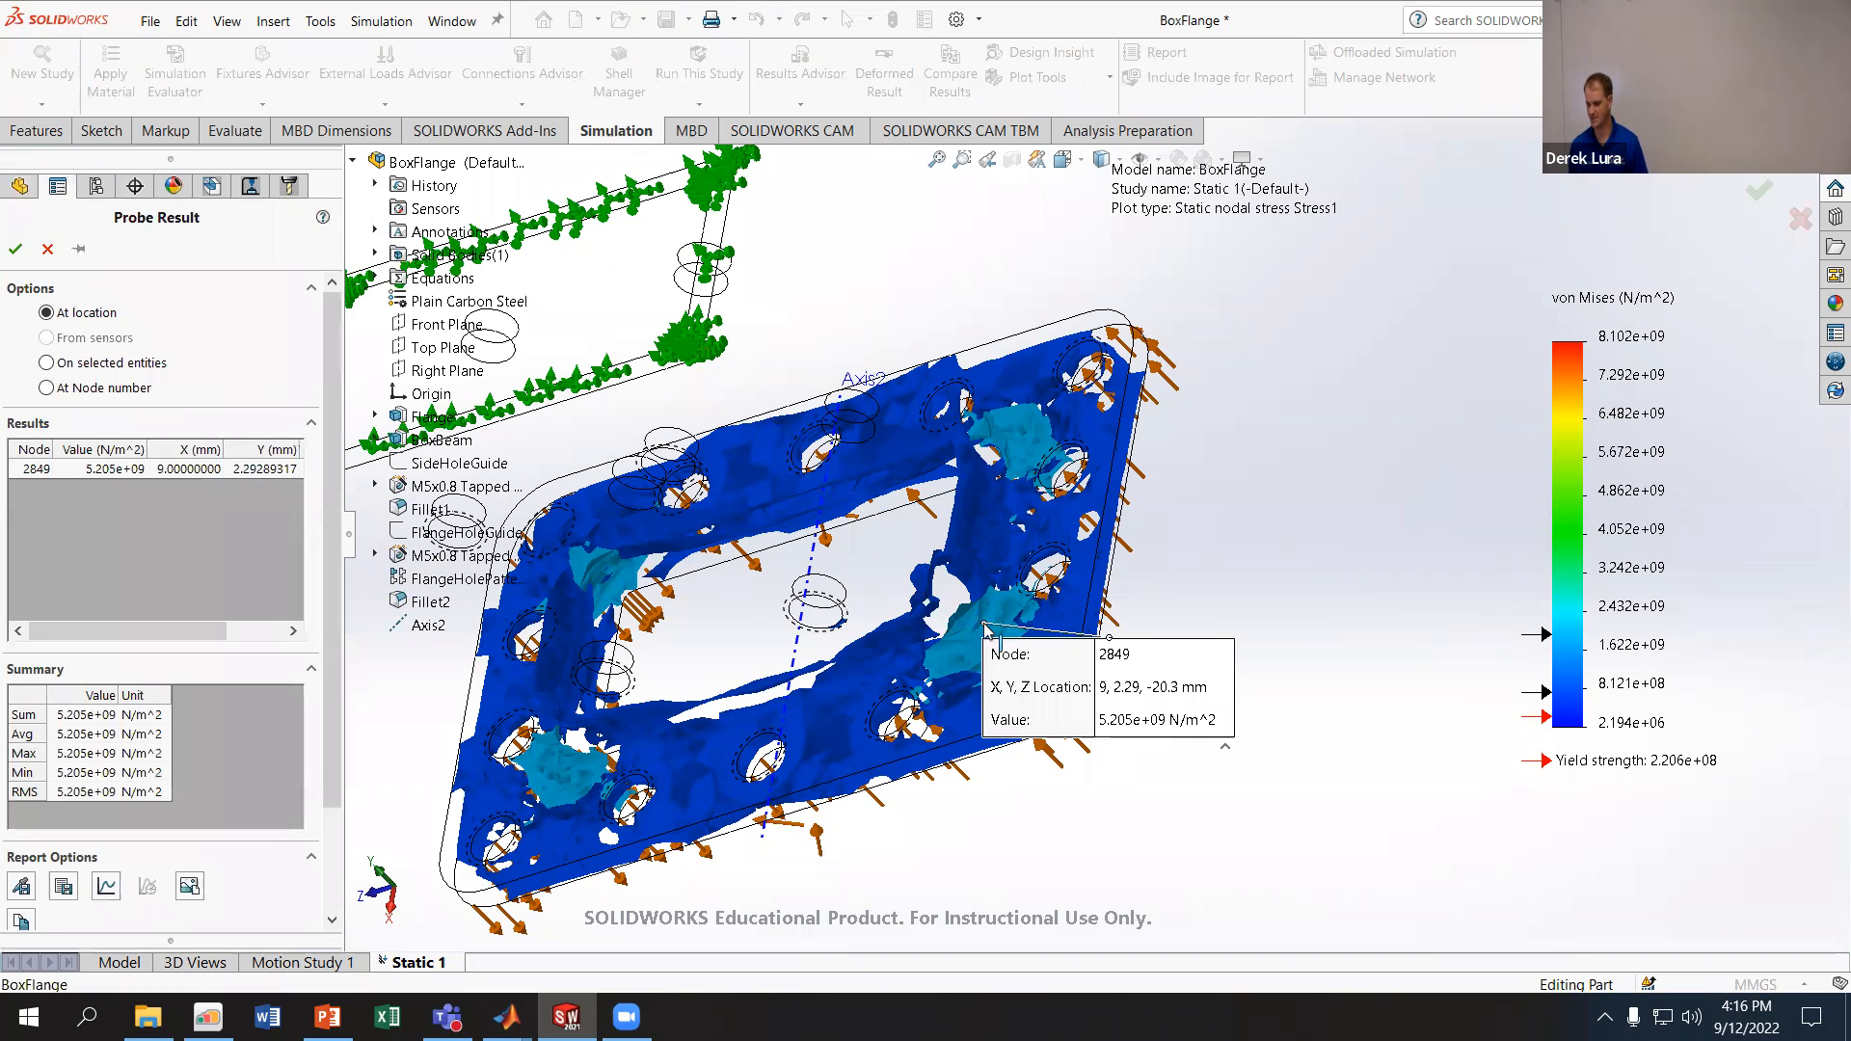
pyautogui.moveTo(803, 686); pyautogui.dragTo(802, 738, button='middle')
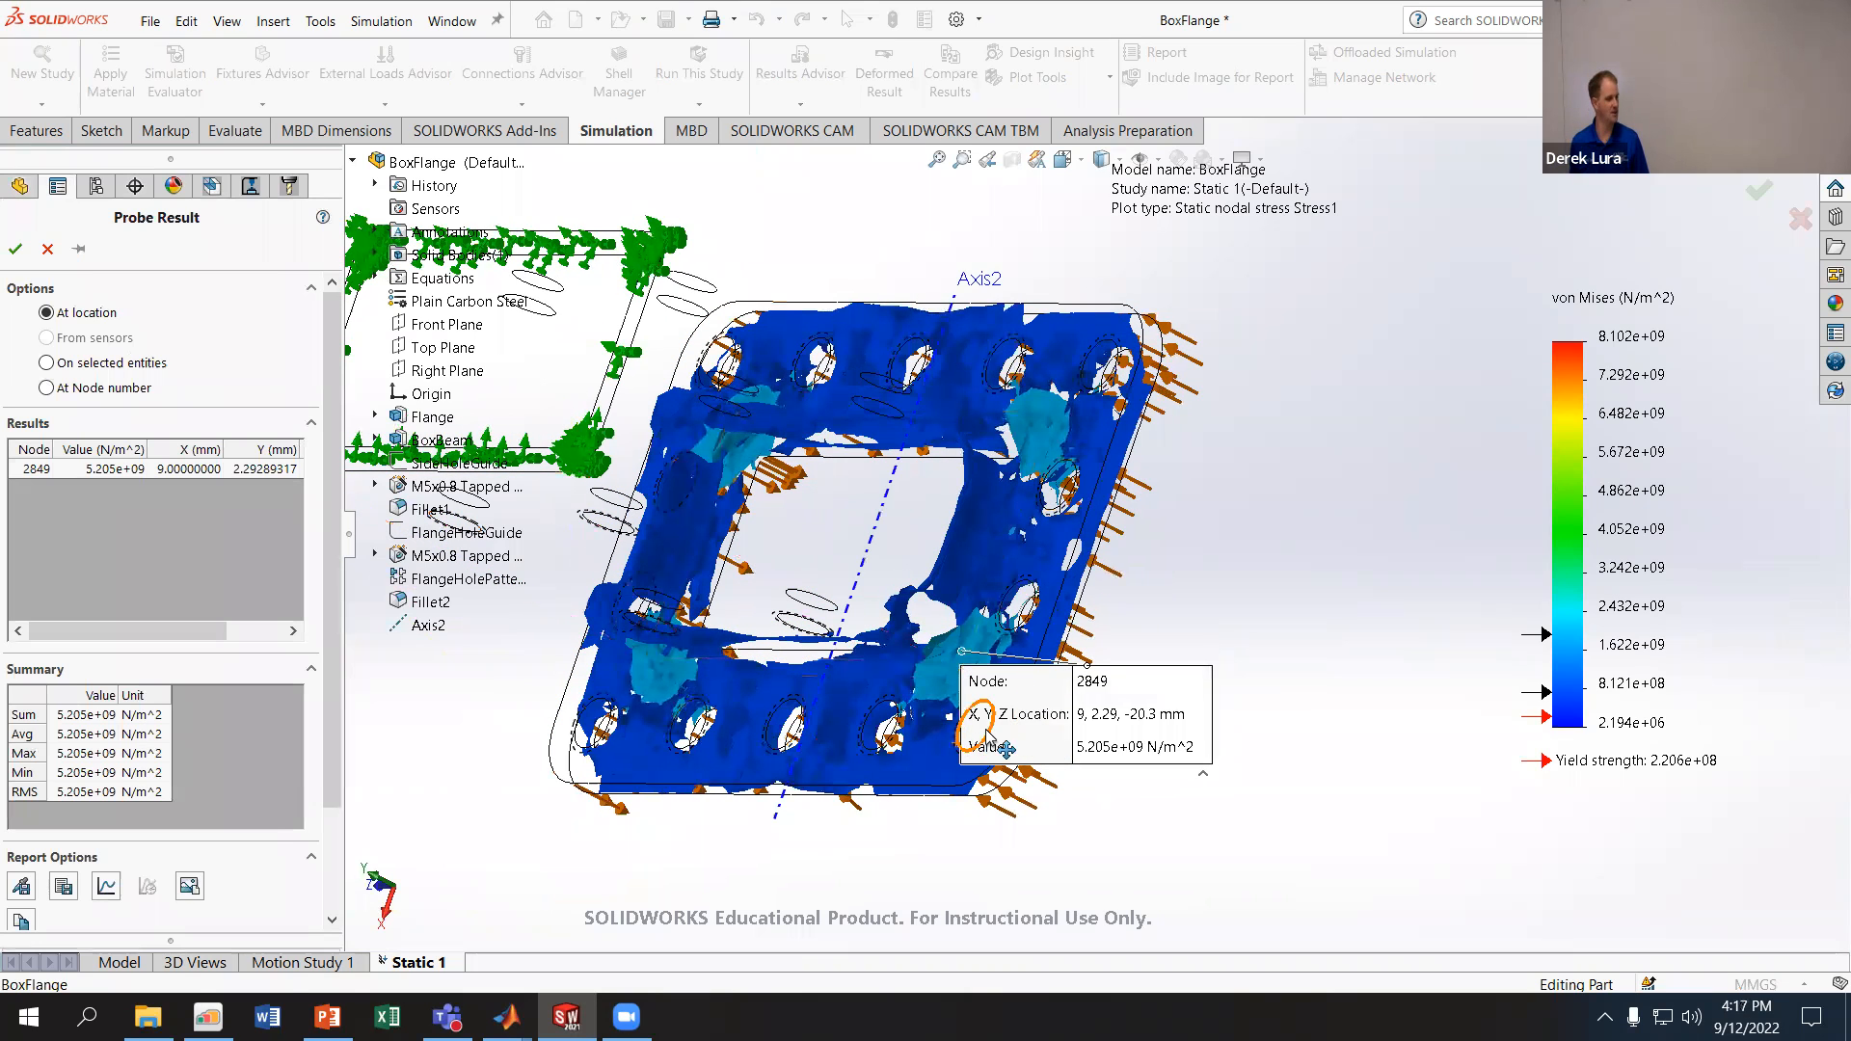
pyautogui.moveTo(991, 739); pyautogui.dragTo(1218, 506)
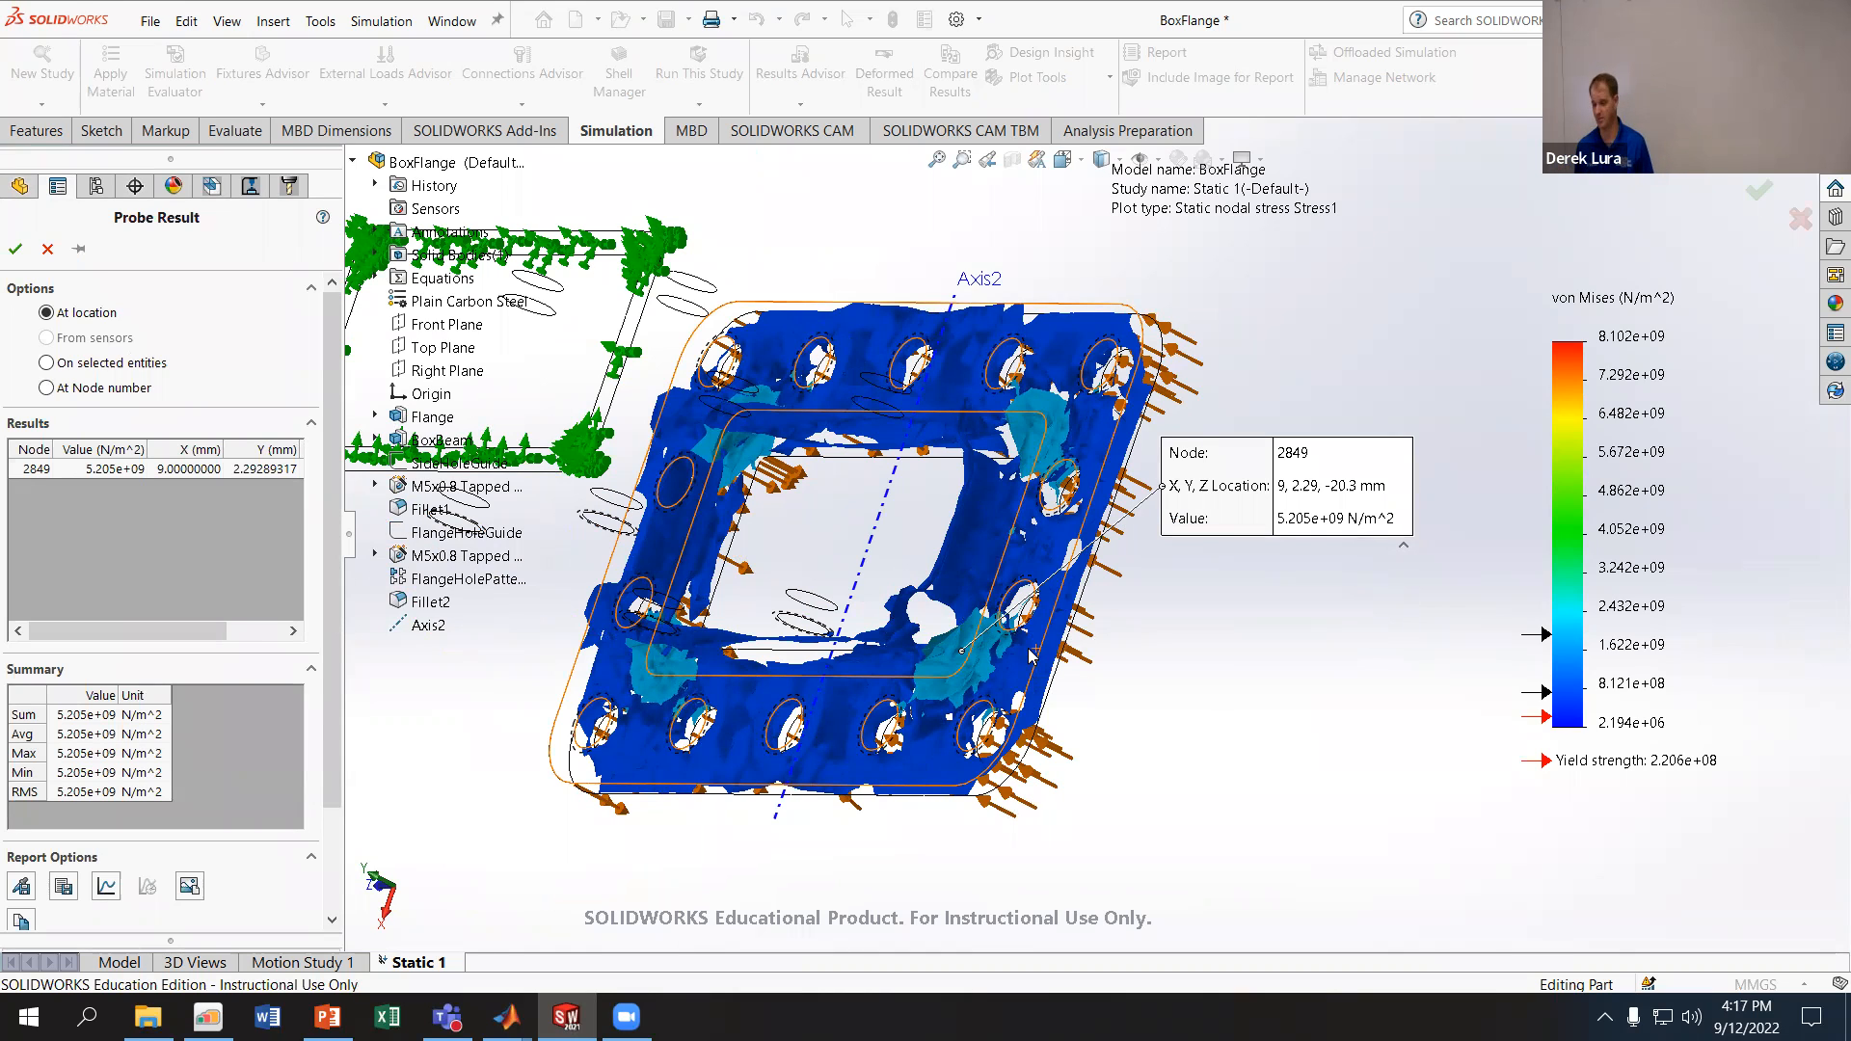
pyautogui.click(50, 249)
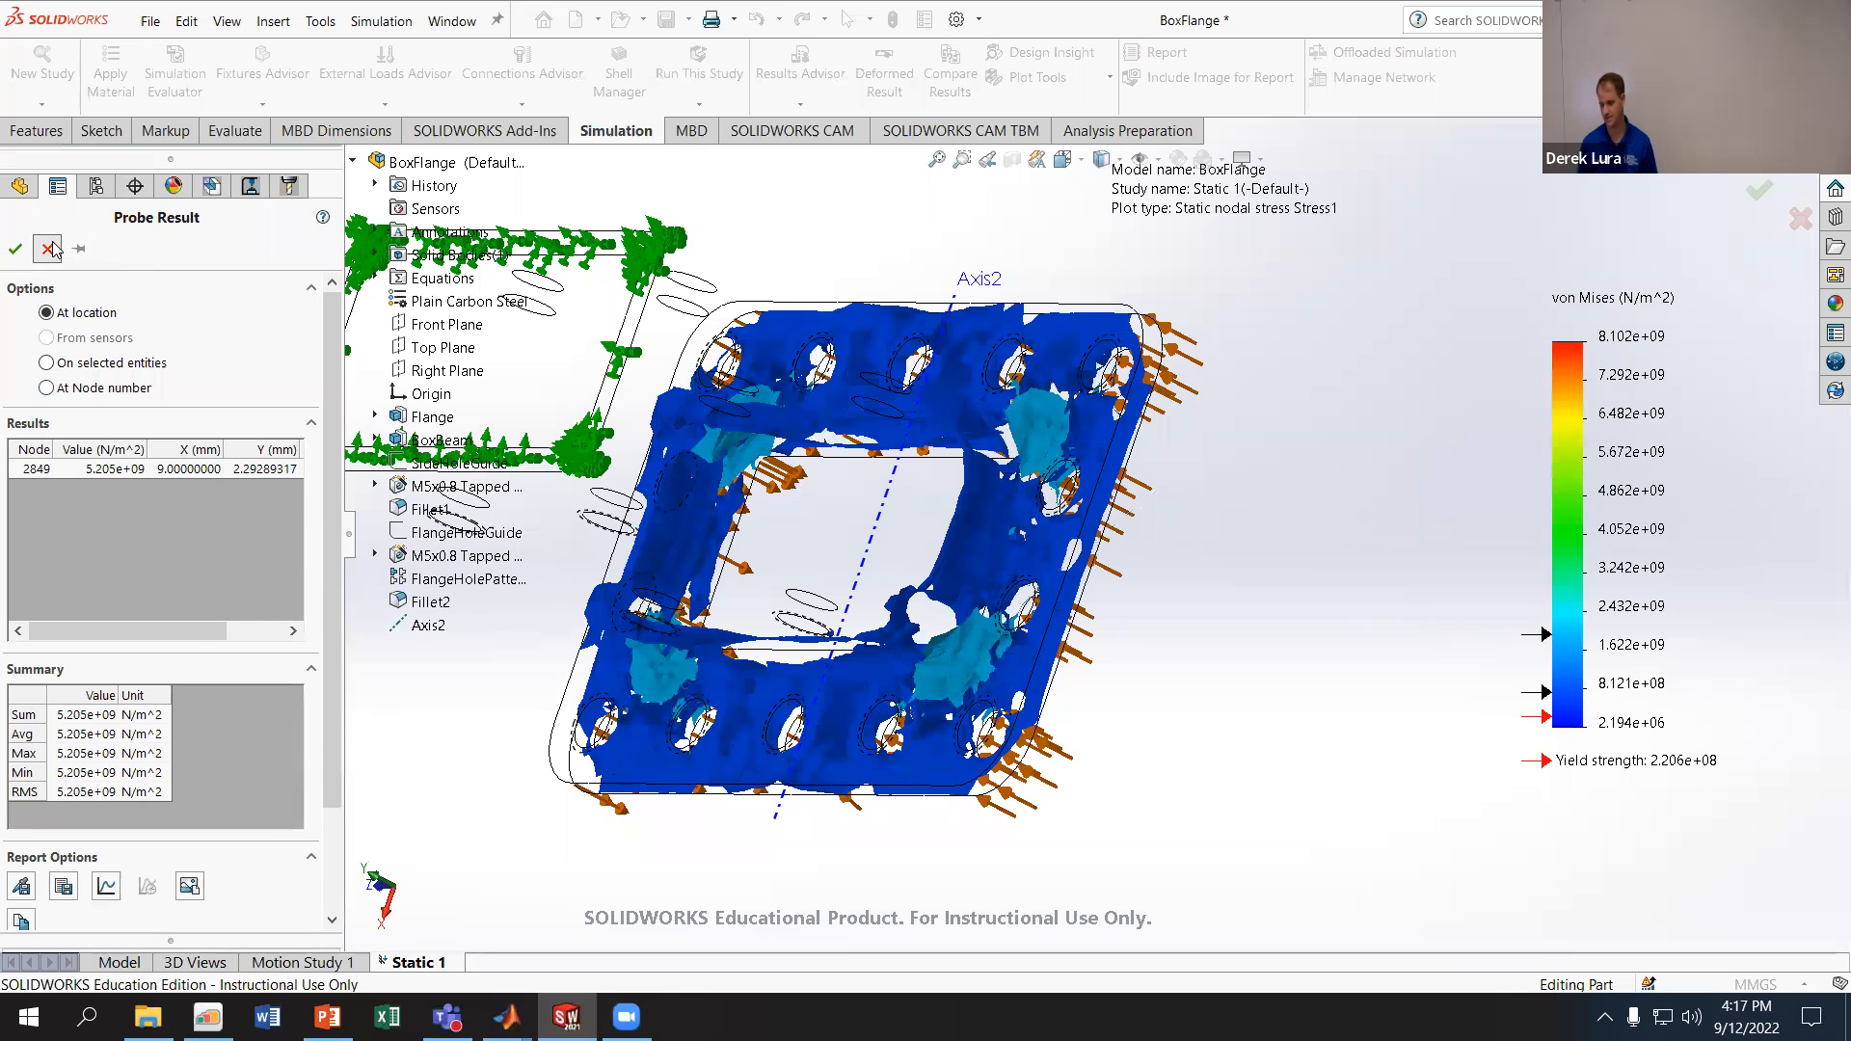
pyautogui.moveTo(461, 605); pyautogui.dragTo(494, 630, button='middle')
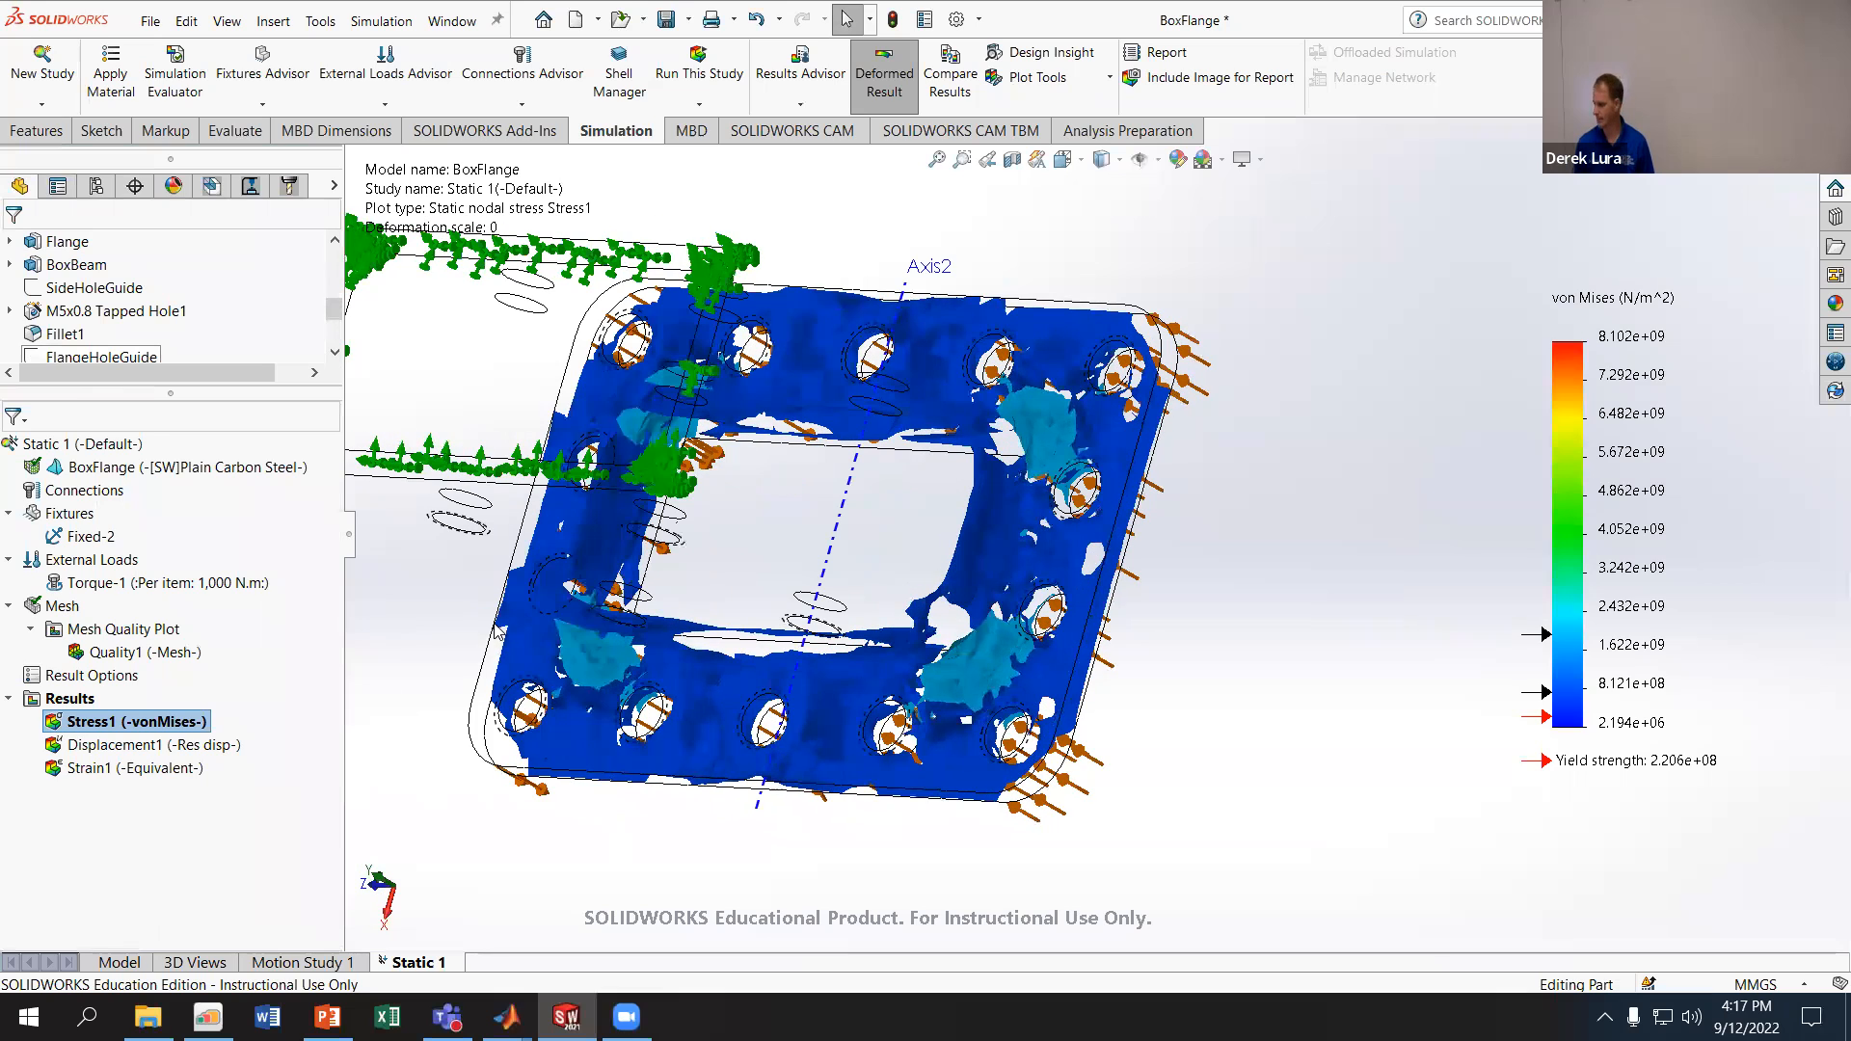
# - Review the displacement plot's definition and accept it
pyautogui.rightClick(166, 747)
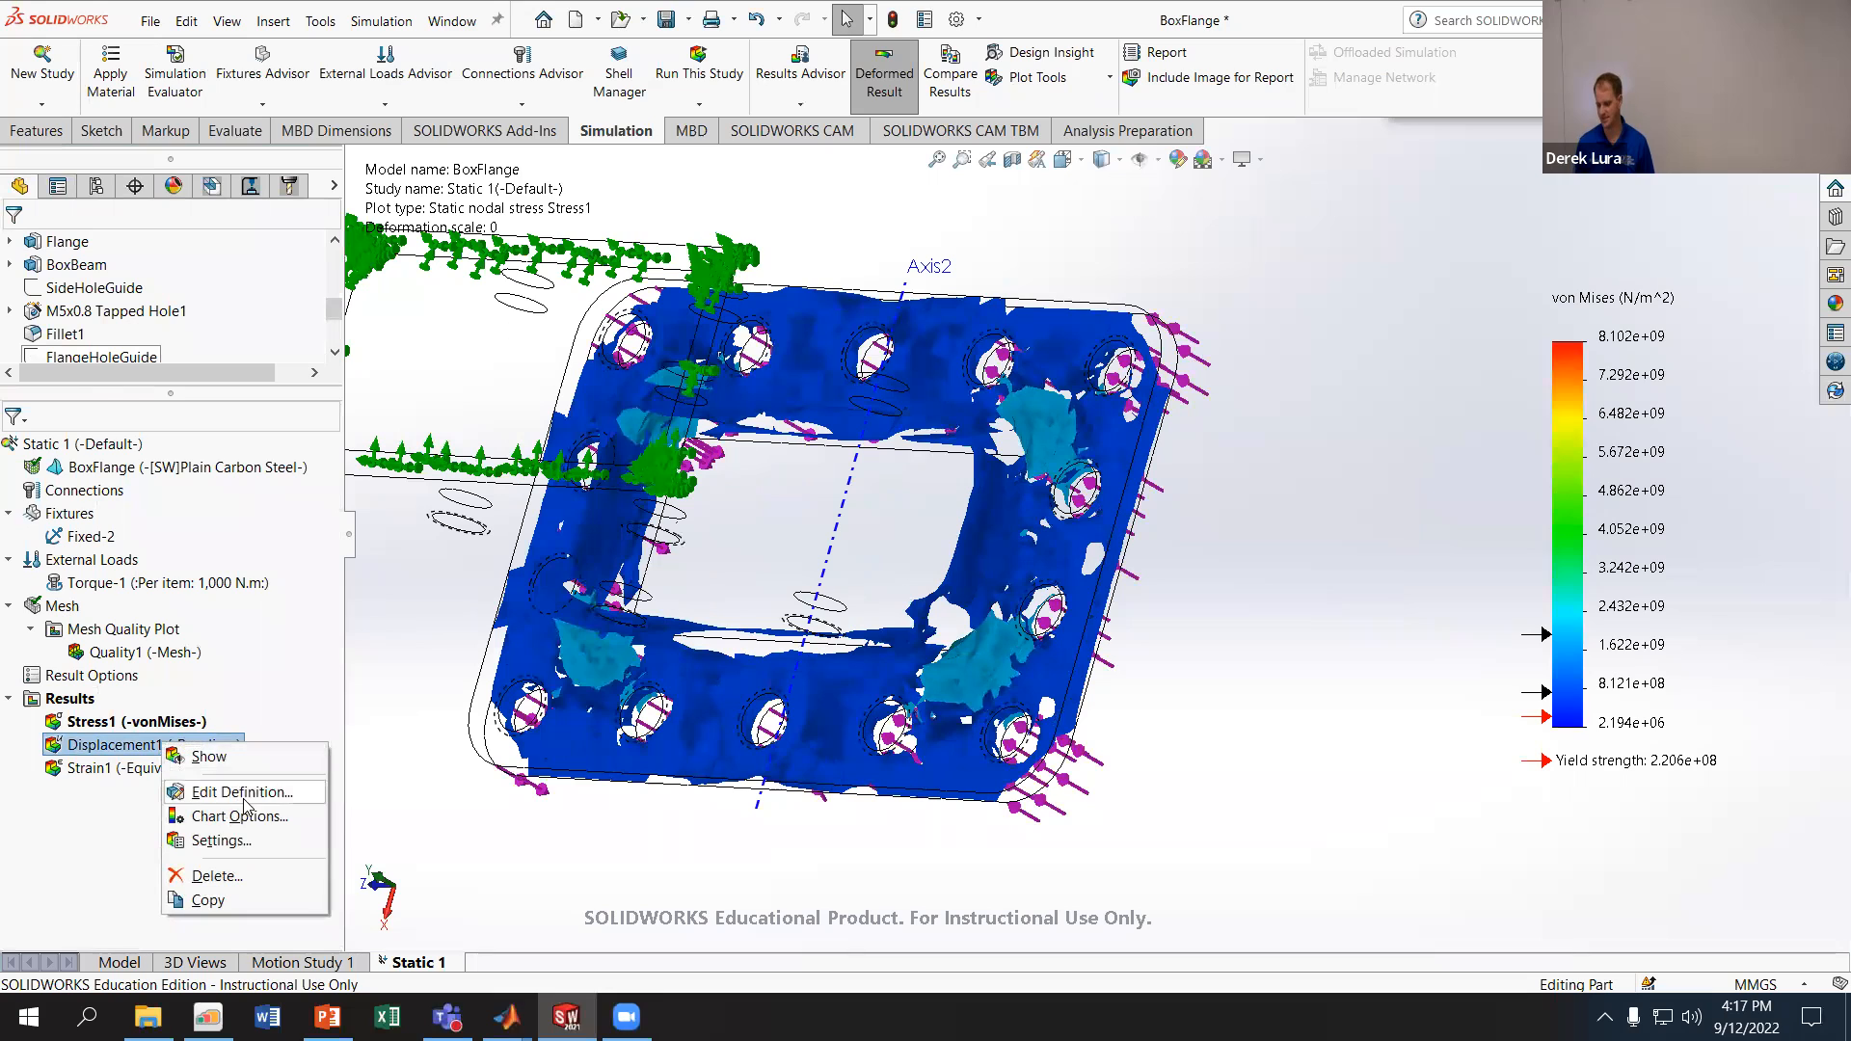
pyautogui.click(243, 793)
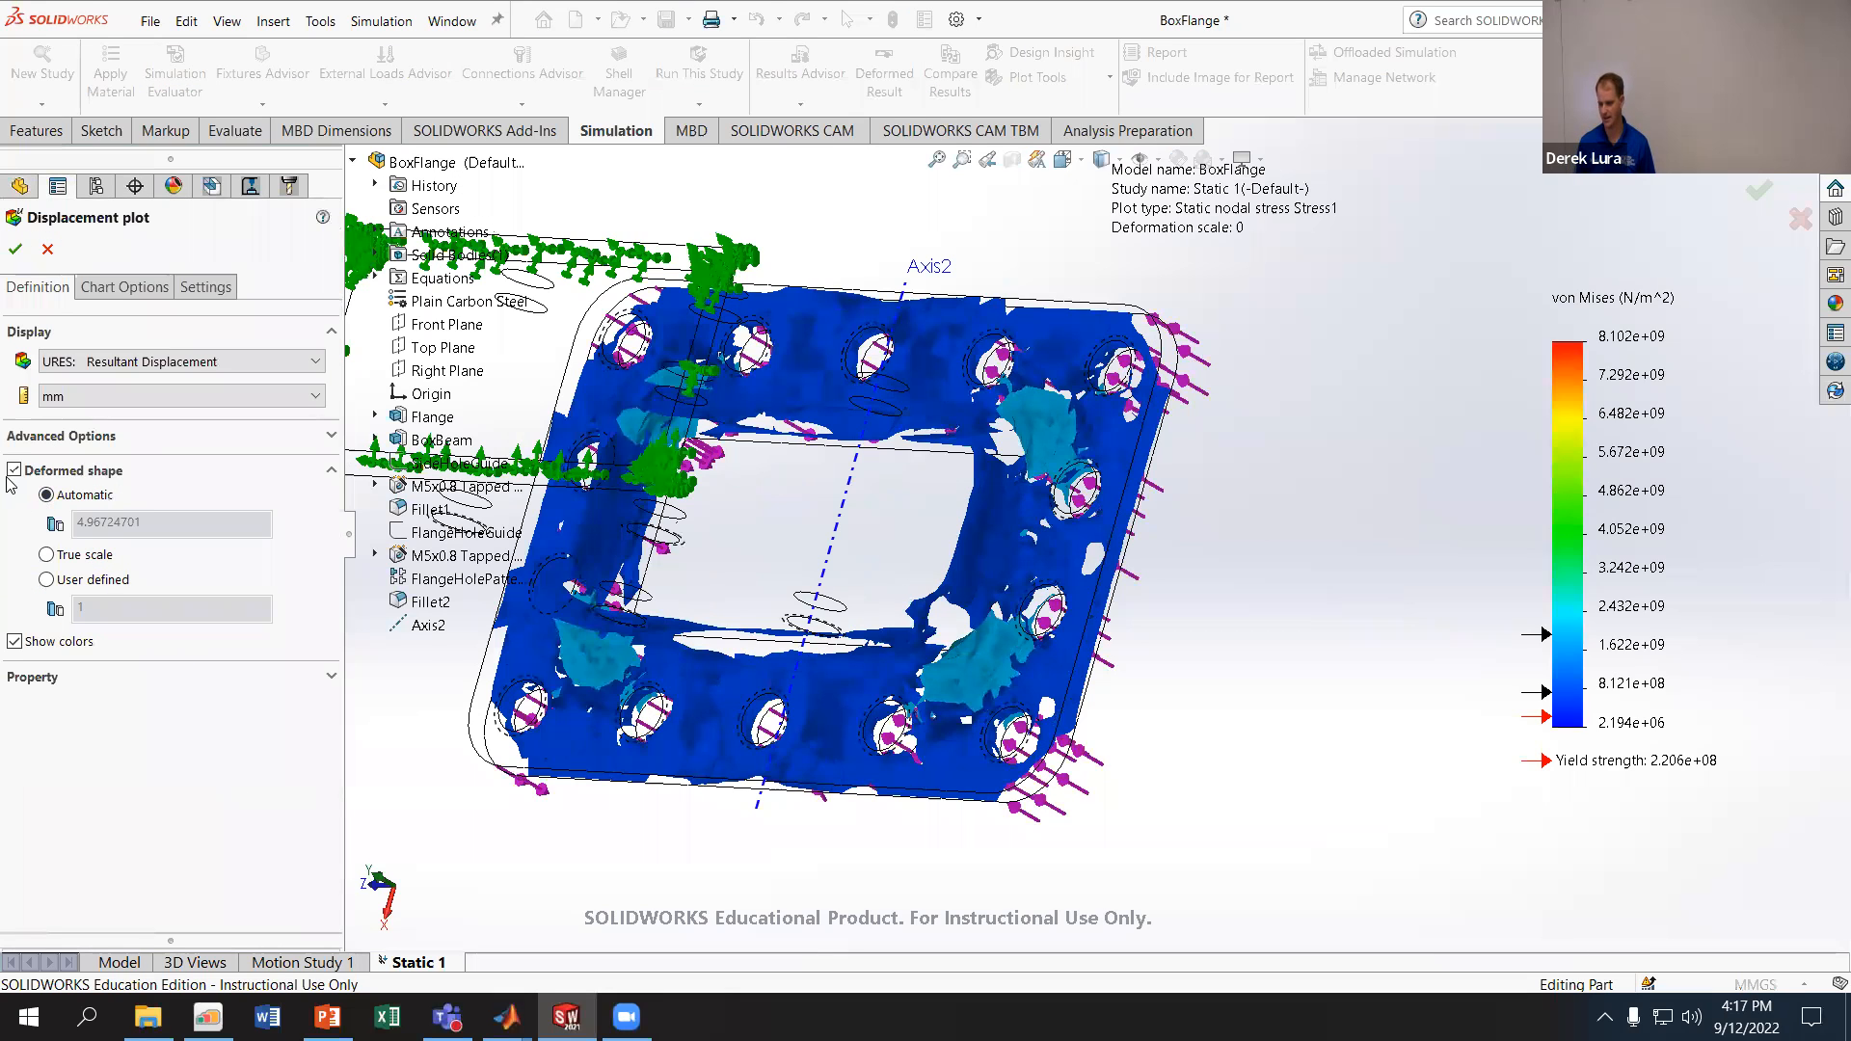
pyautogui.click(15, 252)
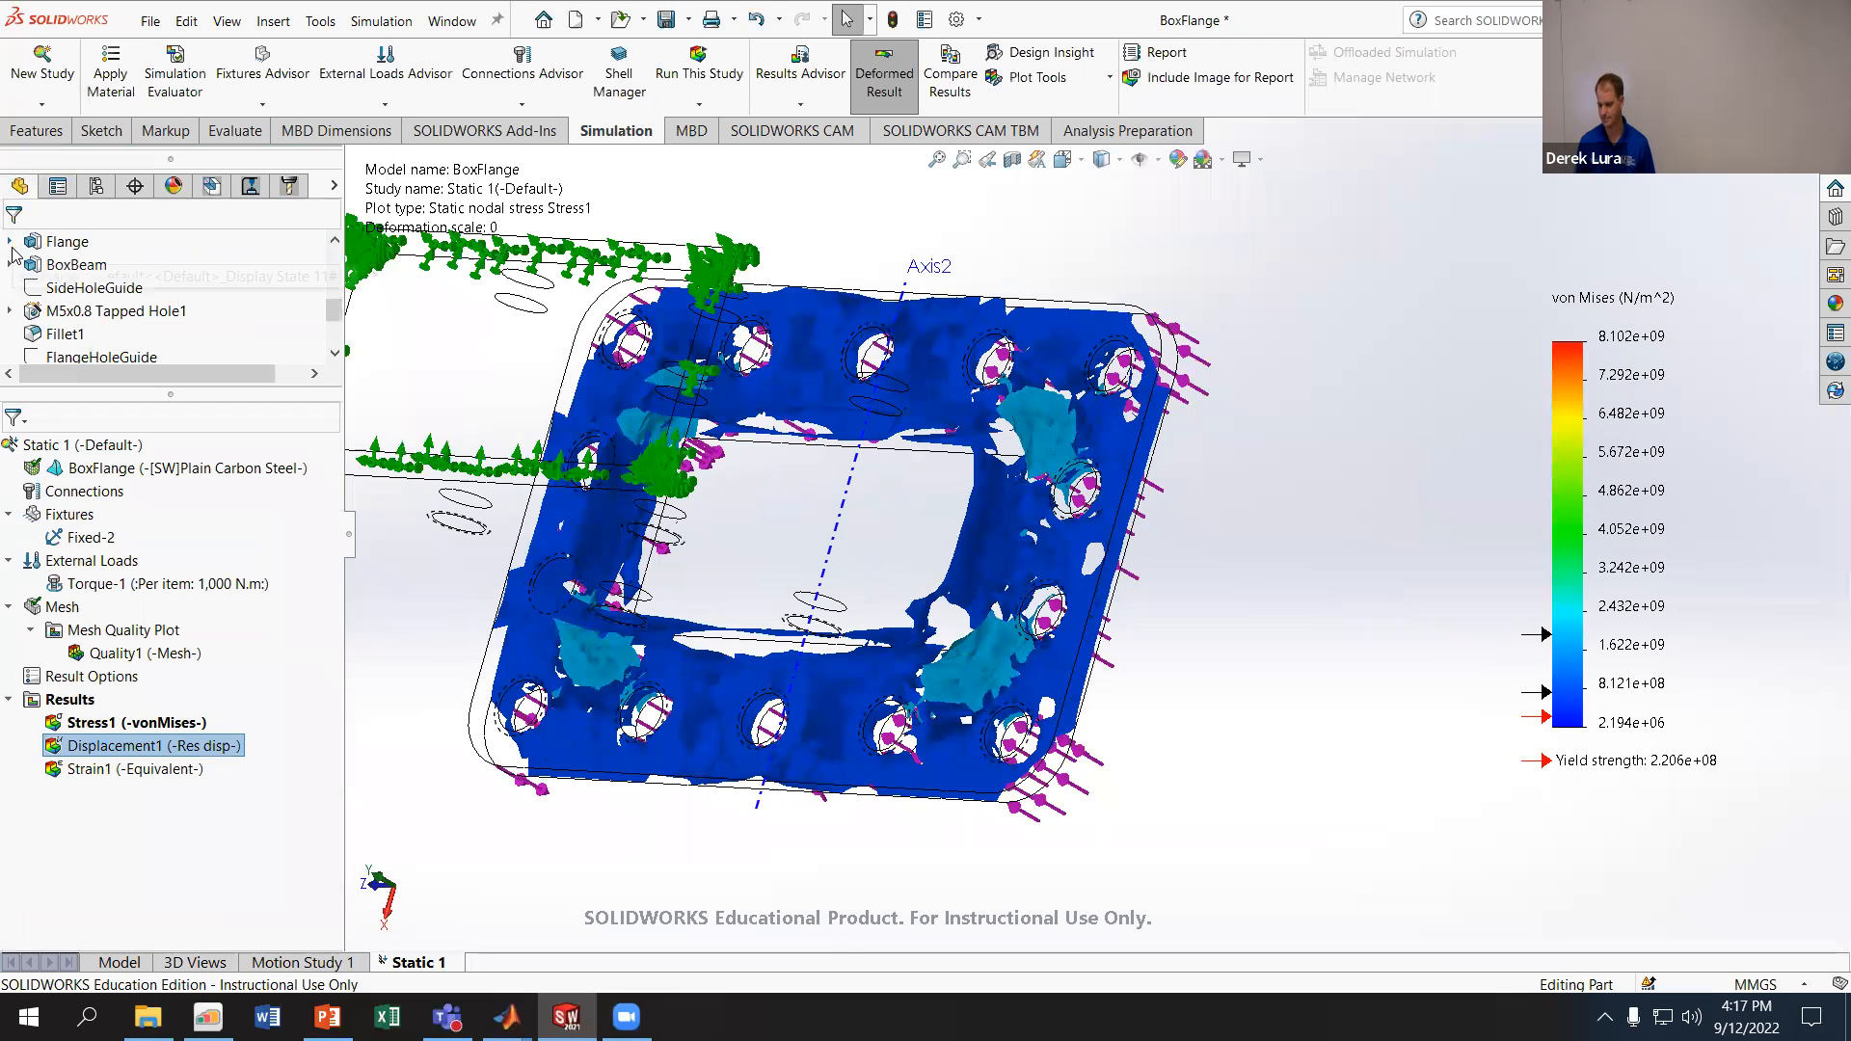
# - Hide the von Mises stress plot and show the resultant displacement plot on the deformed part
pyautogui.rightClick(92, 723)
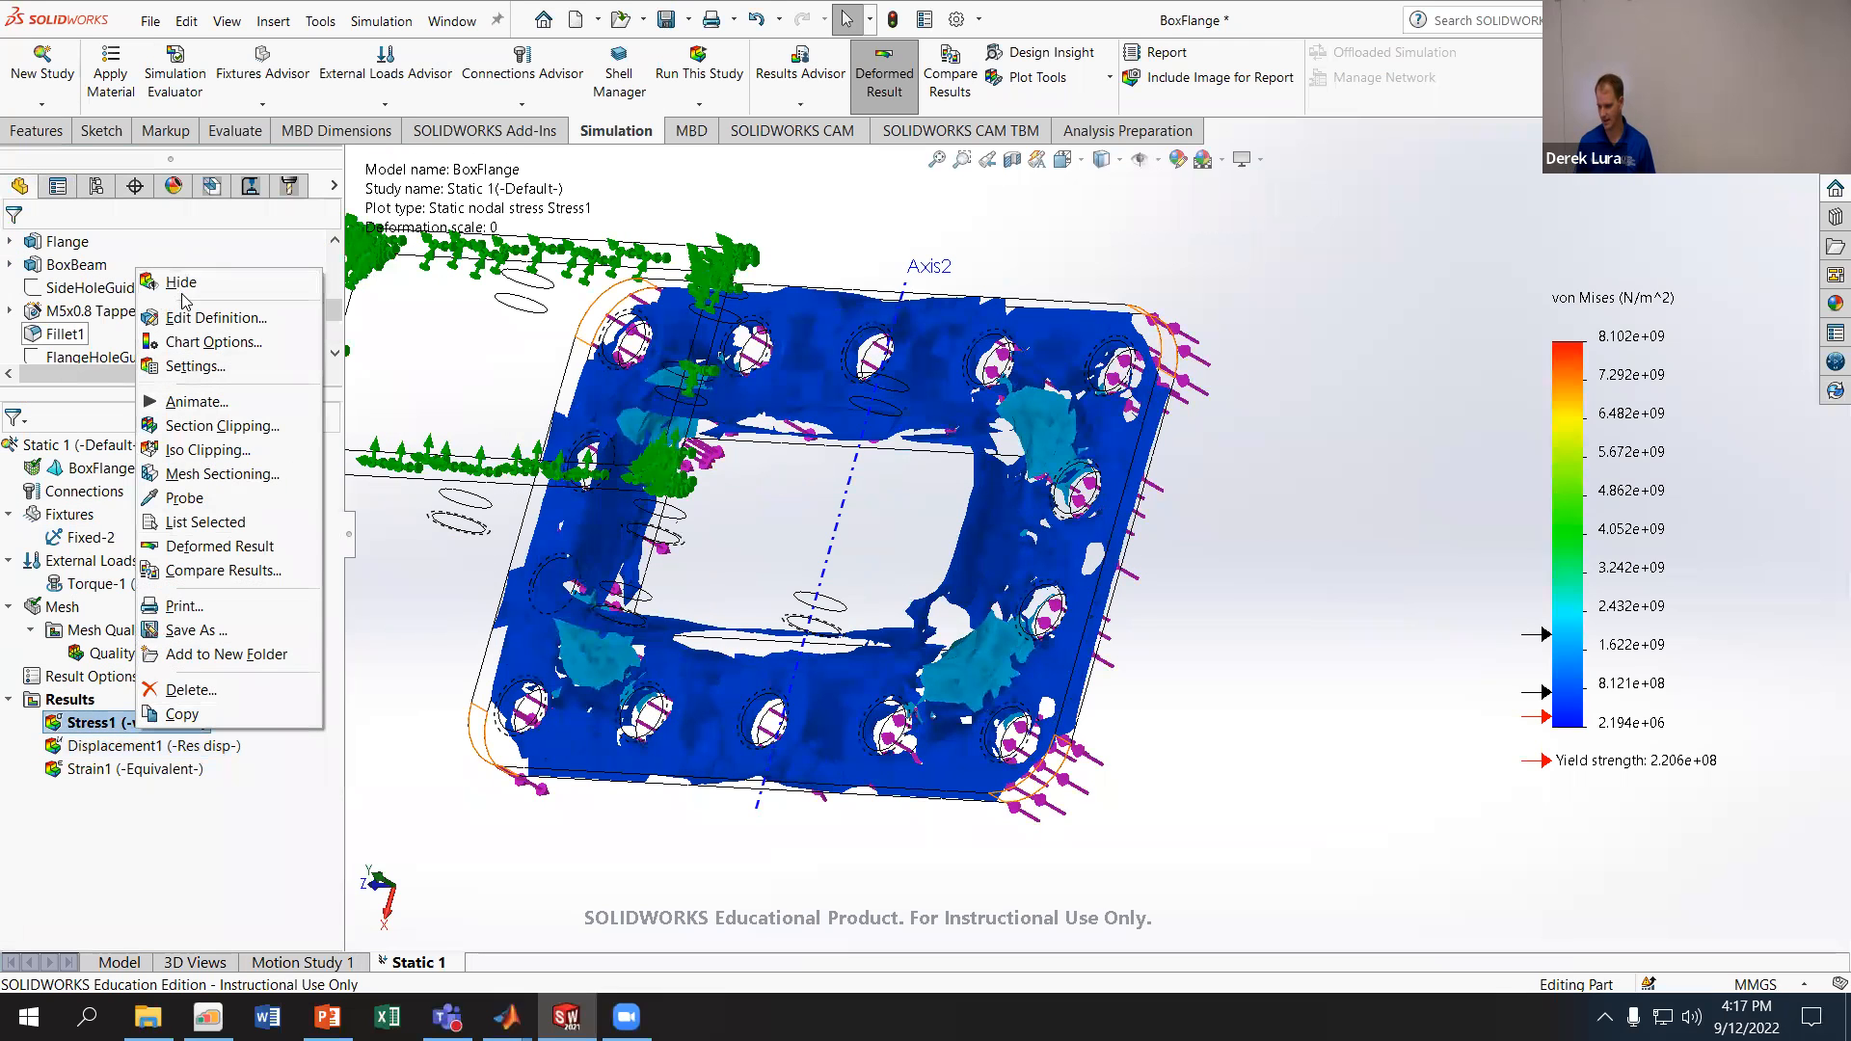
pyautogui.click(184, 292)
pyautogui.rightClick(135, 748)
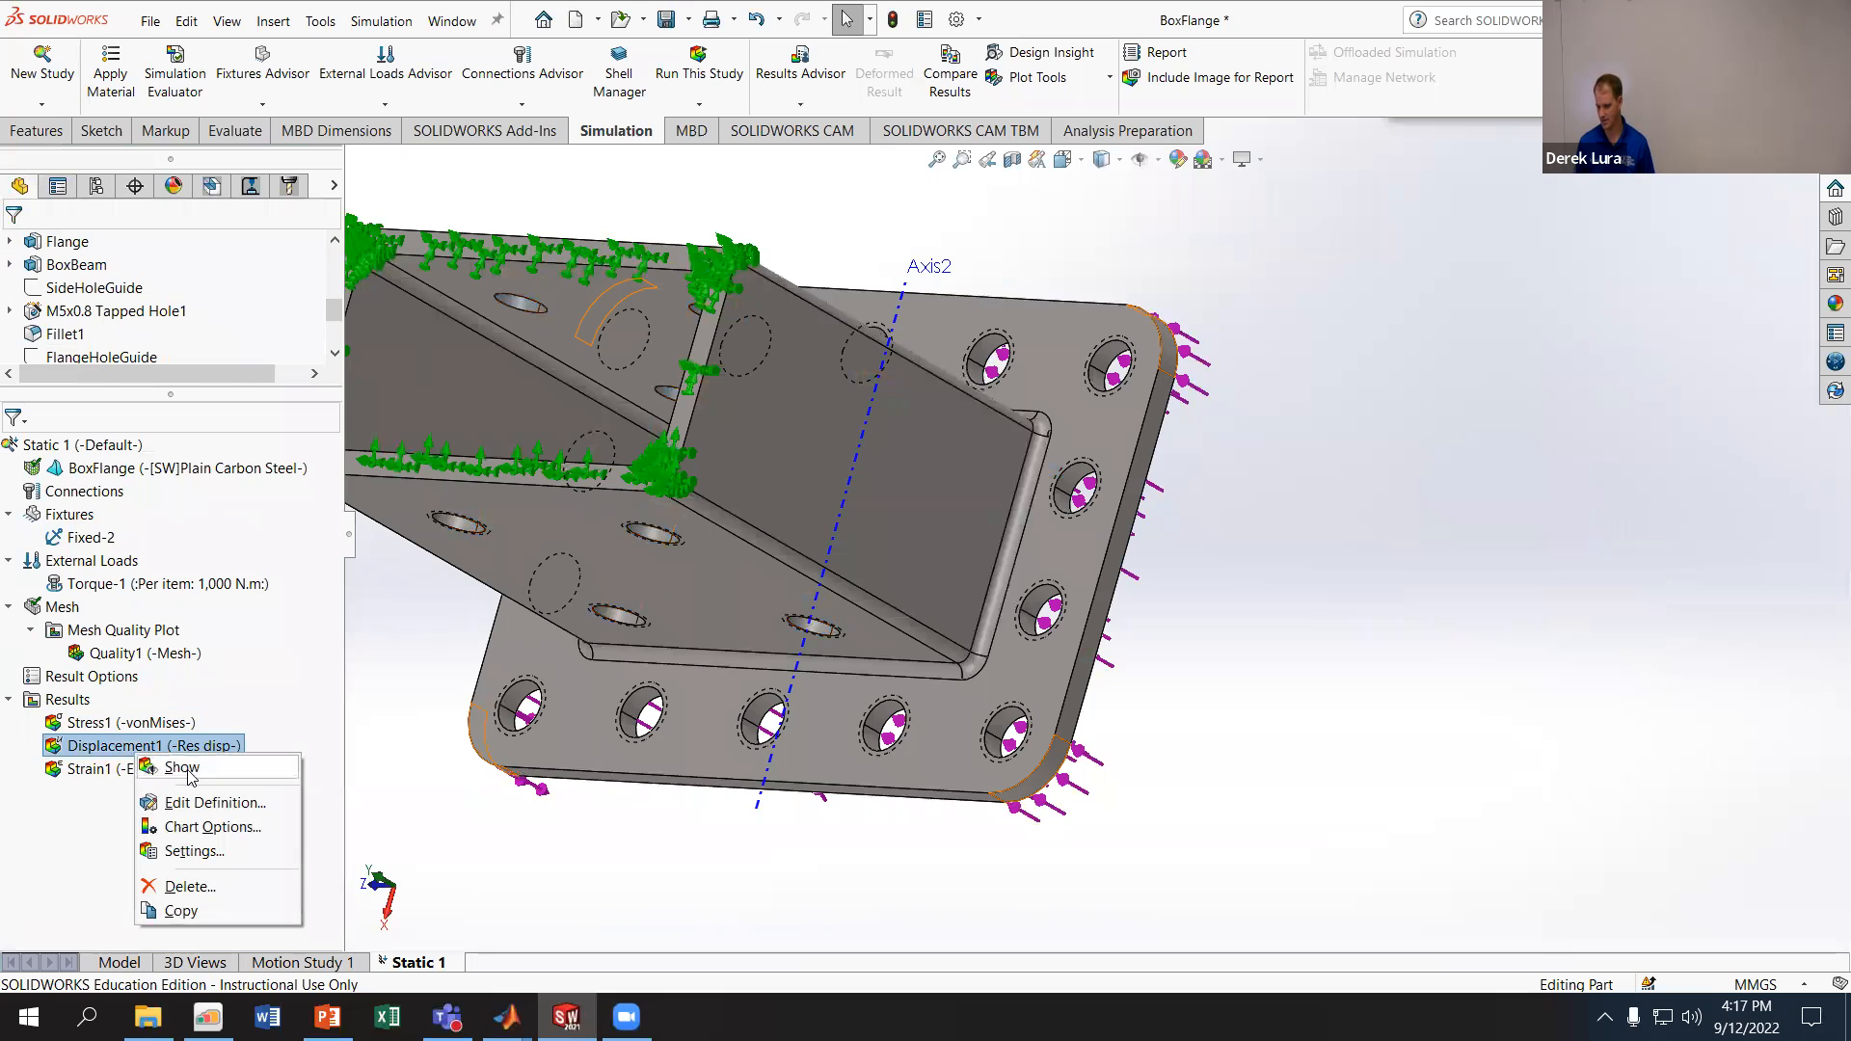
pyautogui.click(173, 770)
pyautogui.scroll(3, 694, 740)
pyautogui.moveTo(695, 740); pyautogui.dragTo(999, 639, button='middle')
pyautogui.scroll(-4, 758, 416)
pyautogui.scroll(3, 758, 416)
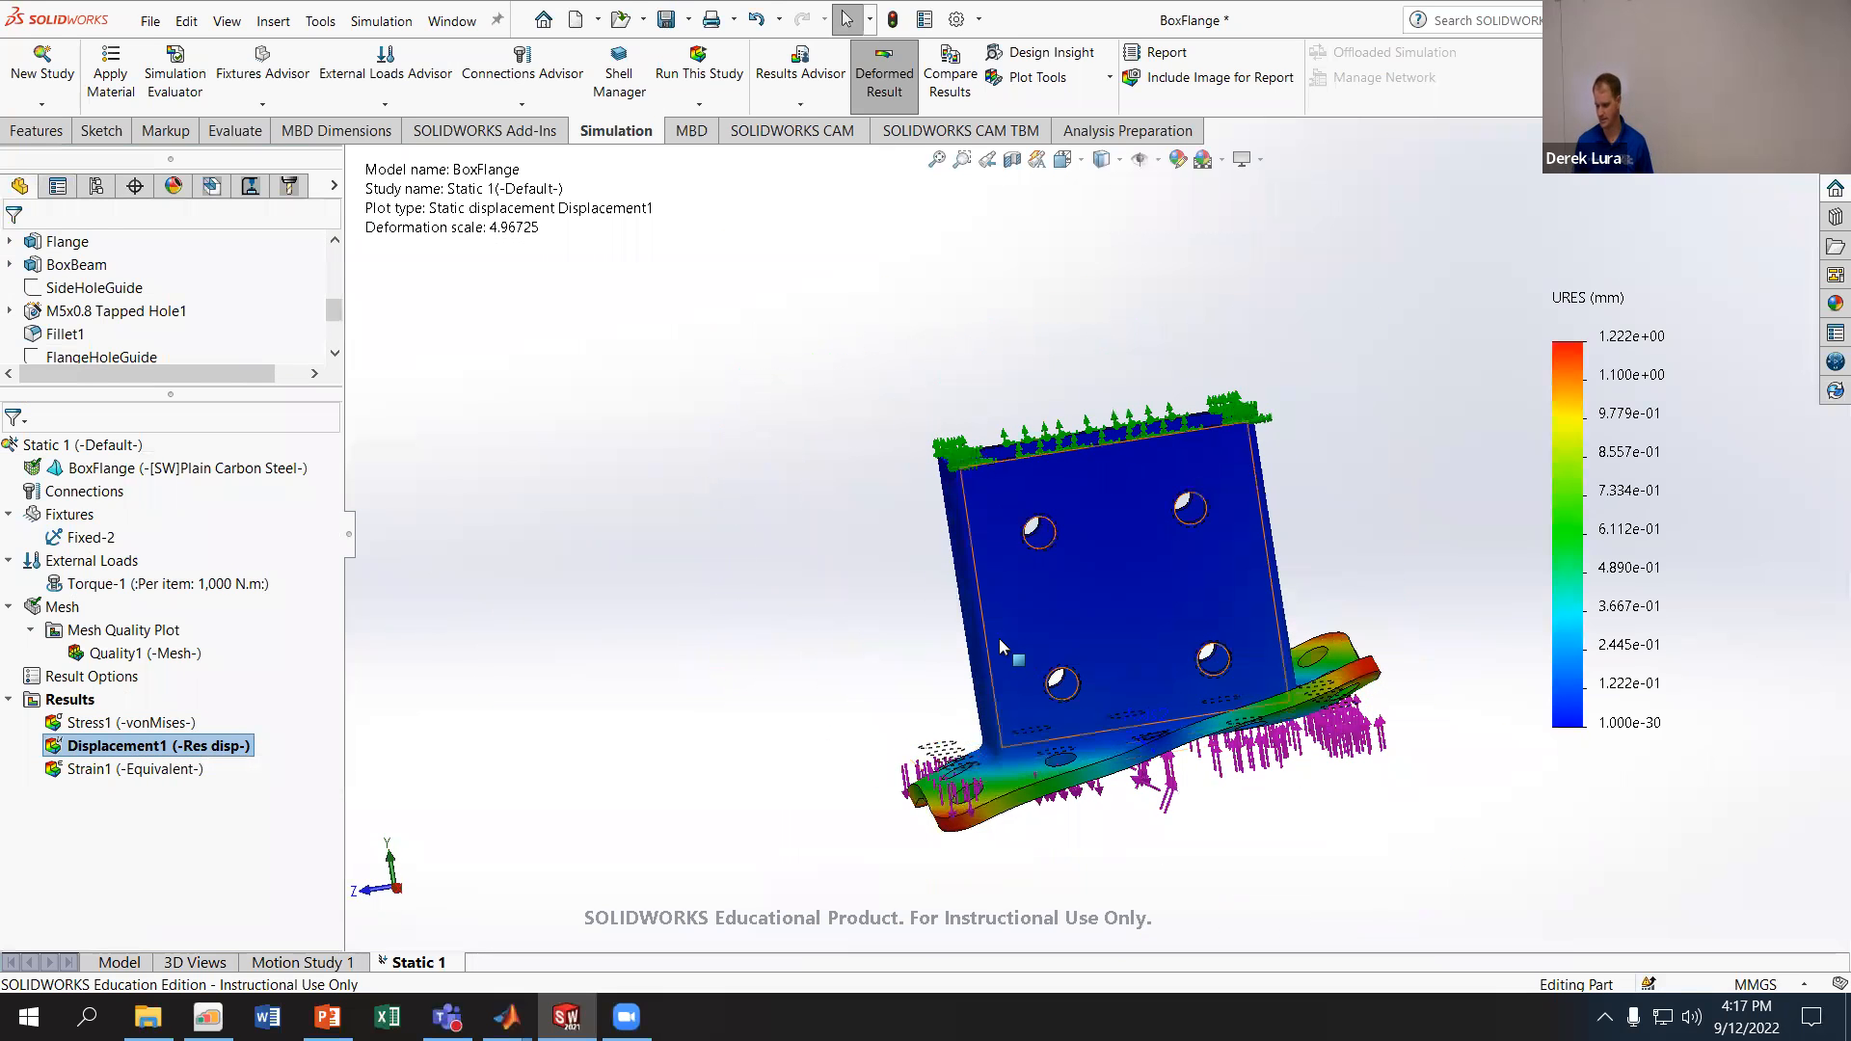
# - Apply section clipping at the Front Plane to the displacement plot and examine the cut flange and beam
pyautogui.rightClick(110, 746)
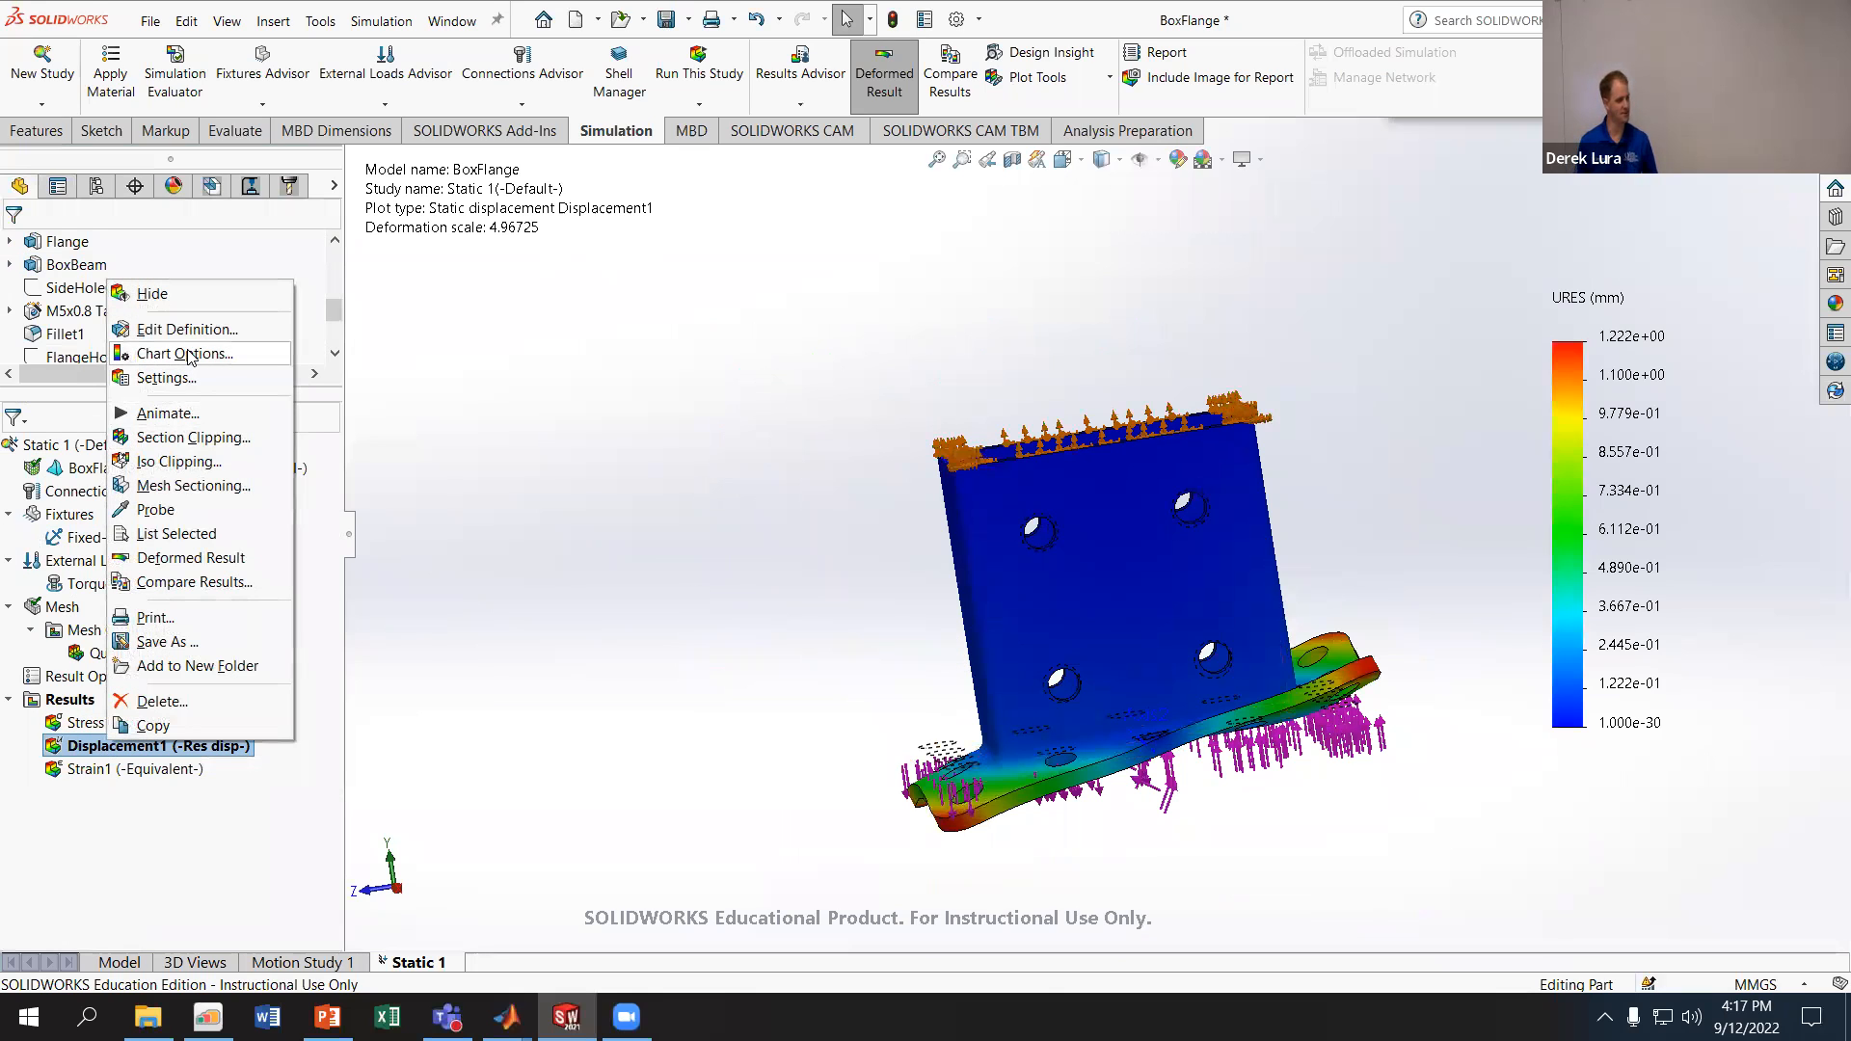
pyautogui.click(183, 437)
pyautogui.moveTo(905, 484); pyautogui.dragTo(119, 291, button='middle')
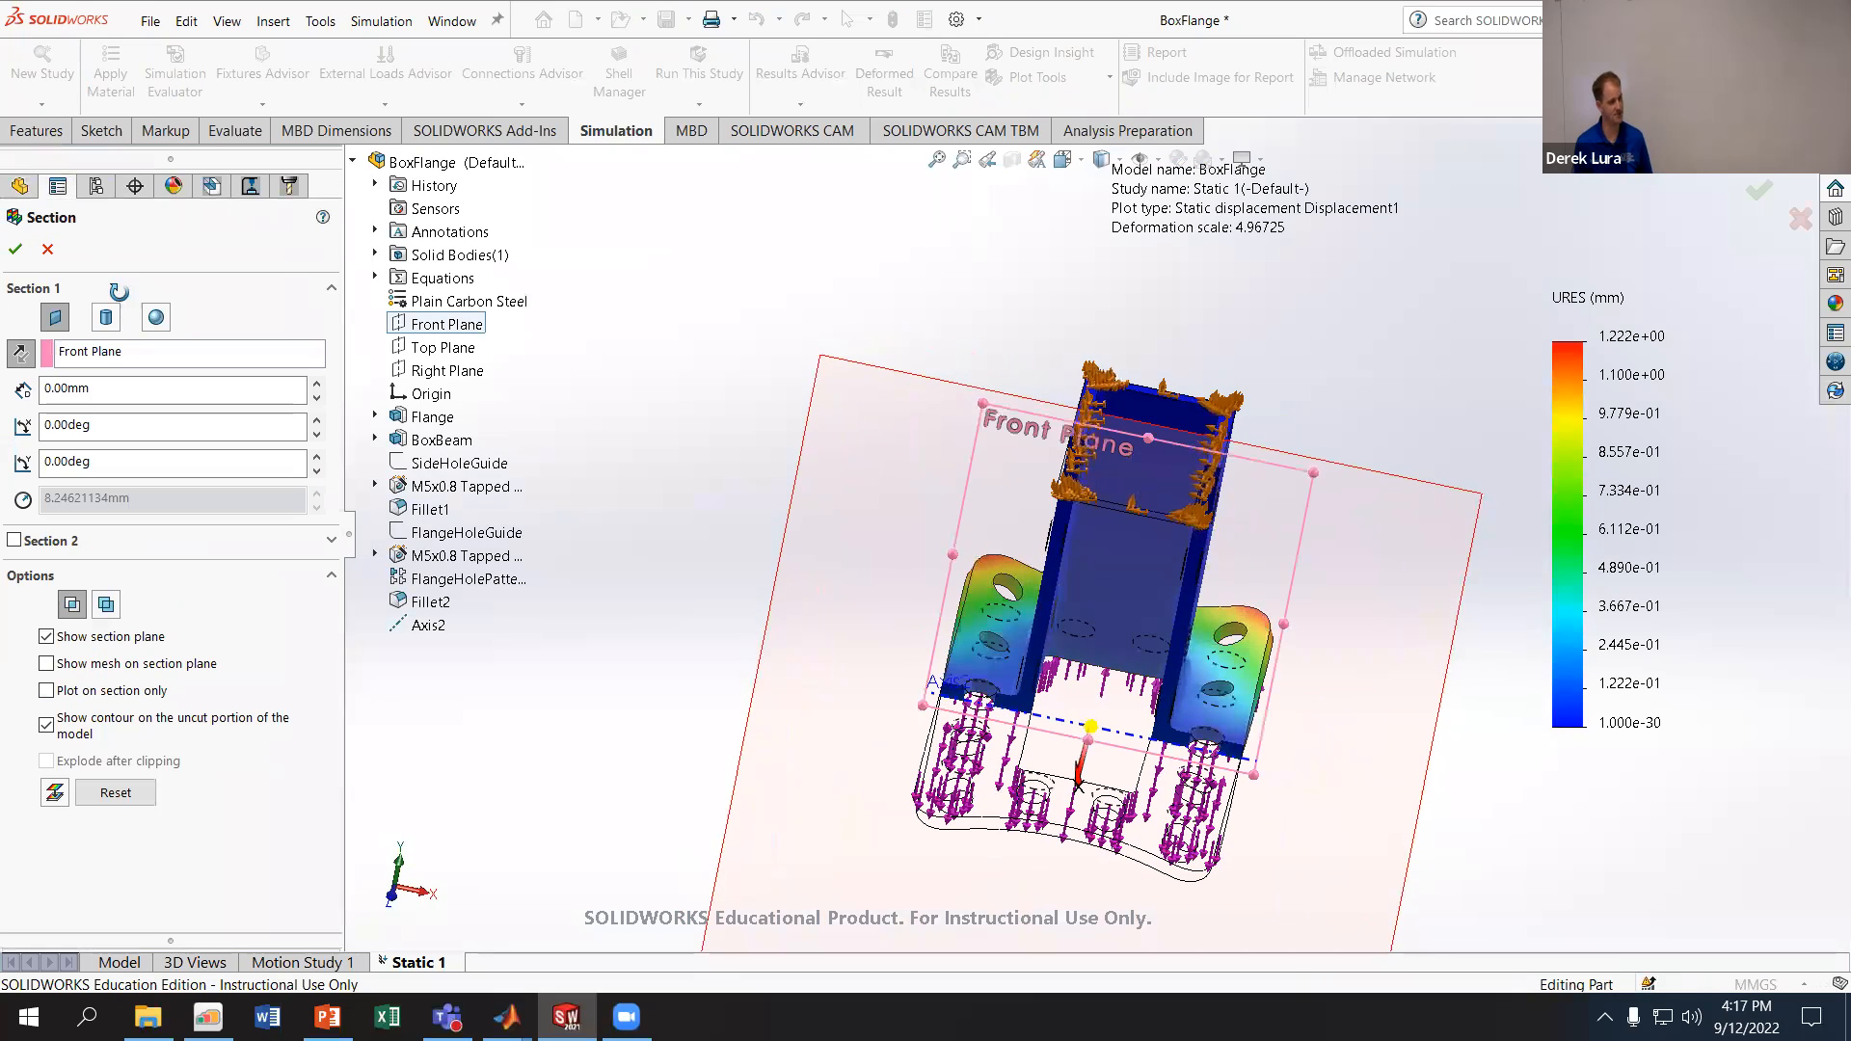
pyautogui.click(18, 245)
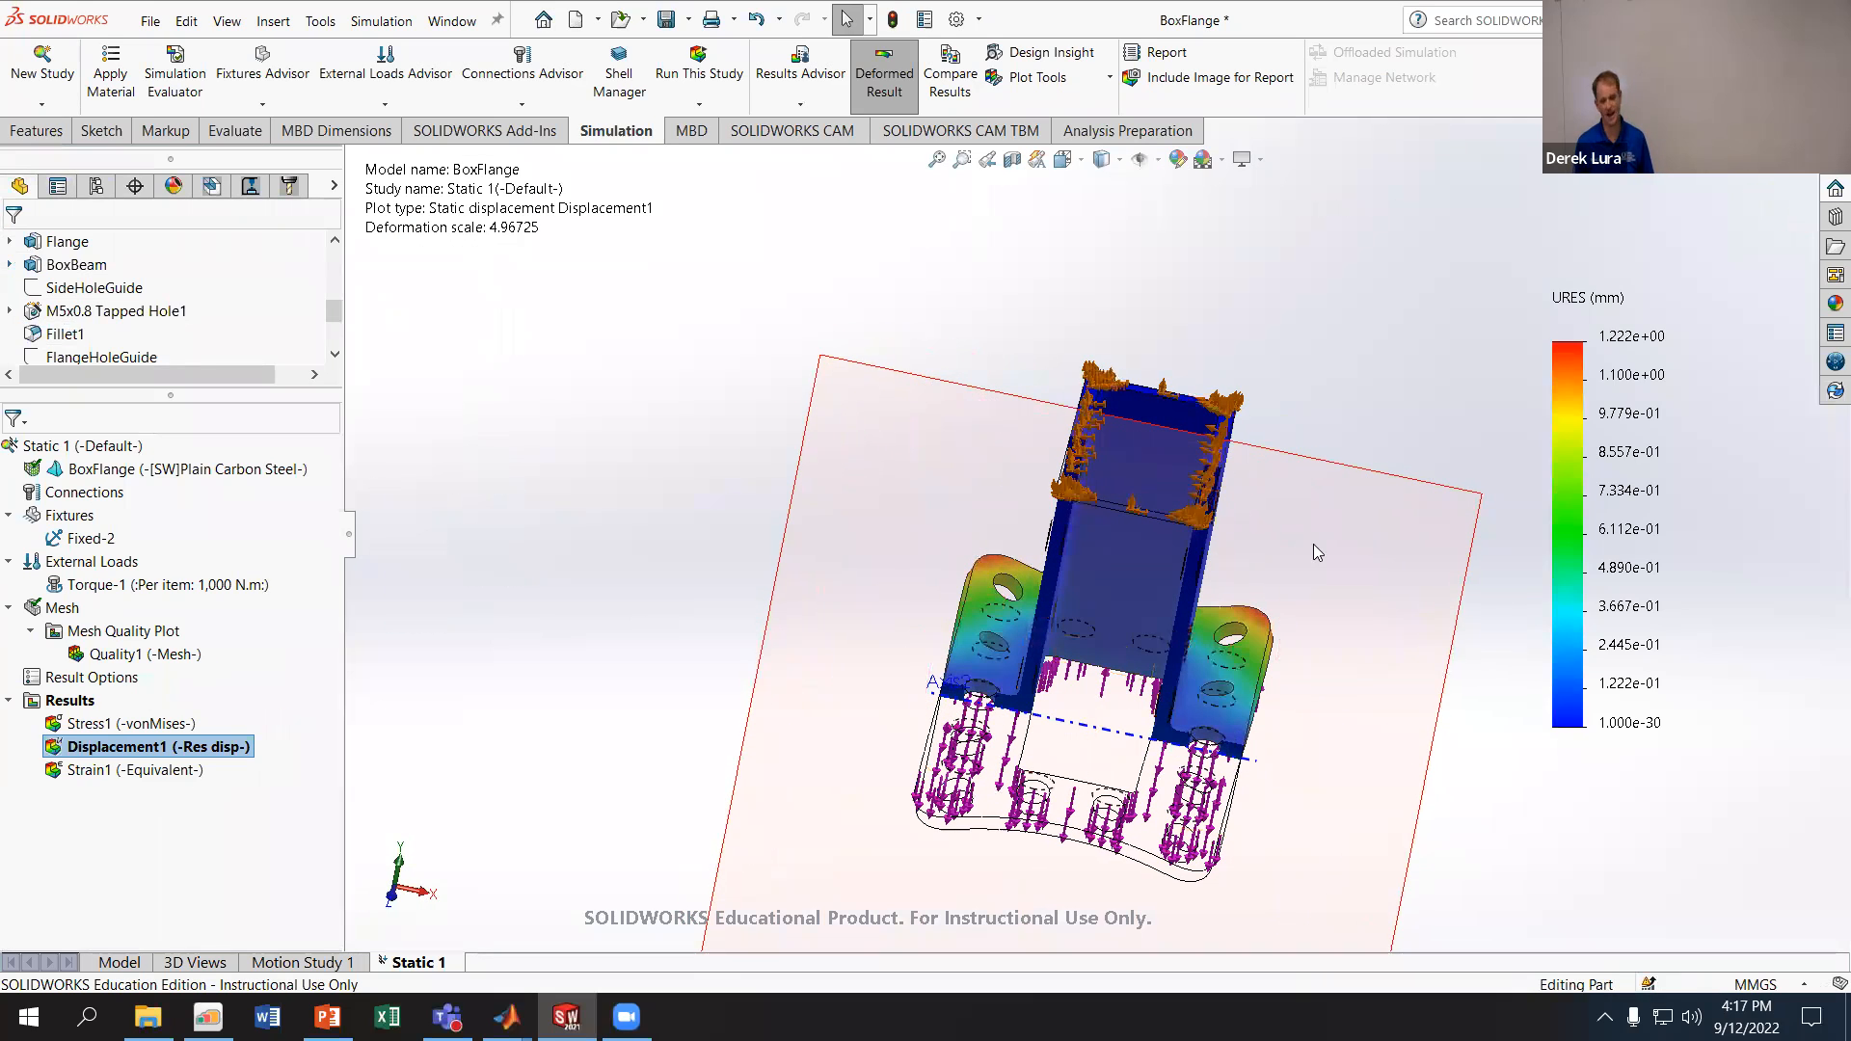
pyautogui.scroll(-5, 1337, 680)
pyautogui.moveTo(1246, 644); pyautogui.dragTo(1079, 579, button='middle')
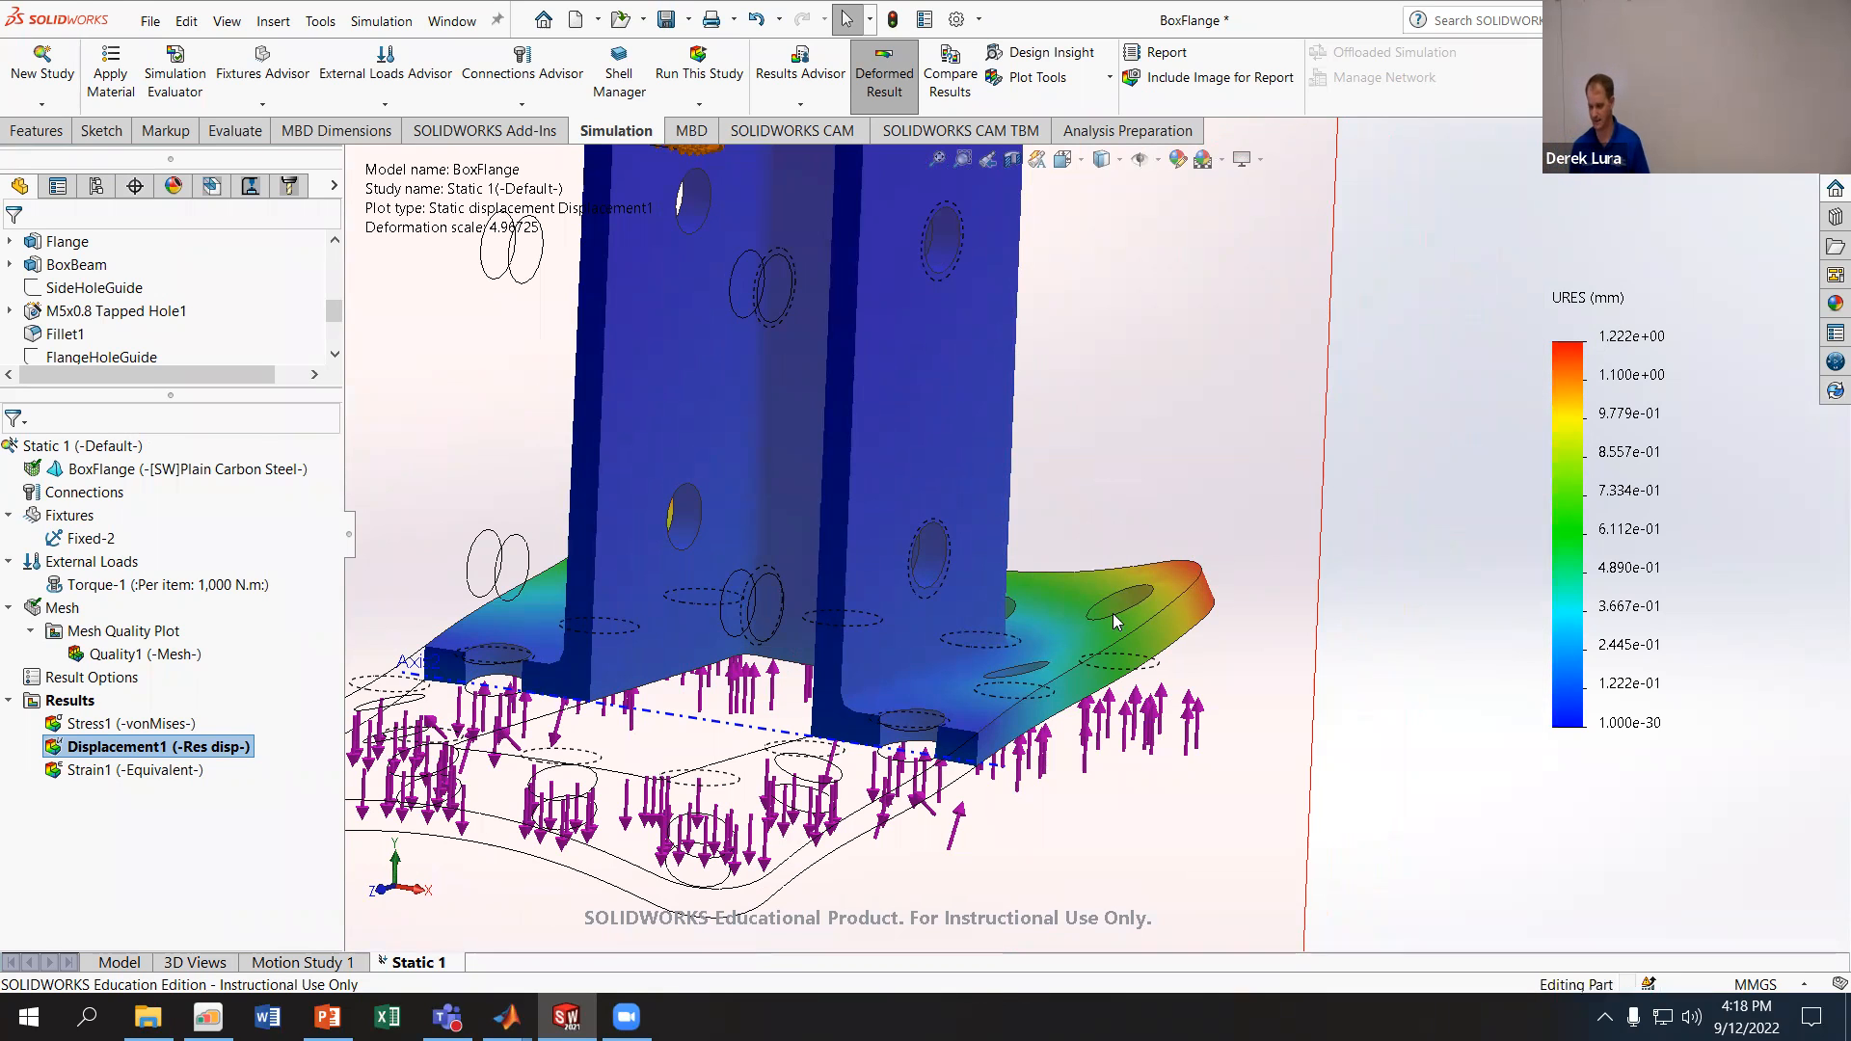
# - Change the displacement plot's component to UY: Y Displacement in mm
pyautogui.rightClick(193, 746)
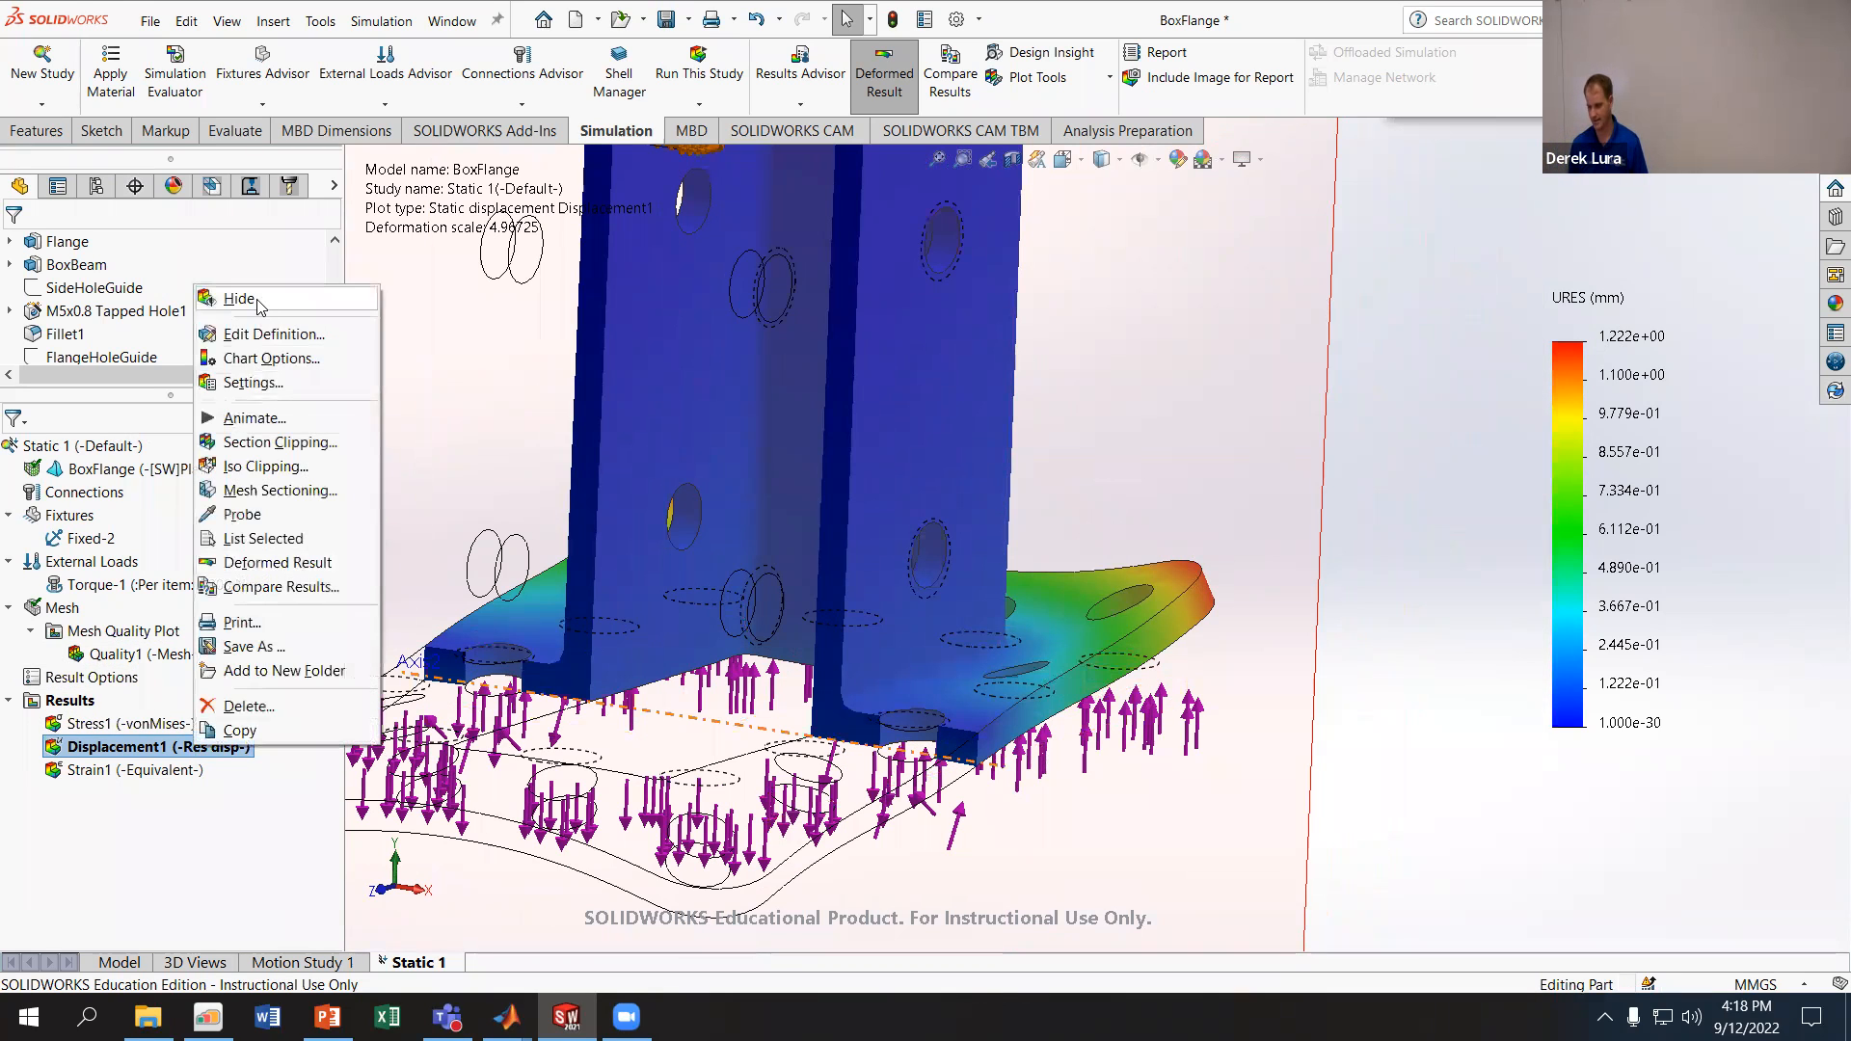
pyautogui.click(270, 334)
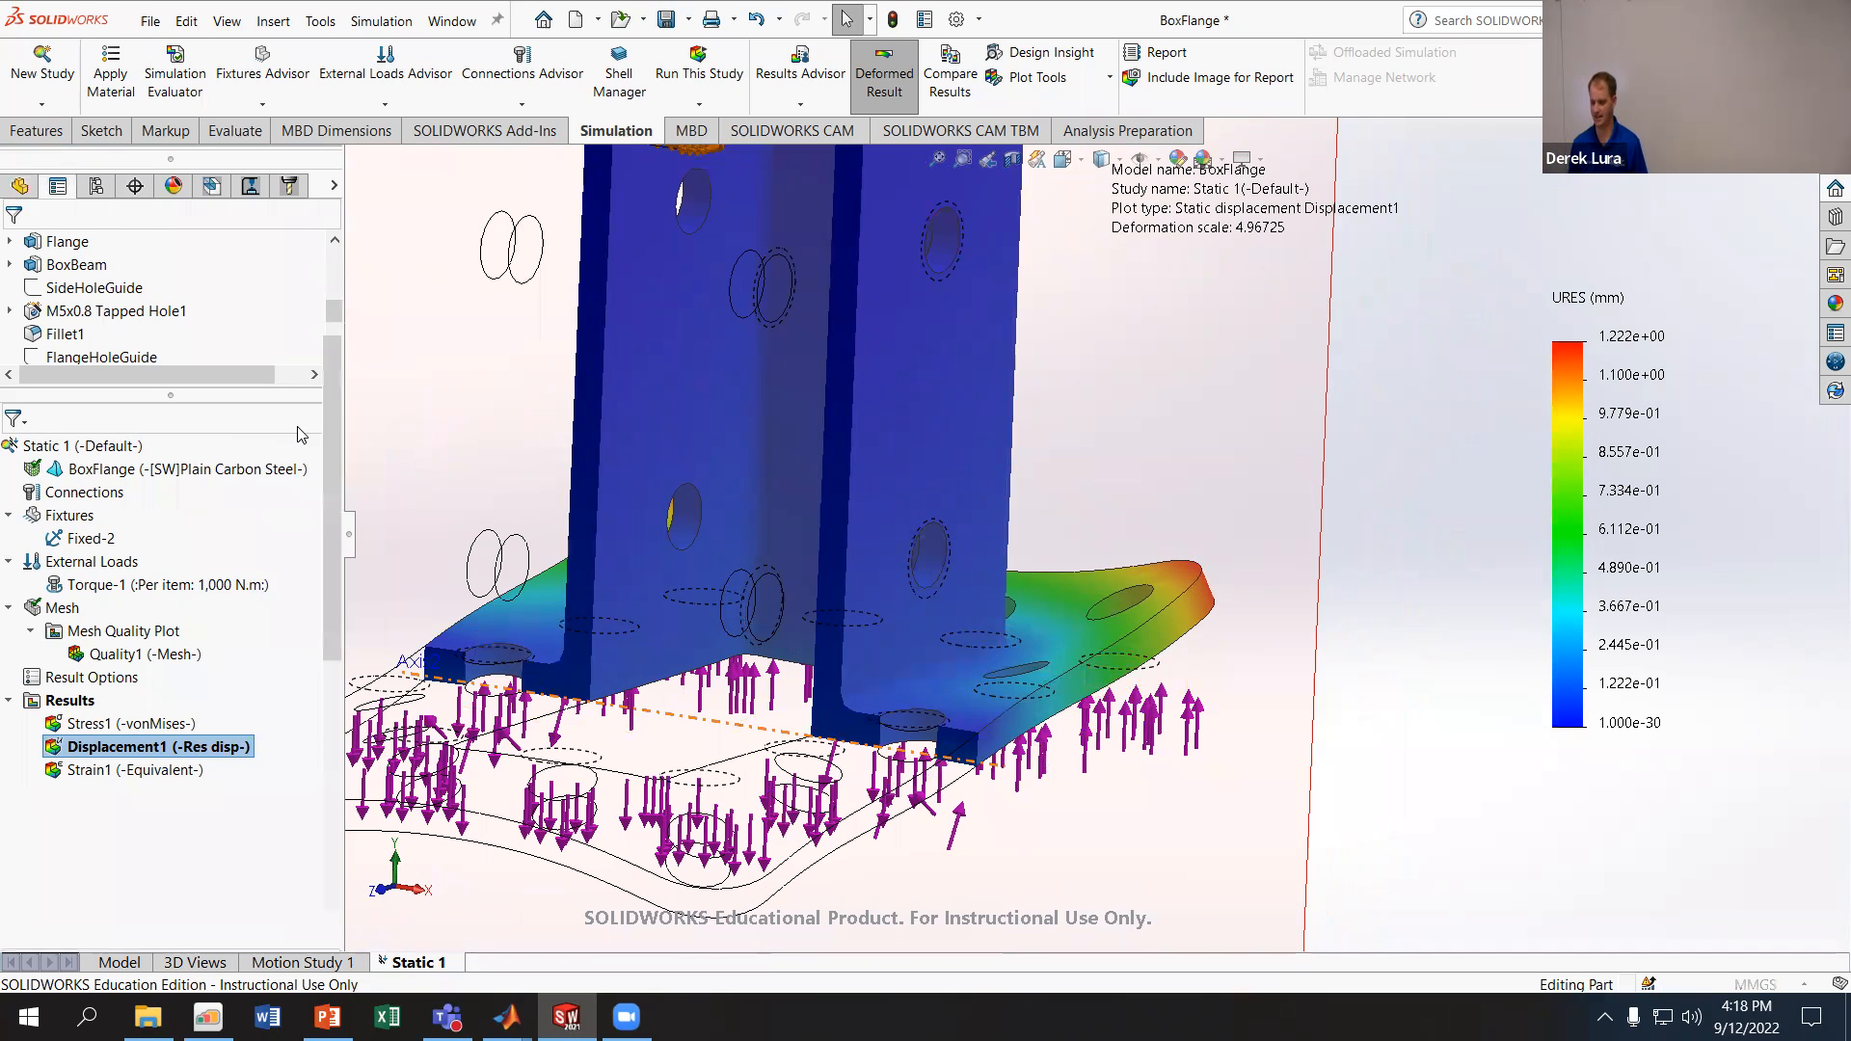
pyautogui.click(211, 363)
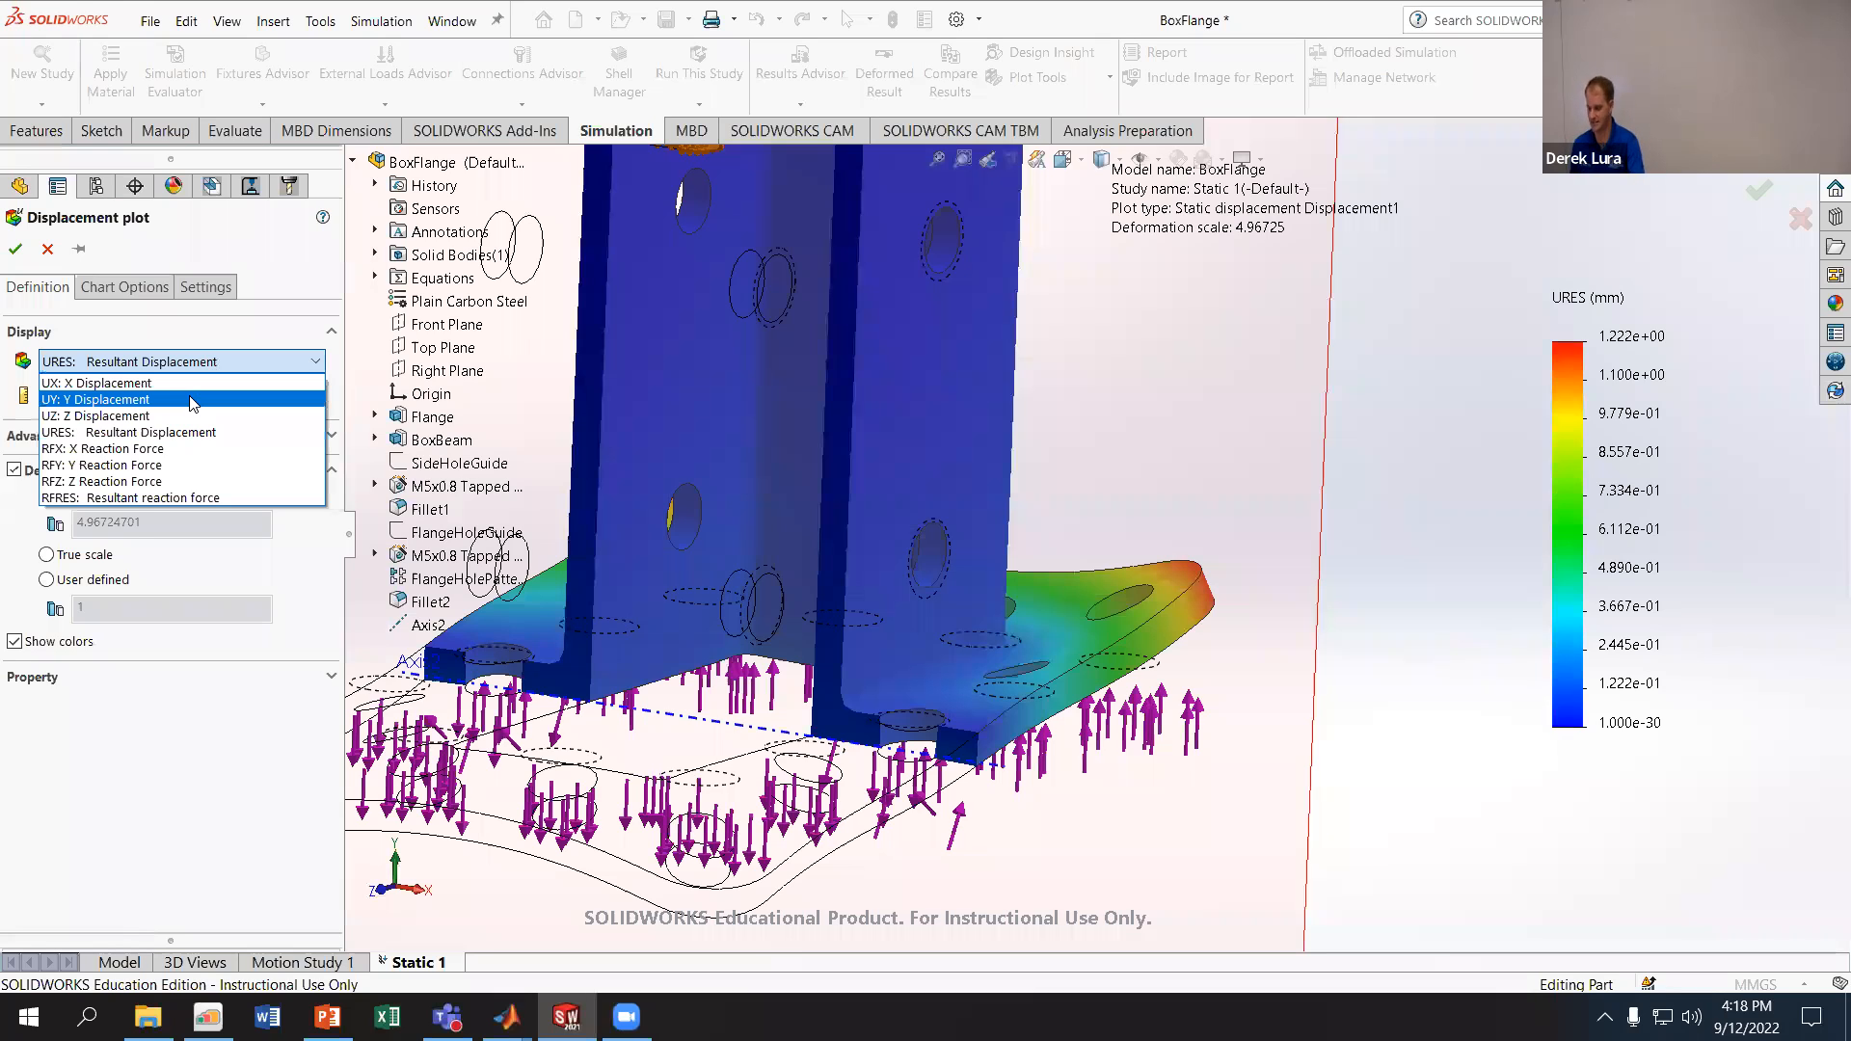
pyautogui.click(193, 400)
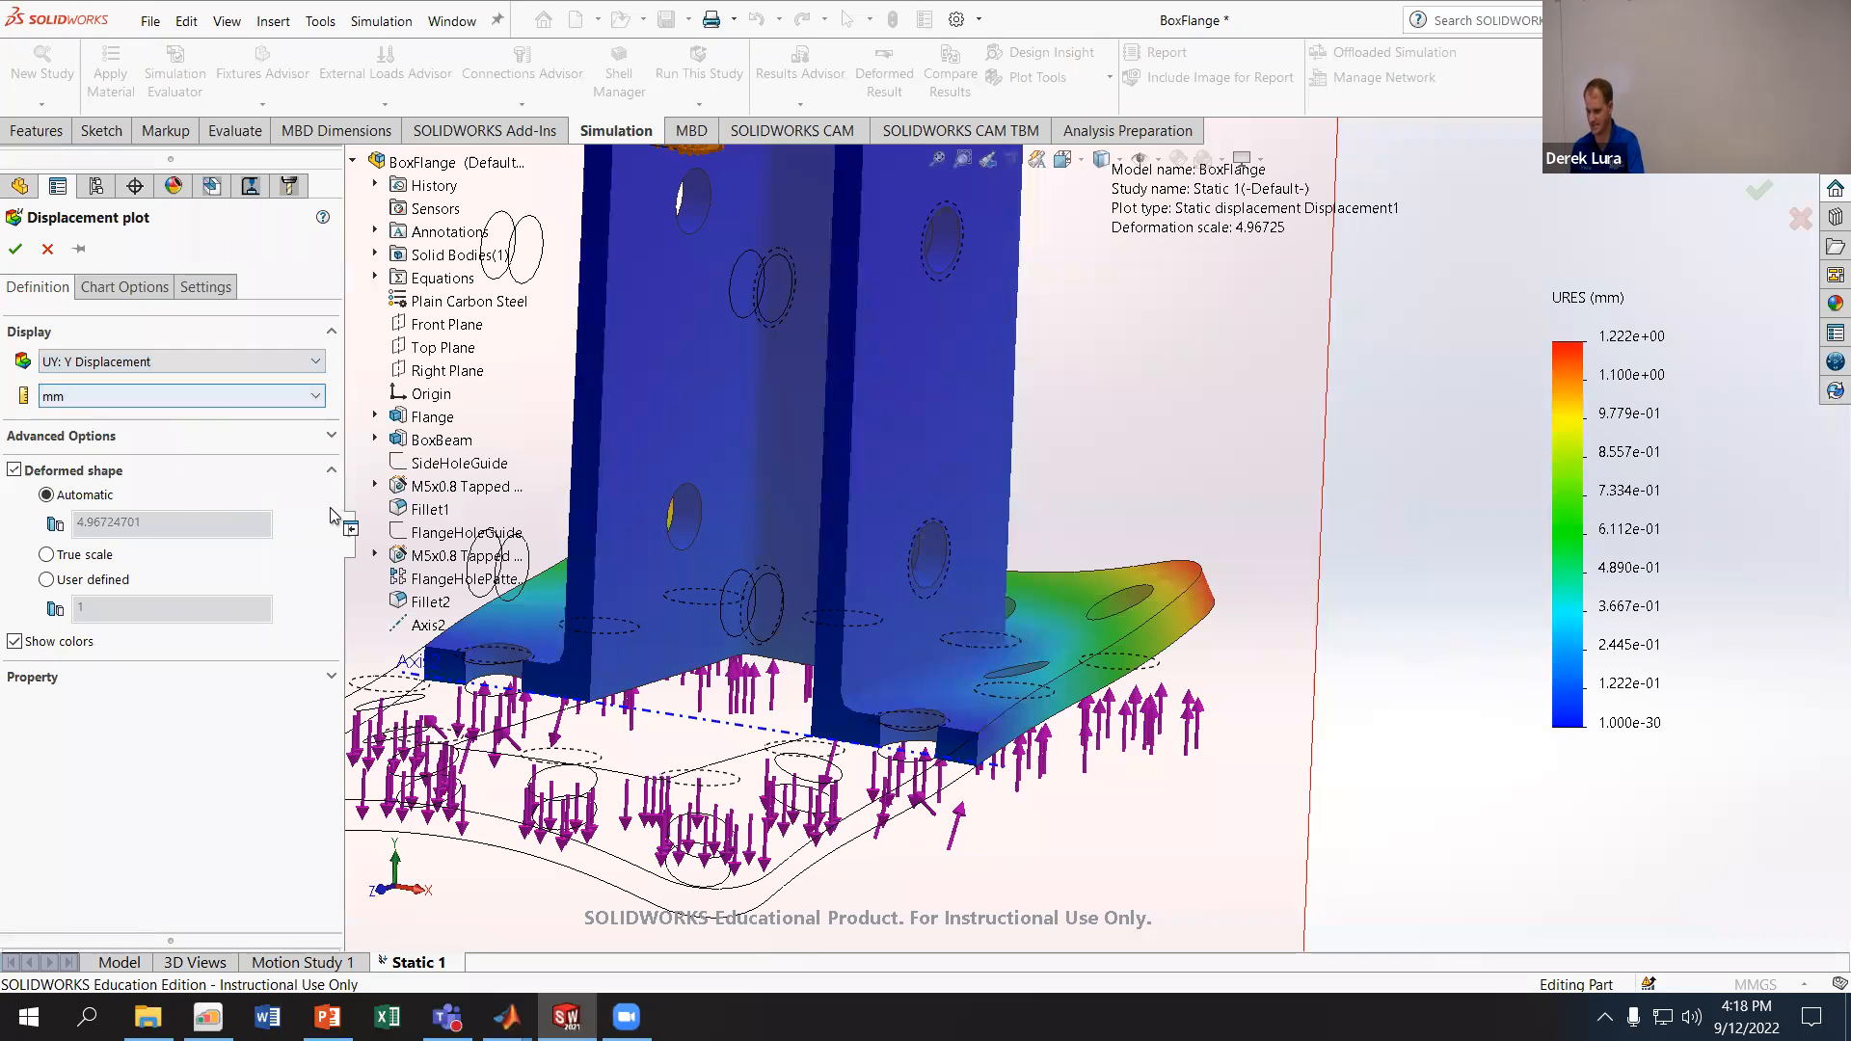
pyautogui.click(16, 249)
pyautogui.moveTo(762, 511); pyautogui.dragTo(733, 405, button='middle')
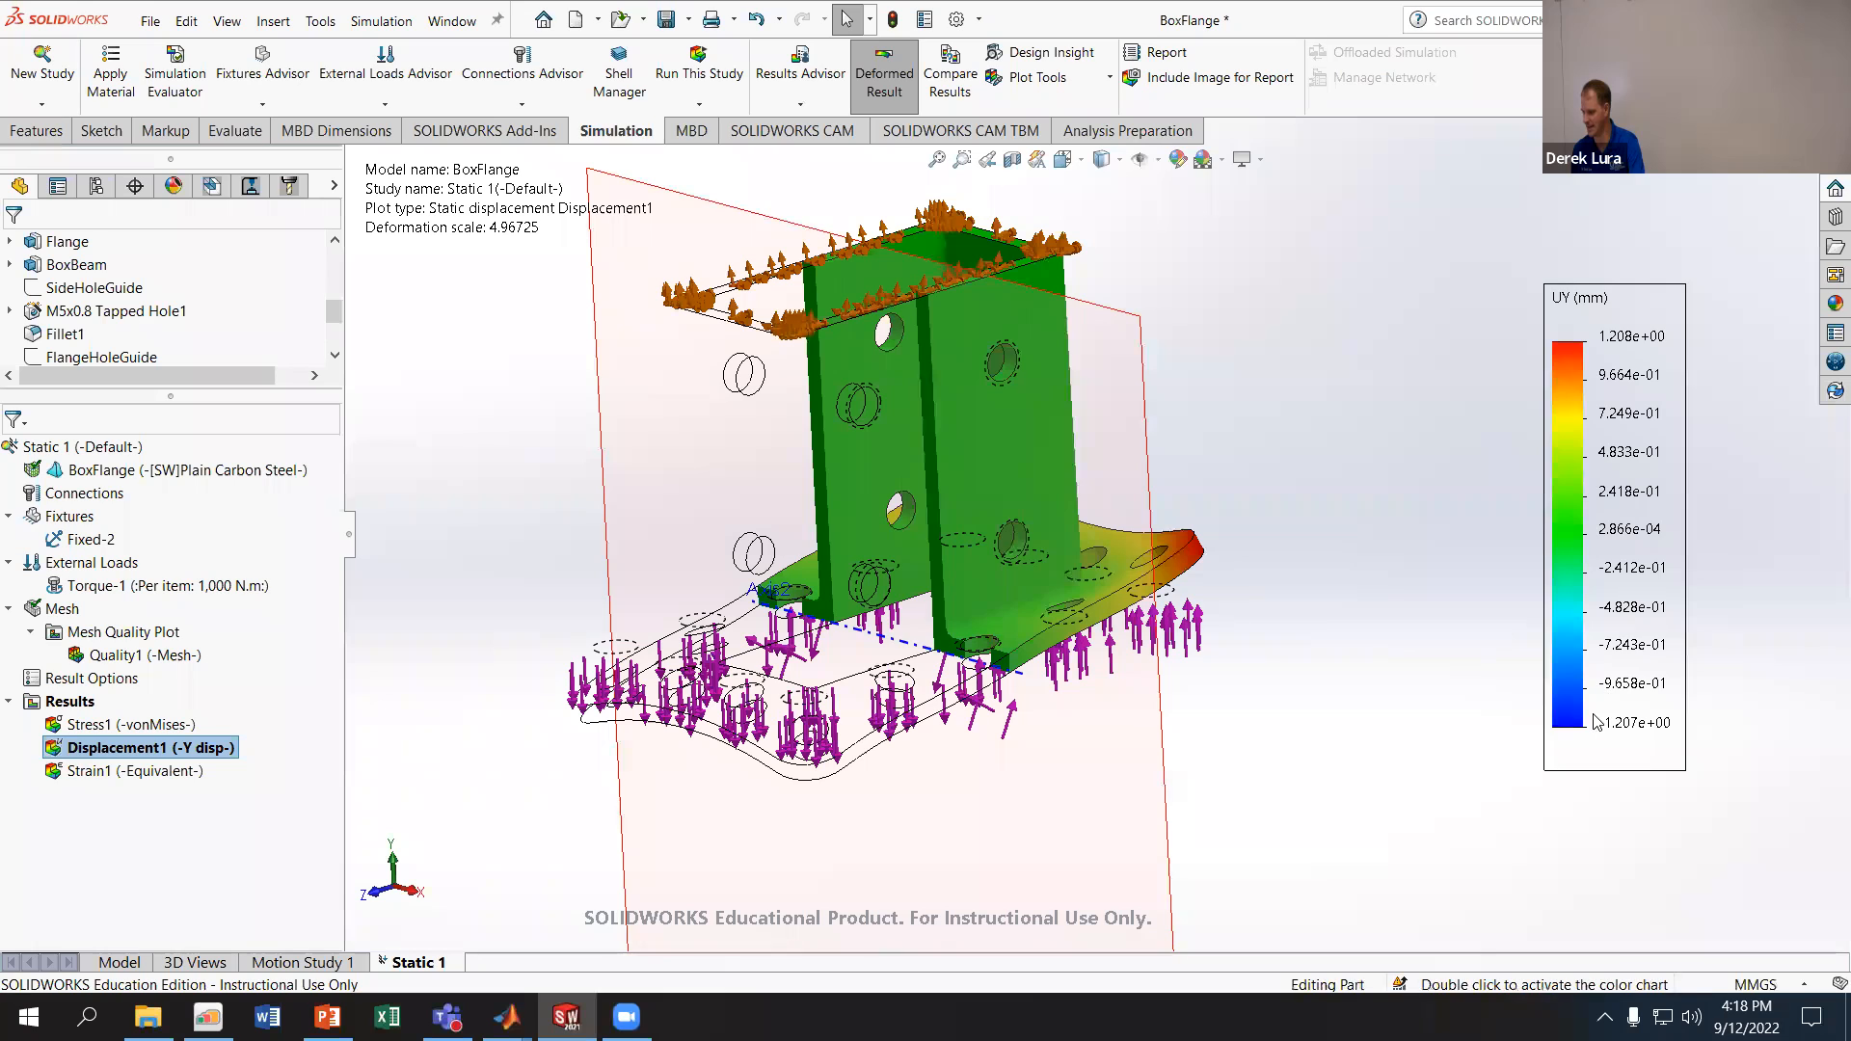
# - Turn clipping off for the Y displacement plot through its Iso Clipping settings, restoring the whole part
pyautogui.rightClick(168, 749)
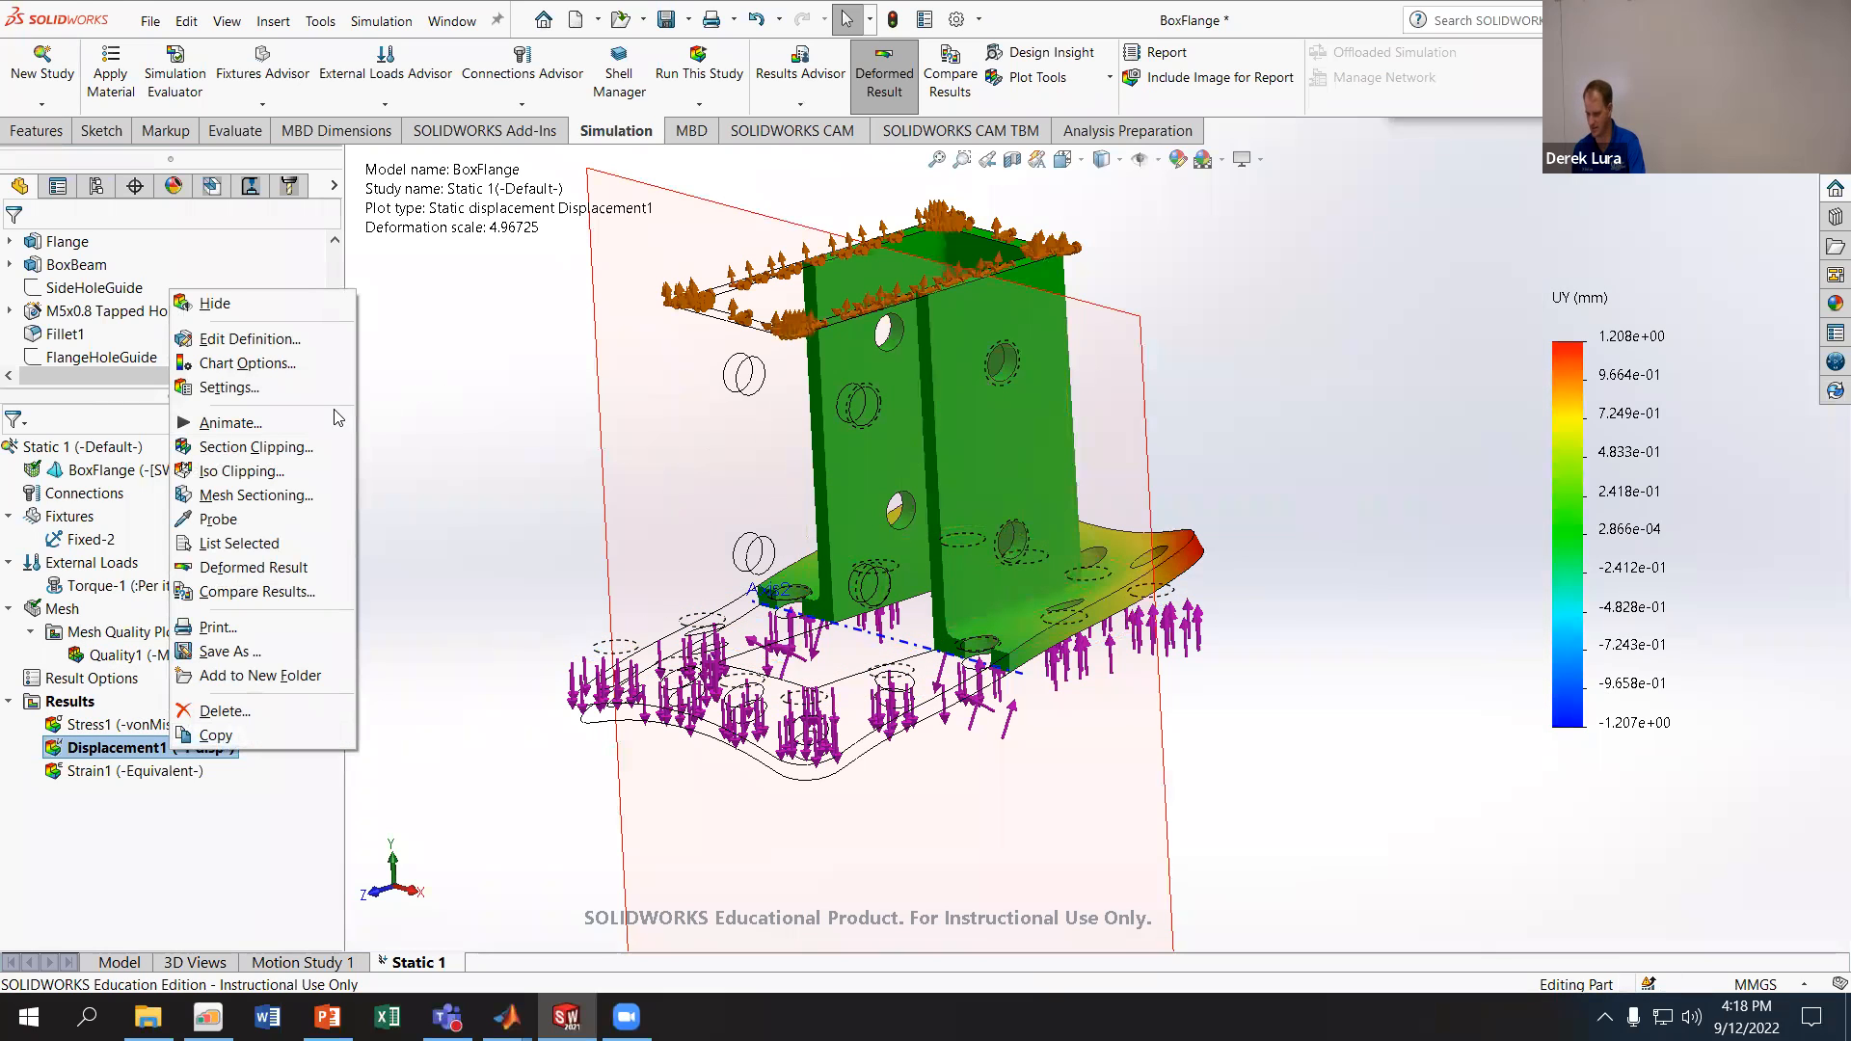
pyautogui.click(232, 472)
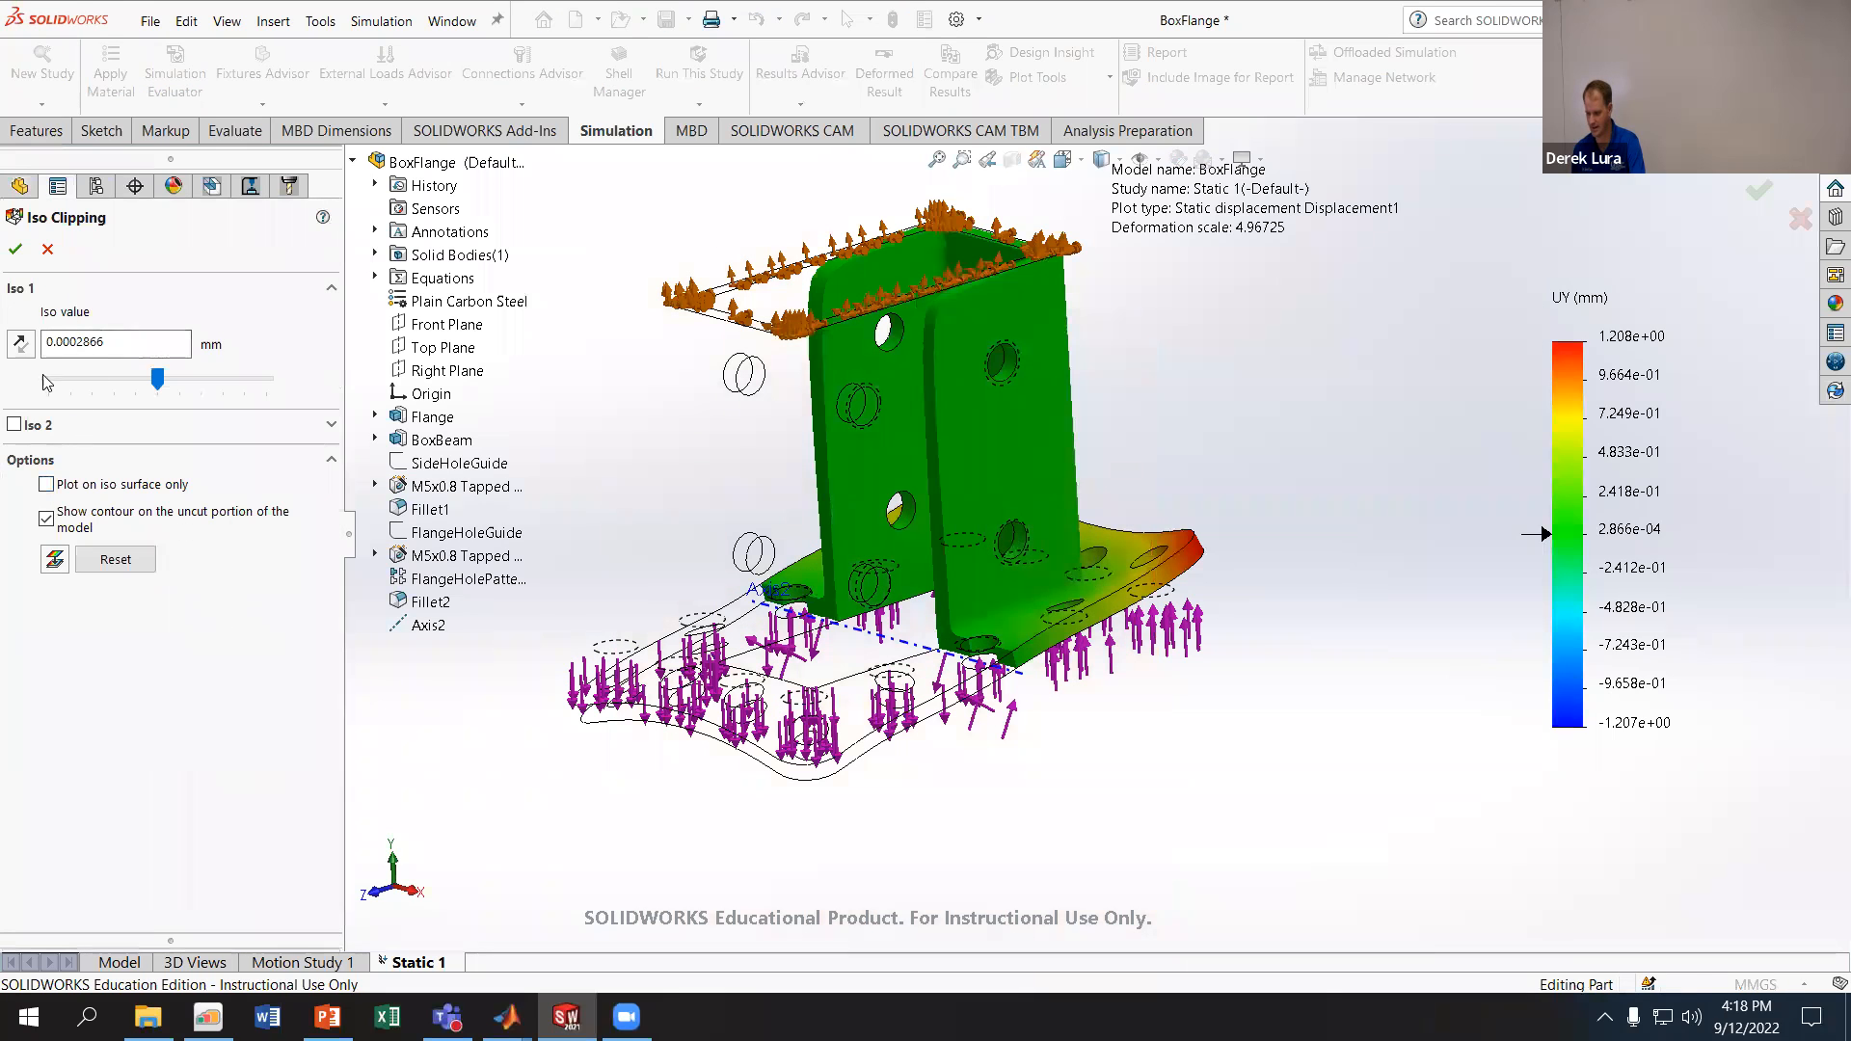
pyautogui.click(46, 521)
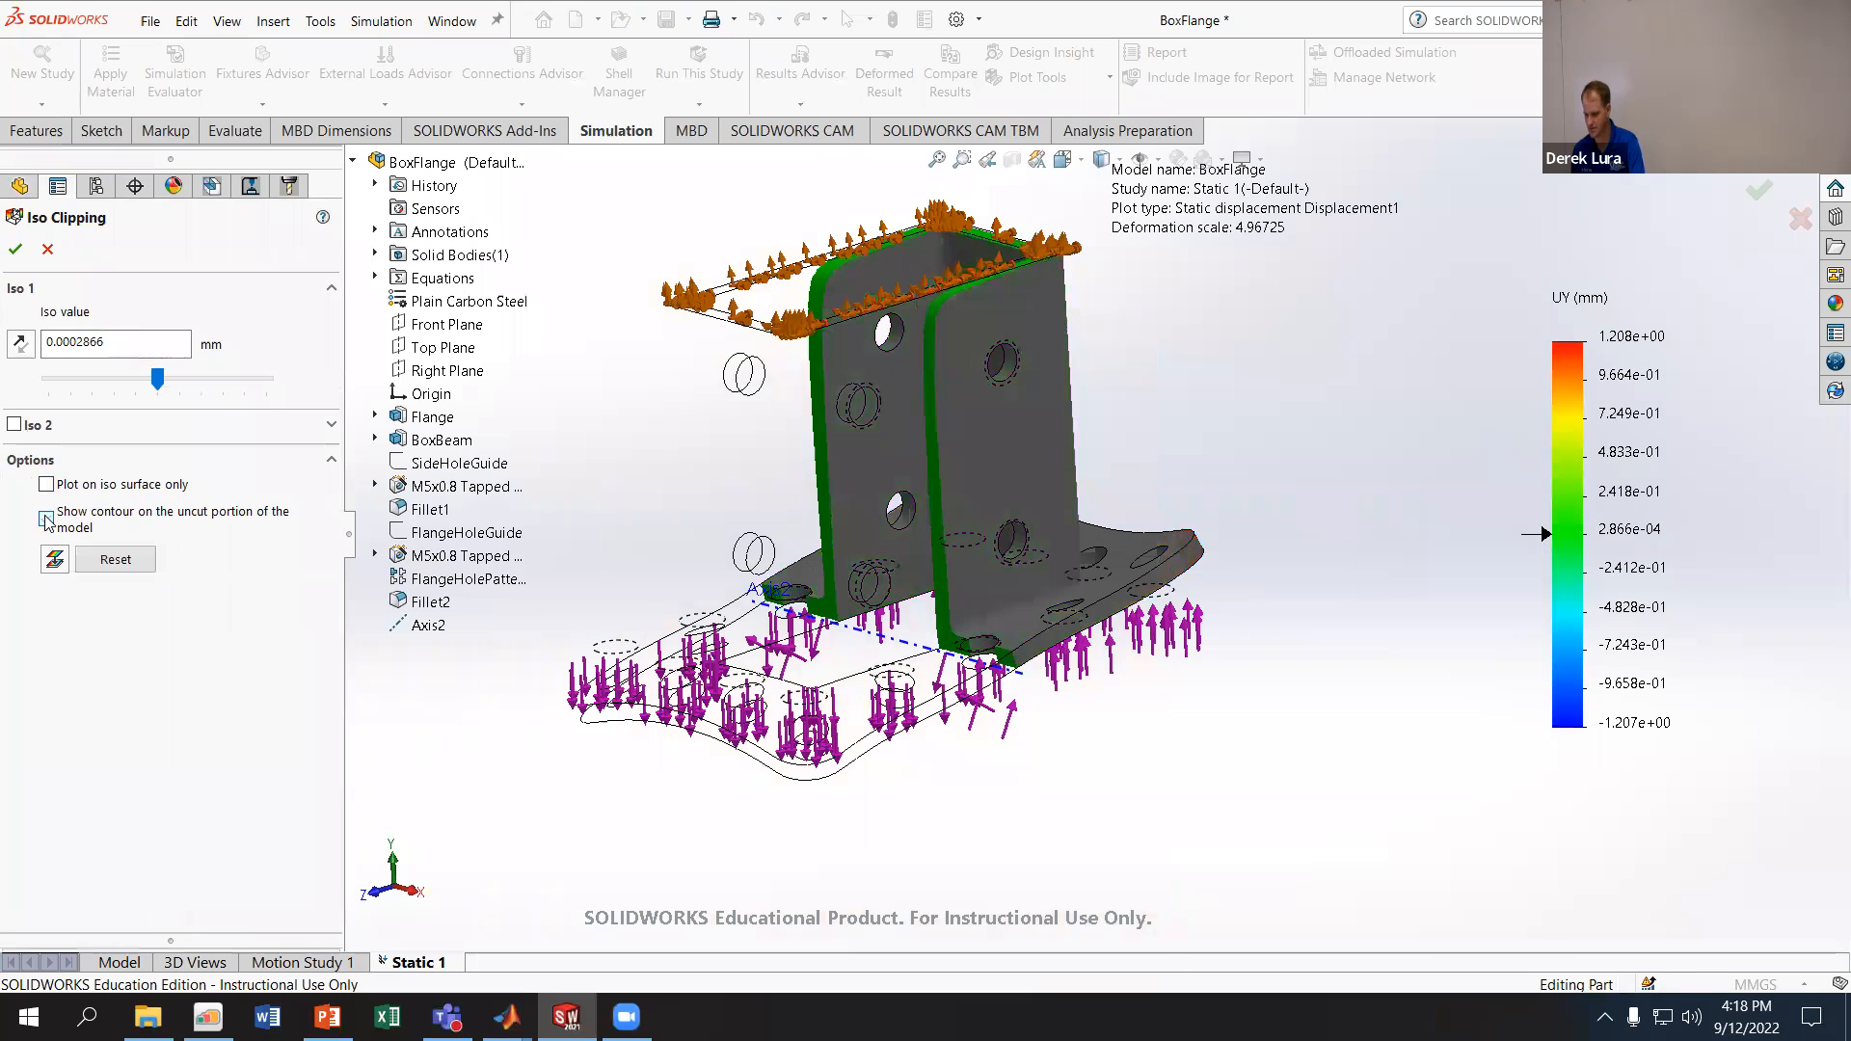
pyautogui.click(47, 520)
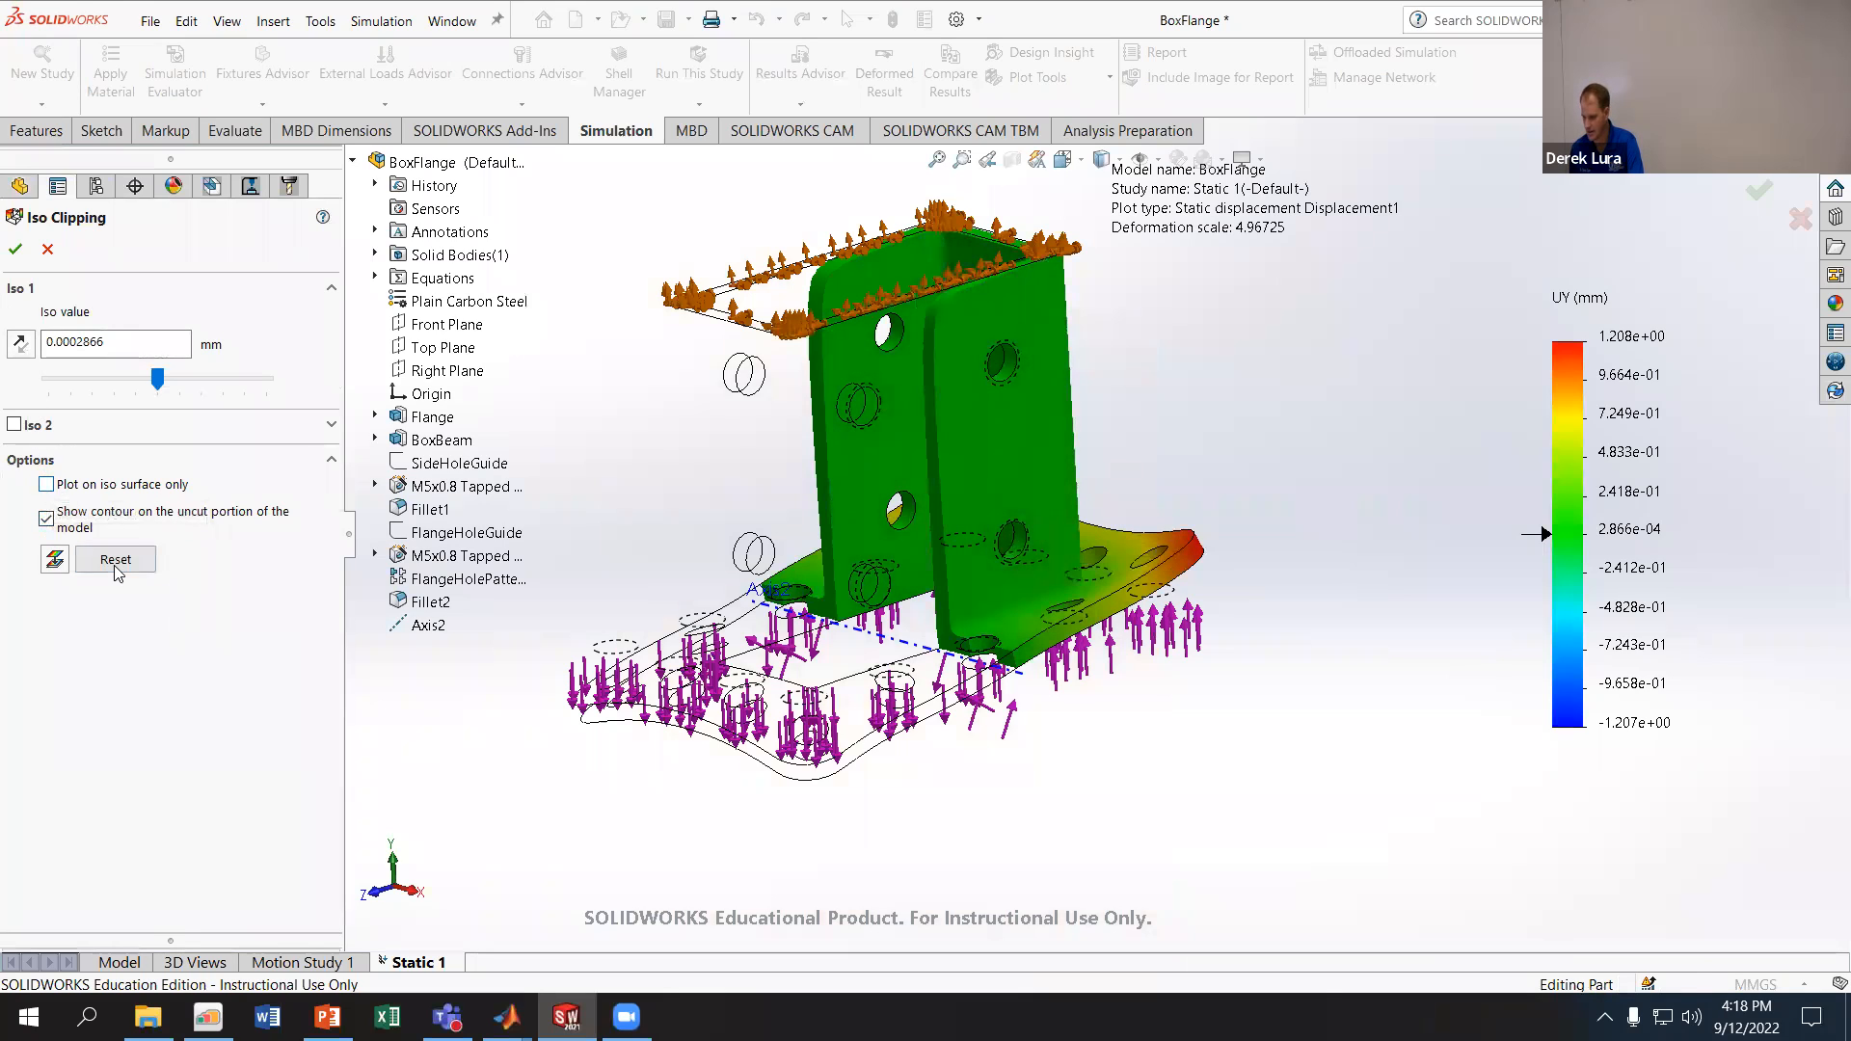
pyautogui.click(54, 559)
pyautogui.click(54, 559)
pyautogui.click(56, 561)
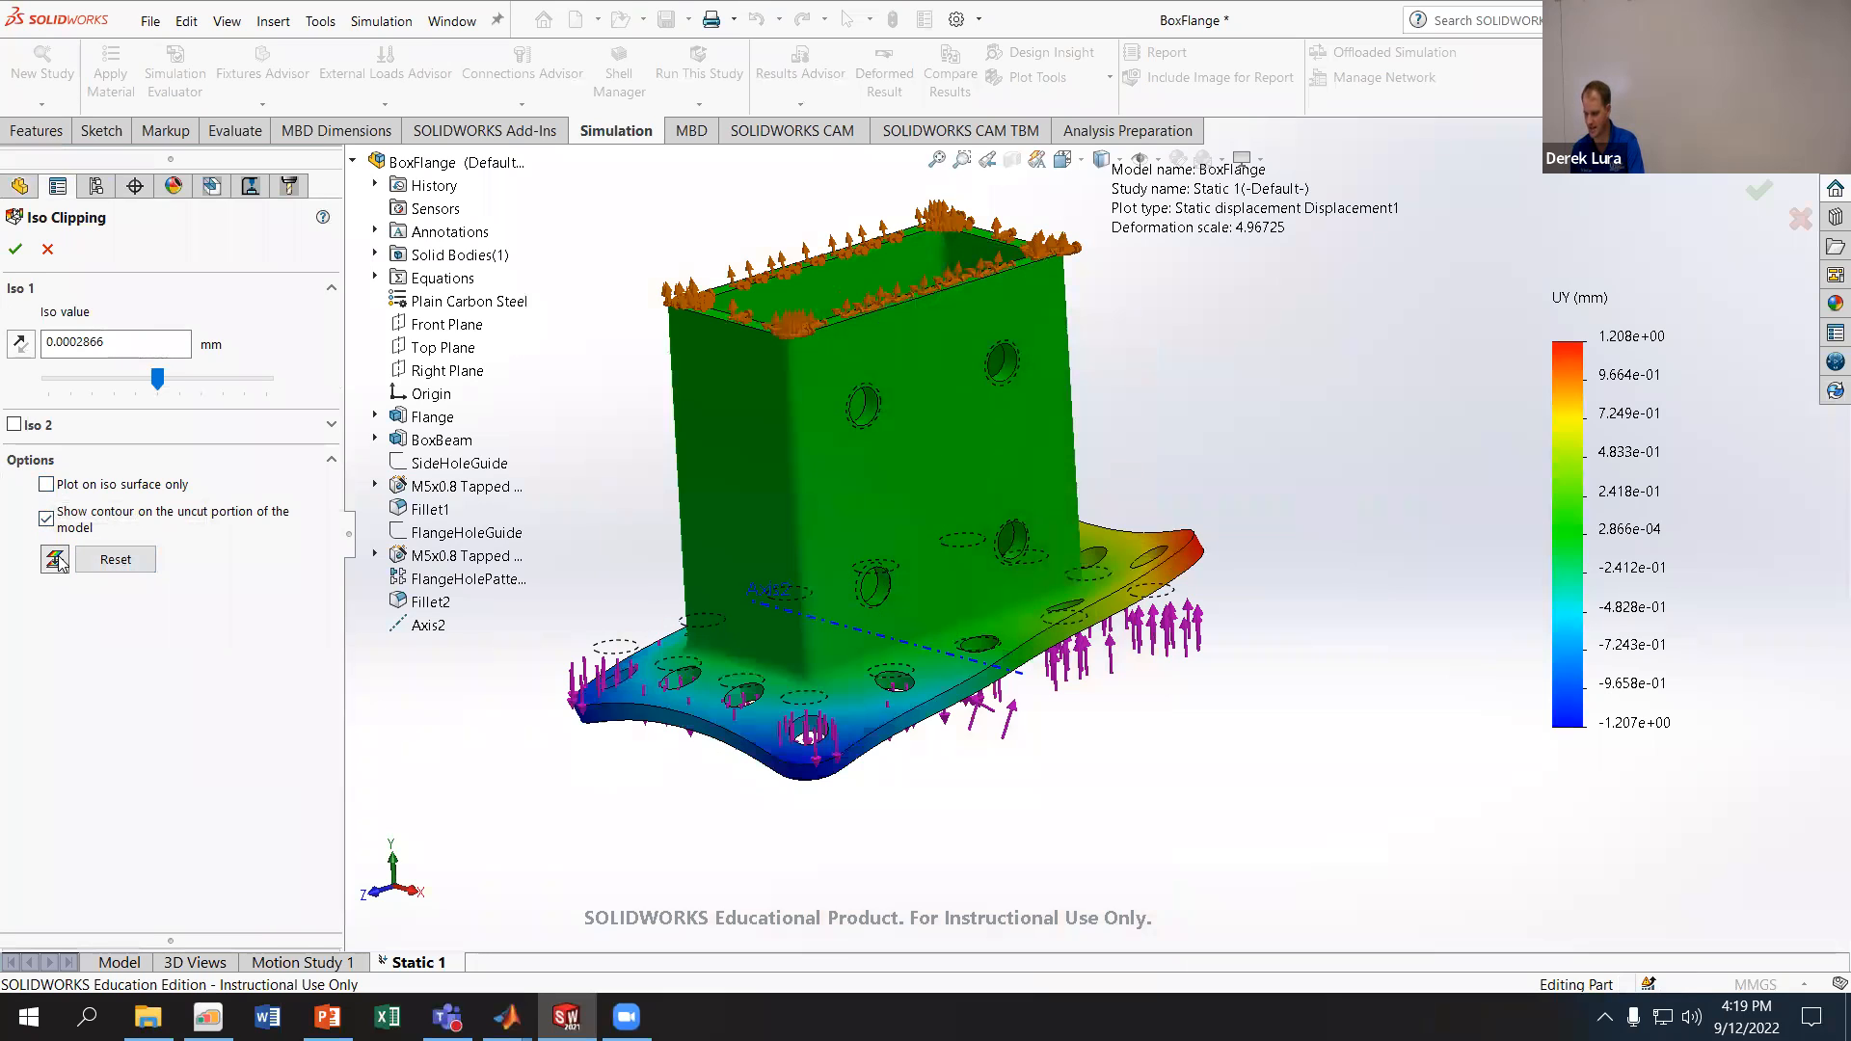
pyautogui.click(17, 251)
pyautogui.scroll(4, 859, 724)
pyautogui.moveTo(860, 723); pyautogui.dragTo(897, 715, button='middle')
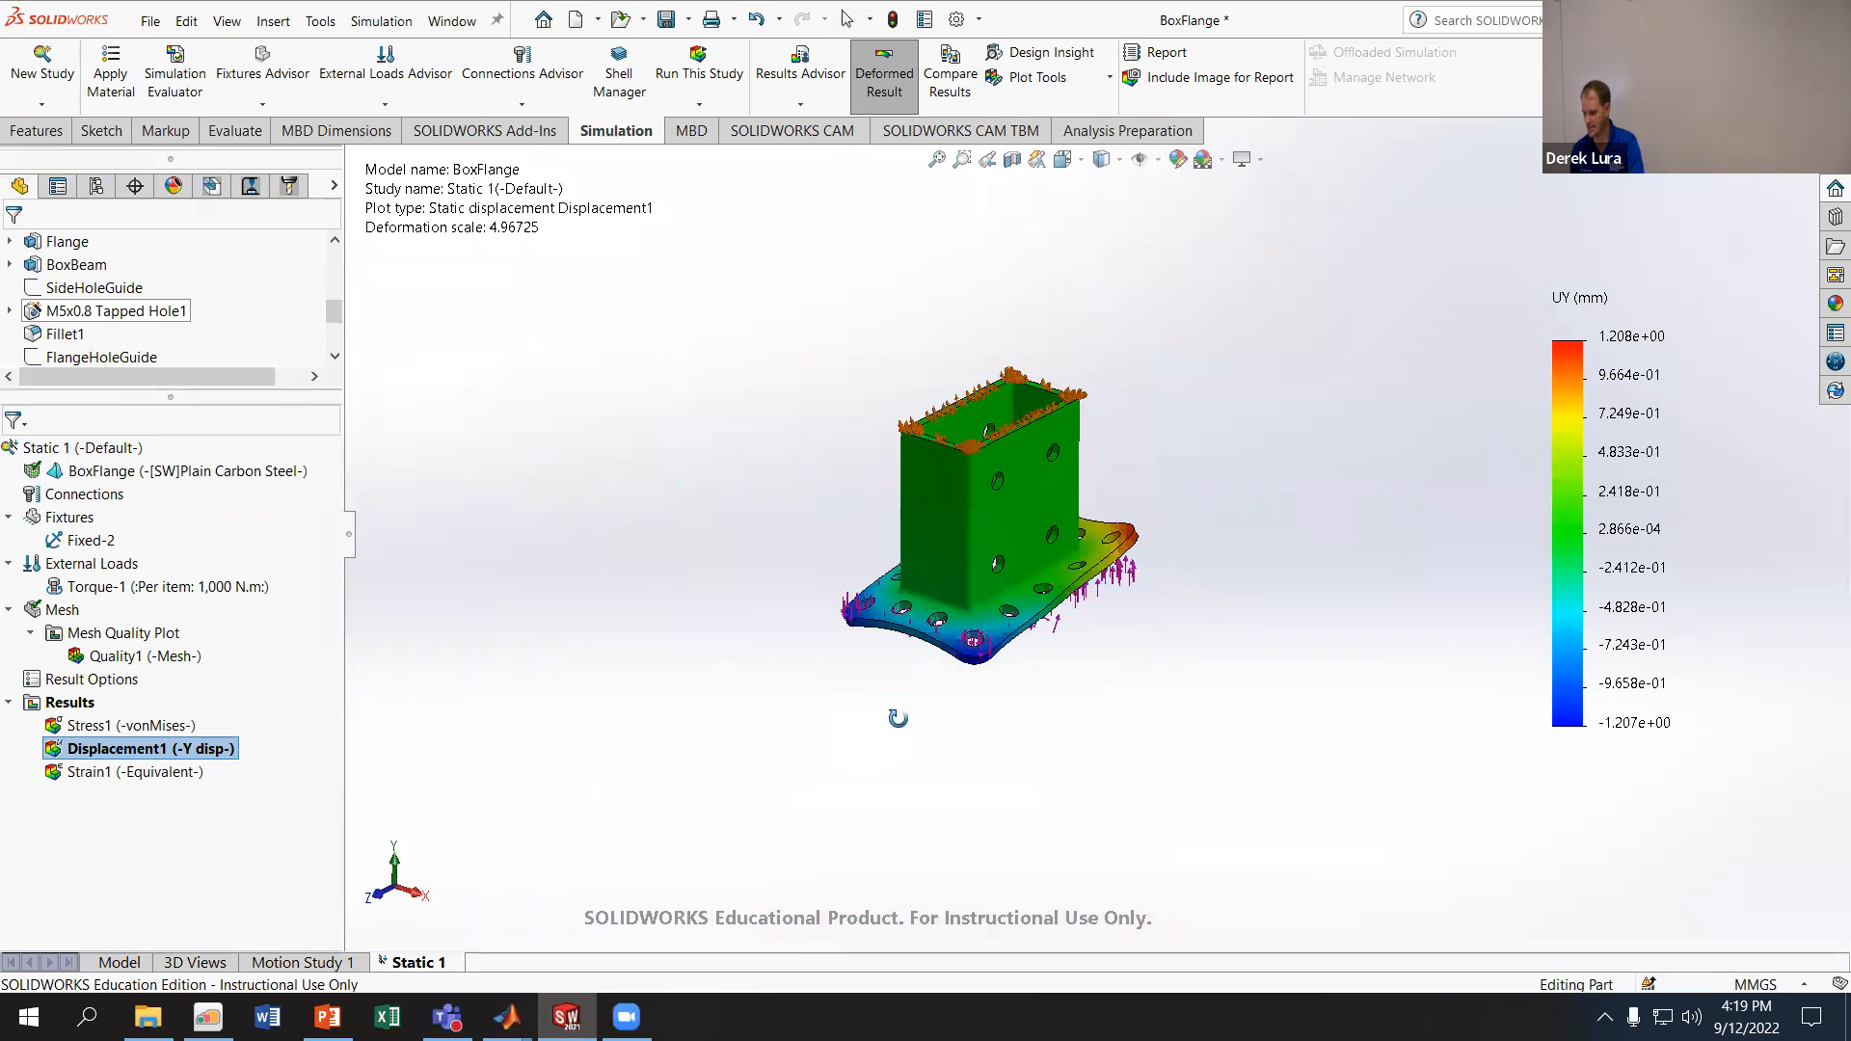
pyautogui.scroll(-4, 974, 774)
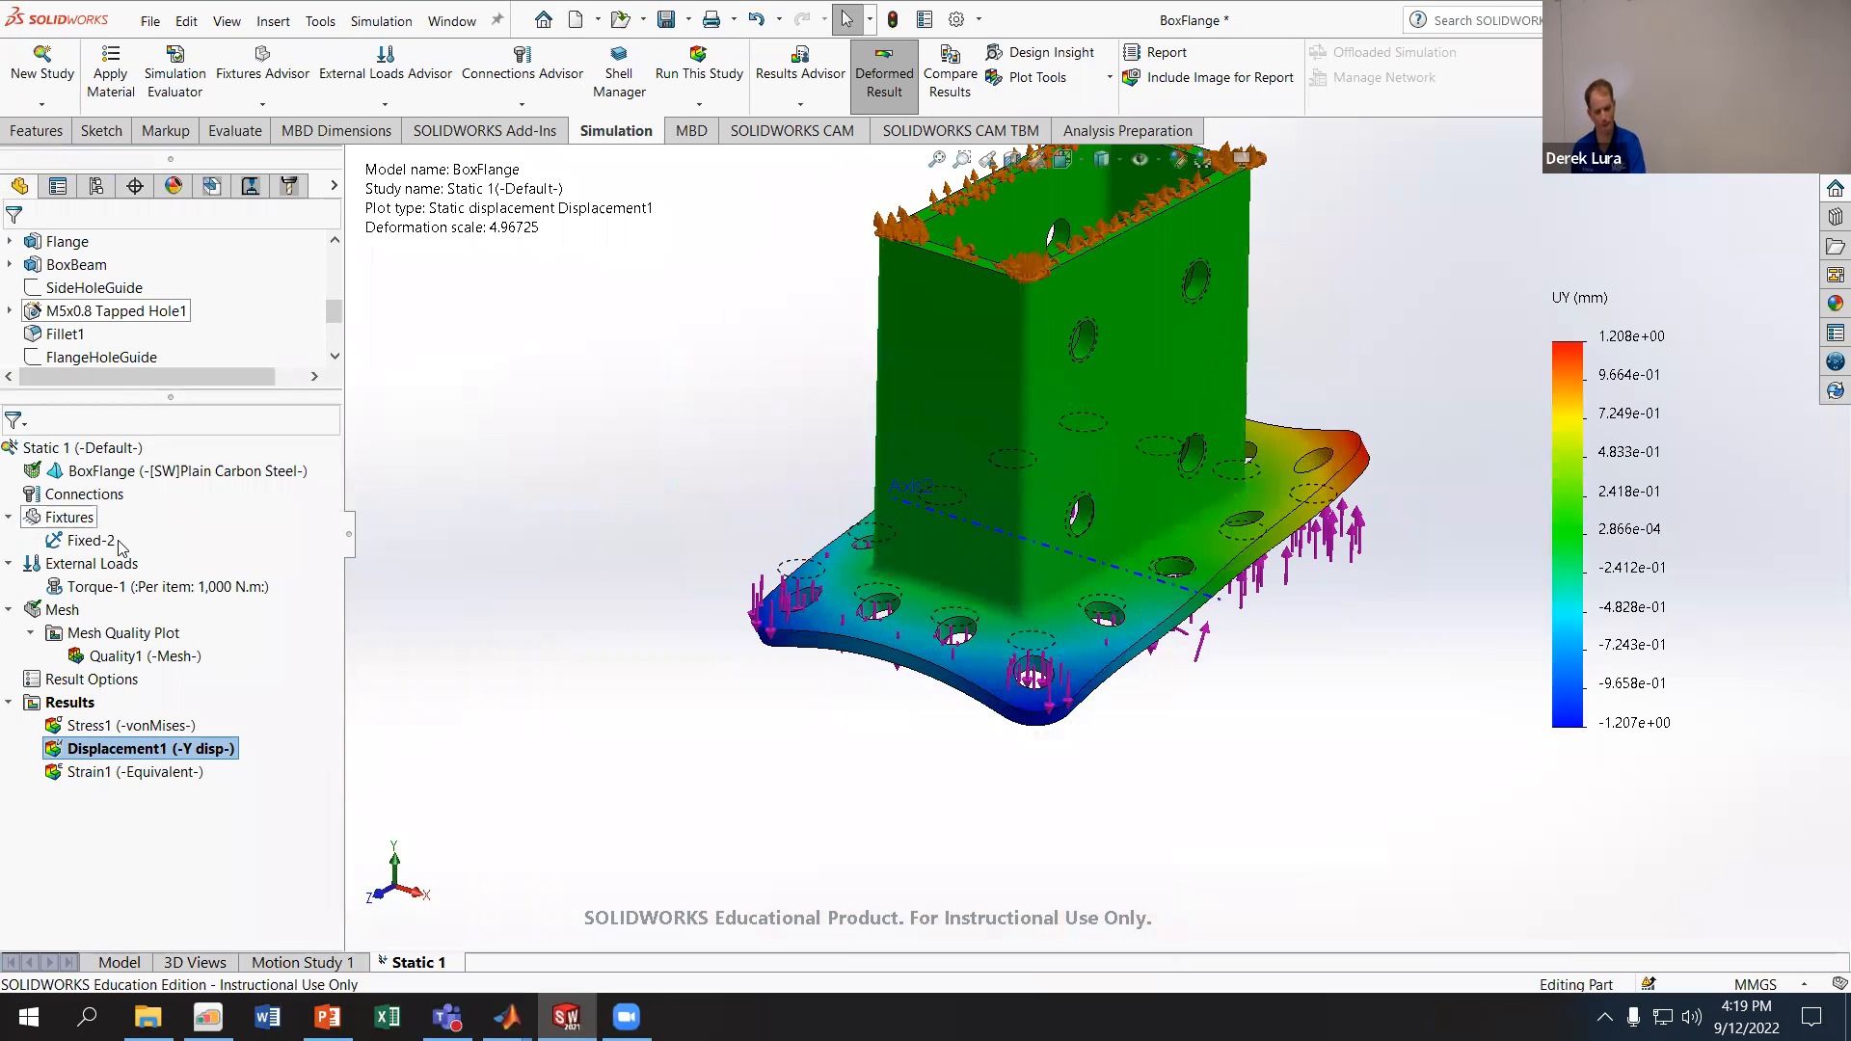
pyautogui.scroll(-2, 1230, 535)
# - Set the displacement plot's component back to URES: Resultant Displacement
pyautogui.rightClick(100, 748)
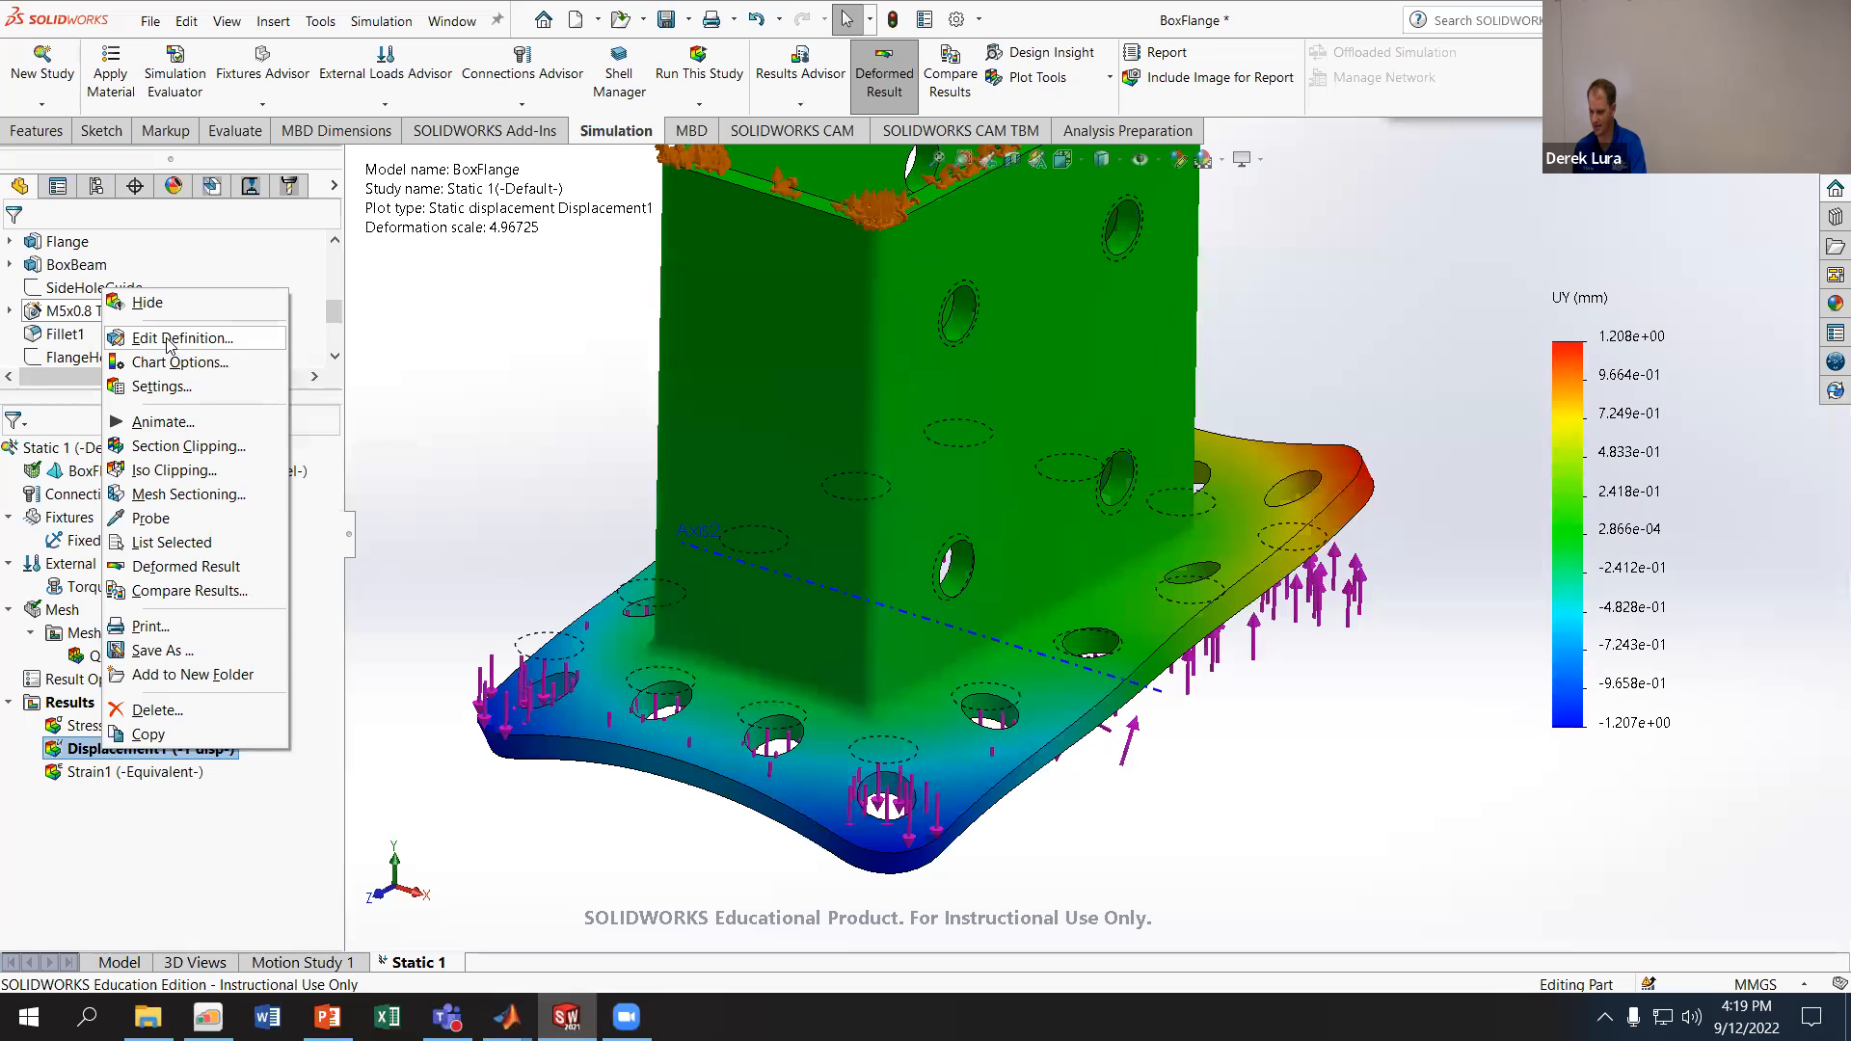
pyautogui.click(167, 340)
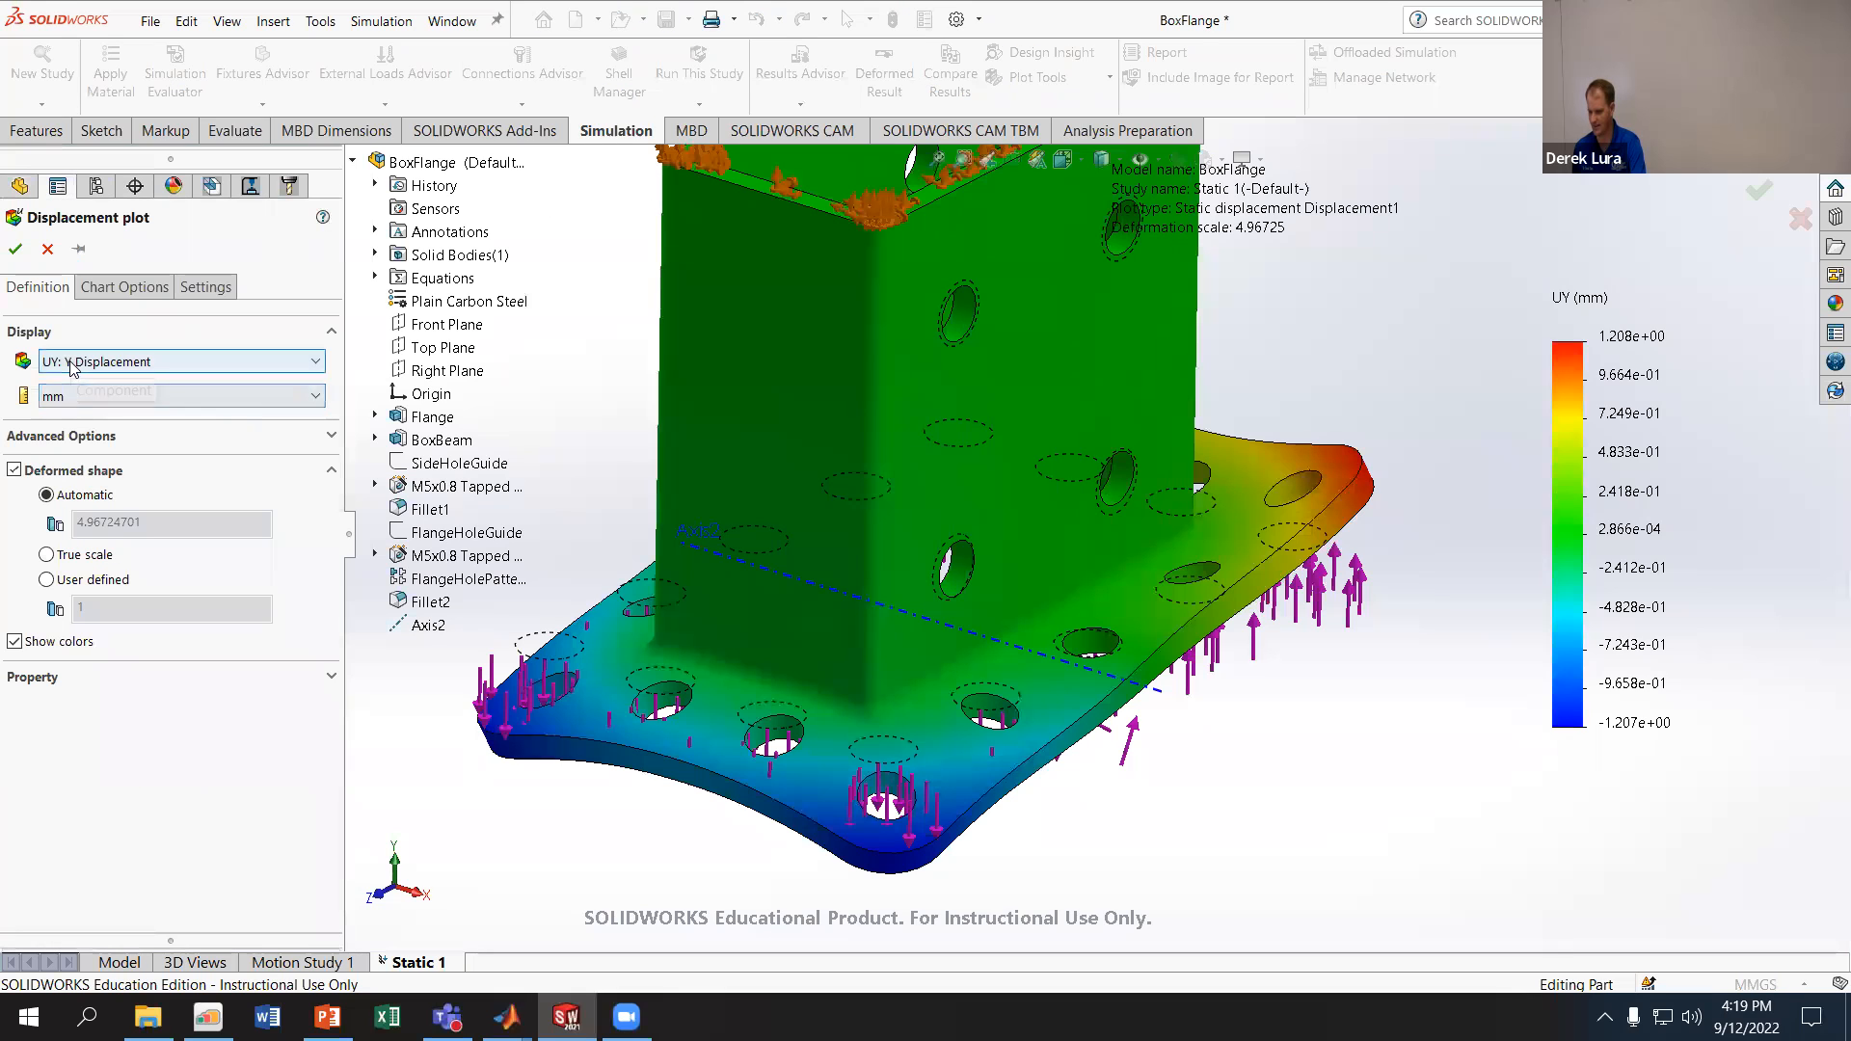
pyautogui.click(115, 362)
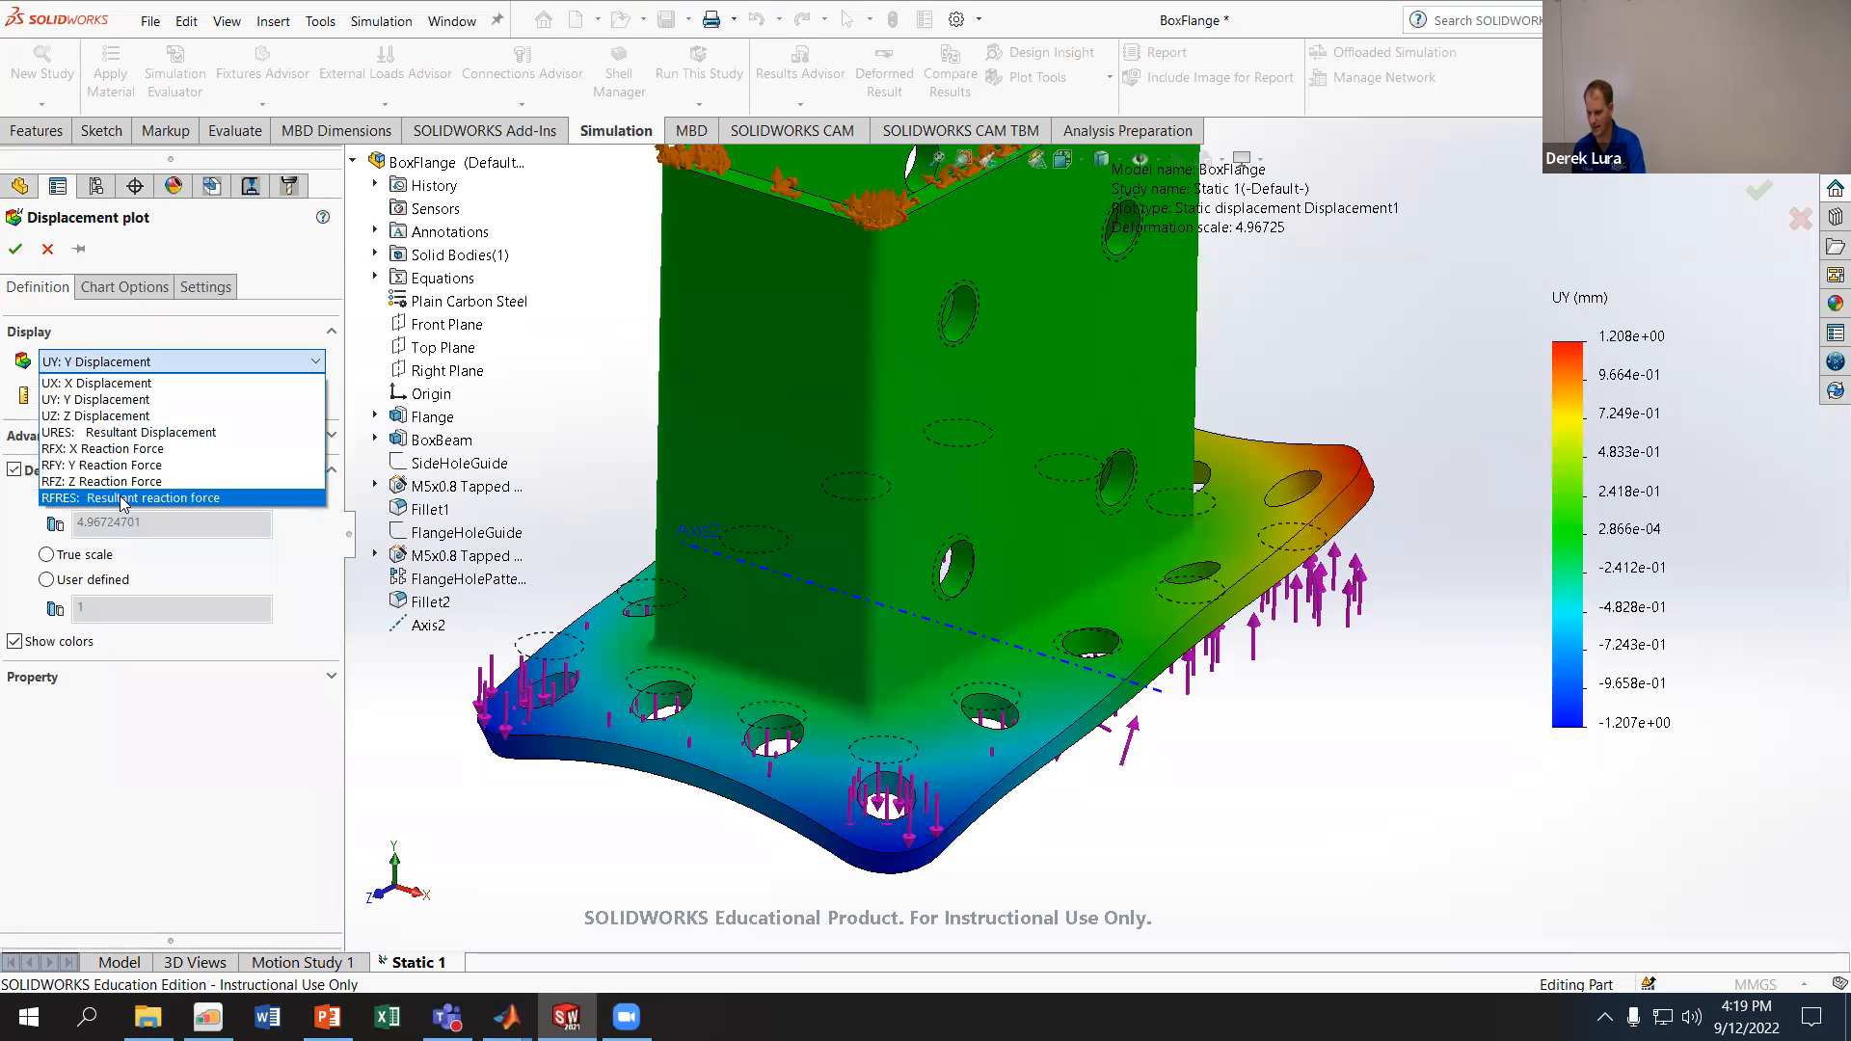
pyautogui.click(127, 432)
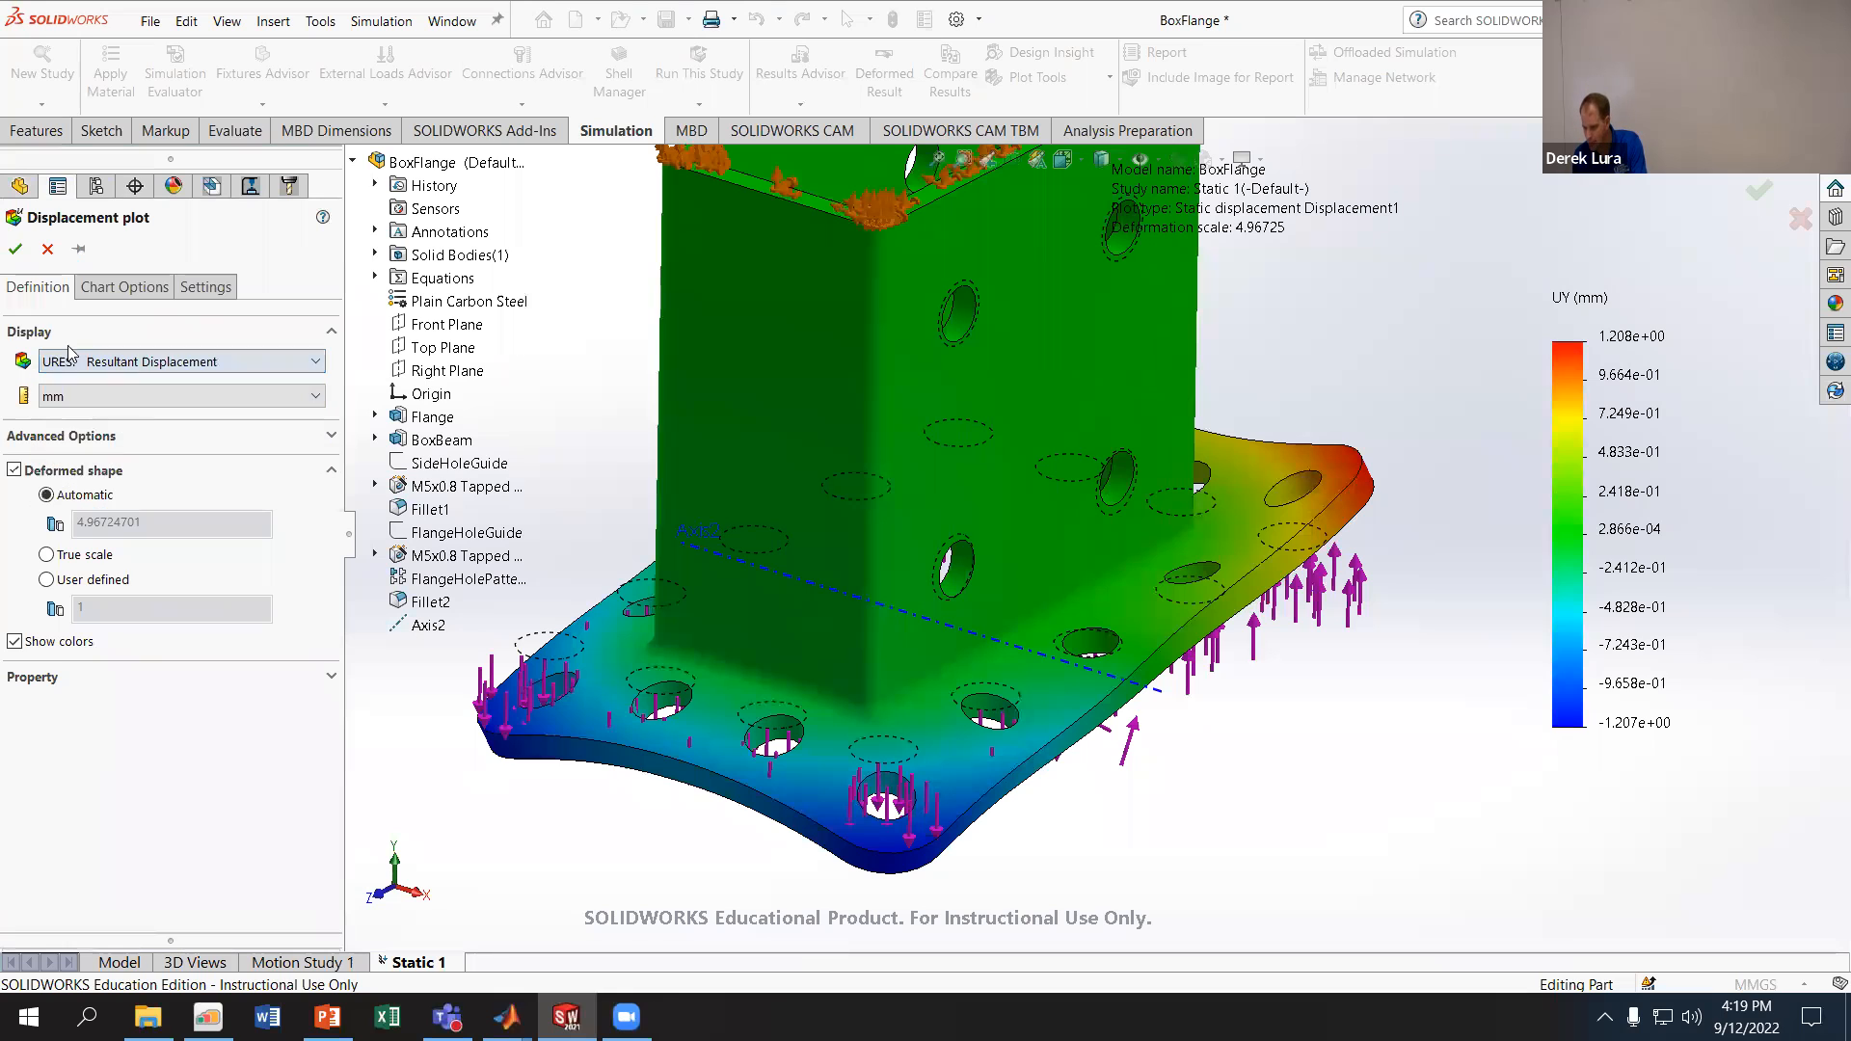
pyautogui.click(14, 249)
pyautogui.moveTo(675, 453); pyautogui.dragTo(631, 484, button='middle')
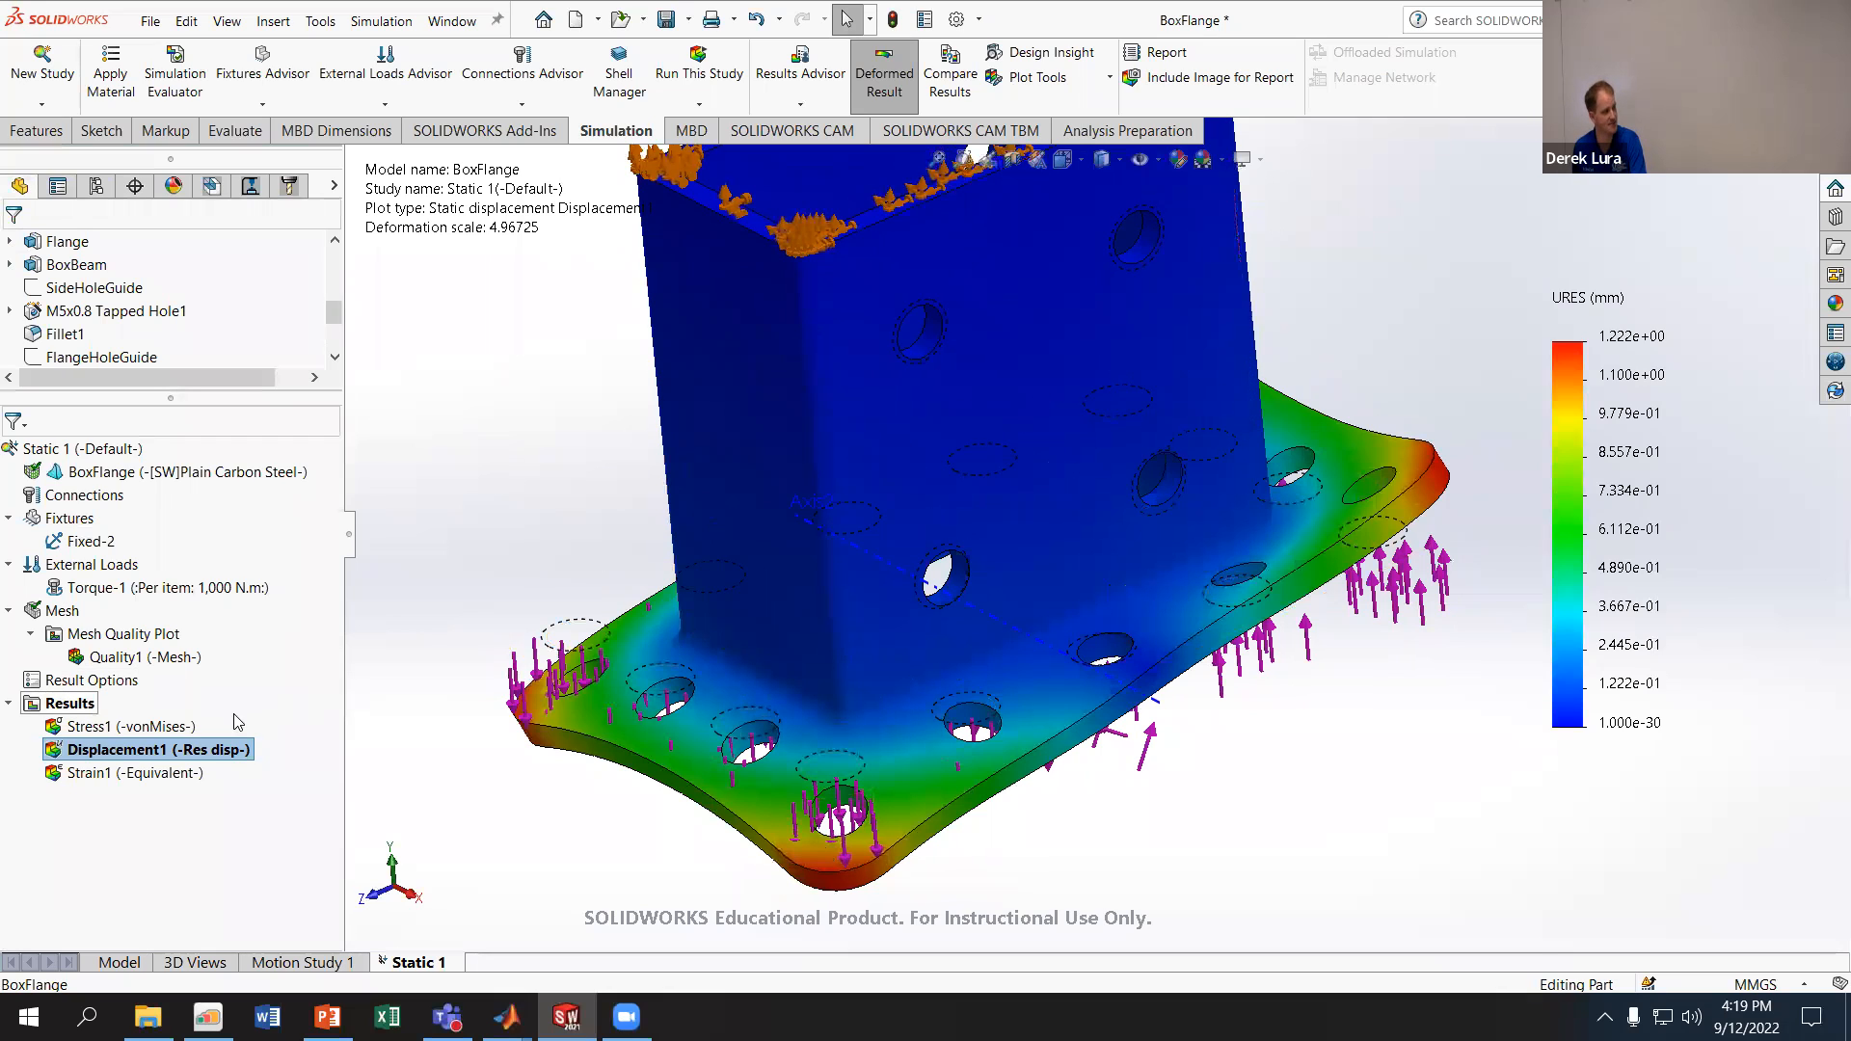
# - Switch the displacement plot's component to UZ: Z Displacement and examine the deformed box beam and flange
pyautogui.rightClick(224, 745)
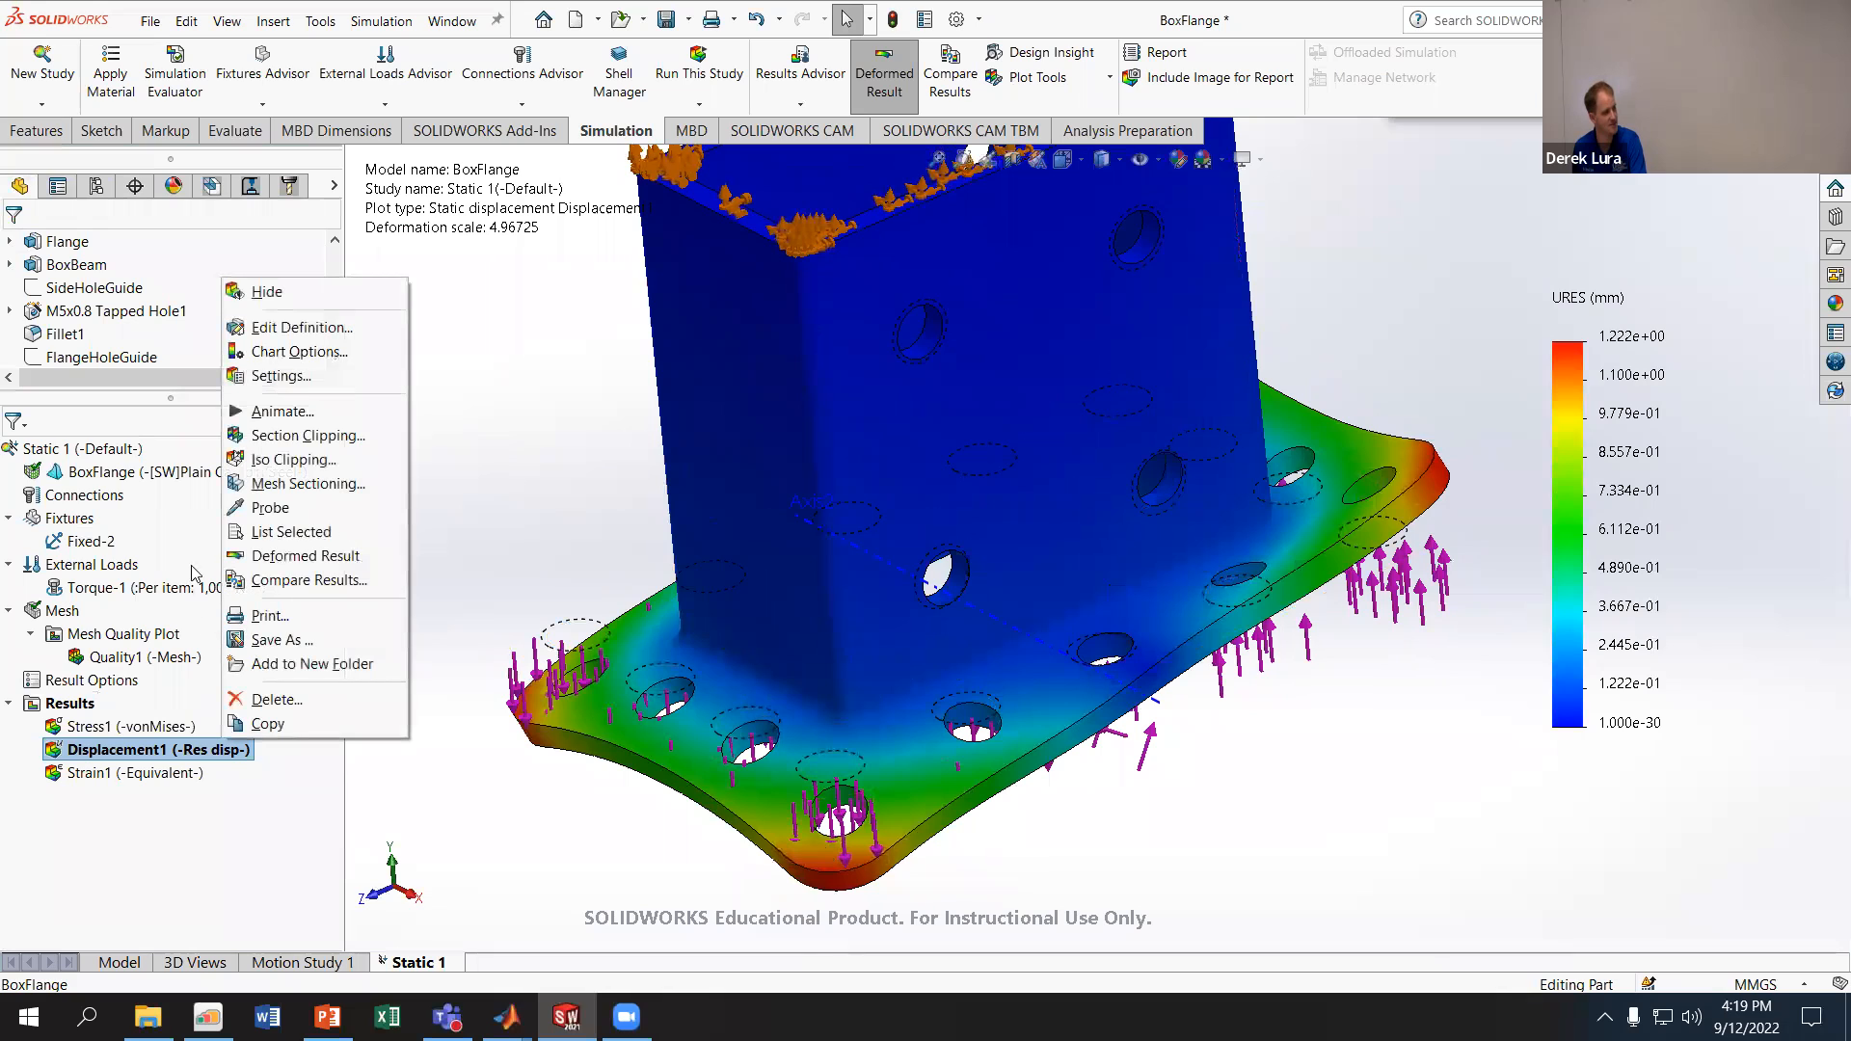
pyautogui.click(302, 328)
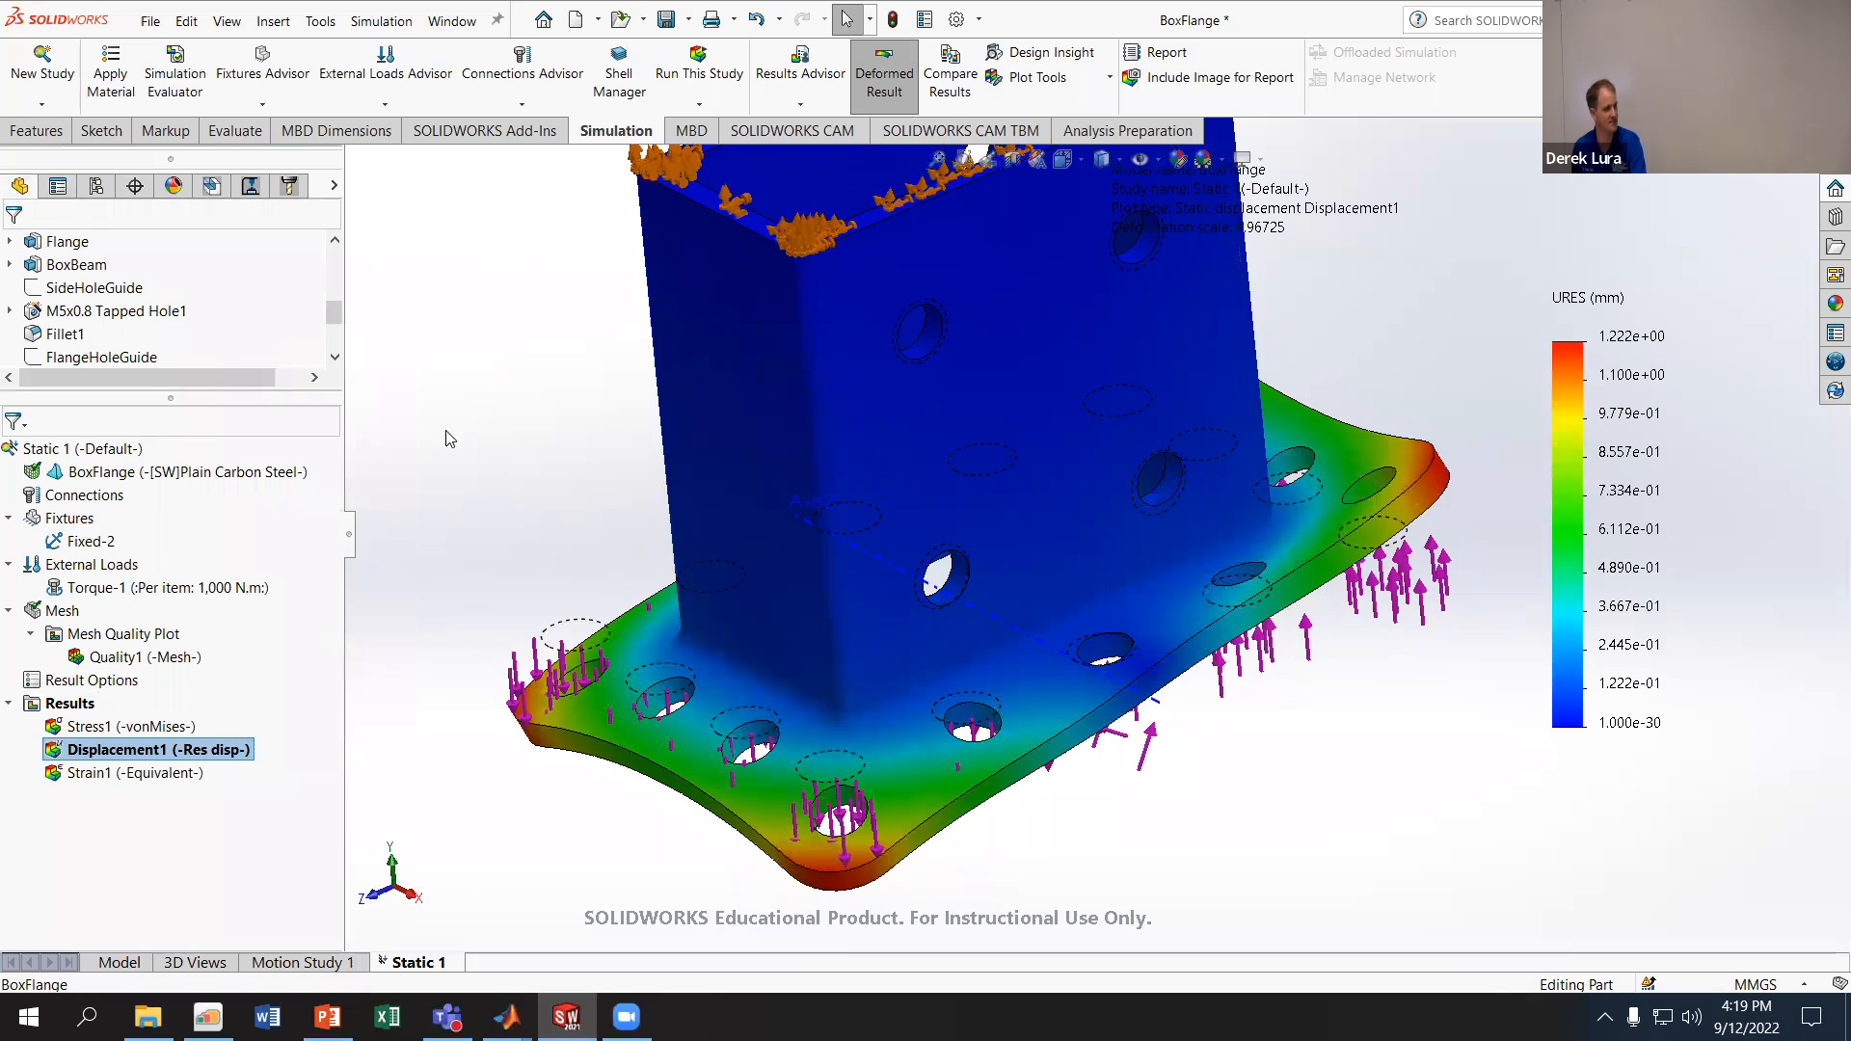
pyautogui.click(183, 361)
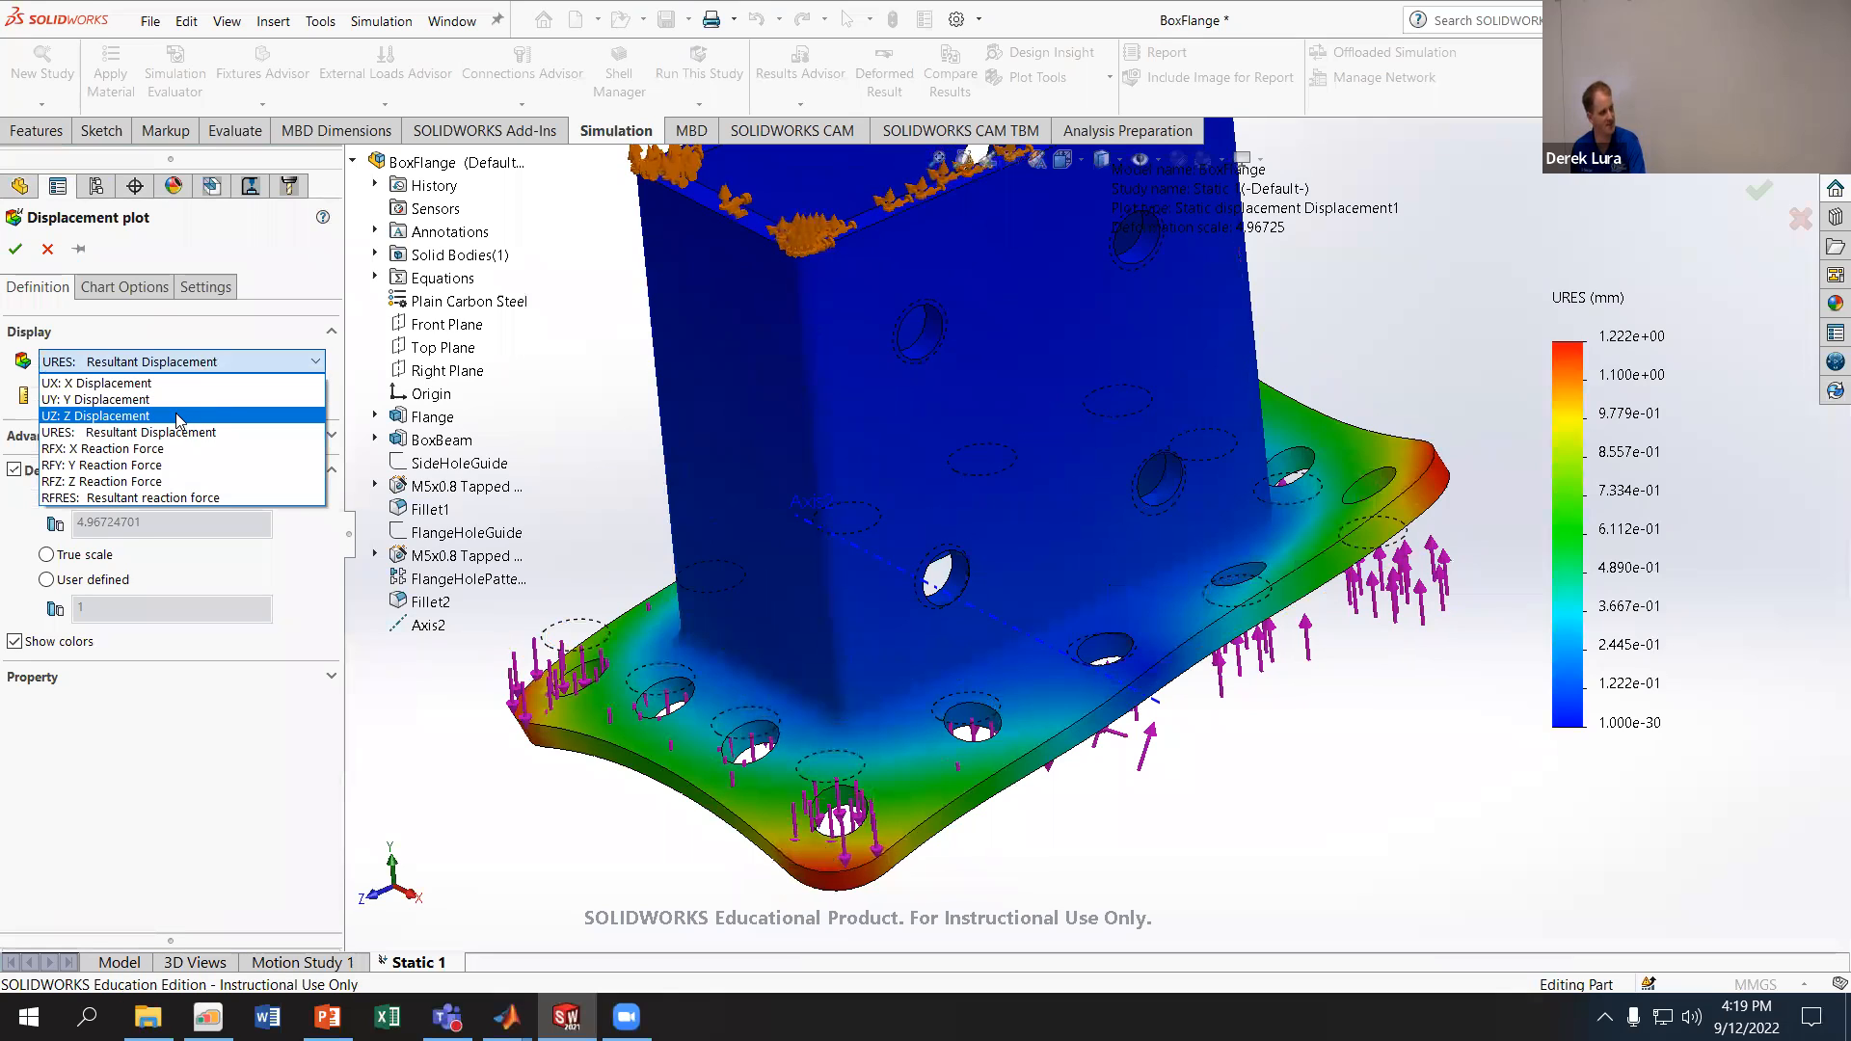
pyautogui.click(177, 416)
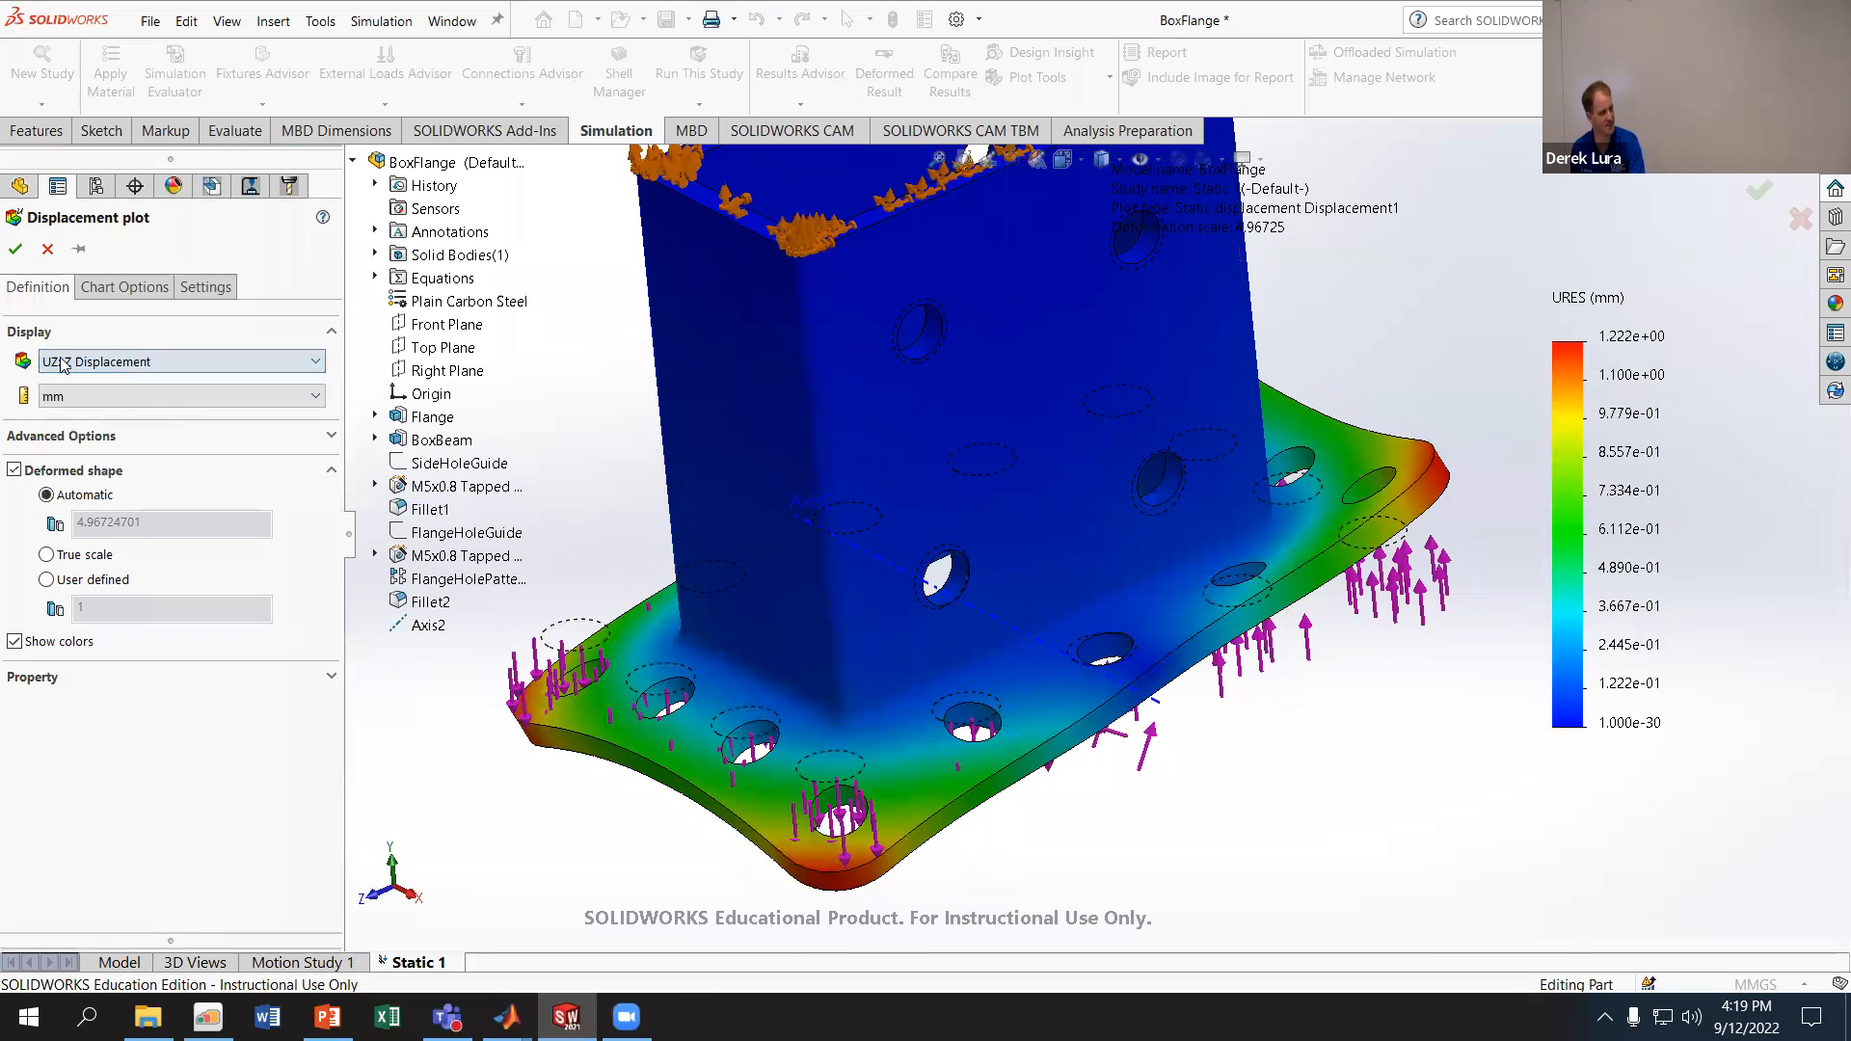
pyautogui.click(13, 248)
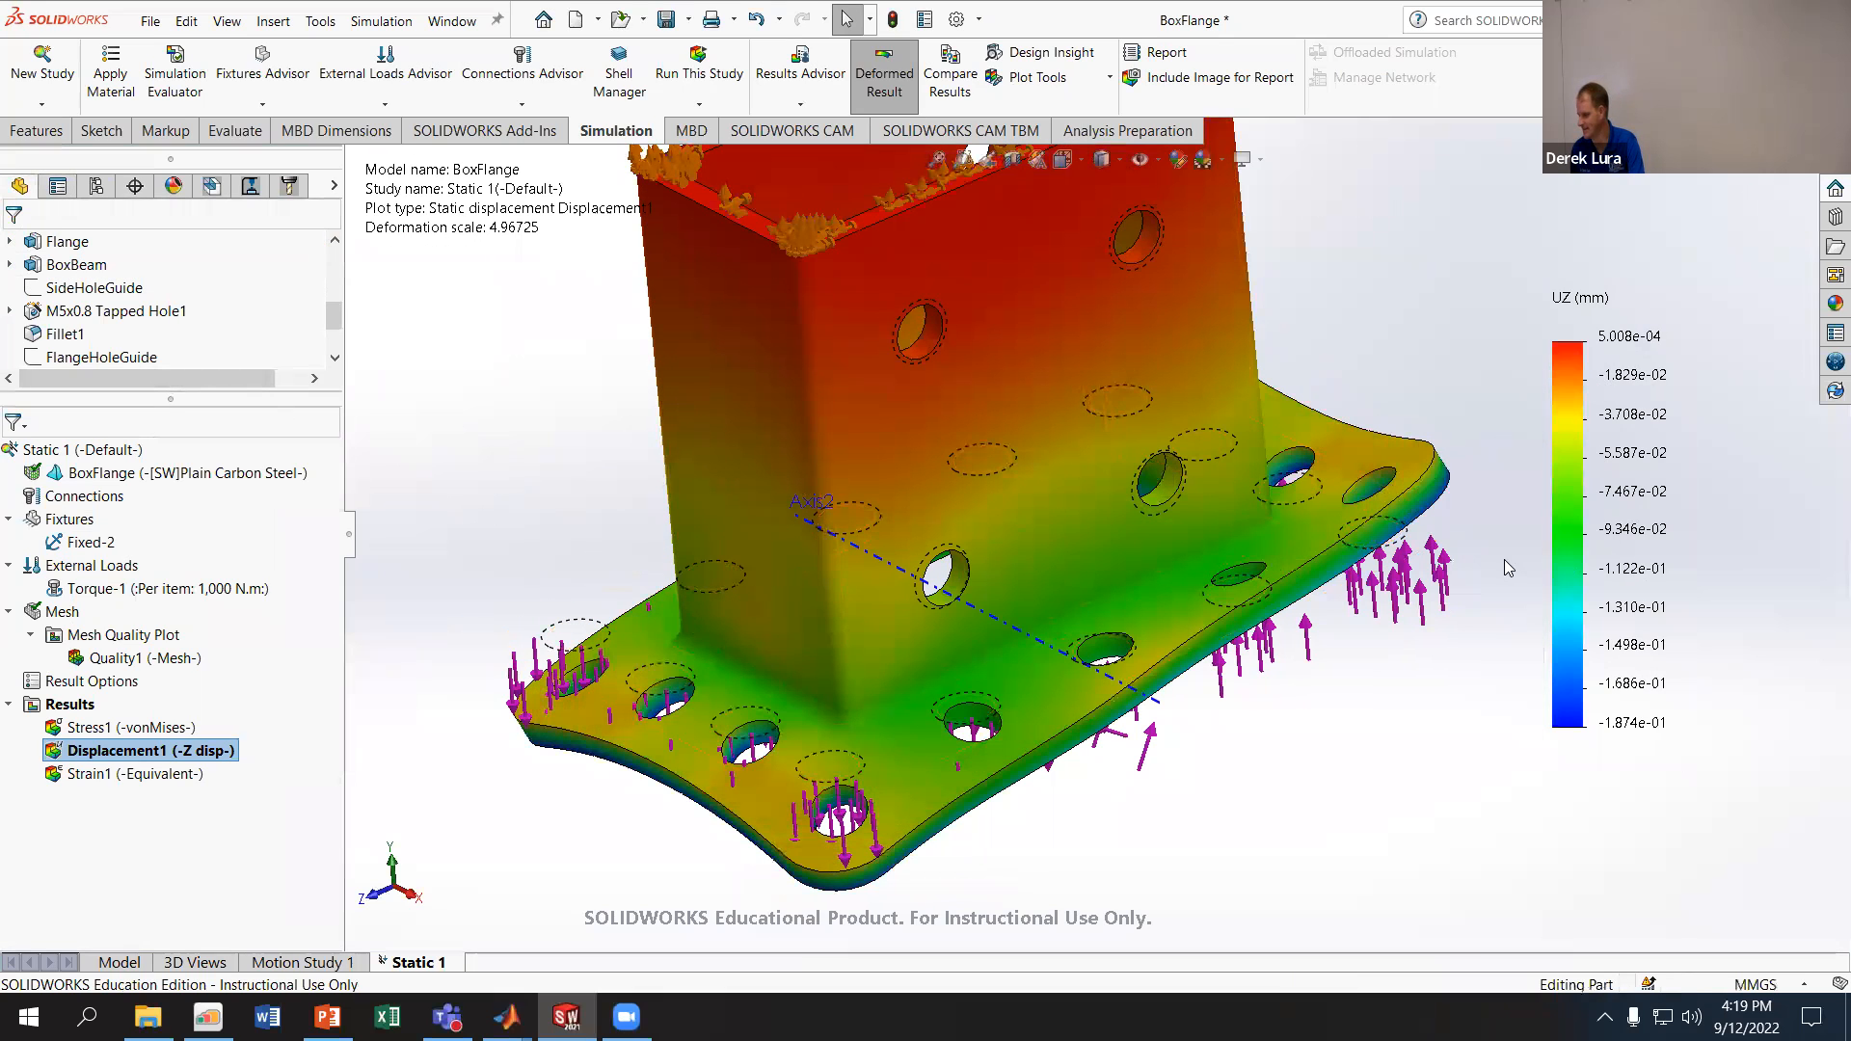
pyautogui.moveTo(1282, 512); pyautogui.dragTo(1196, 497, button='middle')
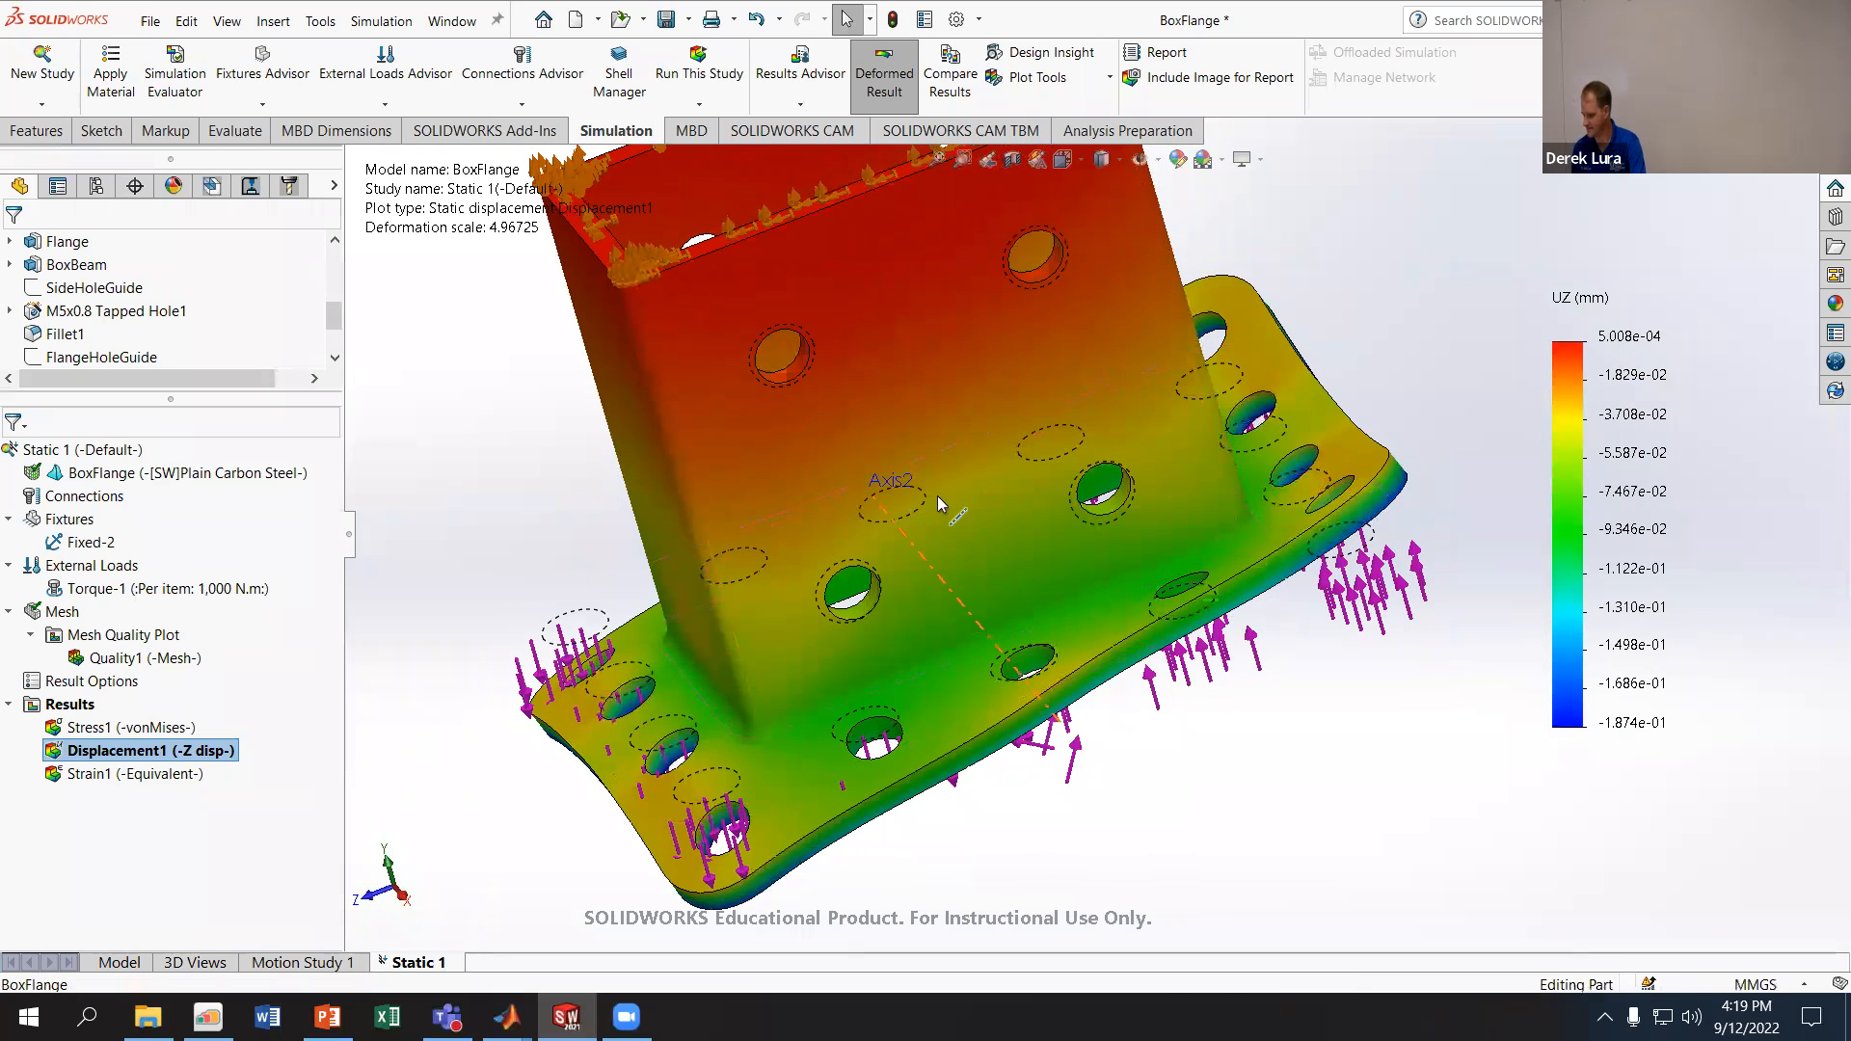
pyautogui.scroll(-3, 952, 409)
pyautogui.moveTo(953, 410); pyautogui.dragTo(1063, 646, button='middle')
pyautogui.scroll(3, 1062, 760)
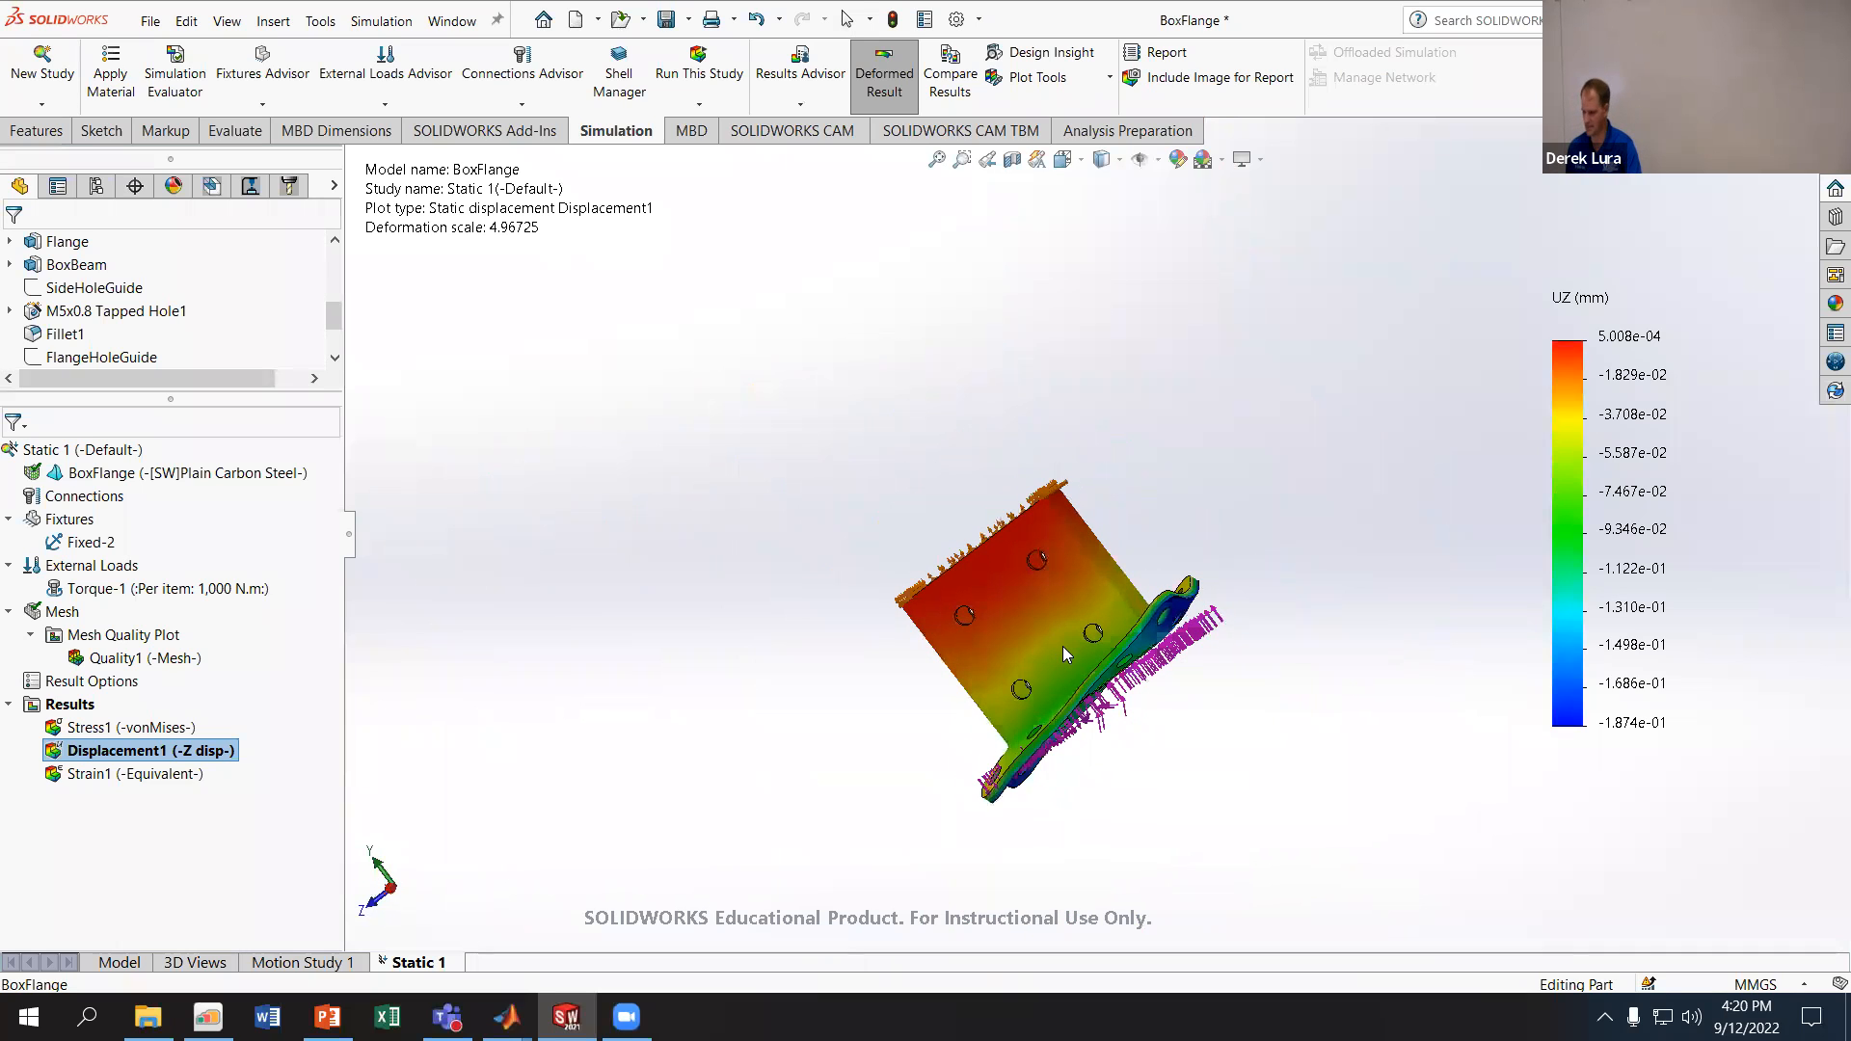